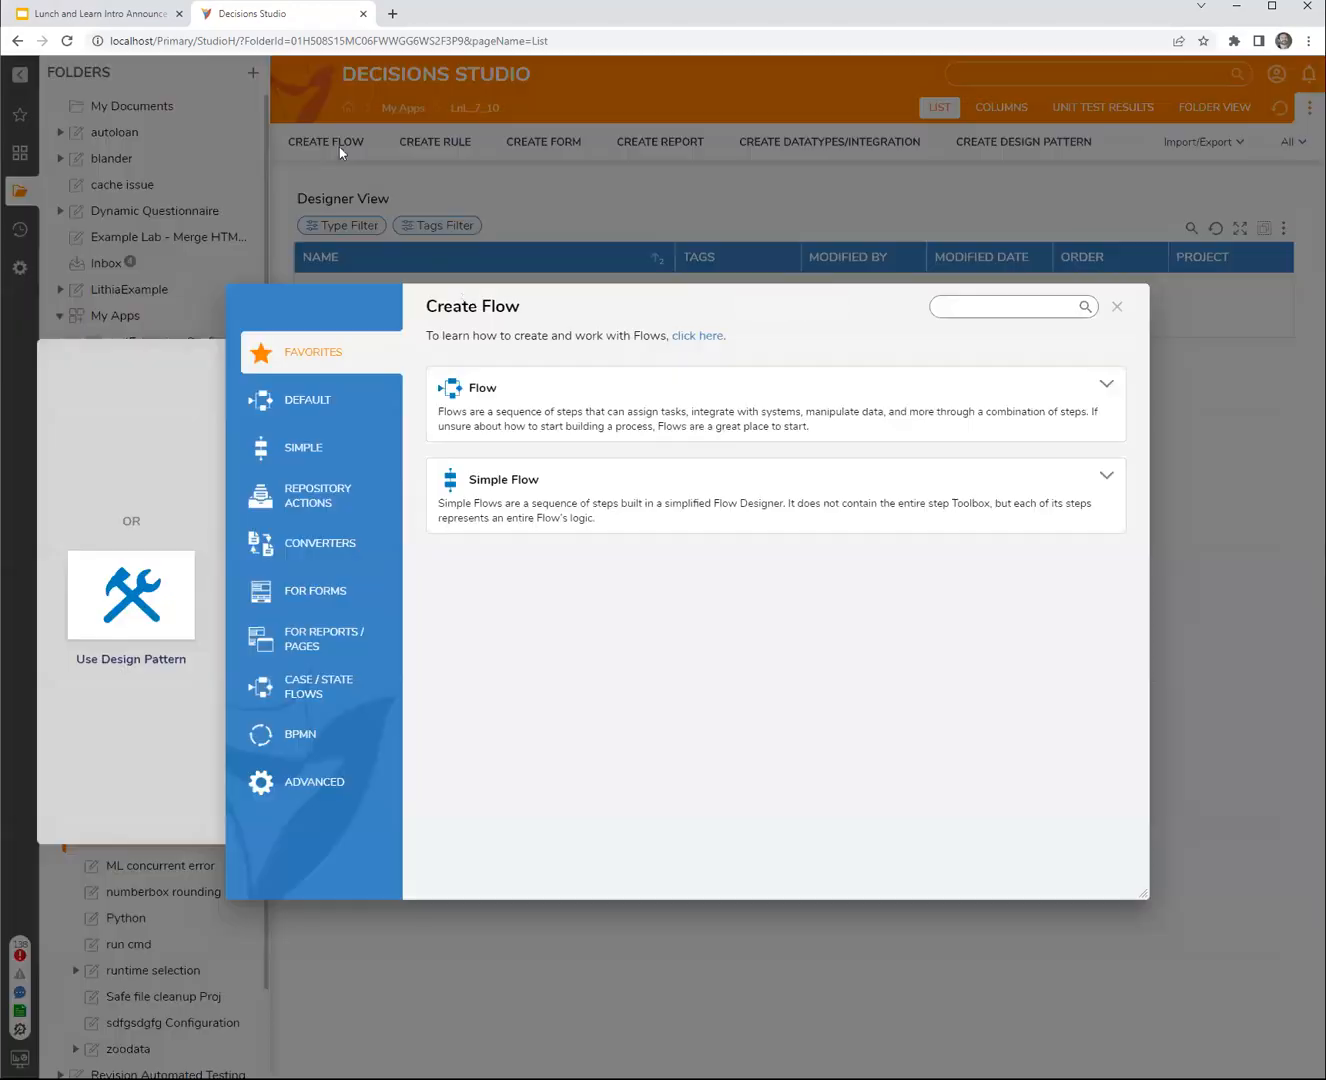
- Dismiss the flow creation dialog and create a new Report in the LnL_7_10 folder
click(1118, 307)
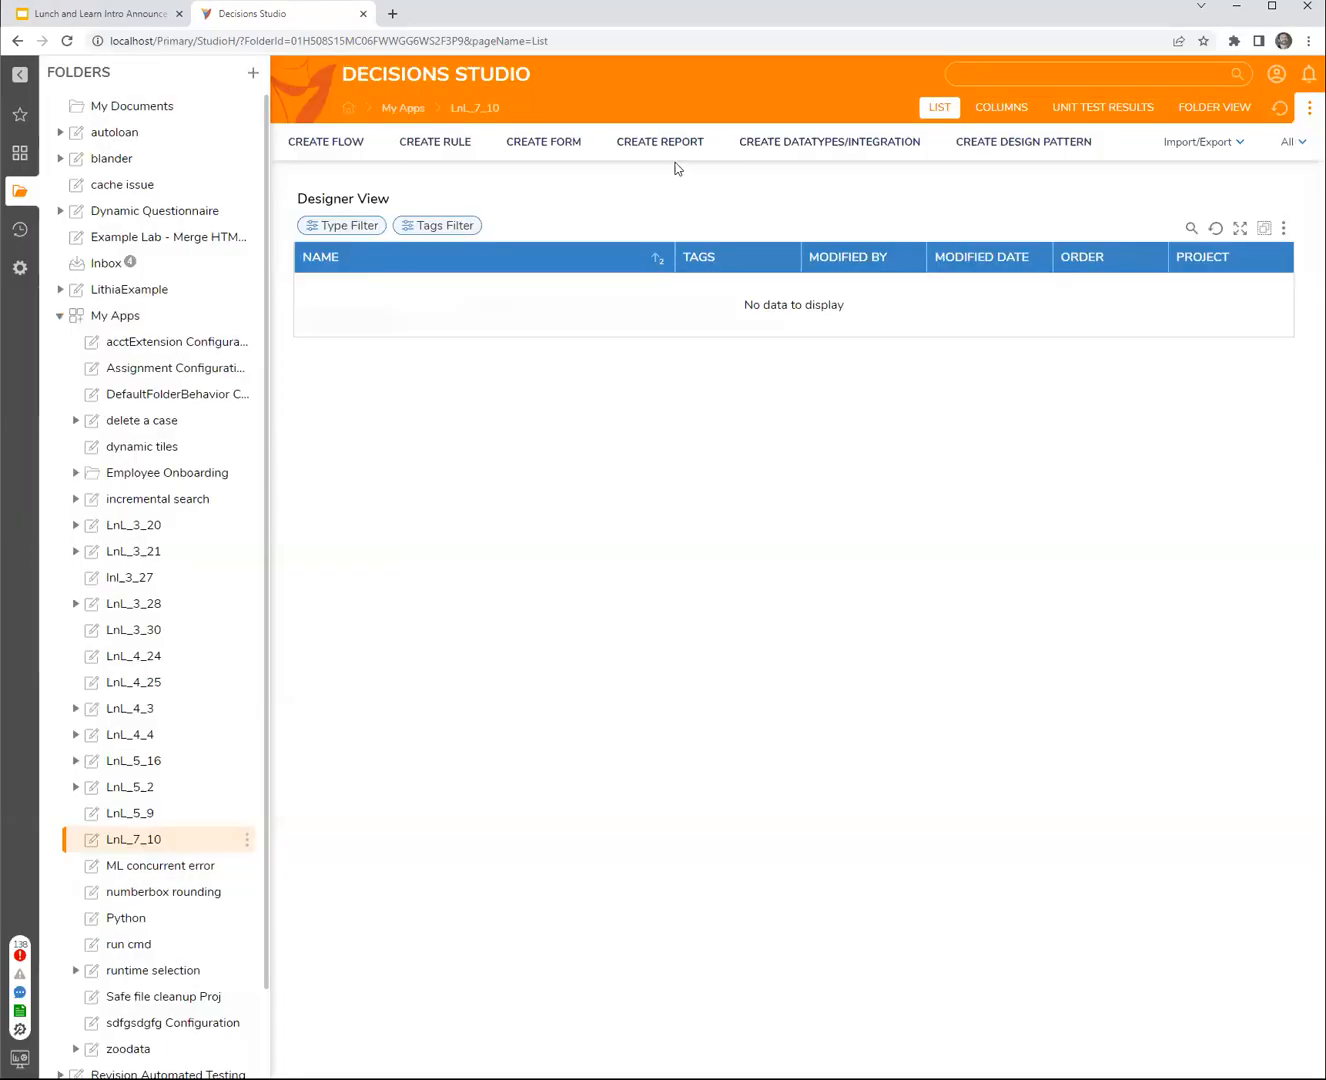
click(645, 142)
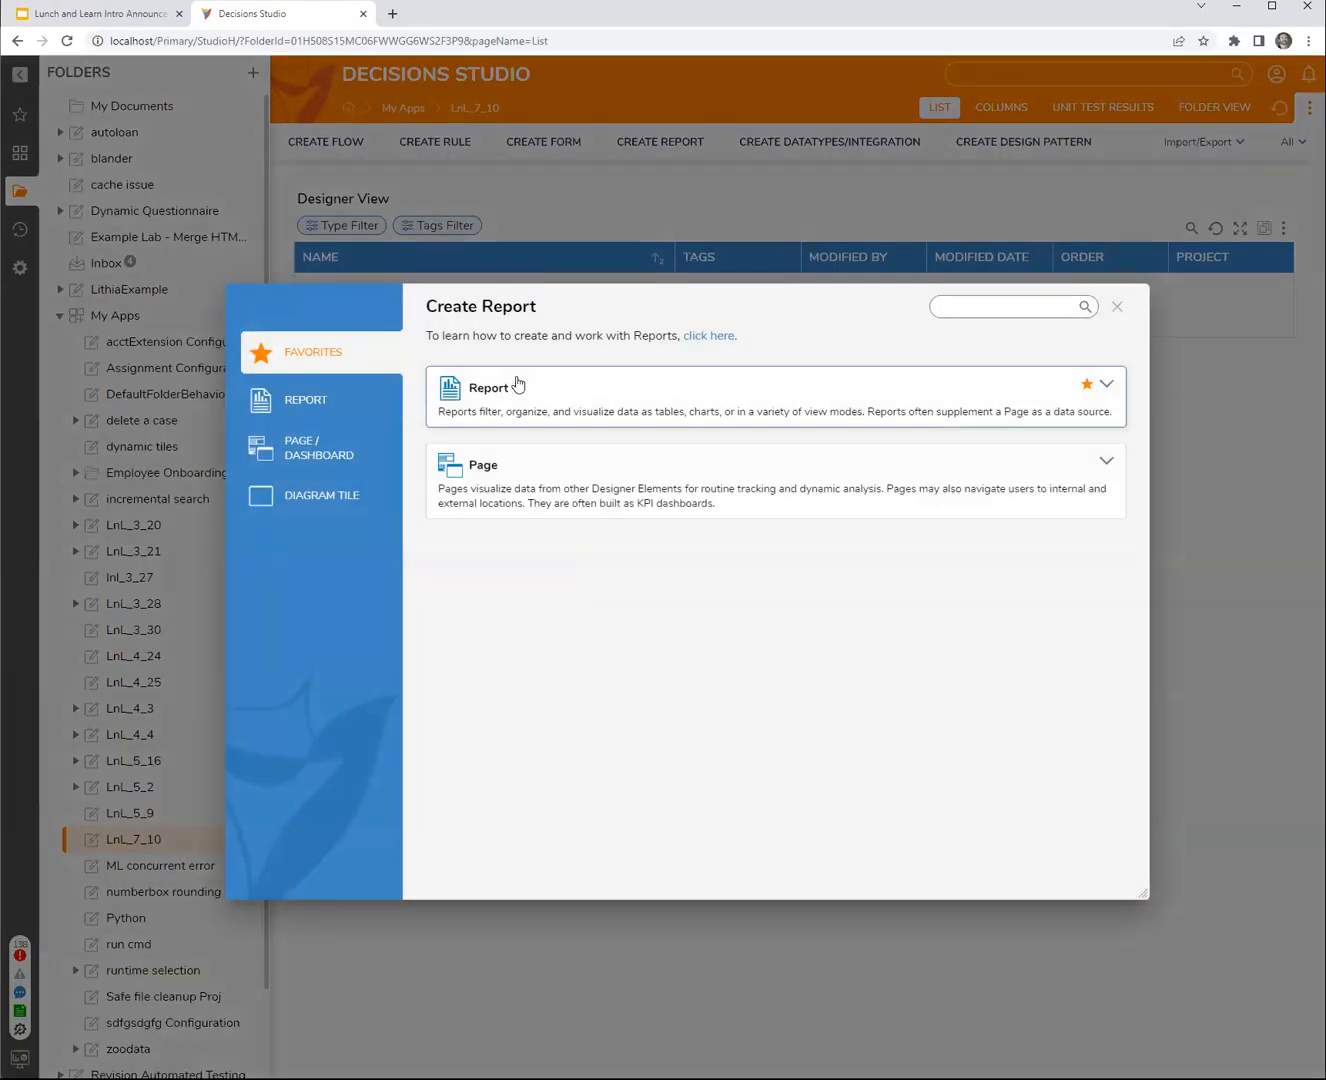
click(515, 386)
click(770, 440)
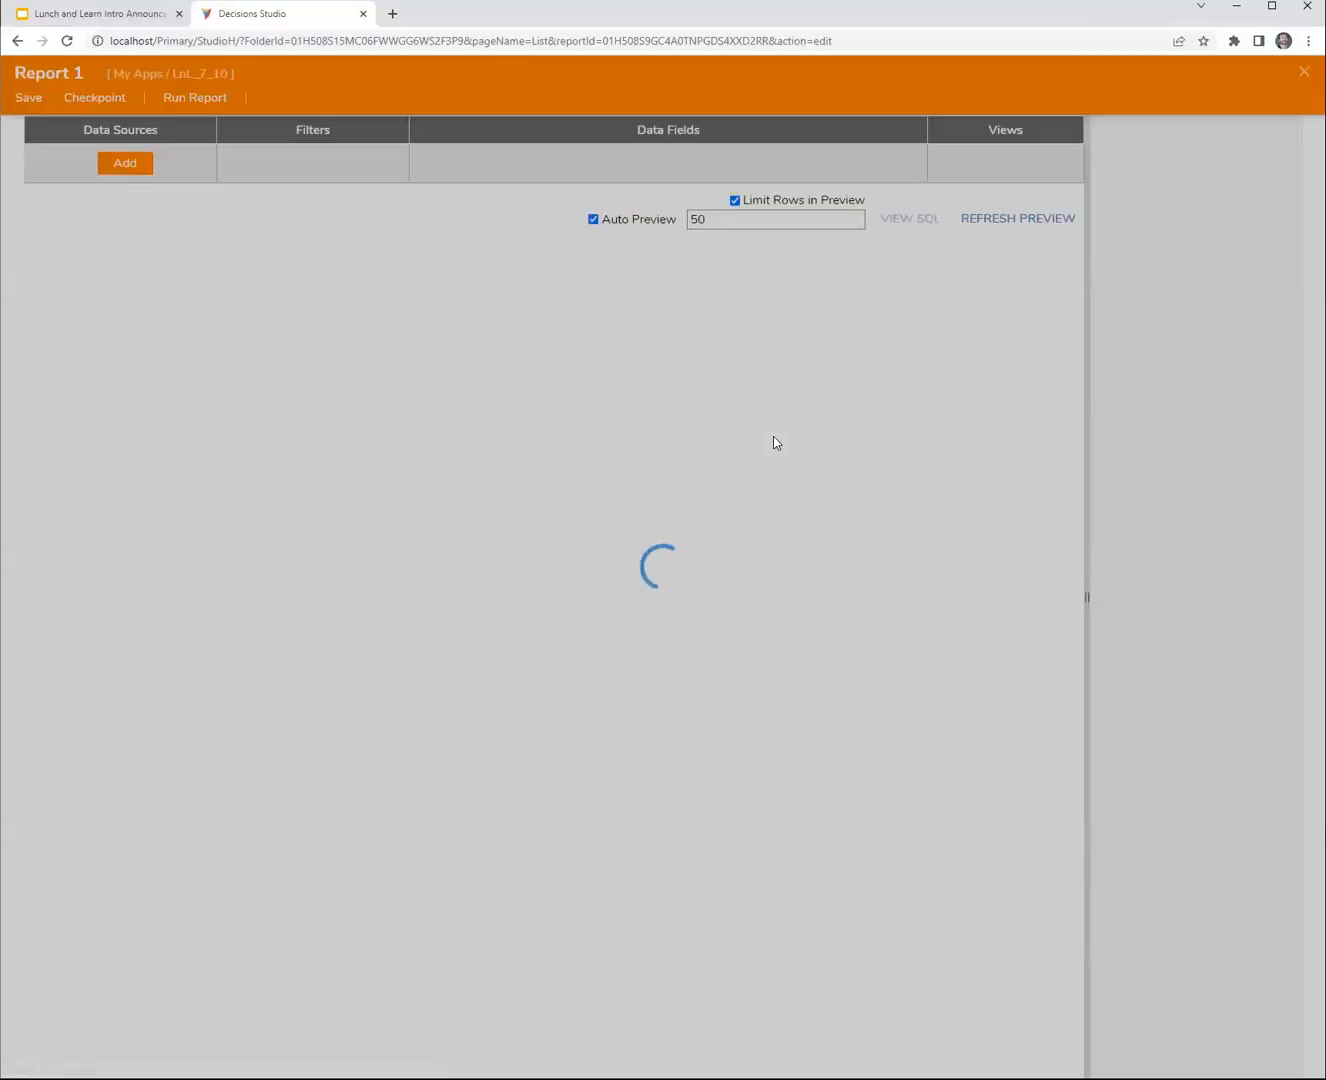
- Search the report's data sources for "account" and add Account Data Source
click(129, 204)
text(a)
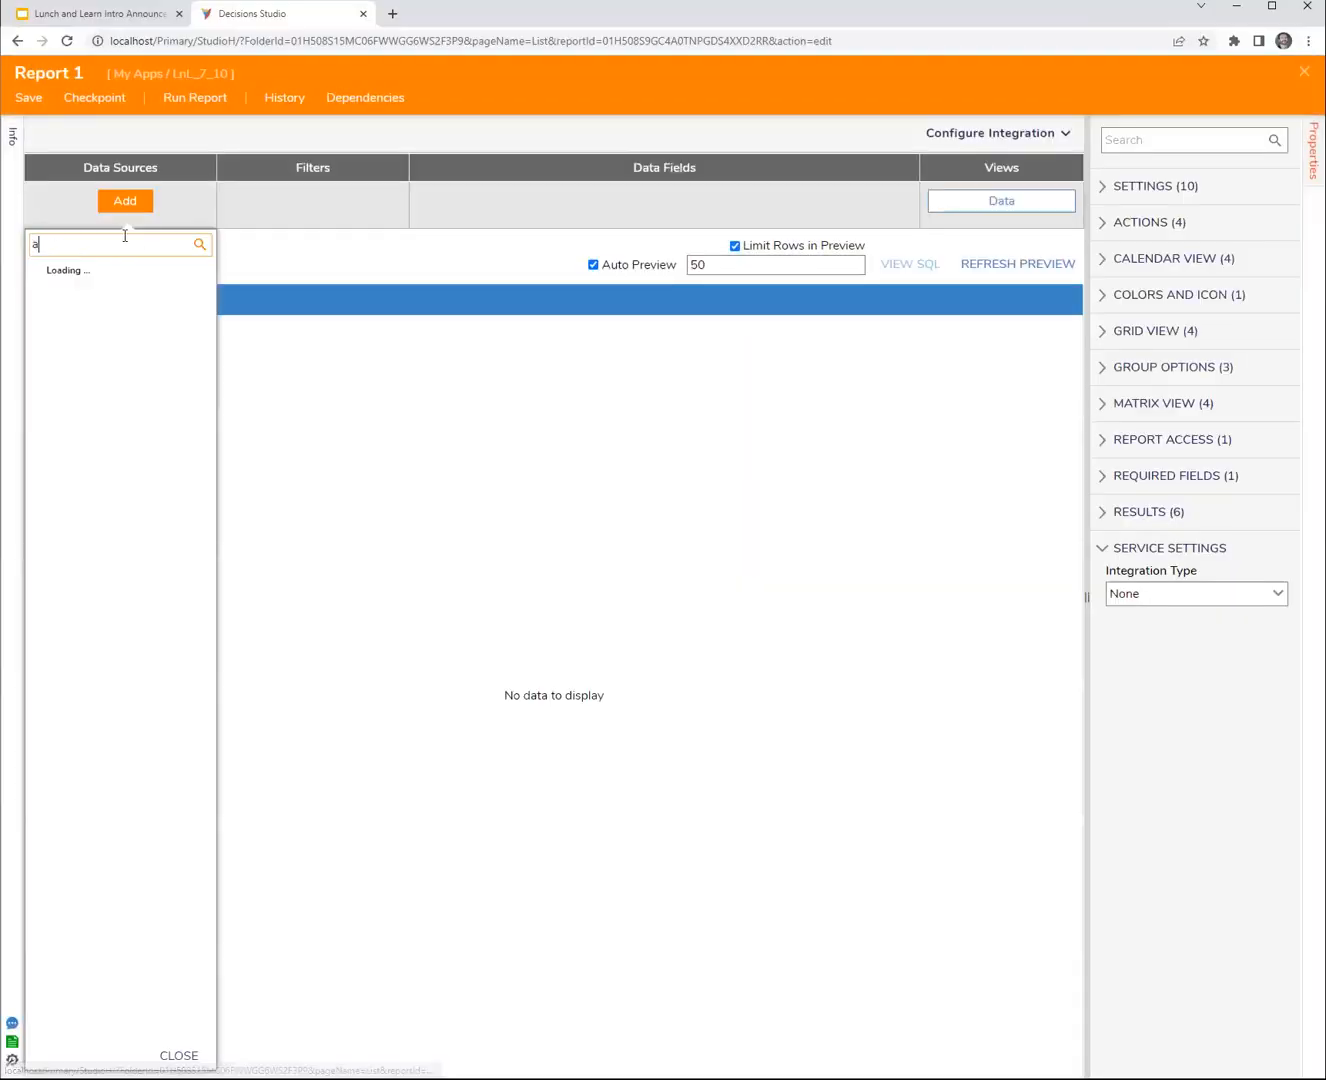
text(ccount)
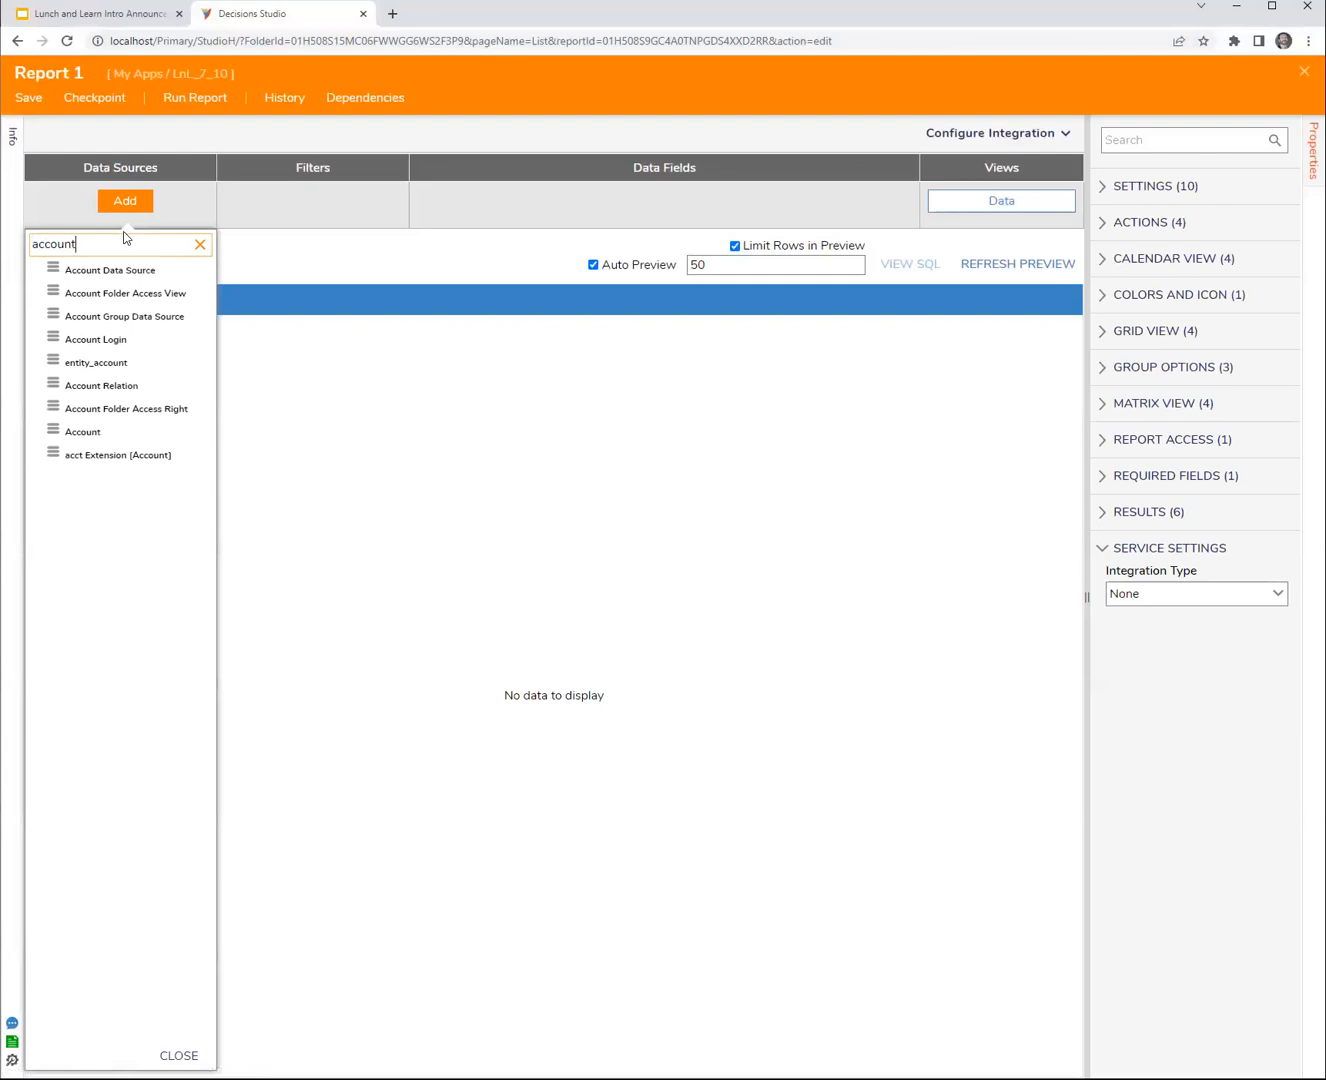
click(118, 270)
- Add the Email Address and Created By columns to the report's data fields
click(450, 199)
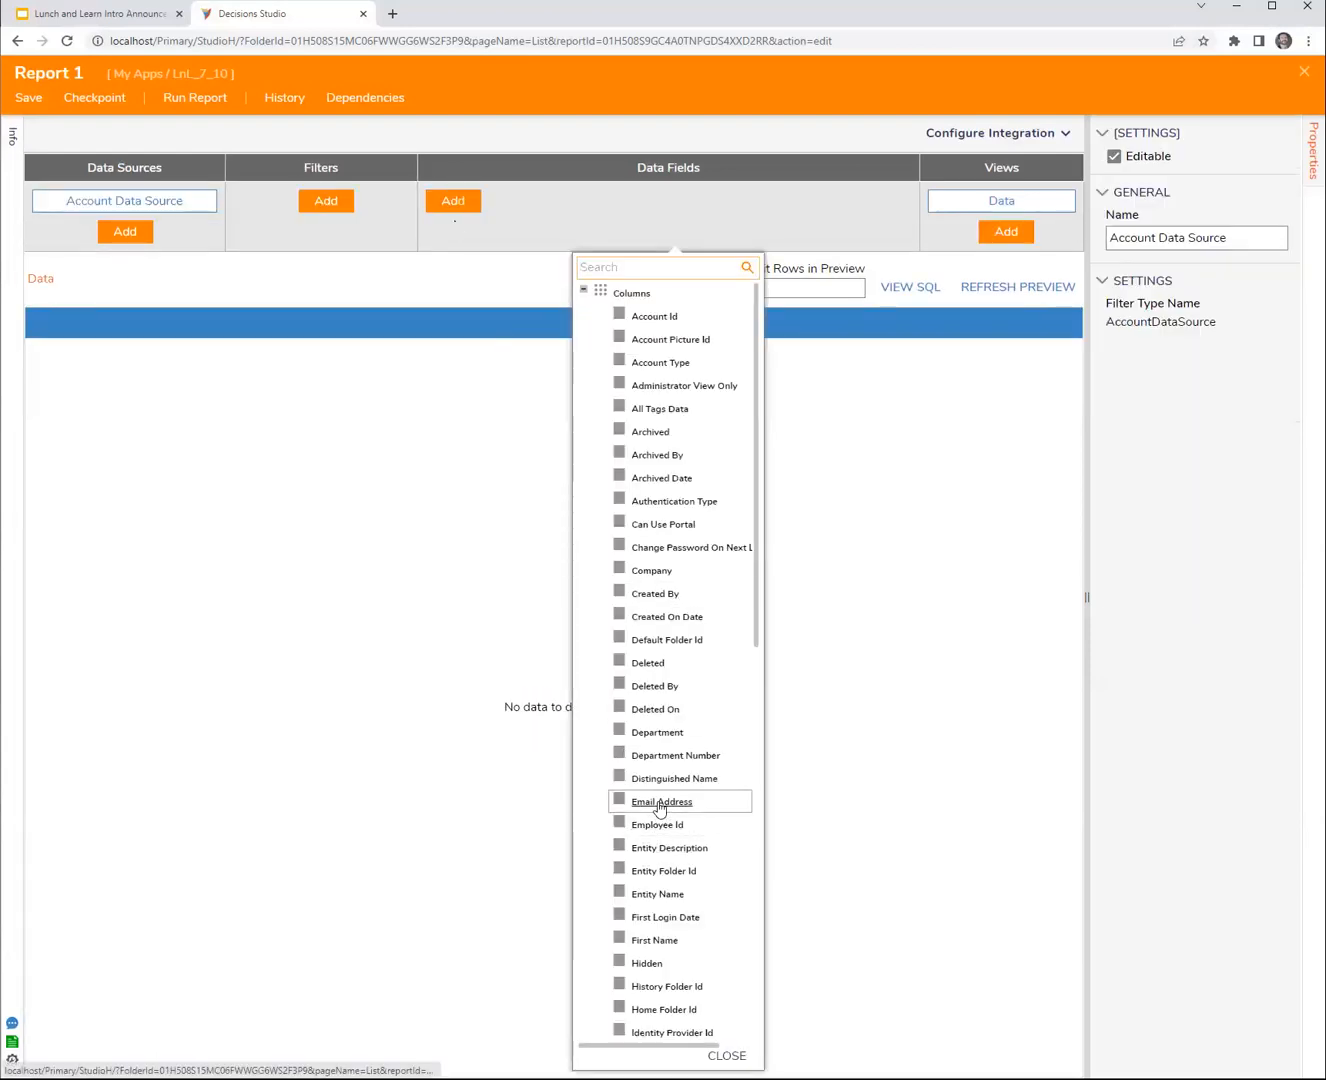
click(659, 806)
click(660, 593)
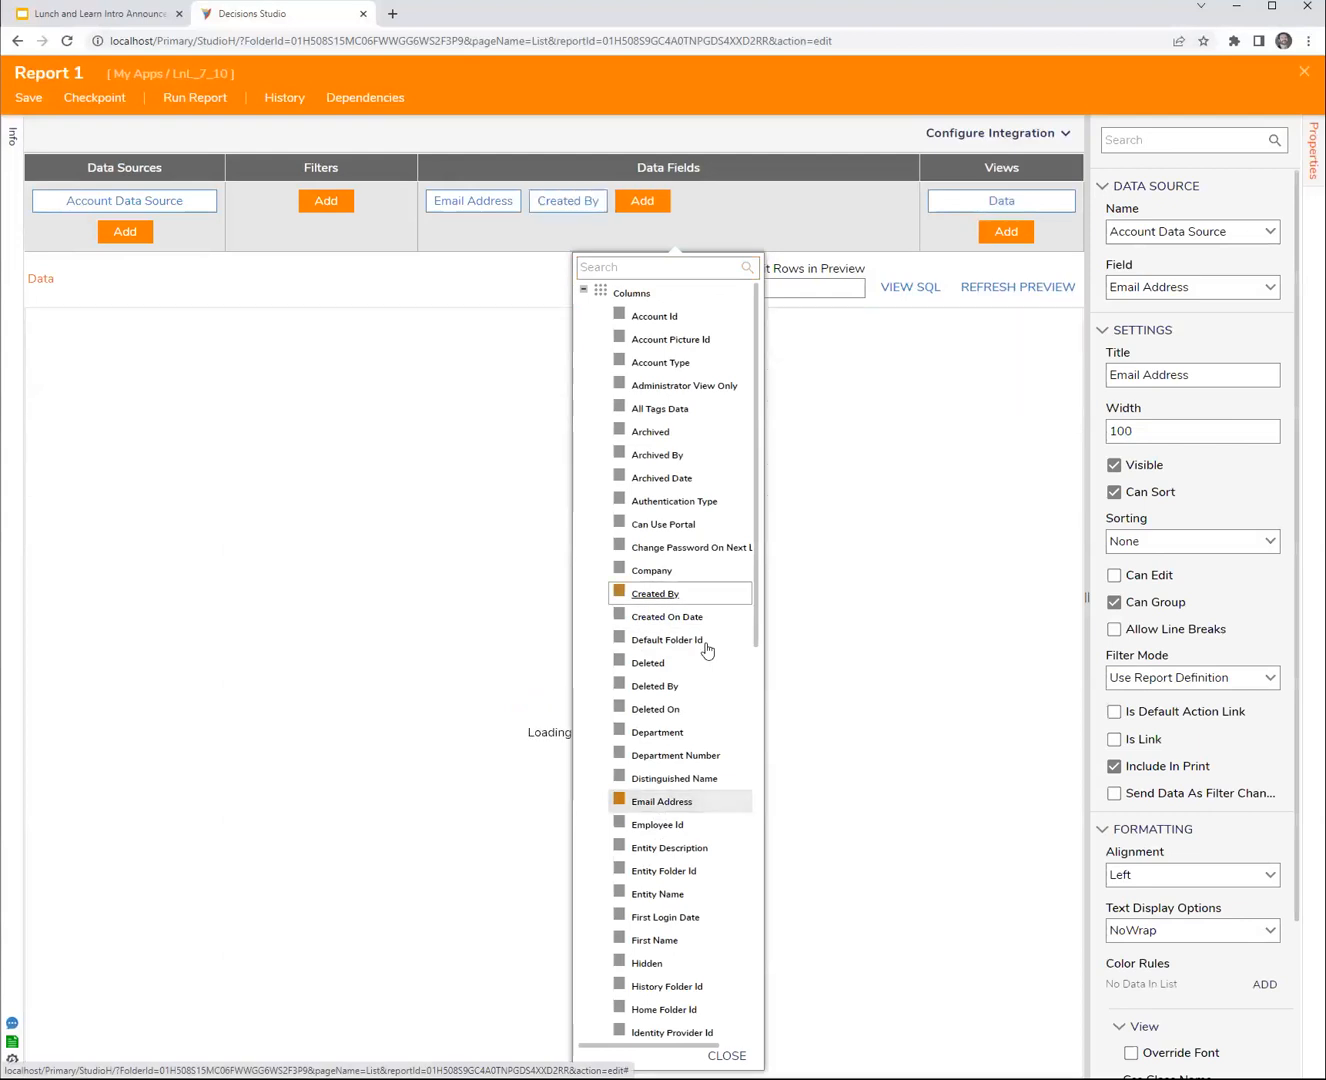
click(893, 614)
- Add a FlowInlineField calculated column to the report's data fields
click(643, 201)
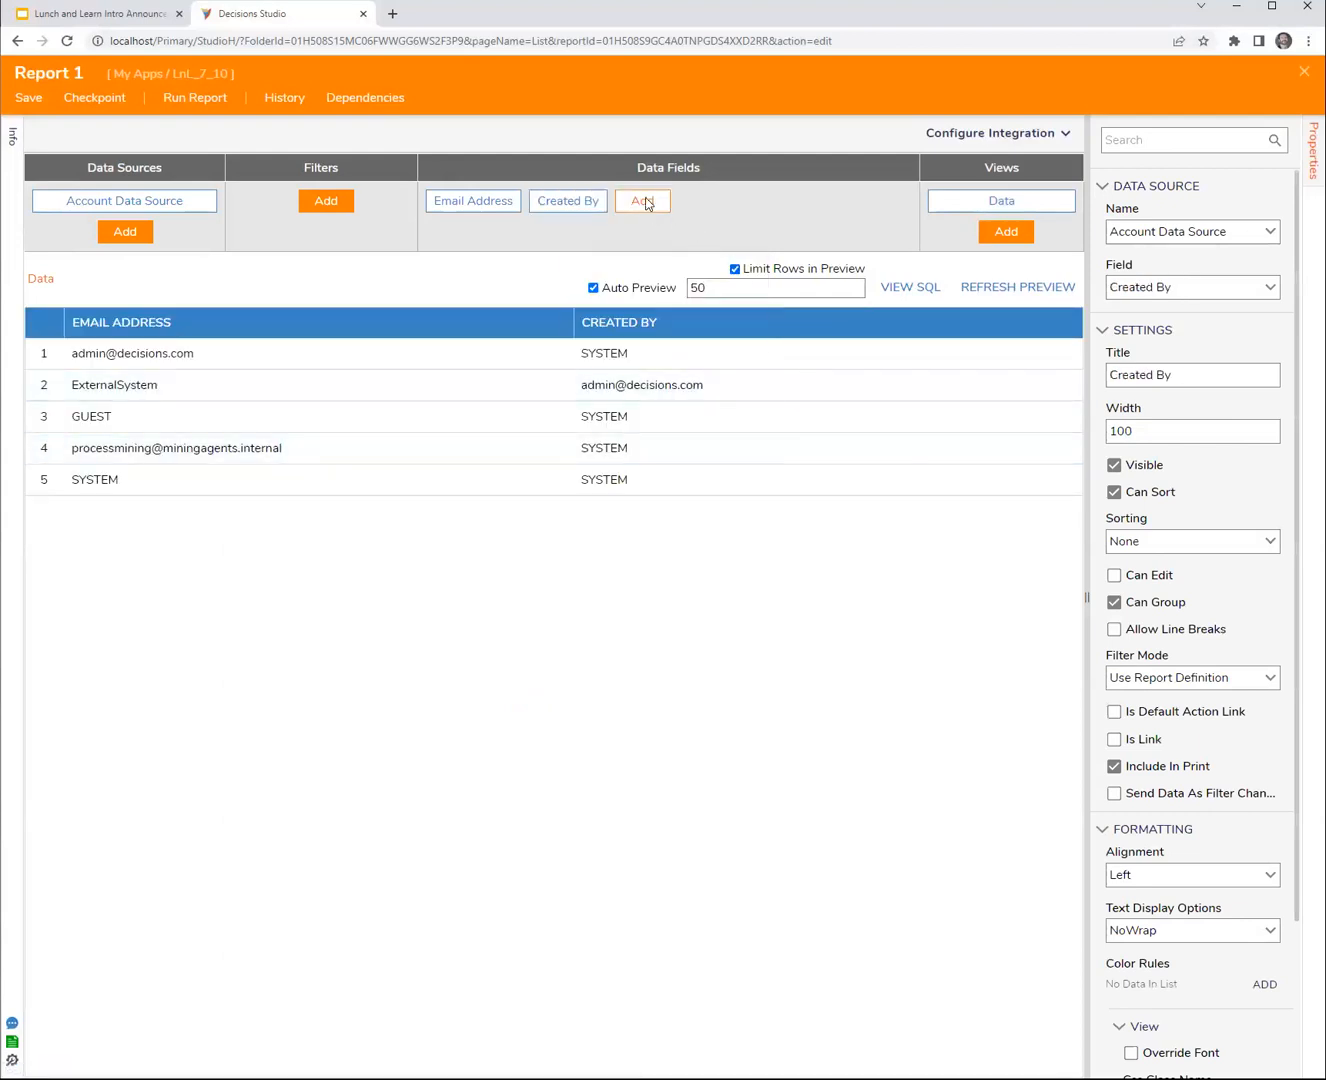
click(584, 290)
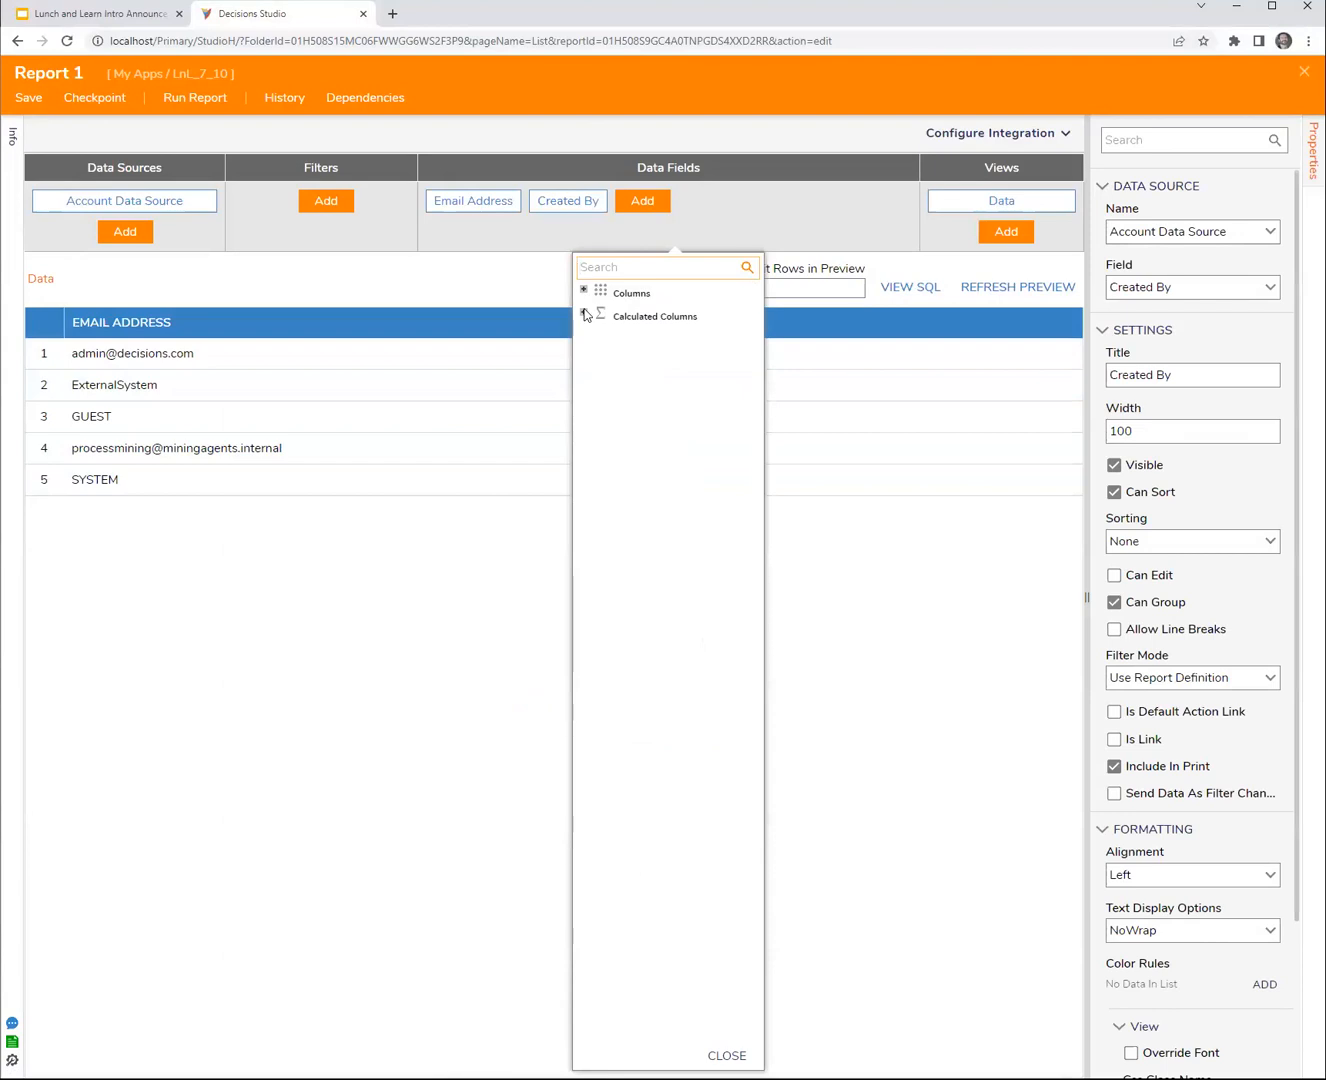
click(590, 316)
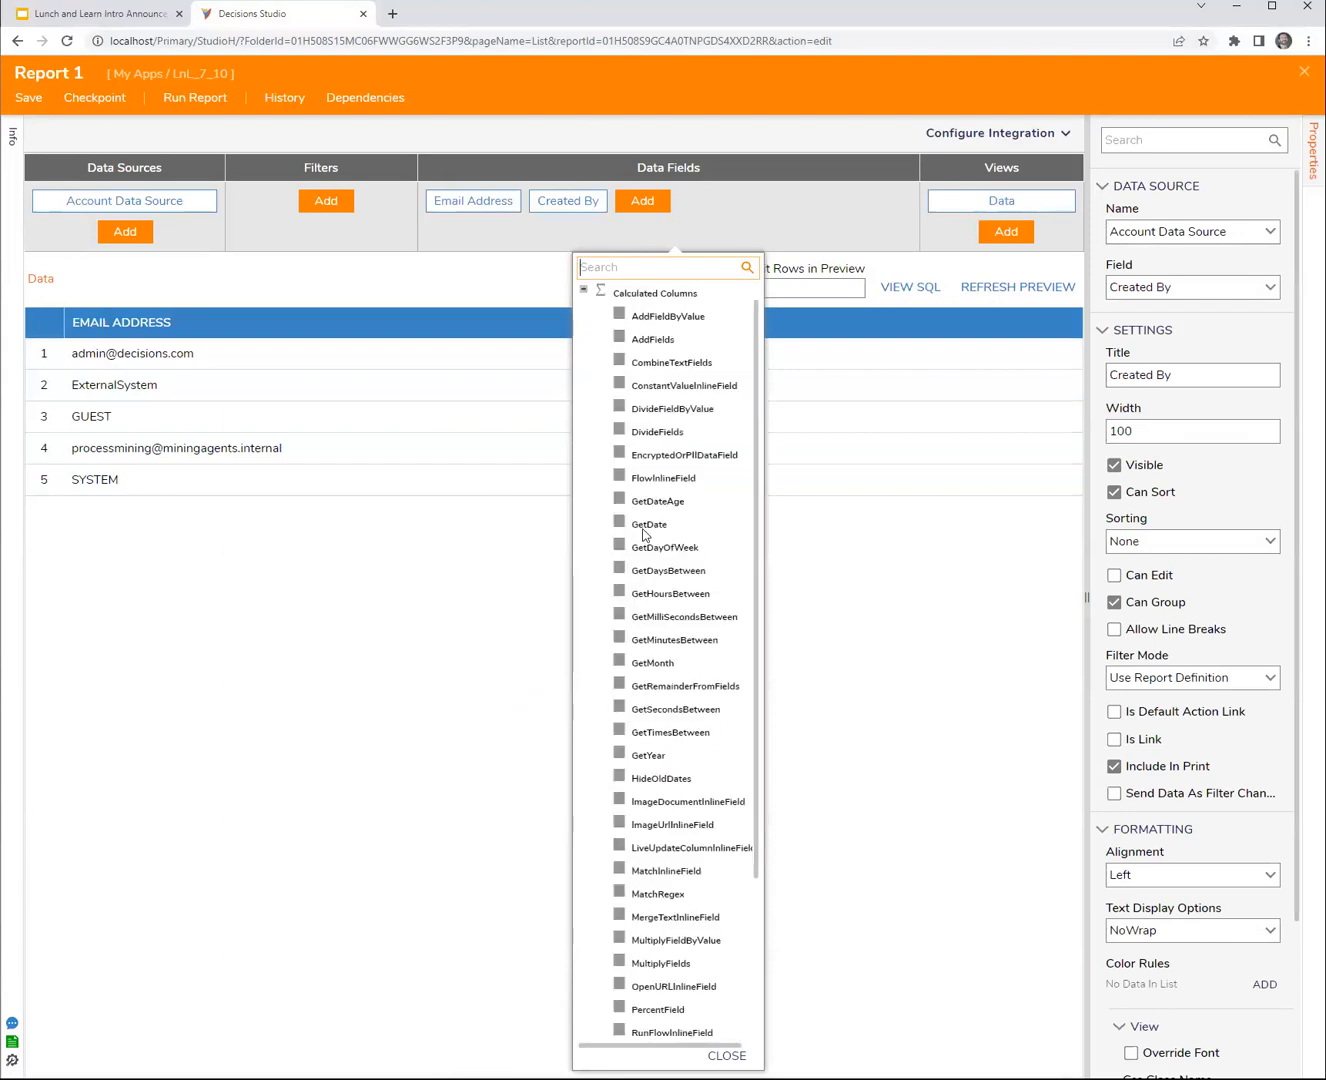
click(658, 478)
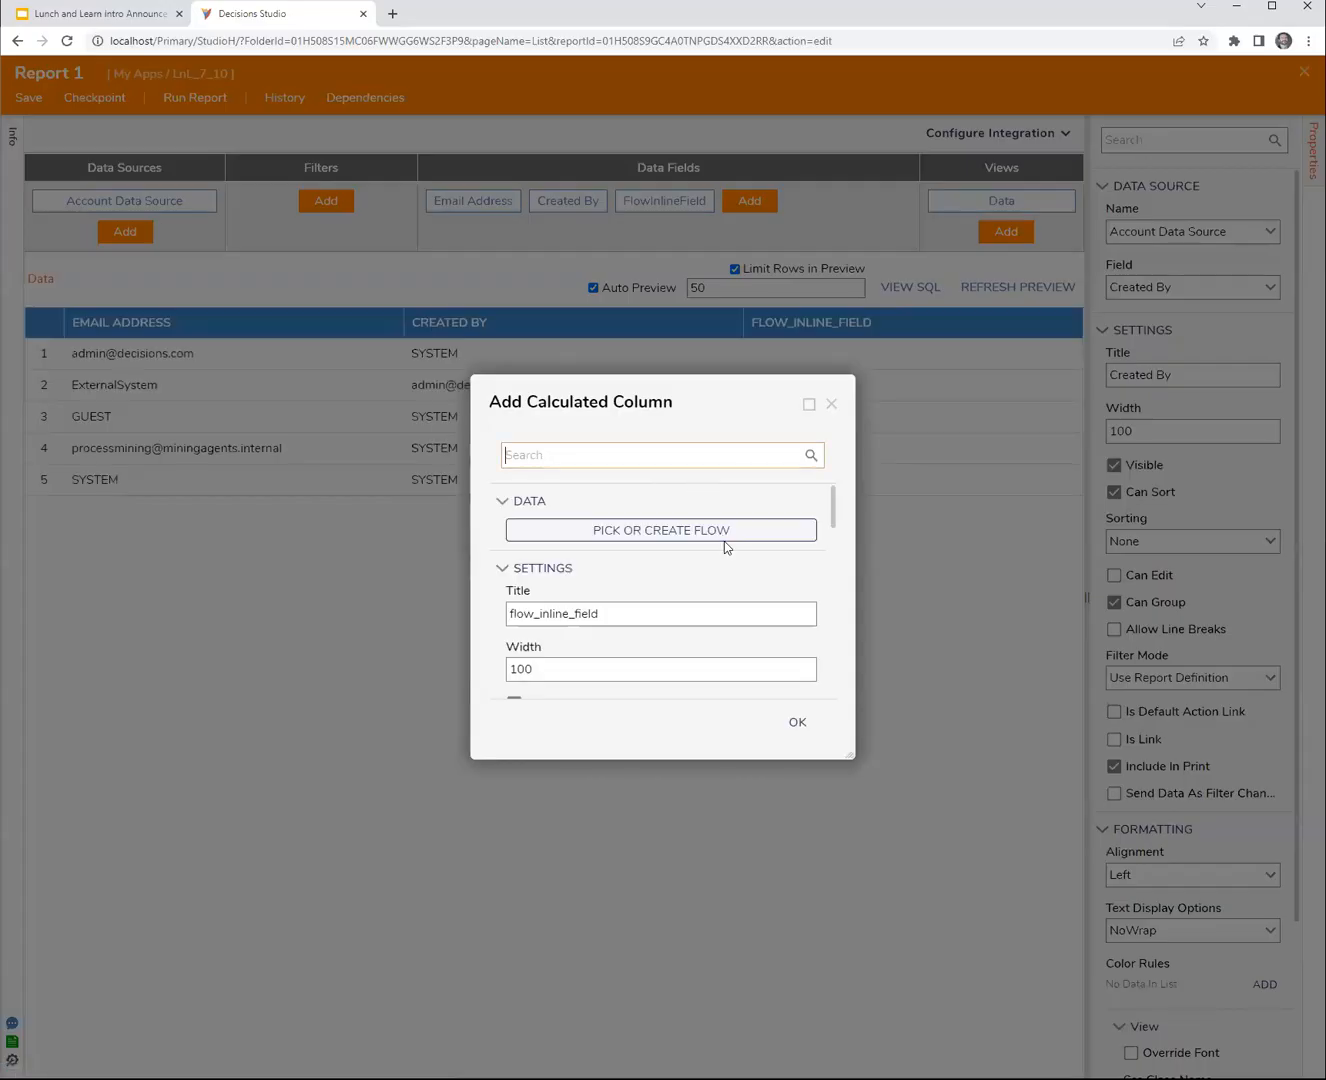
- Create a new flow for the calculated column and open it in the flow designer
click(705, 537)
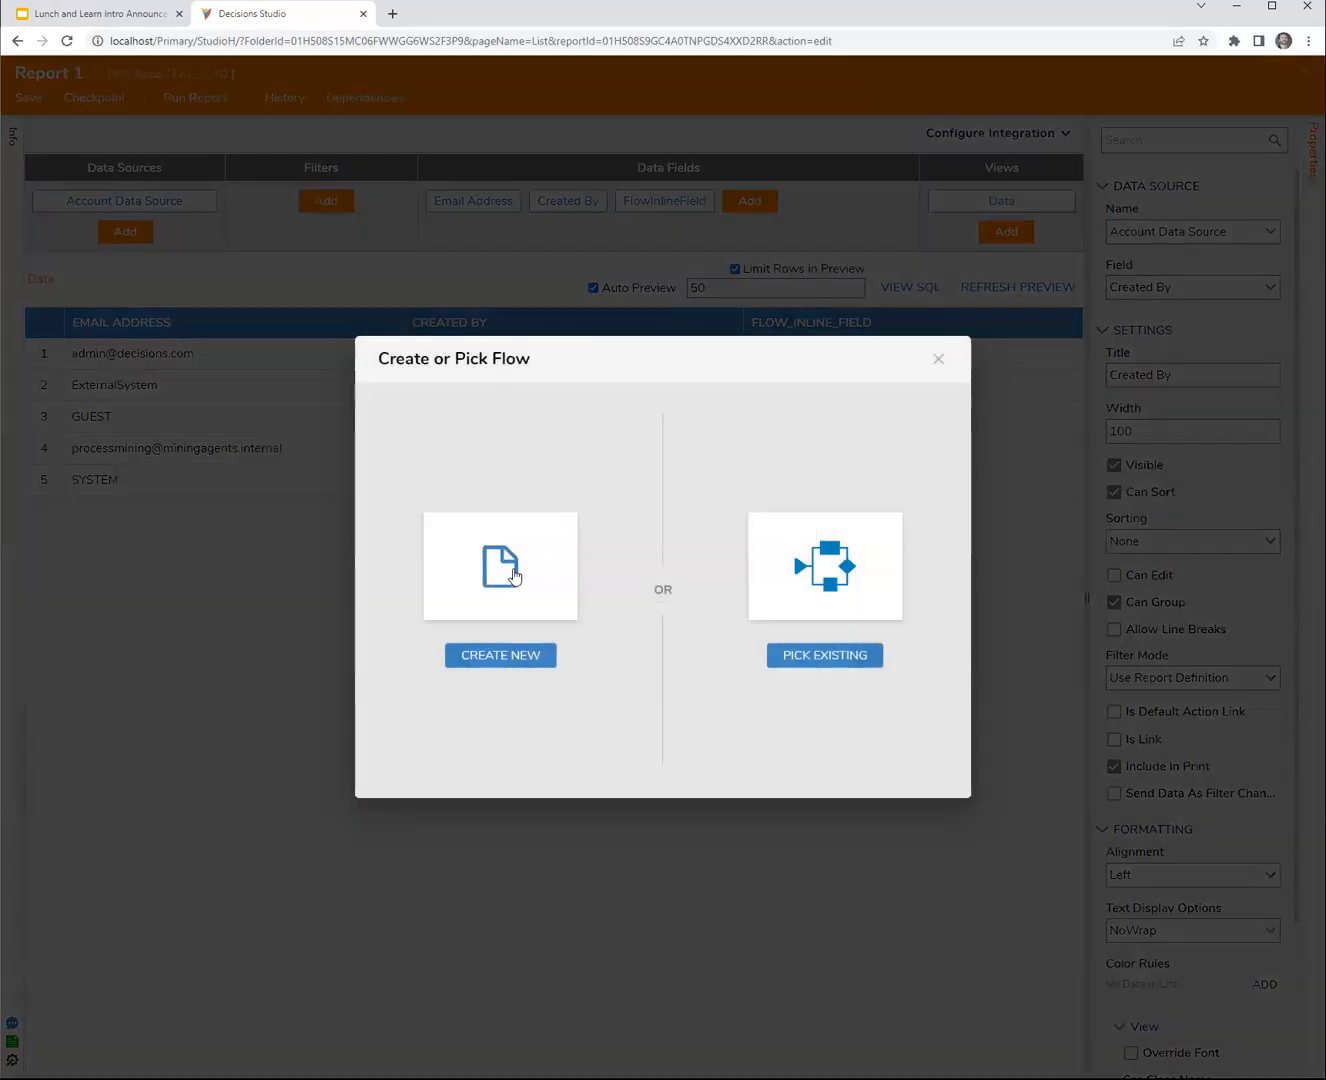
click(512, 575)
click(588, 427)
click(766, 446)
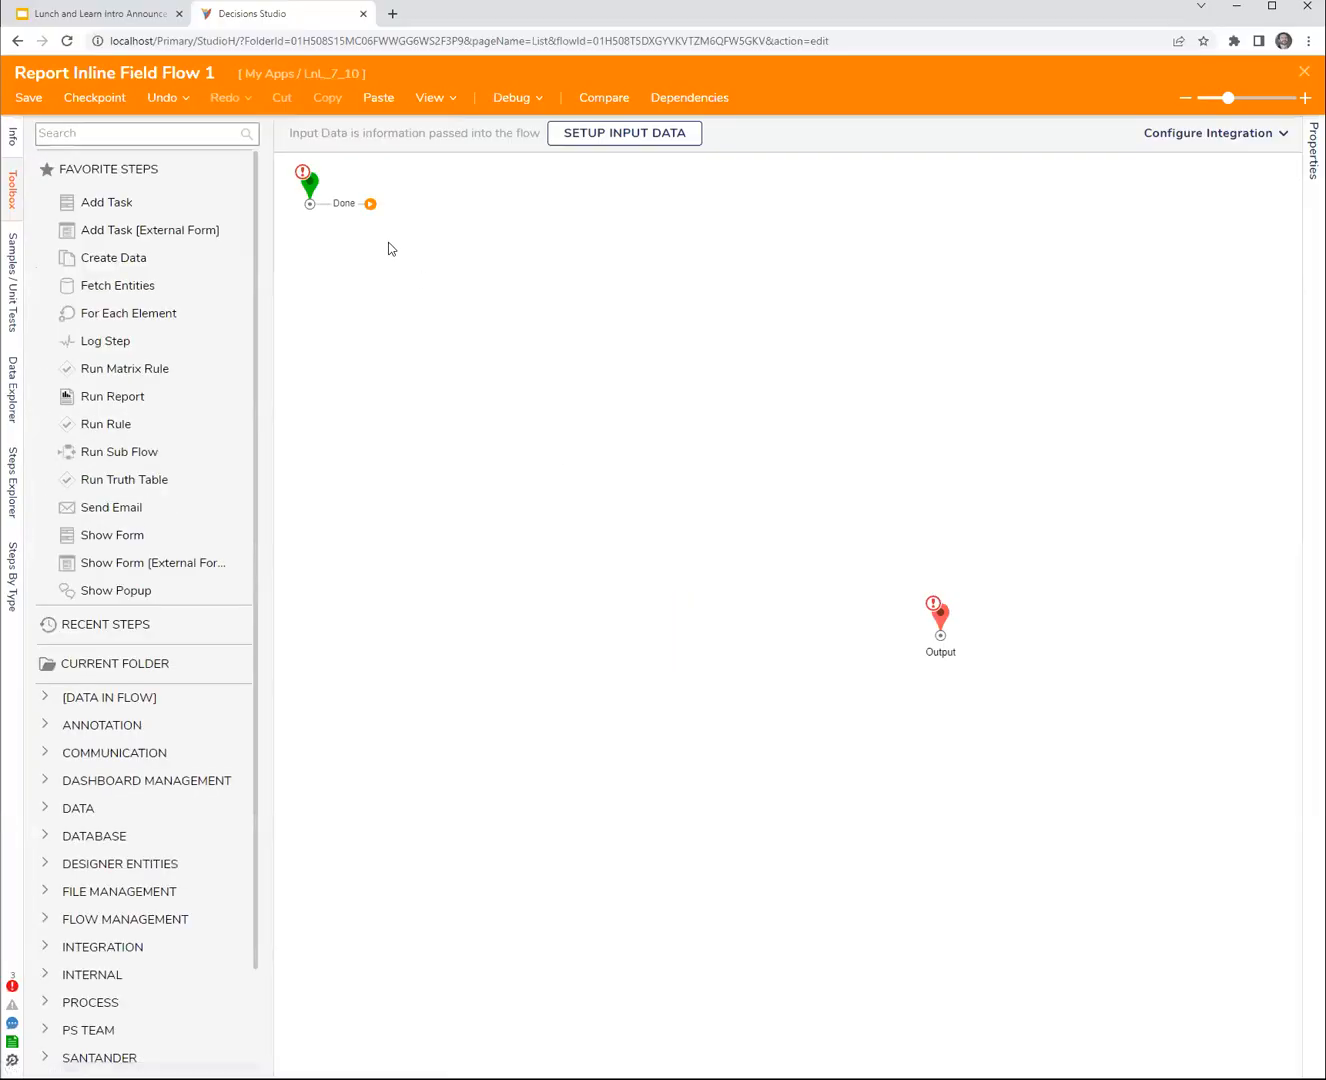
- Reposition the start and Output steps roughly level with each other, and get the step toolbox ready for a search
drag(302, 185, 401, 401)
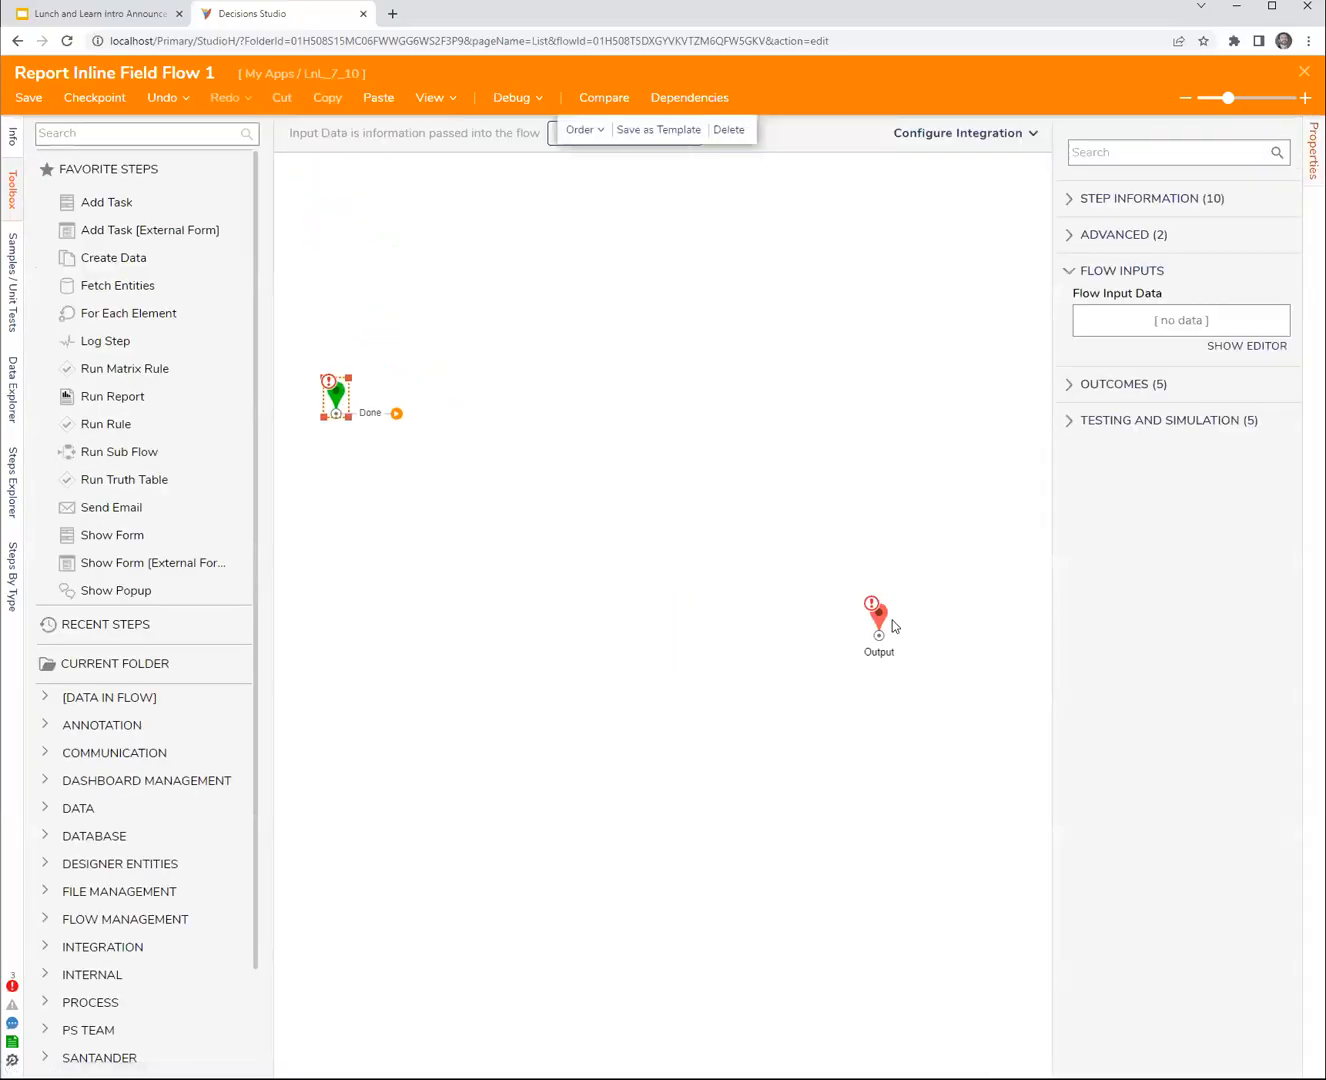
drag(878, 623, 753, 424)
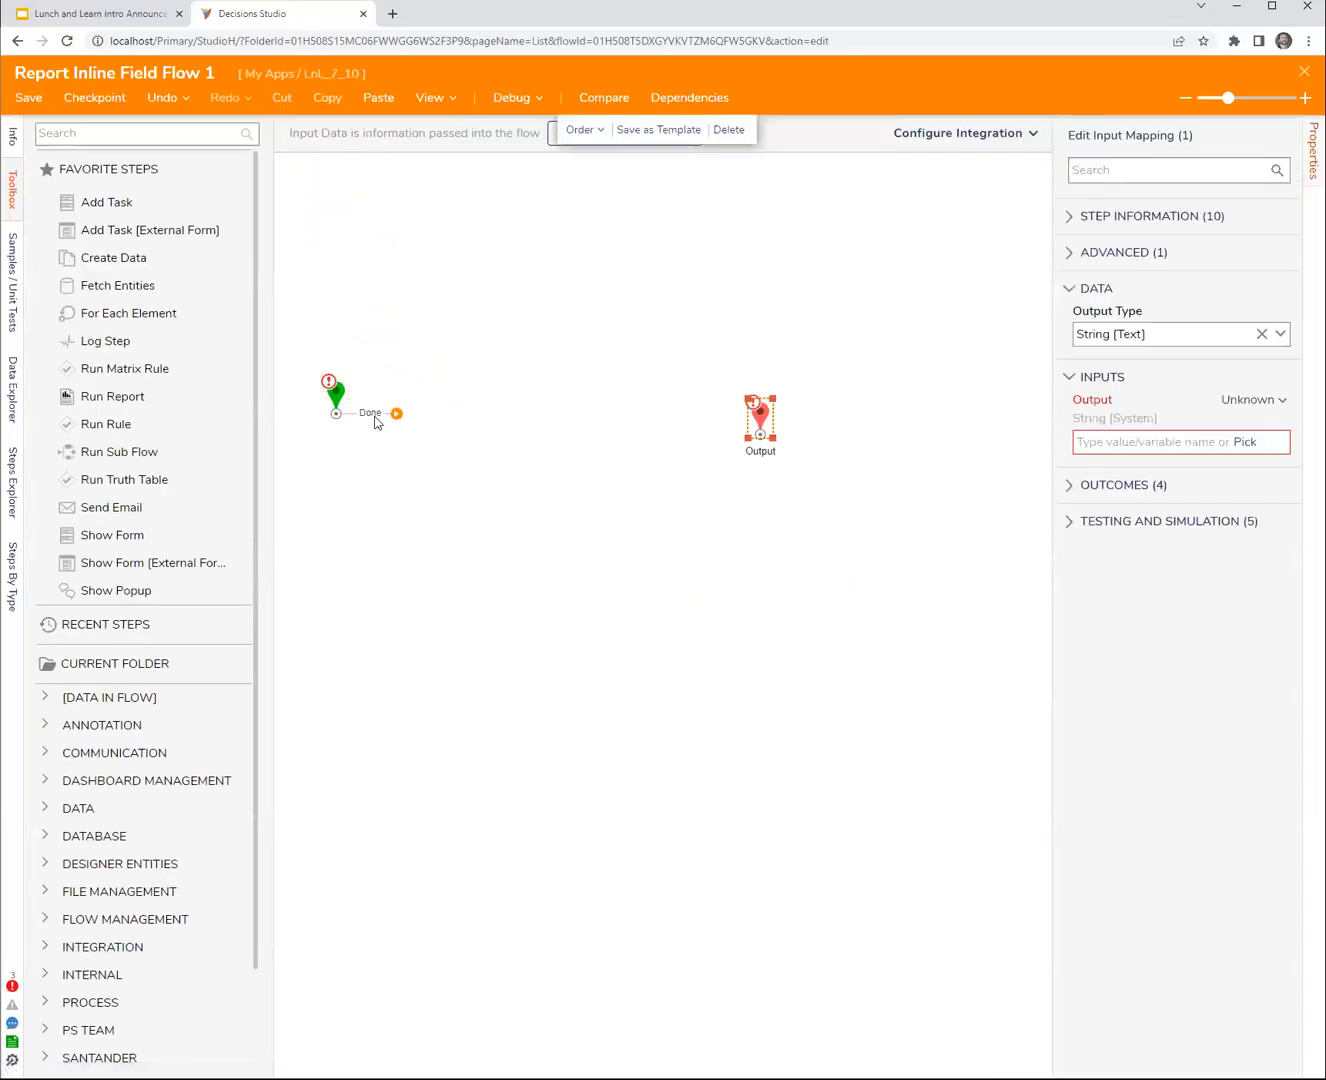
click(16, 400)
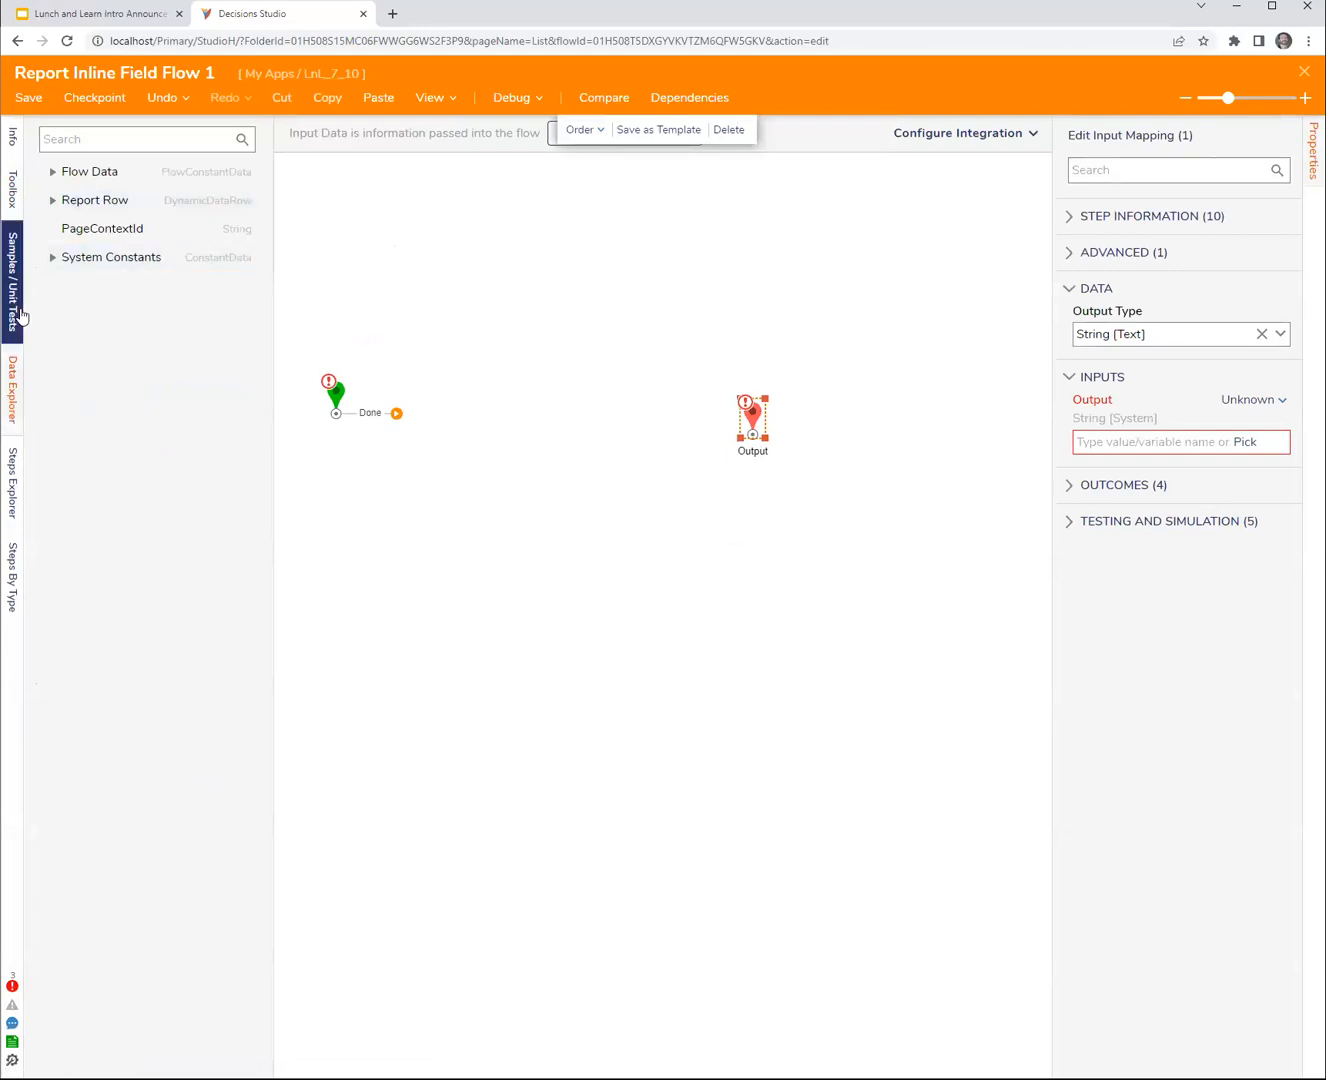
click(13, 190)
click(115, 133)
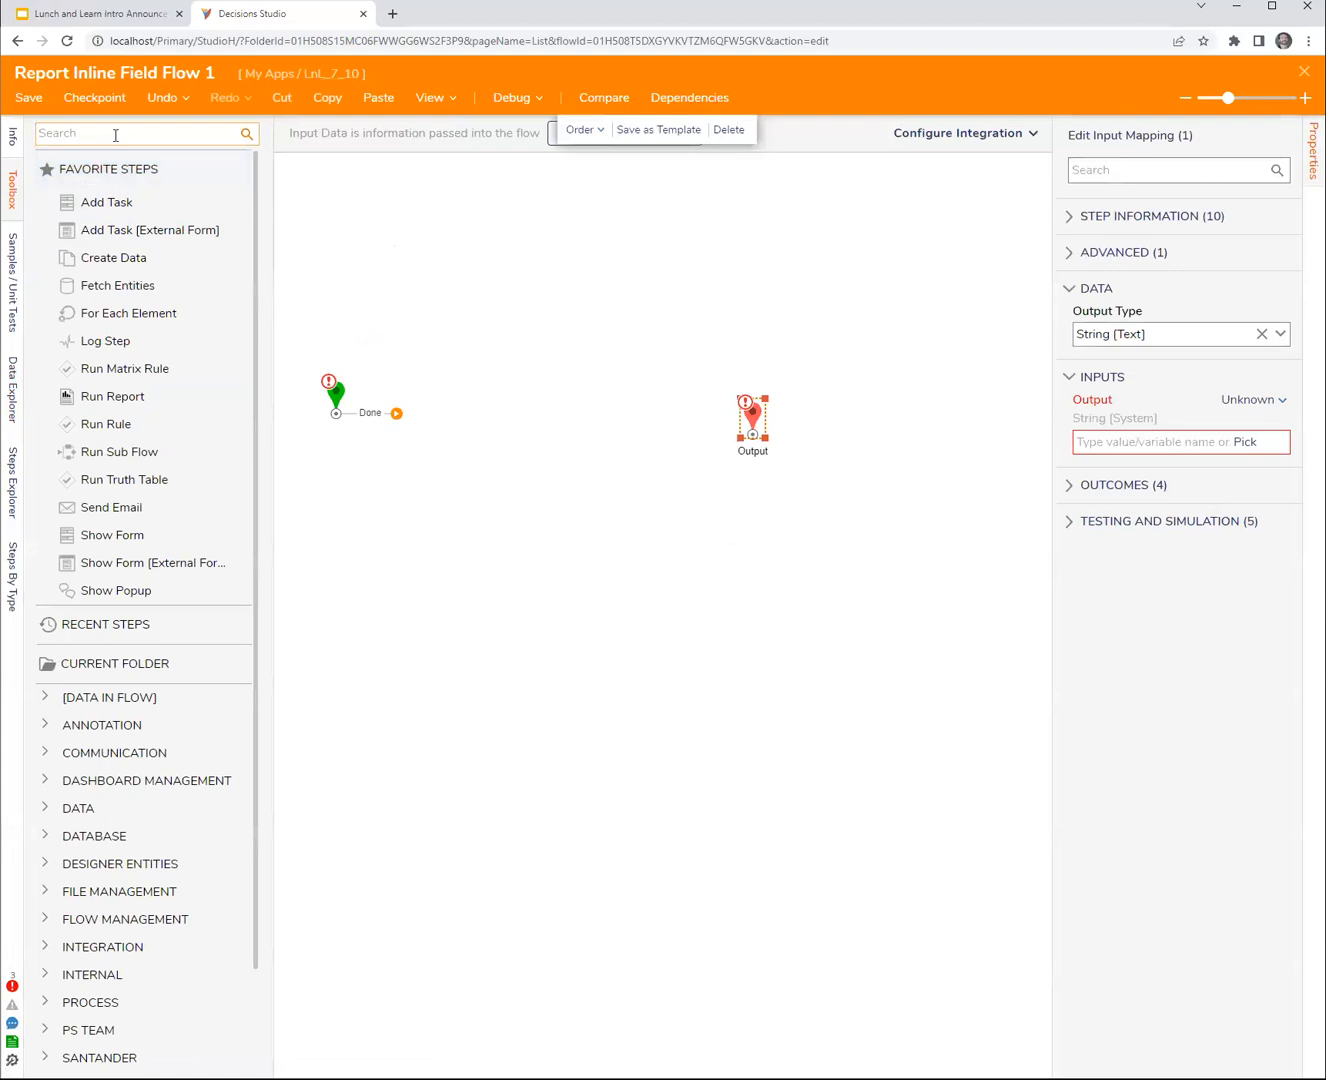
text(get row)
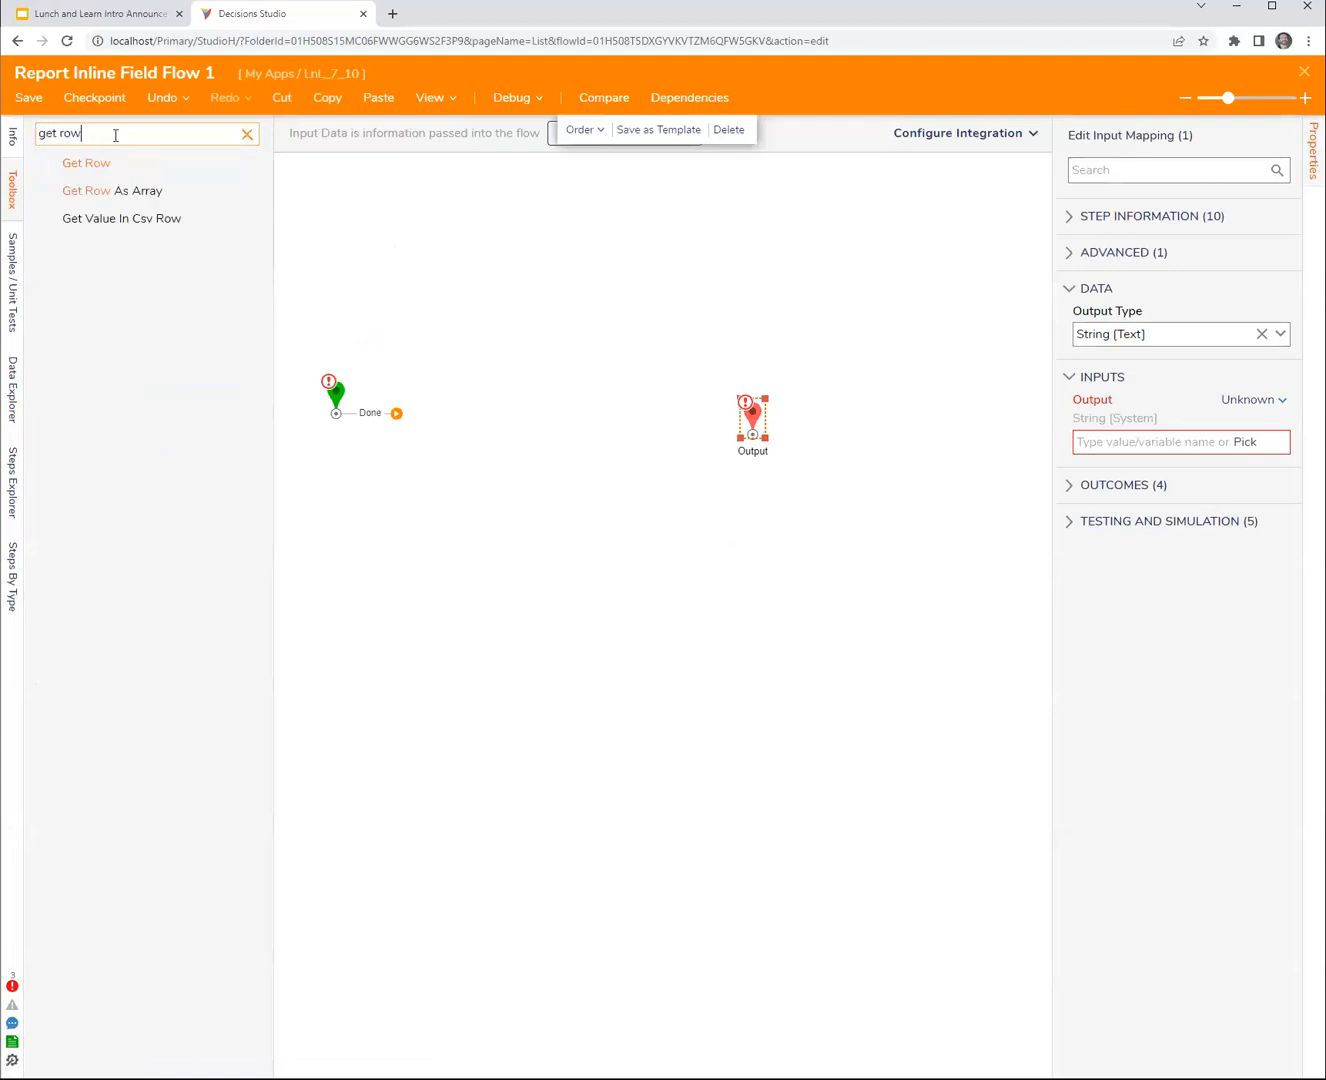
key(BackSpace)
key(BackSpace)
key(BackSpace)
key(BackSpace)
key(BackSpace)
key(BackSpace)
key(BackSpace)
- Search the available steps for "name" and place Get Cell By Name between the start and Output steps
text(name)
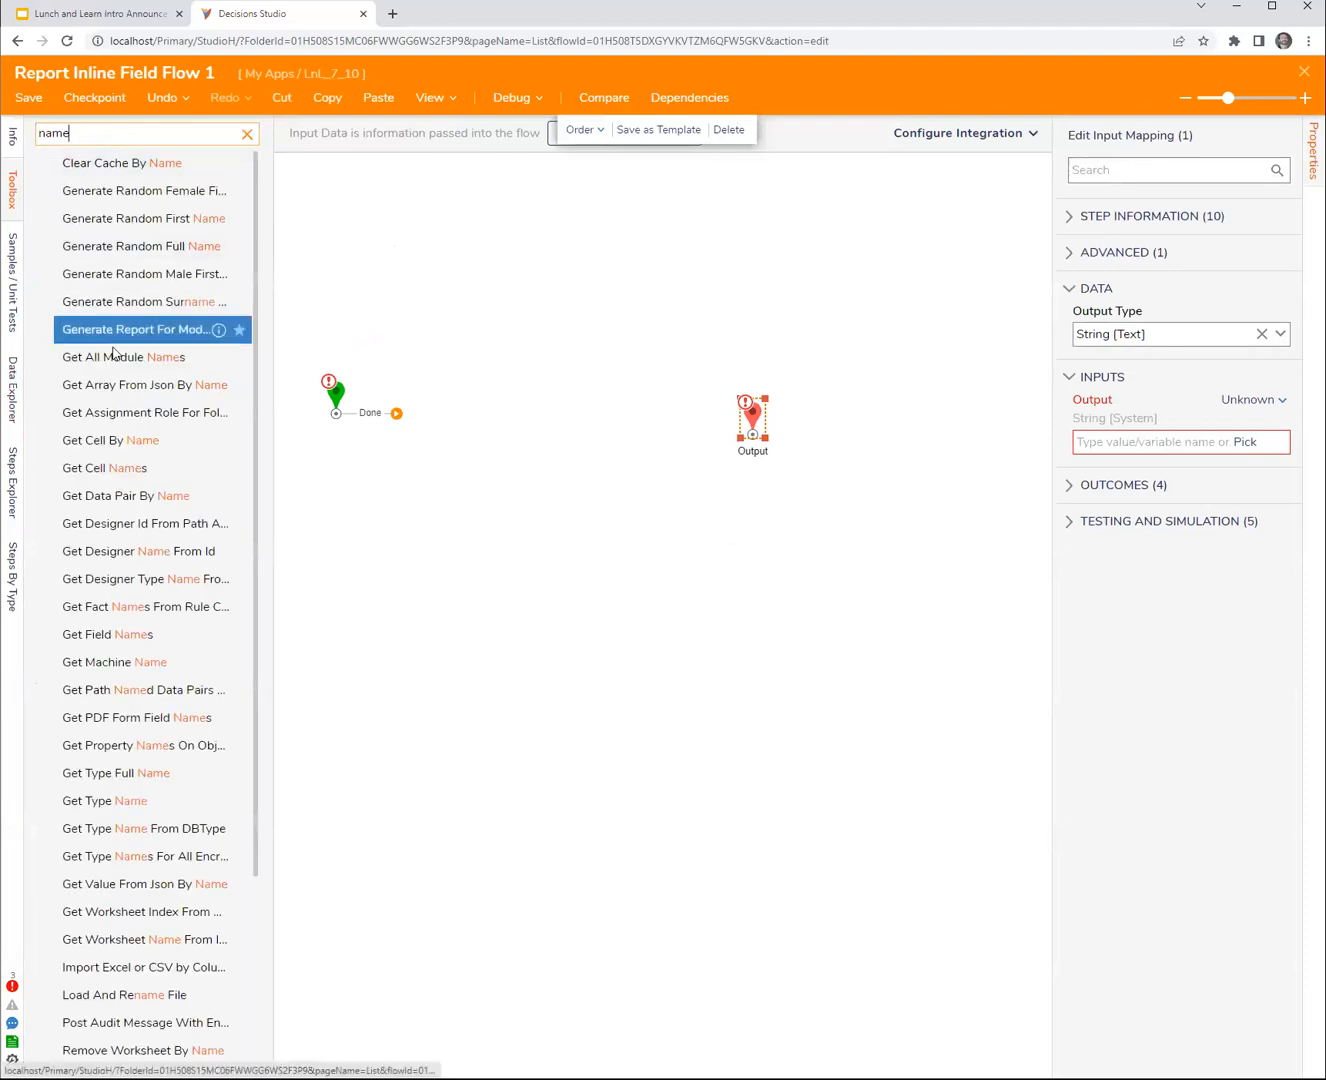
drag(99, 448, 471, 422)
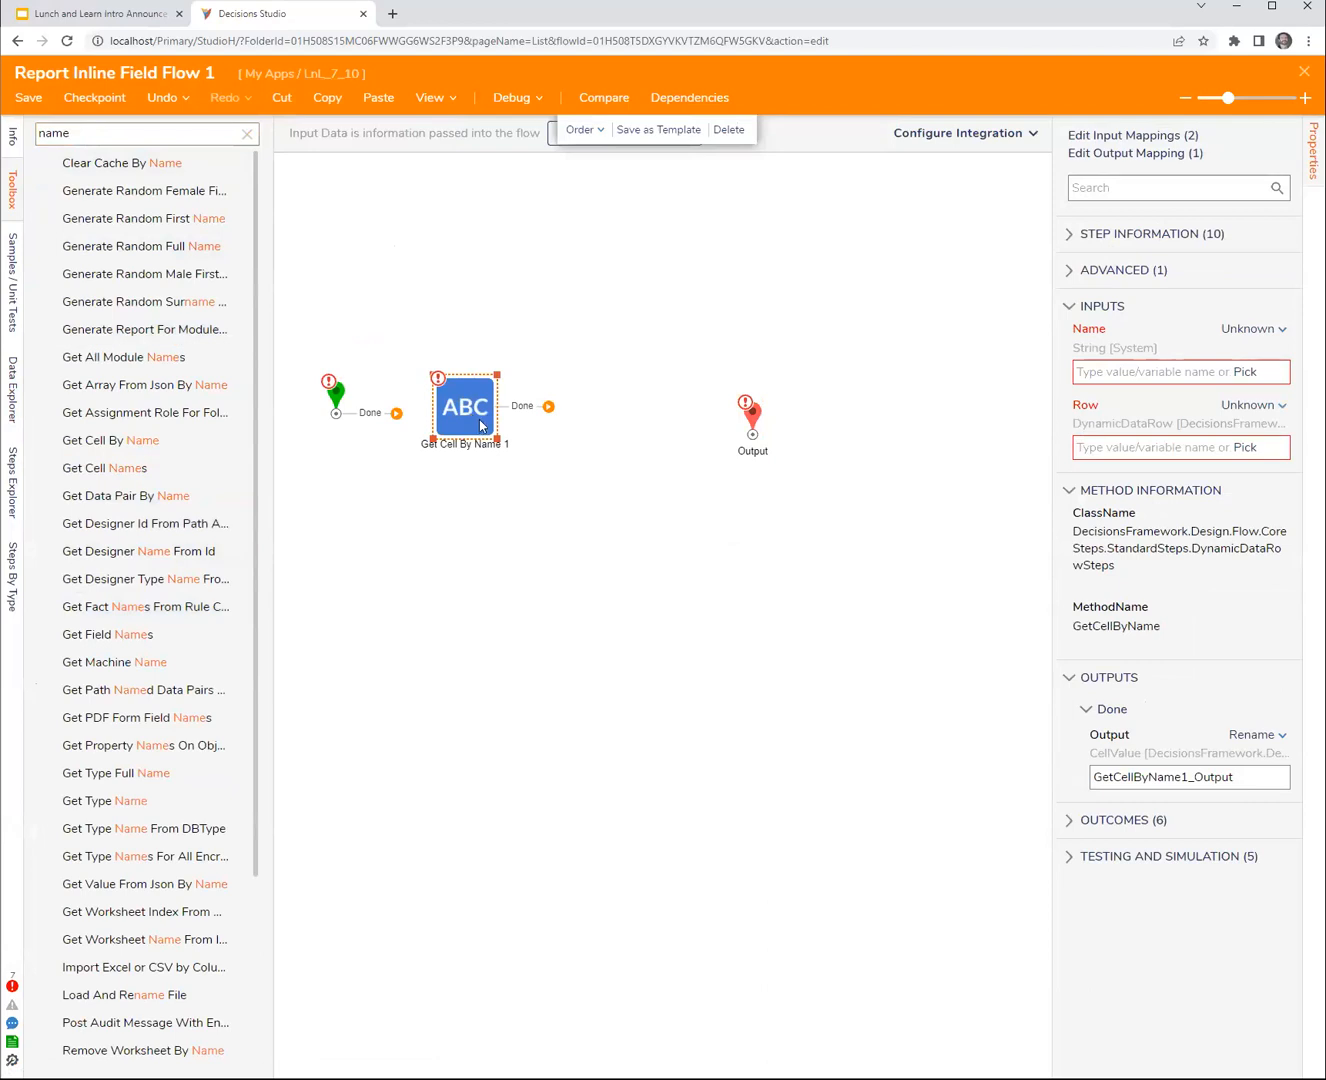
drag(457, 425, 447, 424)
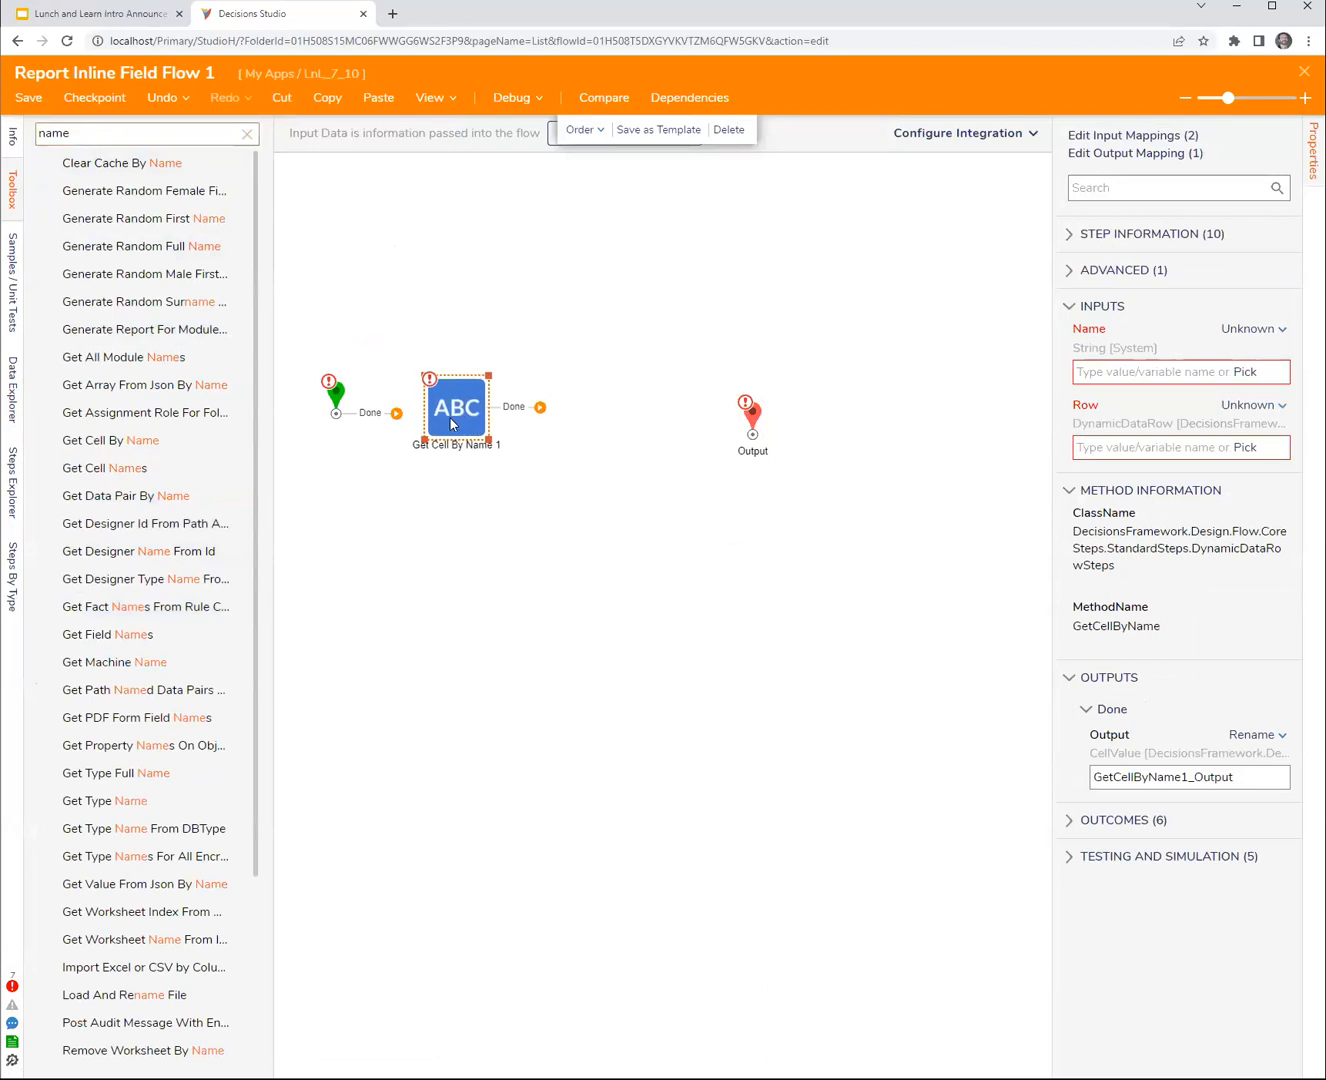
- Connect the start step to Get Cell By Name and map its Row input from the flow to Report Row
click(14, 400)
click(52, 201)
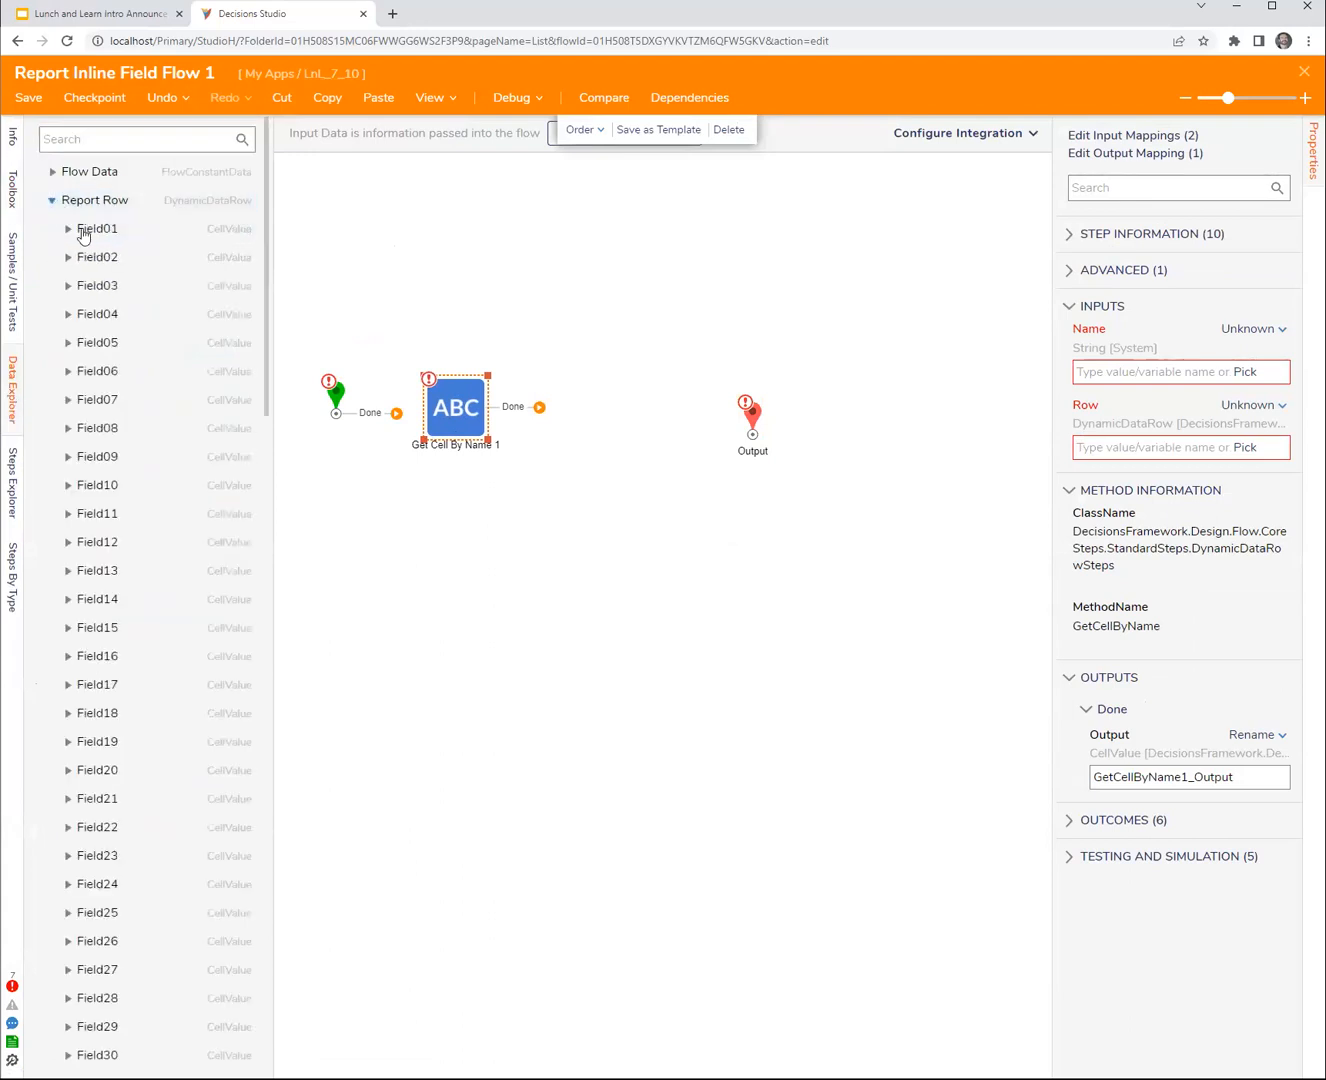
click(52, 203)
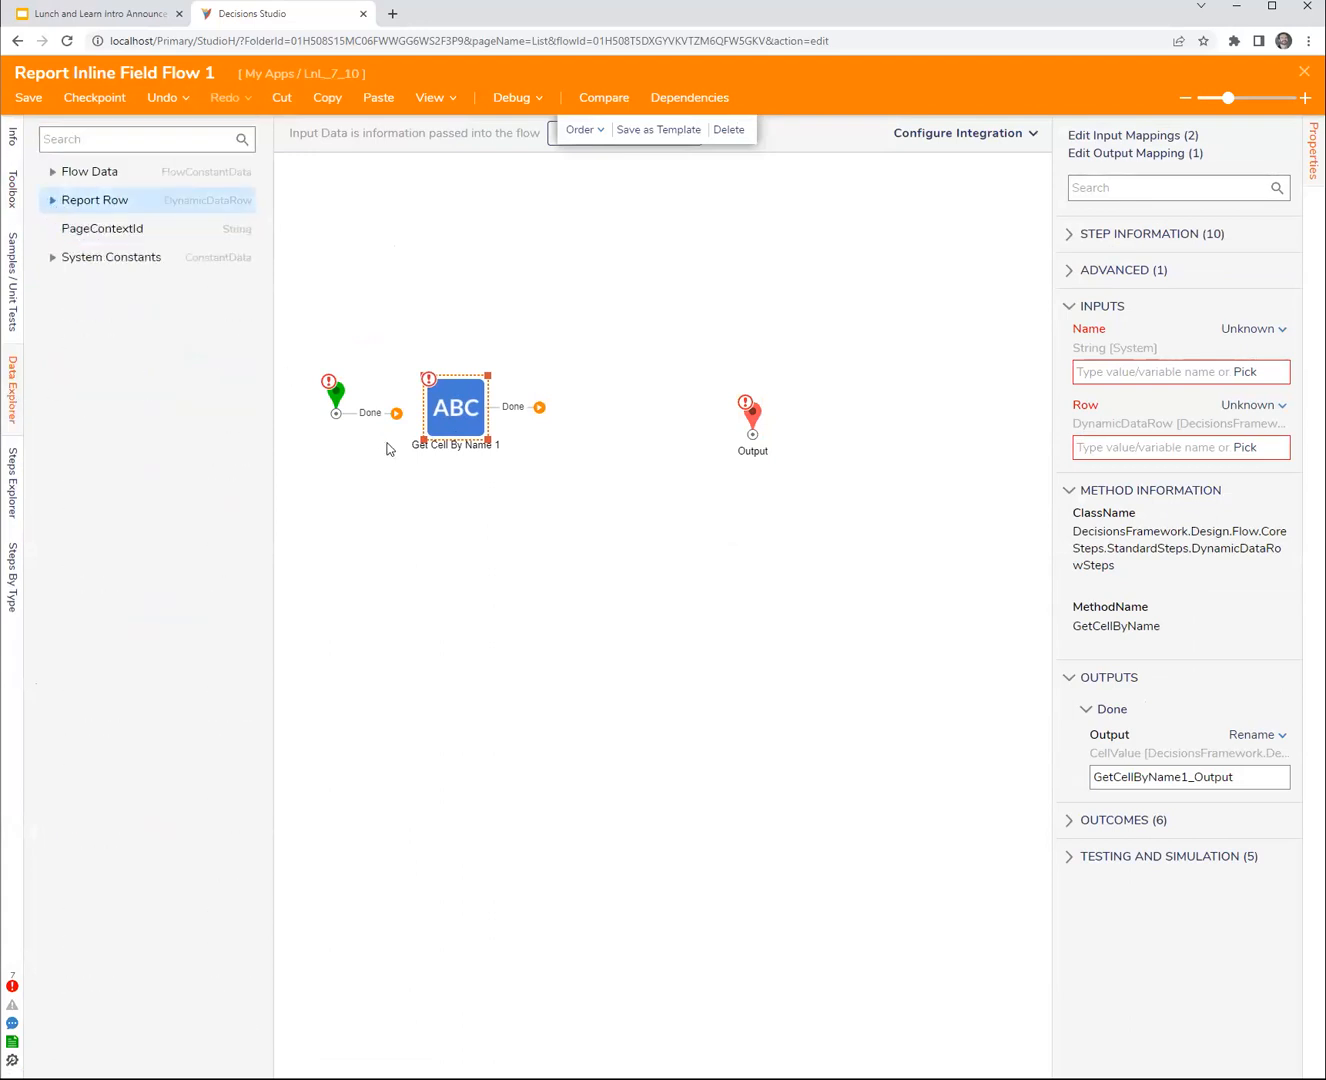
drag(396, 413, 440, 419)
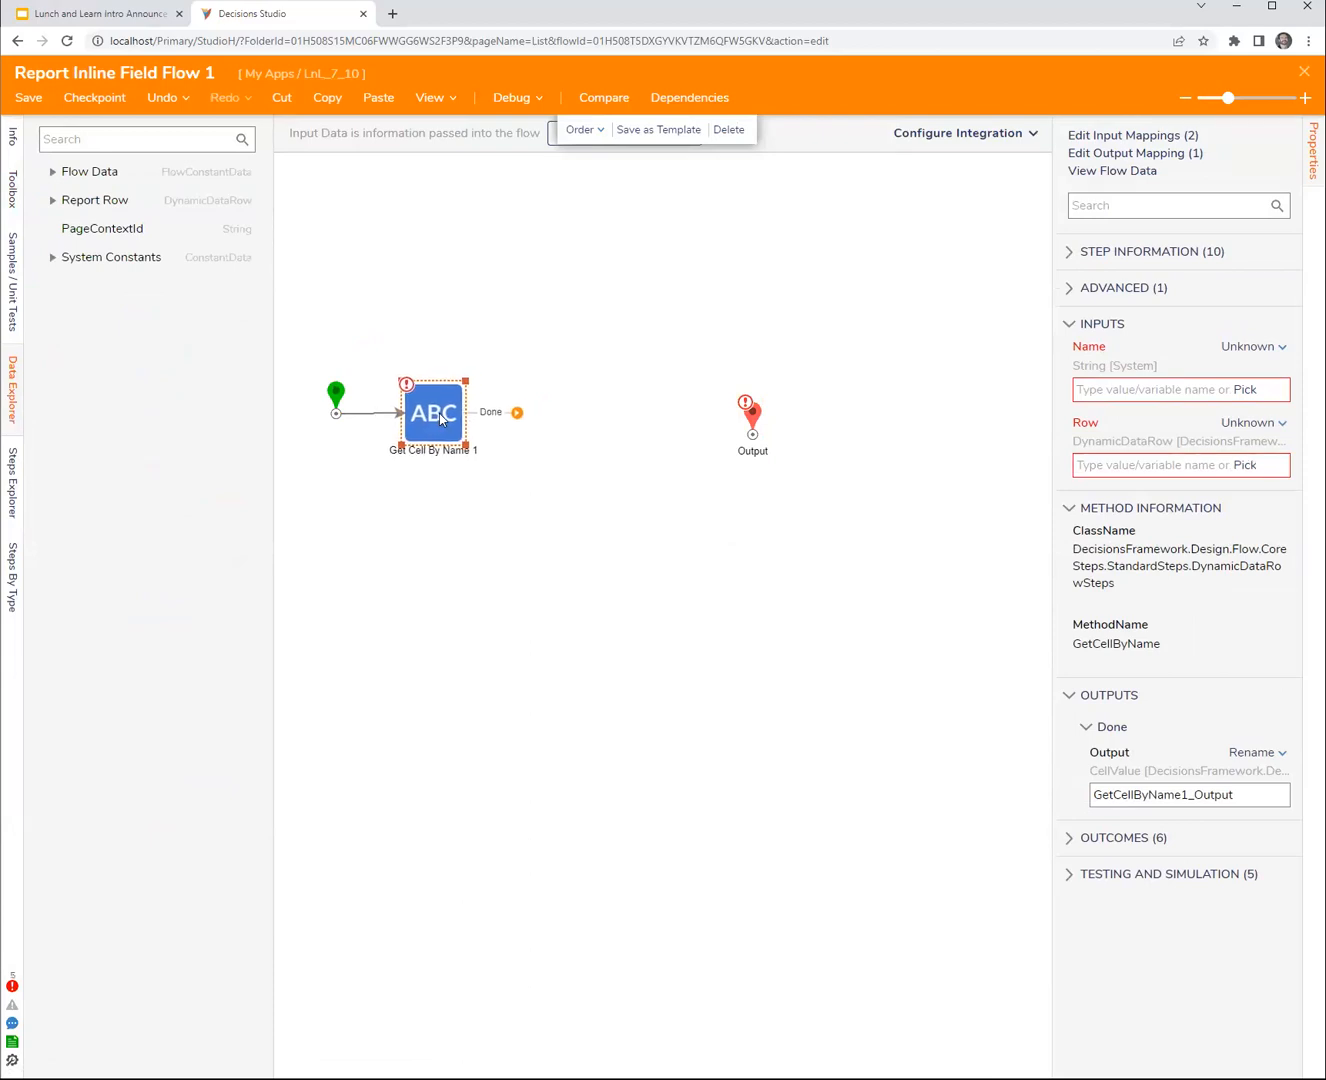
click(1268, 422)
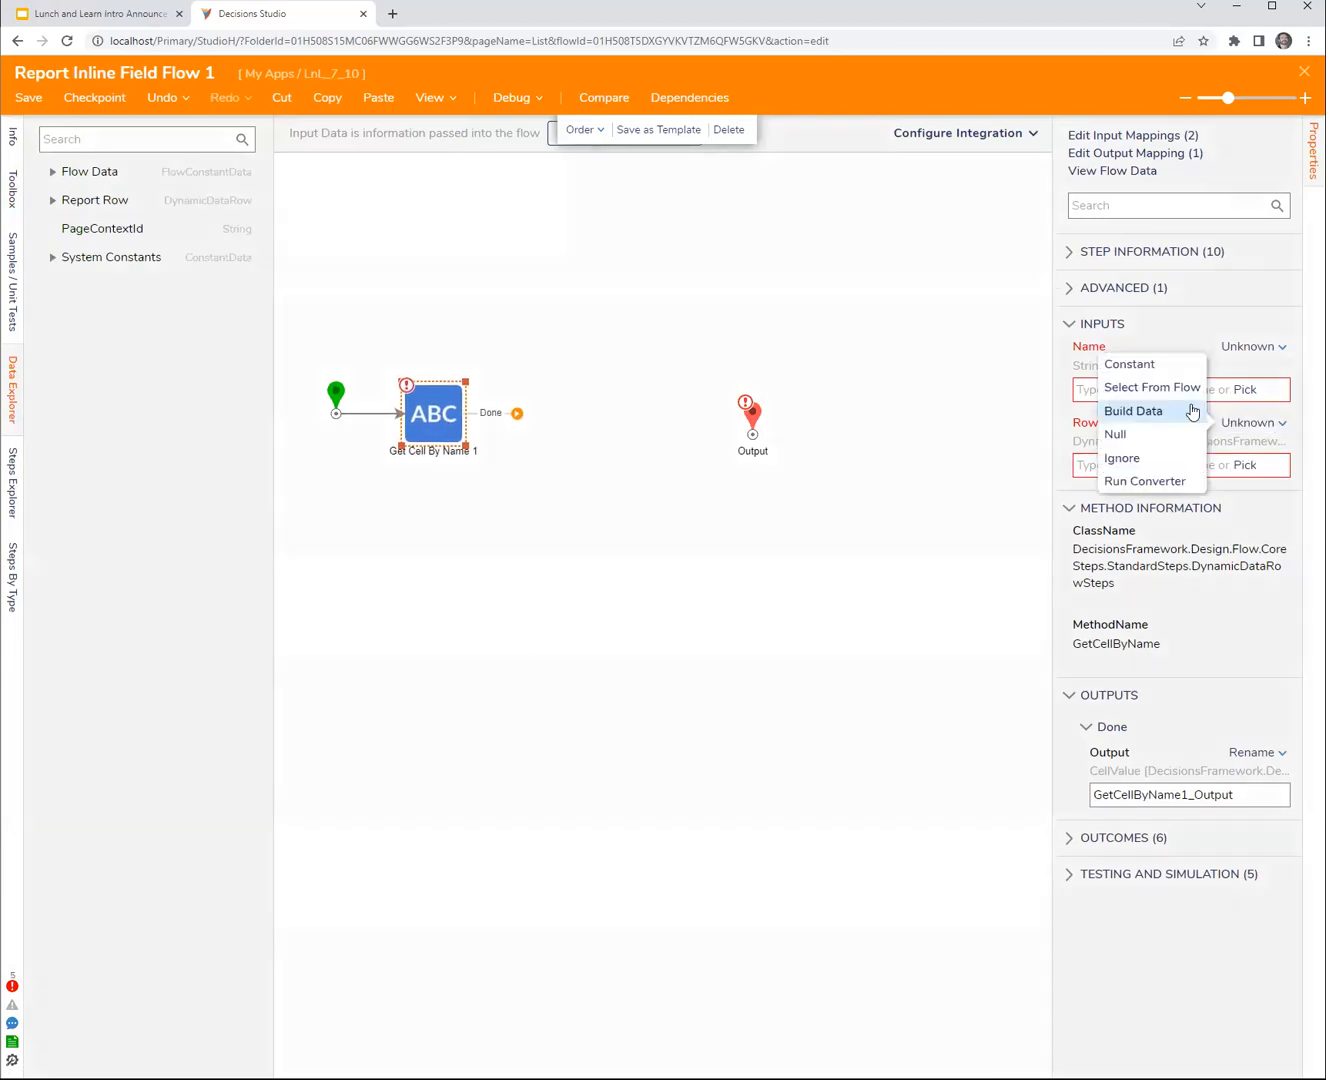
click(1148, 389)
click(350, 433)
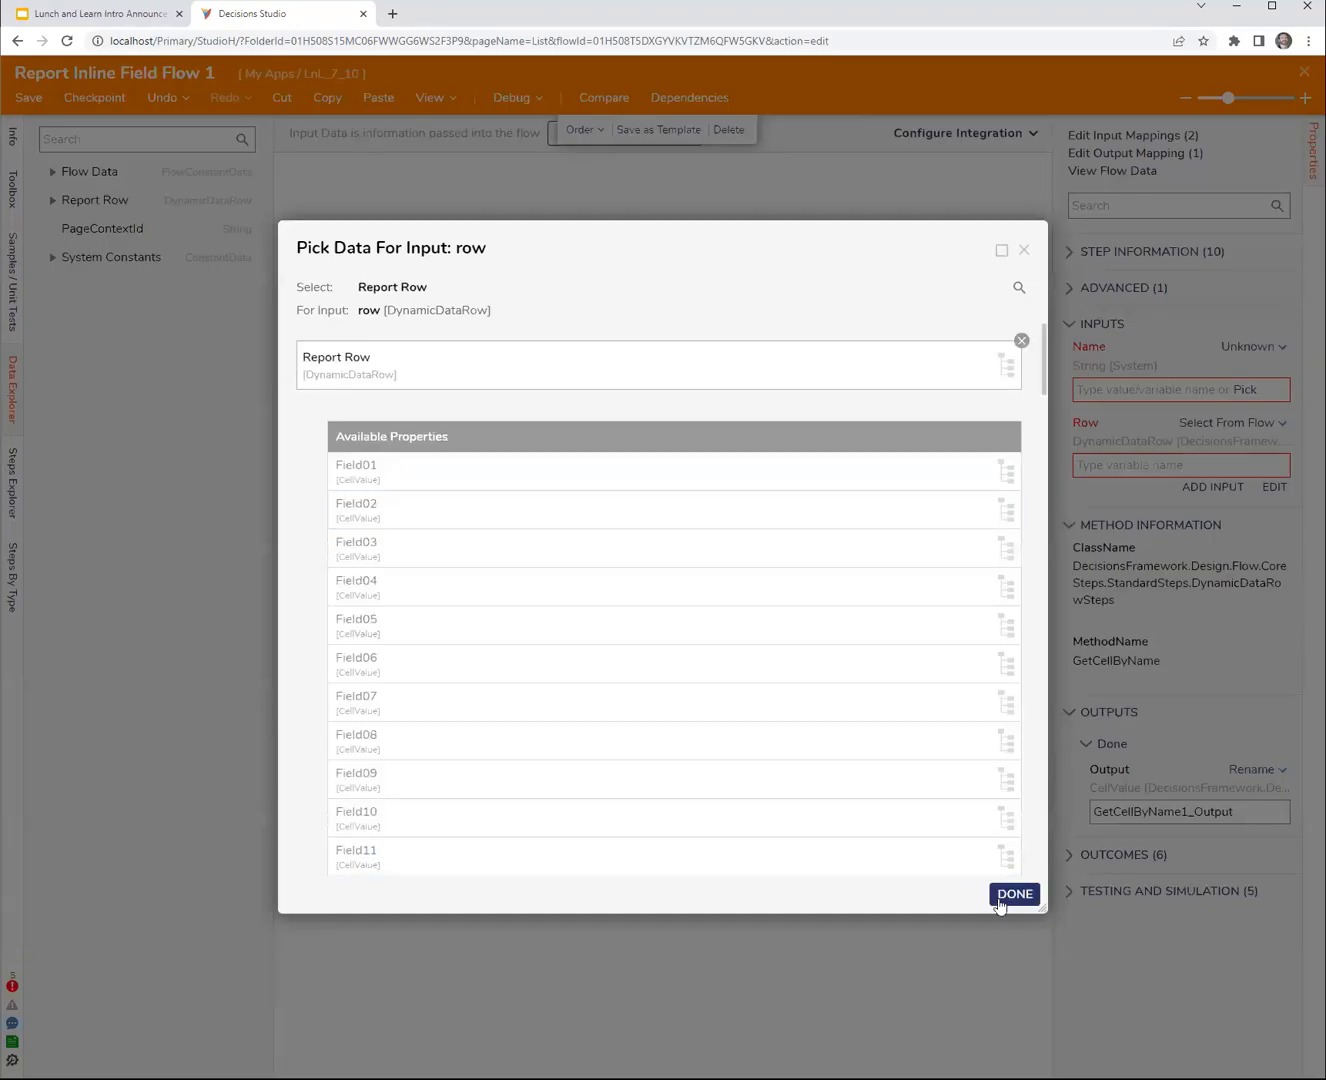
click(1013, 894)
- Widen the step properties area and connect Get Cell By Name's Done outcome to the Output step, with Output placed closer to it
drag(1054, 377, 997, 589)
drag(745, 411, 712, 394)
click(453, 423)
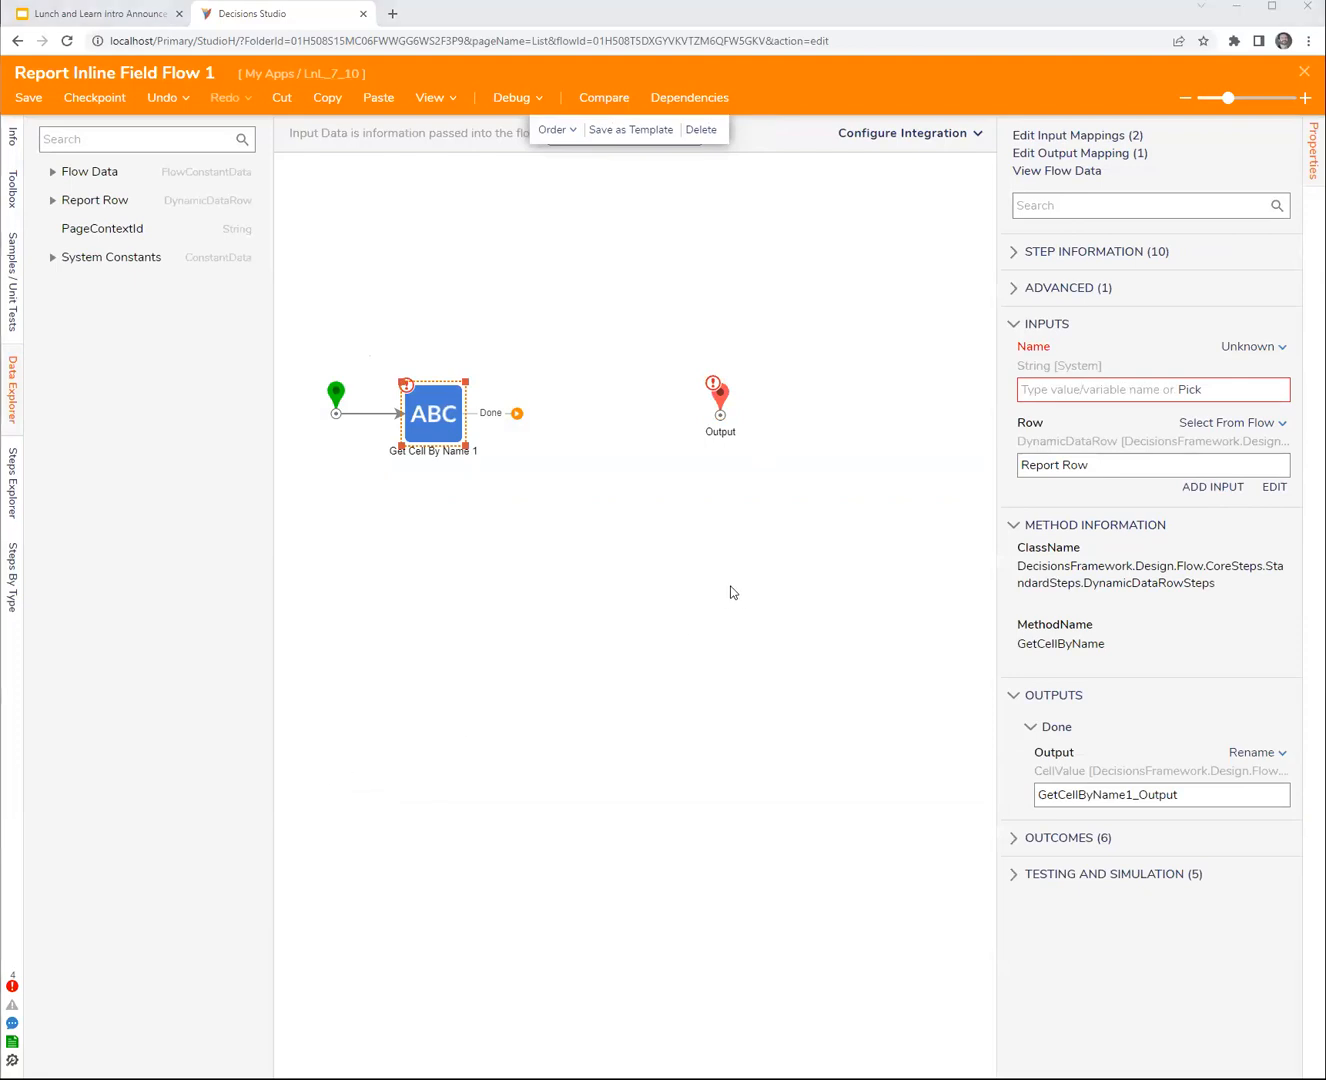
drag(502, 412, 620, 397)
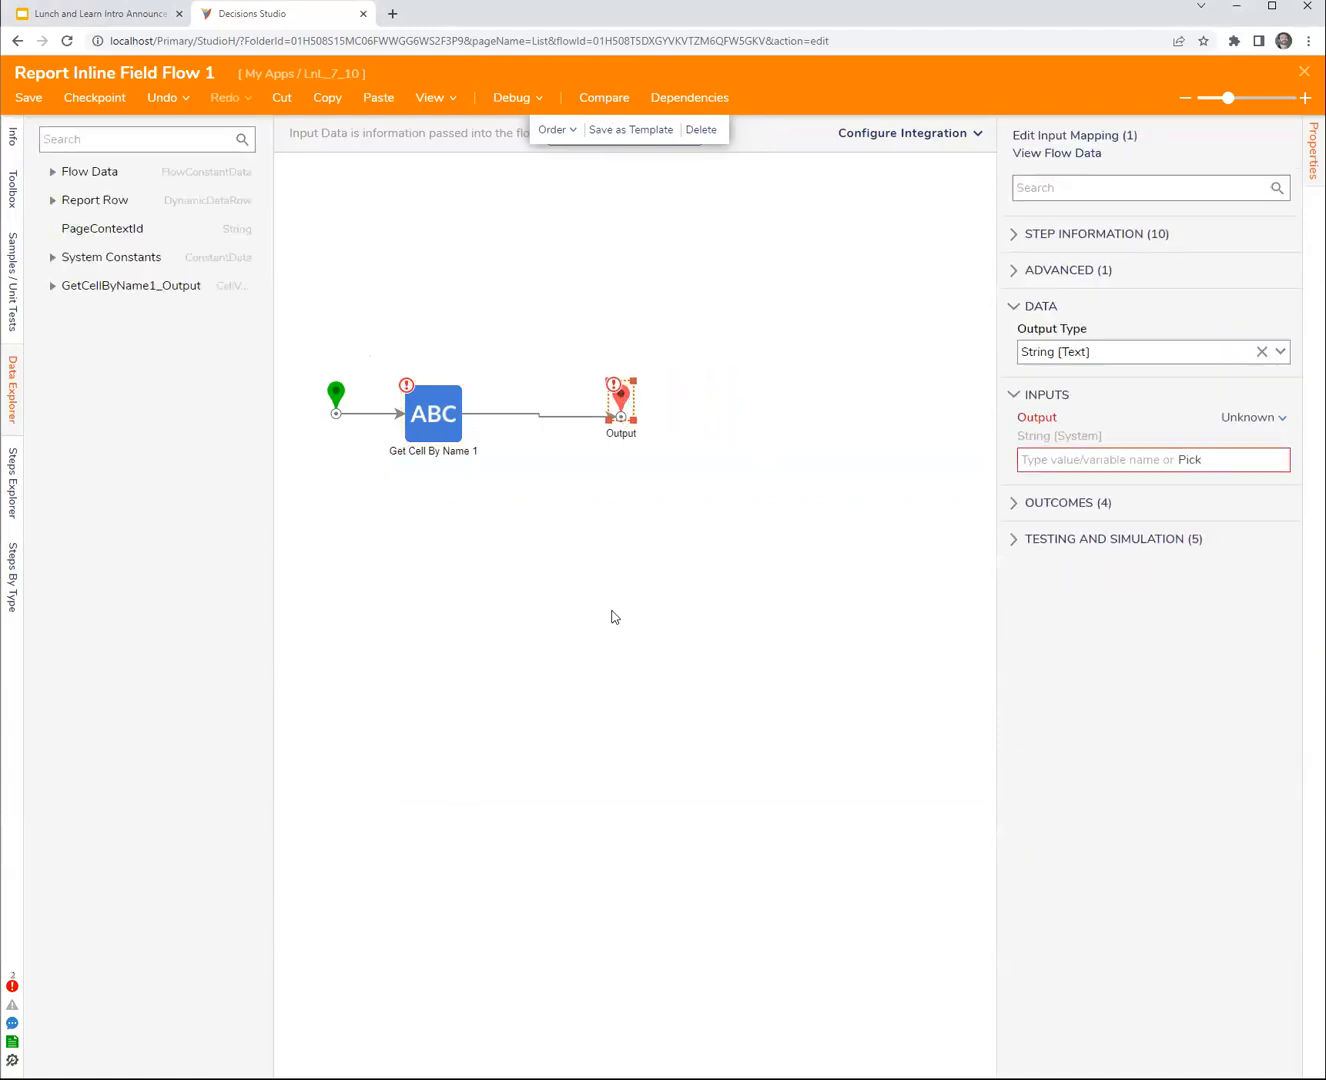
- Set the Name input of Get Cell By Name to the constant email_address
click(420, 421)
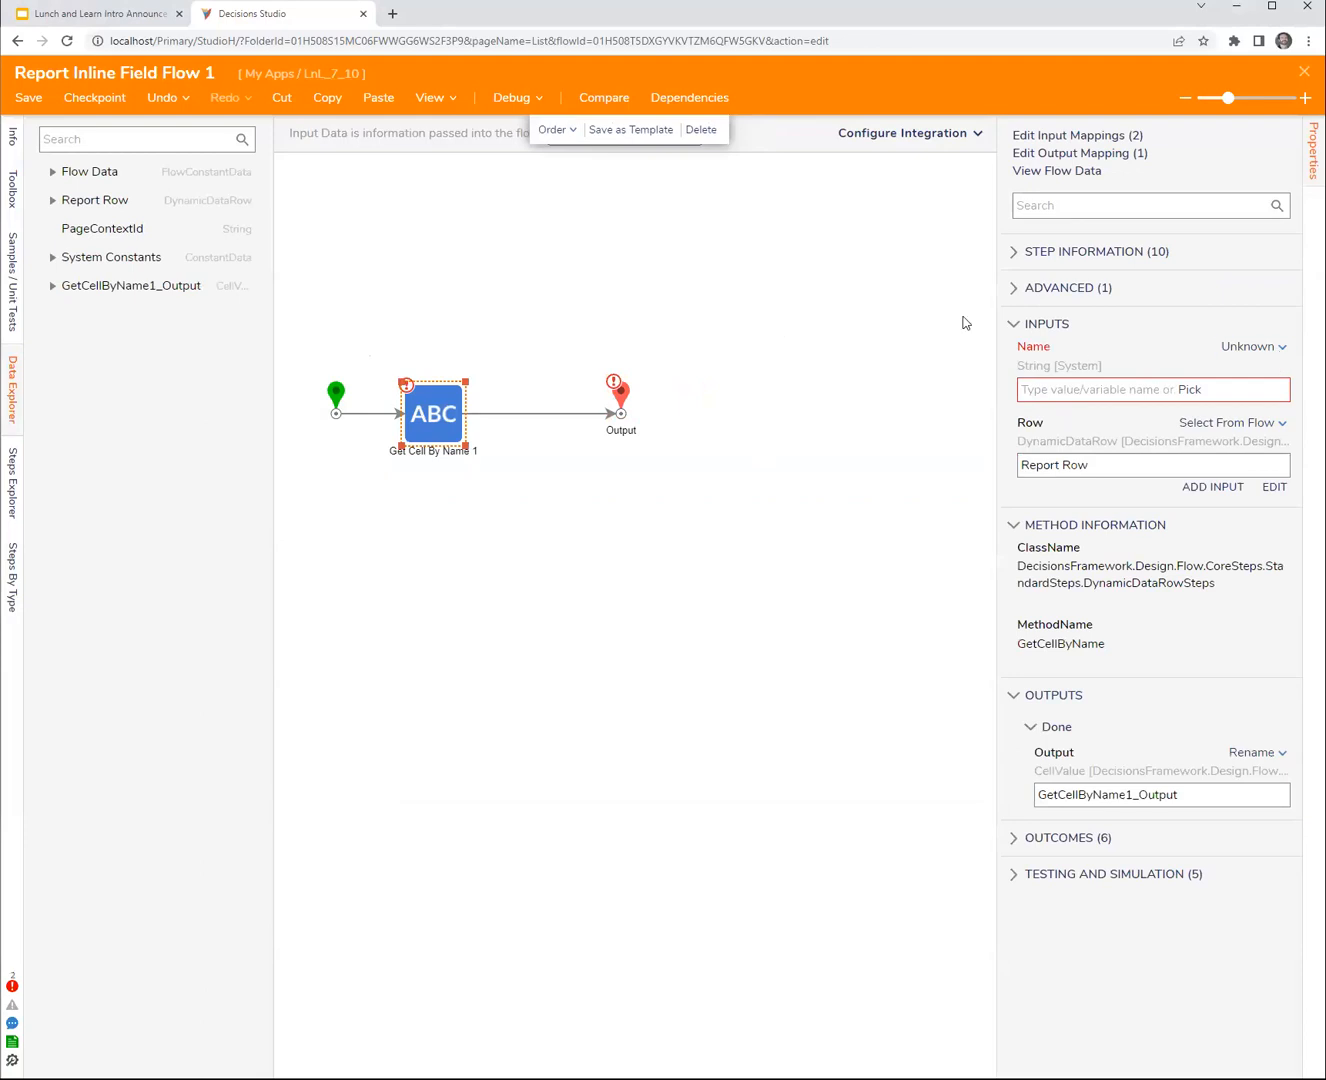
click(621, 400)
click(436, 430)
click(1252, 347)
click(1112, 264)
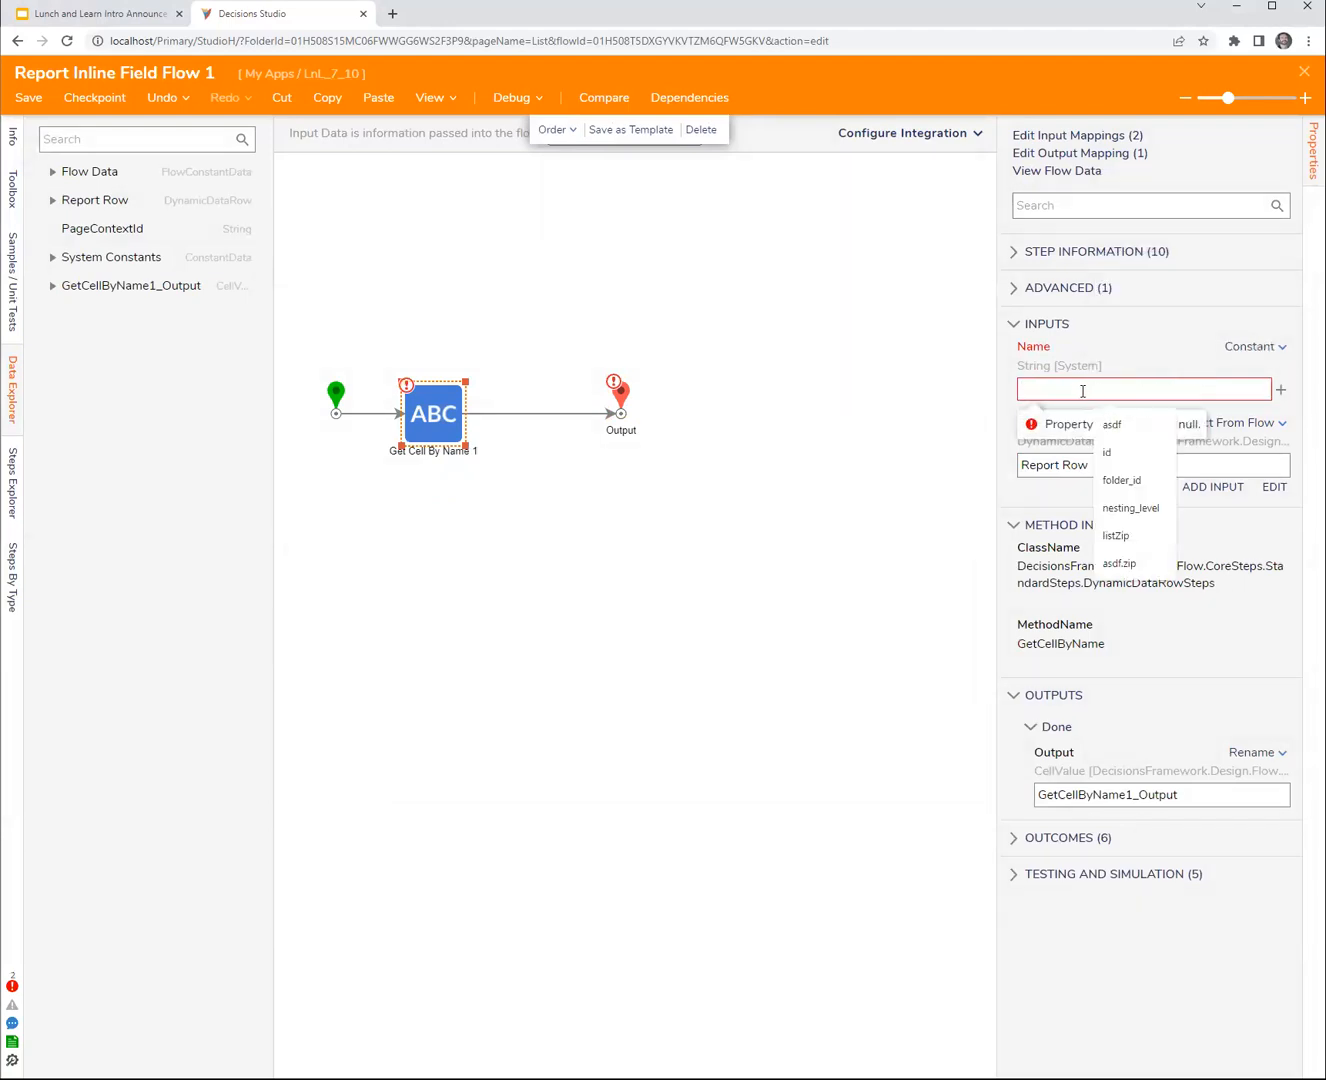
text(eam)
text(_address)
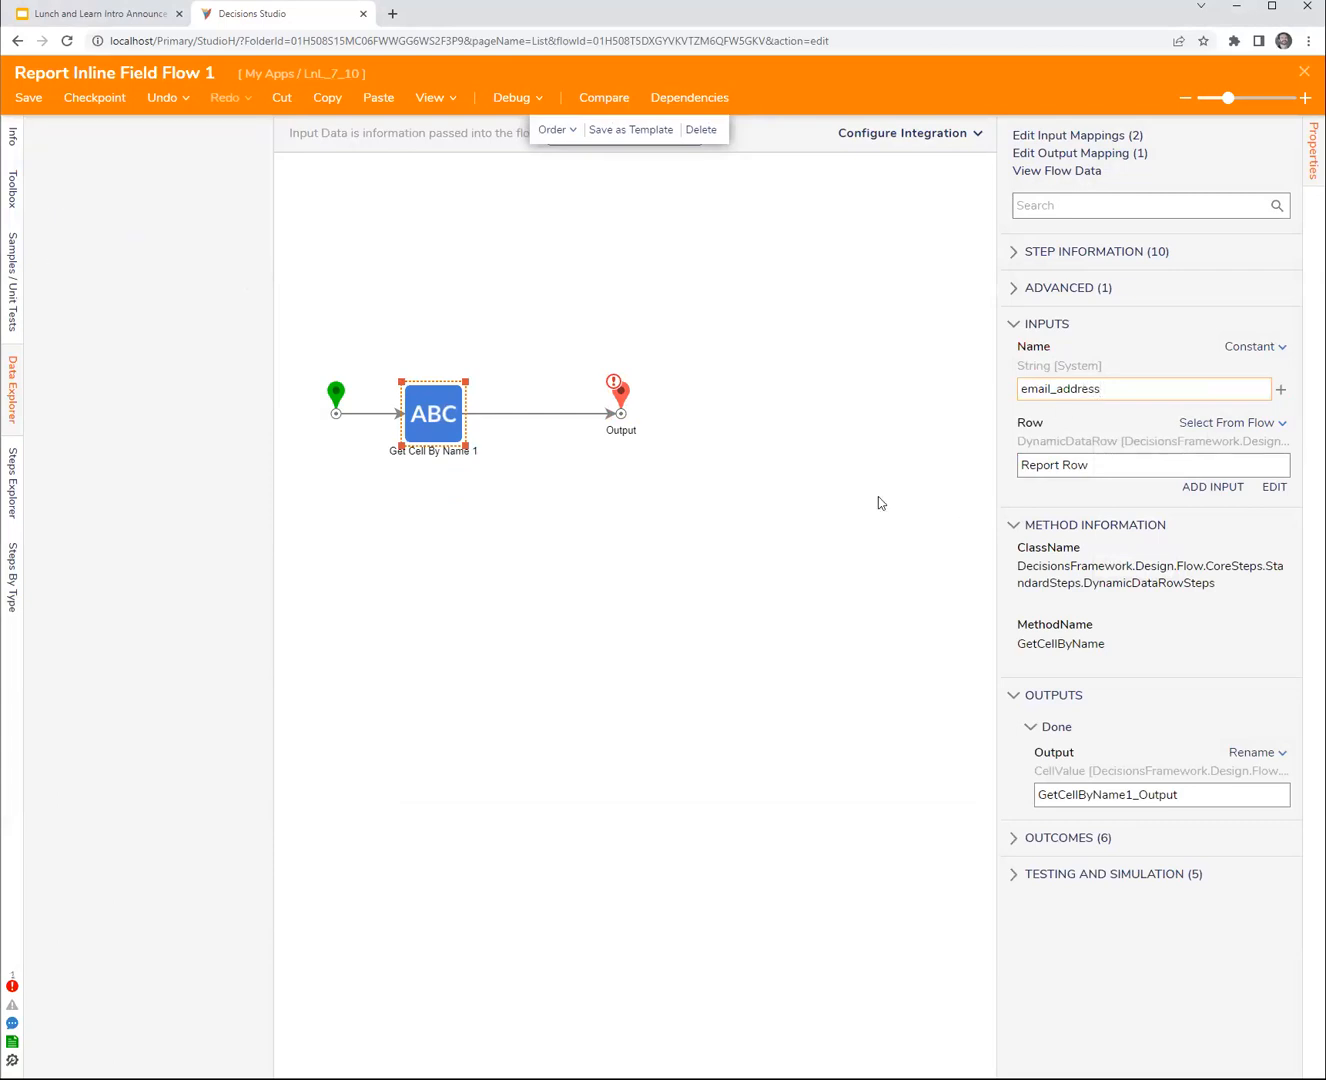
- Set the Output step's Output input to Select From Flow
click(621, 399)
click(1241, 418)
click(1152, 364)
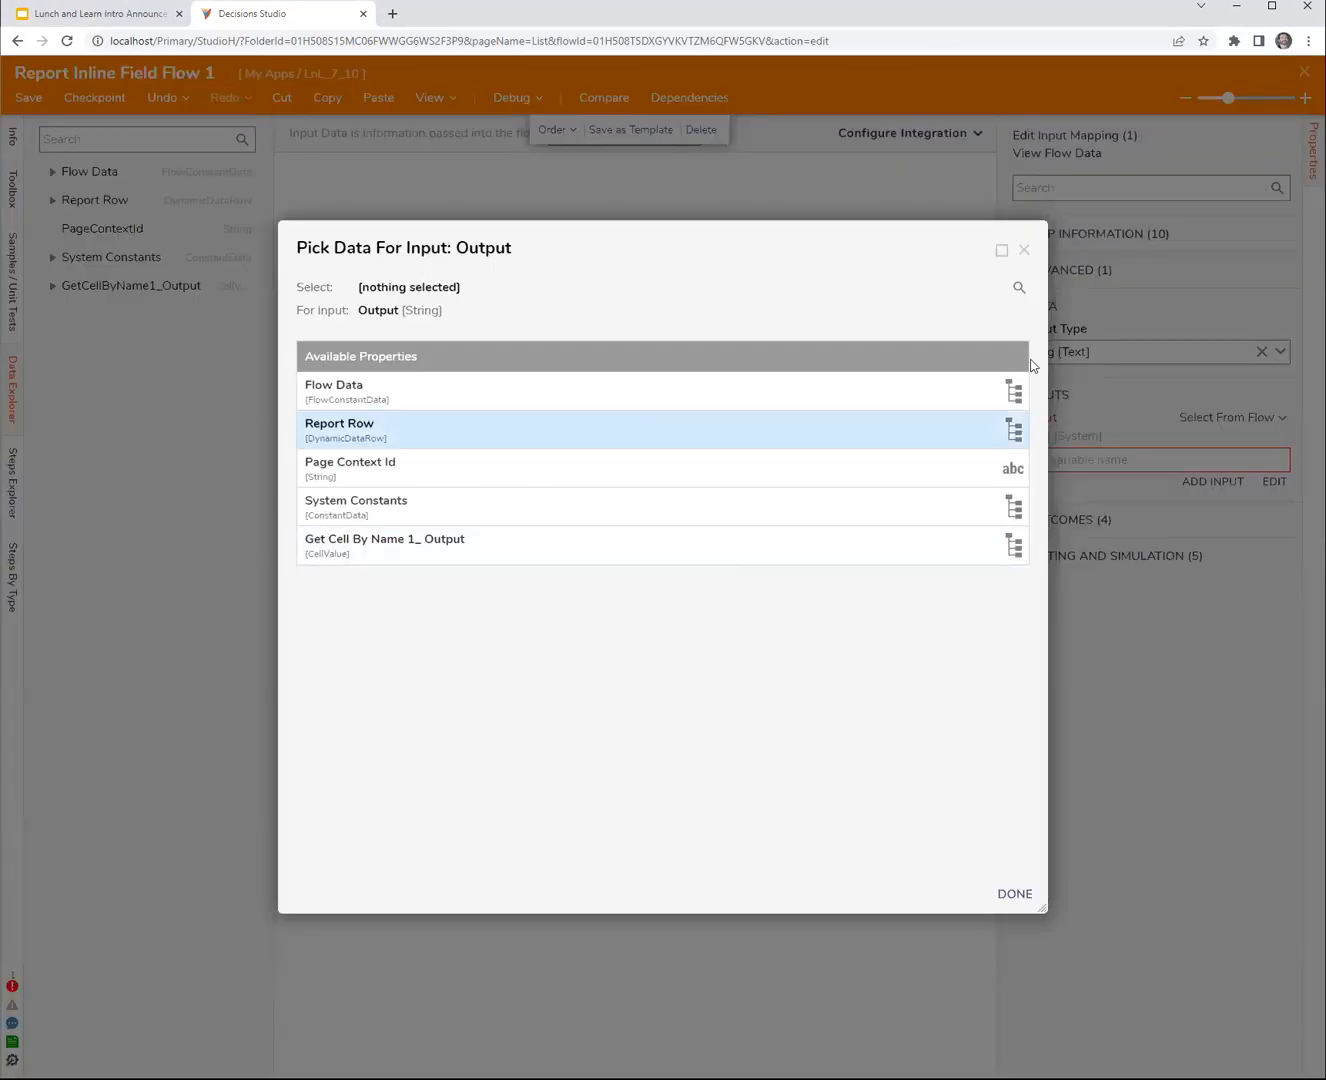
click(344, 427)
click(361, 468)
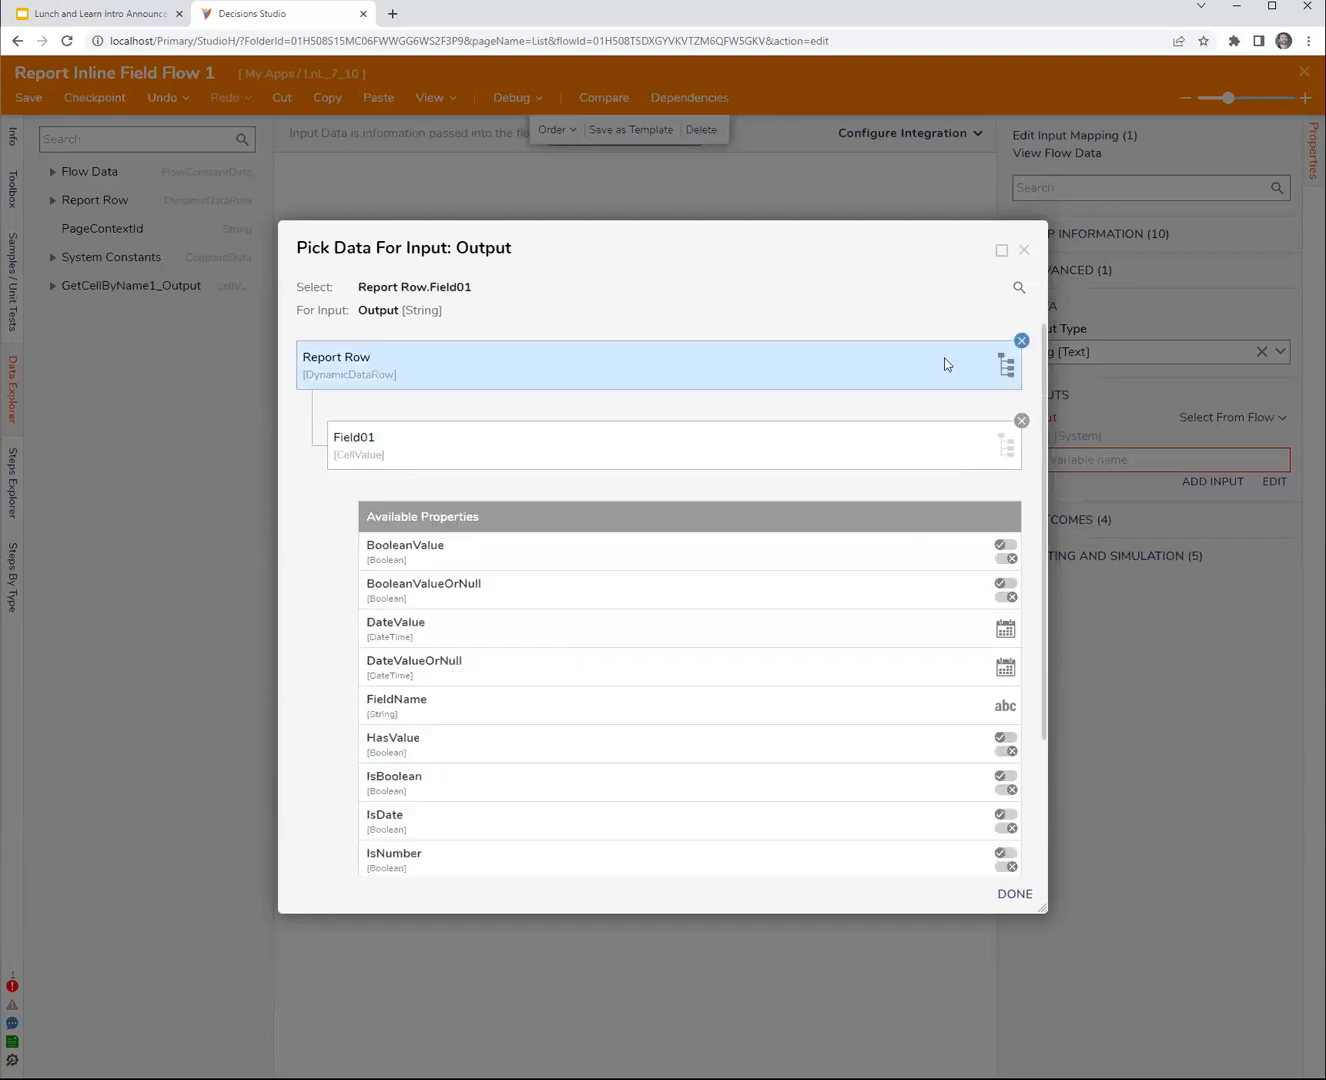
click(1022, 339)
- Map the Output value to a property of the Get Cell By Name output, and save the flow while closing its designer
click(417, 557)
scroll(435, 831, down, 1)
click(436, 841)
click(1016, 893)
click(746, 571)
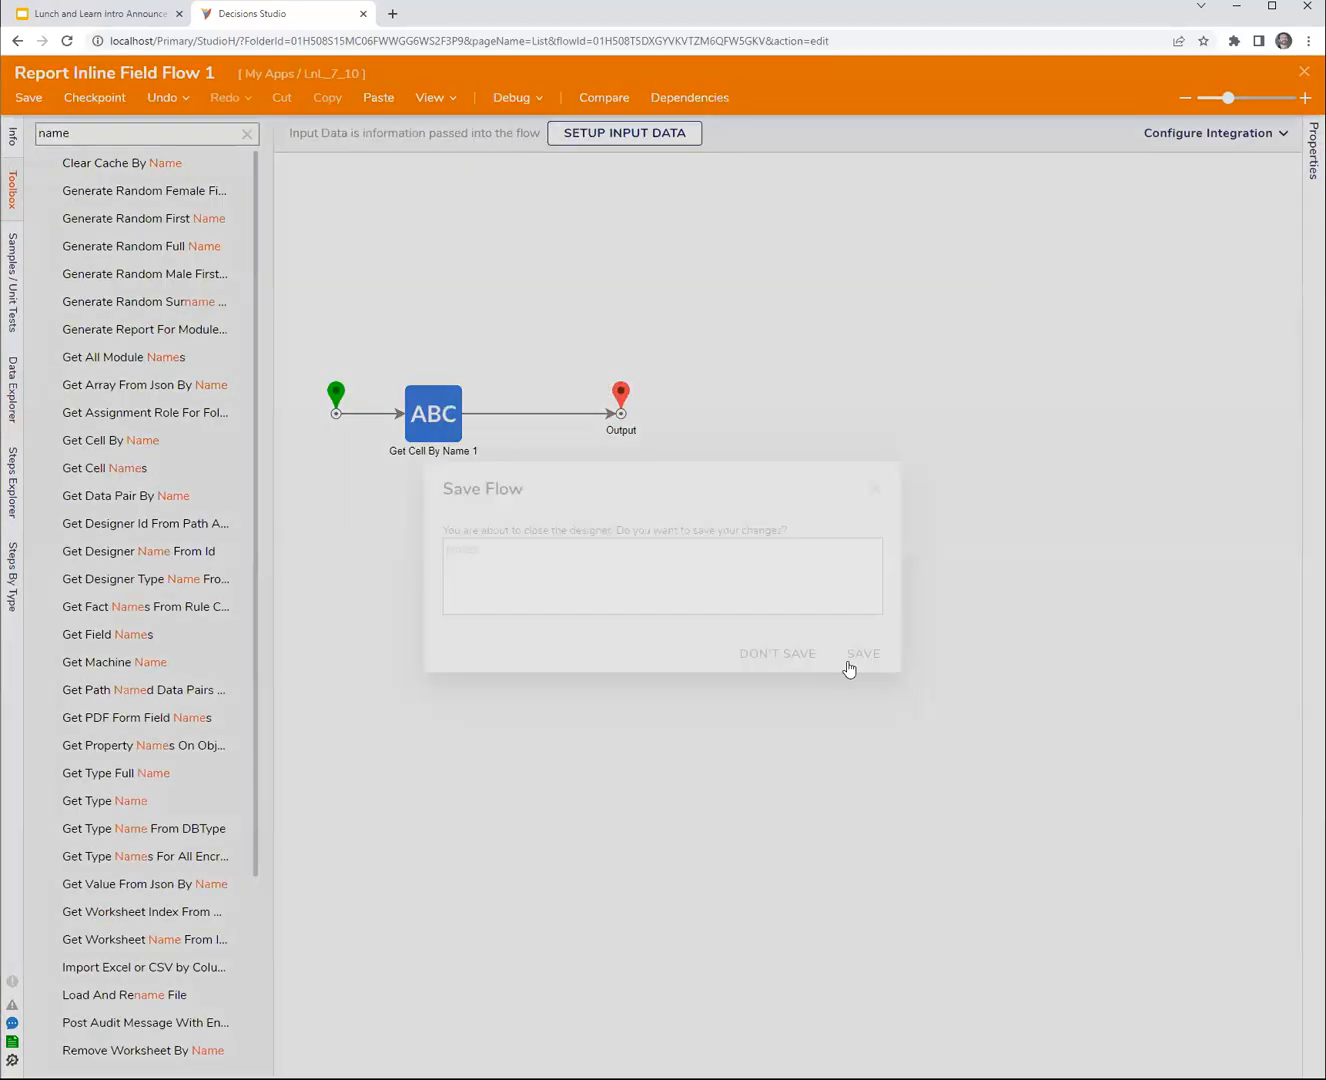
click(848, 660)
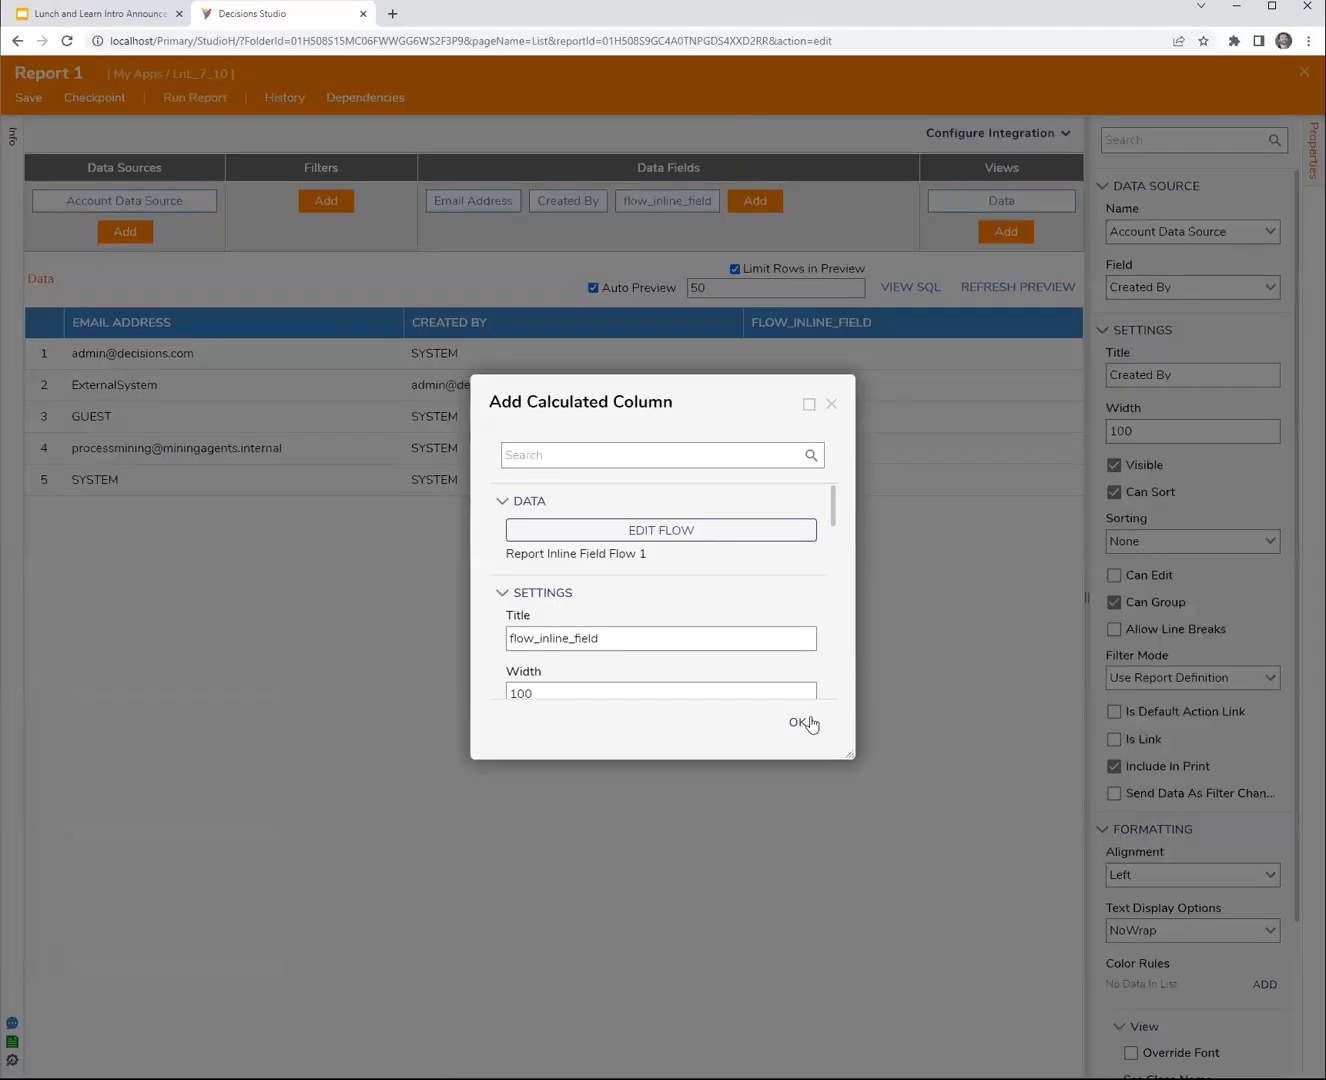
- Accept the calculated column's settings and return to the report
click(805, 722)
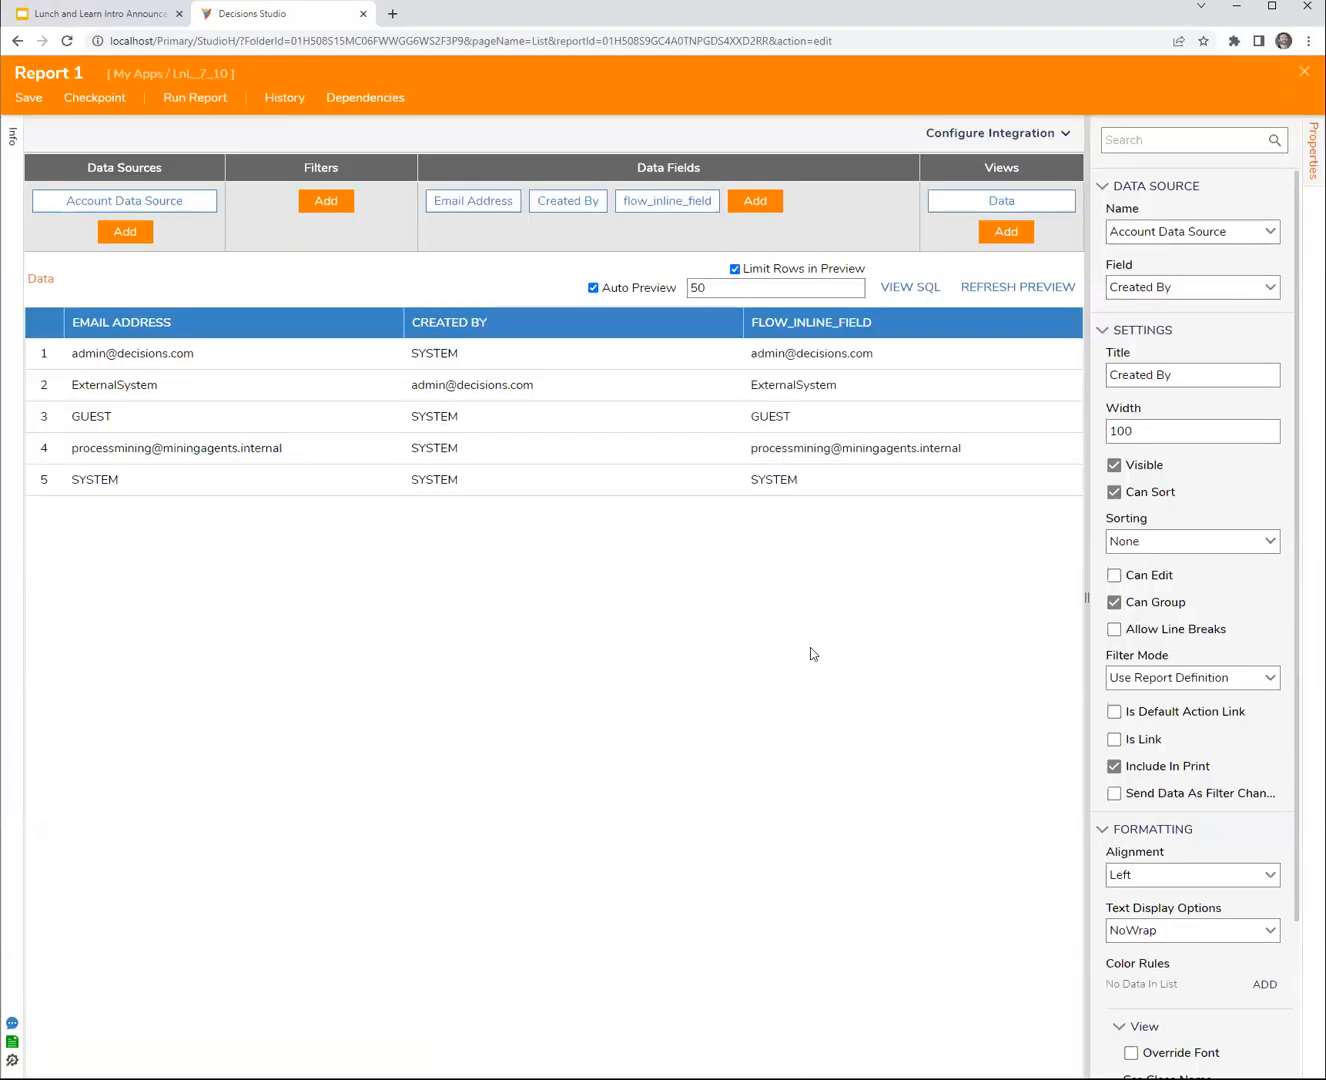
- View the report's SQL statement and search the page for email
click(909, 287)
drag(775, 622, 1138, 872)
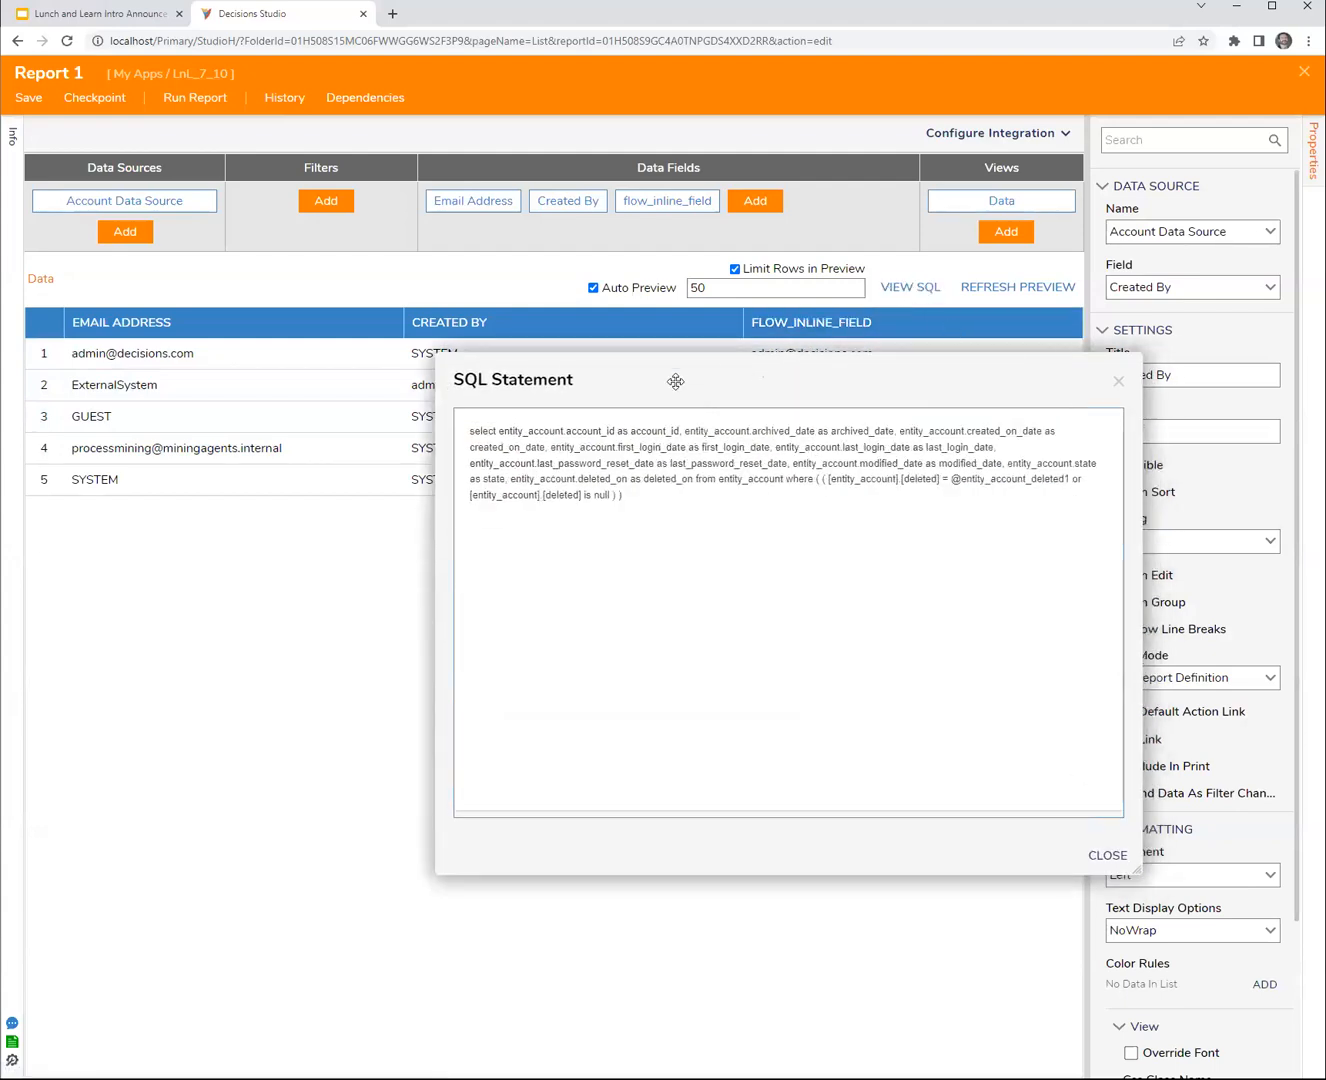
key(ctrl+f)
text(ermail)
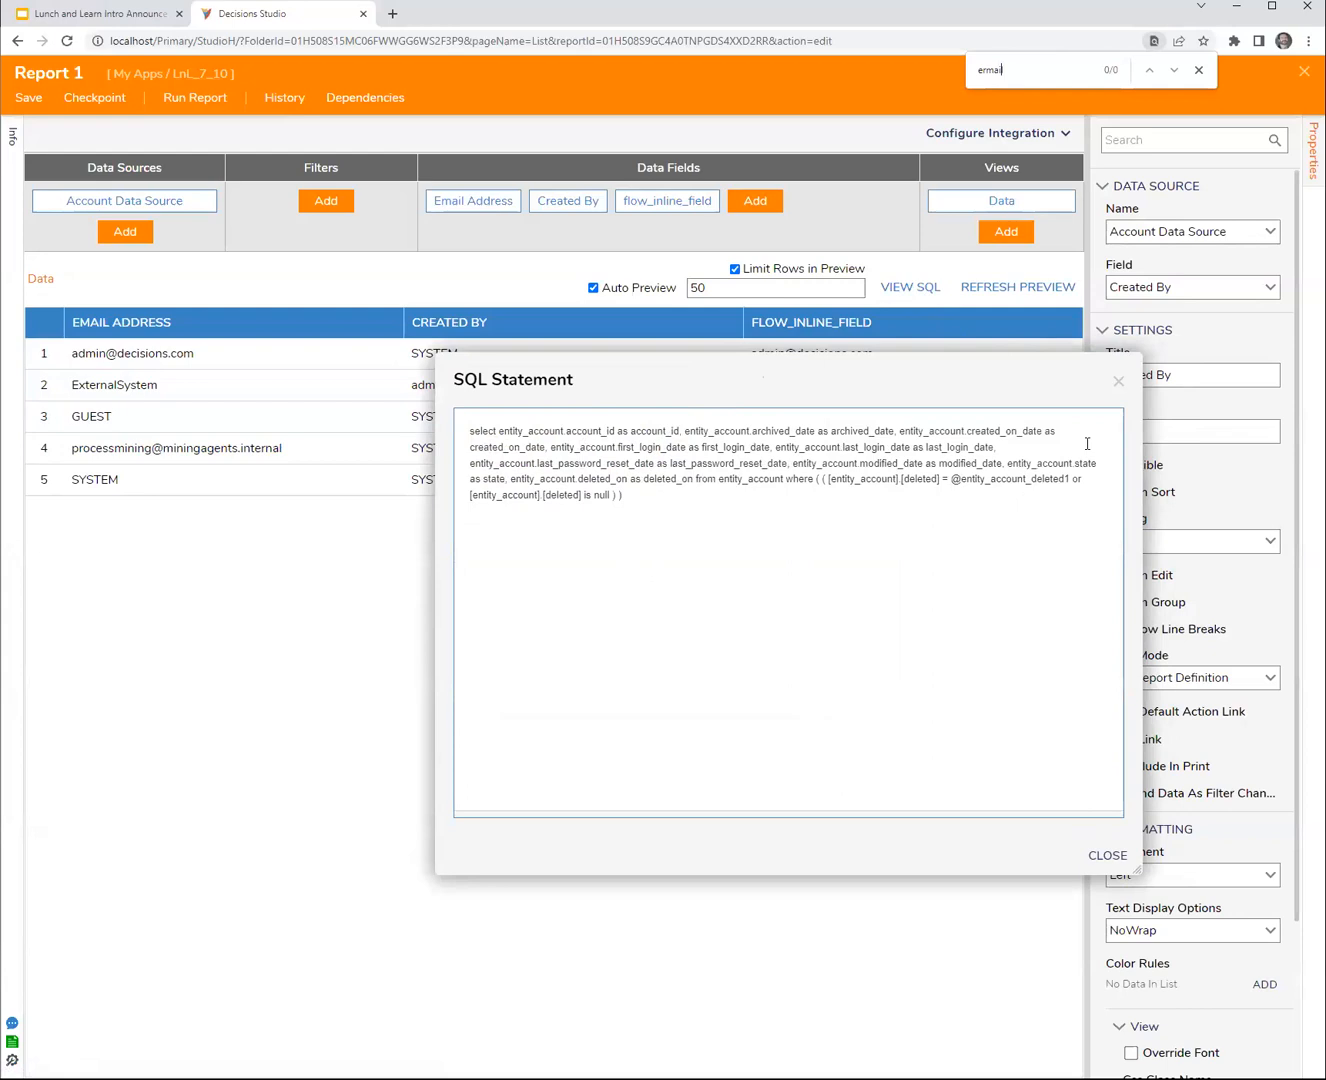
key(BackSpace)
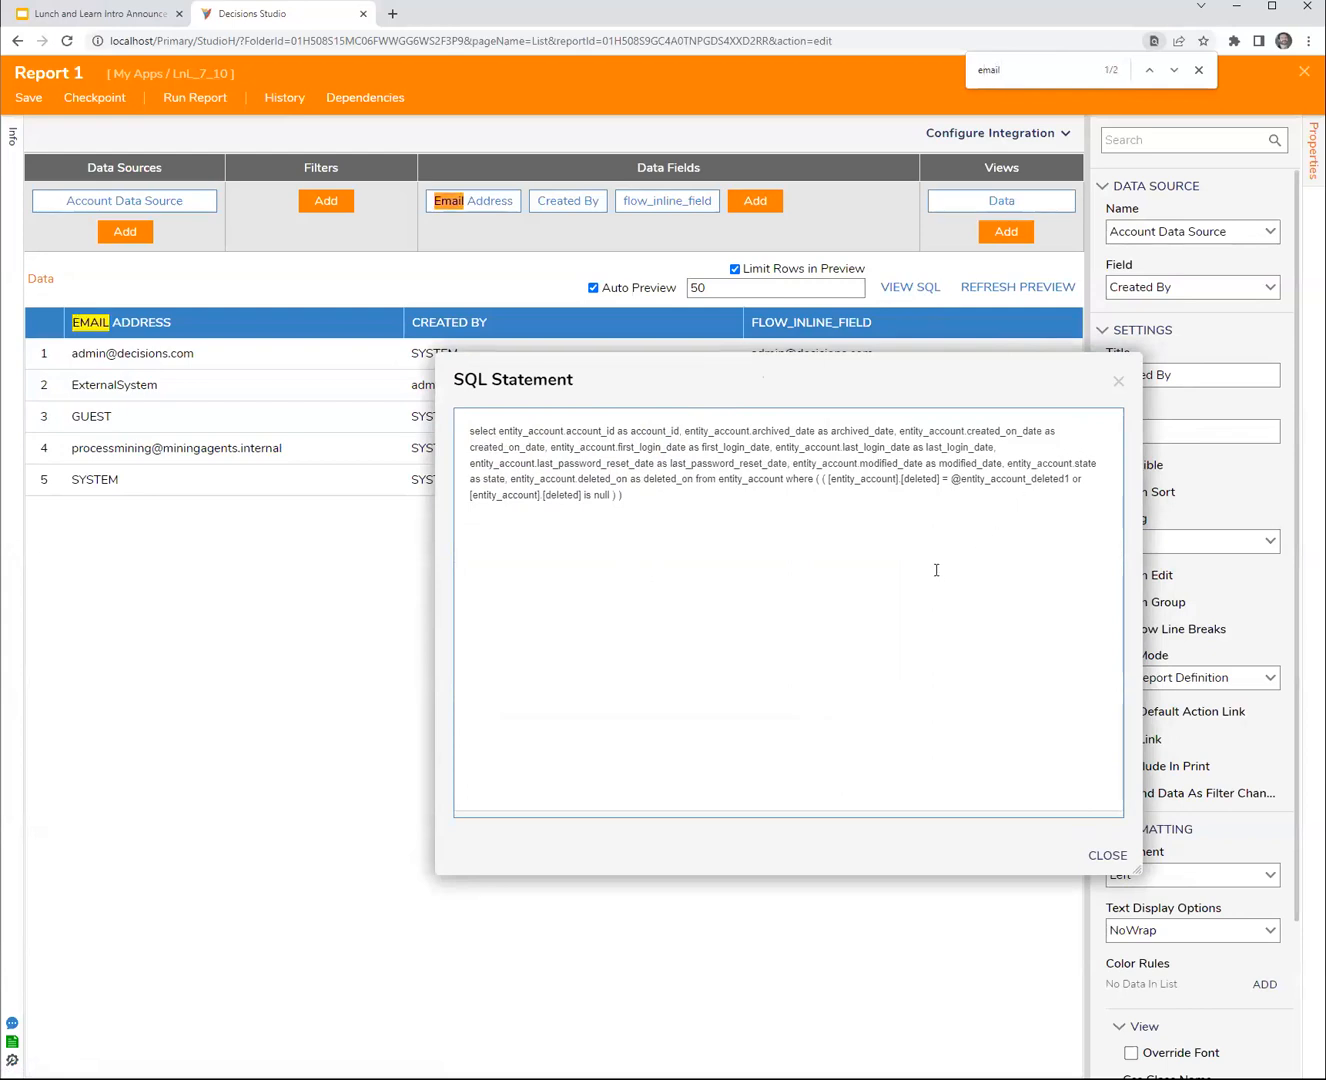
- Examine the SQL statement alongside the preview rows, and close both the statement and the page search
drag(888, 379, 825, 458)
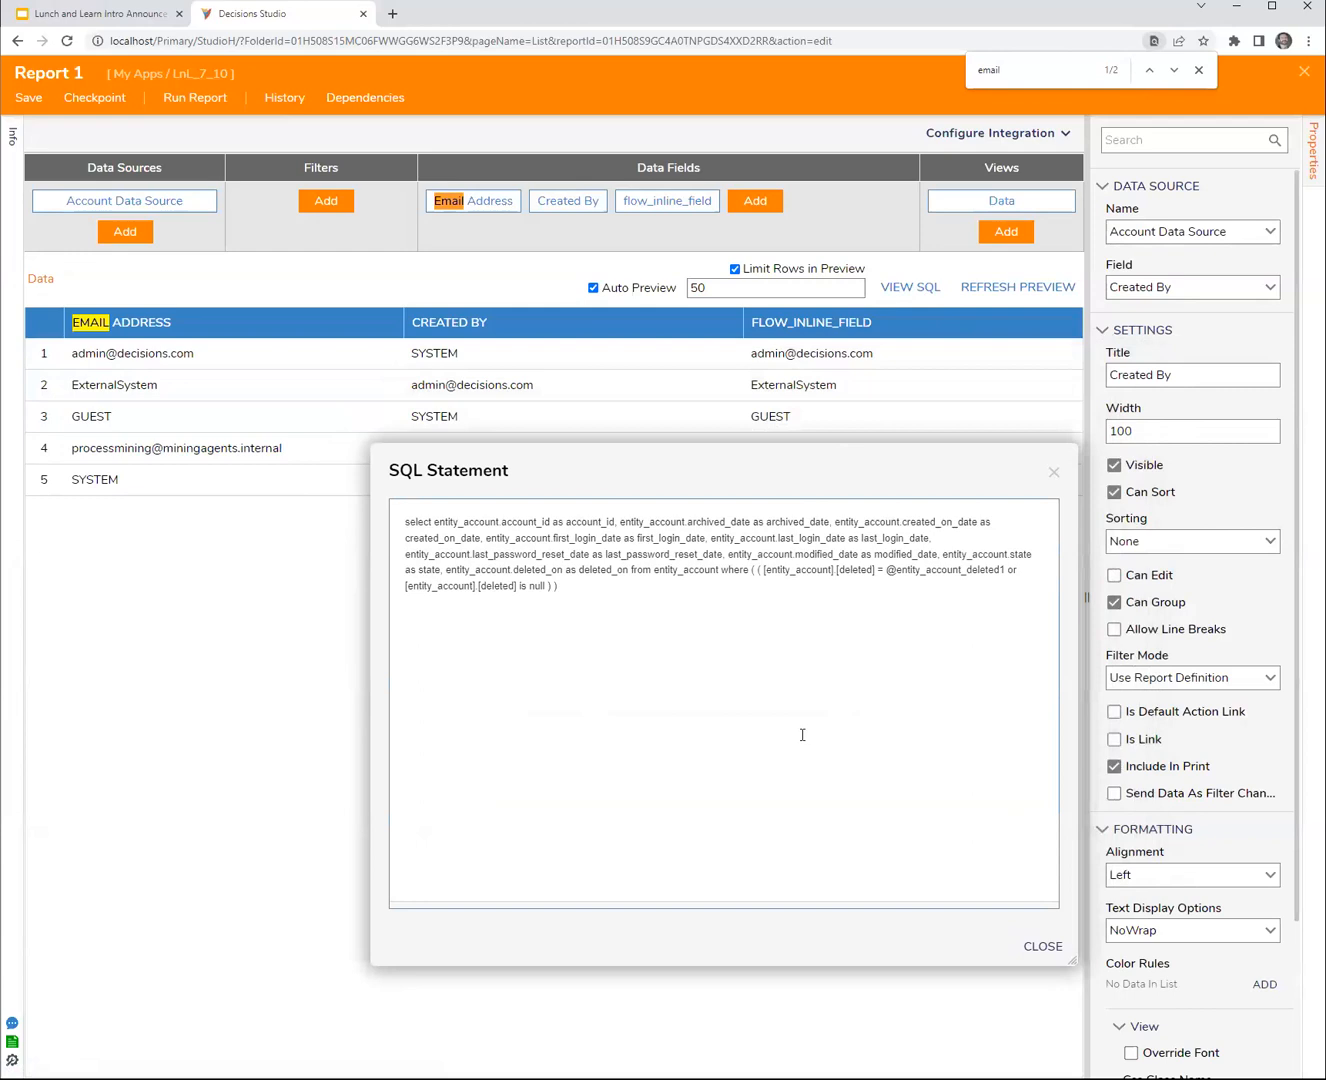
mouse_move(805, 462)
mouse_down()
mouse_move(805, 476)
mouse_move(808, 458)
mouse_up()
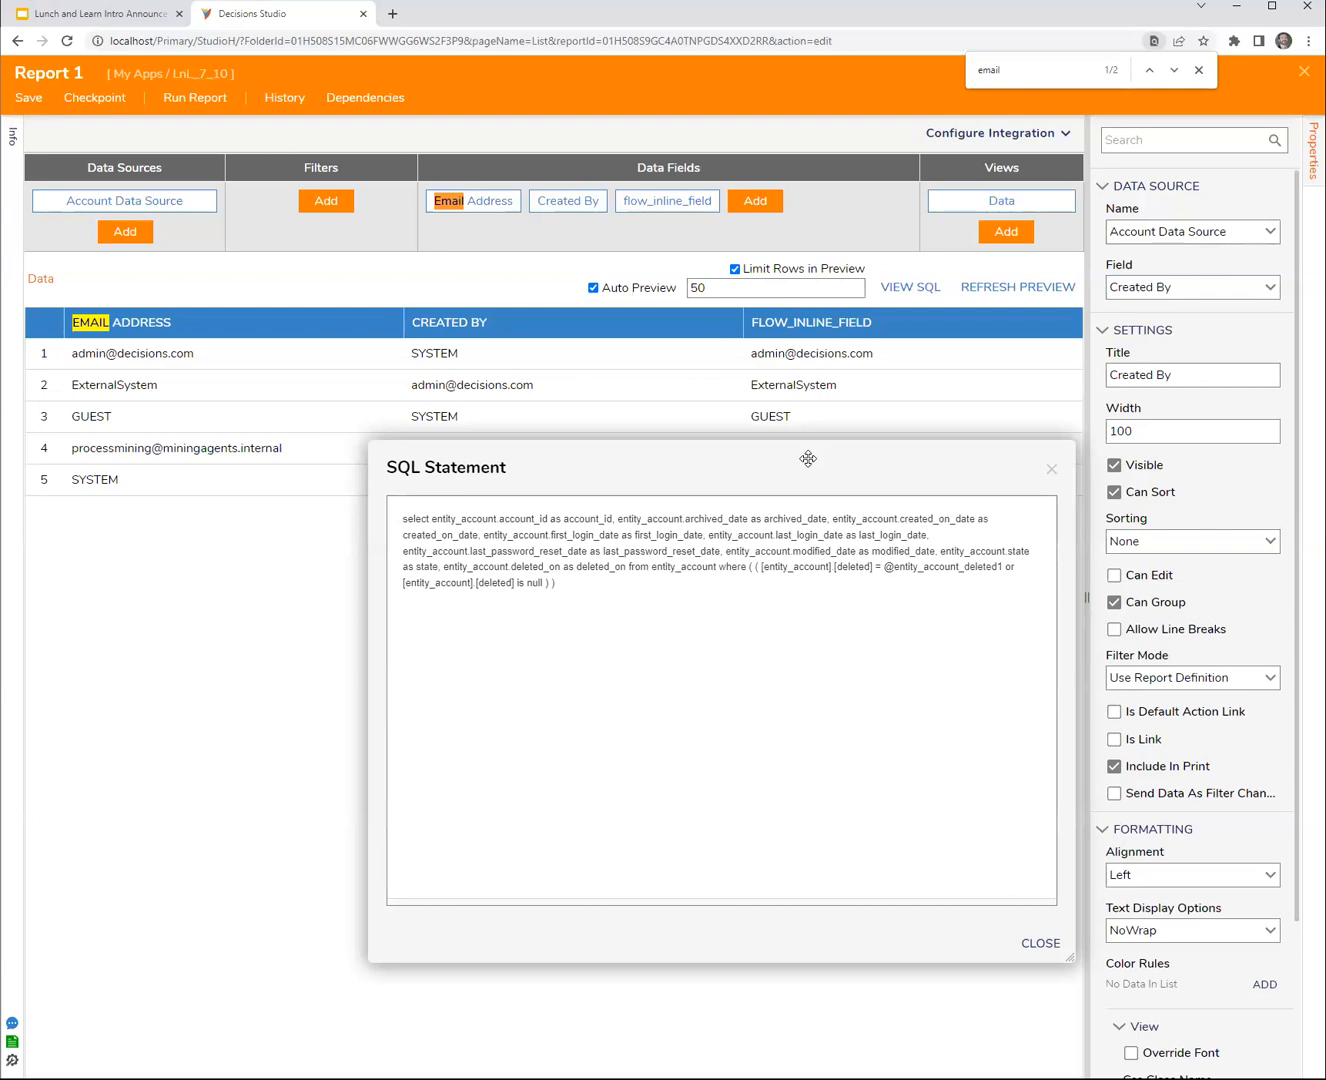
mouse_move(836, 460)
mouse_down()
mouse_move(841, 485)
mouse_move(839, 460)
mouse_up()
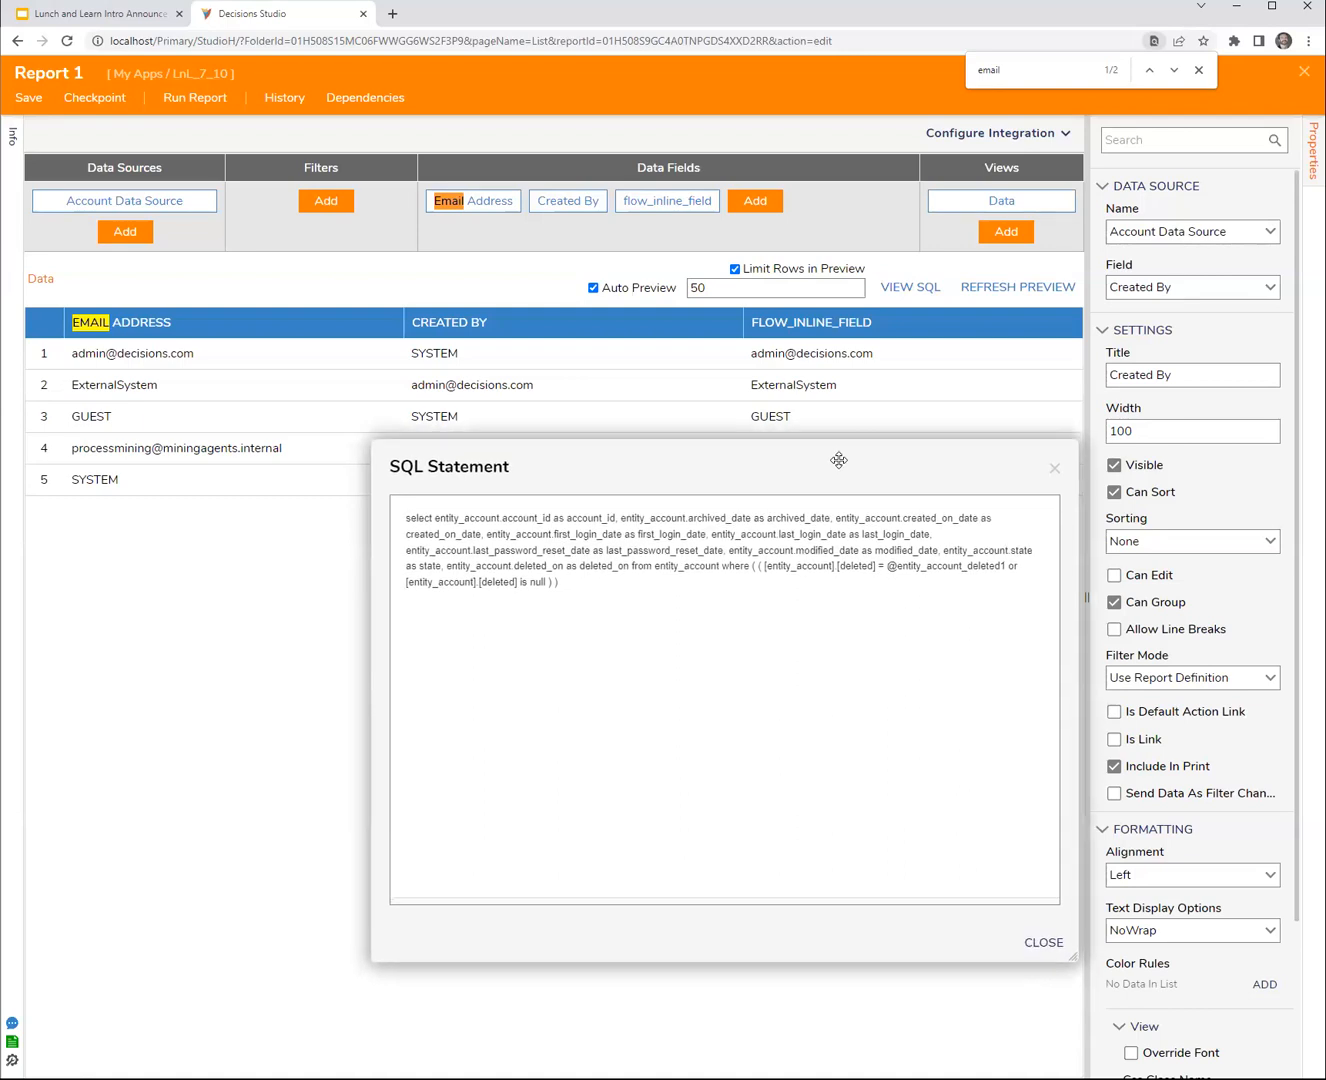
click(711, 591)
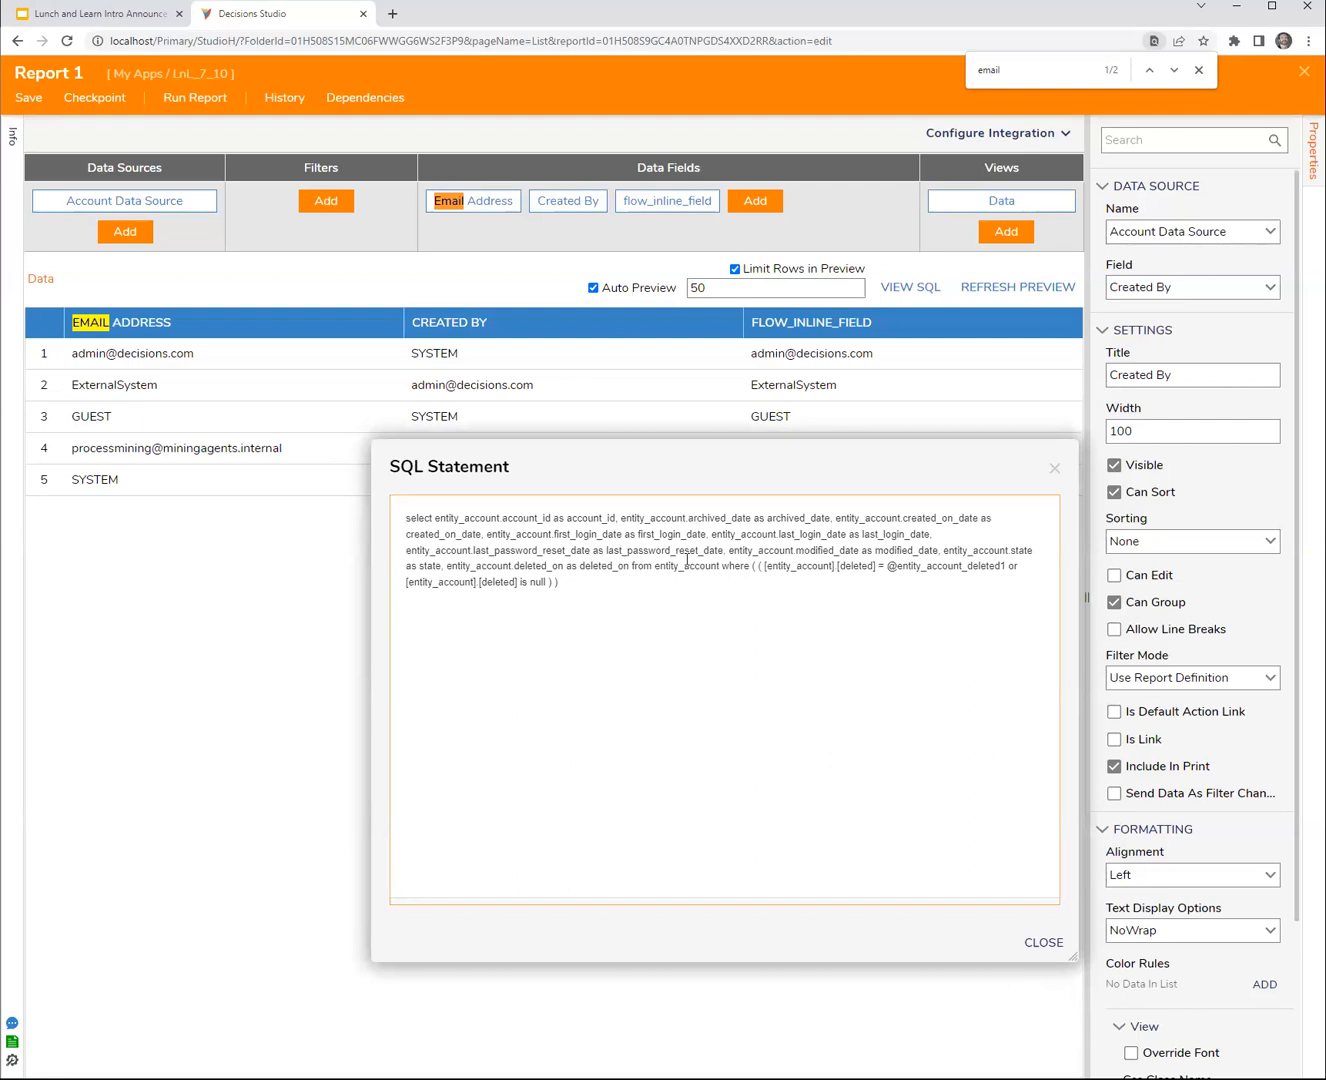
click(1053, 468)
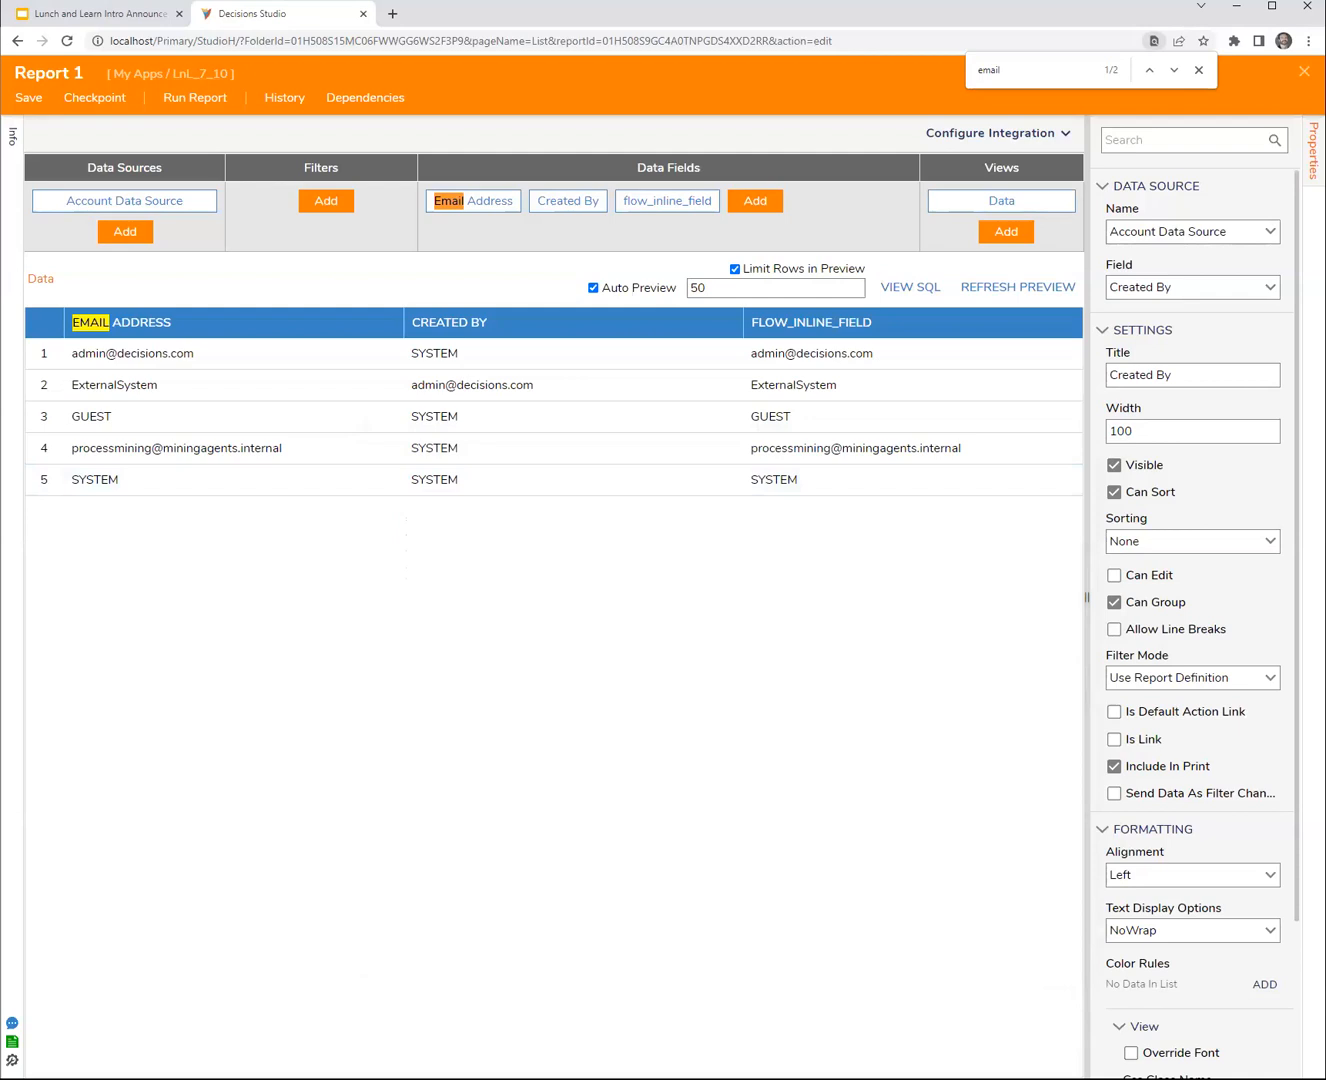
click(1171, 185)
click(1197, 70)
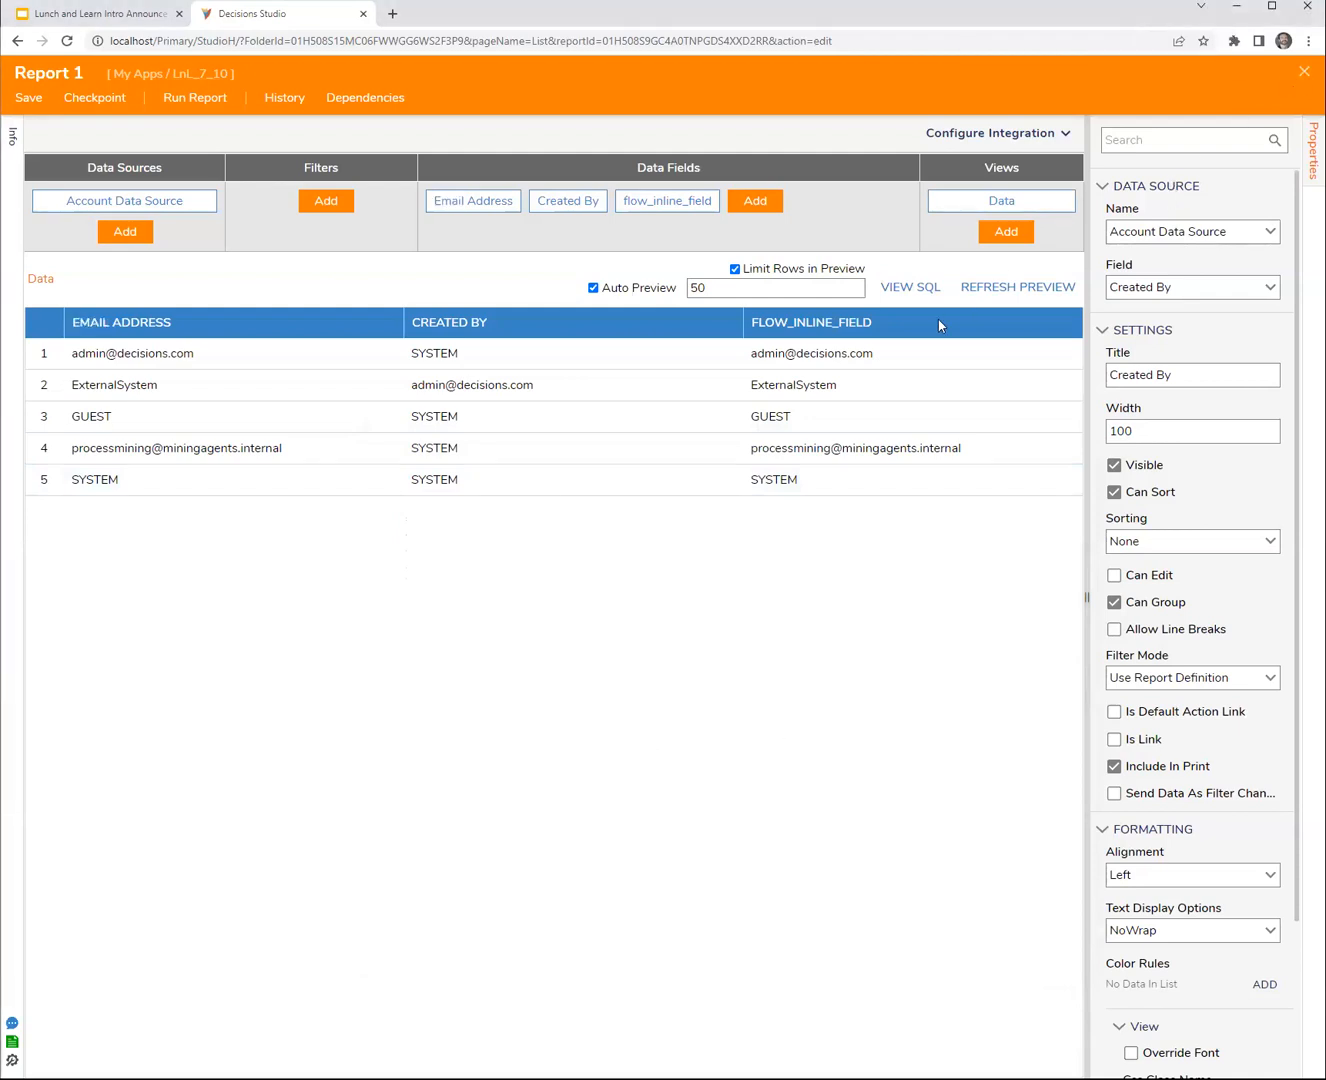
- Open the flow behind the flow_inline_field column and show Get Cell By Name's properties in a wider area
click(684, 201)
click(1175, 213)
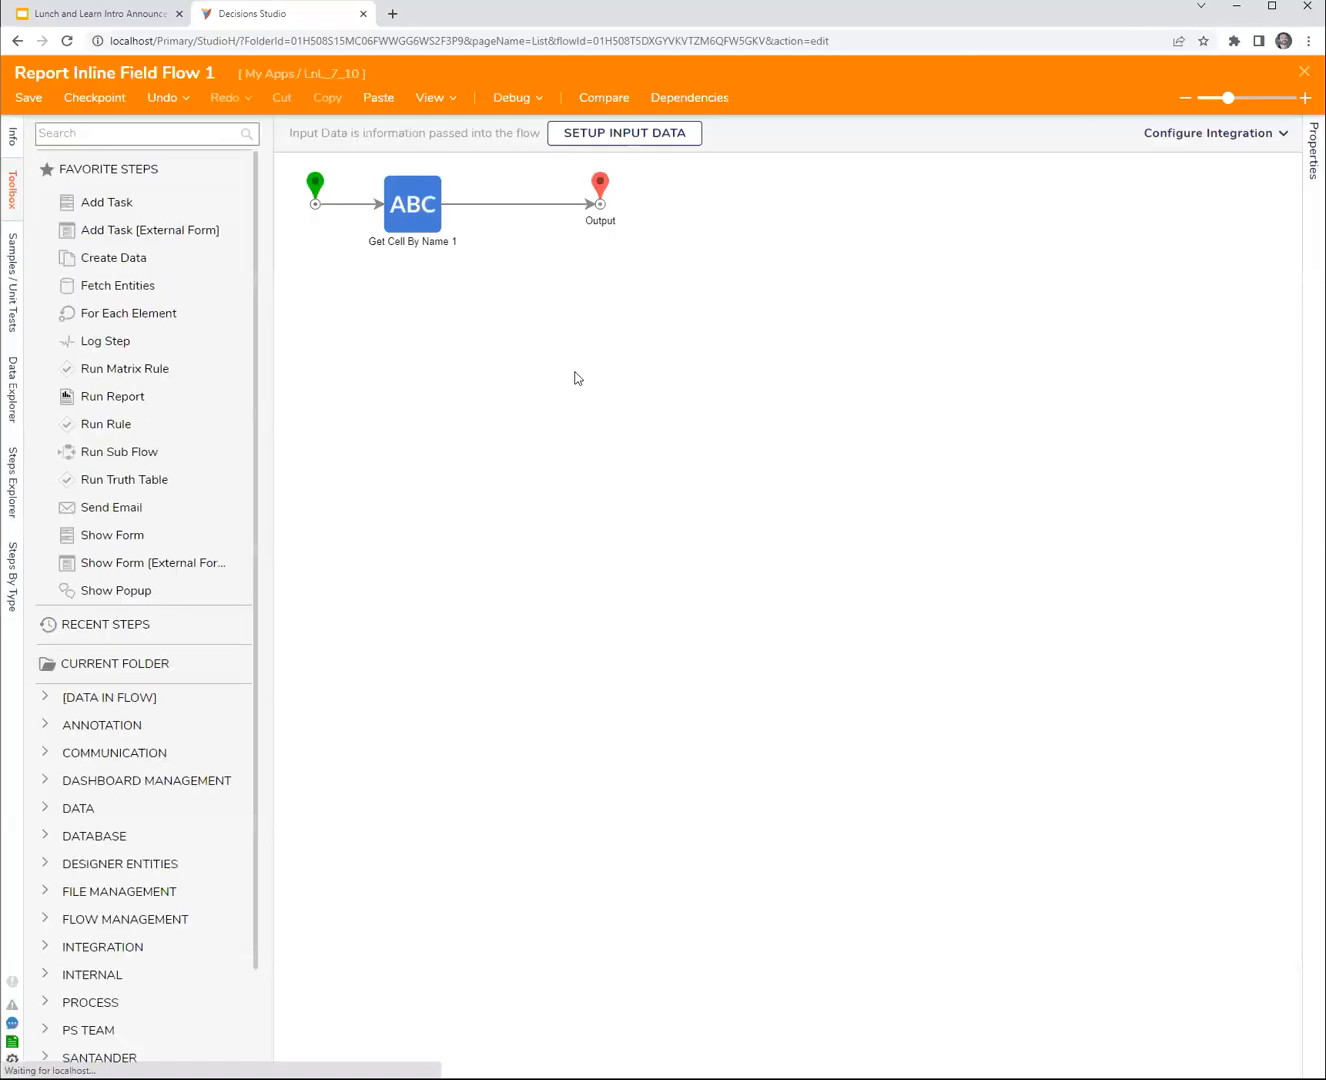
click(409, 206)
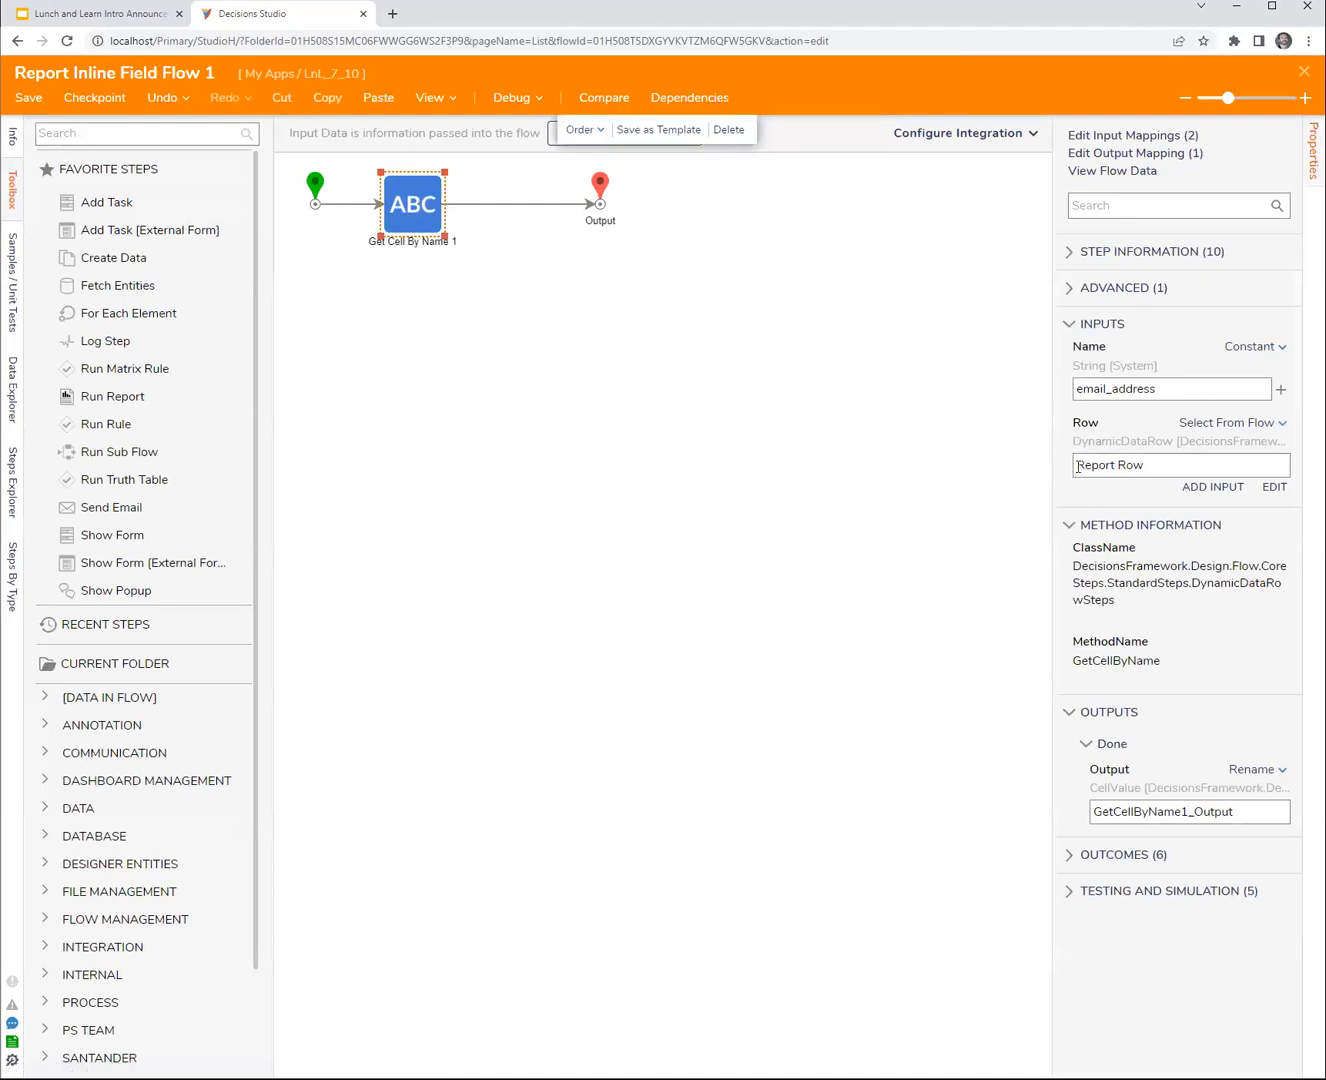
drag(1052, 483, 963, 495)
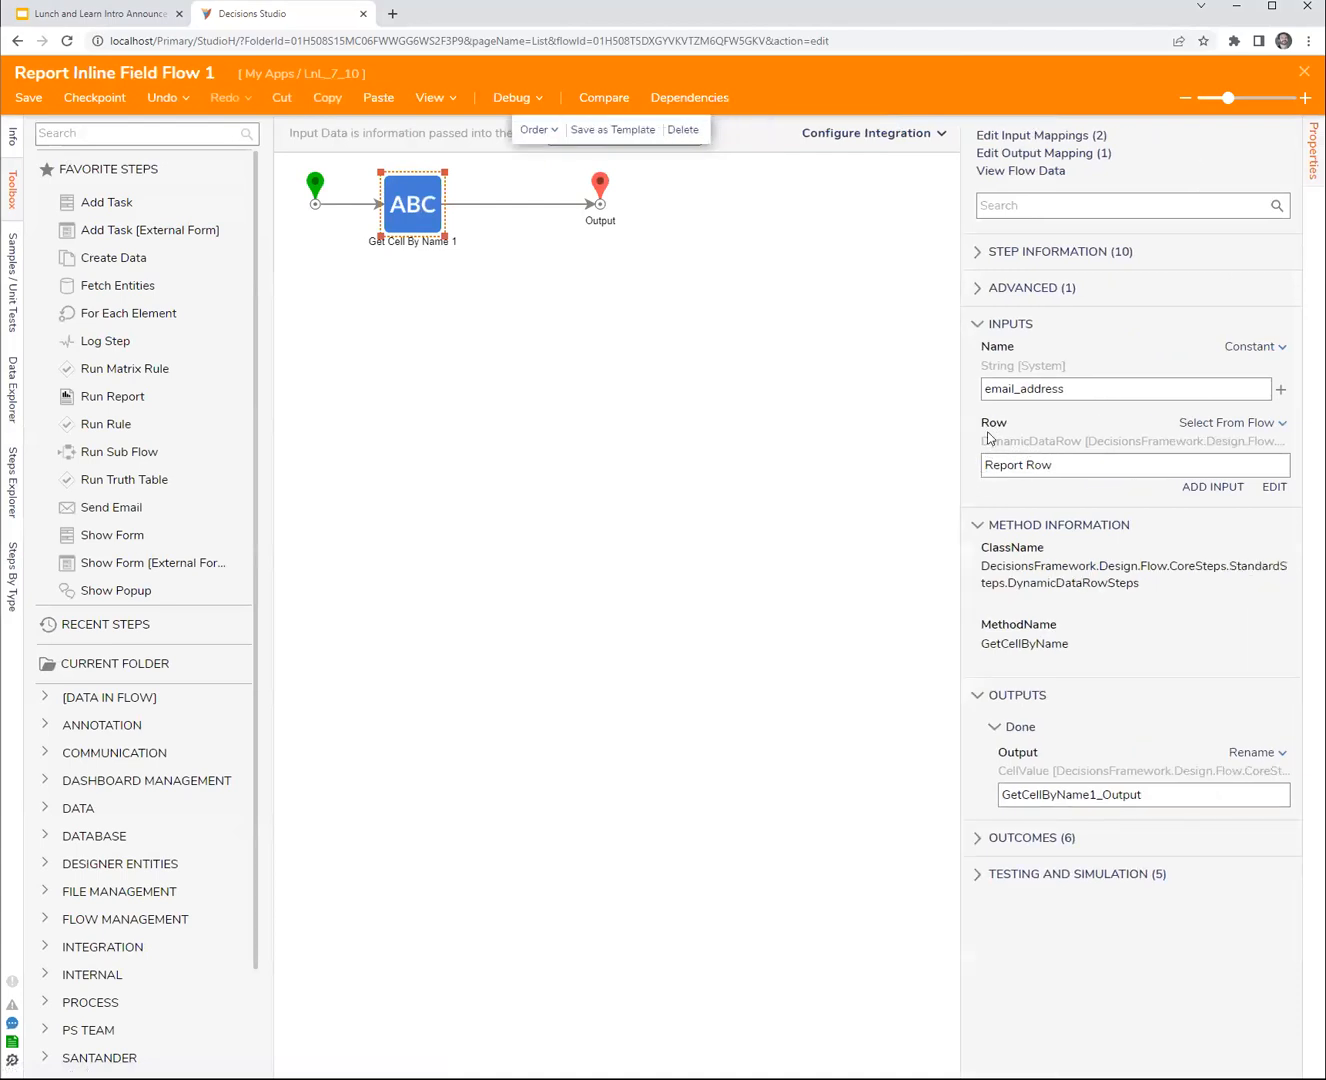
- Examine the Row and Name inputs of the Get Cell By Name step
click(1057, 465)
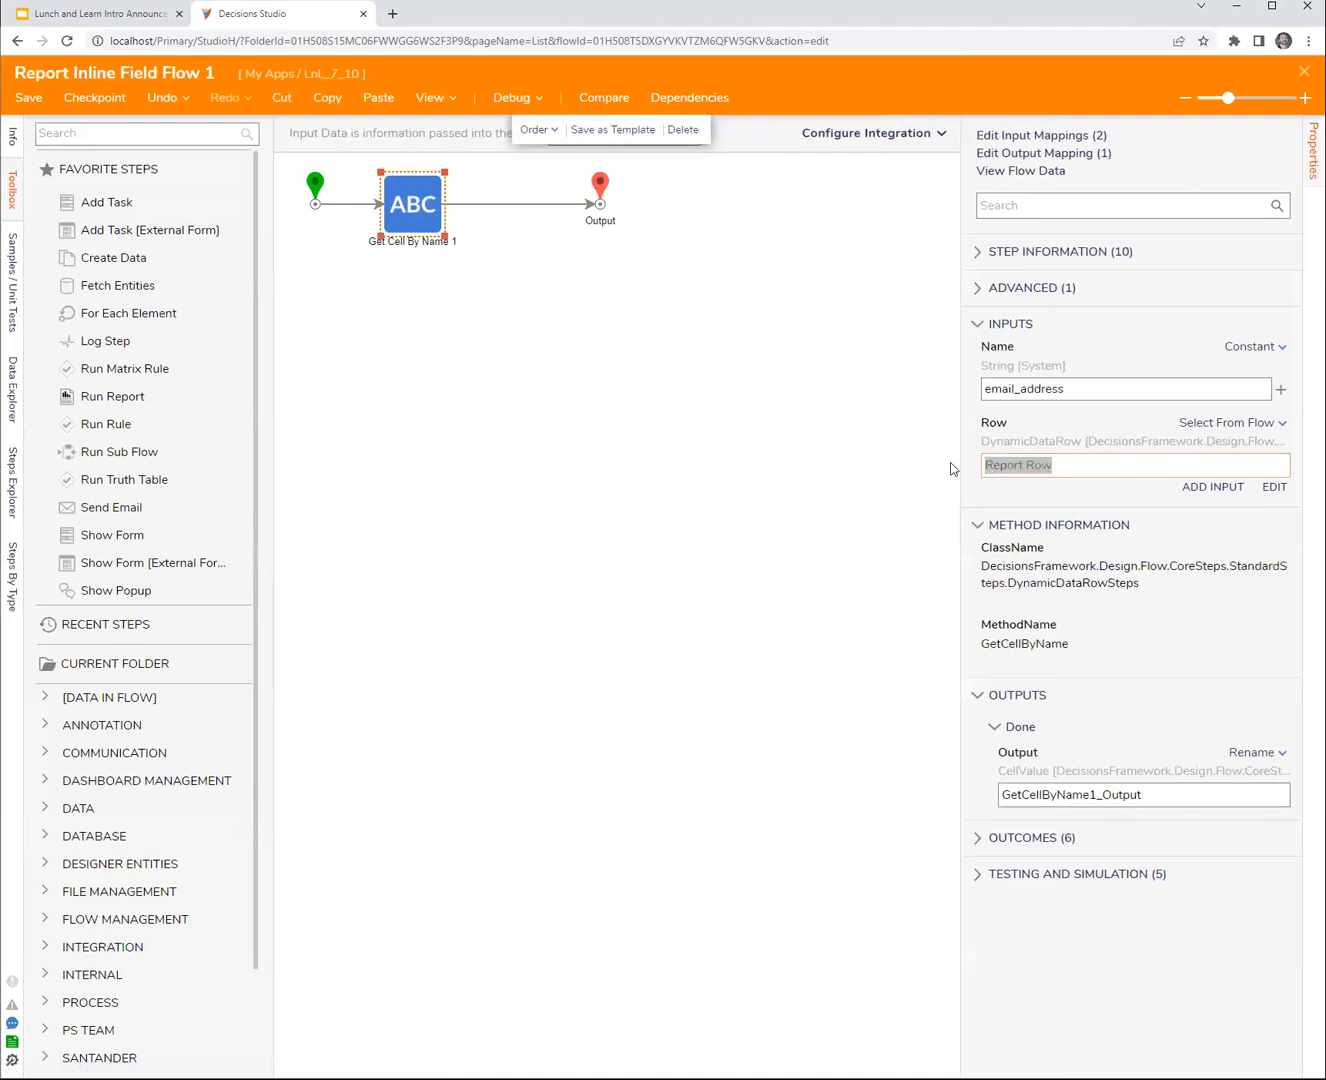
click(1079, 389)
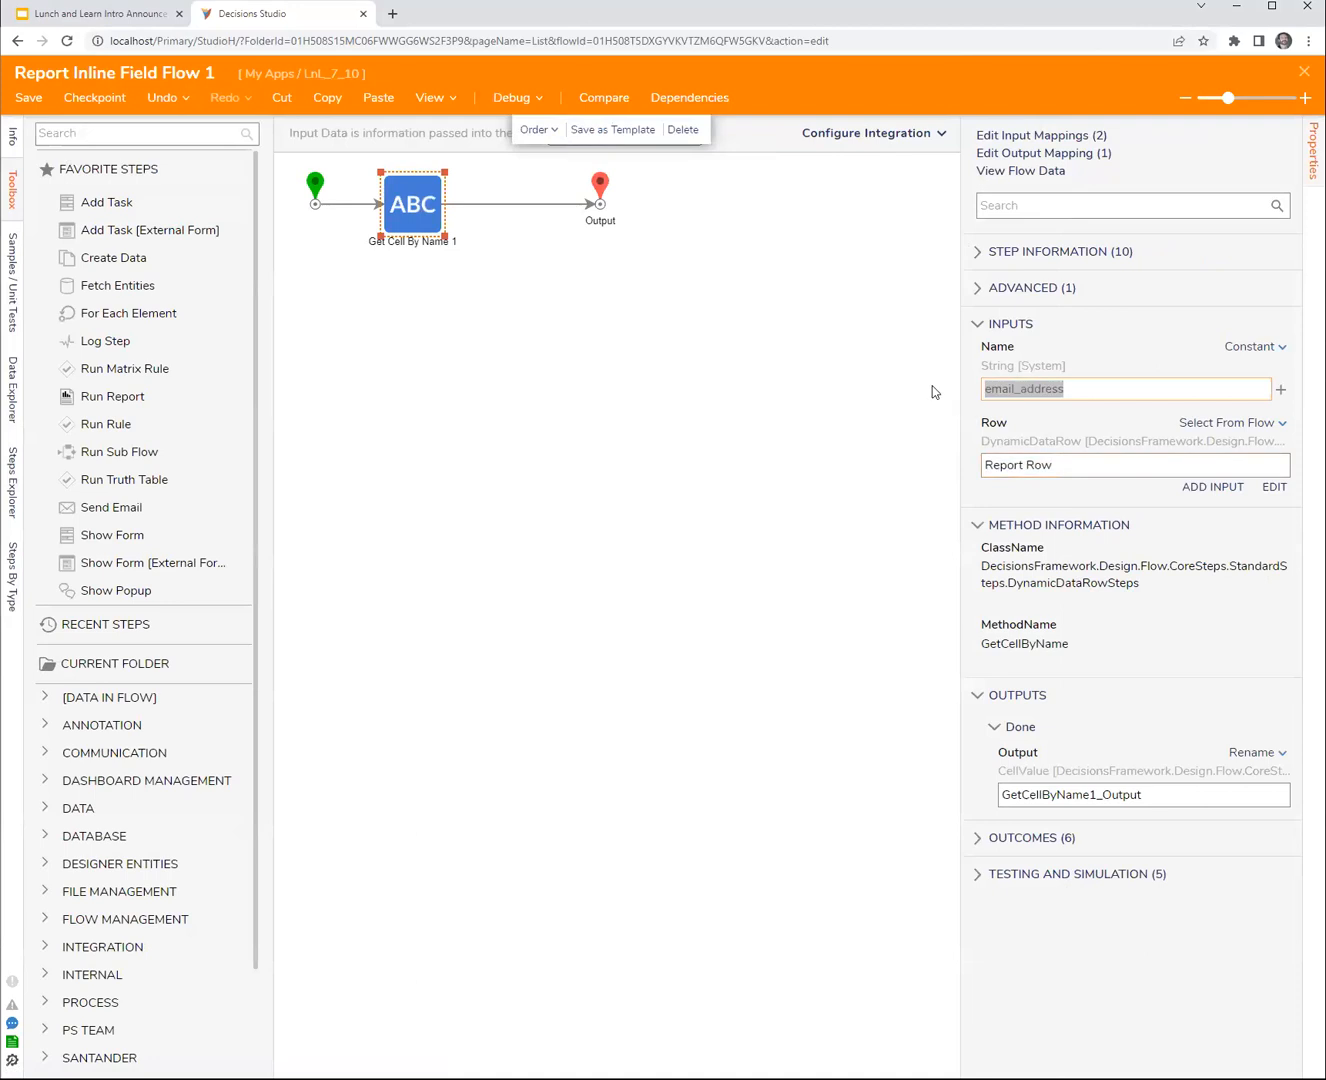
click(1095, 395)
drag(1077, 390, 930, 402)
click(1080, 392)
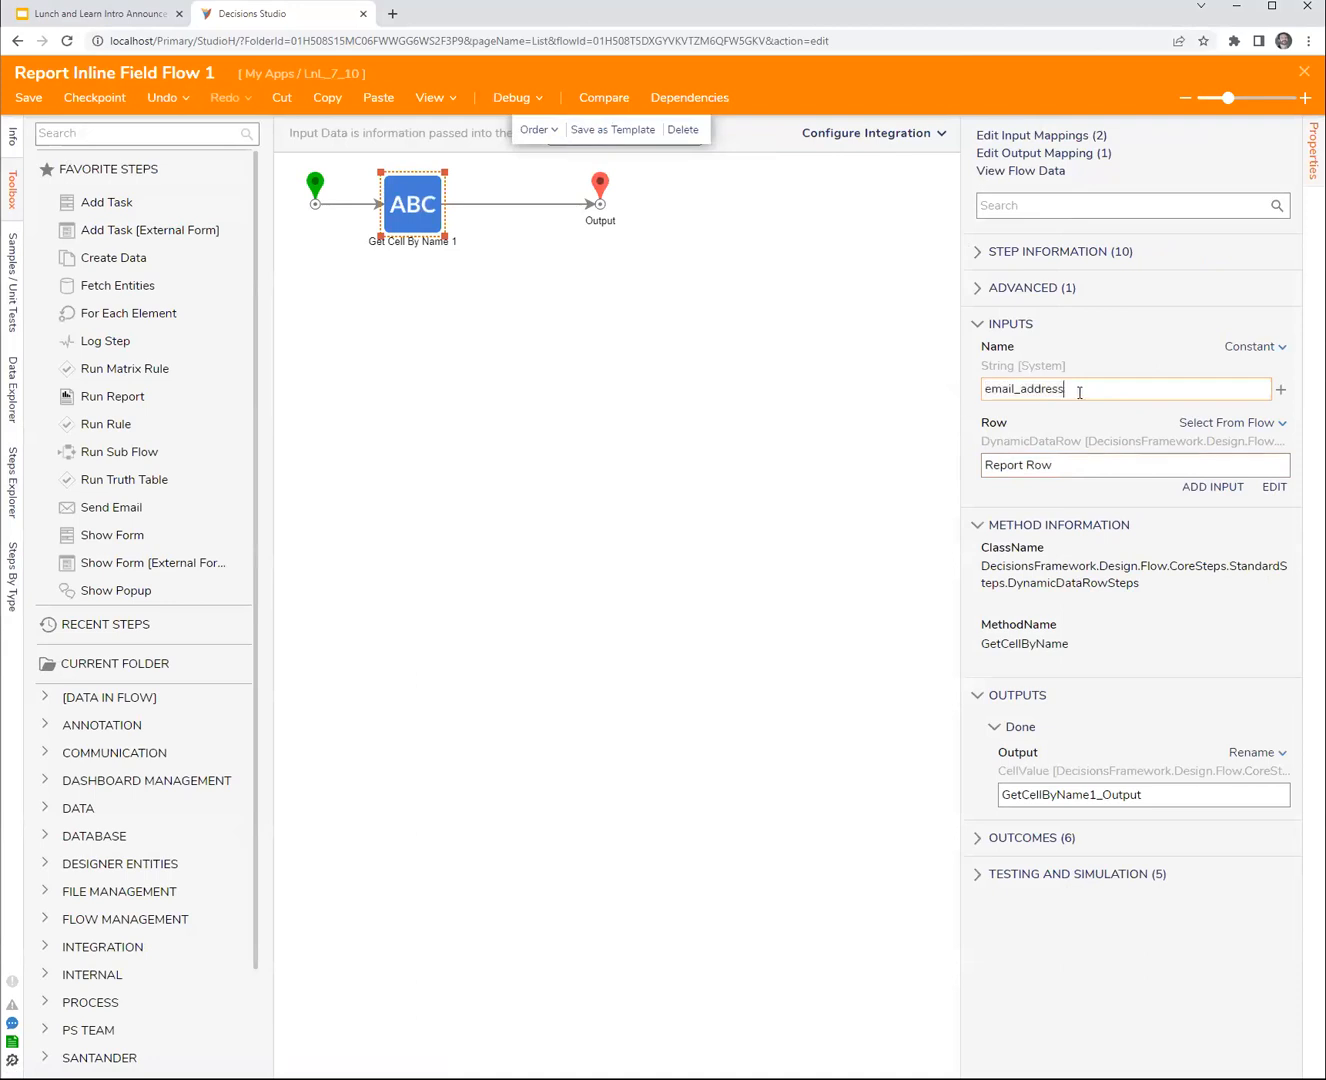
drag(1124, 392, 1093, 393)
drag(962, 427, 932, 426)
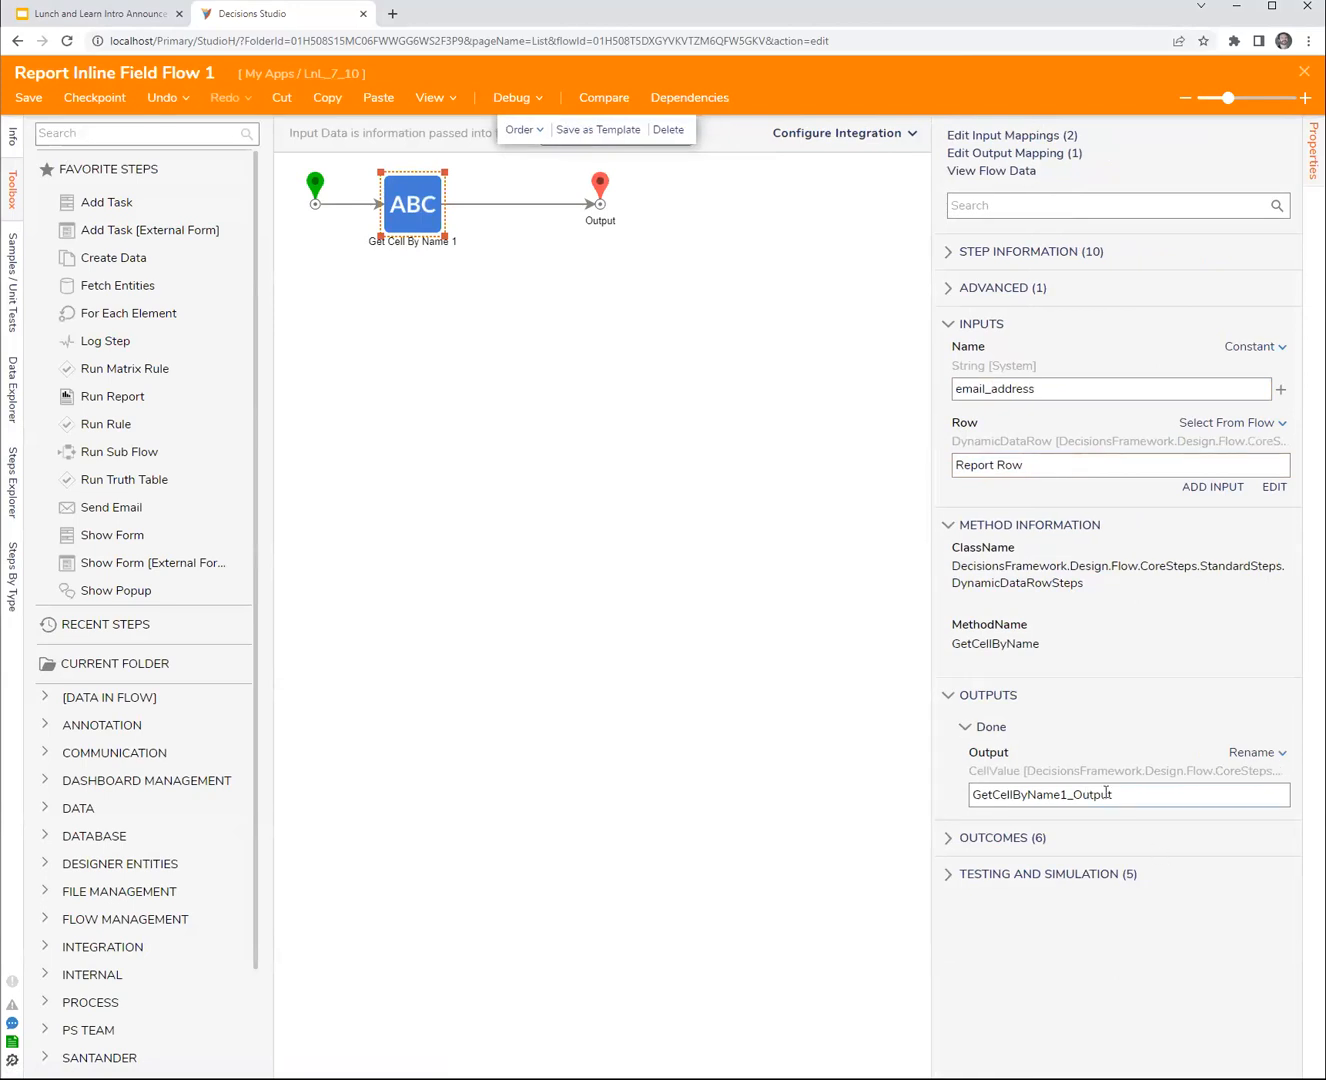
- Review Get Cell By Name's output variable and compare it with the column name given as the Name input
click(1141, 797)
scroll(707, 462, up, 2)
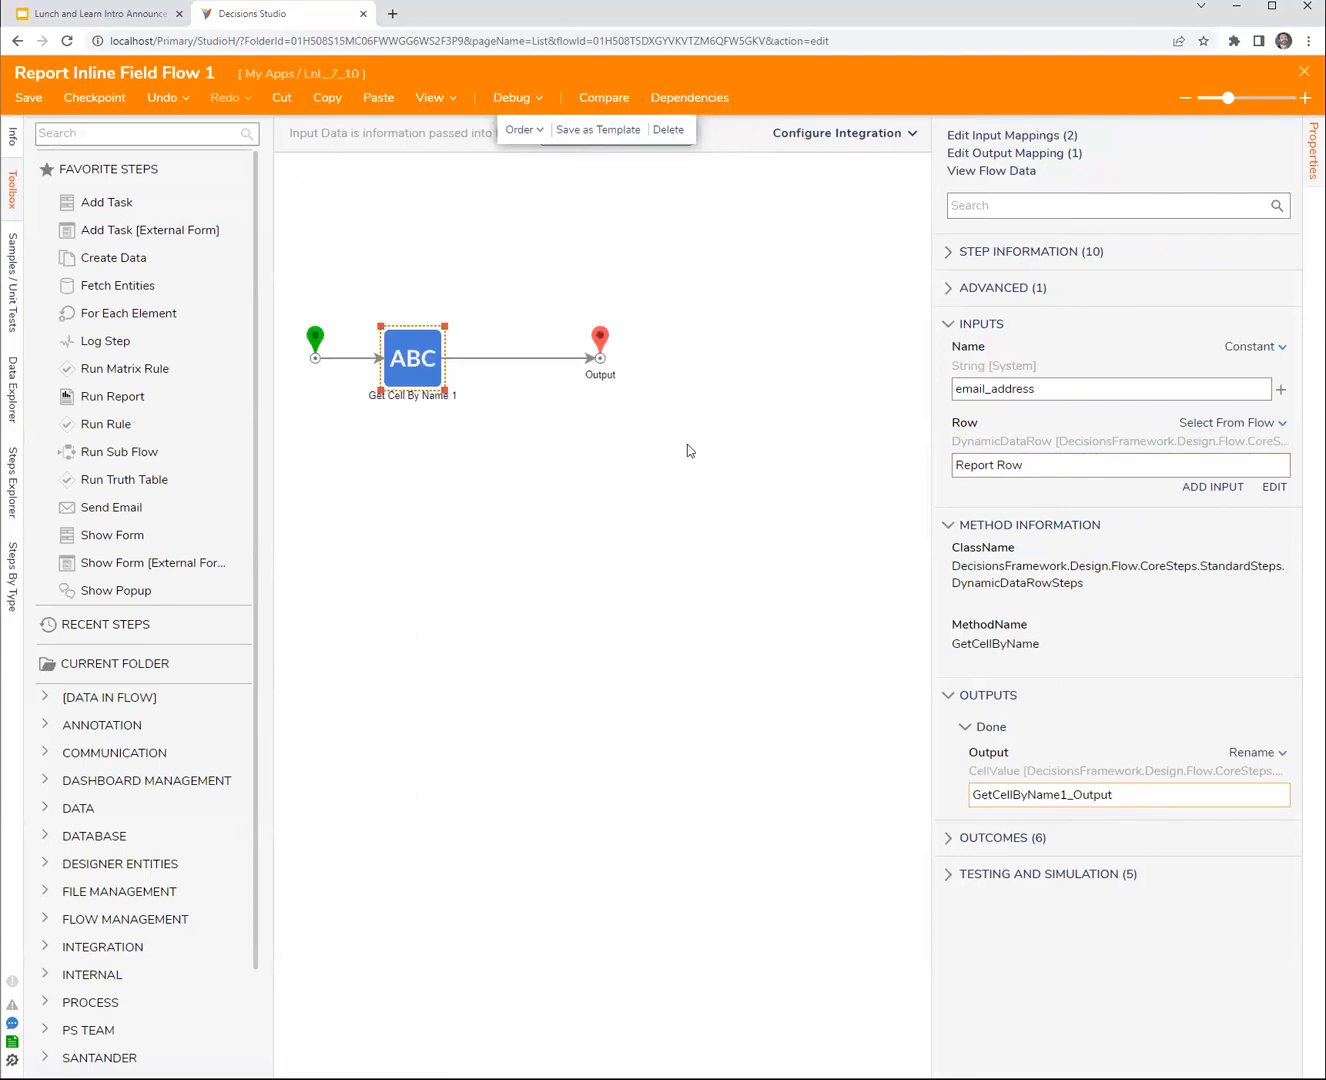
click(1036, 389)
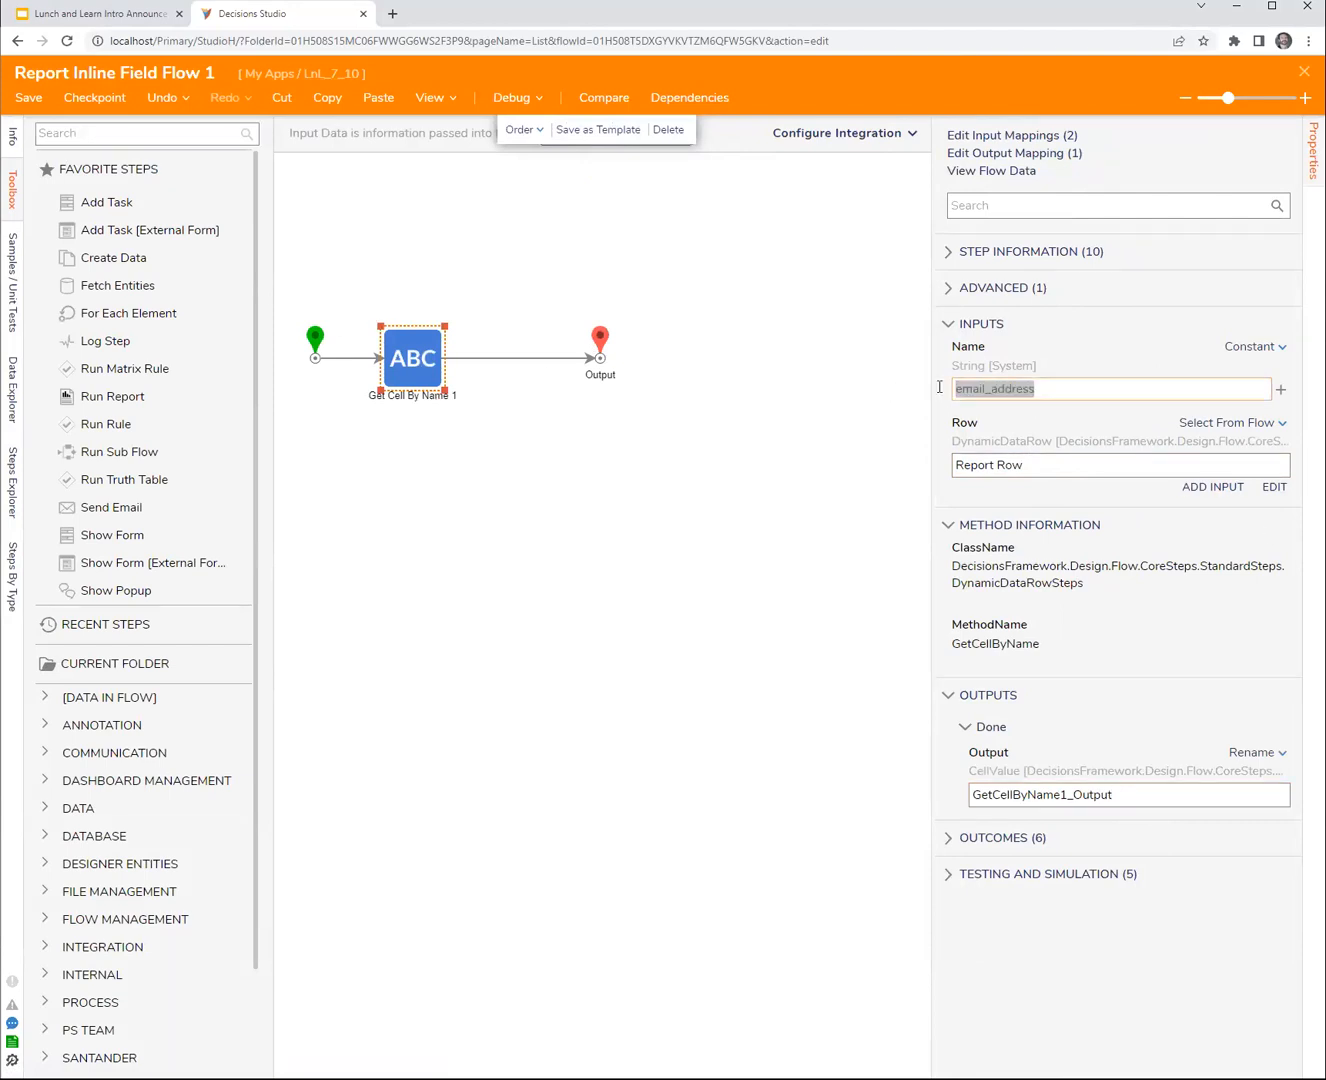
click(1073, 390)
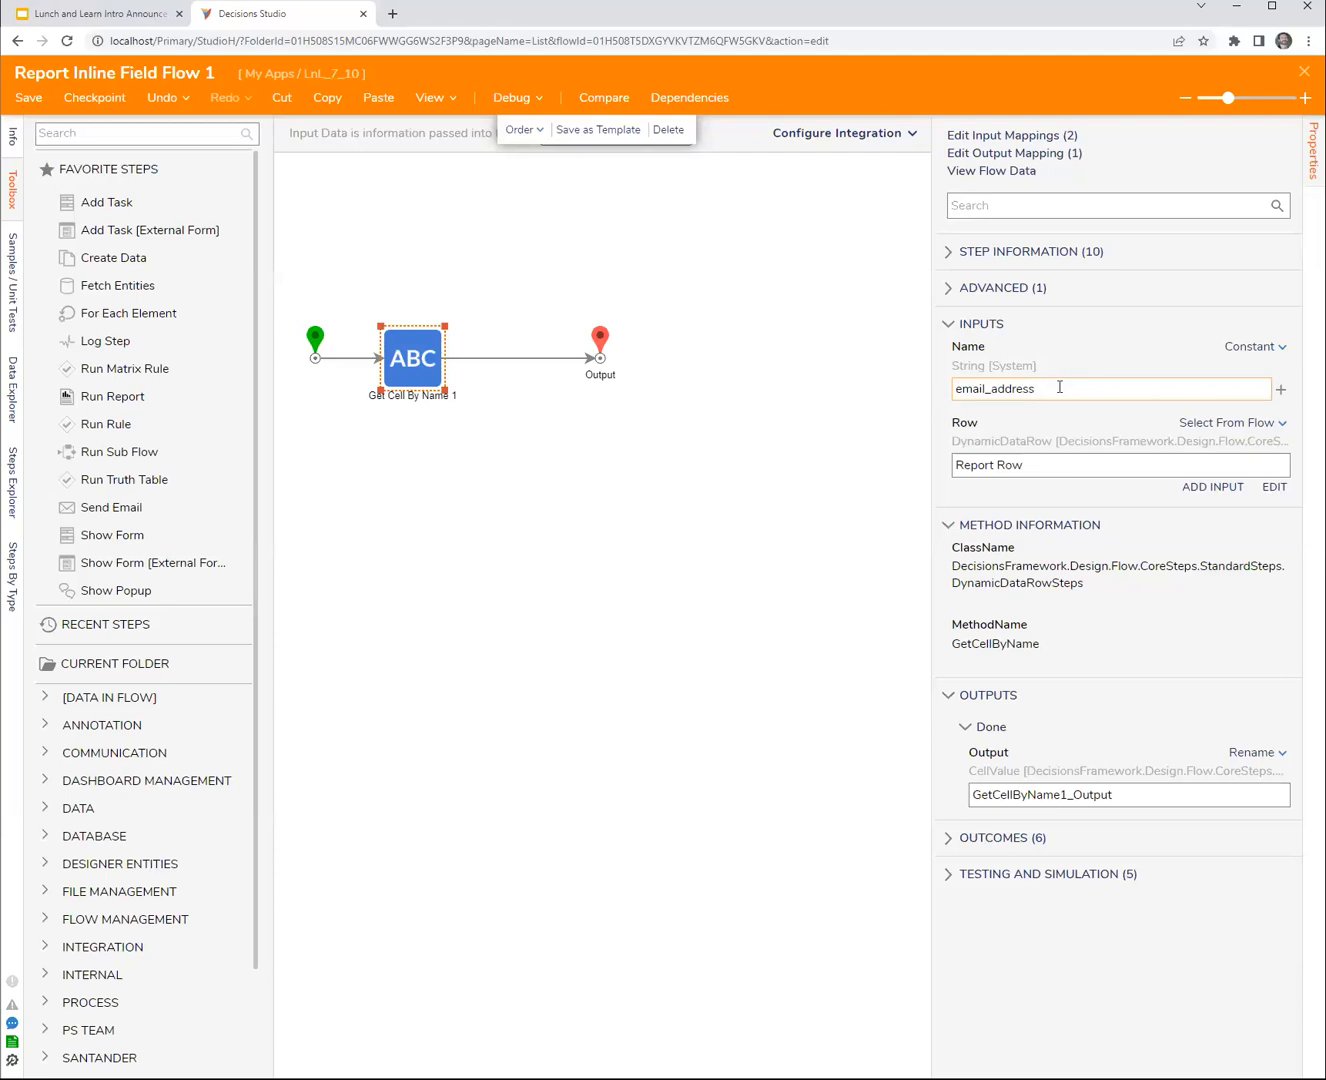
double_click(1058, 390)
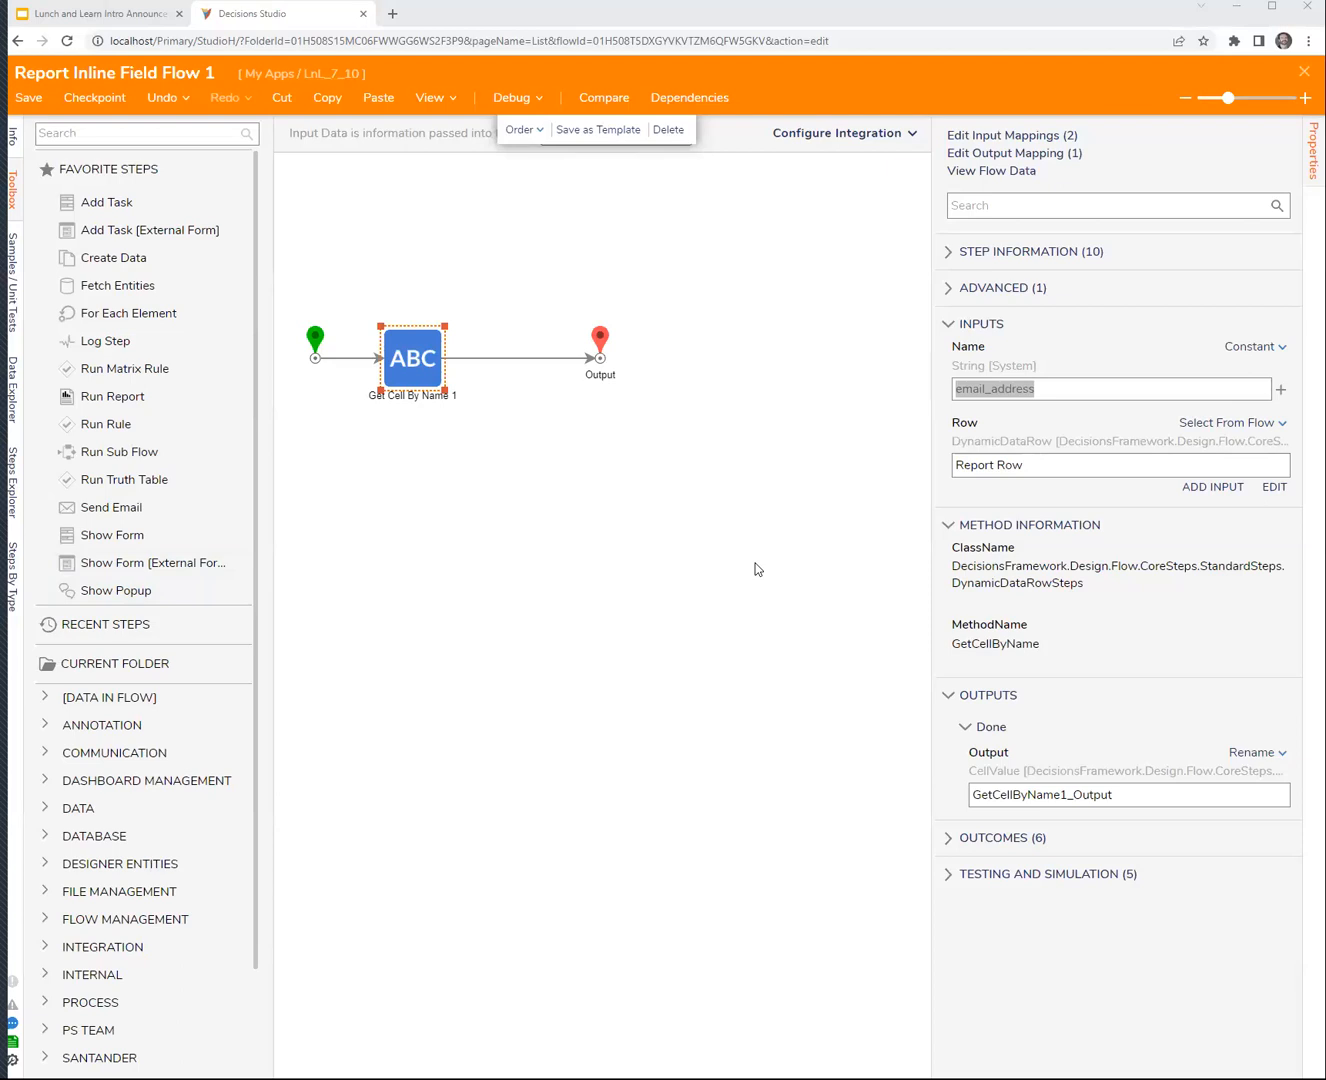
- Close the flow designer and save the report while closing its designer
click(558, 222)
click(1305, 73)
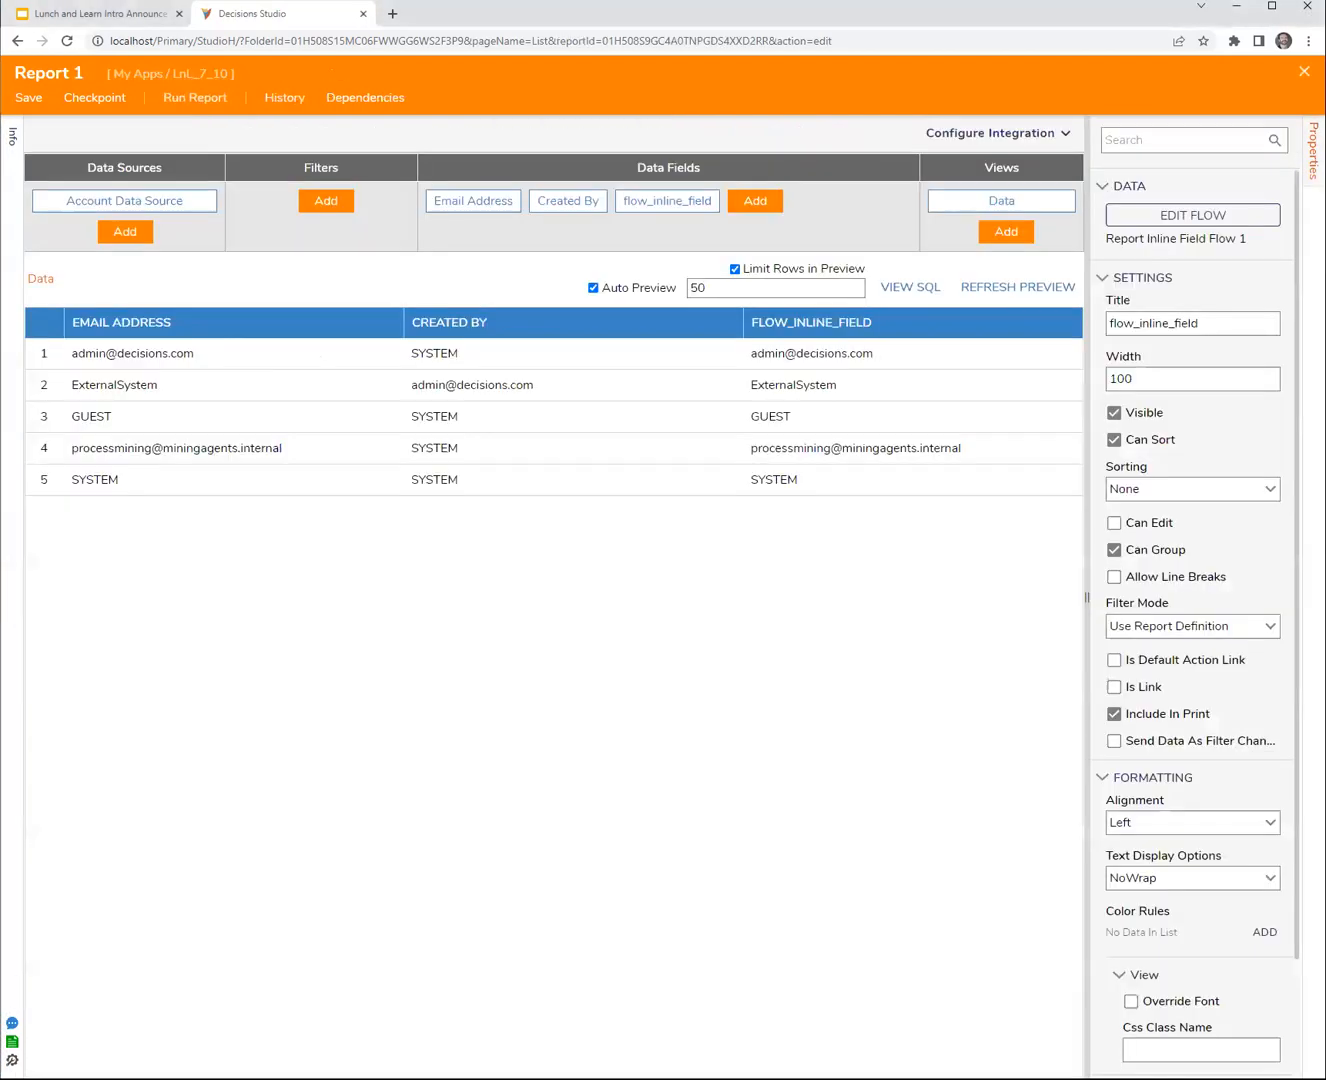
click(1305, 72)
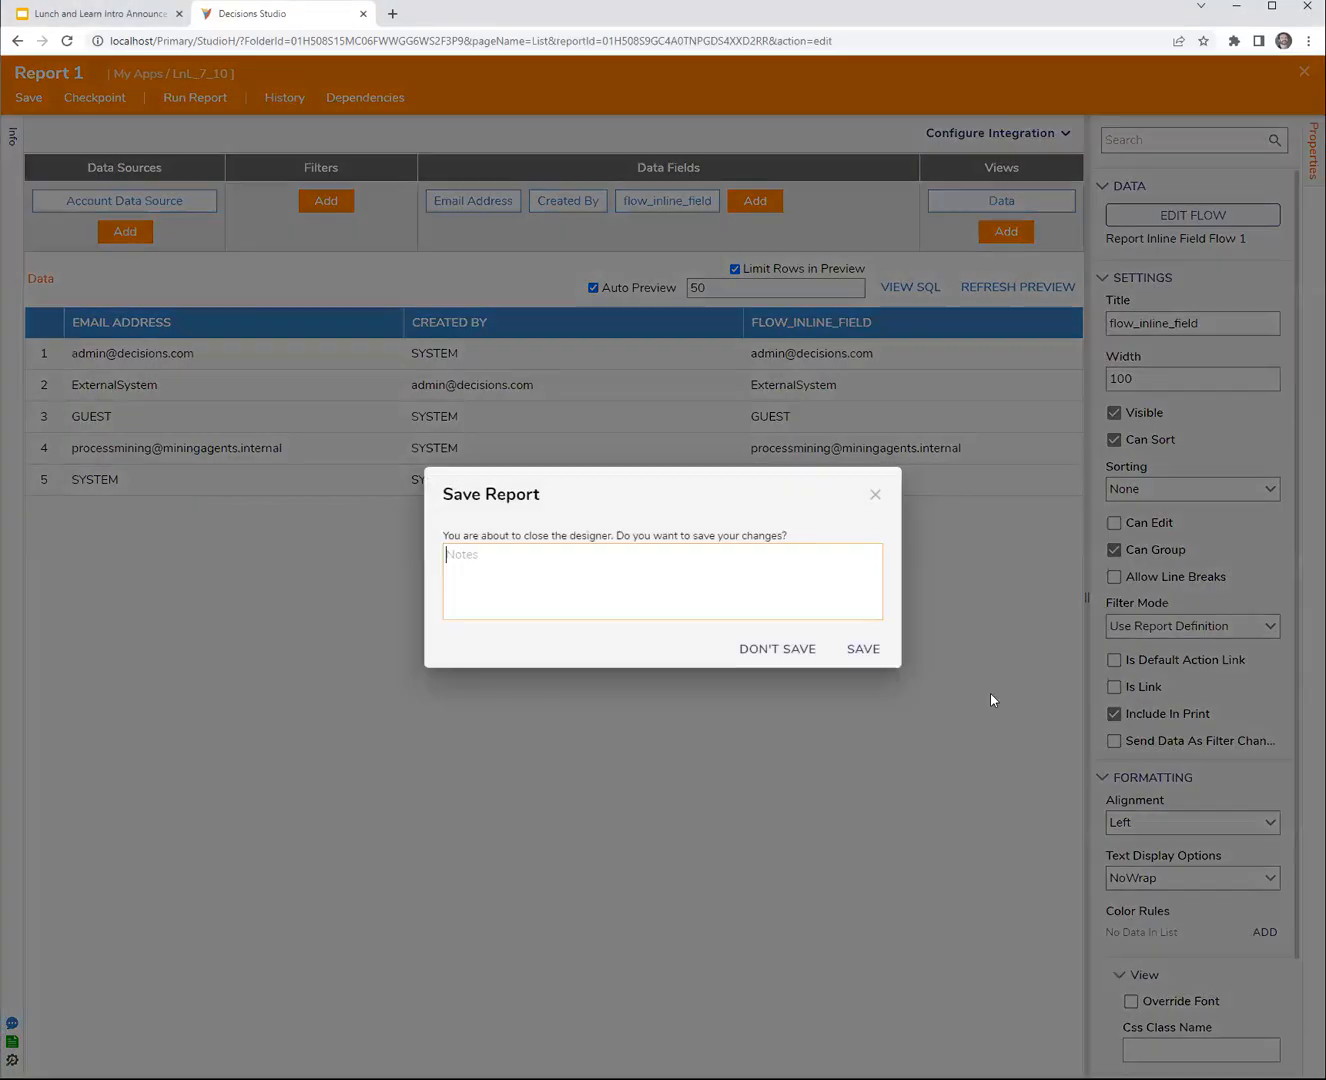
click(858, 650)
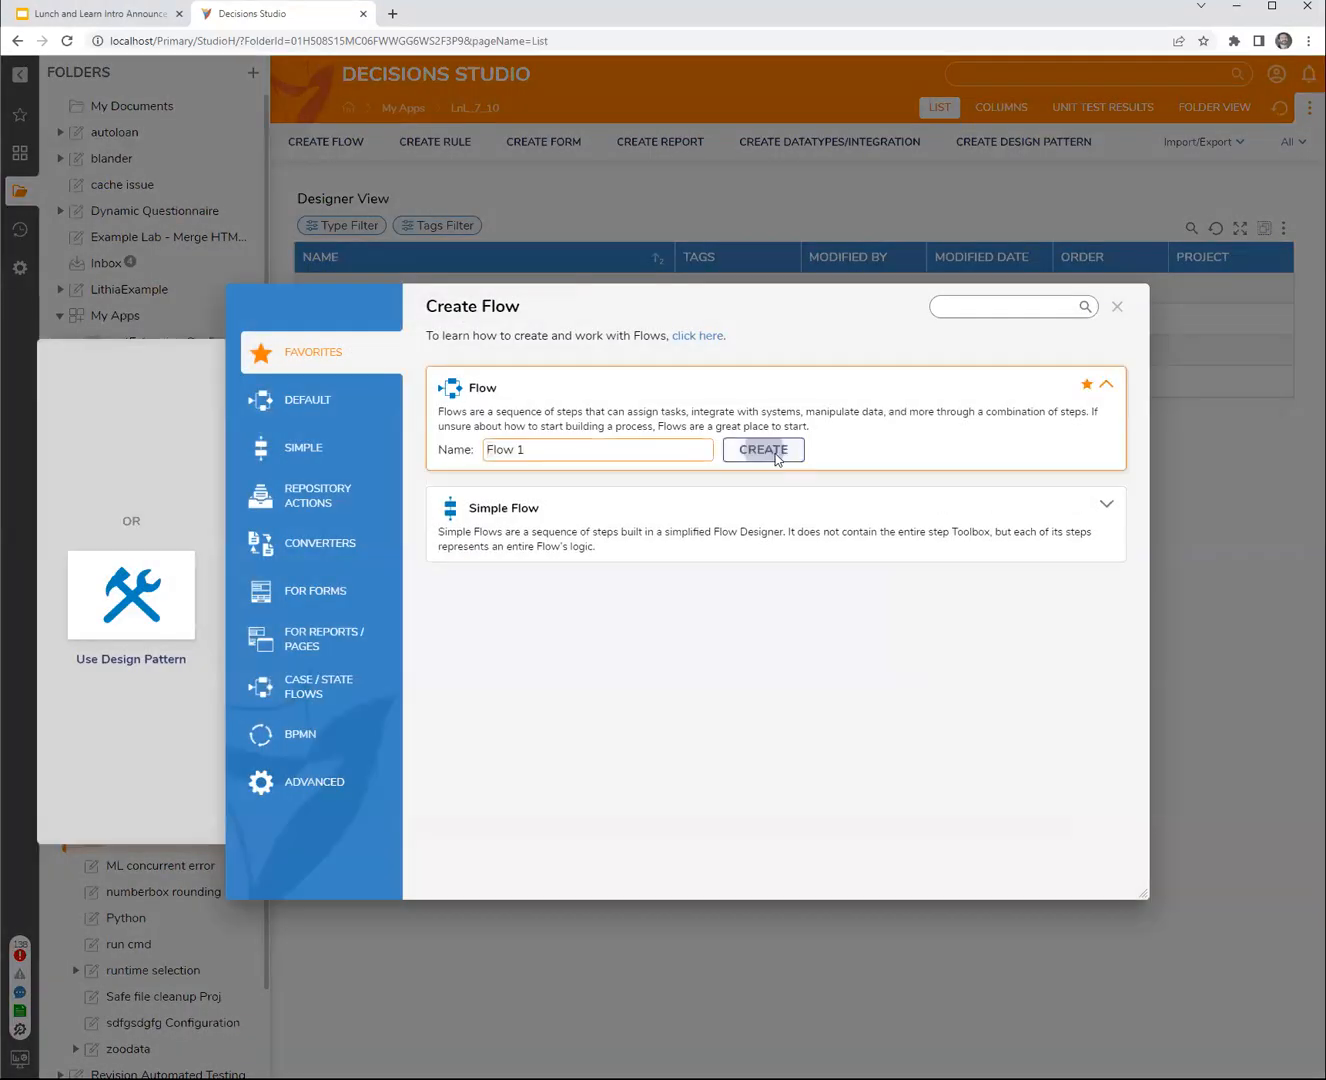
- Create a standard flow named Flow 1 in the LnL_7_10 folder and connect its start step to its end step
click(778, 455)
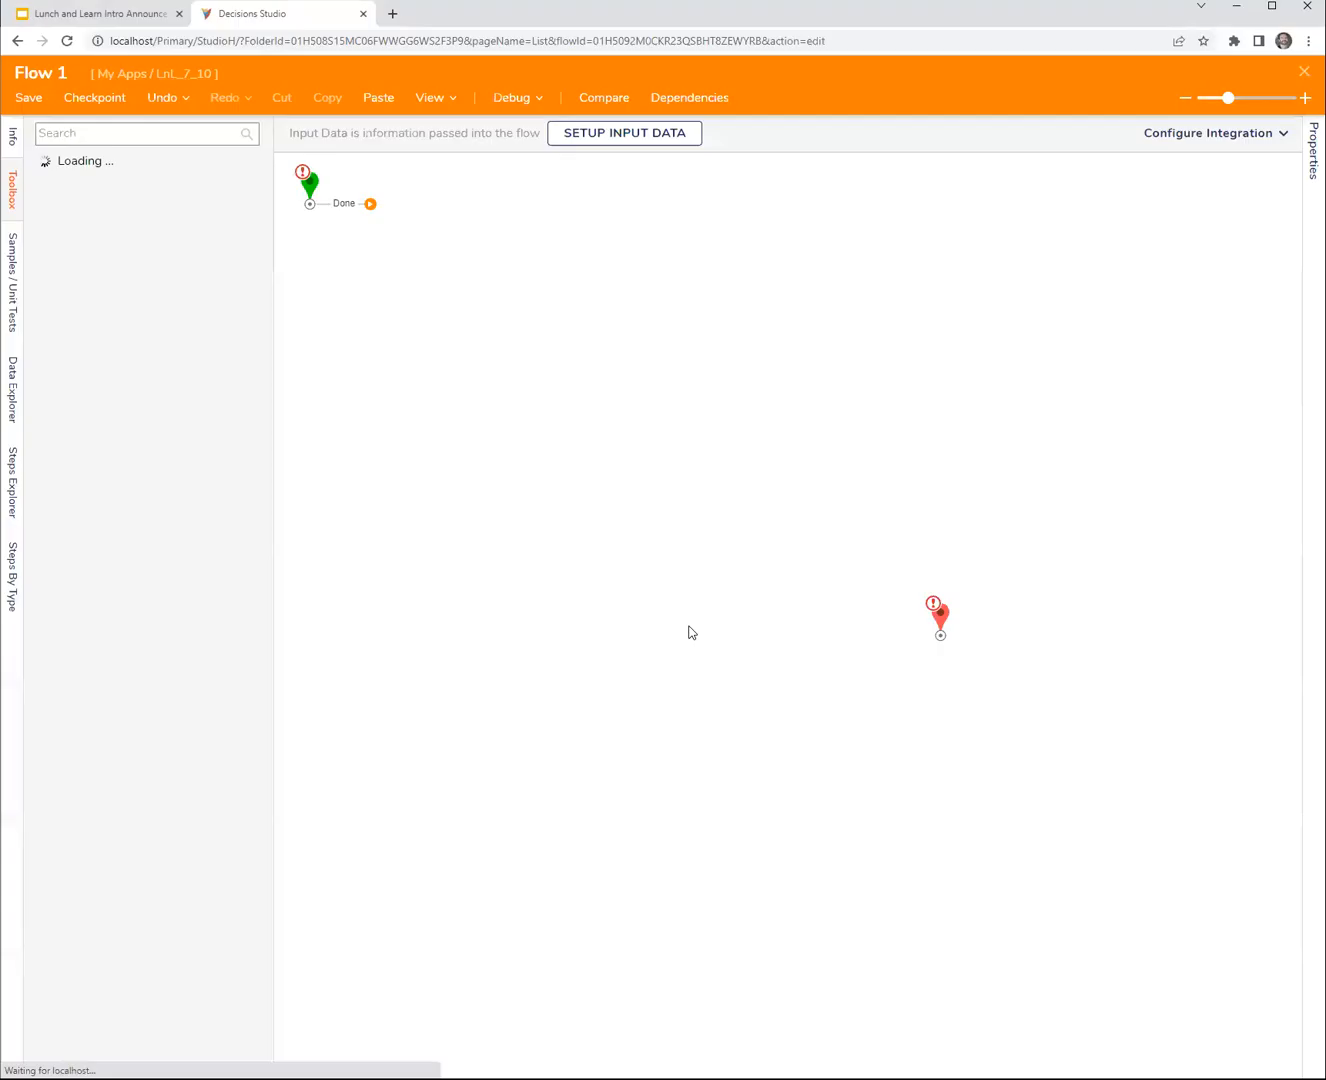
drag(369, 203, 937, 628)
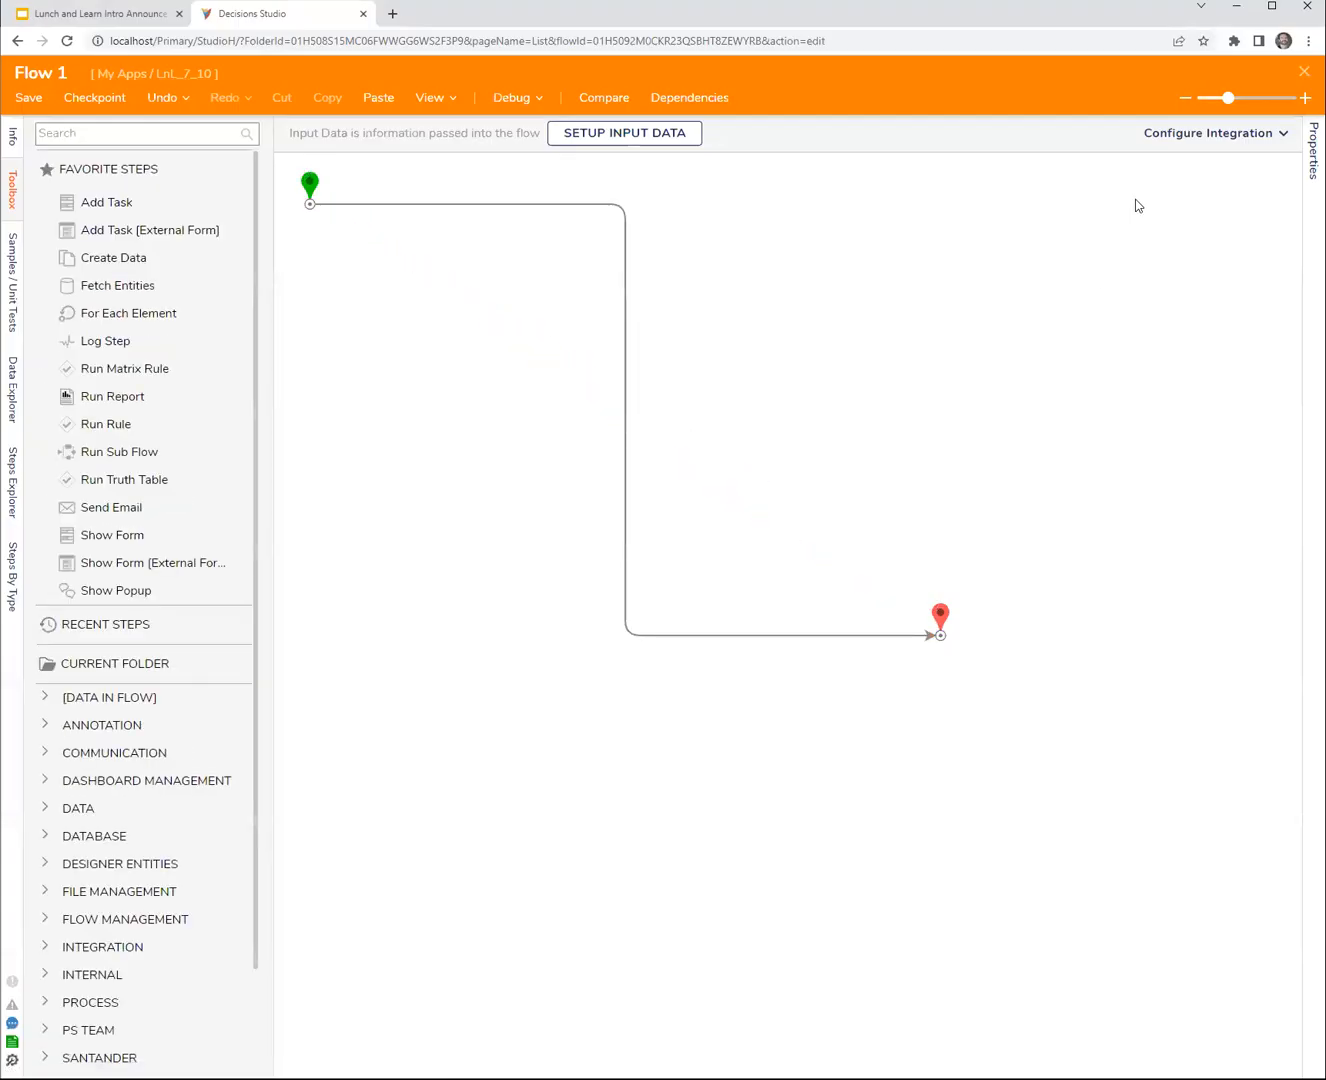
- Try Webhook as Flow 1's integration type, set it to API Service, and show the available types again
click(1203, 136)
click(1266, 237)
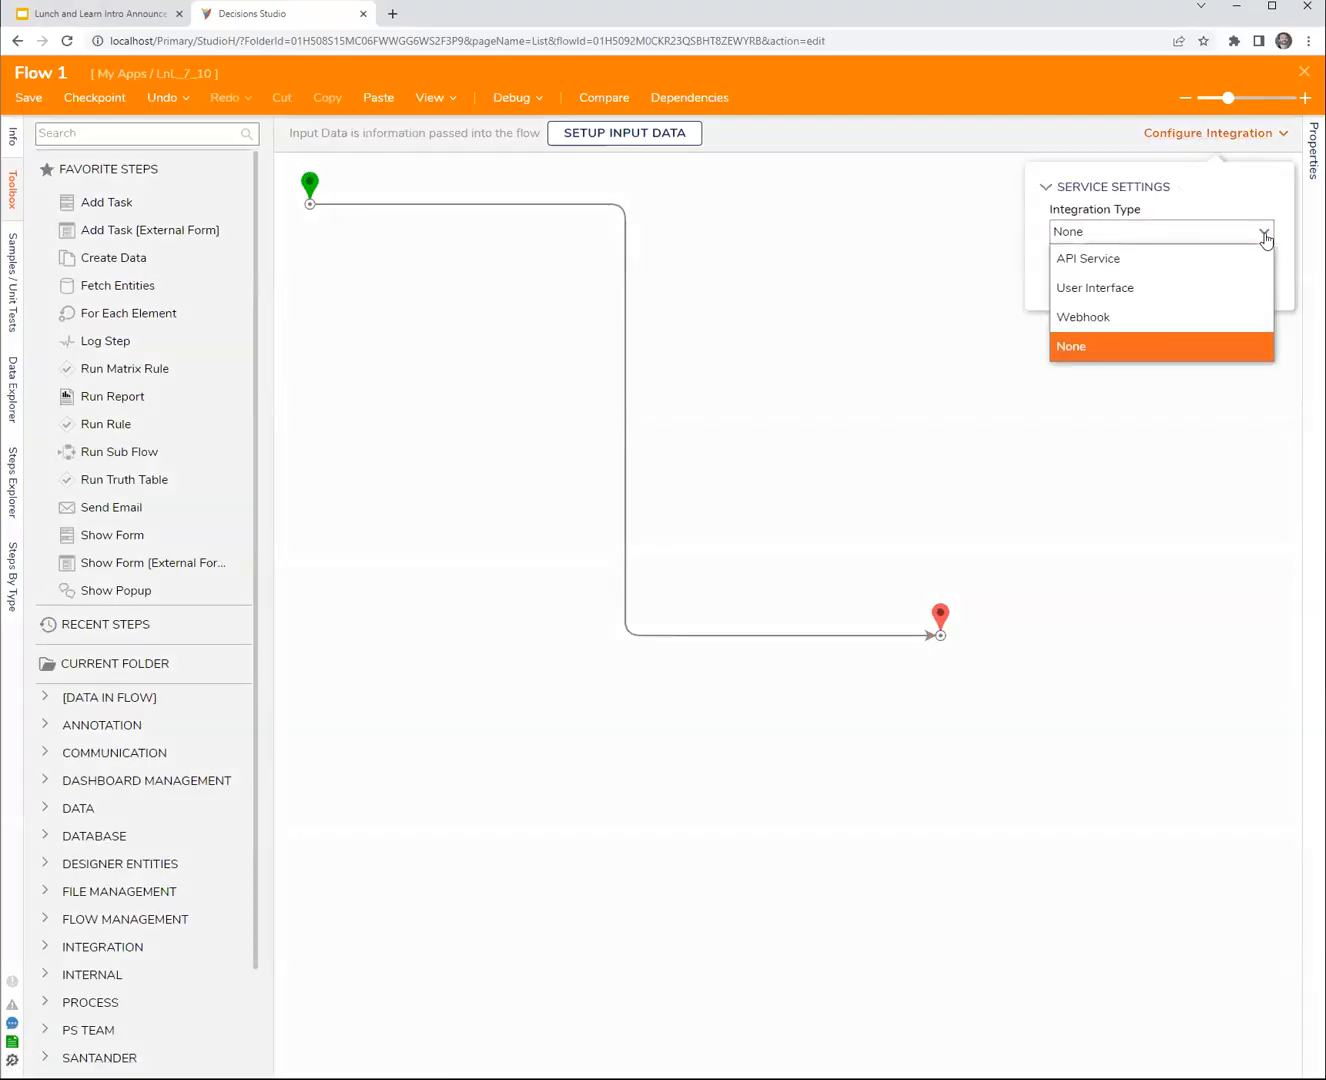
click(1135, 325)
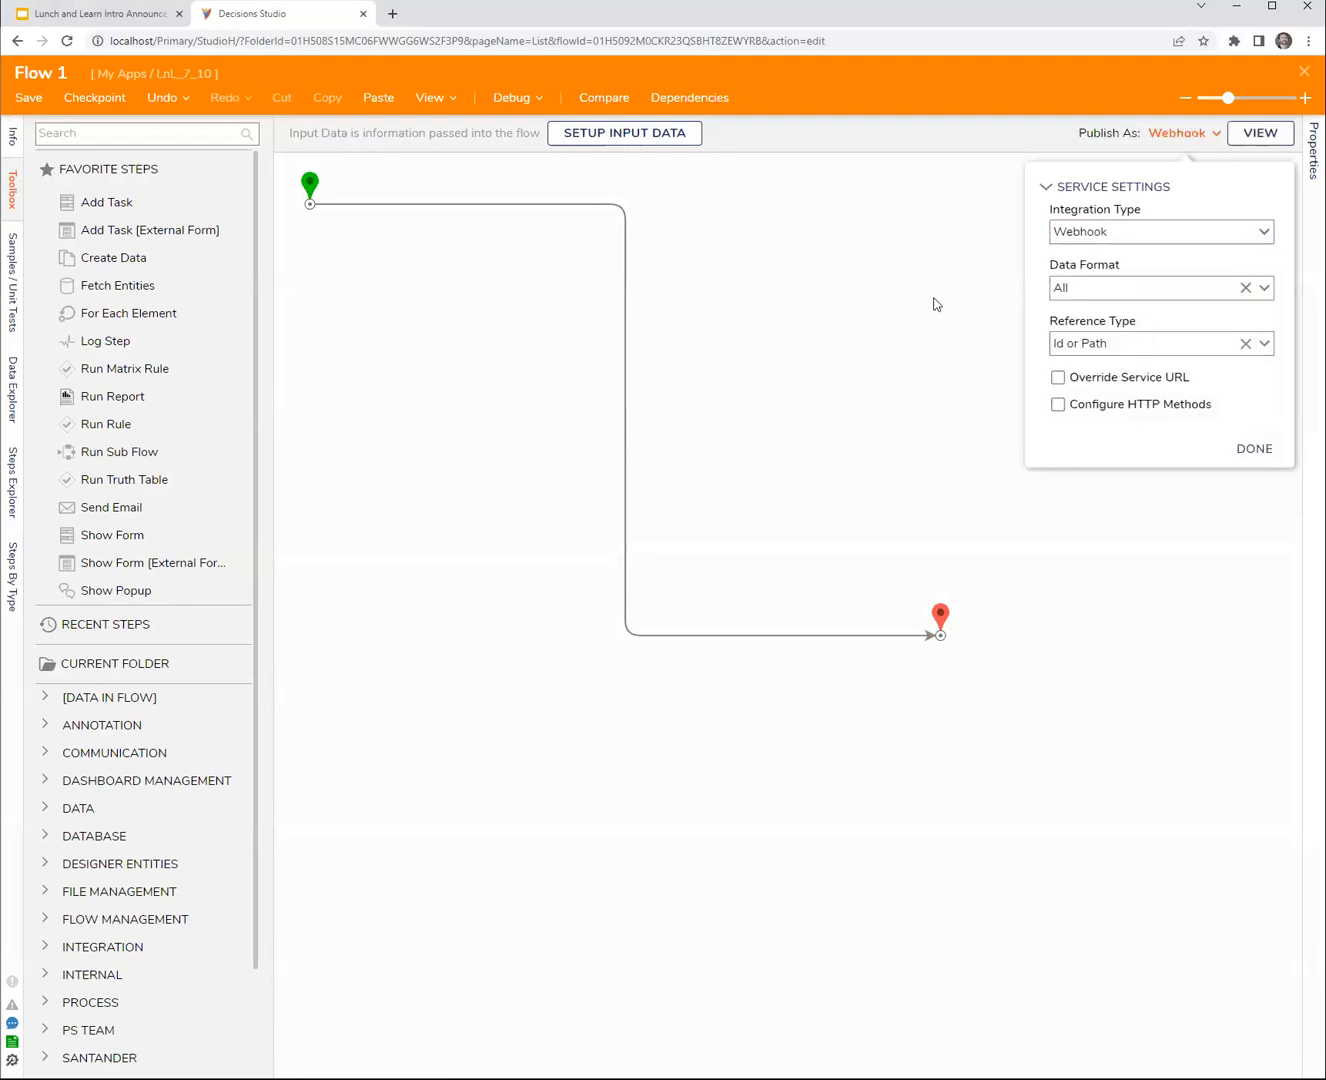
click(1263, 234)
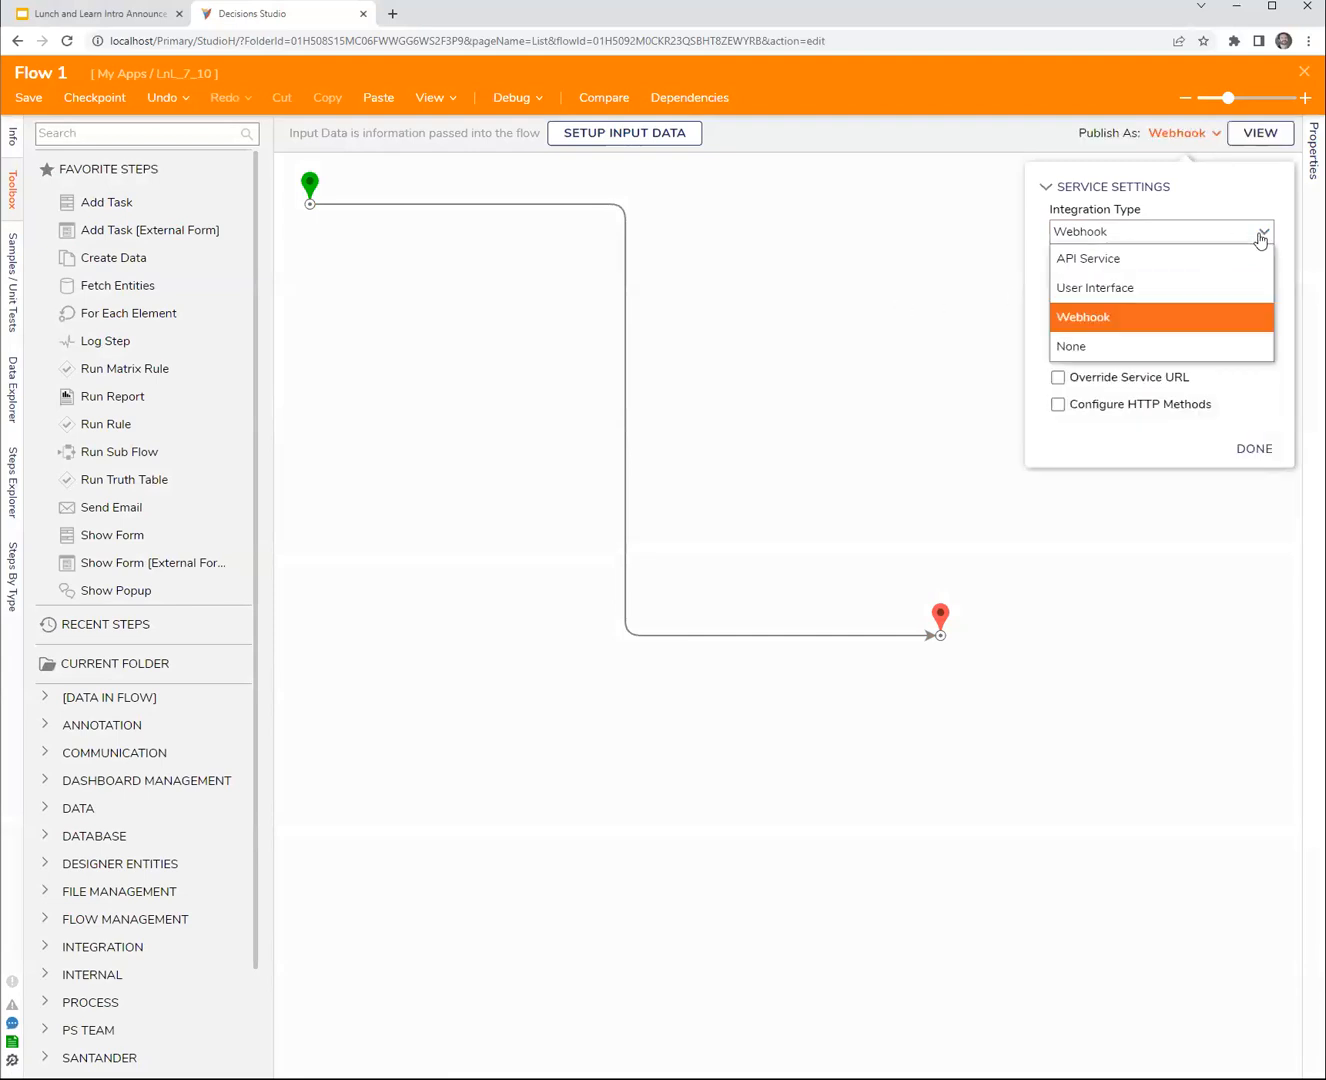
click(1109, 261)
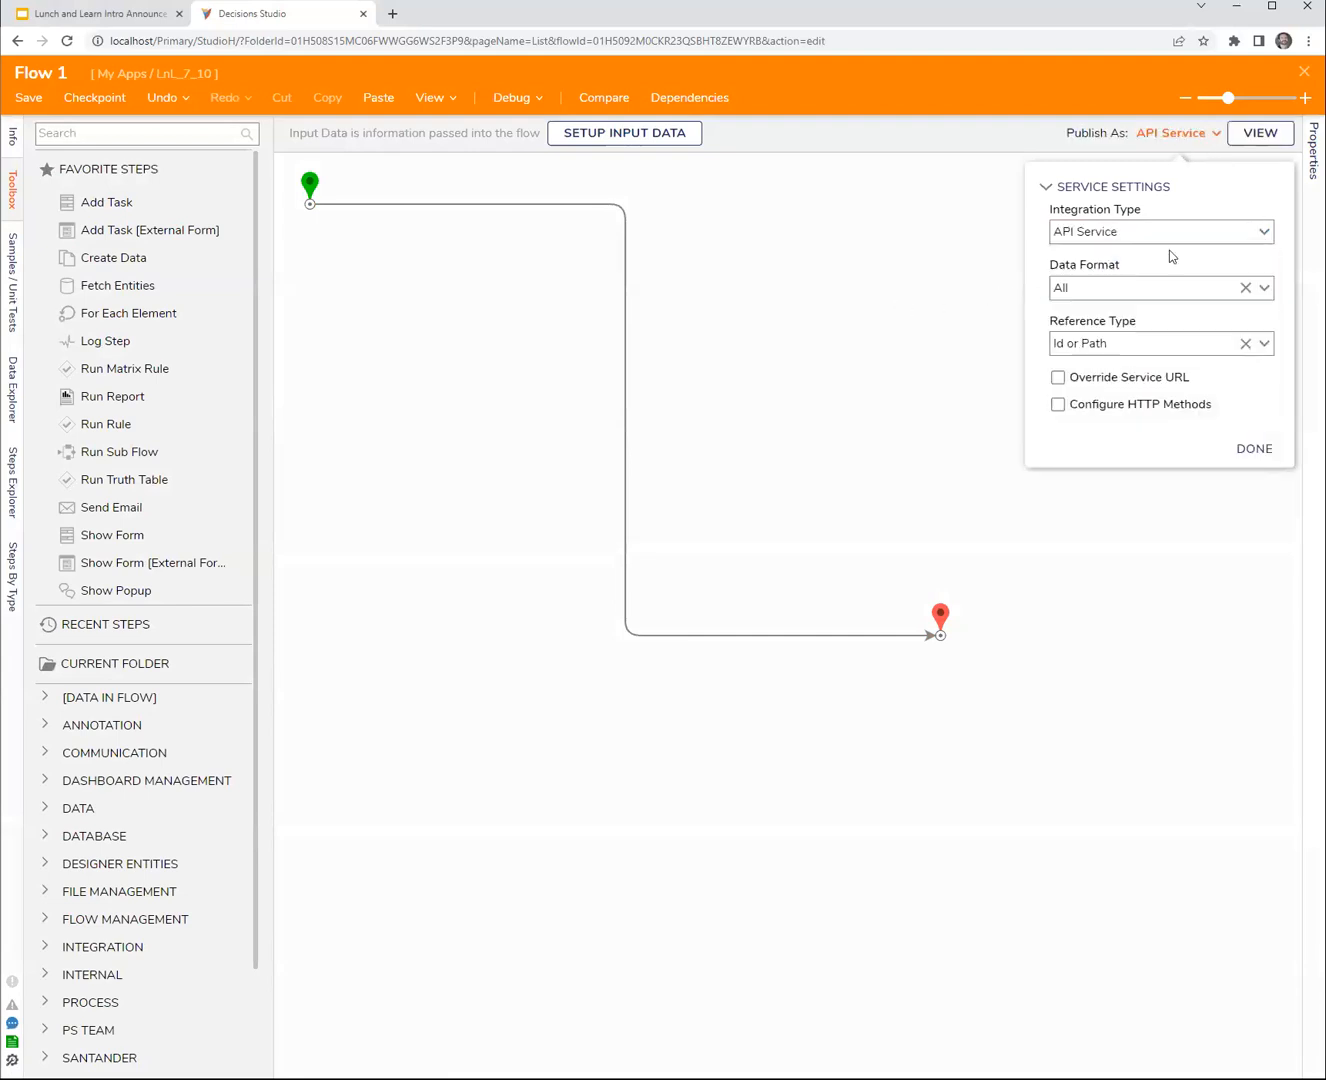
click(1264, 234)
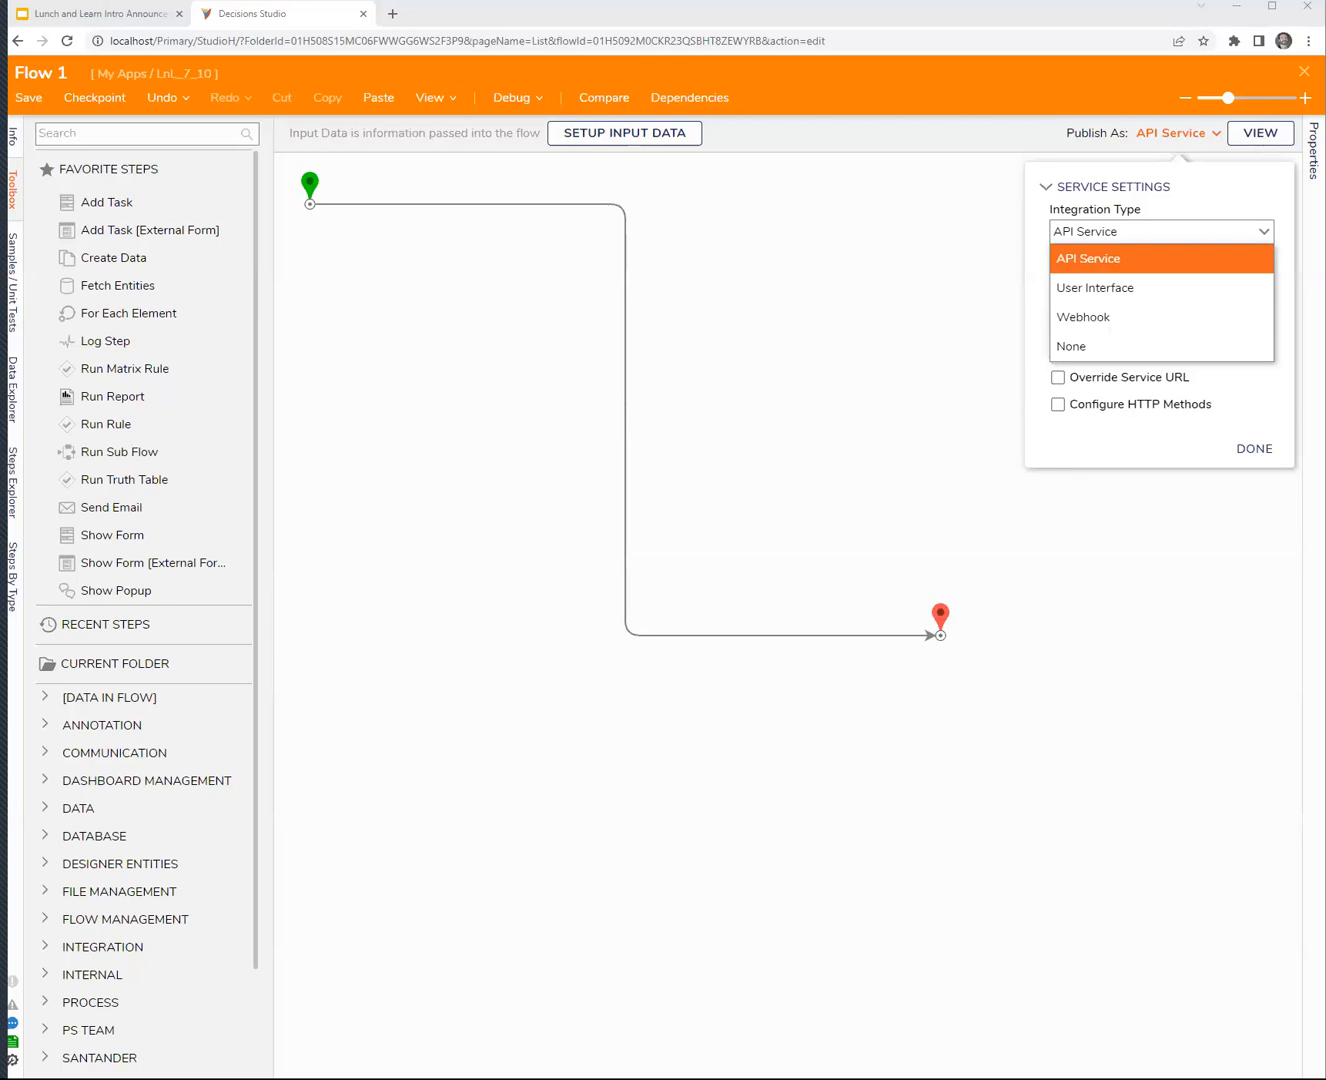
- Open documentation.decisions.com/docs in a new browser tab, search for "post to flow" and open the Post to Flow Handler Behavior article
click(396, 17)
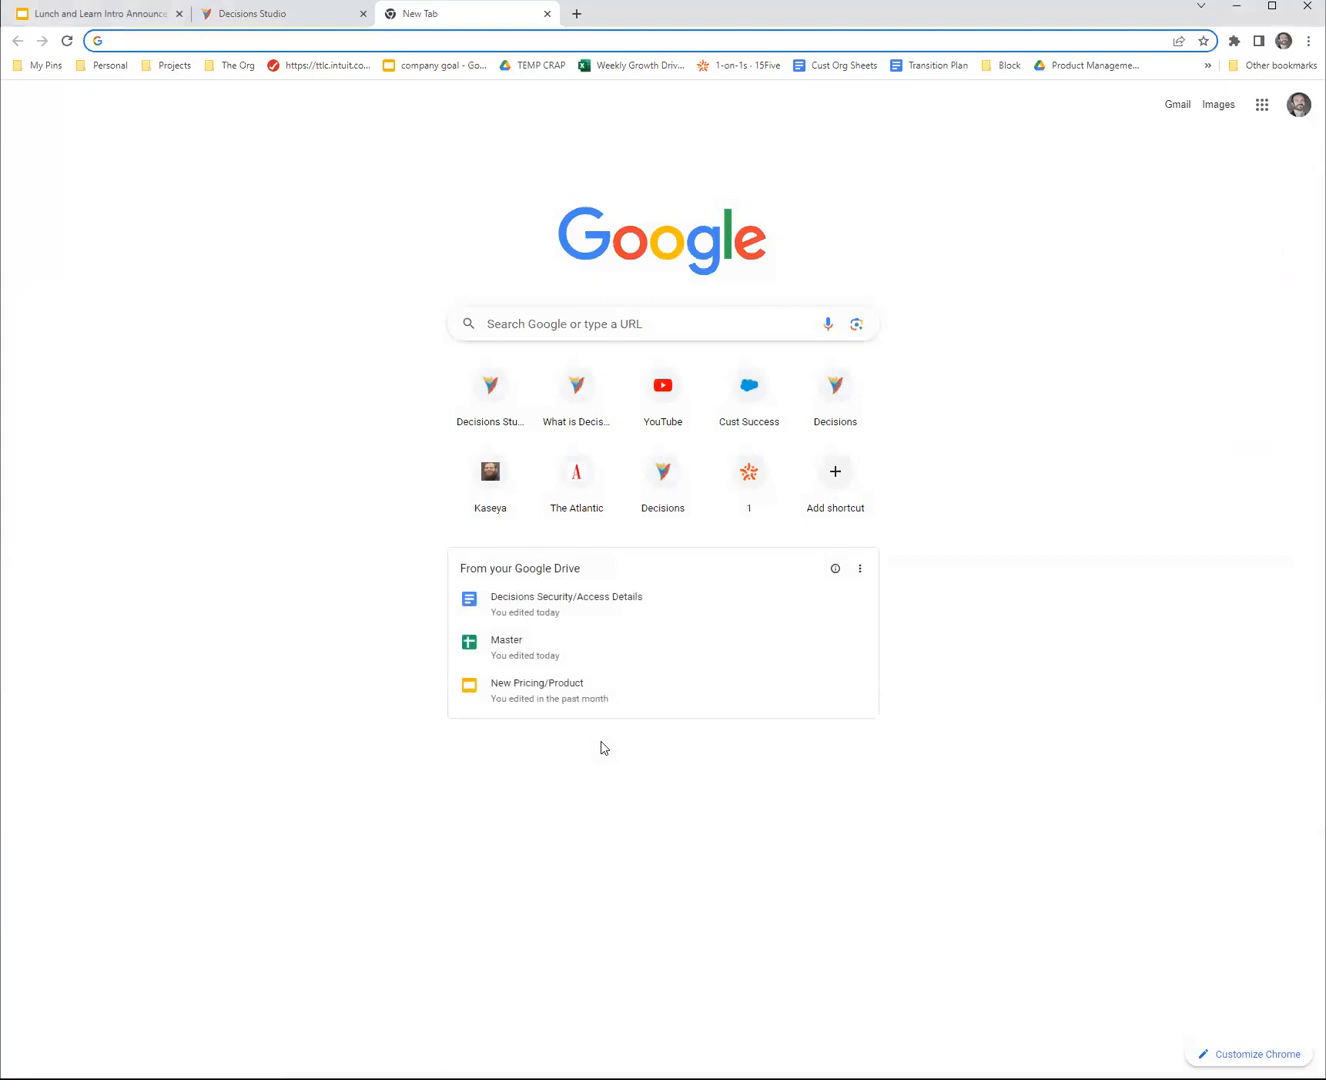
key(ctrl+v)
key(Return)
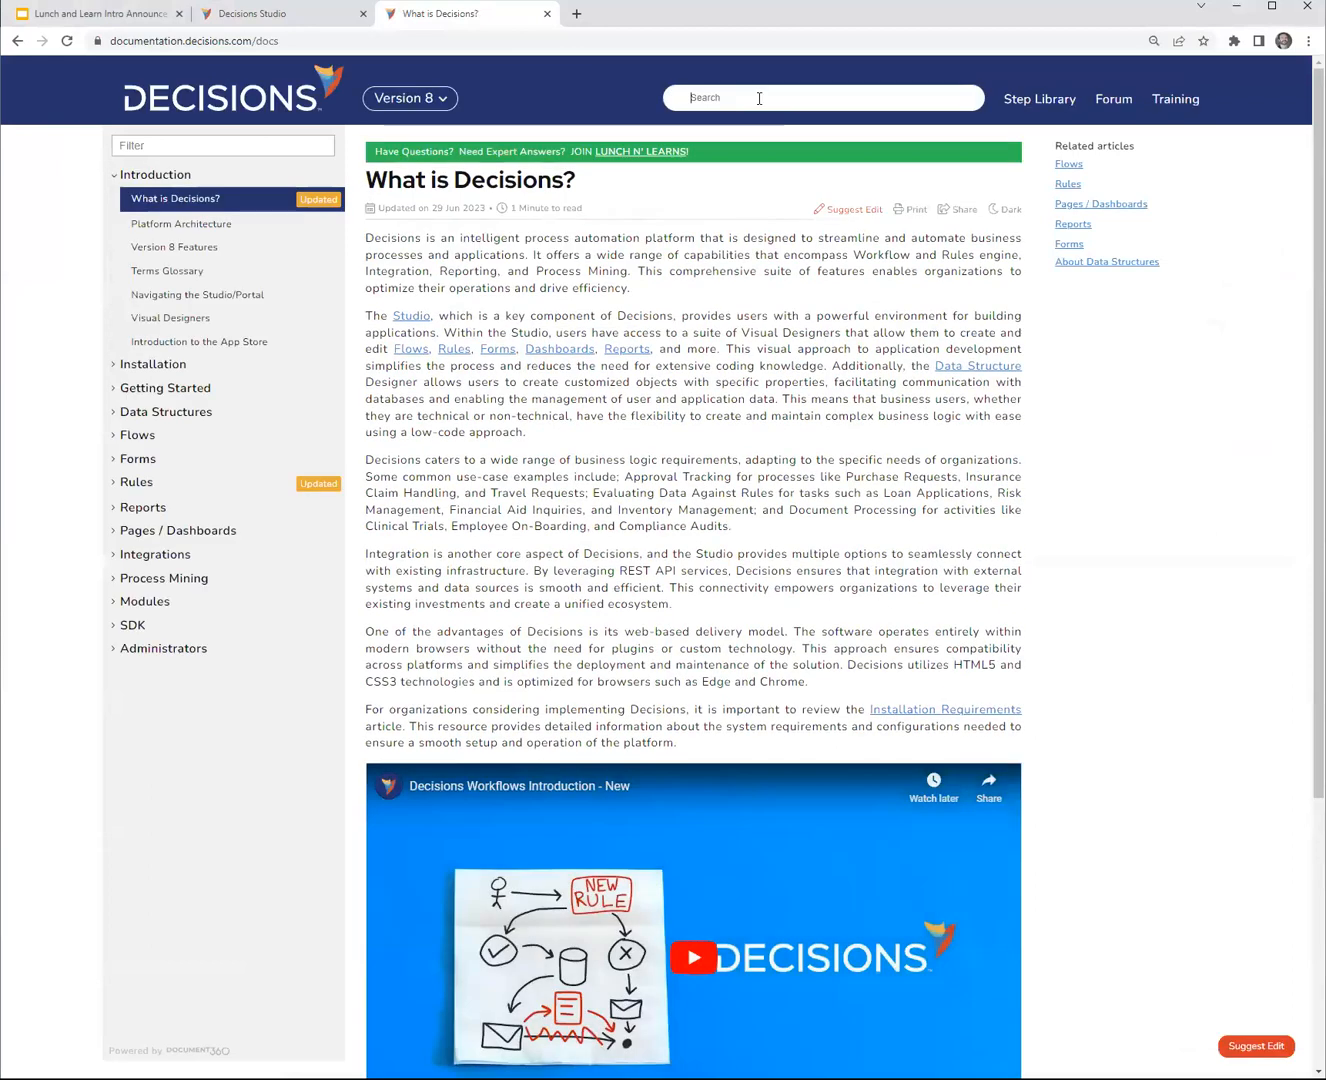
click(757, 98)
text(post to v)
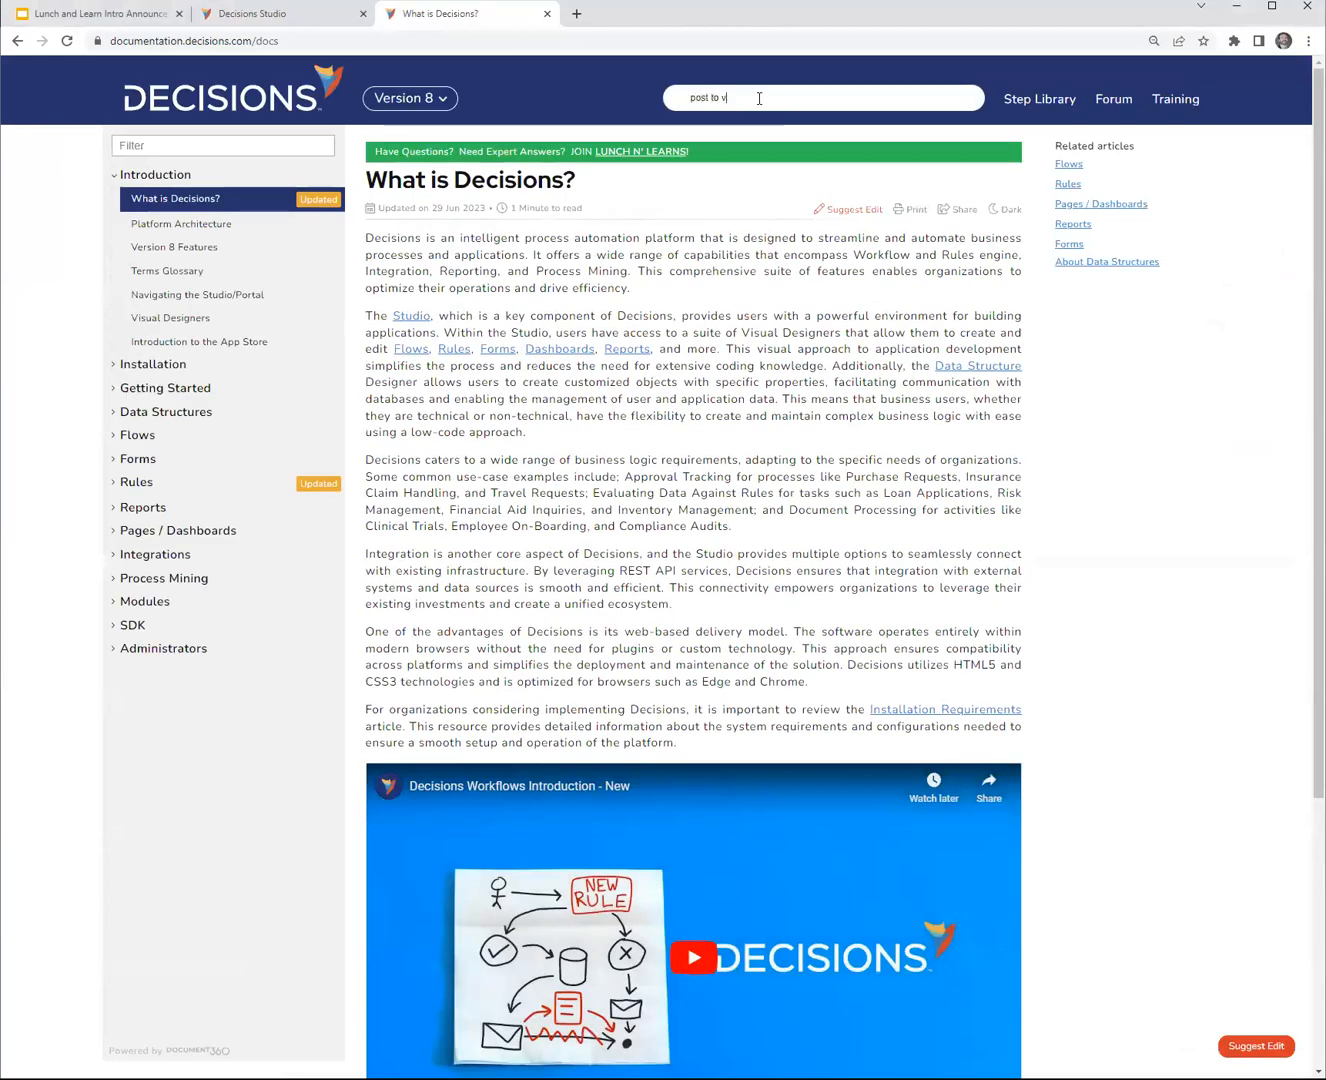
key(BackSpace)
text(flow)
click(755, 148)
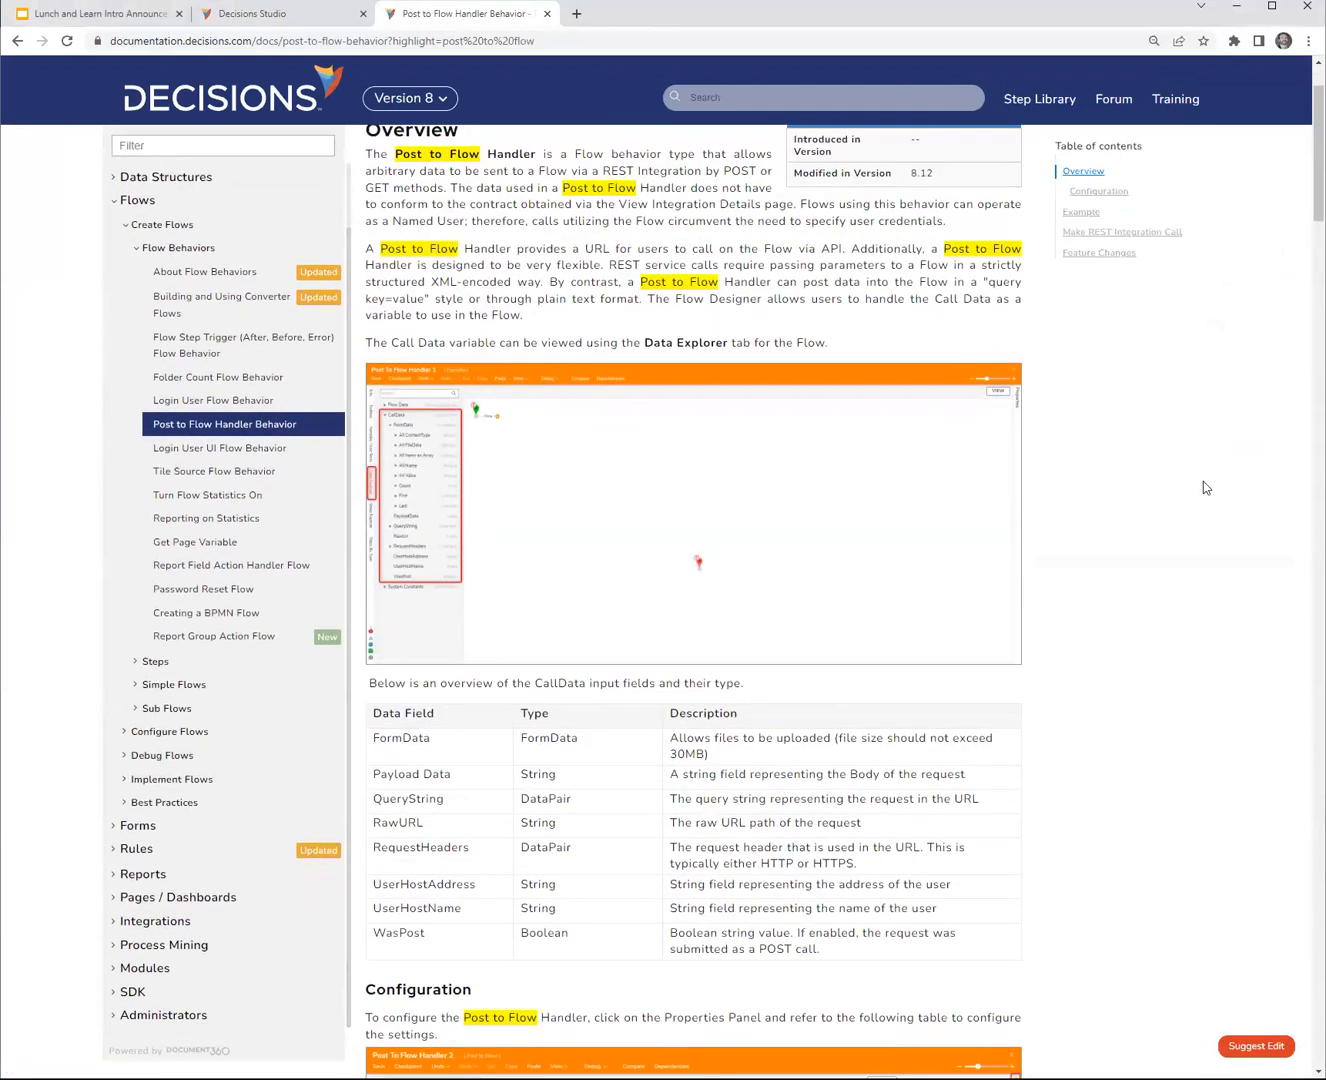
- Return to the Decisions Studio browser tab and close the Flow 1 designer, saving its changes
mouse_move(1319, 170)
mouse_down()
mouse_move(1318, 1012)
mouse_move(1319, 167)
mouse_up()
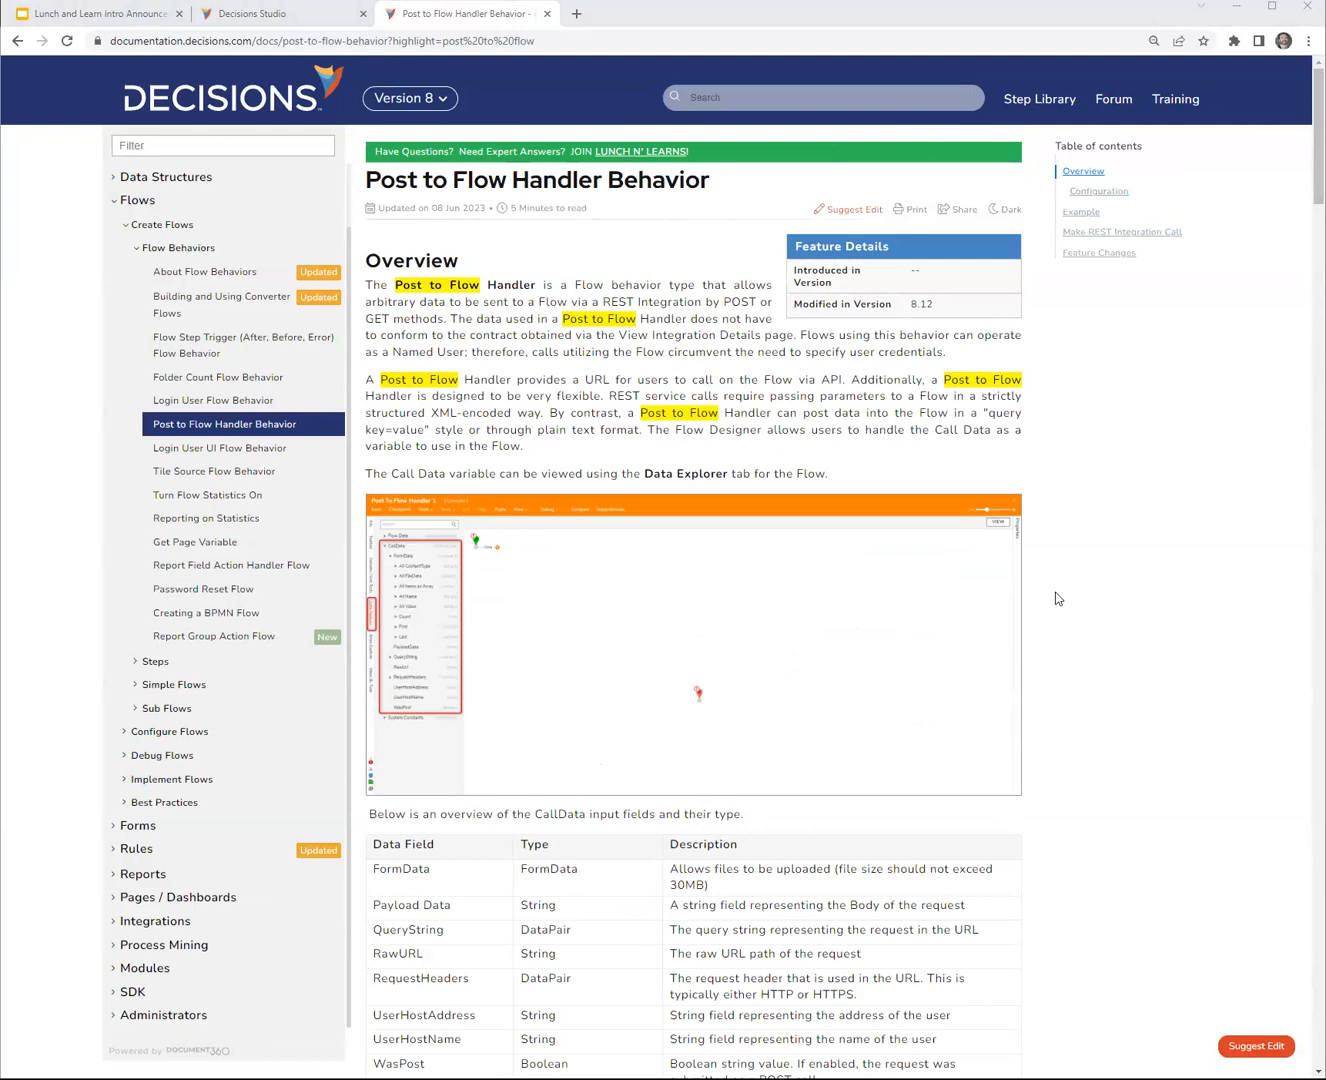
click(1177, 533)
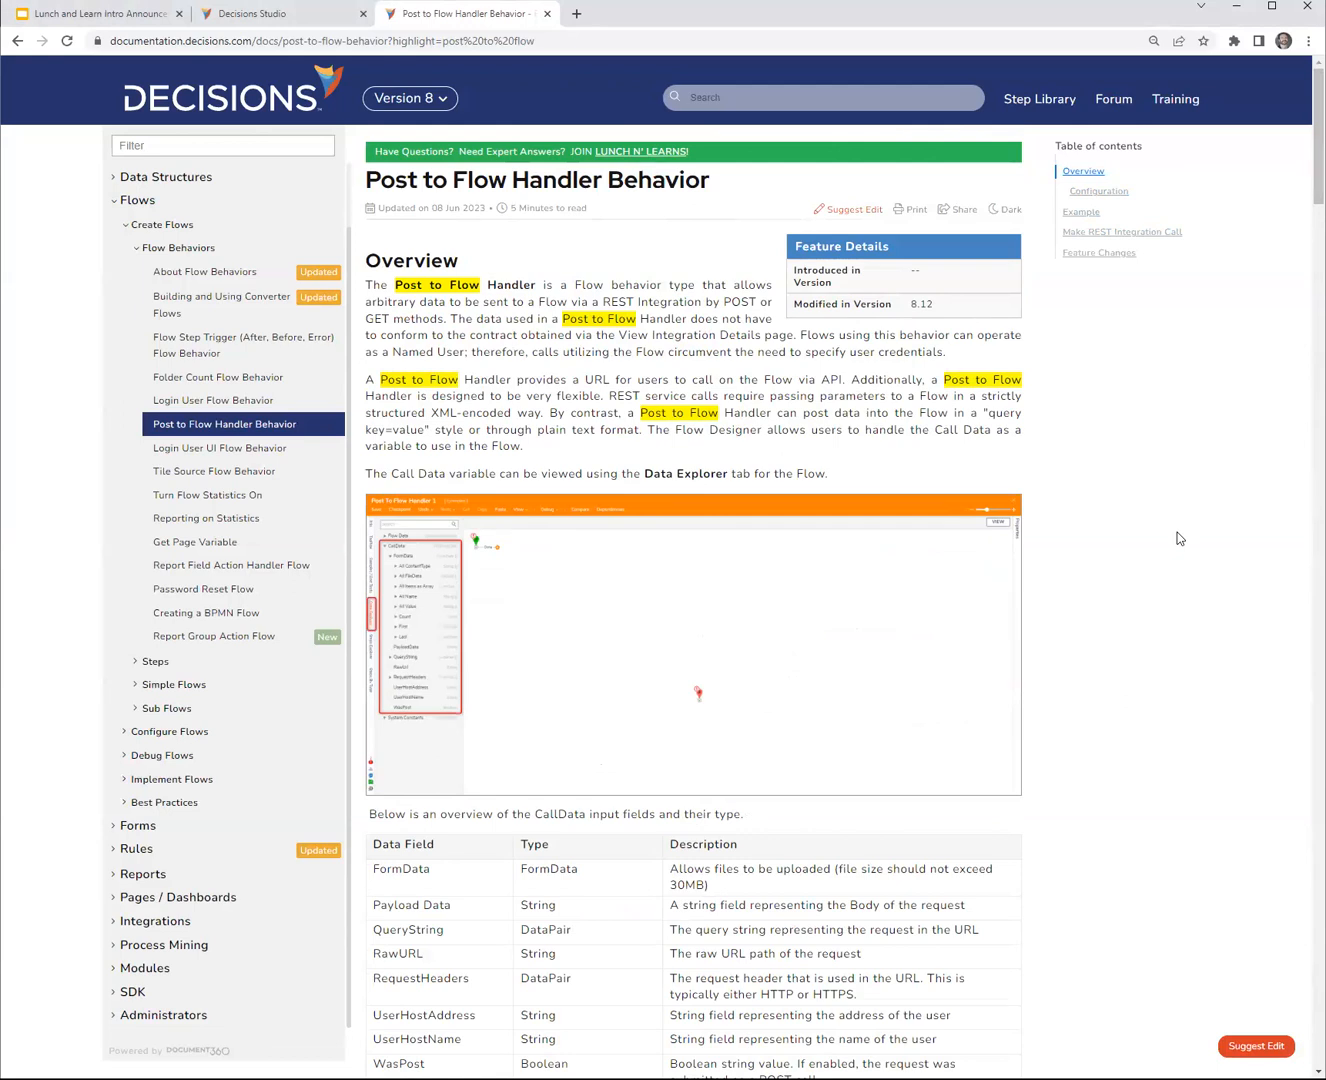
click(304, 13)
click(843, 283)
click(1304, 72)
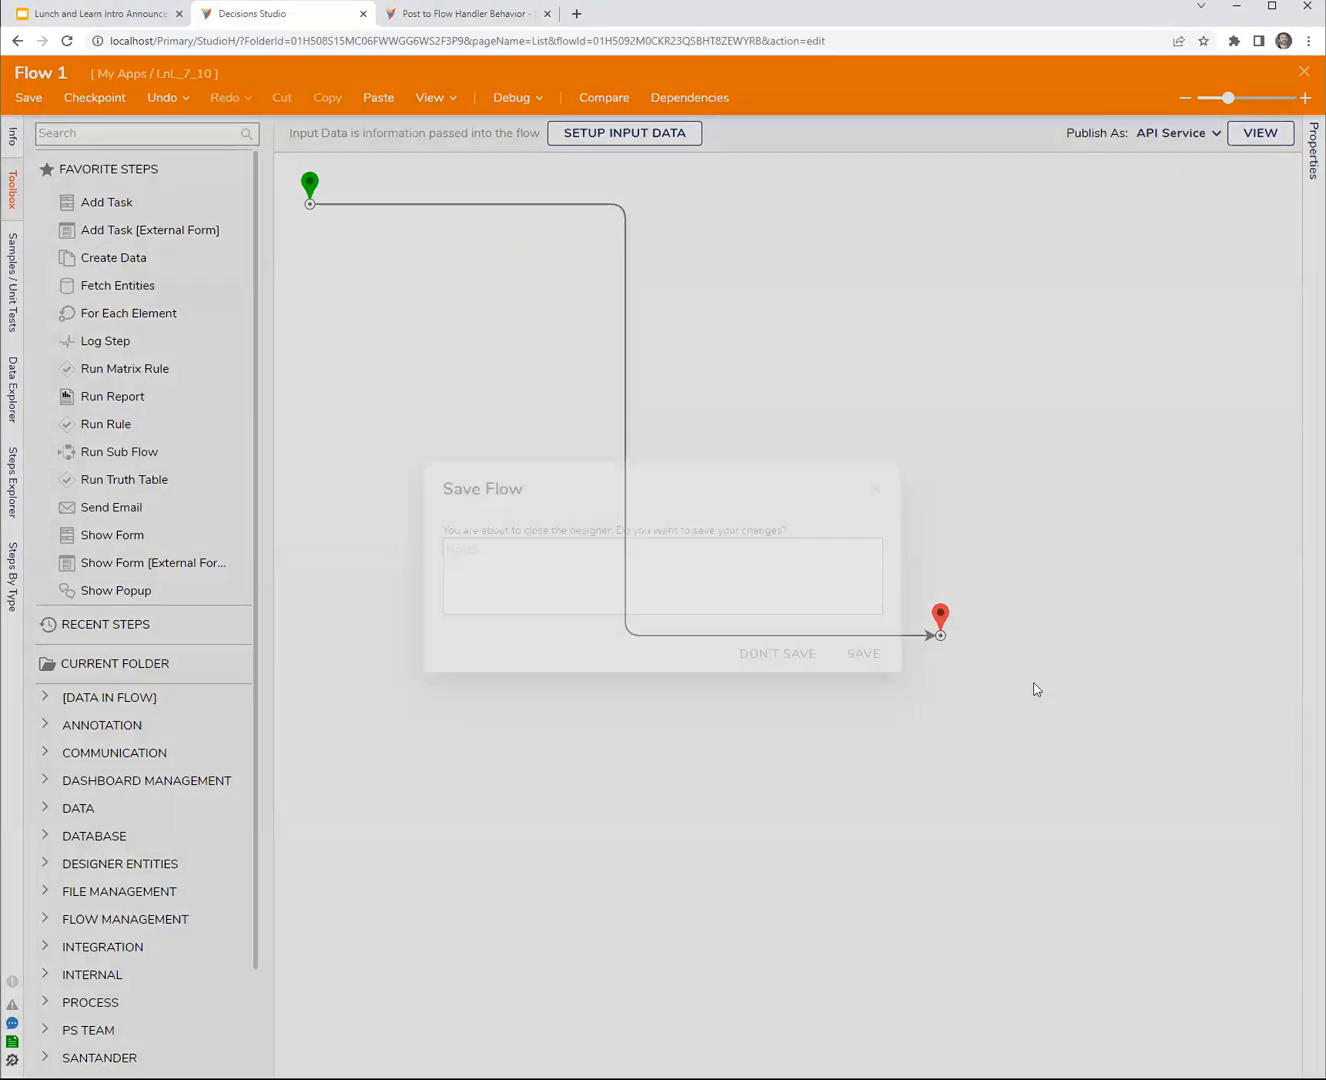
click(862, 652)
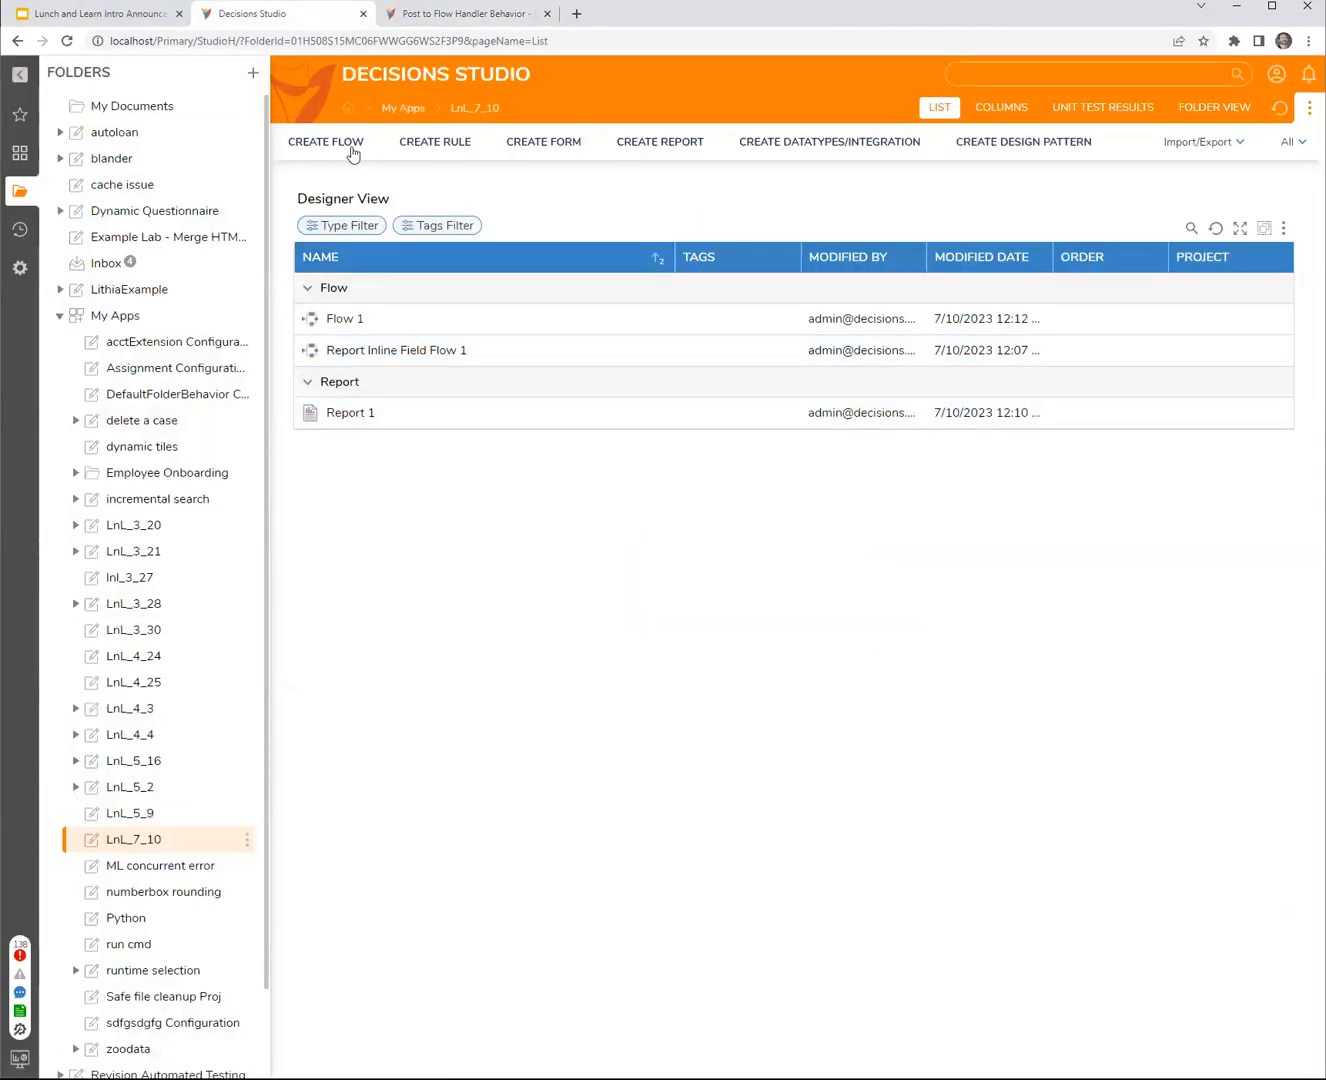
- Create an advanced Post To Flow Handler flow named Post To Flow Handler 1 in the LnL_7_10 folder
click(353, 149)
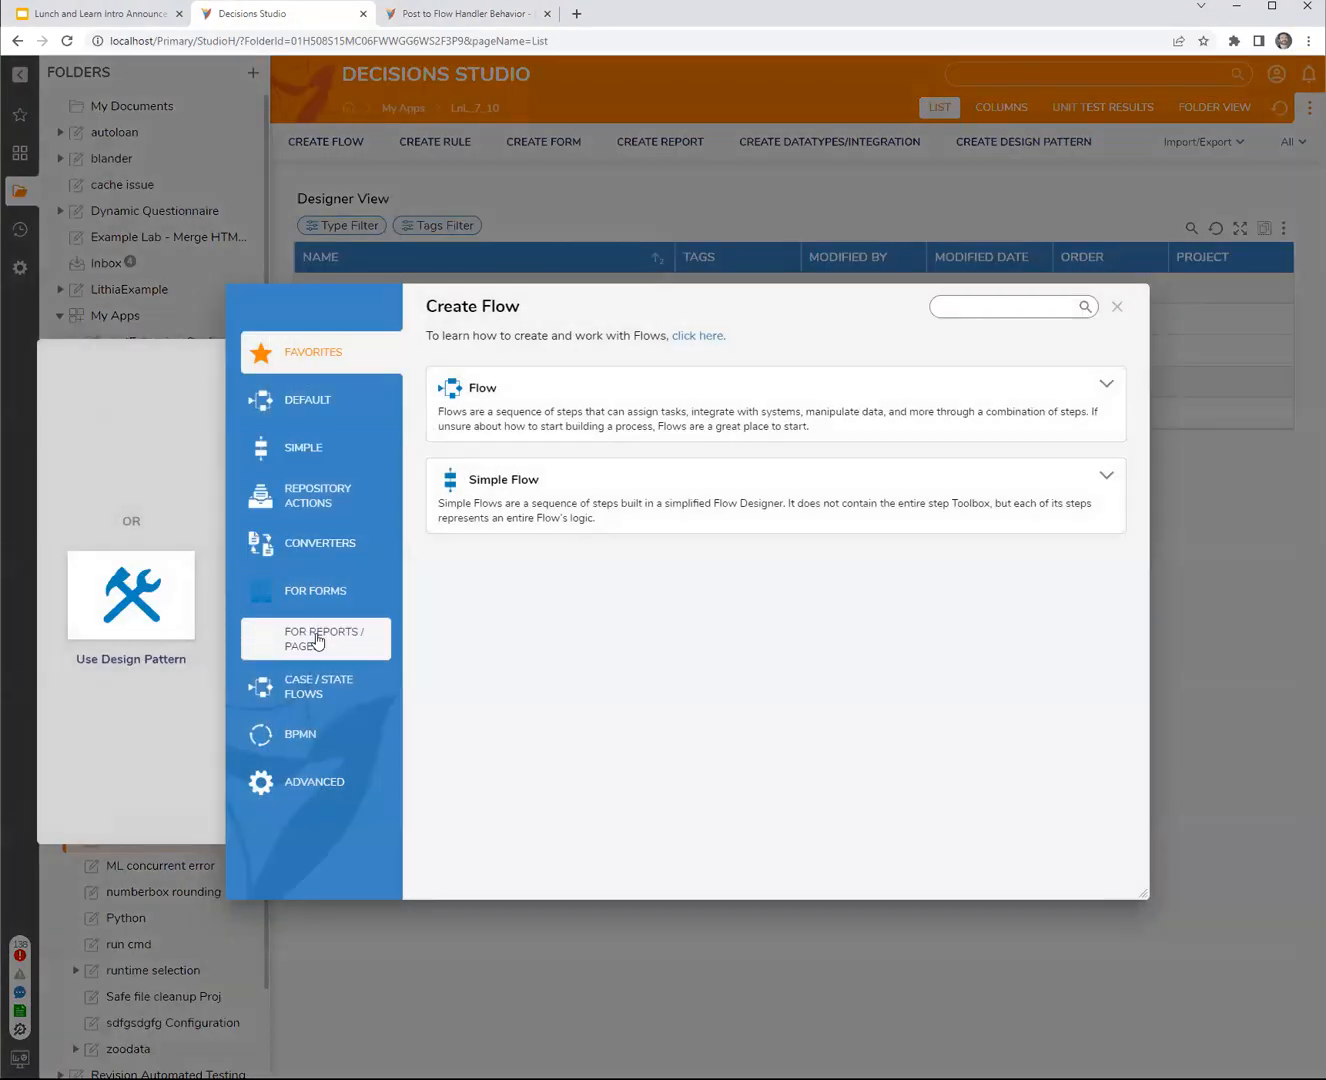
click(329, 398)
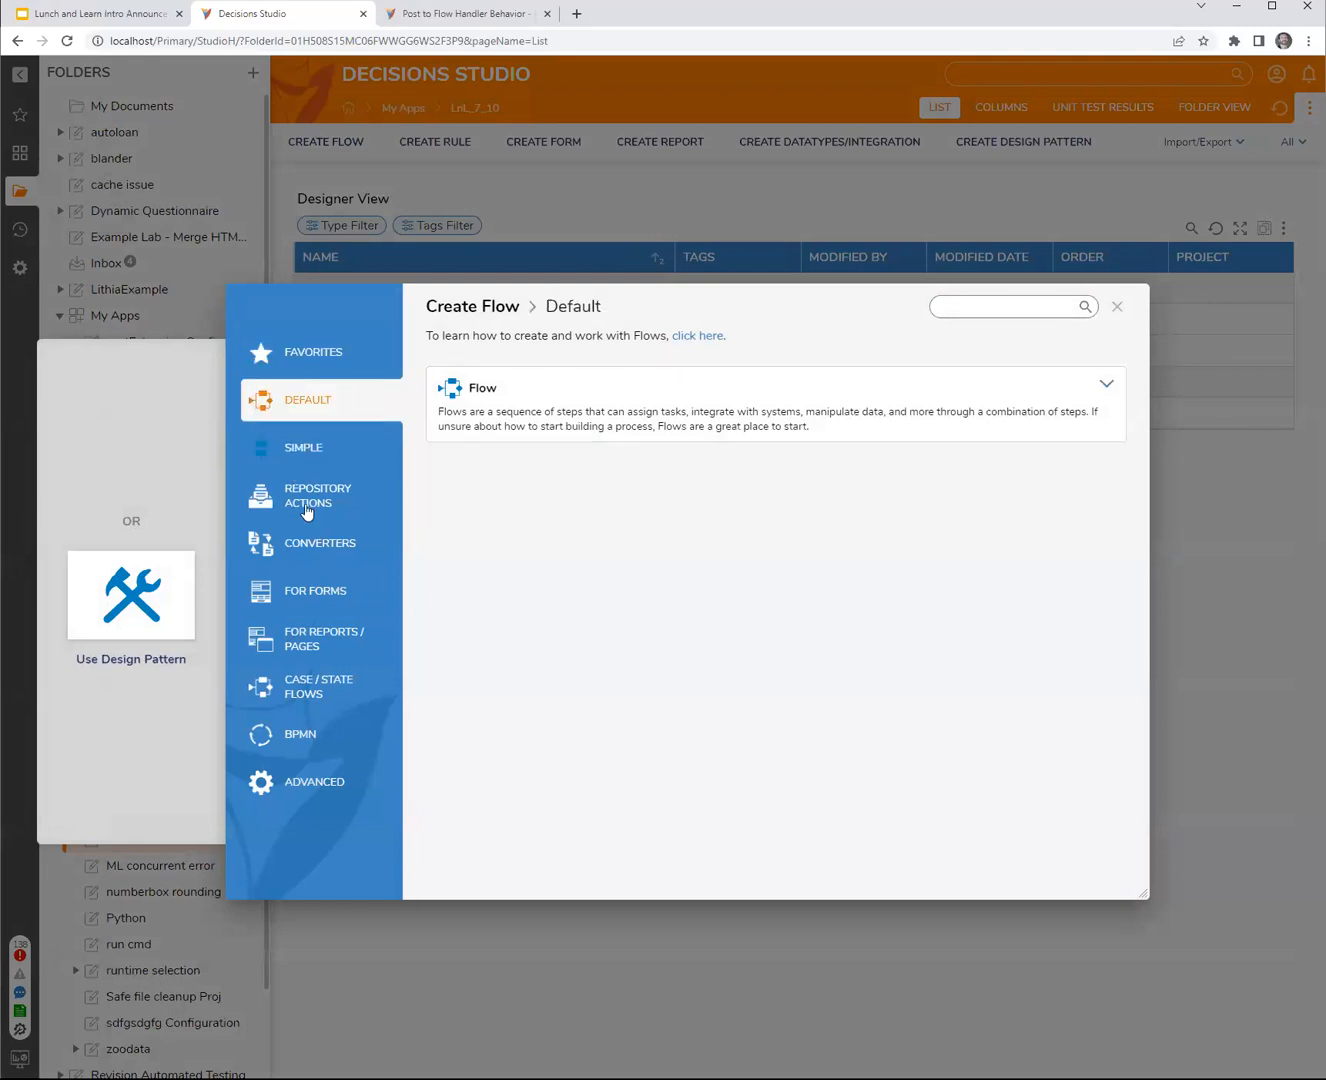
click(314, 456)
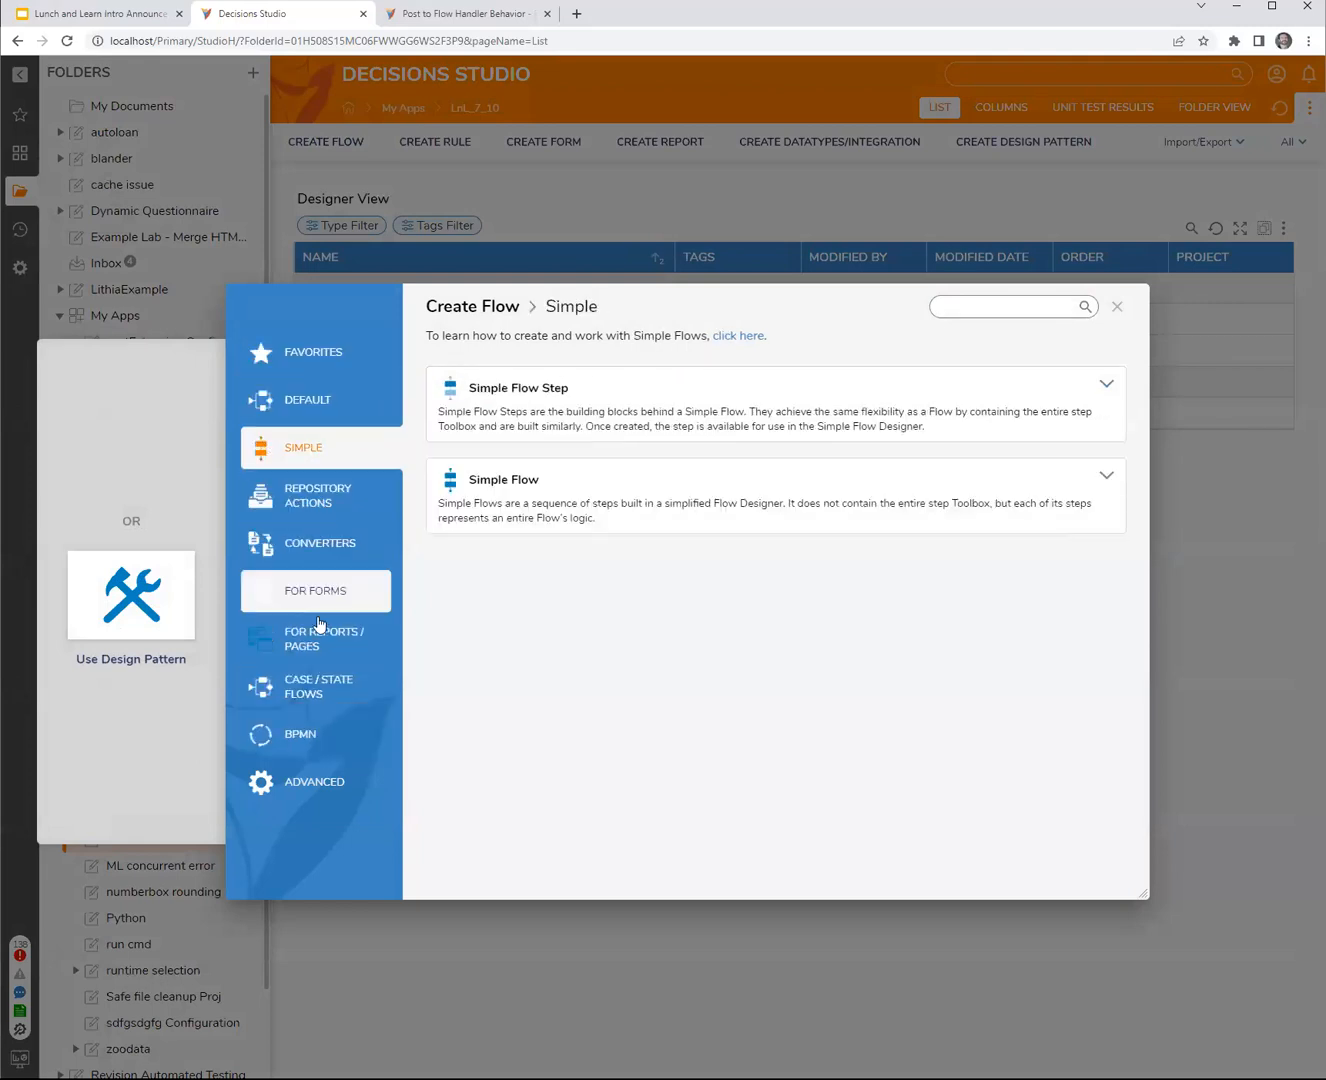
click(333, 800)
scroll(548, 775, down, 4)
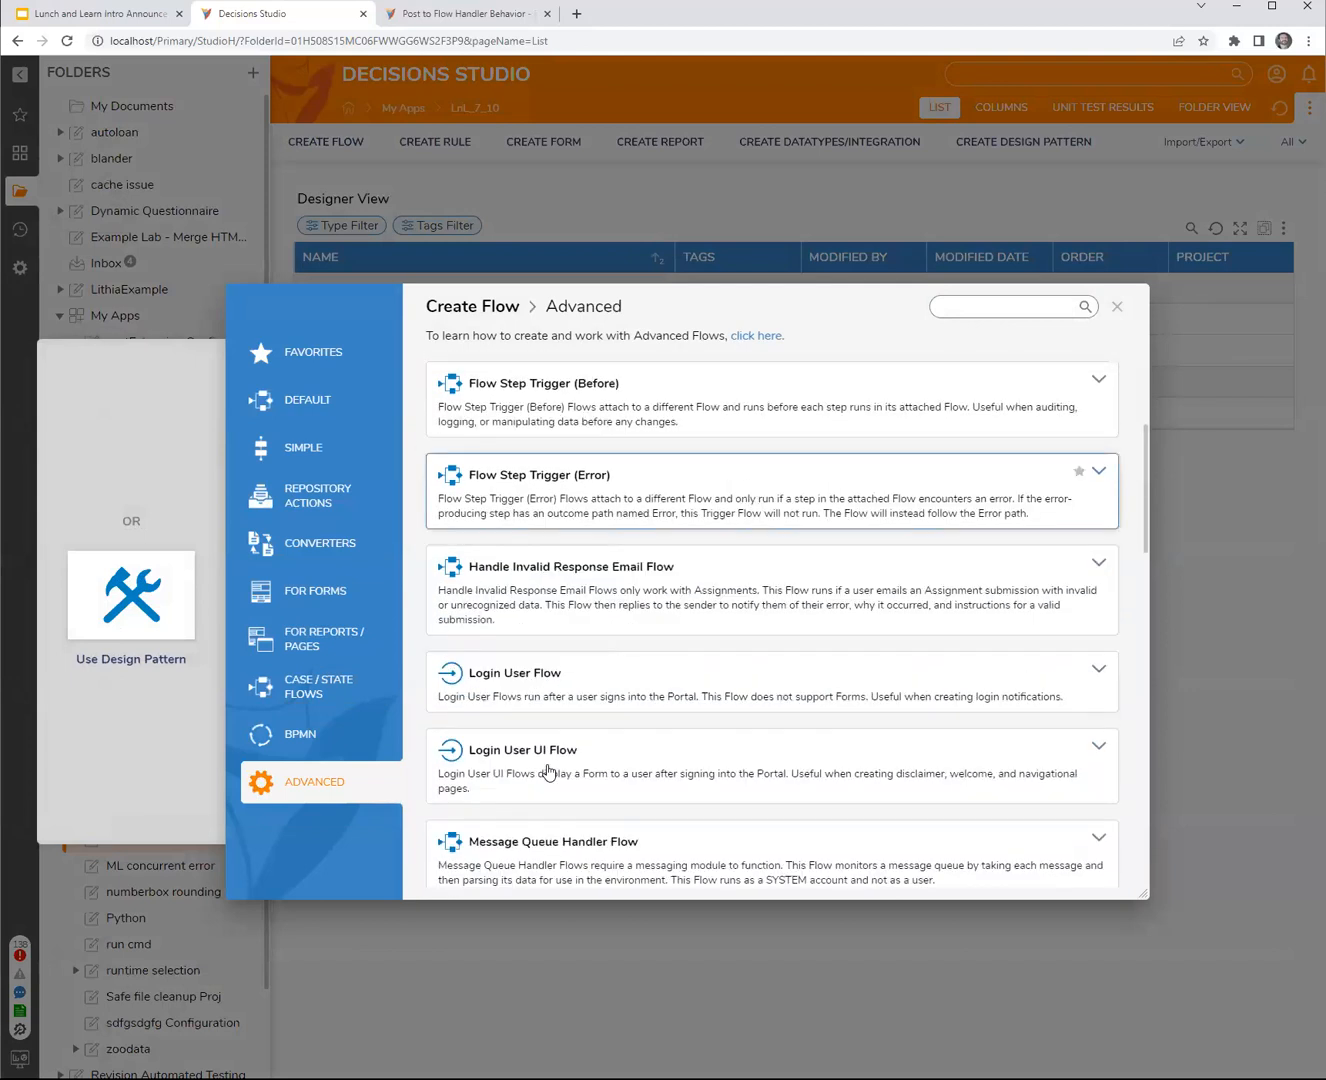
scroll(548, 772, down, 2)
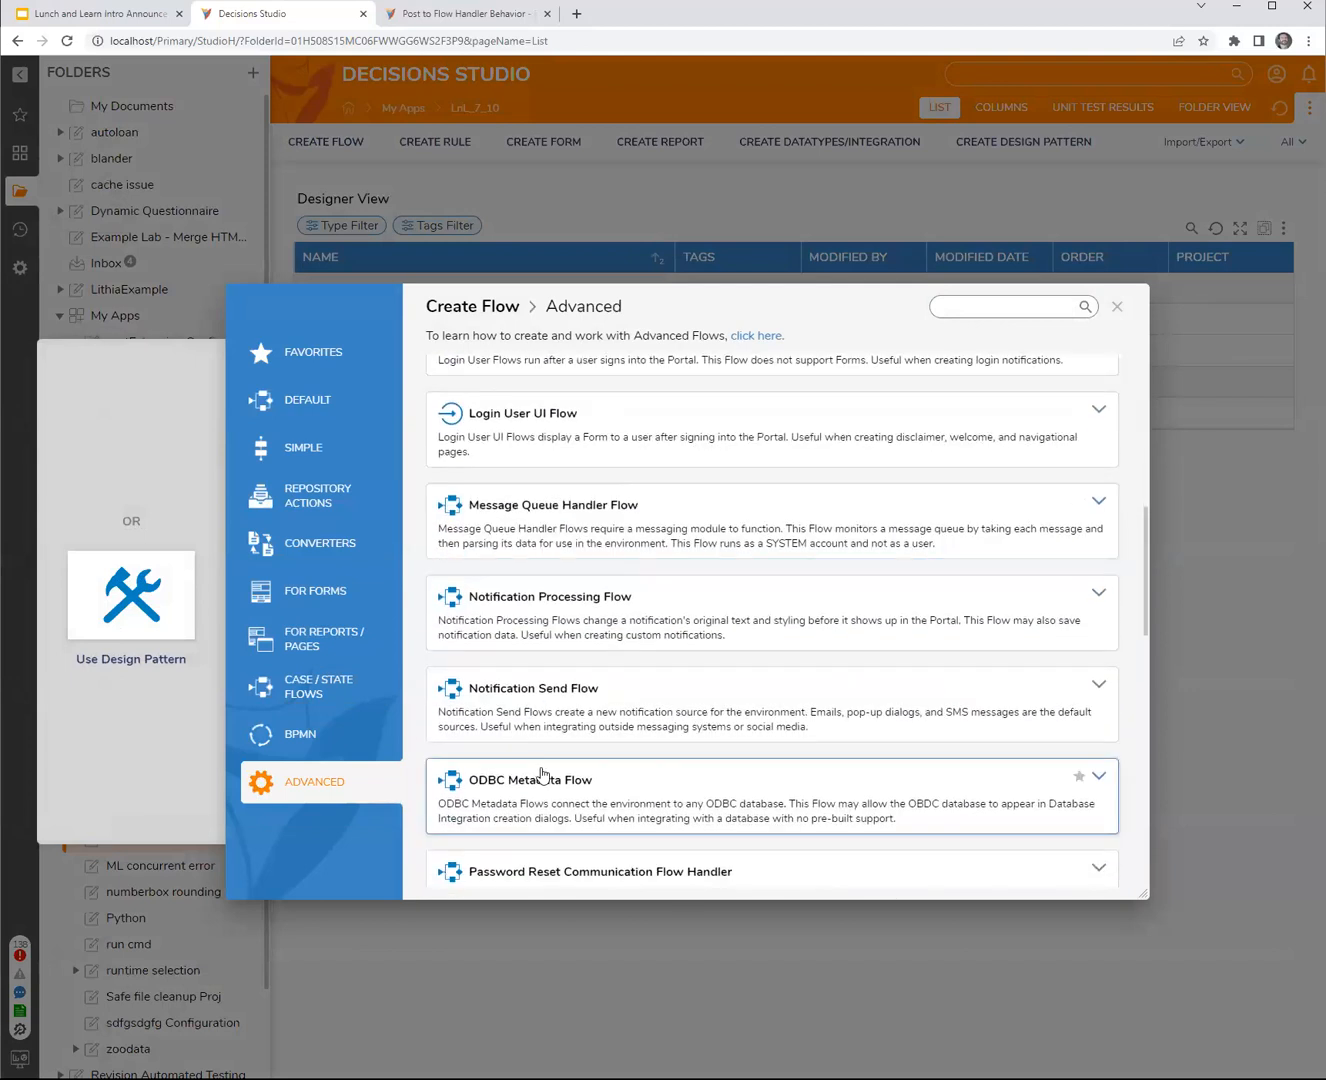
scroll(545, 772, down, 2)
scroll(542, 774, down, 1)
click(542, 770)
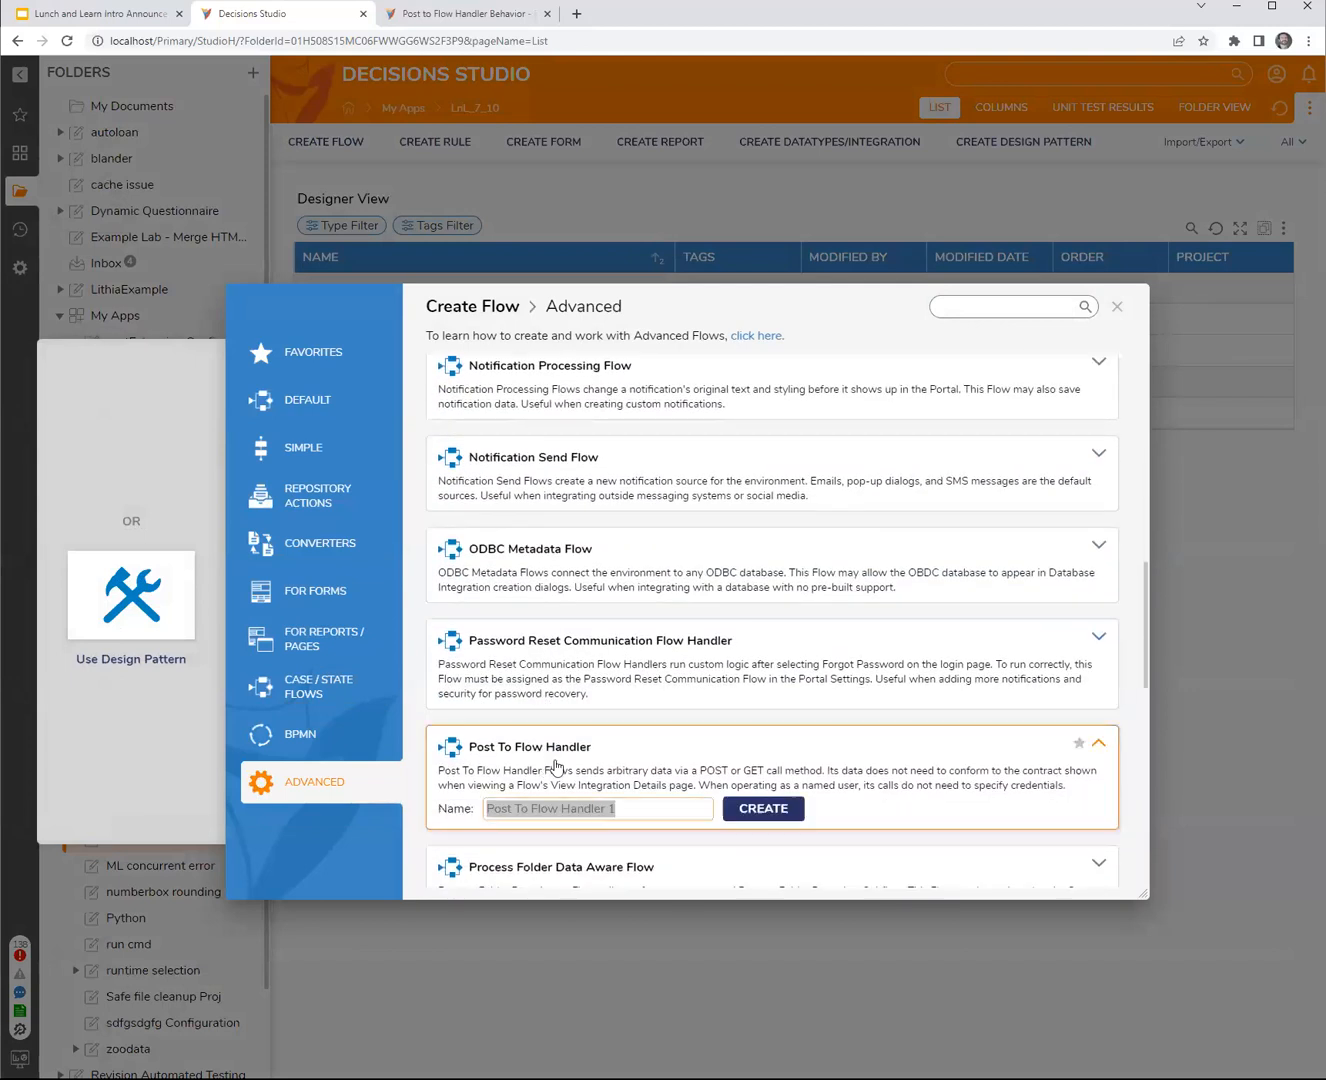
click(764, 808)
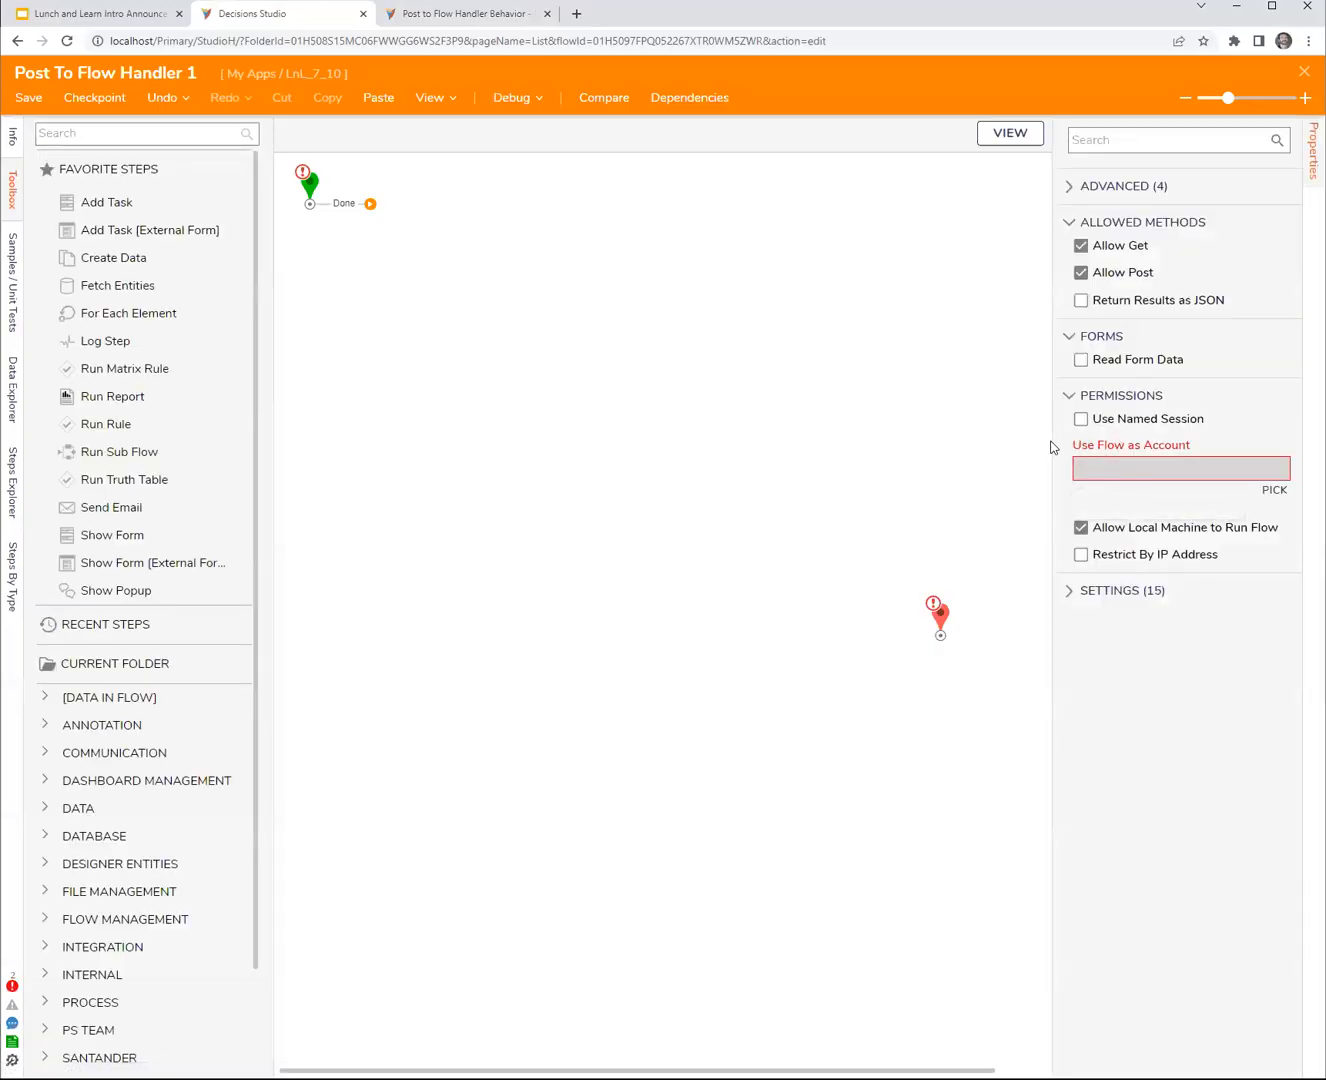
- Move the end step closer to the start step, roughly level with it on the canvas
drag(1048, 438, 977, 438)
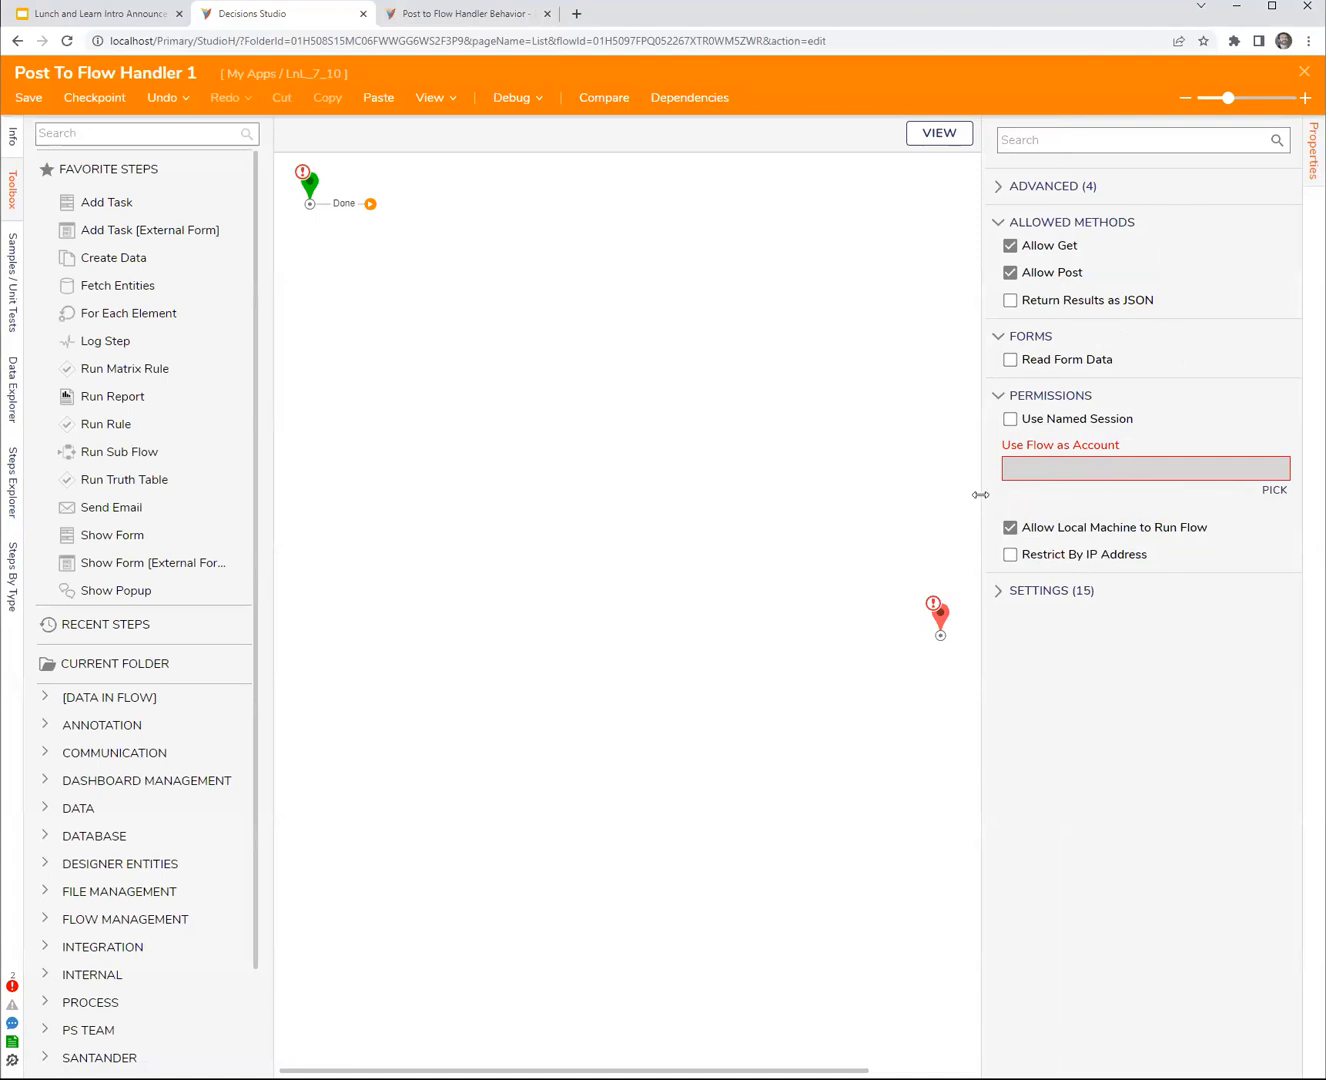
drag(982, 501, 986, 504)
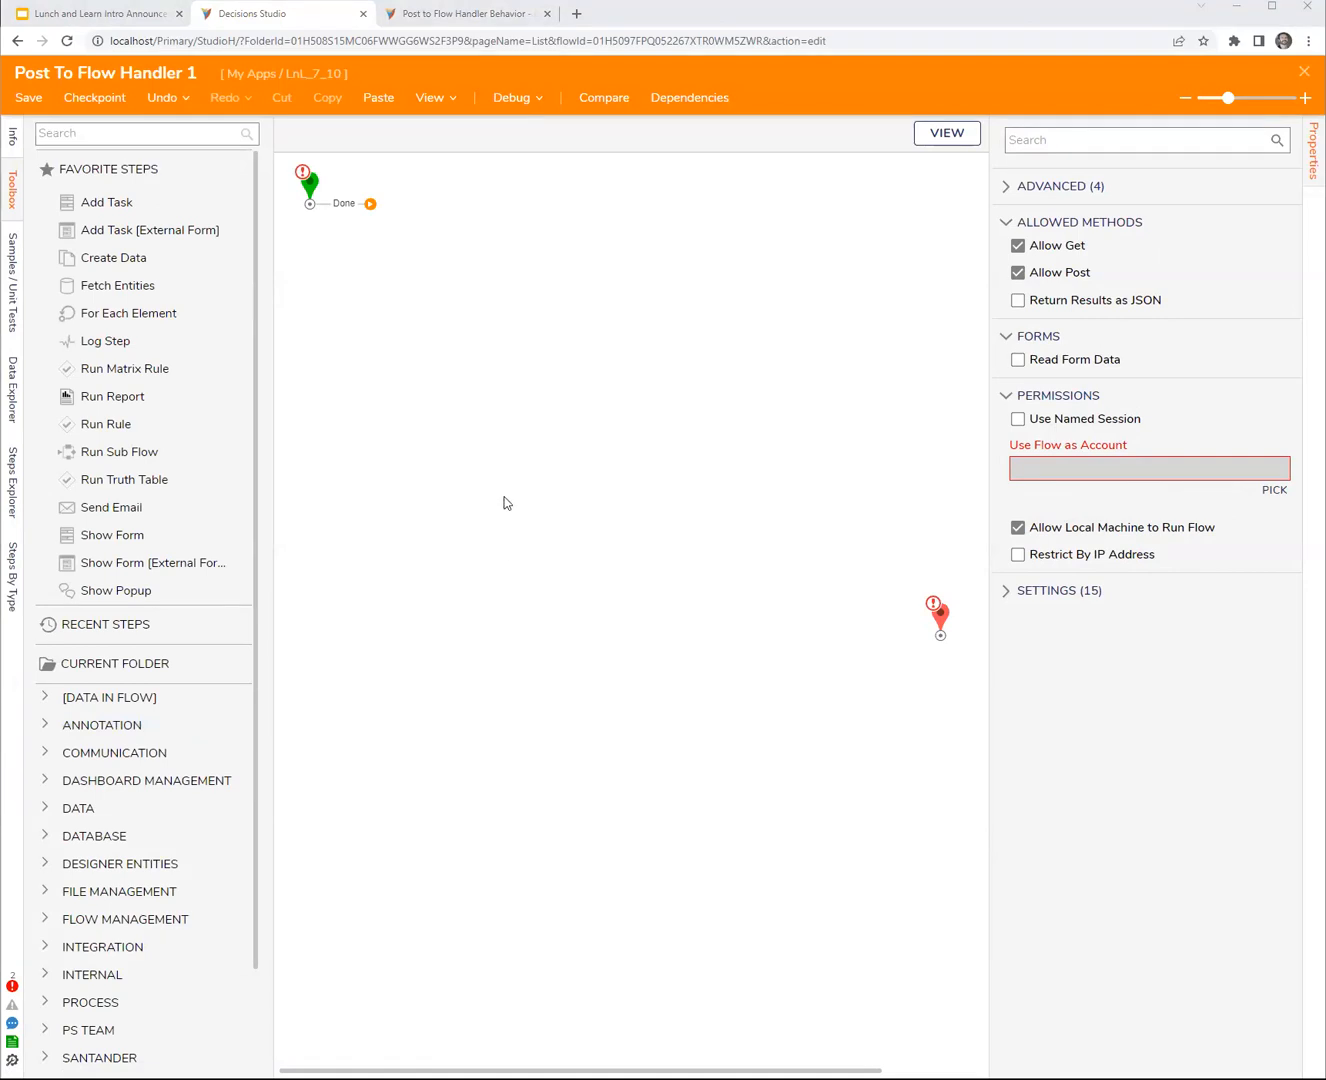
drag(309, 191, 309, 210)
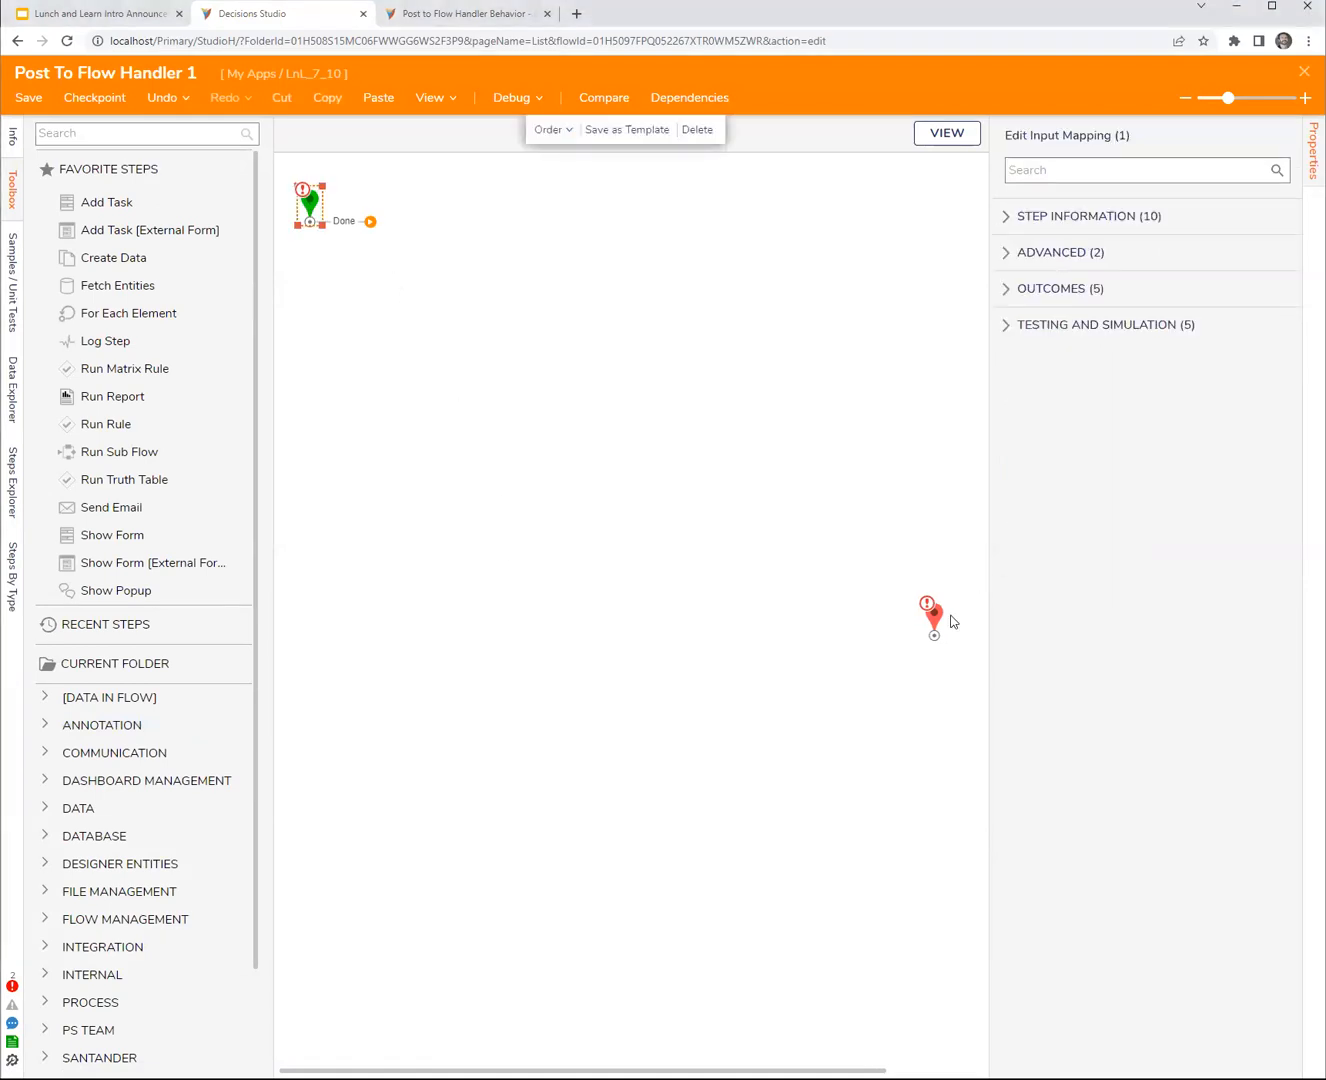
drag(940, 616, 765, 297)
scroll(405, 328, up, 7)
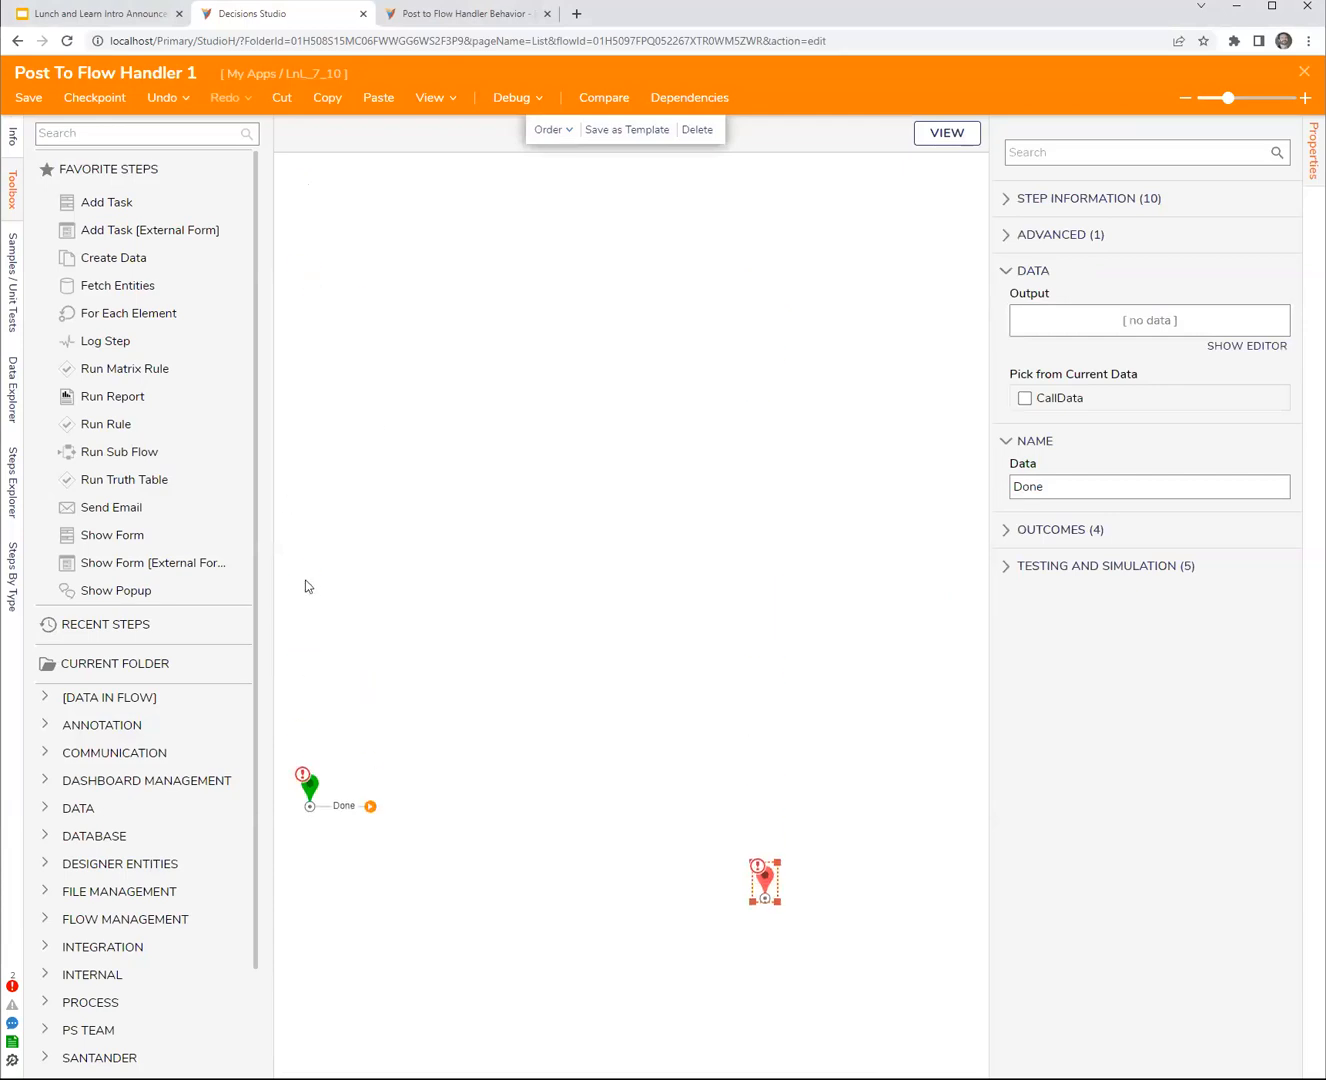
scroll(306, 582, down, 4)
drag(368, 500, 456, 538)
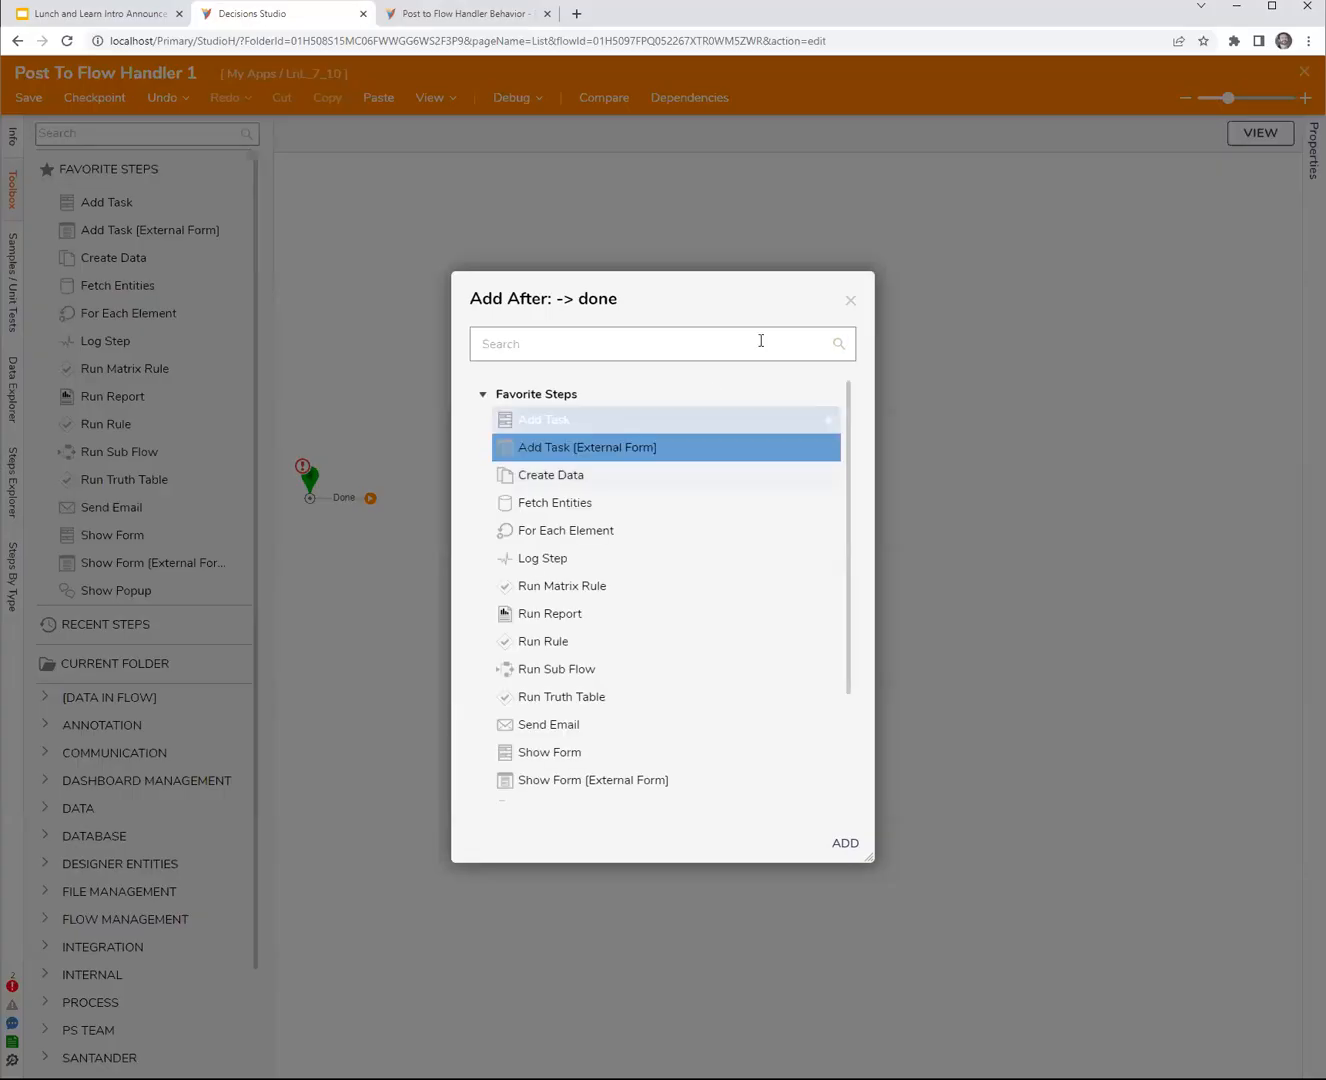
click(845, 302)
drag(769, 581, 805, 496)
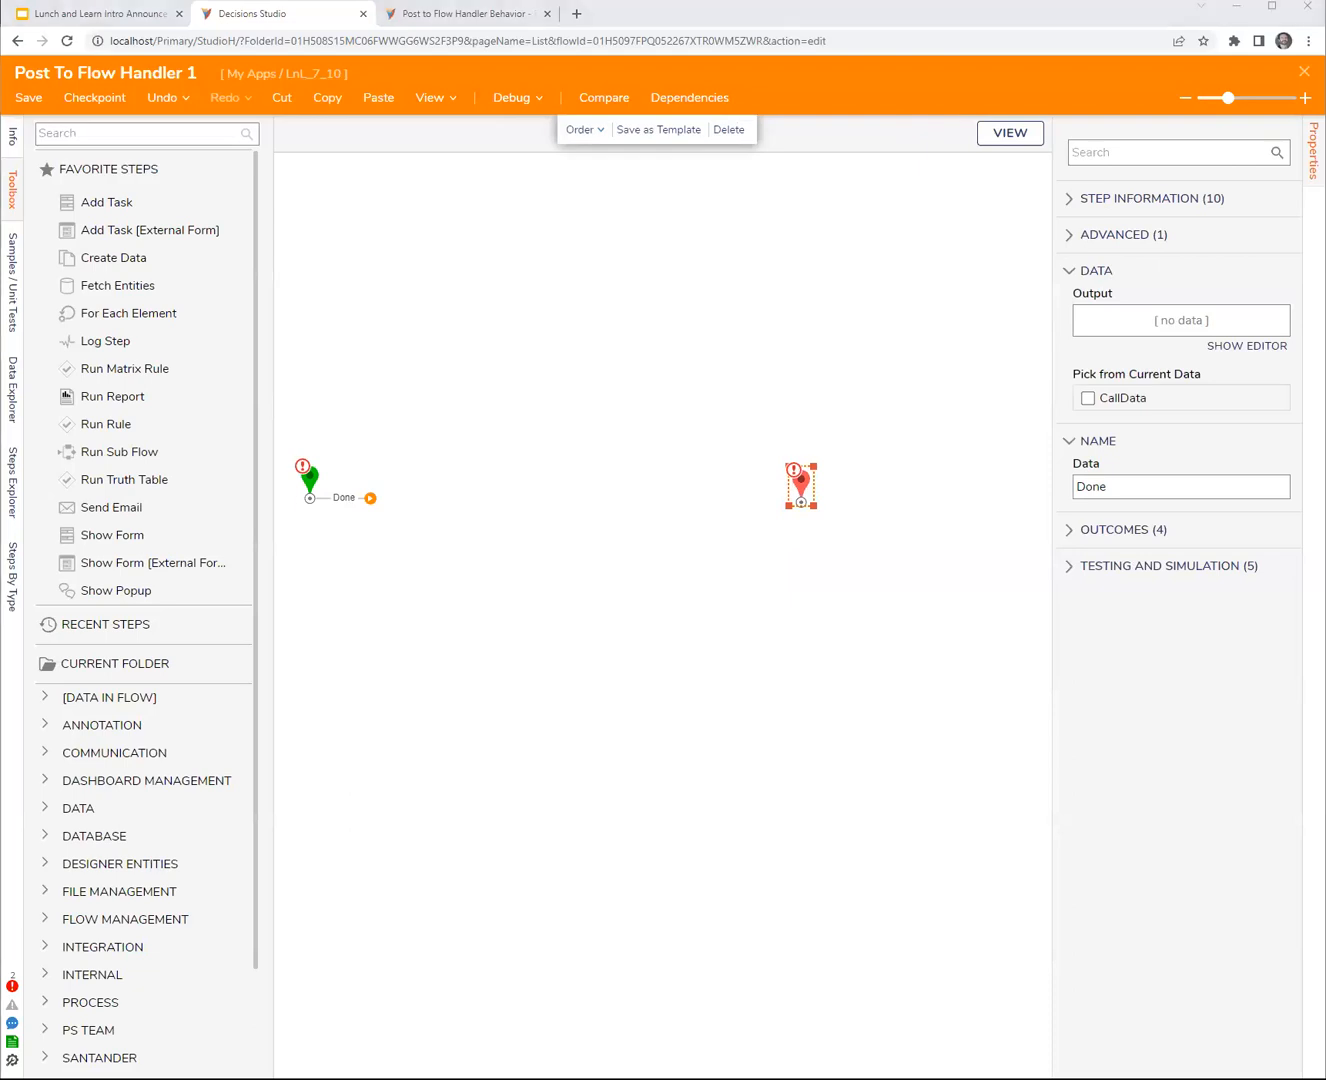
- Expand CallData in the Data Explorer and examine its fields, including the contents of QueryString
click(55, 199)
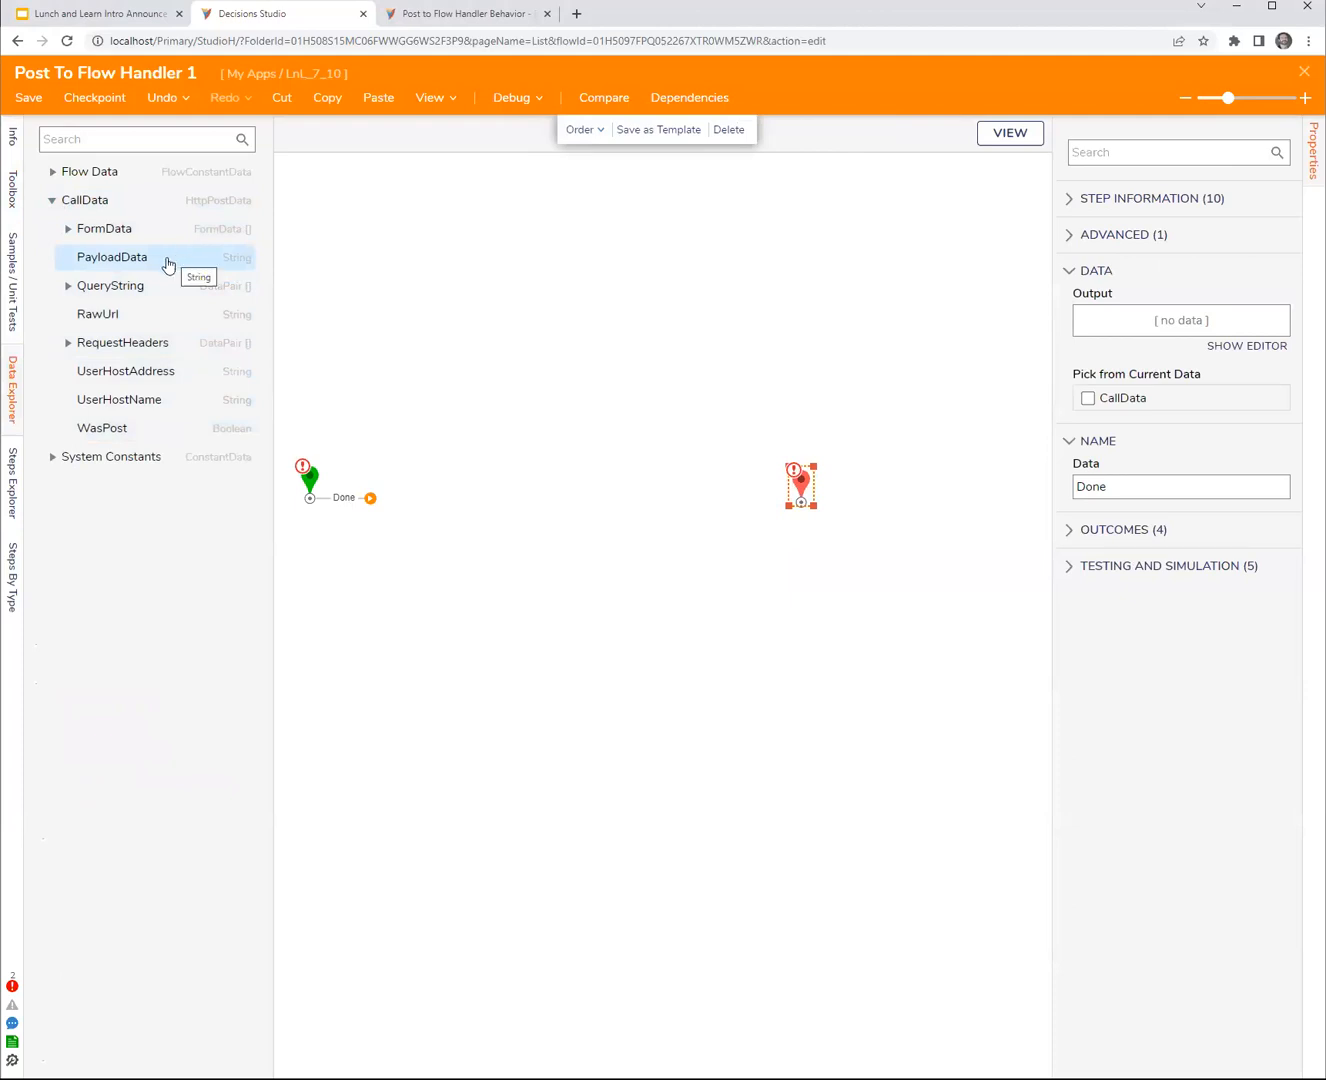
click(69, 288)
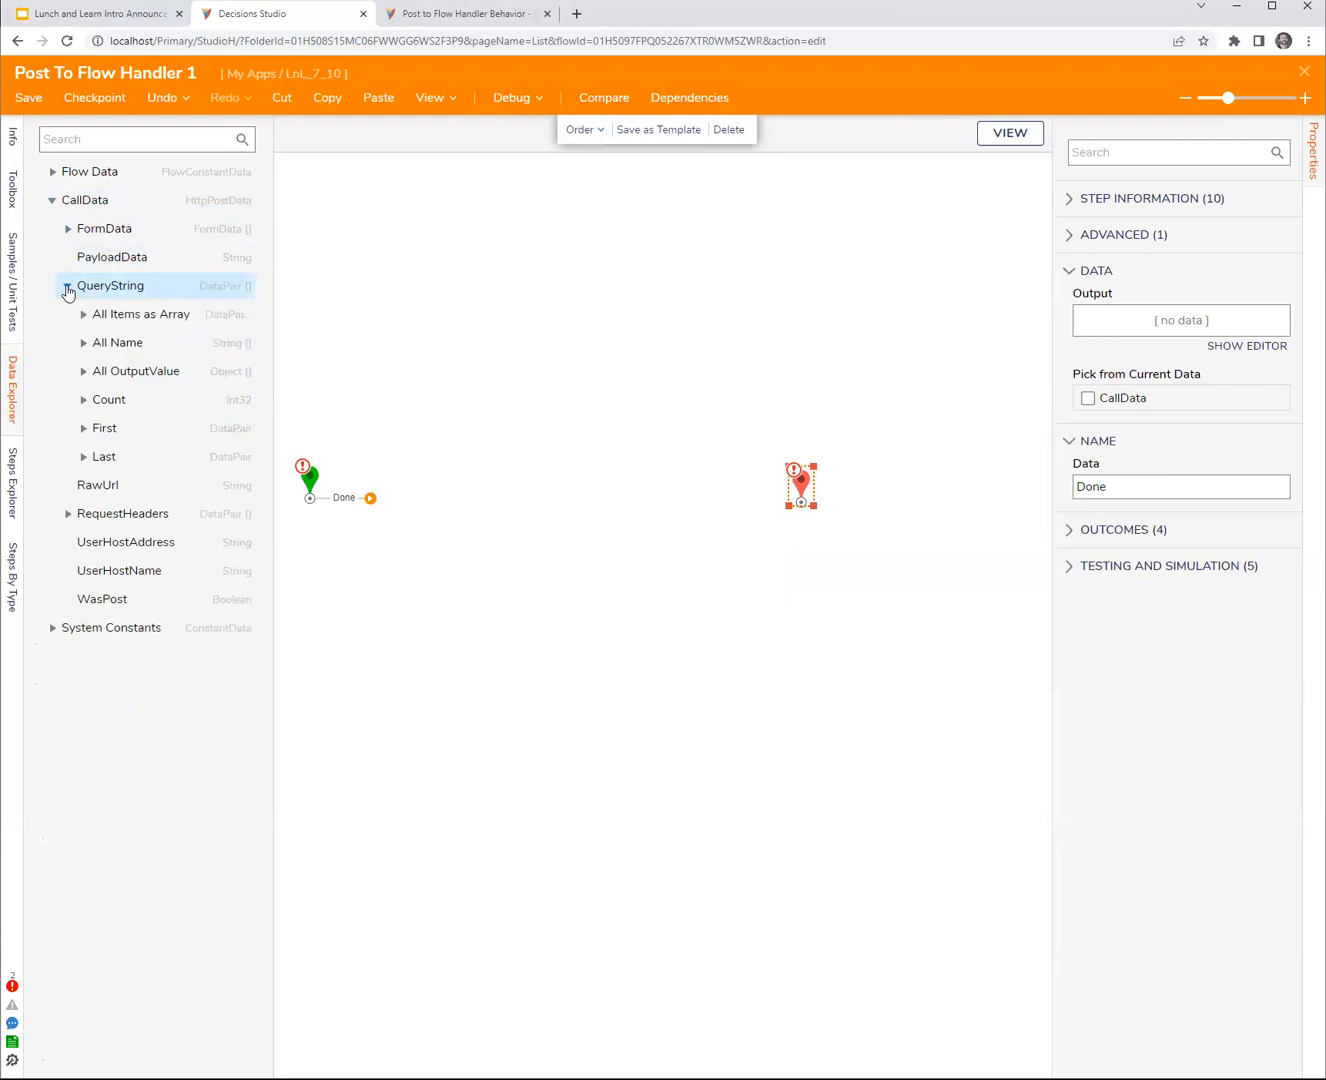
click(68, 289)
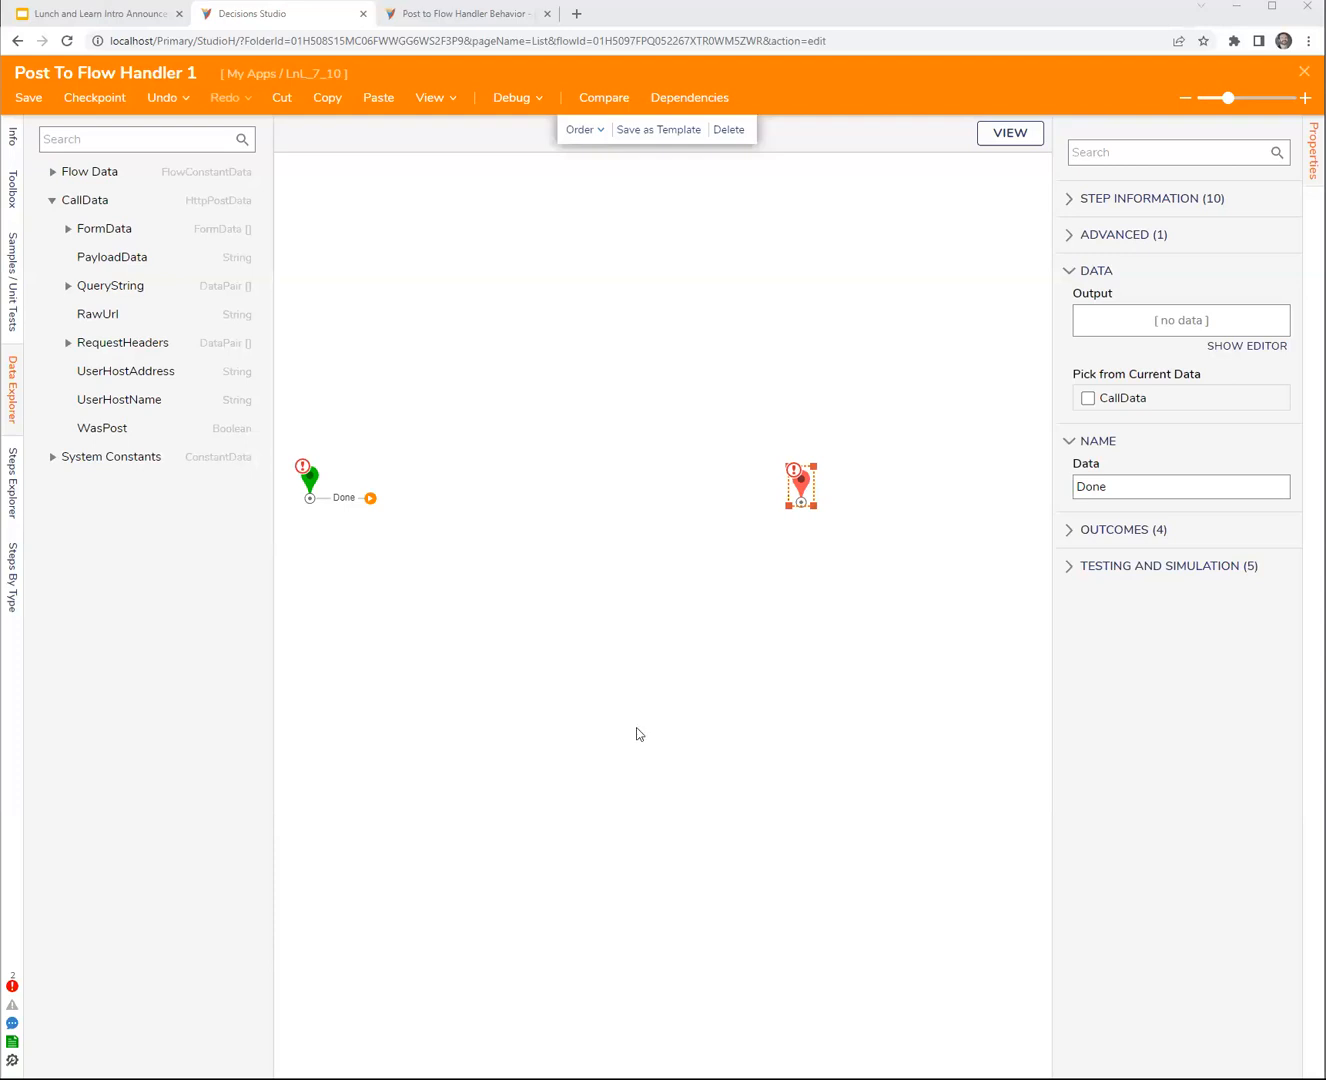
- Find the Throw APIException step by searching "api", place it on the canvas, and connect the start step's Done outcome to it
drag(804, 487, 792, 488)
click(175, 132)
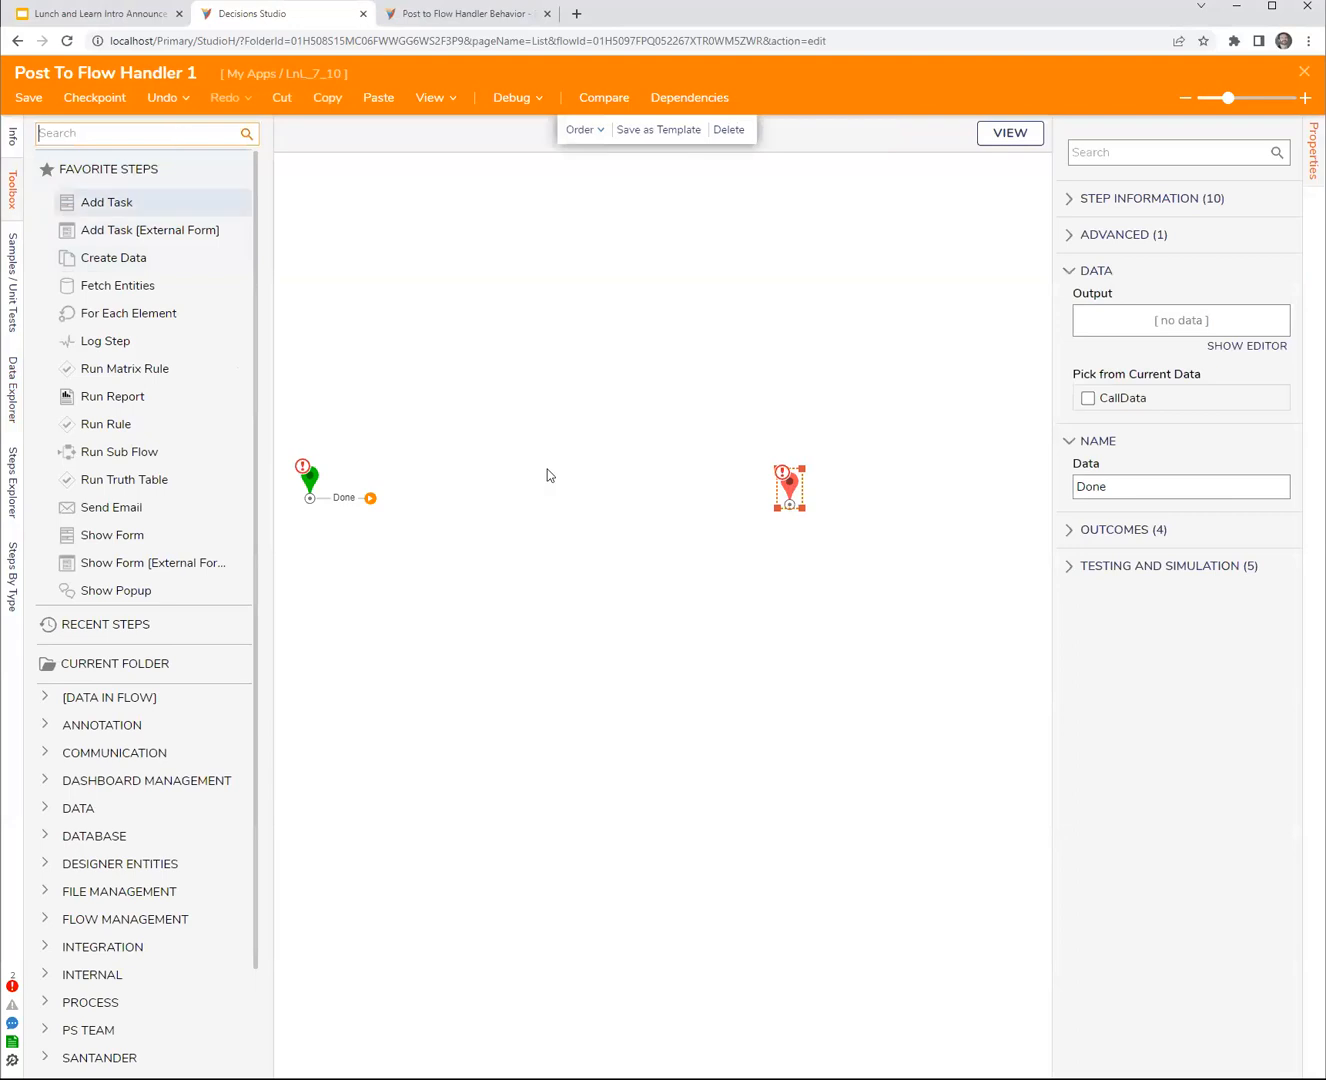
text(api)
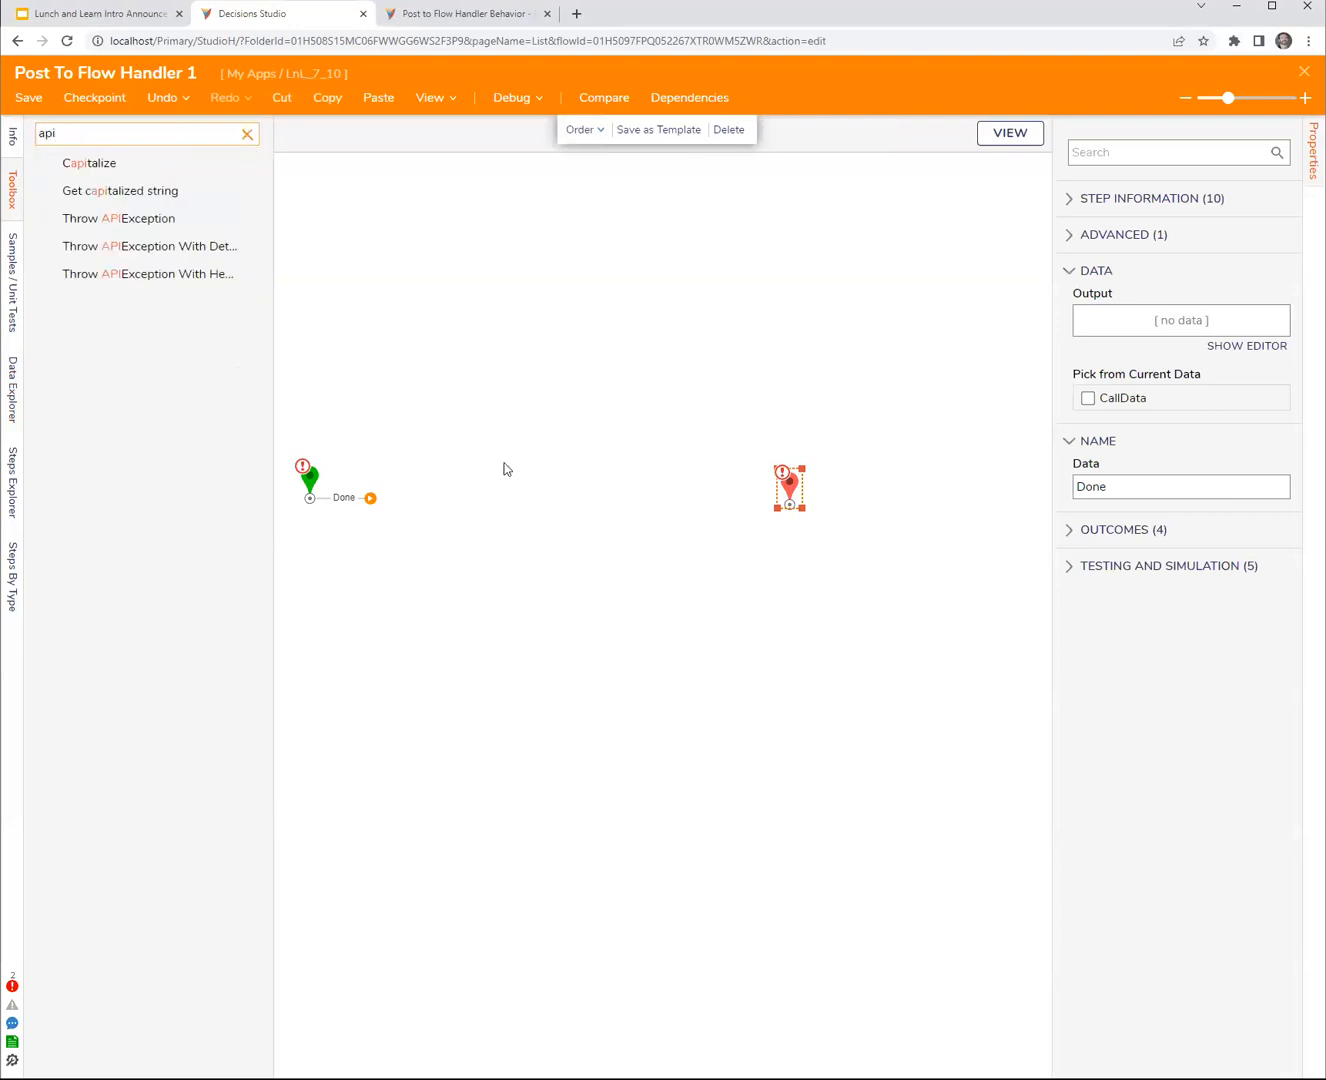
drag(133, 218, 660, 620)
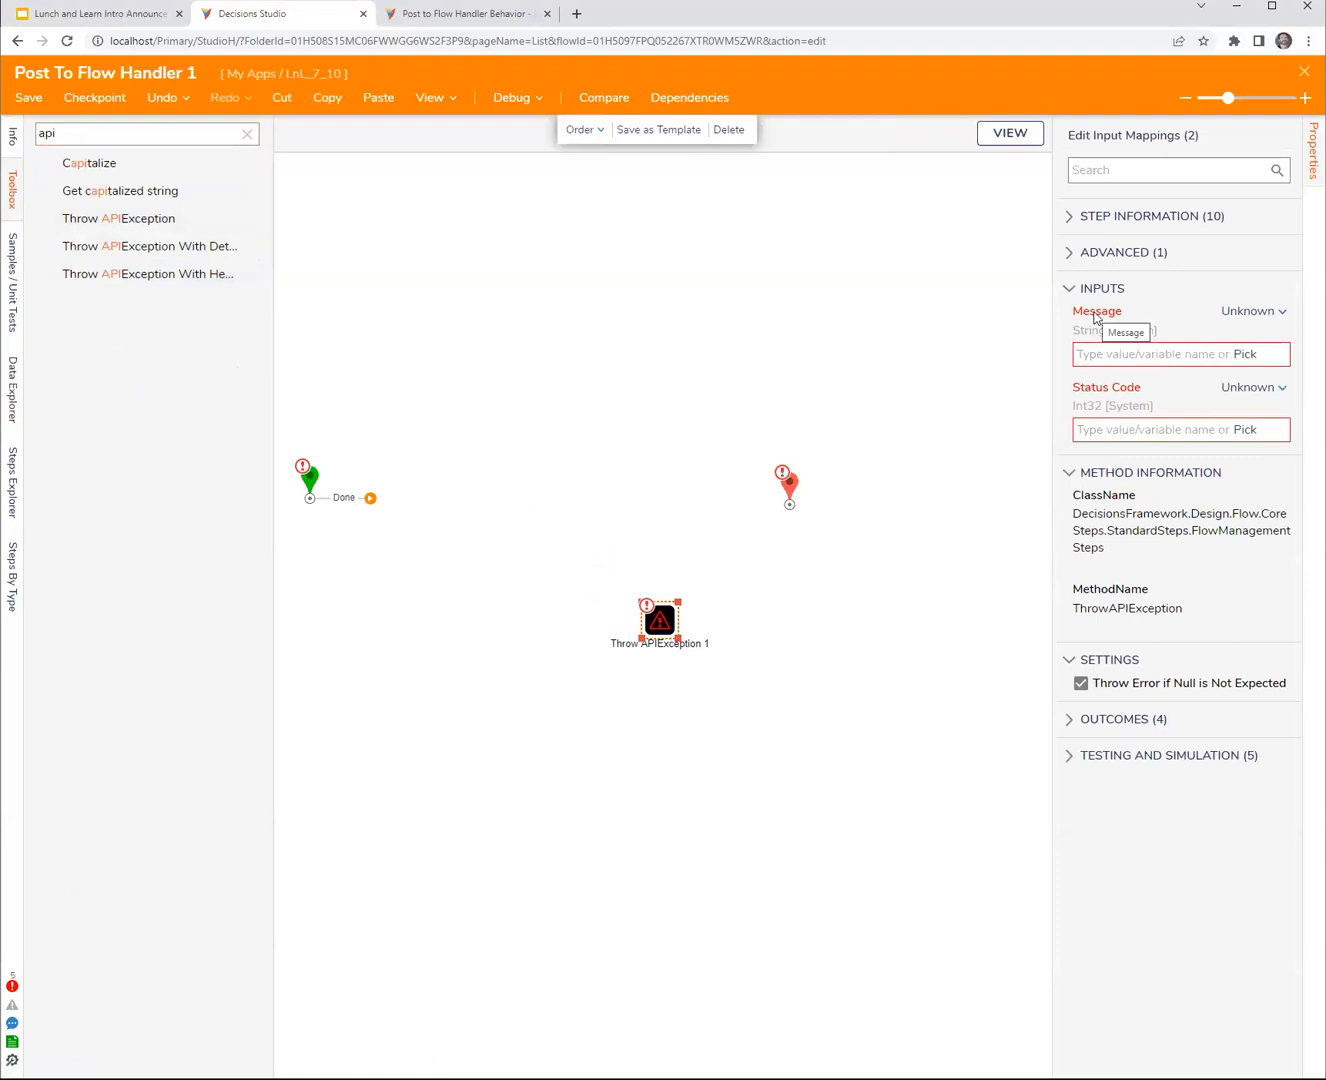
drag(661, 634, 675, 592)
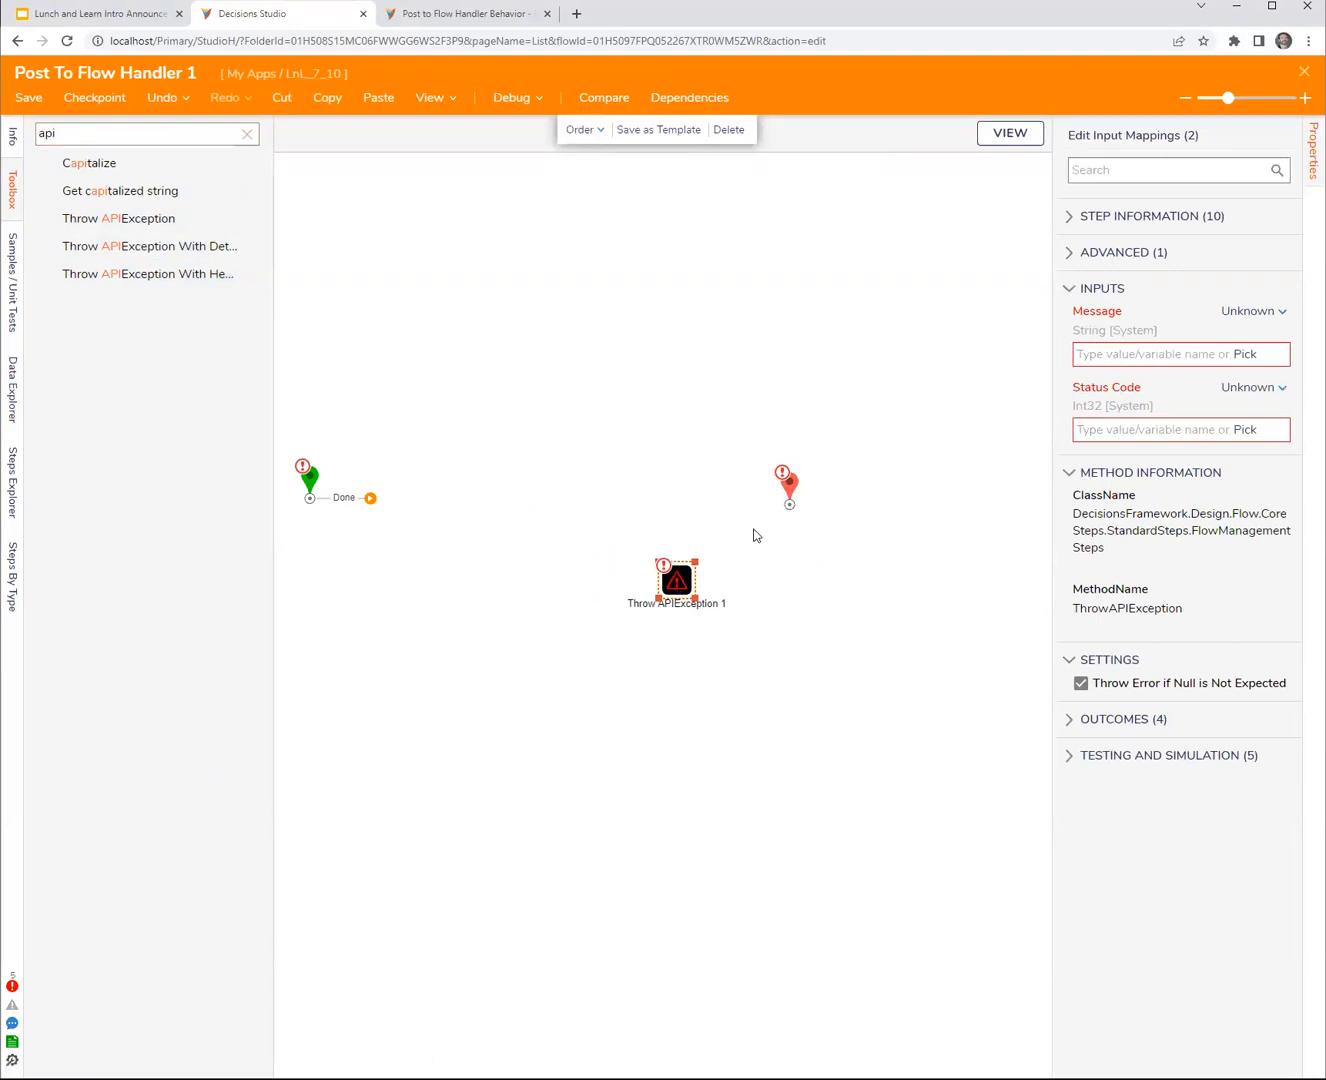
click(345, 495)
drag(558, 574, 672, 582)
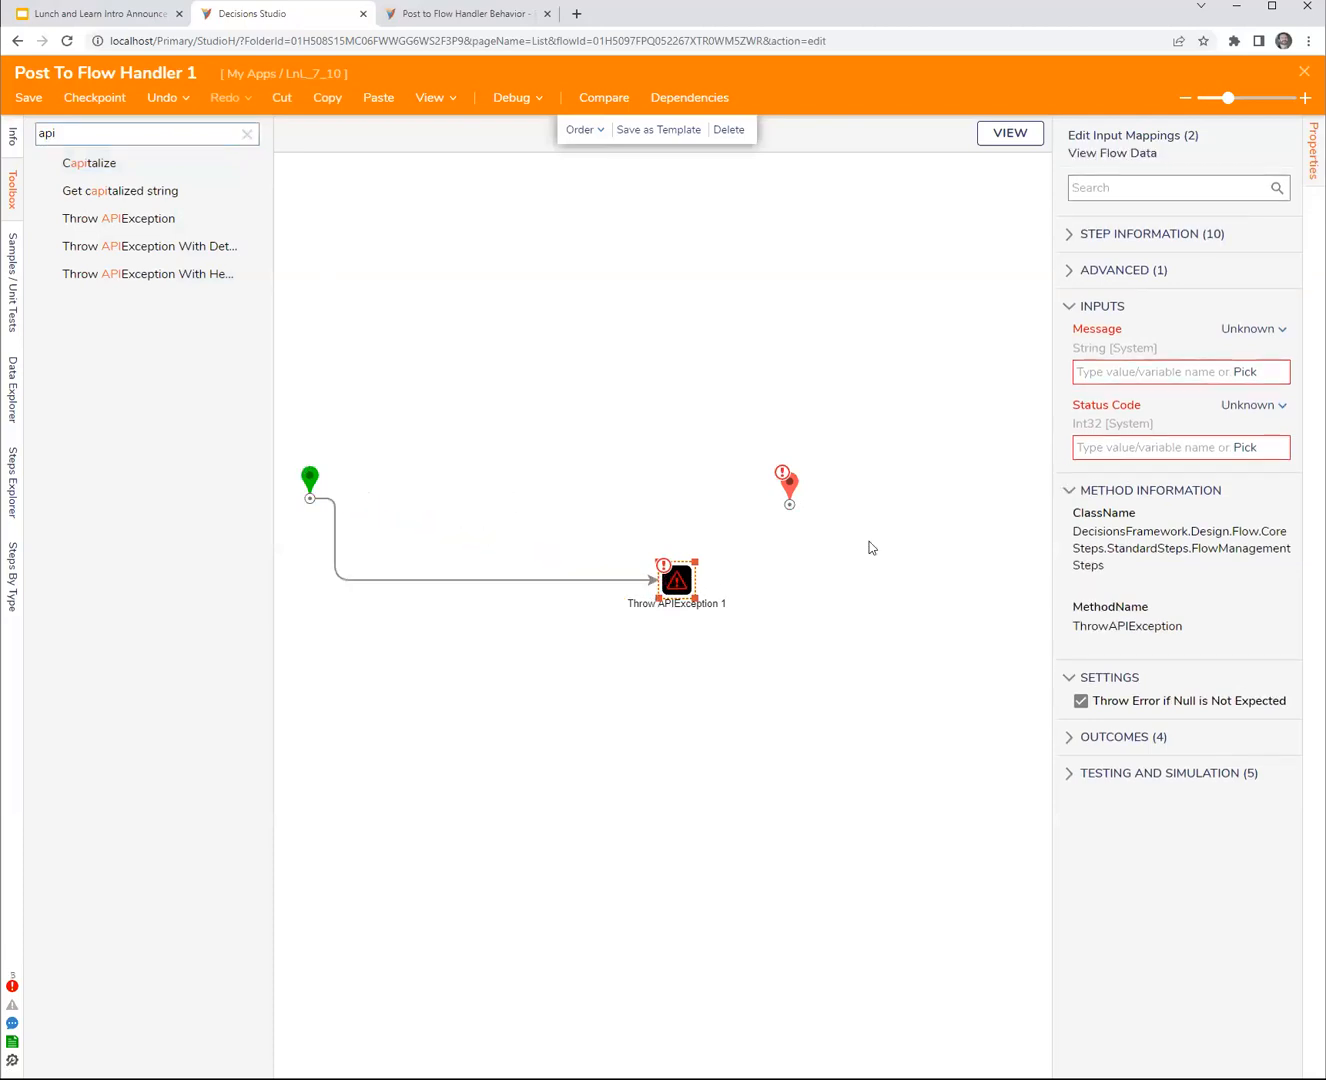
- Set the exception step's Status Code to constant 506 and its Message to constant "asdfsadf"
click(1246, 406)
click(1125, 347)
click(1136, 441)
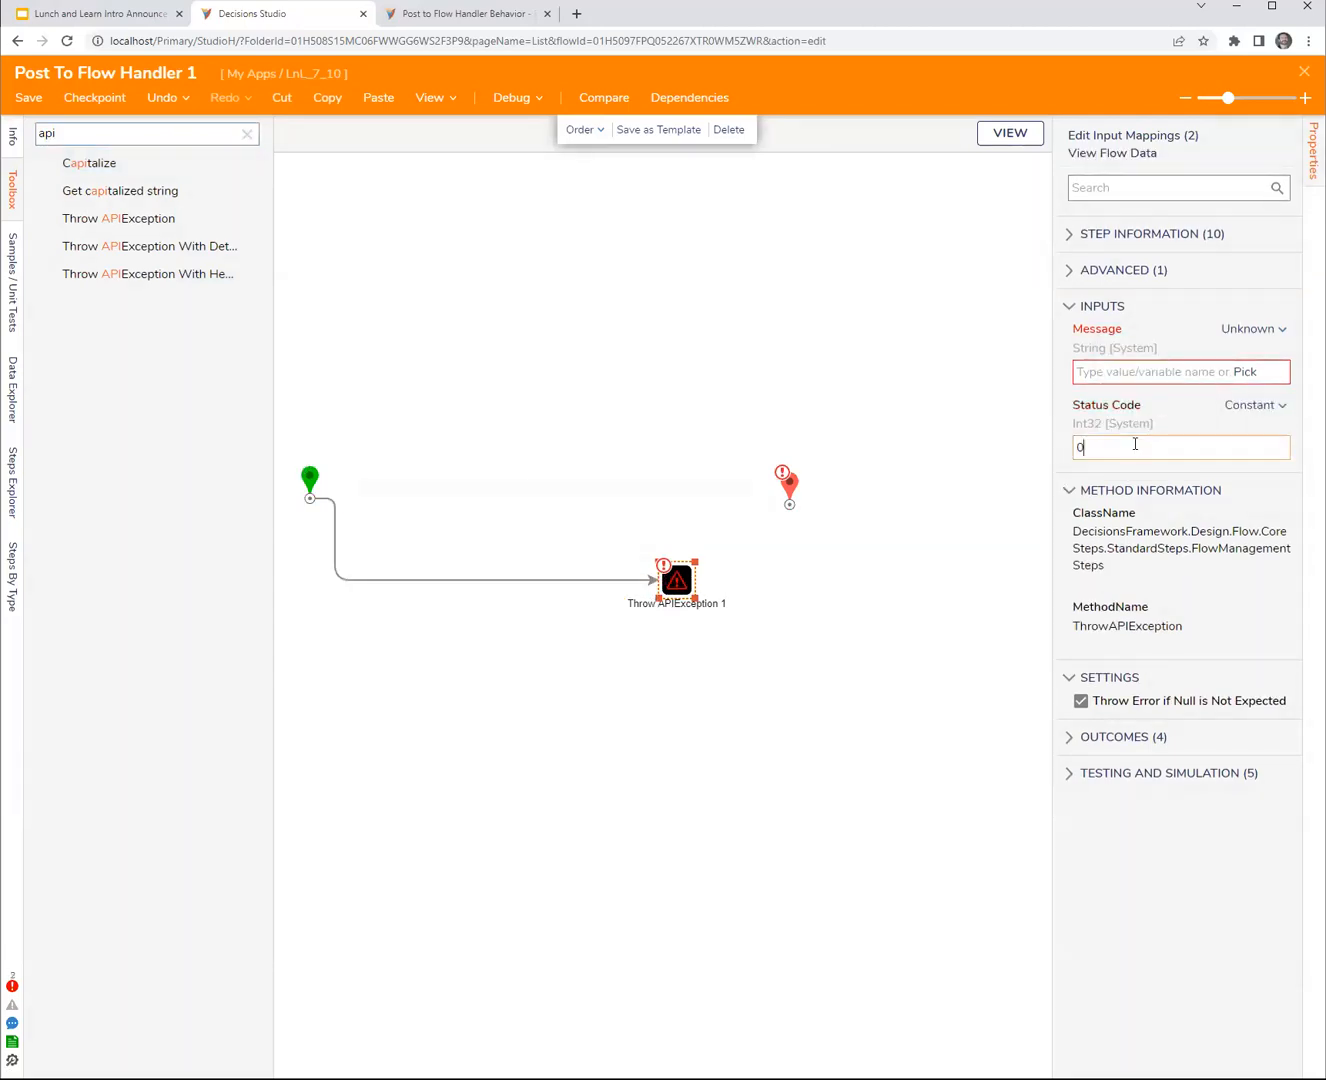
key(BackSpace)
text(506)
click(1265, 329)
click(1140, 246)
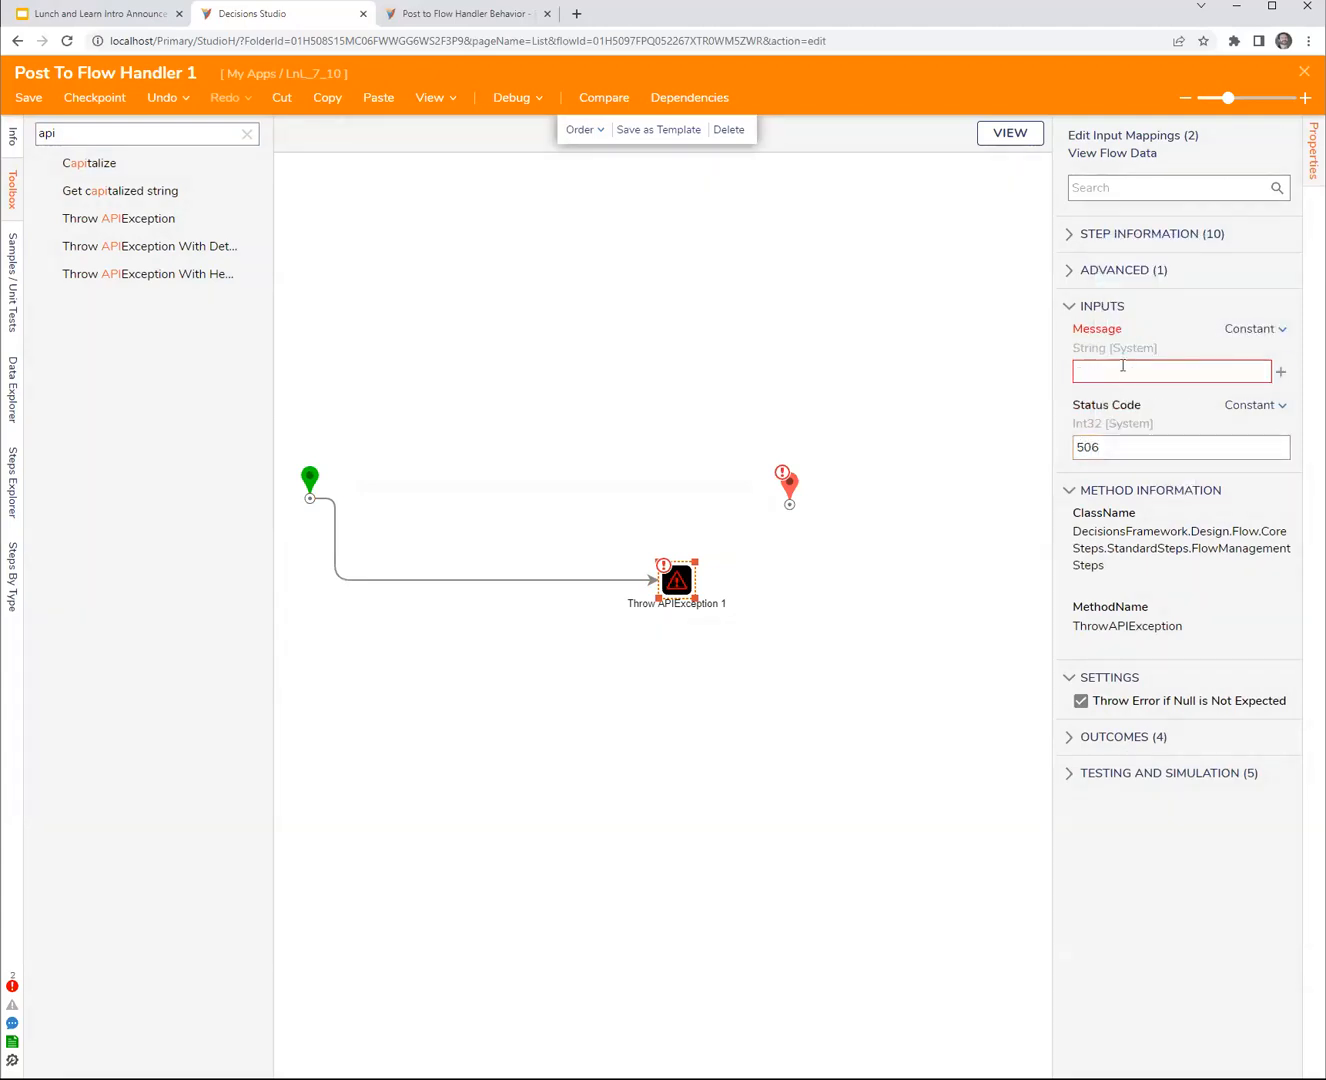
click(1122, 368)
text(asdfsadf)
- Save the Post To Flow Handler 1 flow without notes and view its integration details page
click(775, 317)
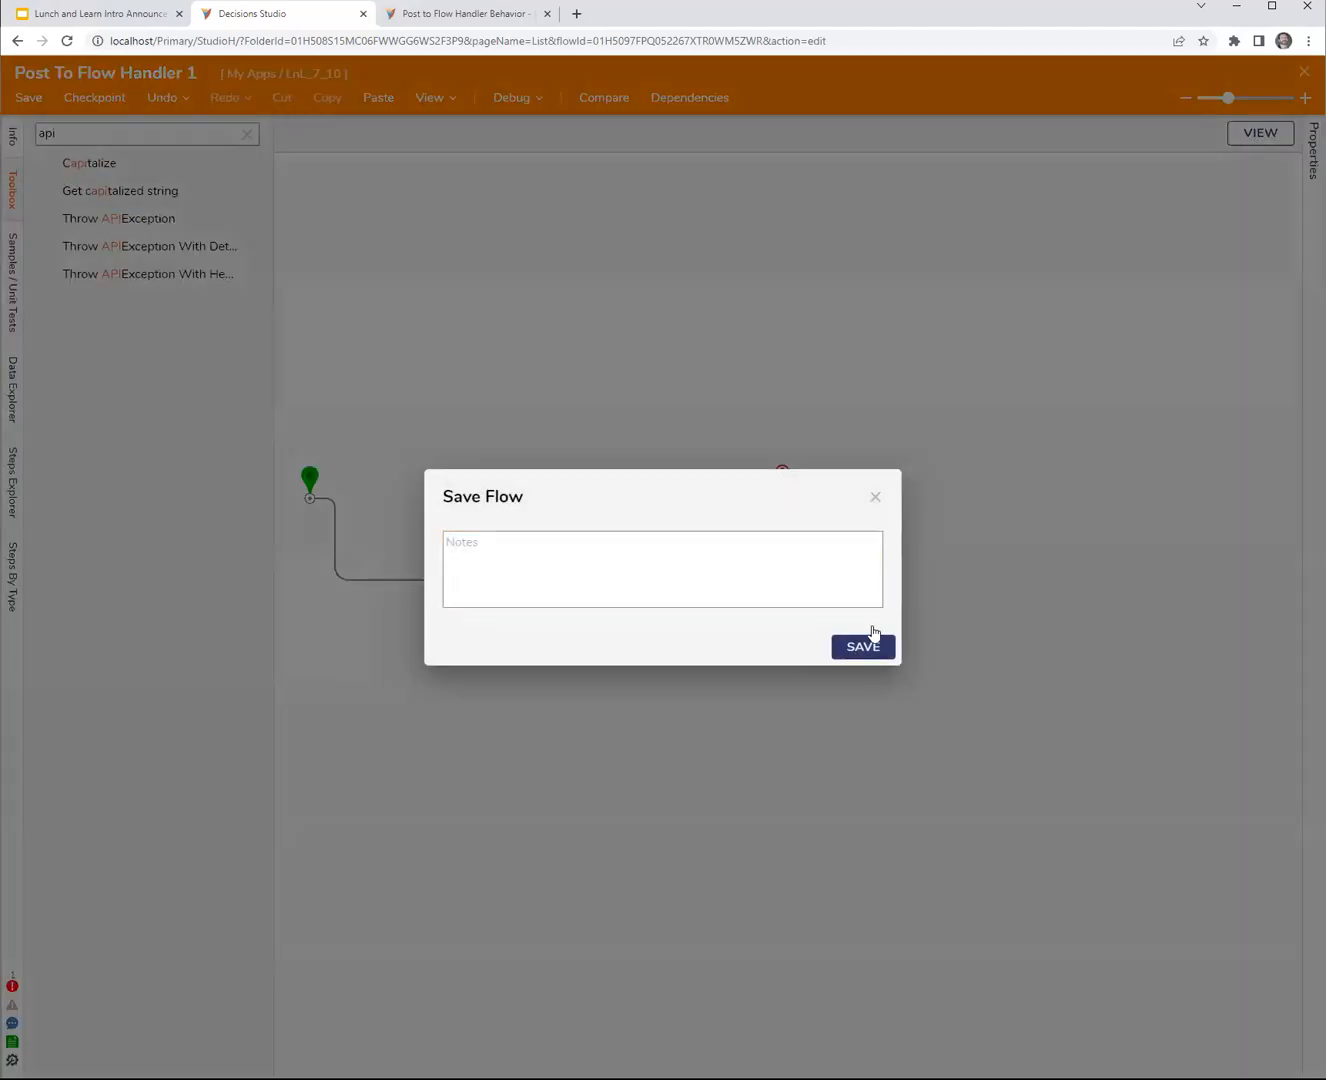
click(866, 643)
click(1257, 136)
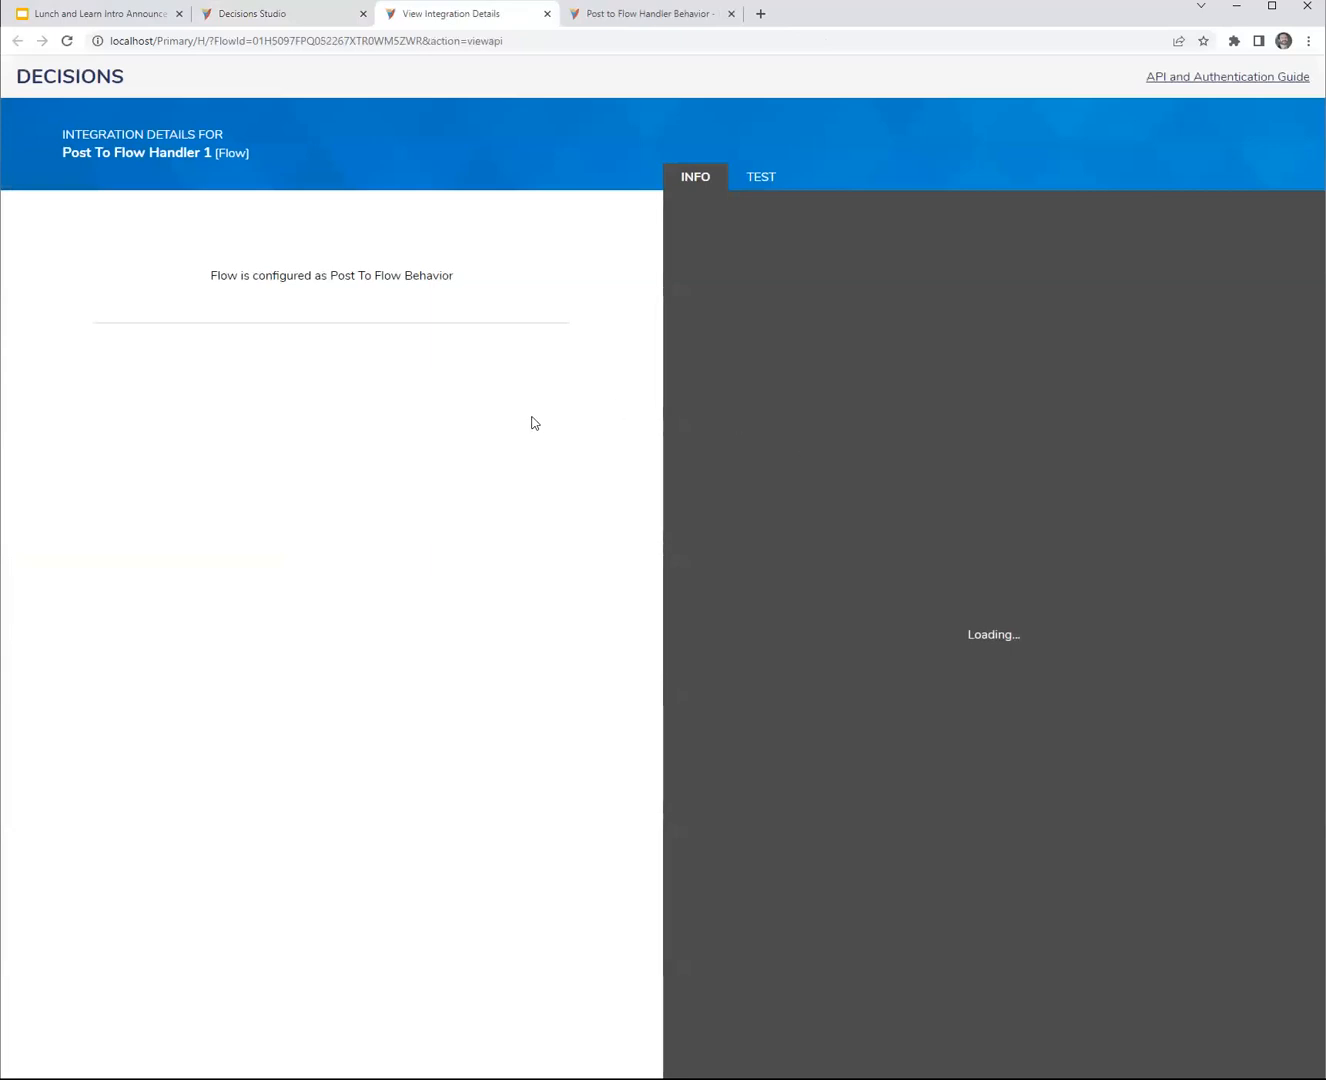
click(290, 20)
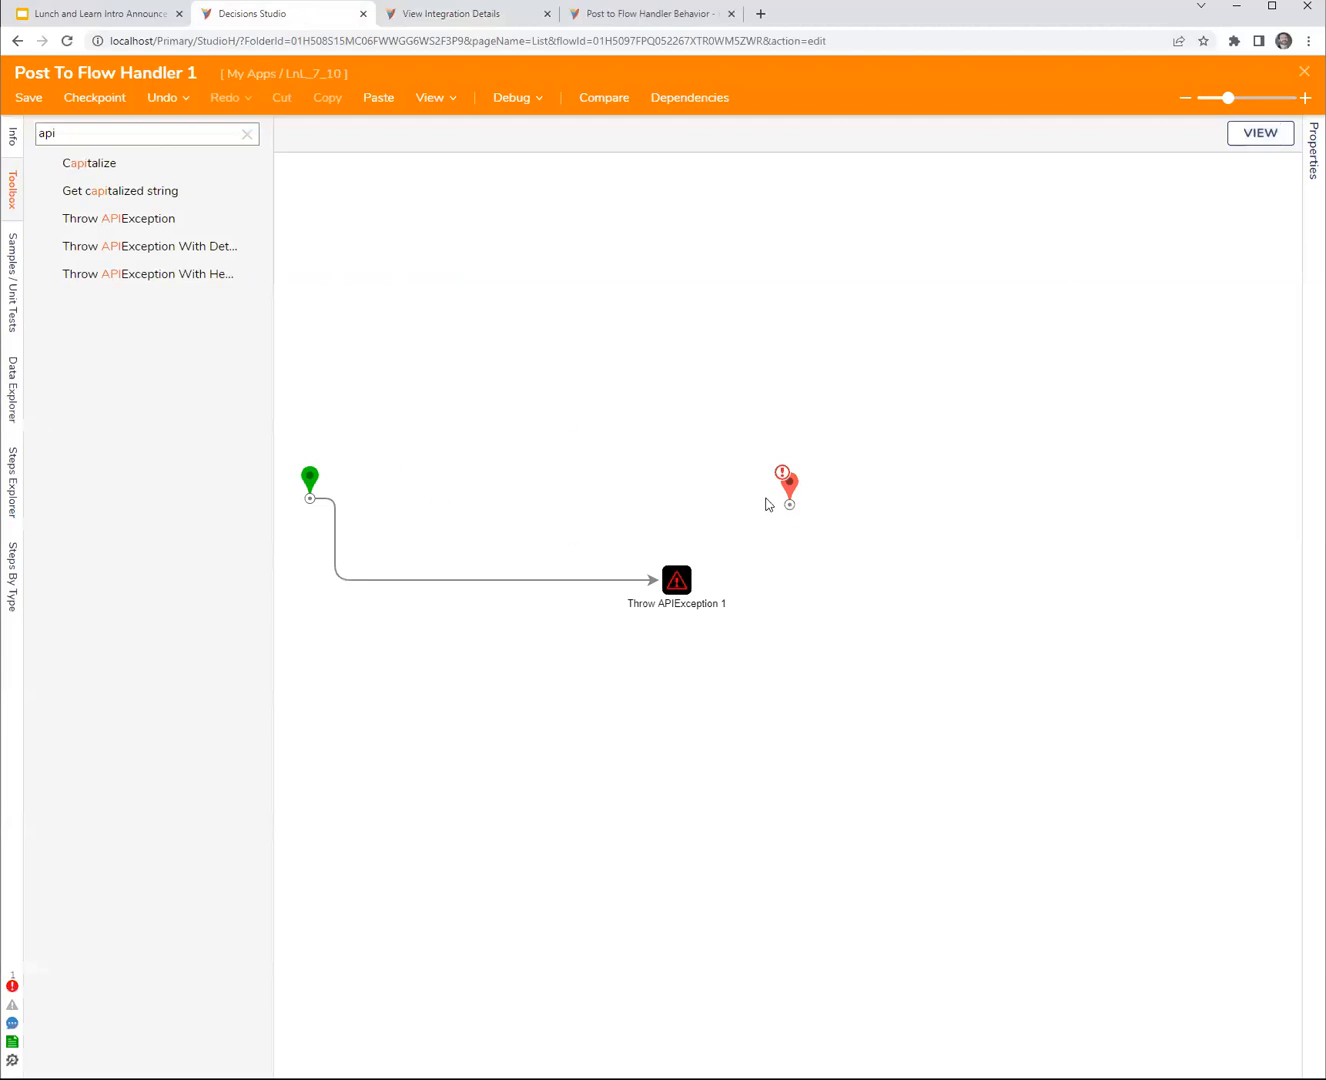
click(468, 14)
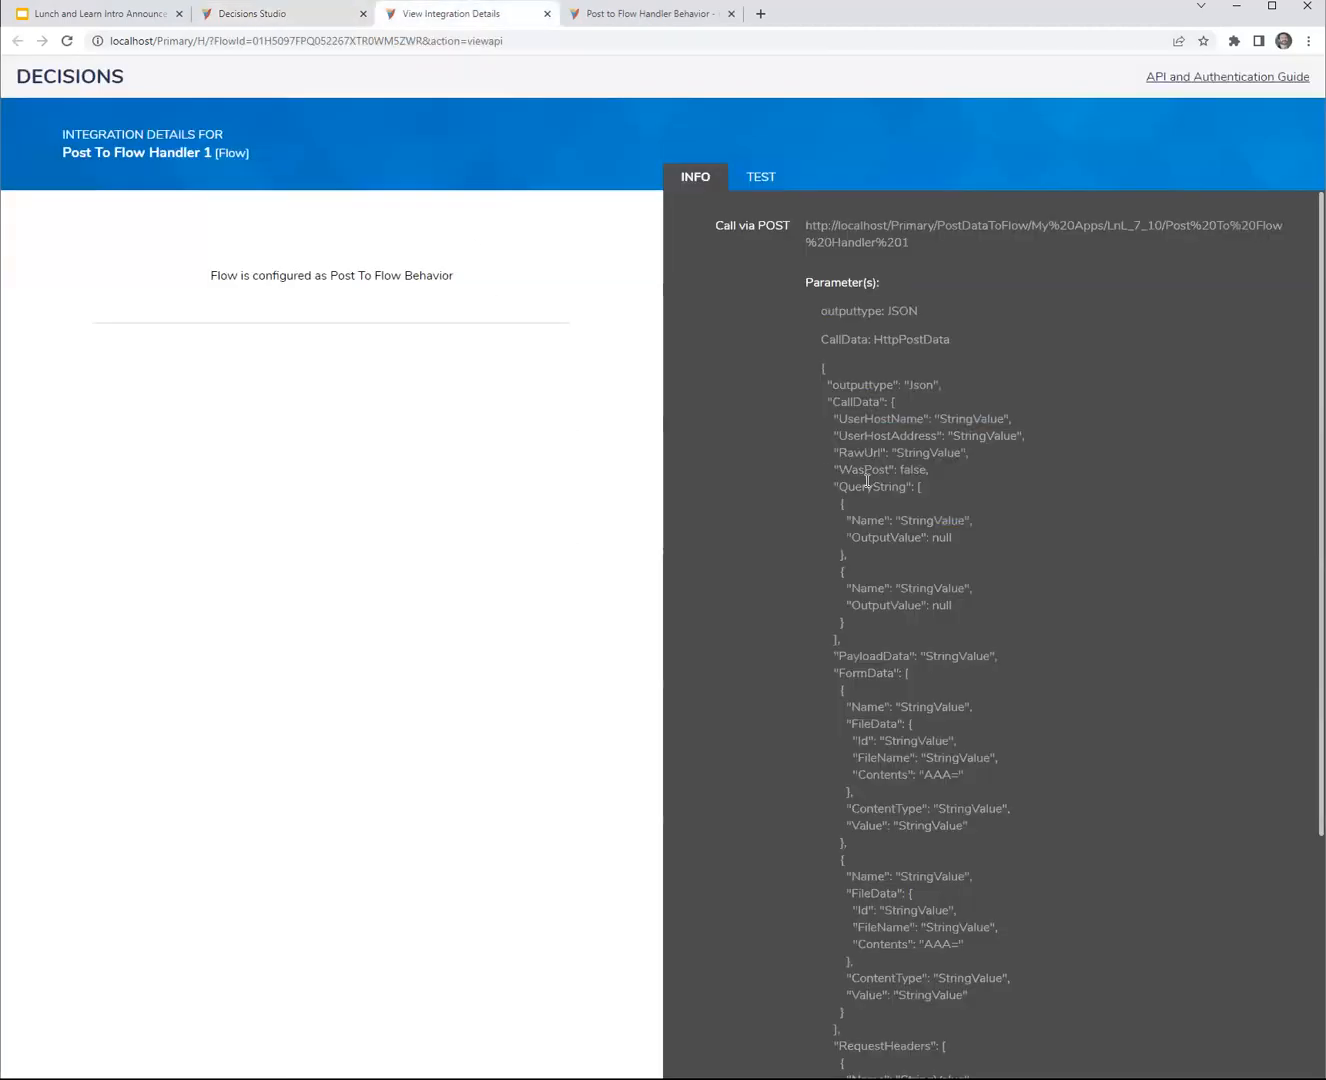
- Copy the flow's Call via POST URL from the integration details and load it in a new browser tab
triple_click(927, 237)
key(ctrl+c)
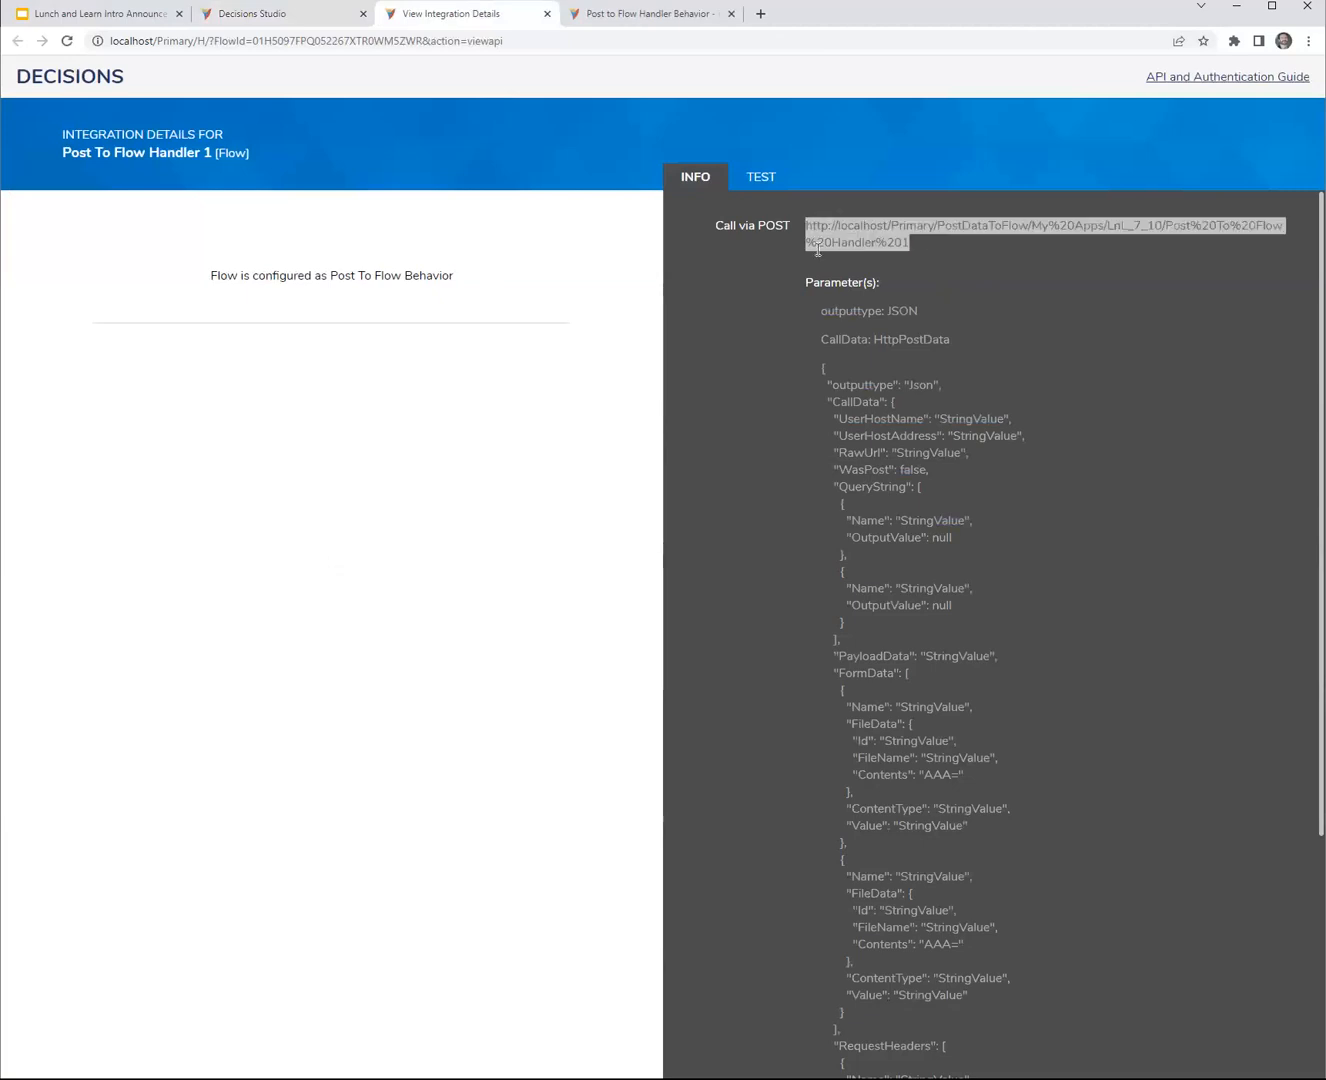
click(761, 13)
key(ctrl+v)
key(Return)
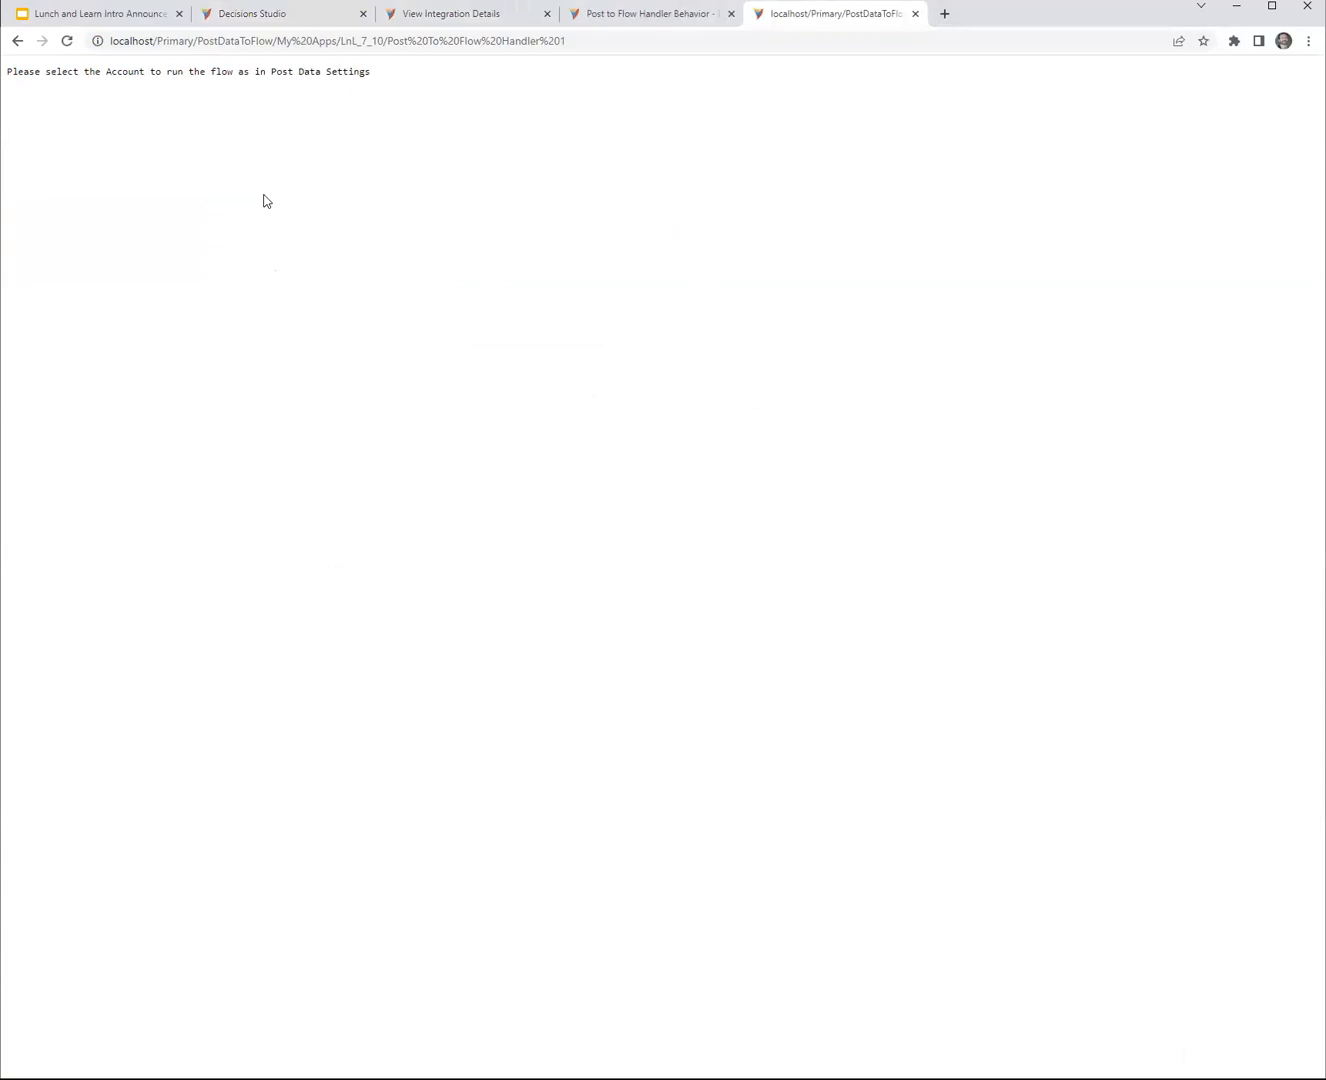
- Pick the account for Use Flow as Account in the permissions of the Post To Flow Handler 1 flow
click(257, 14)
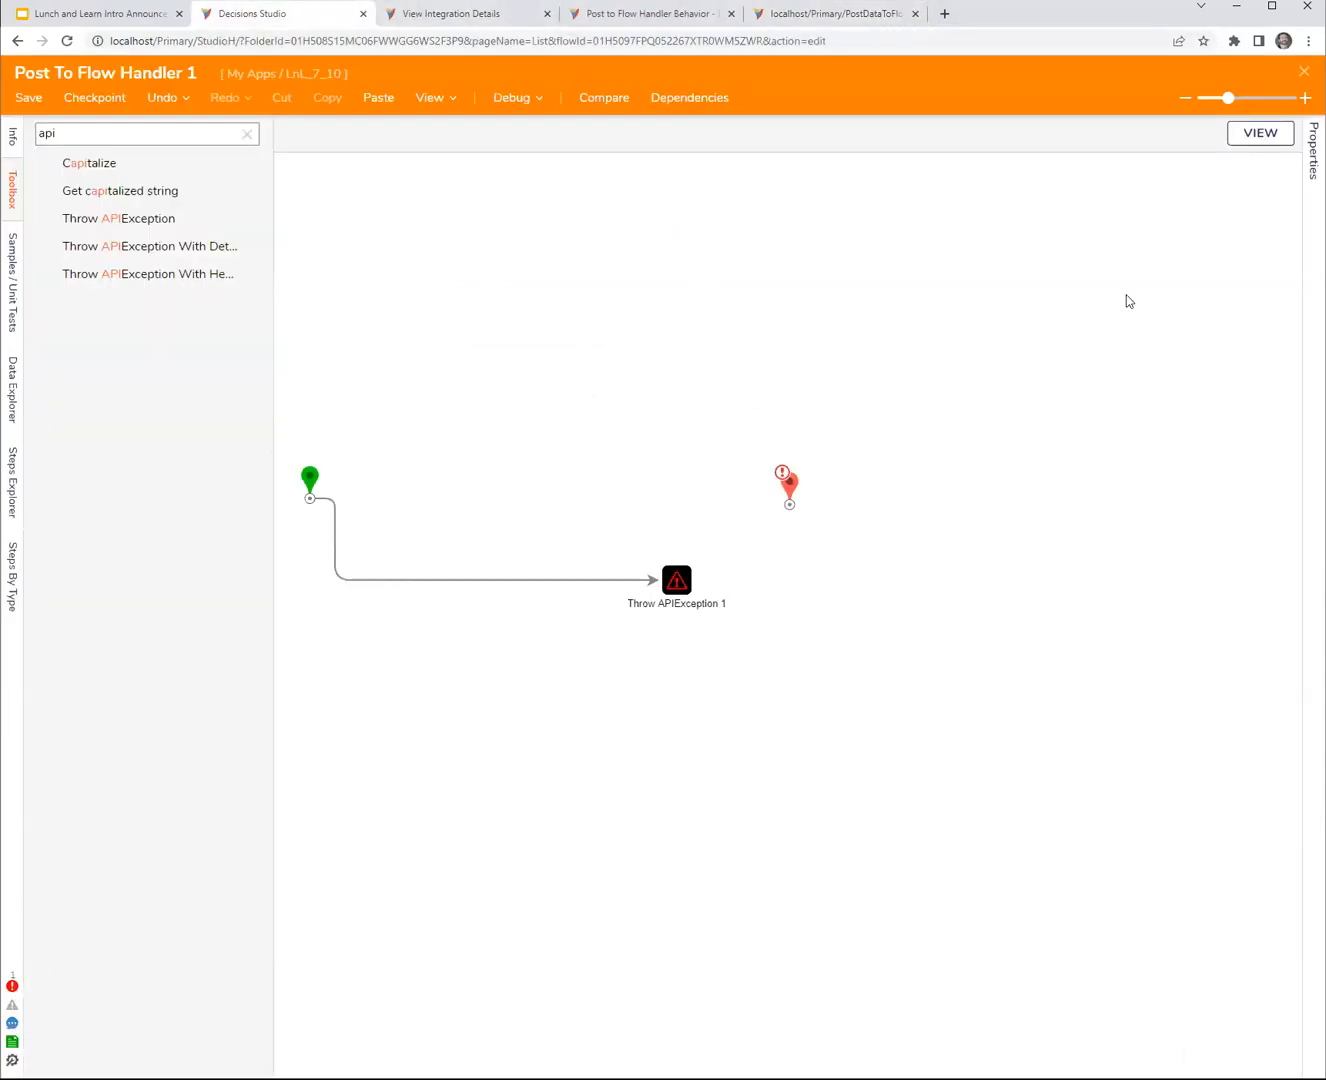
click(1313, 150)
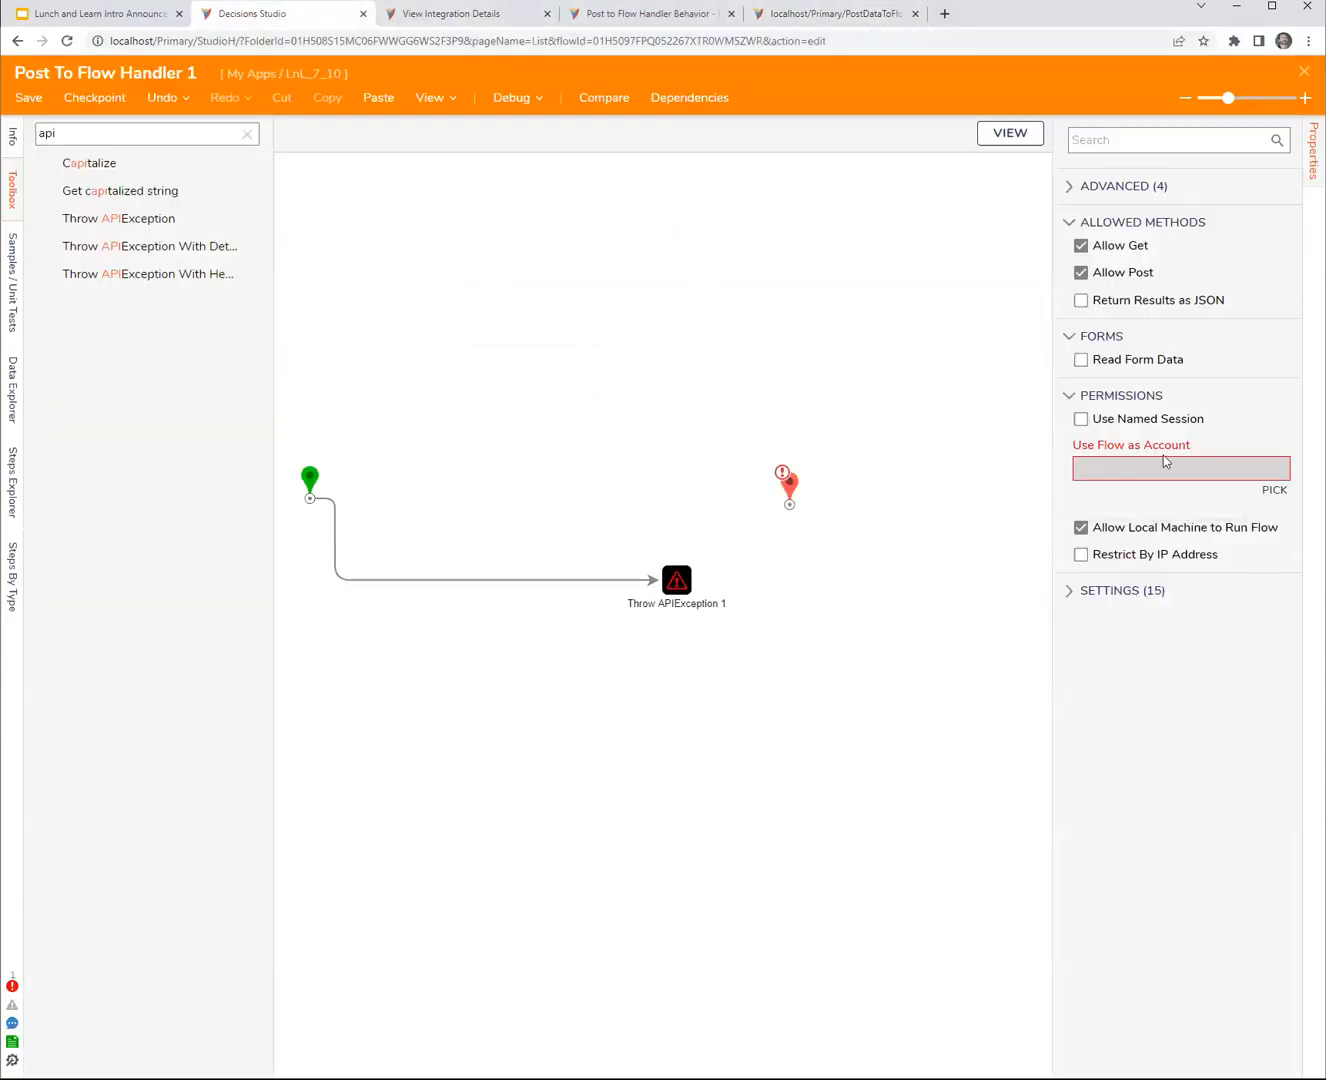
click(1274, 490)
click(643, 446)
click(787, 818)
- Save the Post To Flow Handler 1 flow and reload its call URL in the browser to run it again
click(28, 98)
click(861, 647)
click(818, 16)
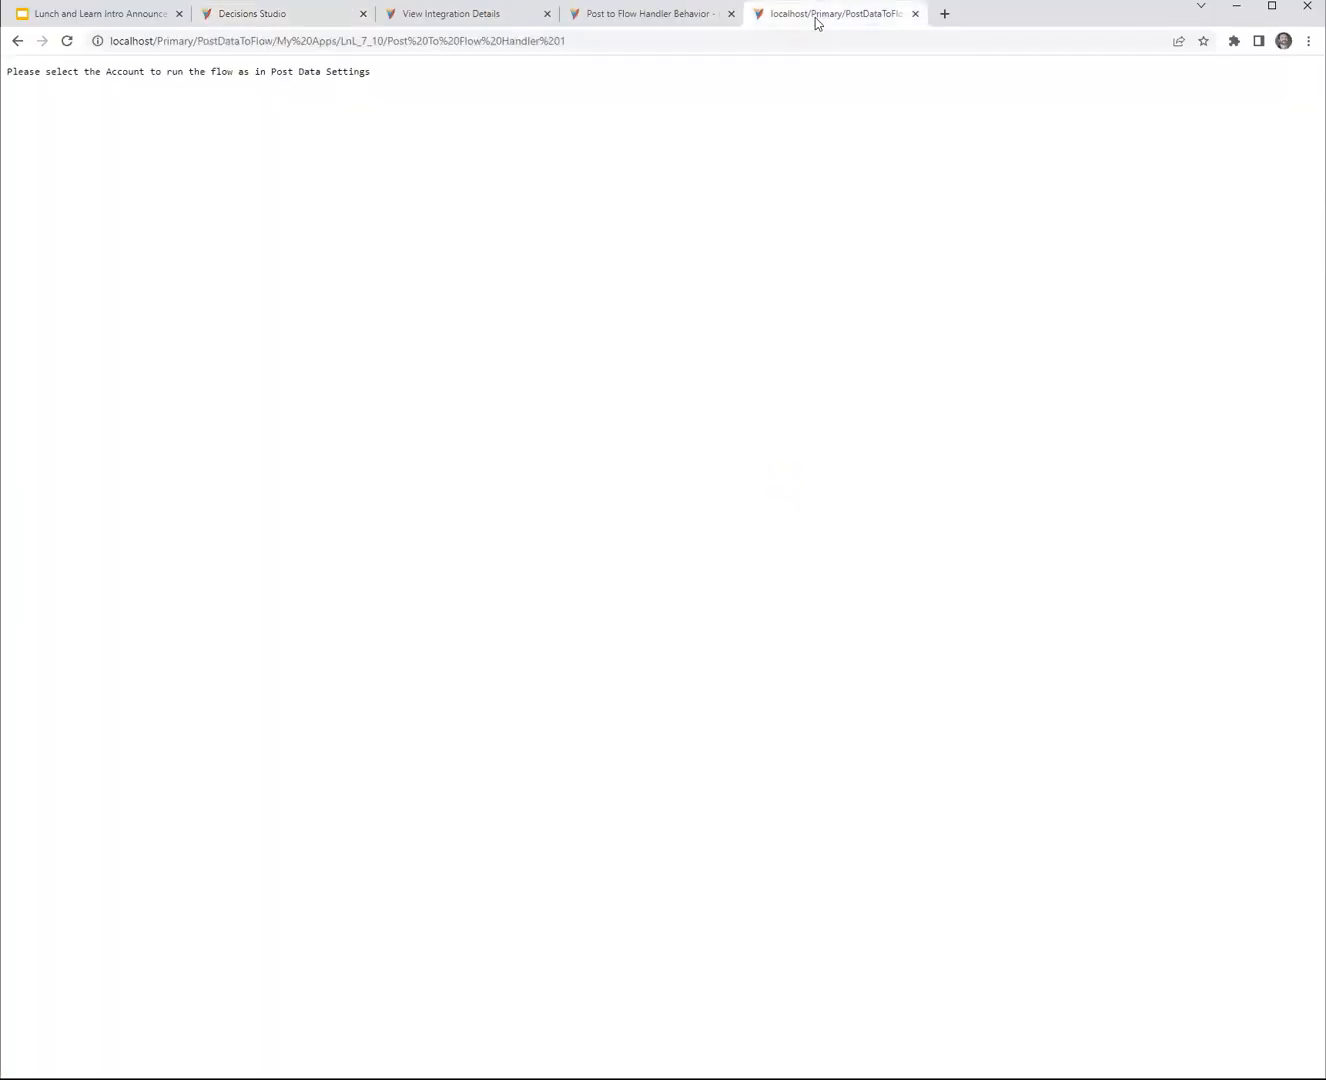
click(68, 42)
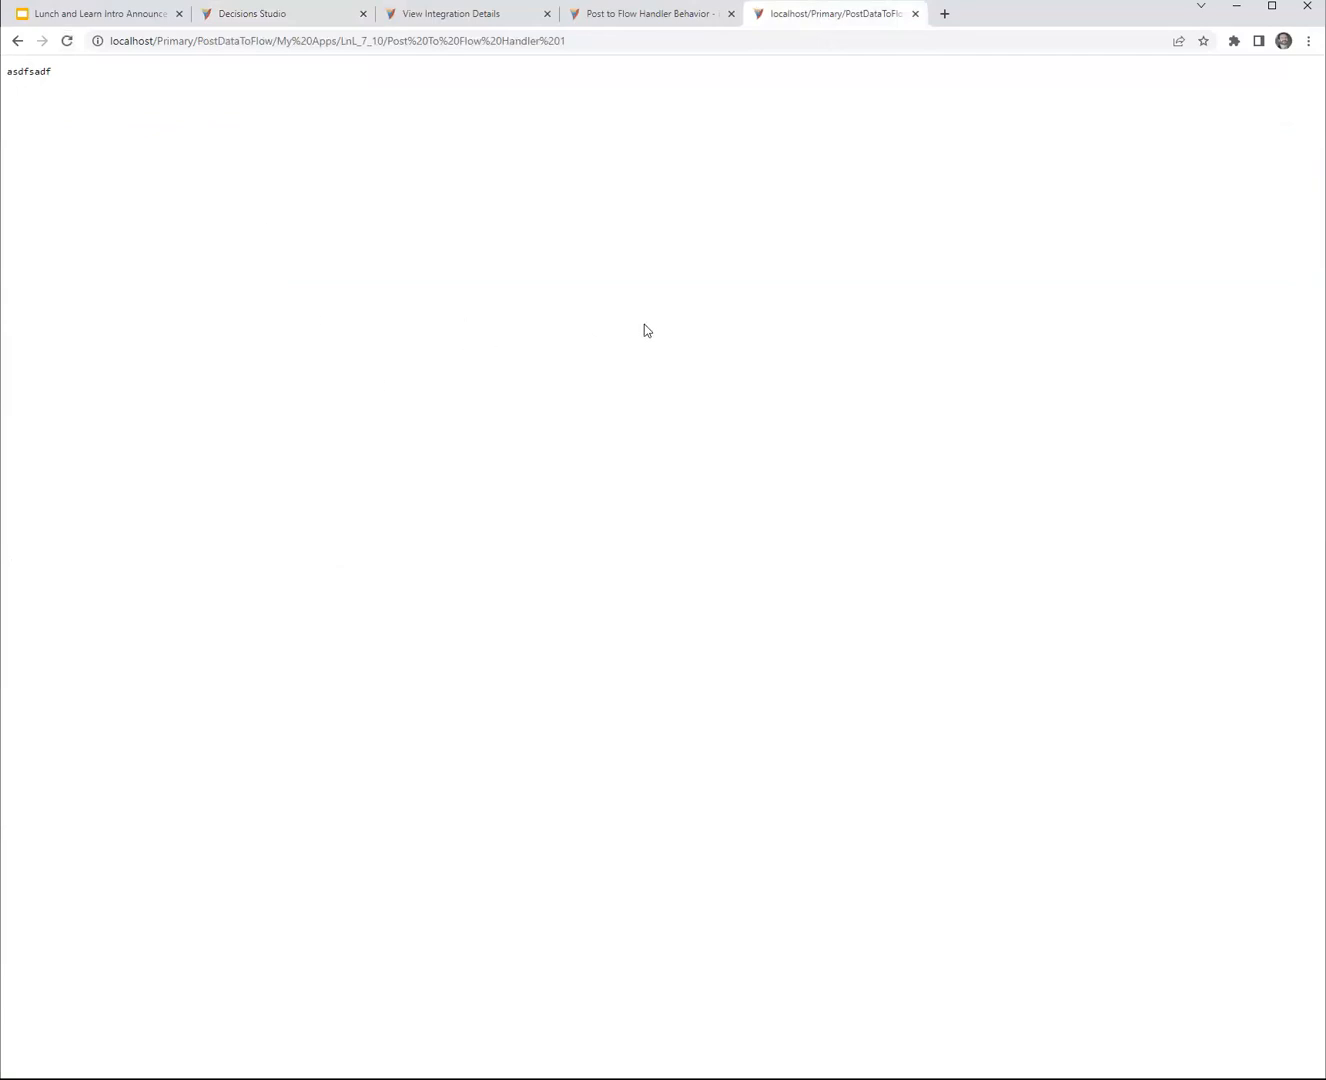
- Review the Throw APIException step's Message and Status Code inputs and the end step's properties in the flow
click(290, 14)
click(688, 593)
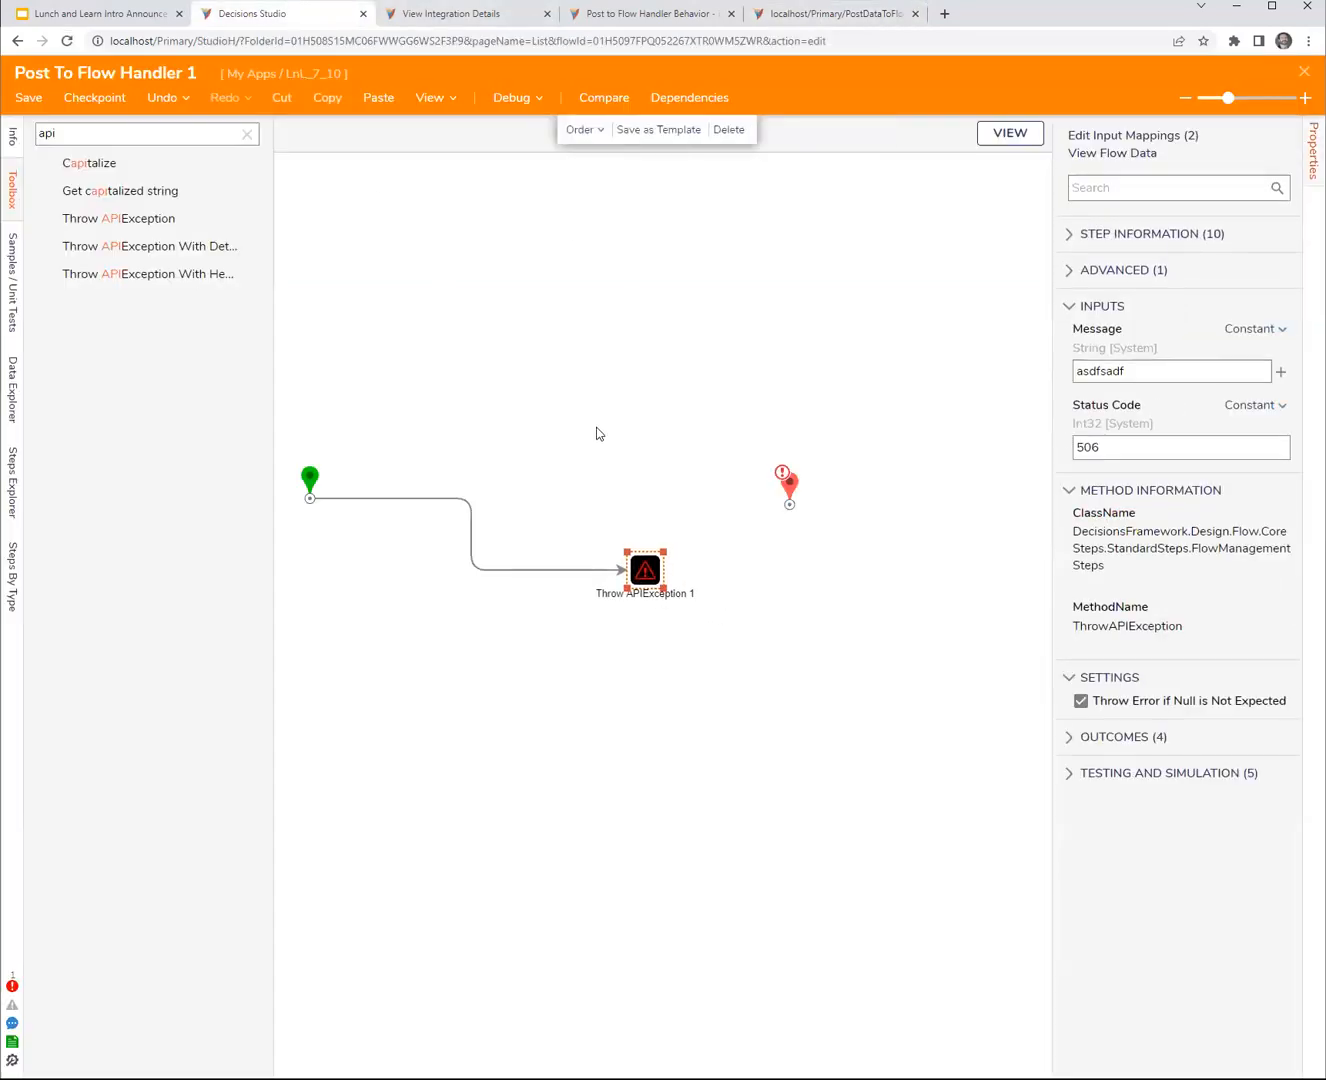
click(792, 488)
drag(652, 578, 594, 505)
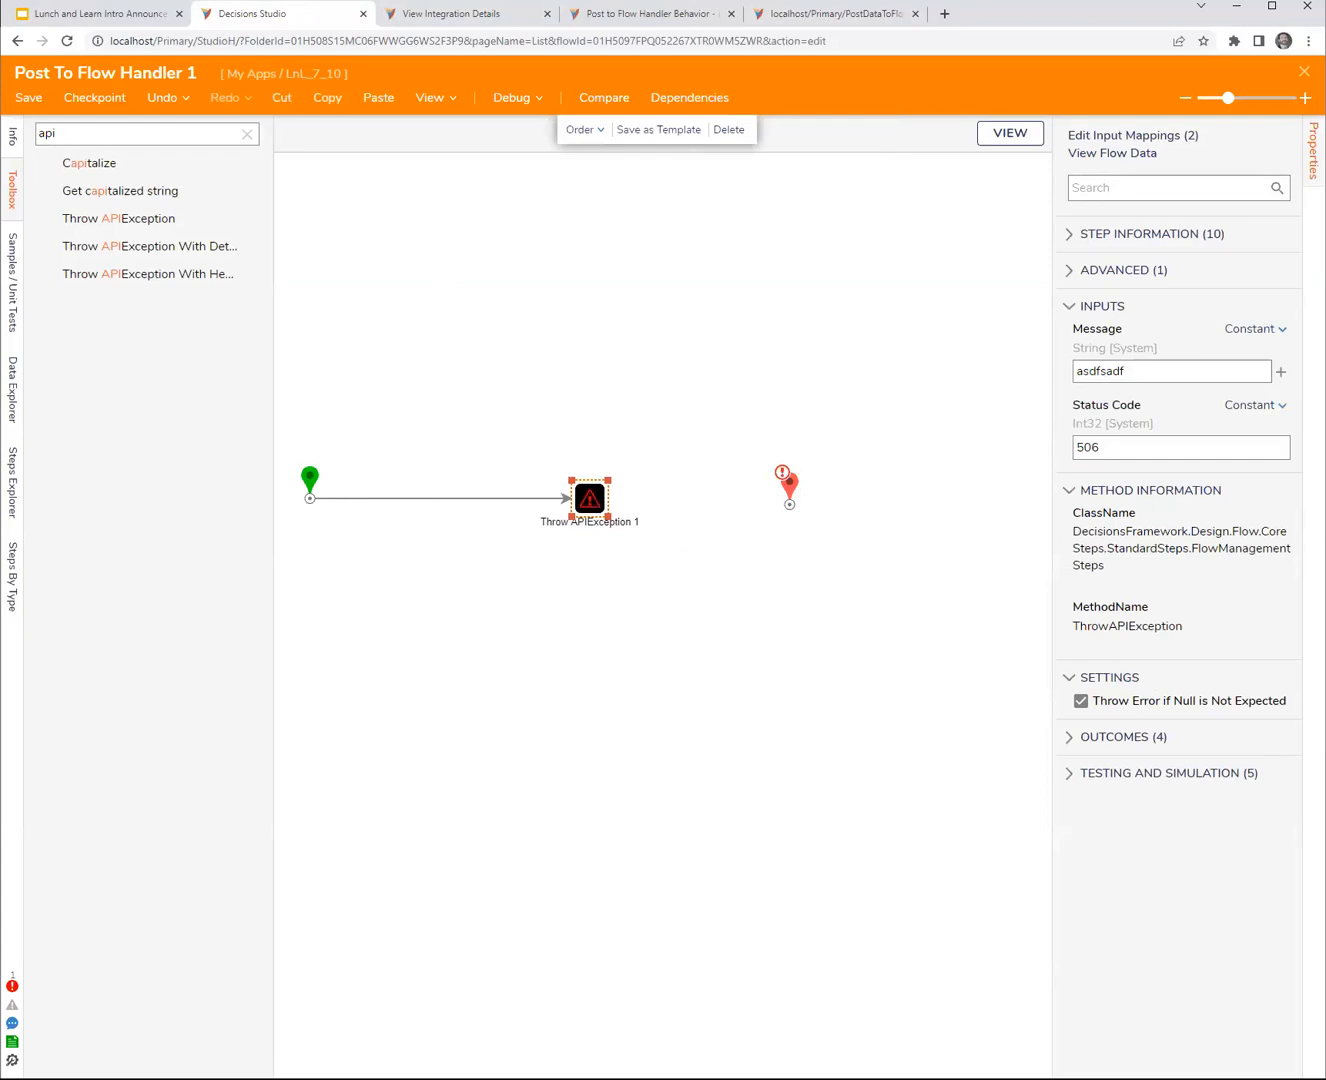
drag(591, 500, 780, 595)
click(798, 500)
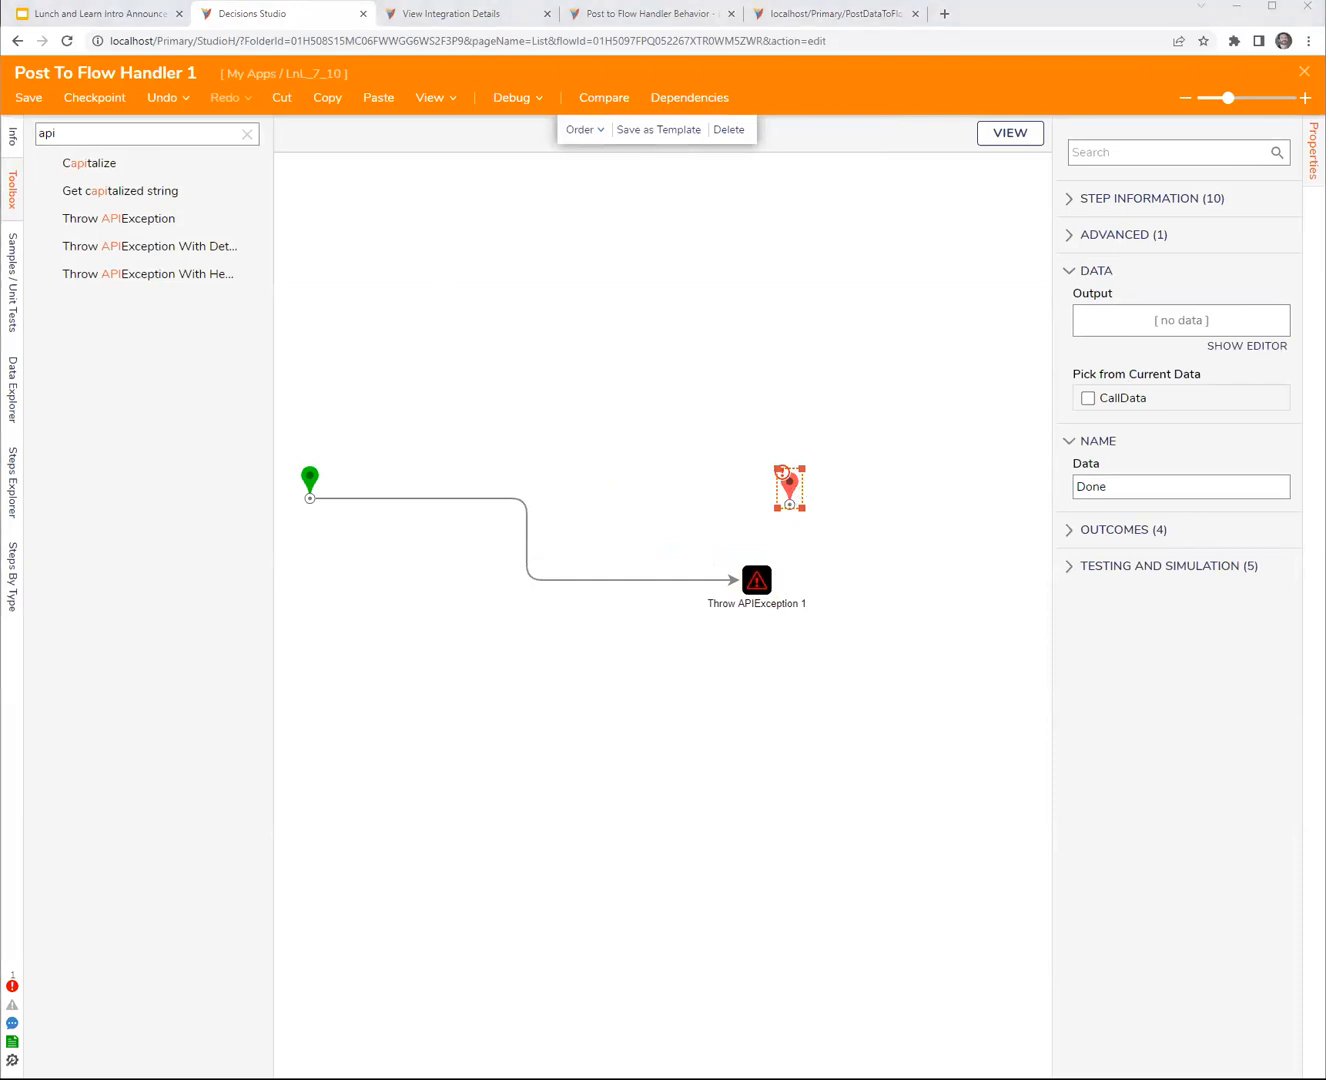
drag(769, 586, 719, 587)
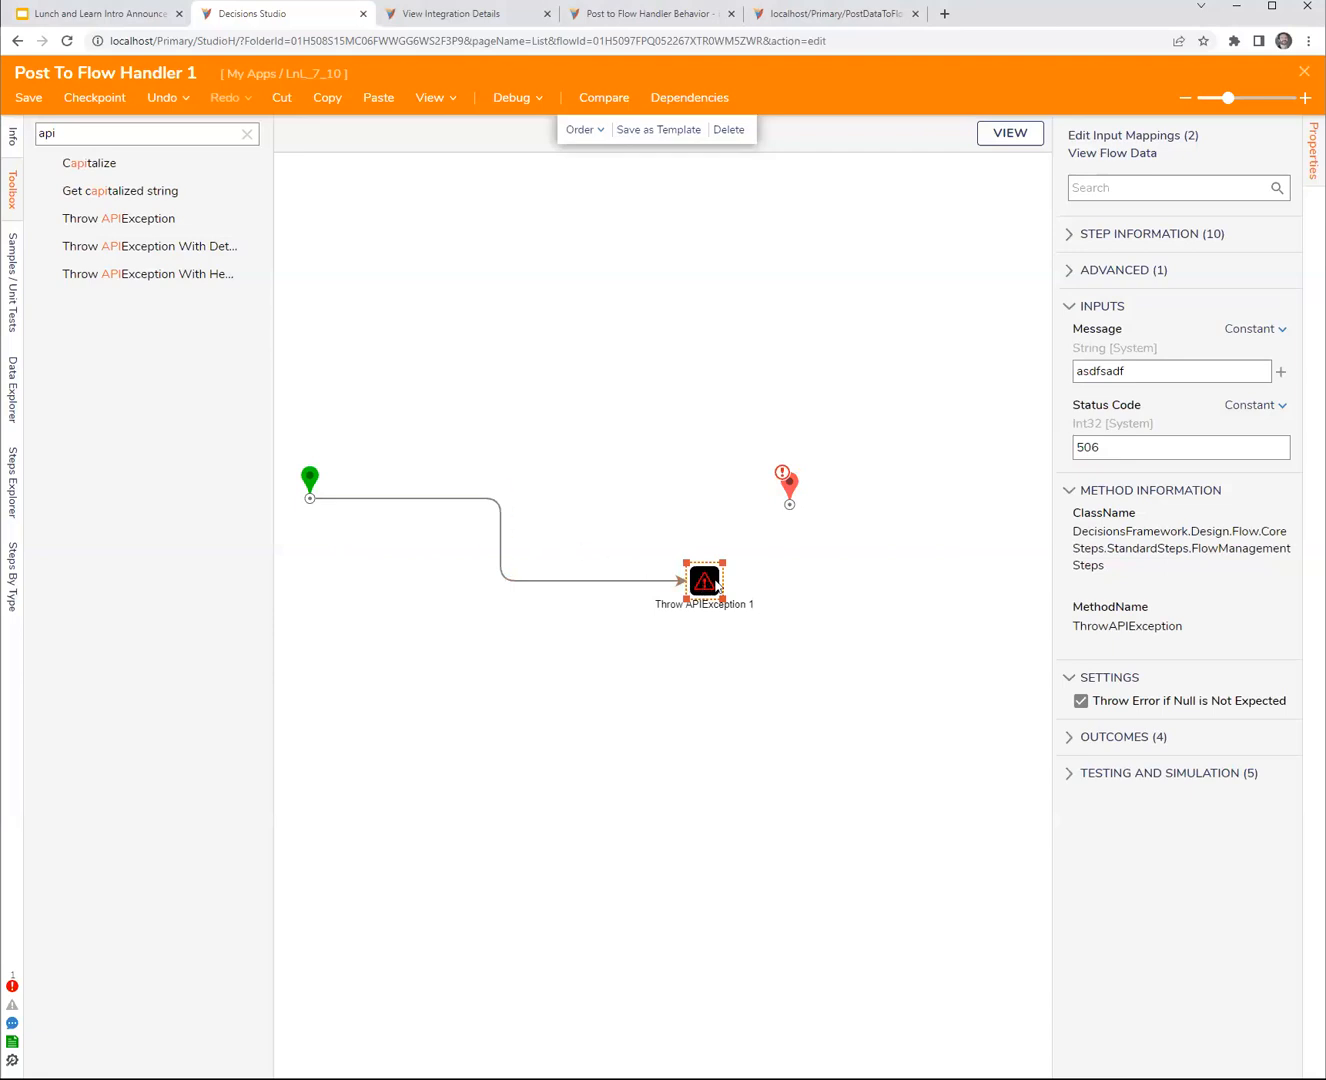
double_click(1174, 371)
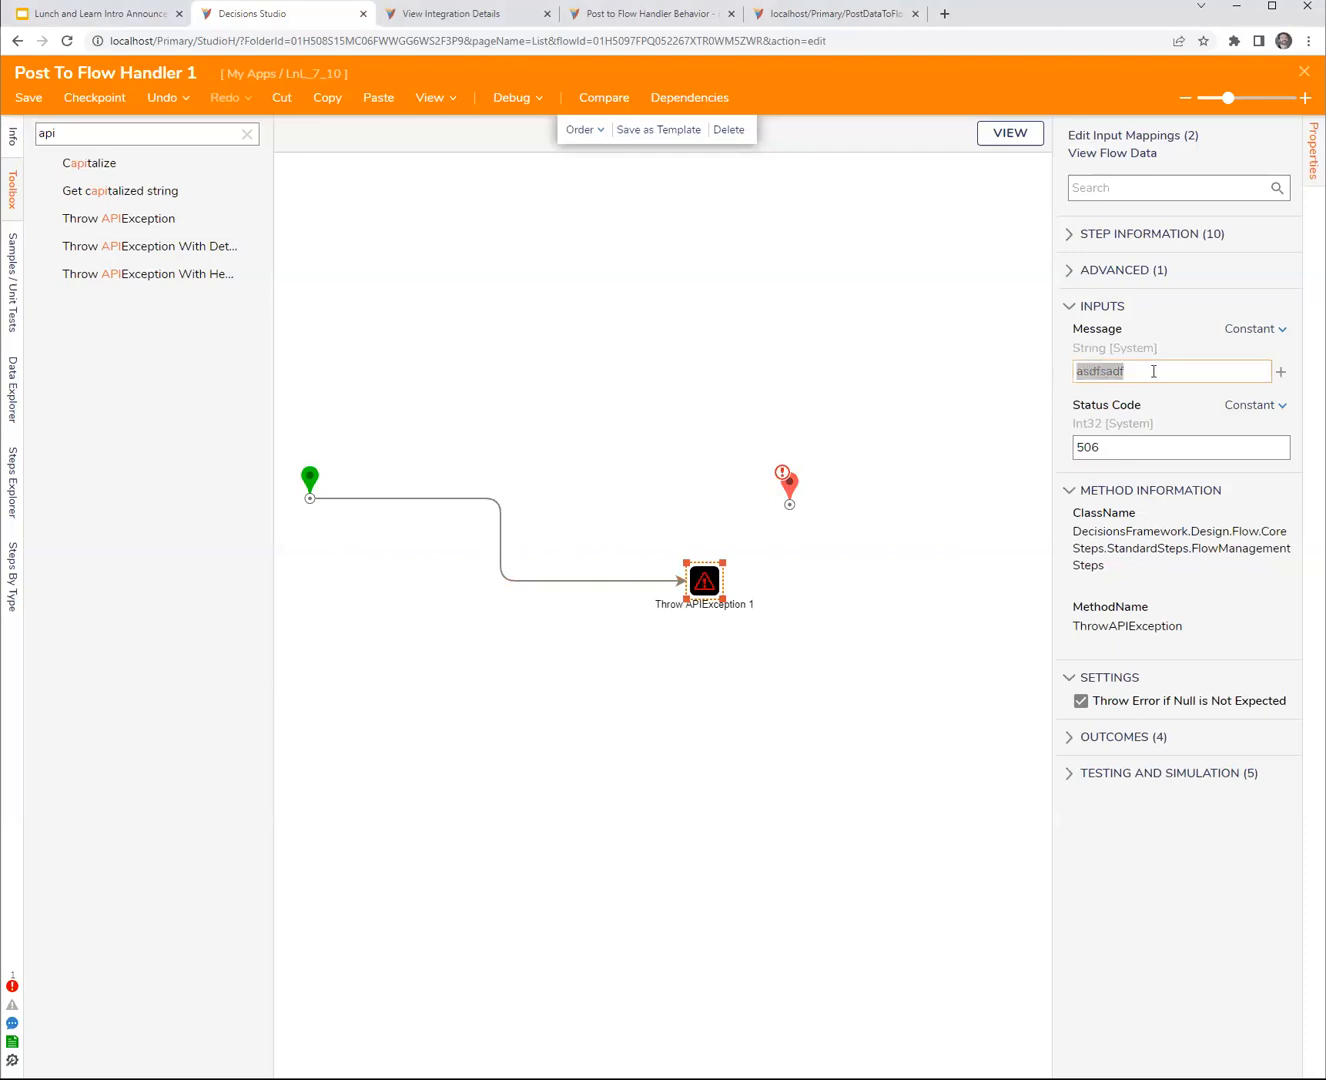
click(1146, 371)
key(alt+Tab)
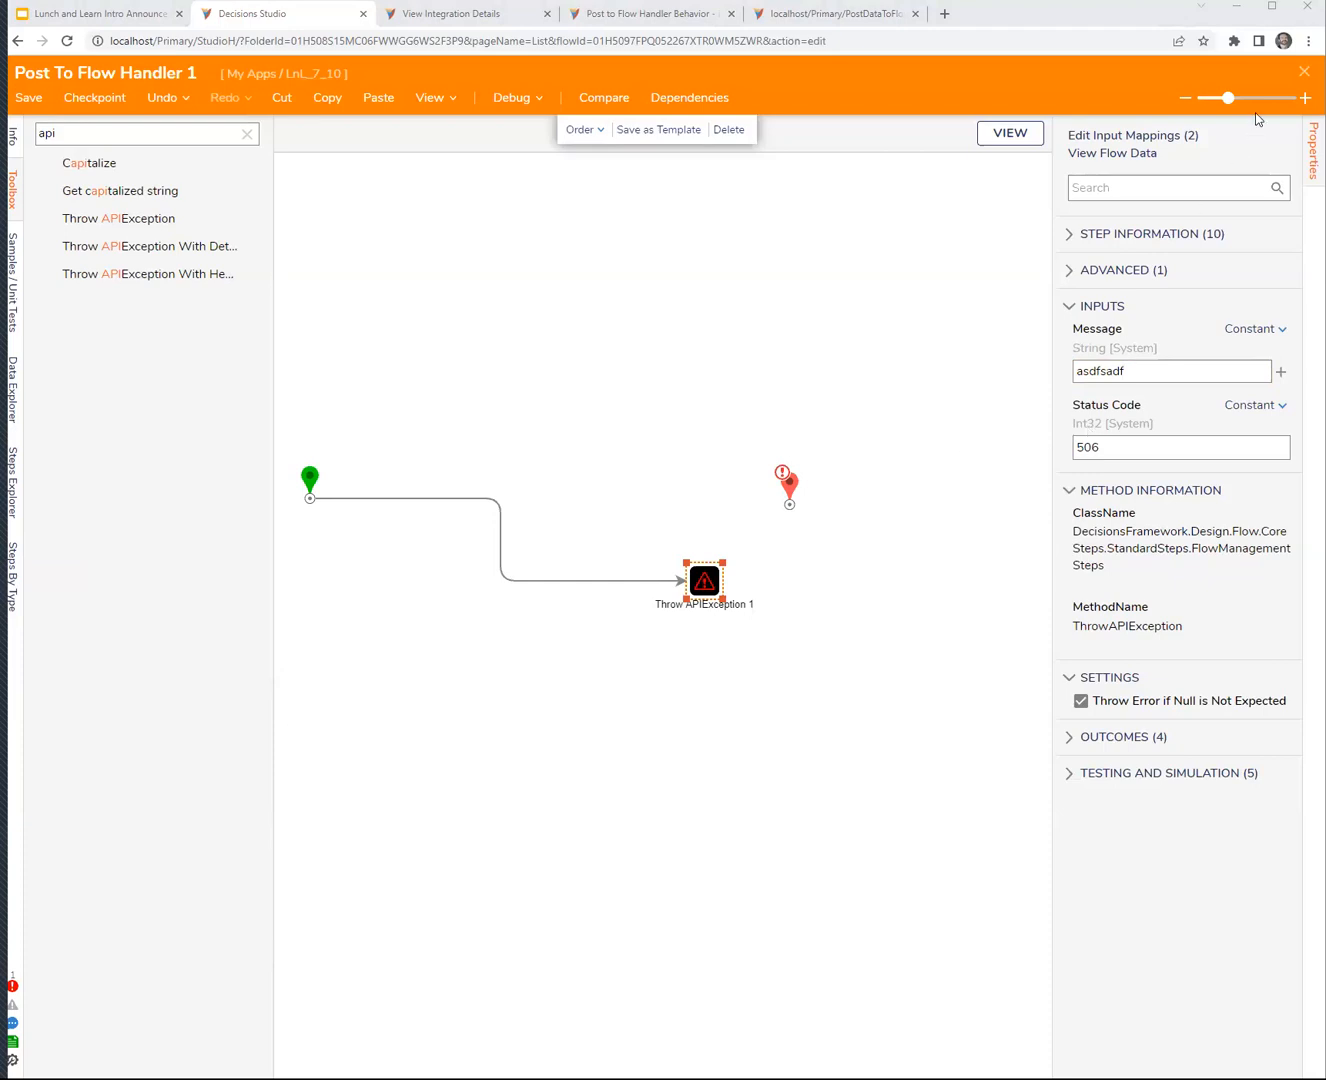
- Close the flow designer and open a new Case Entity definition from the User Defined Types in the LnL_7_10 folder
click(868, 658)
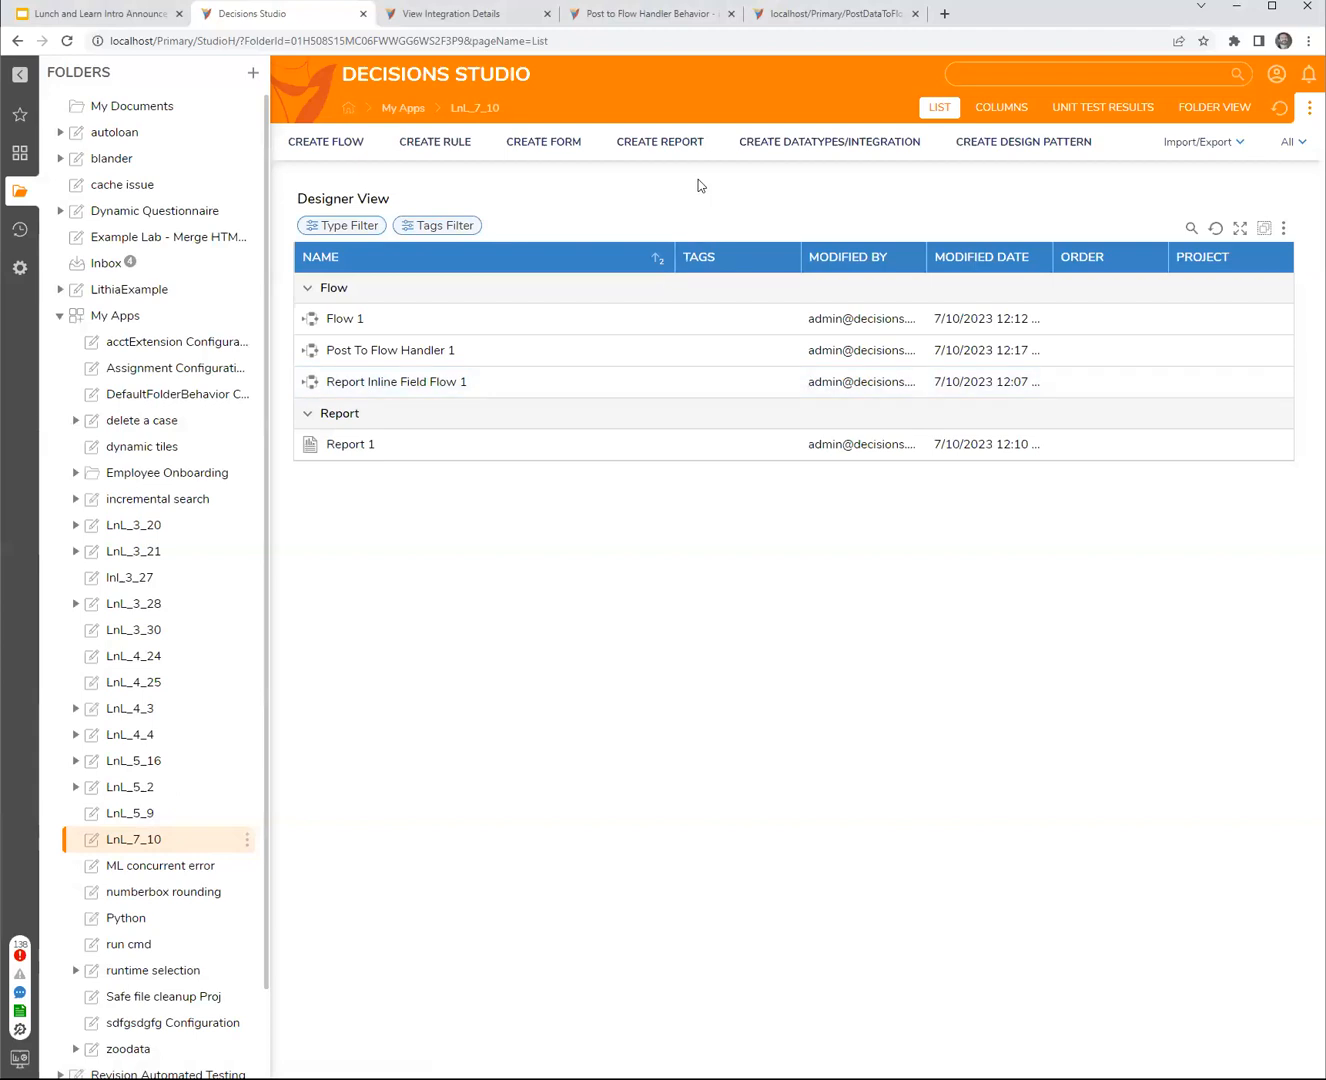
click(877, 145)
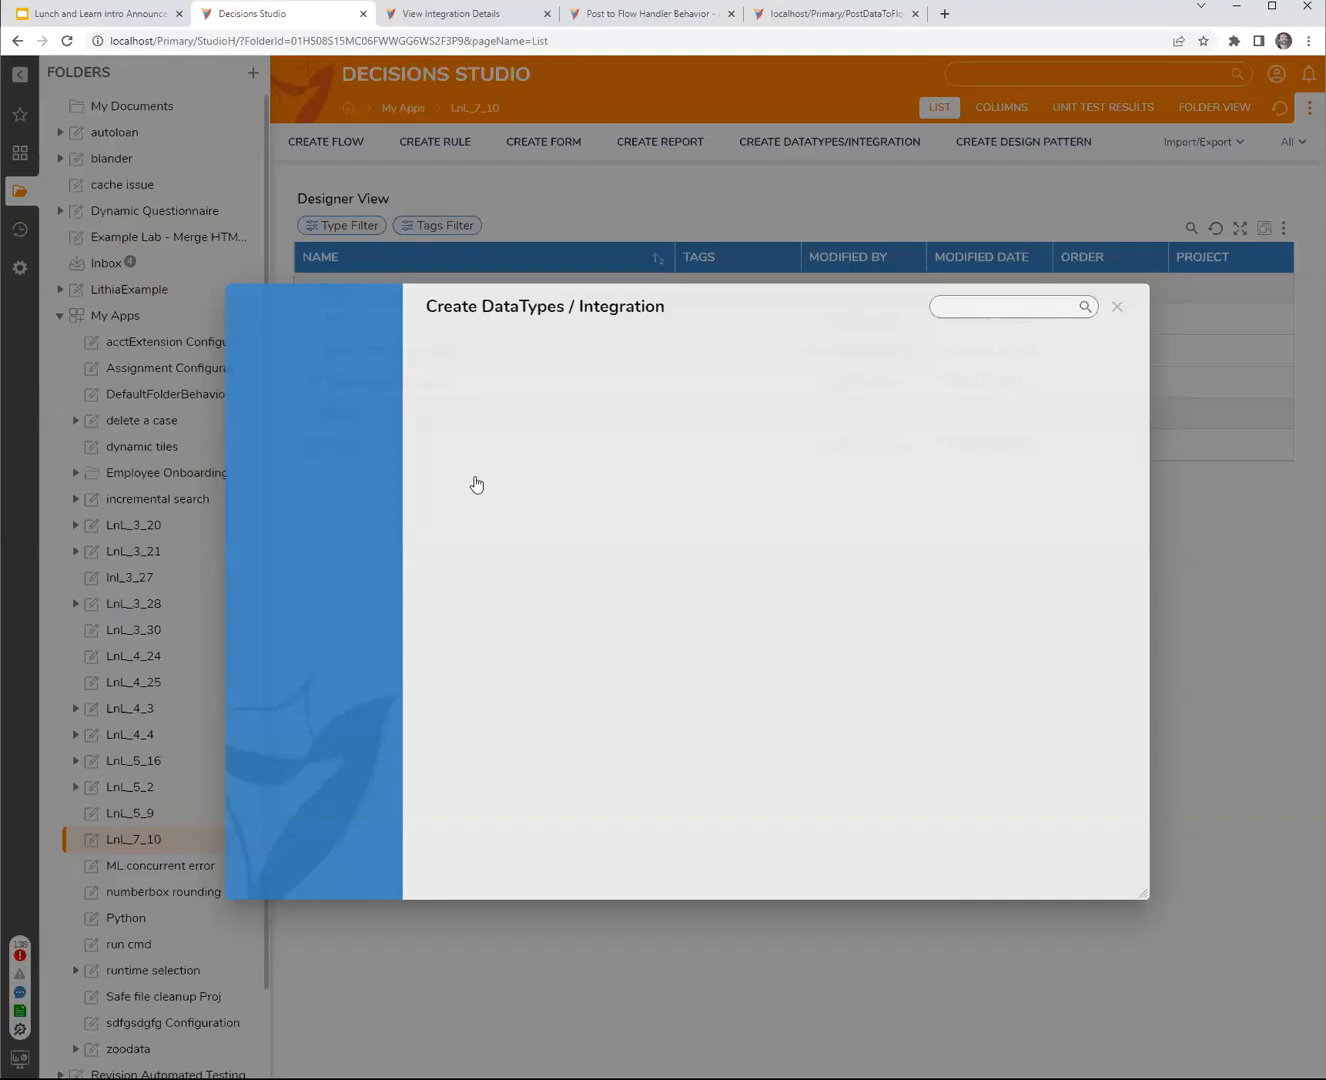
scroll(561, 739, down, 3)
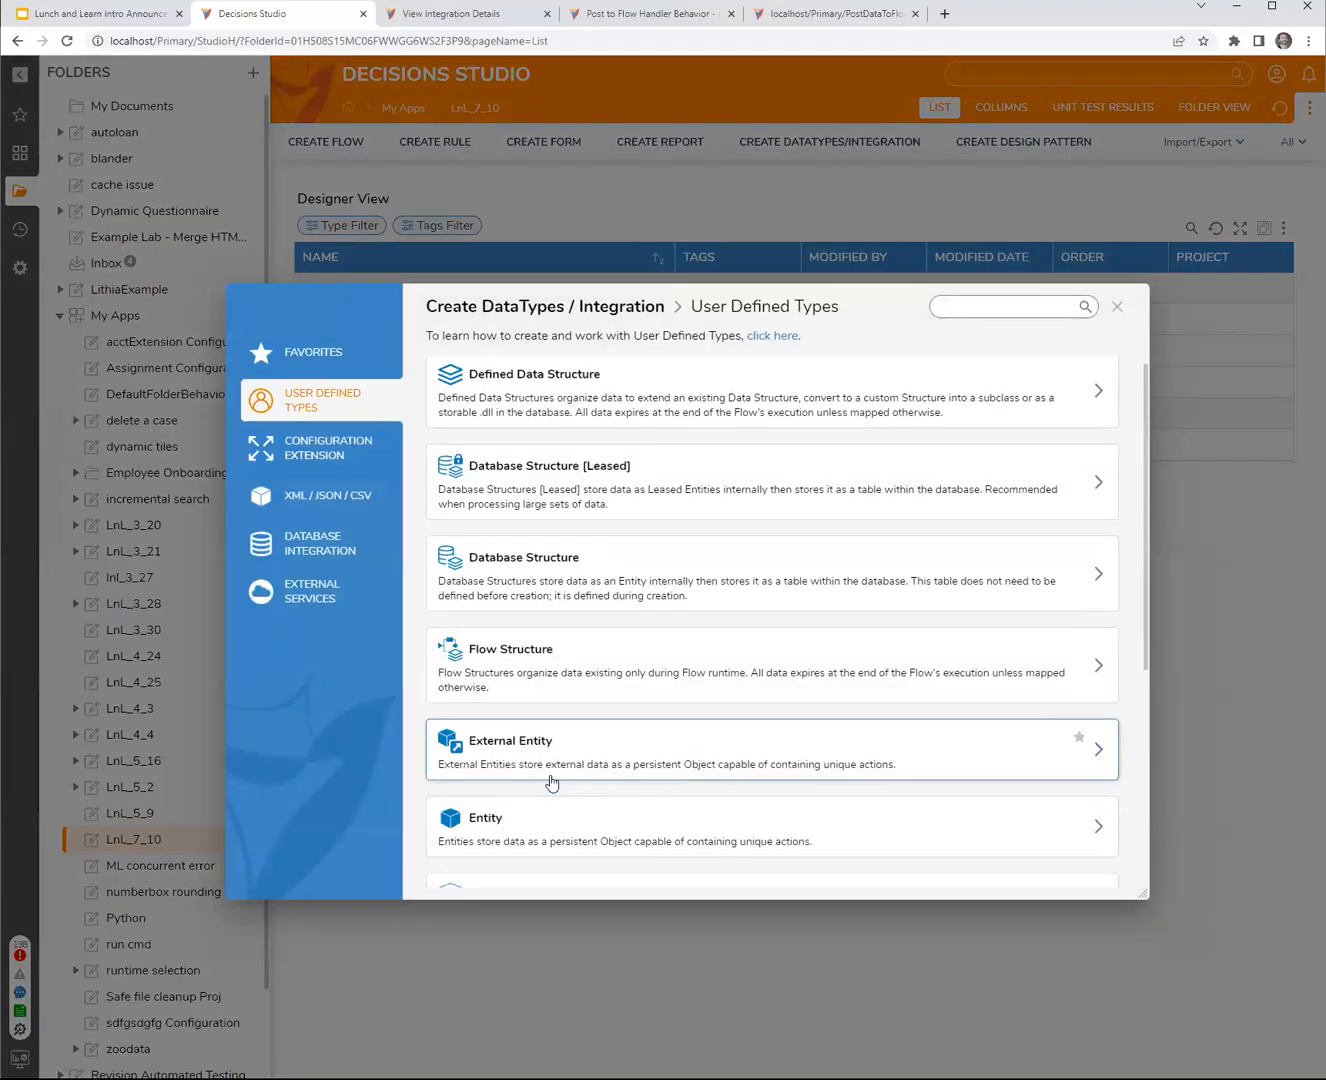
scroll(545, 730, up, 3)
scroll(534, 520, down, 5)
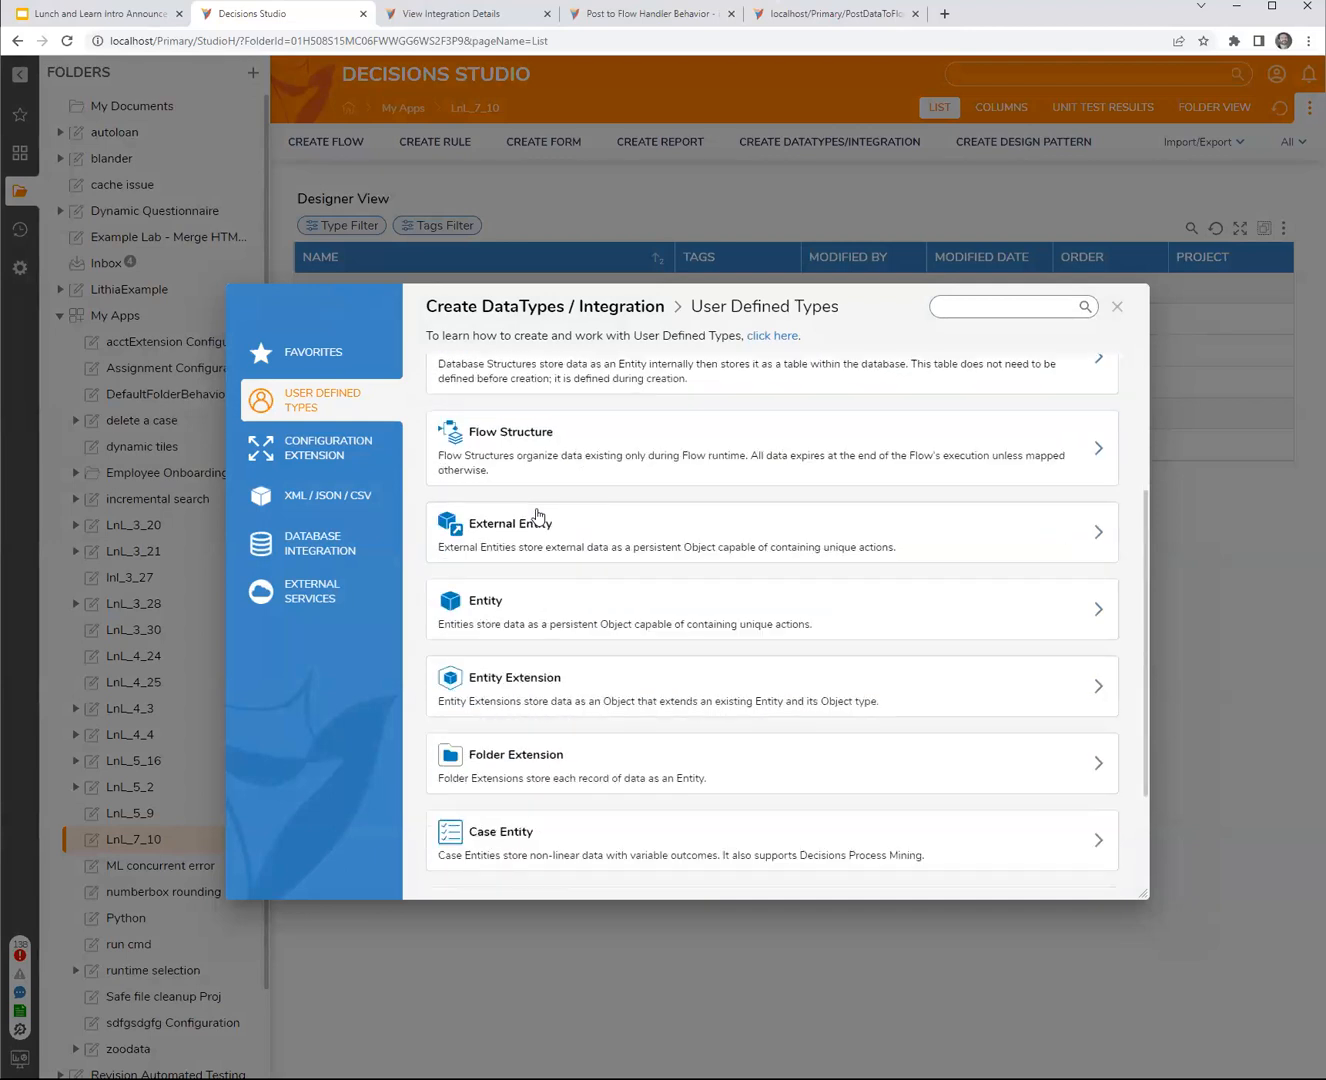
click(553, 684)
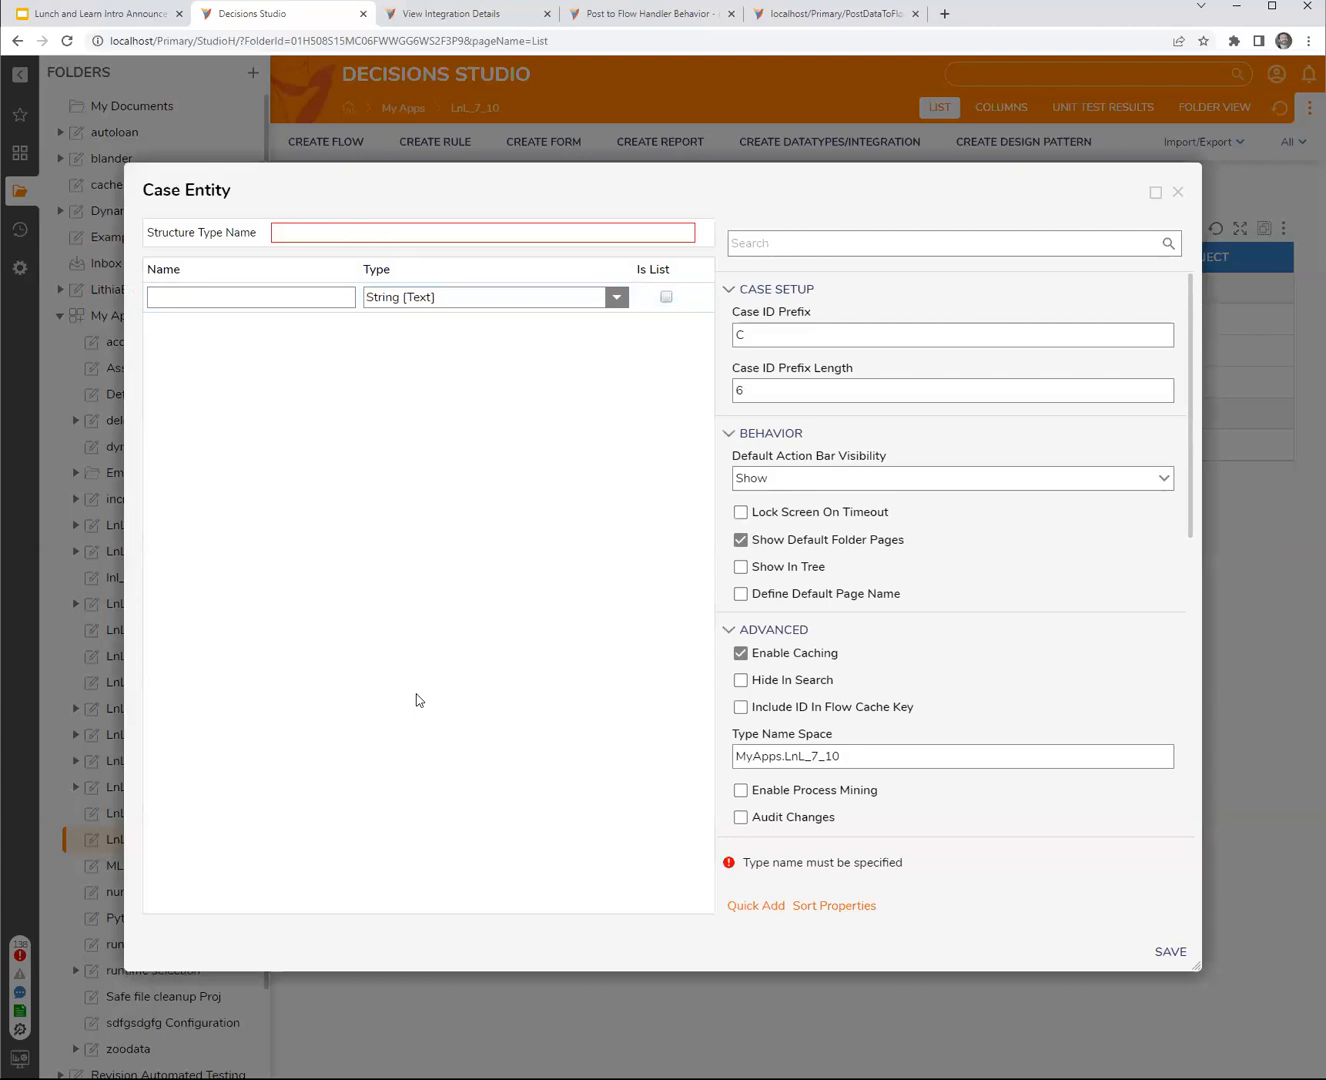
- Name the case entity caseTest1a, add a String property named str1, and save it
text(caseTest)
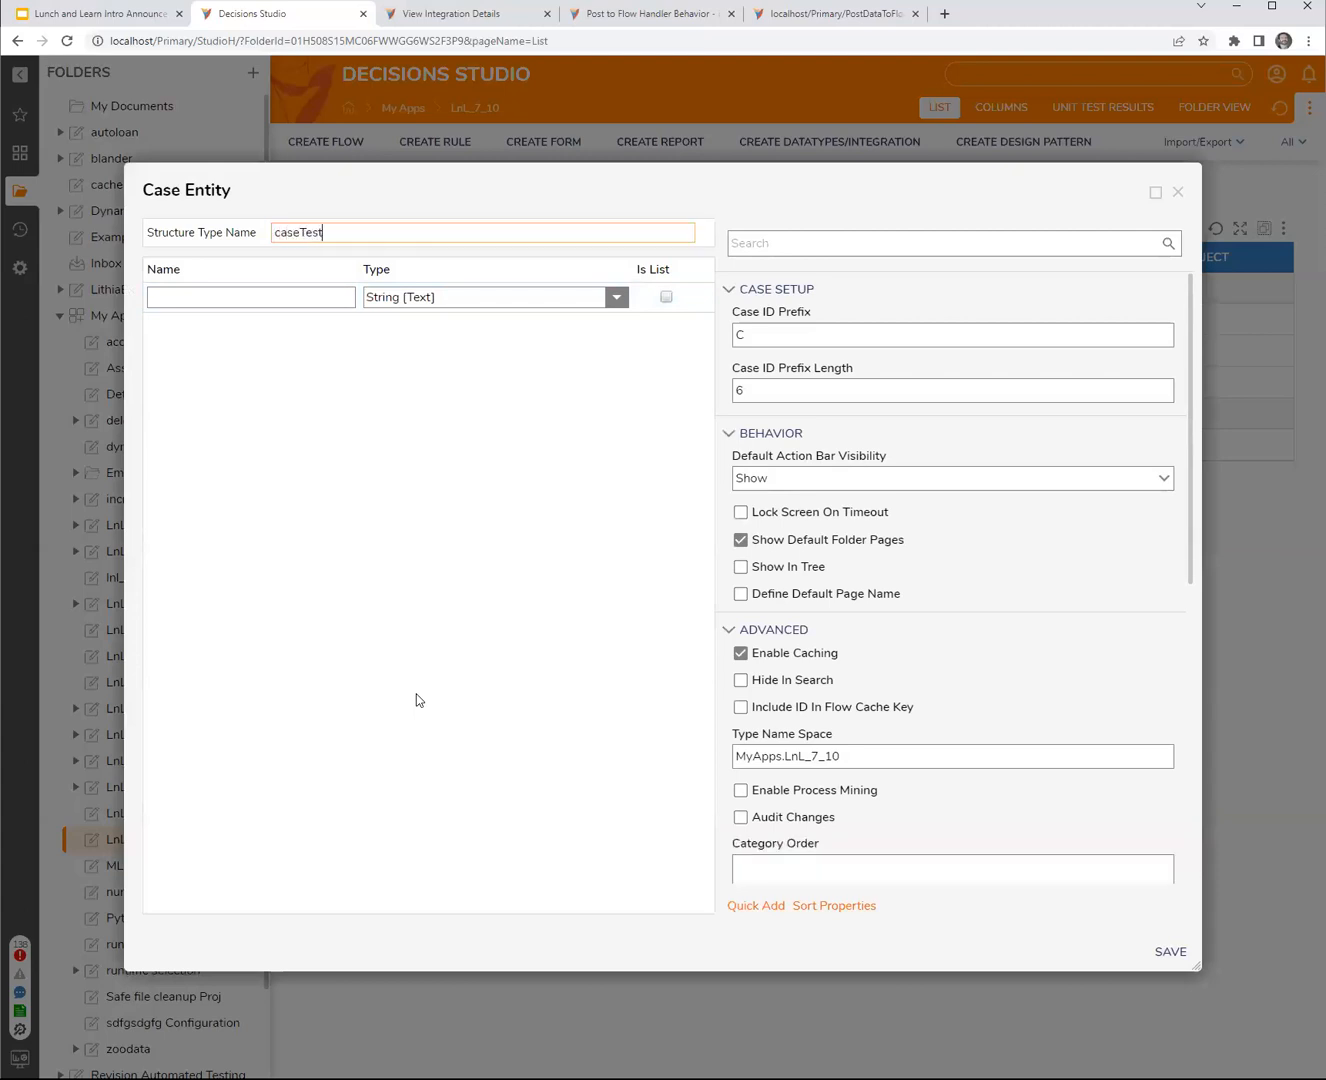
text(1a)
key(Tab)
text(str1)
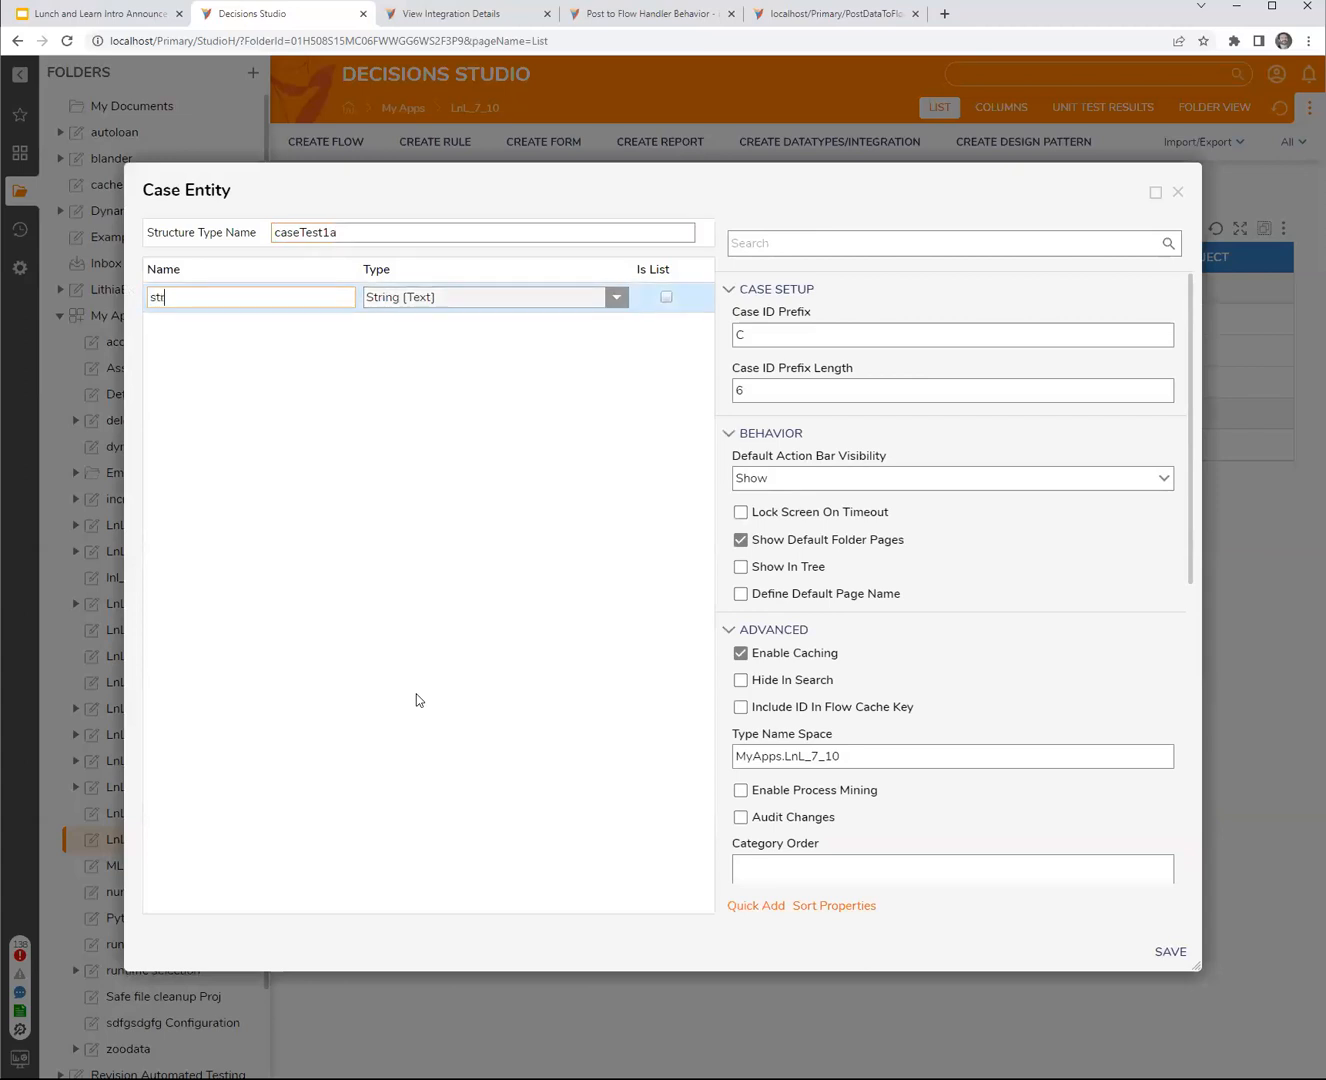
click(1169, 951)
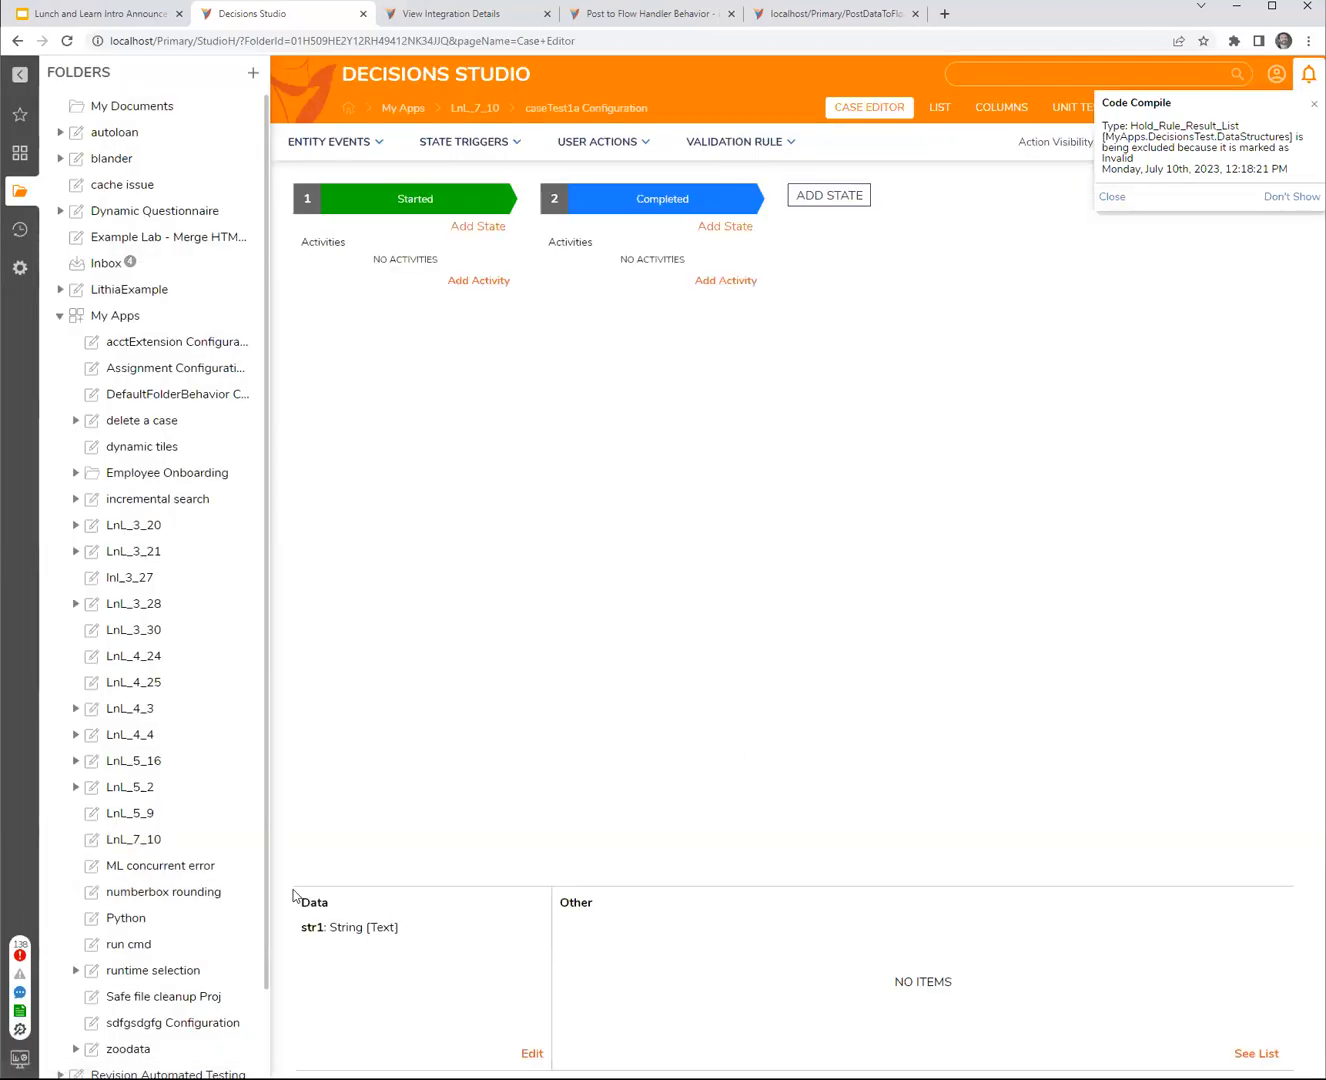
- Open the caseTest1a Configuration folder under LnL_7_10 in list view
scroll(142, 711, down, 1)
scroll(145, 742, up, 1)
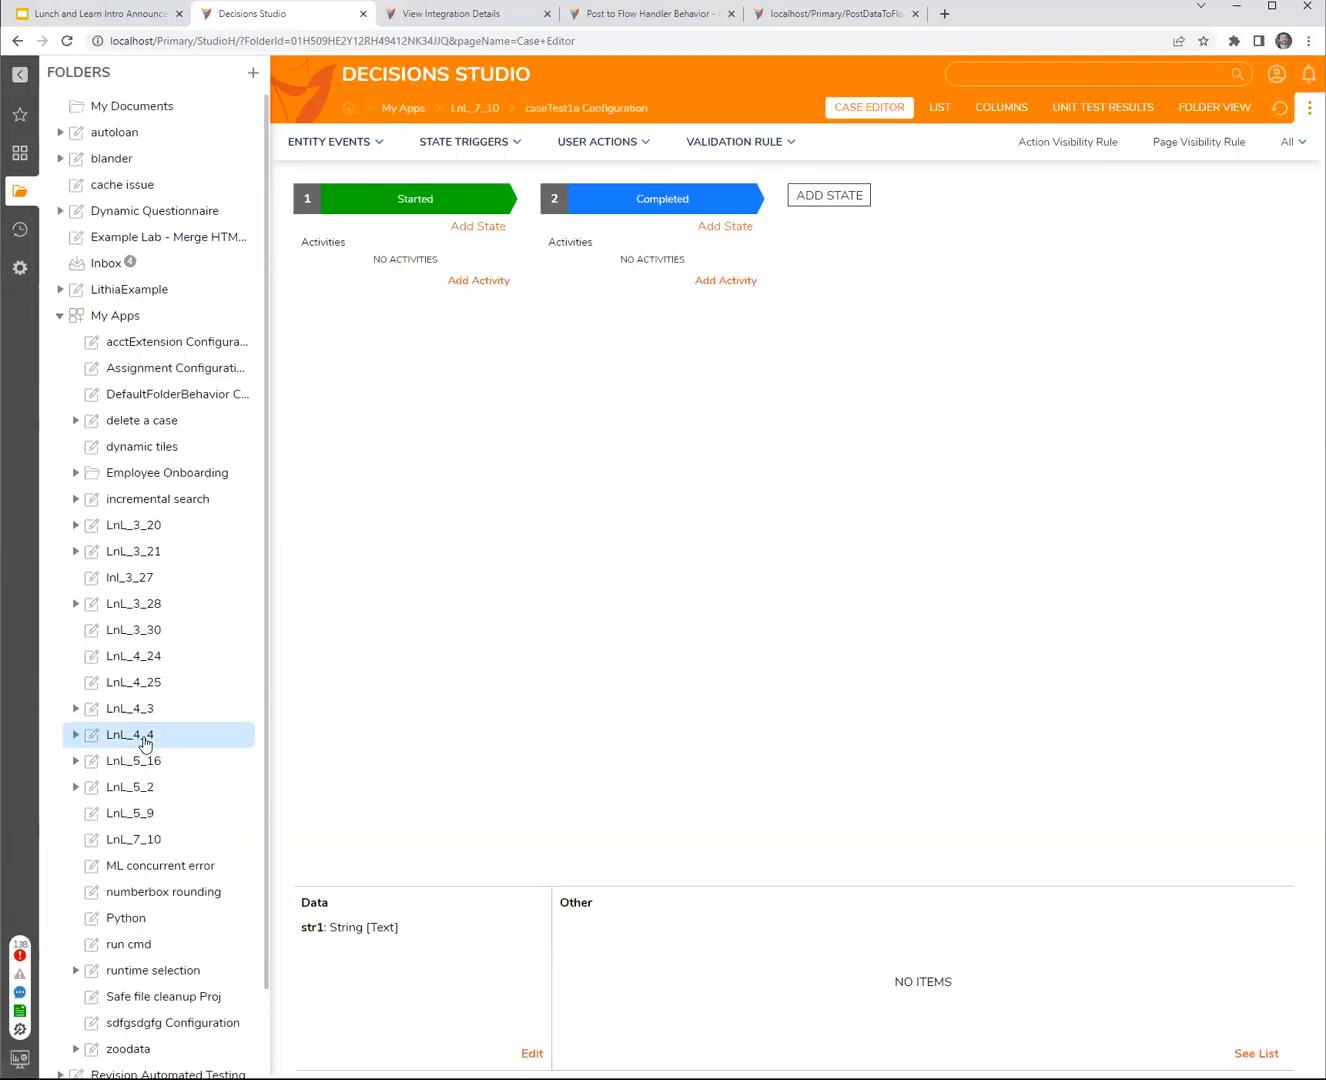
click(469, 106)
scroll(150, 736, down, 1)
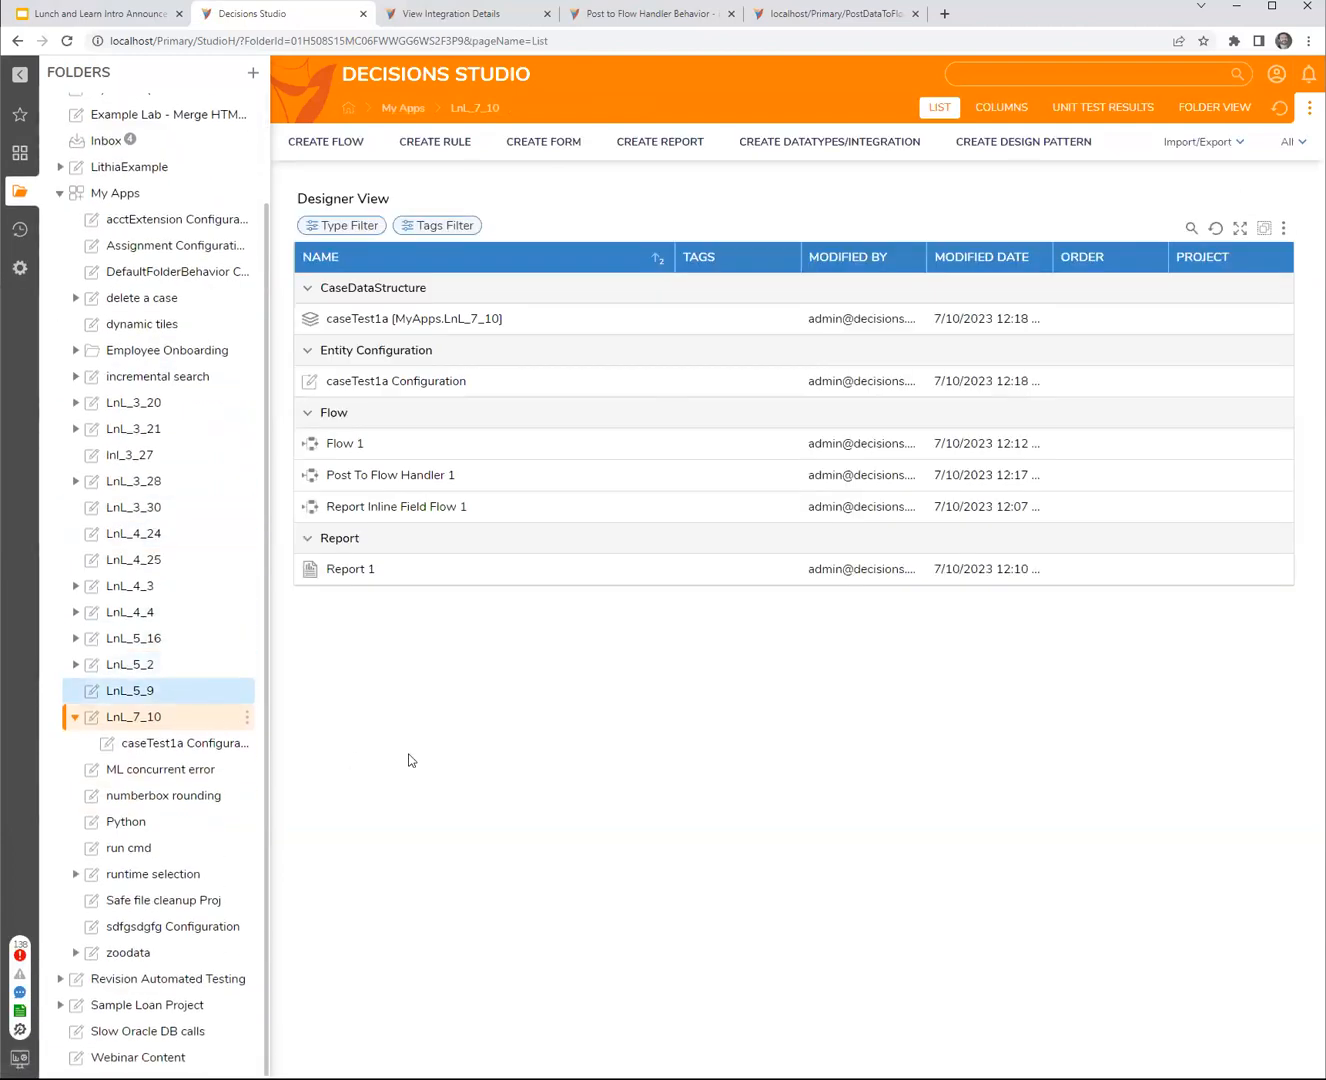
click(187, 746)
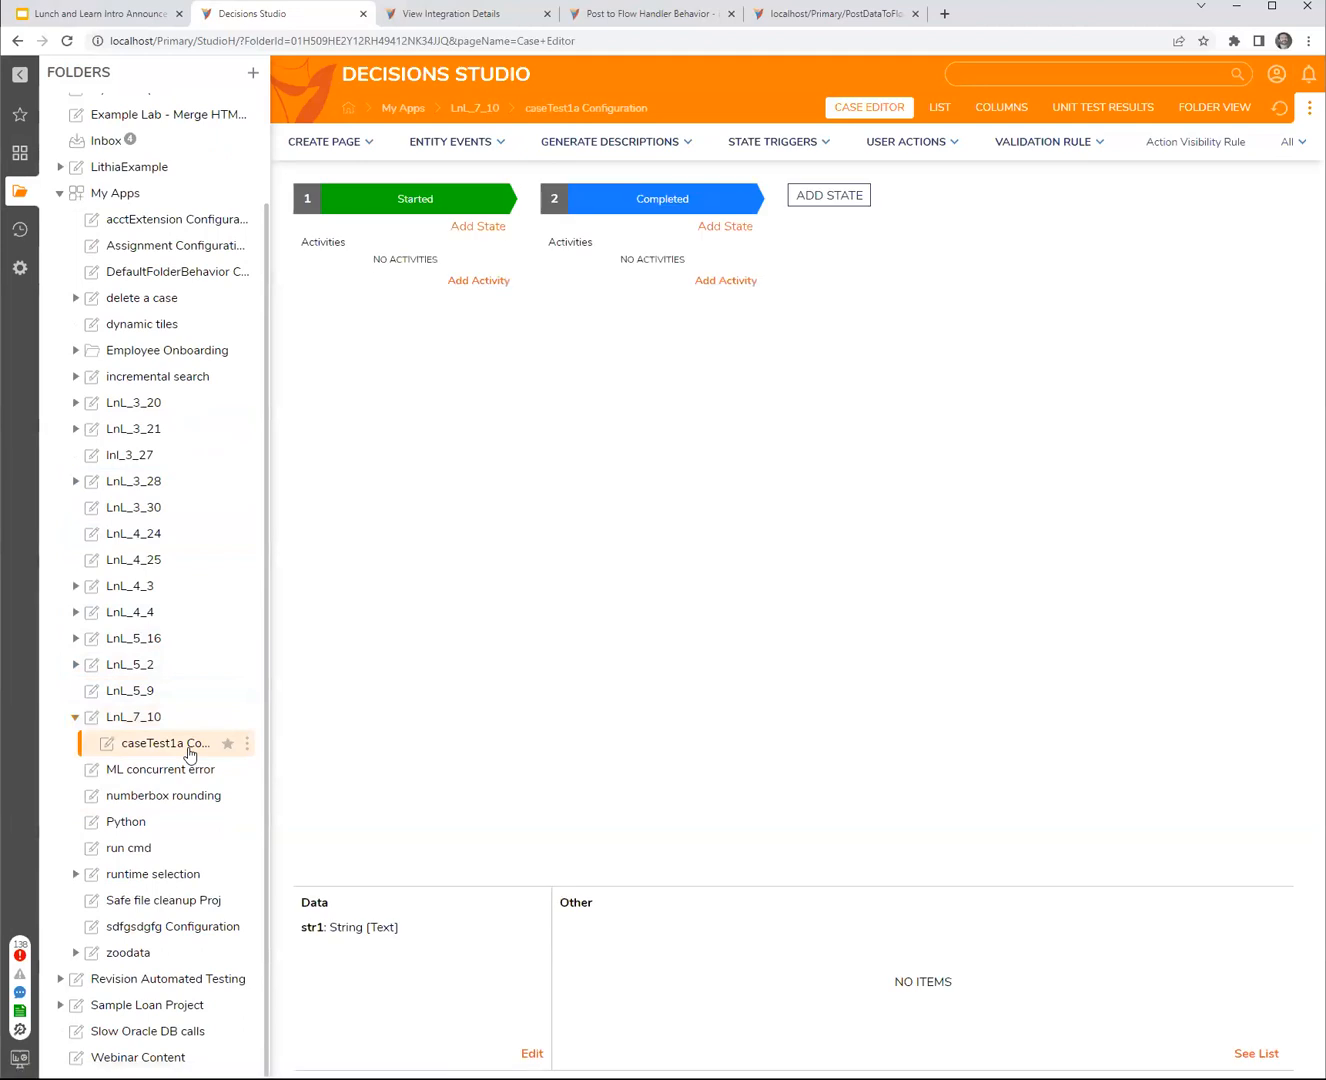
click(950, 107)
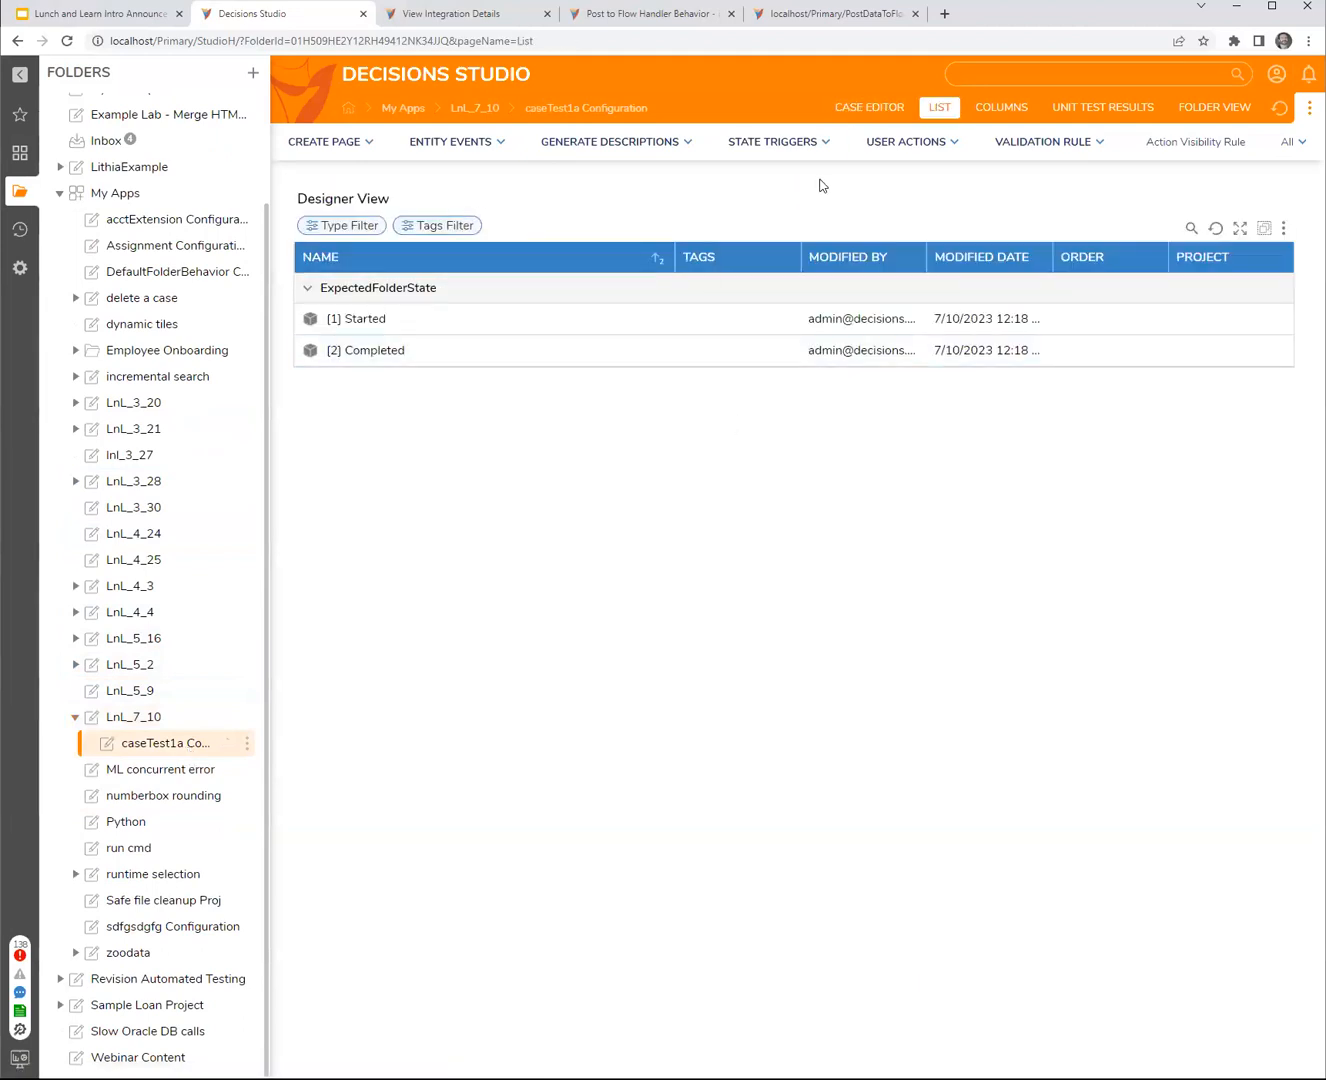
- Create a page named Page 1 in the caseTest1a Configuration folder without a template and close its designer
click(327, 143)
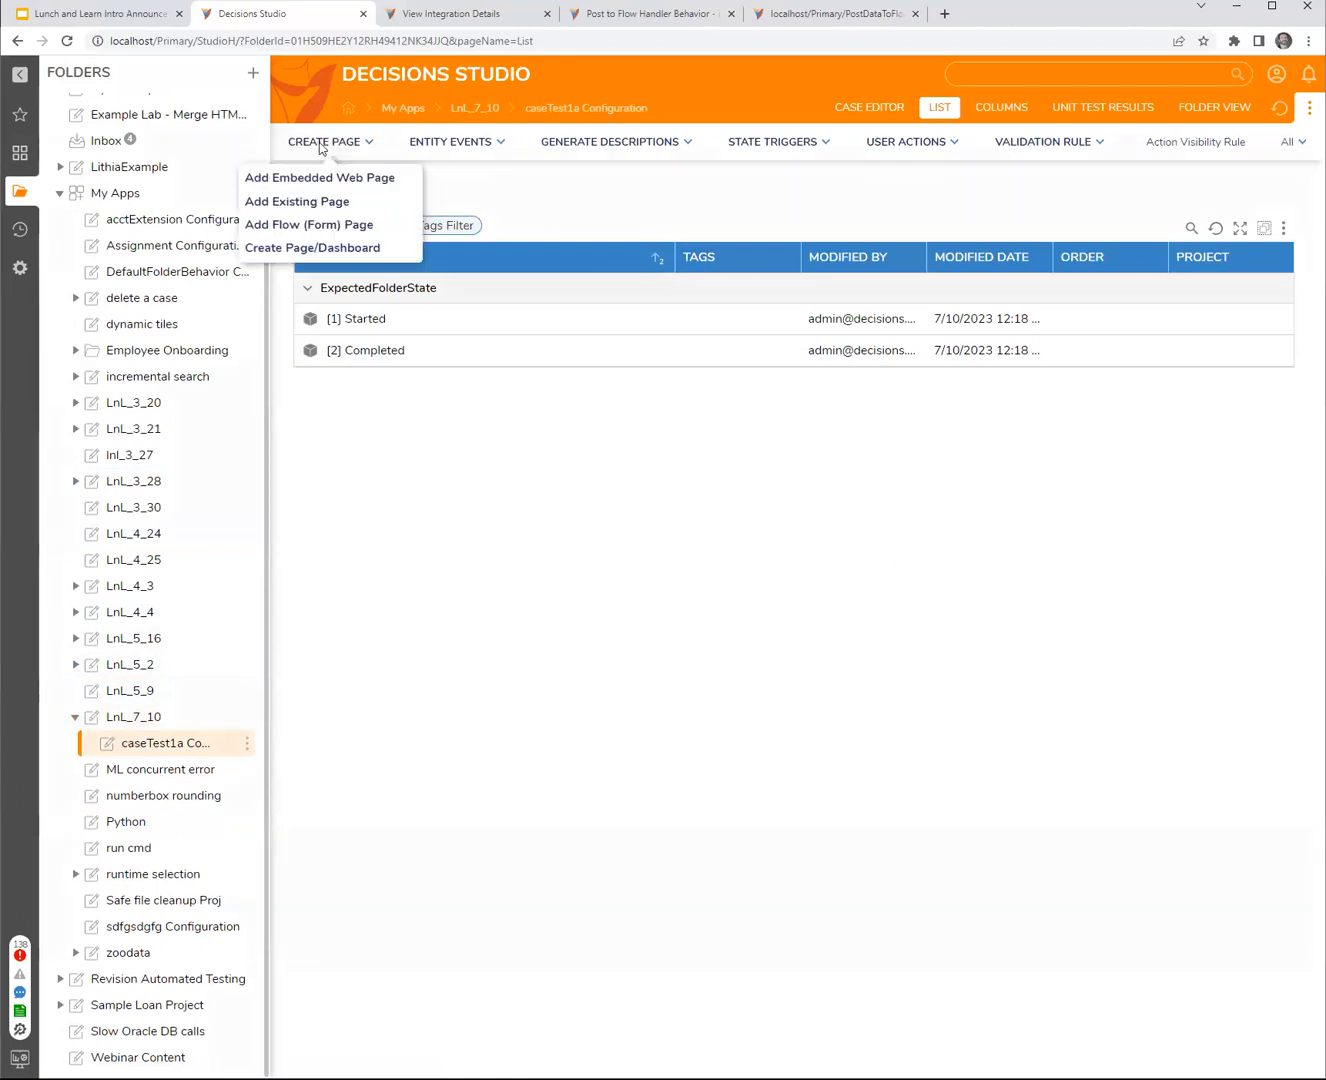
click(310, 248)
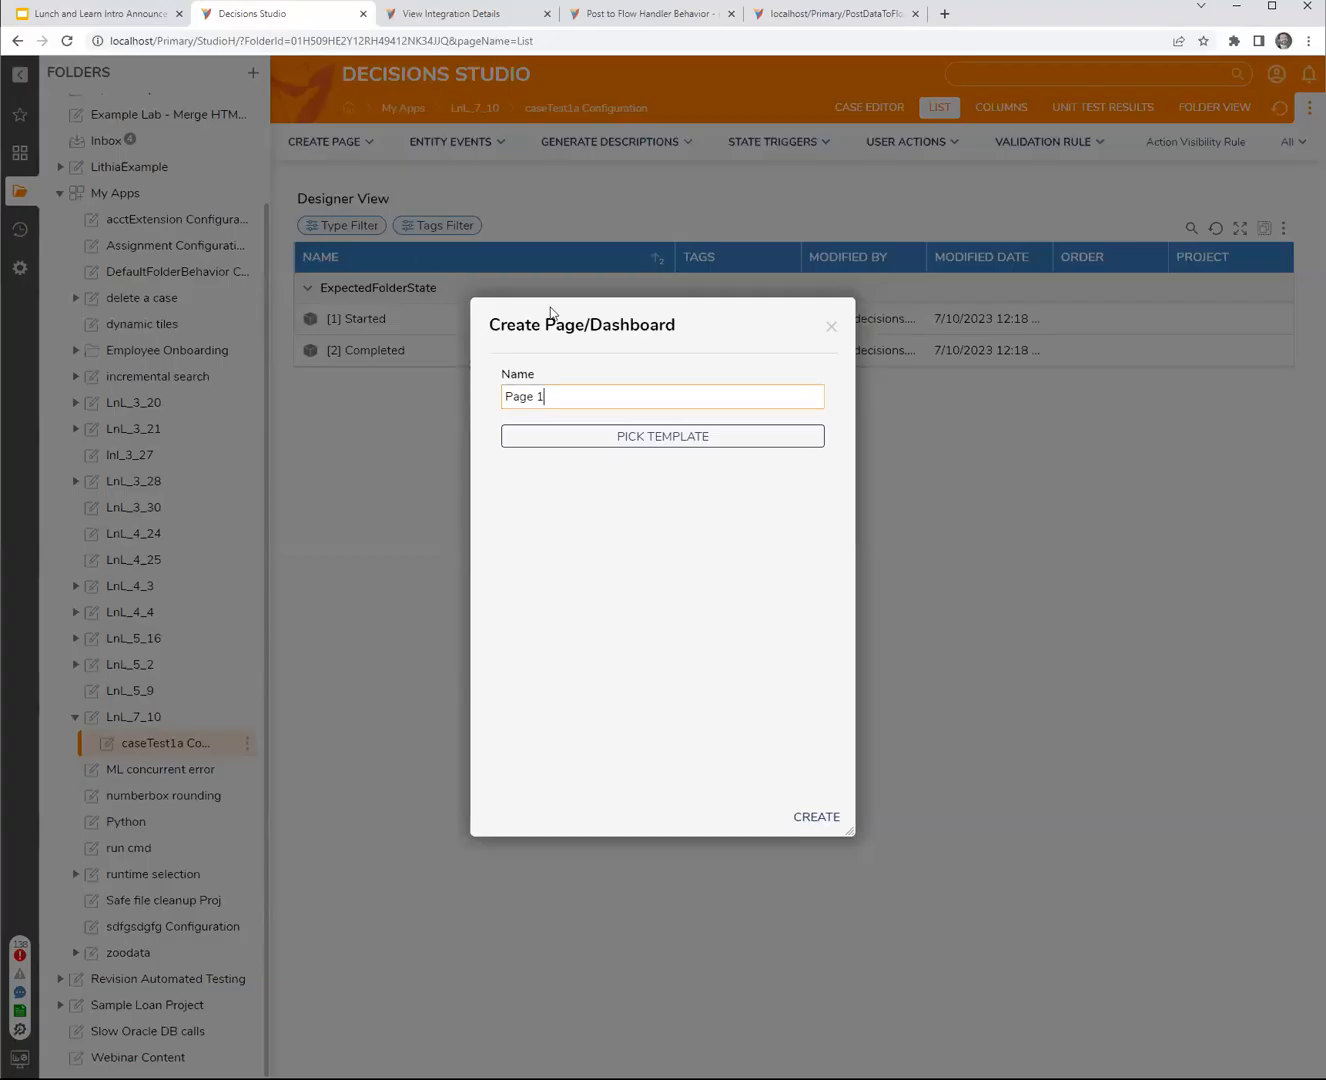
click(818, 819)
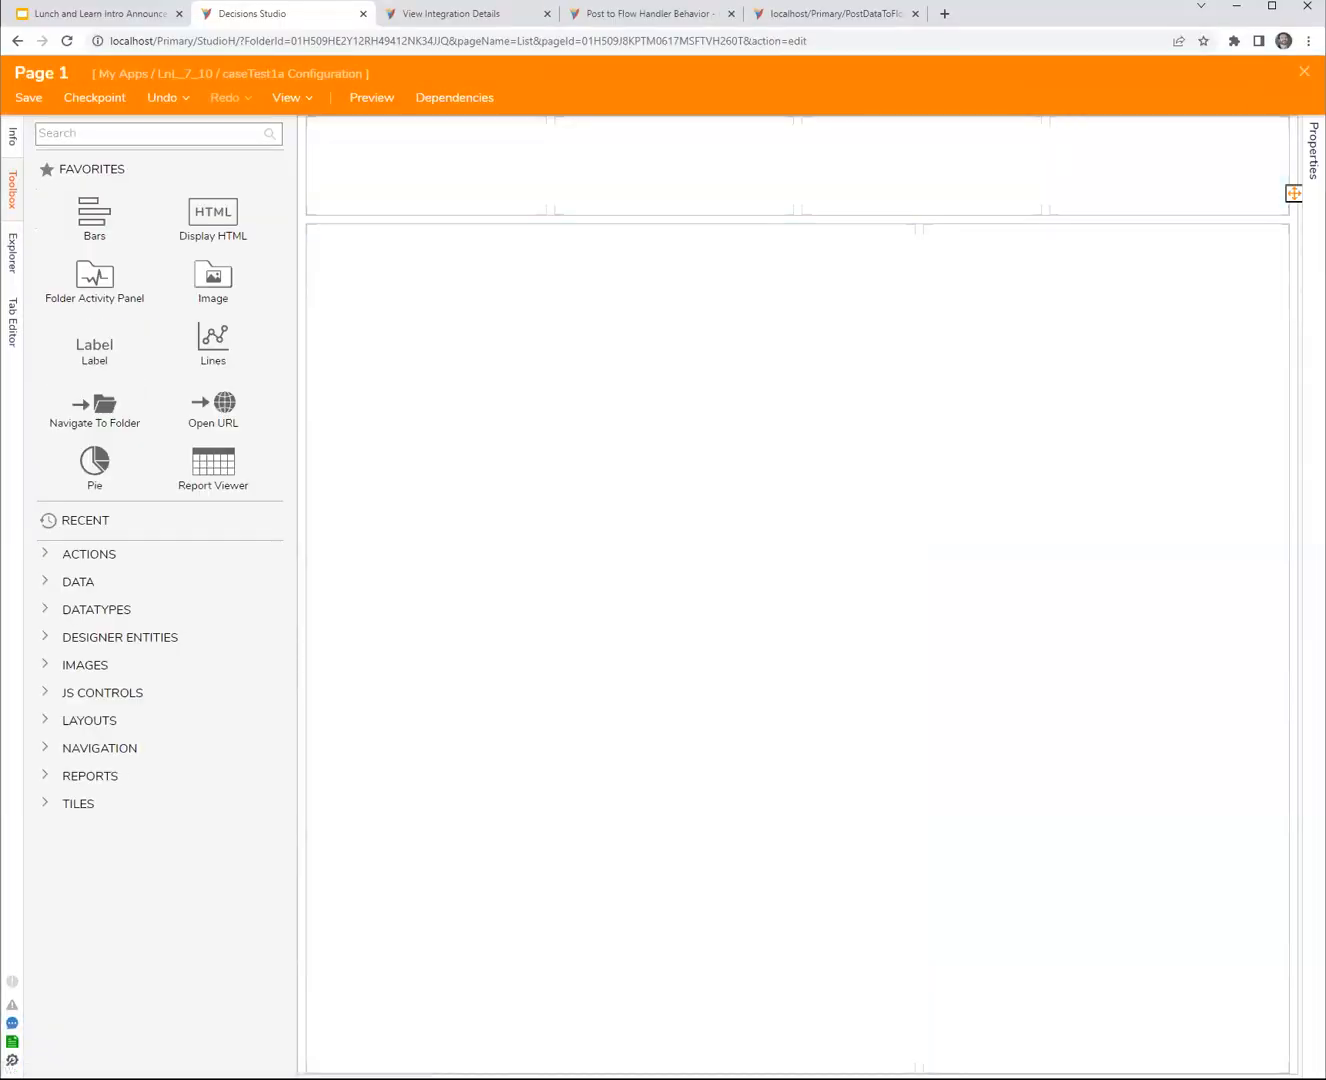
click(1304, 72)
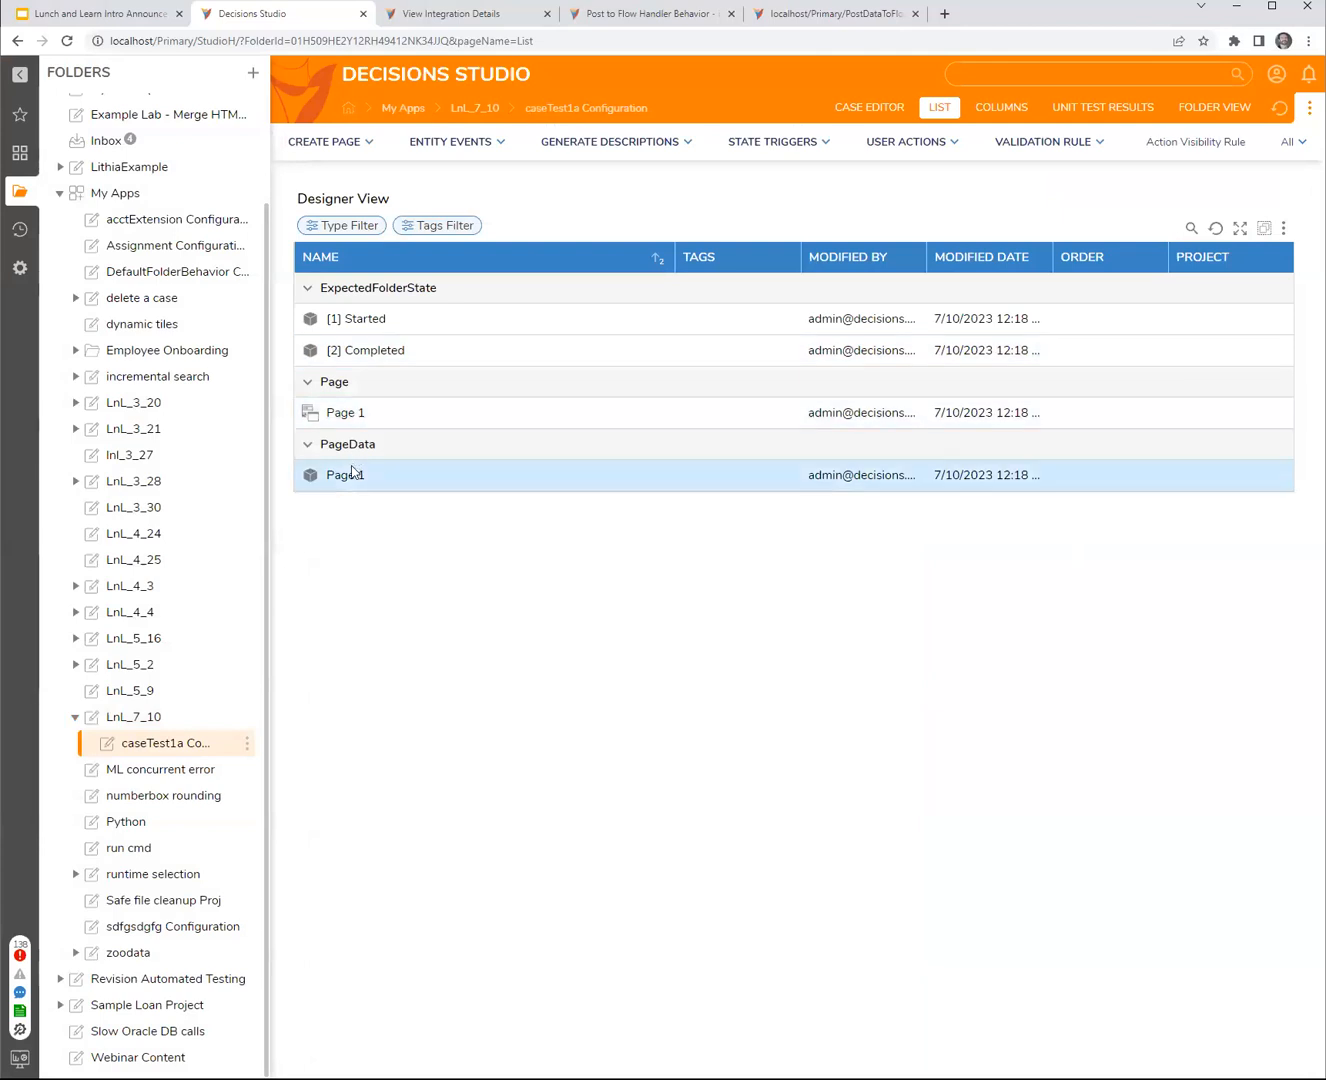
- Create a second page named Page 2 in the caseTest1a Configuration folder and return to the folder list
click(331, 147)
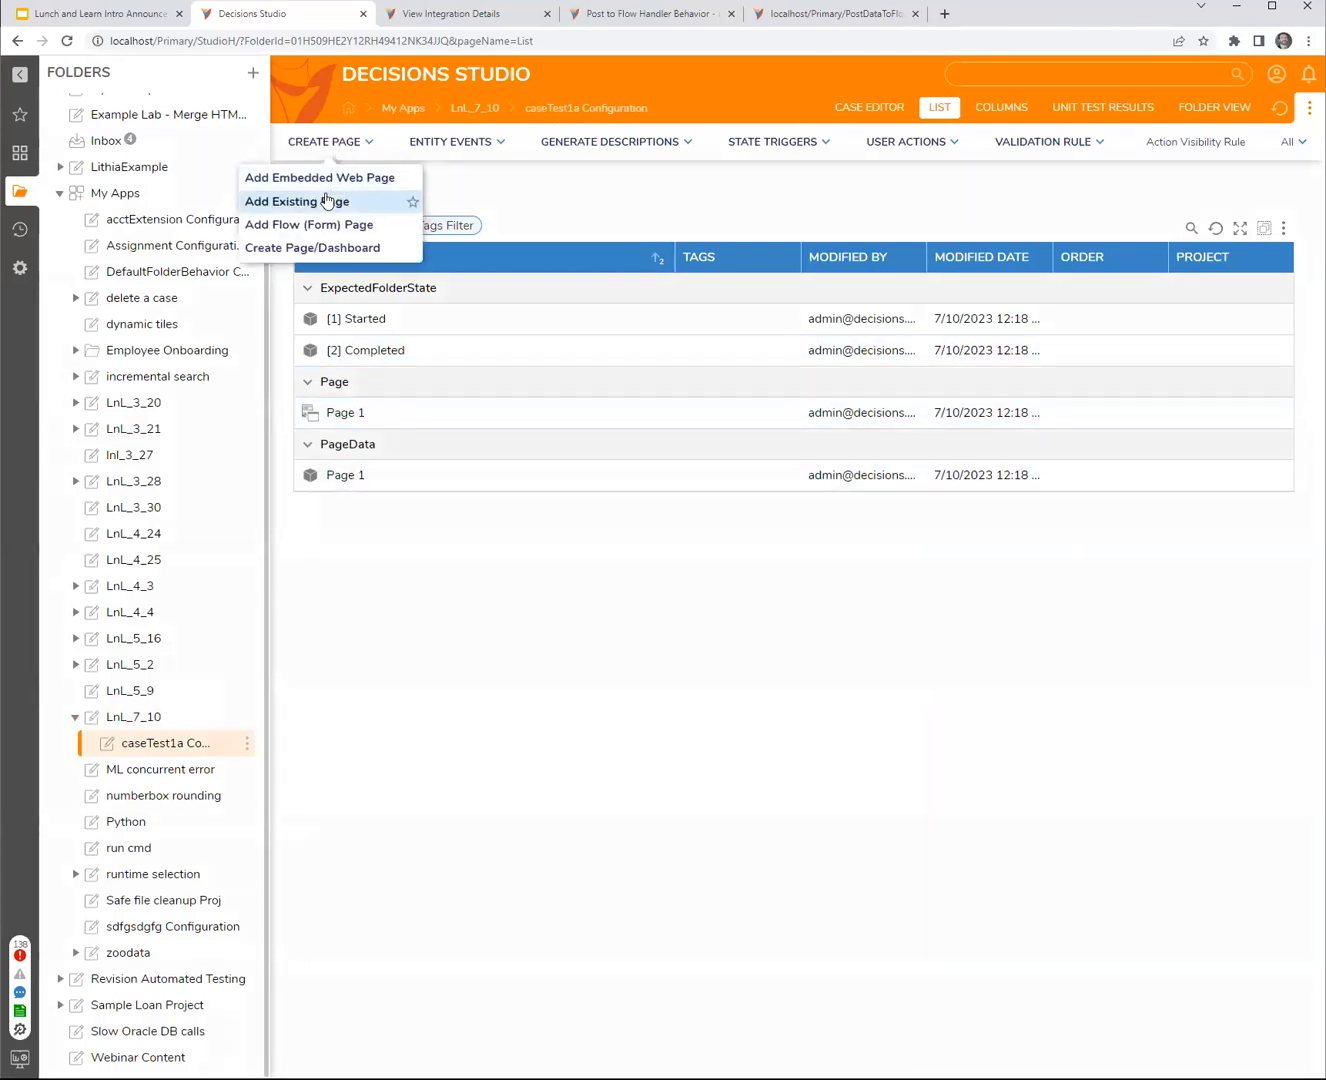
click(312, 249)
click(814, 827)
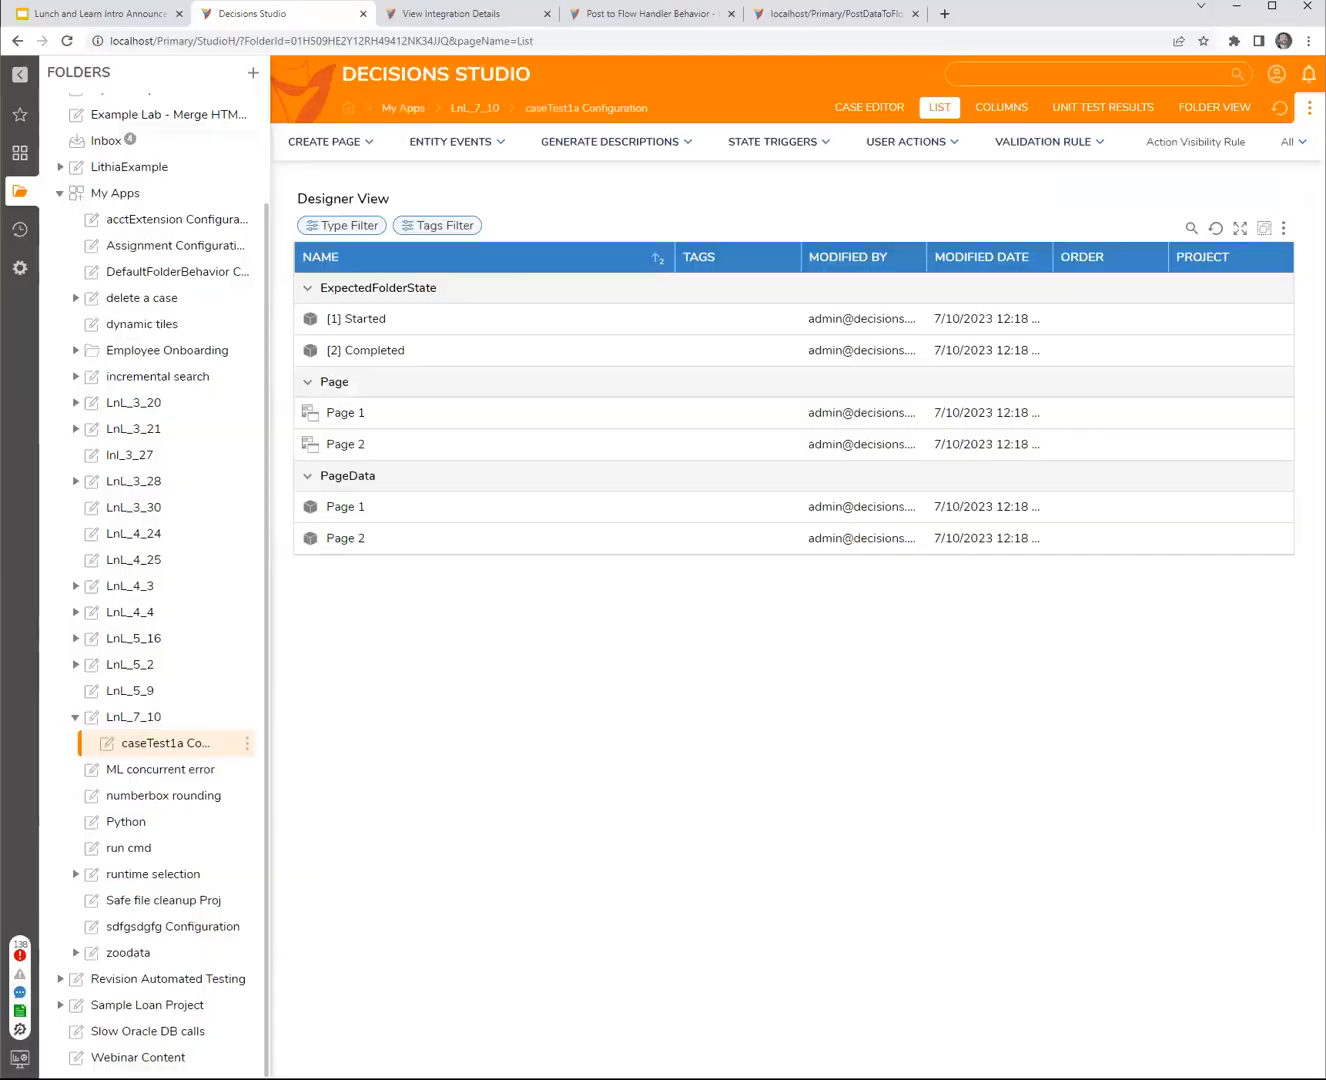
- View the page data settings of Page 2 and close them without saving
right_click(364, 546)
click(432, 499)
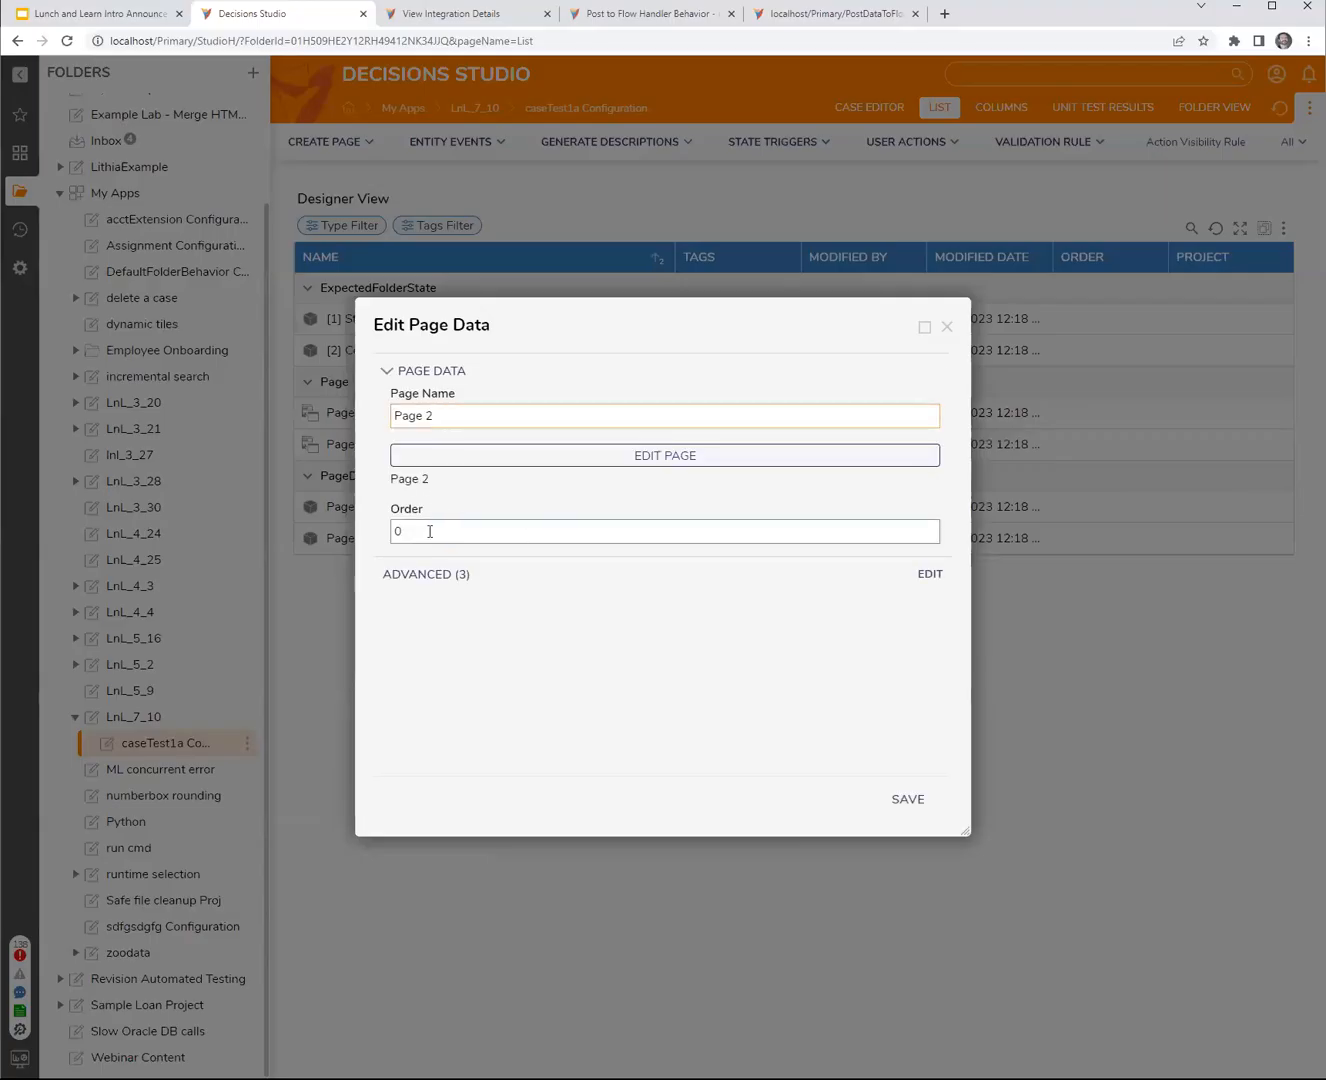
drag(610, 320, 724, 423)
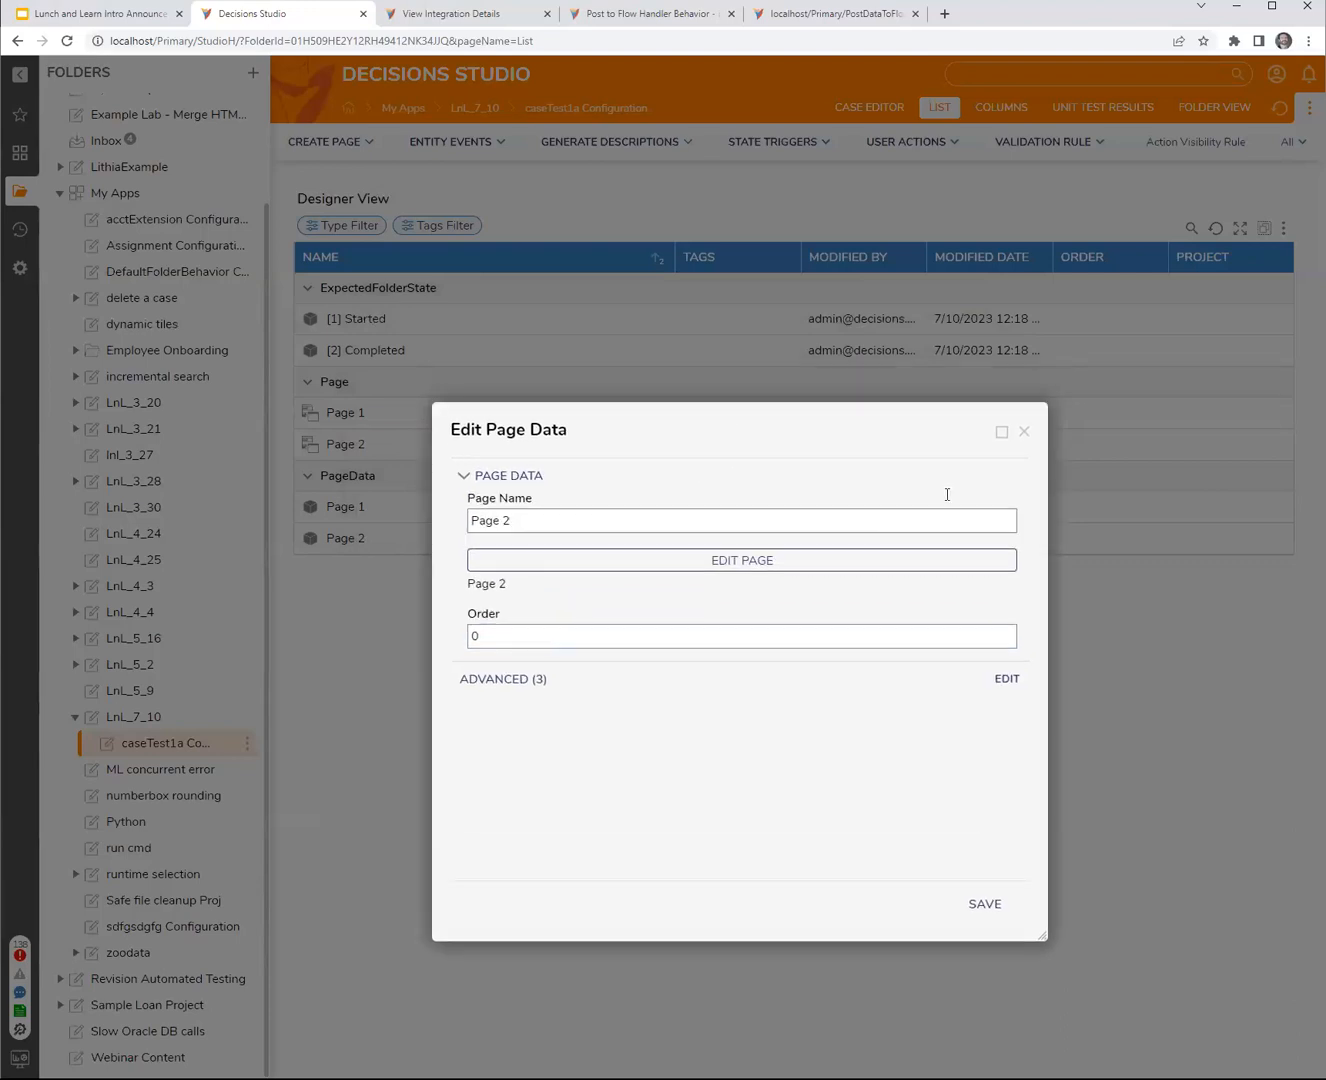
click(1024, 431)
- Set the Order in Page 1's page data to 1 and save it
right_click(386, 506)
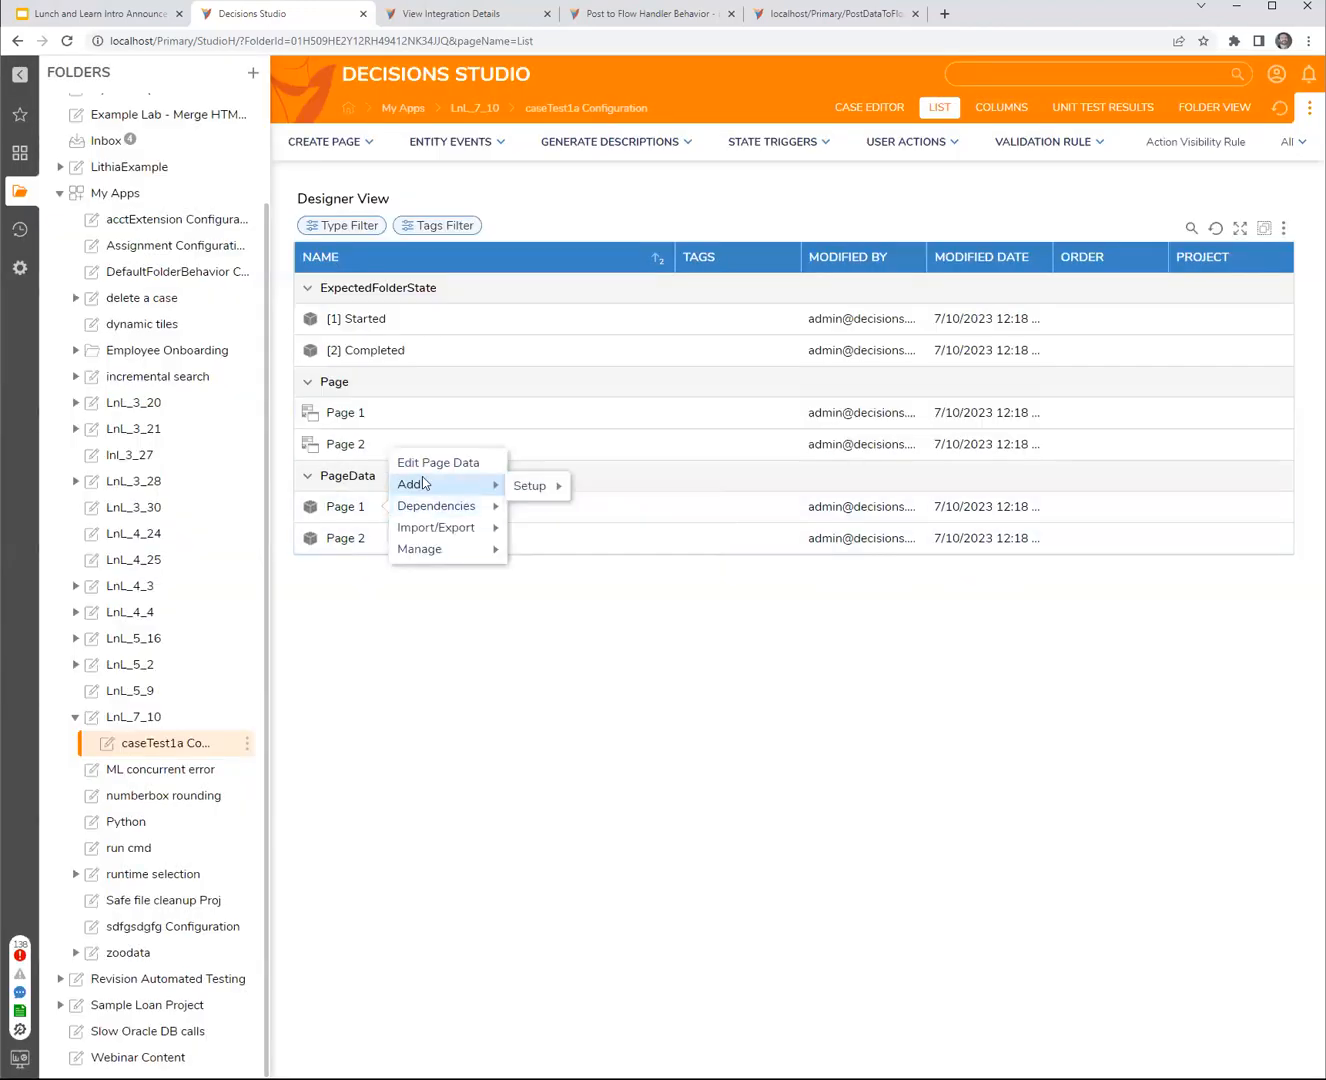
click(428, 460)
click(475, 534)
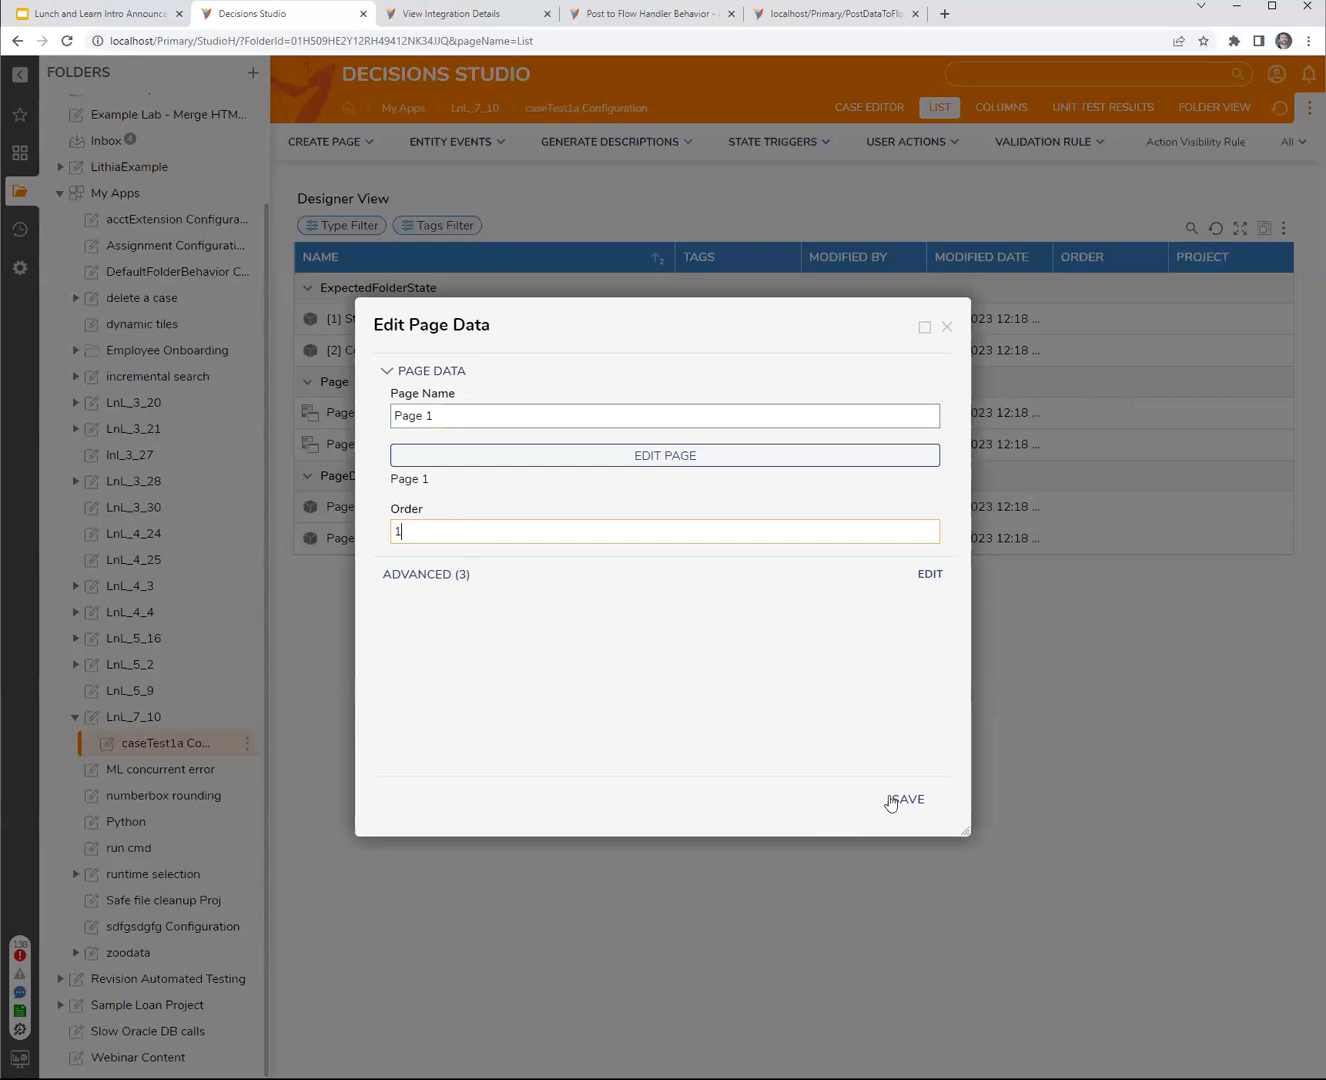
click(890, 800)
- Add a caseTest1a case to the LnL_7_10 folder with the name asd and str1 set to asdf
click(140, 717)
right_click(142, 717)
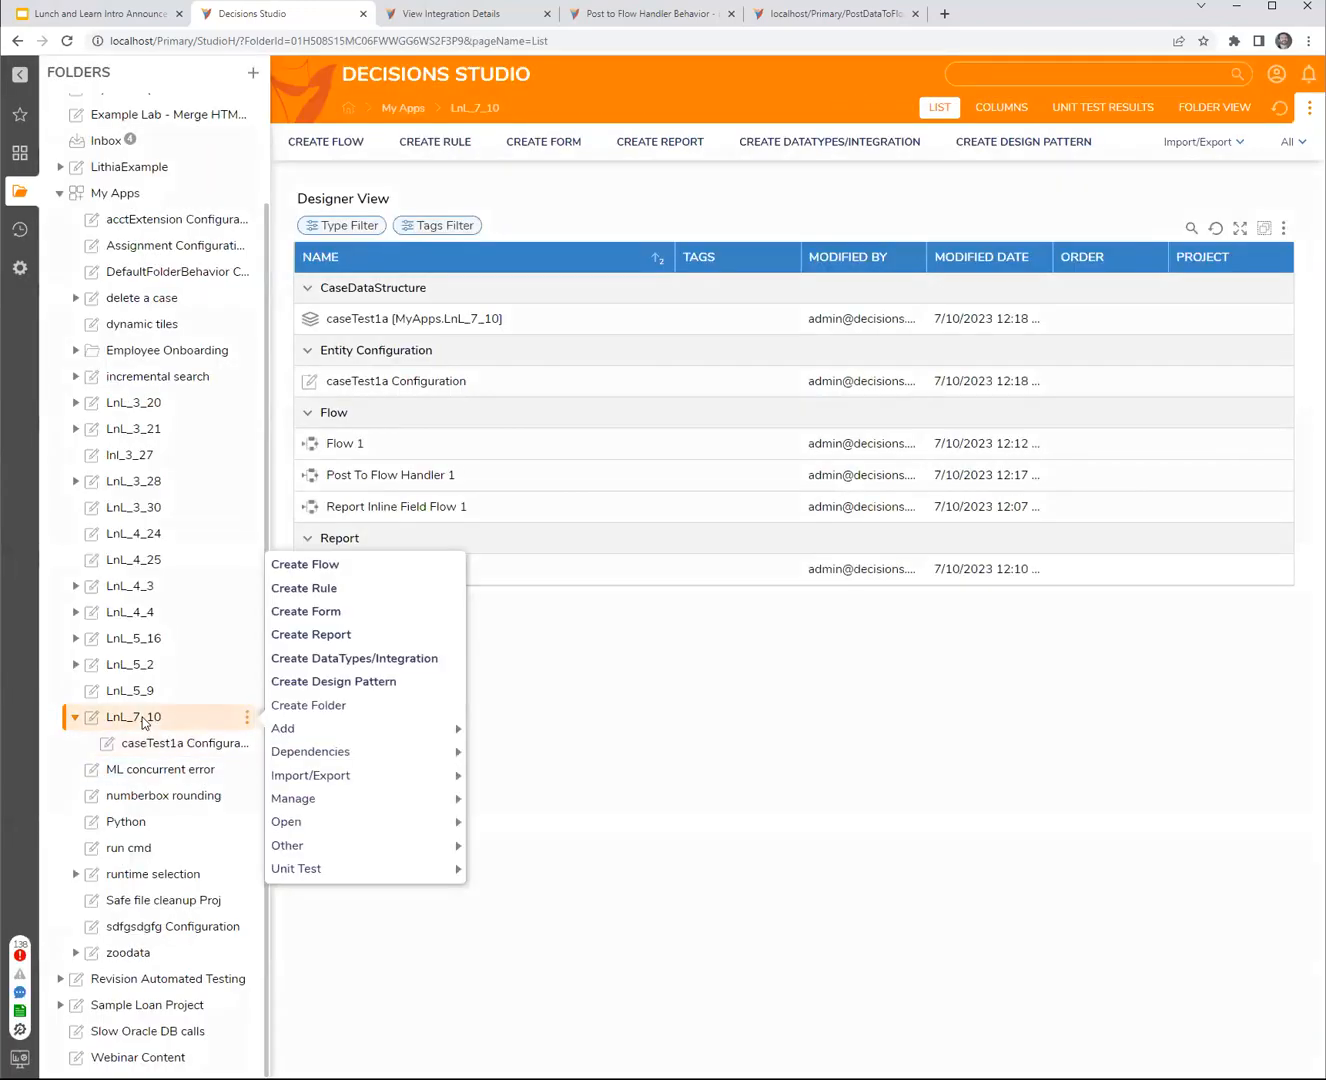
mouse_move(429, 728)
mouse_move(531, 692)
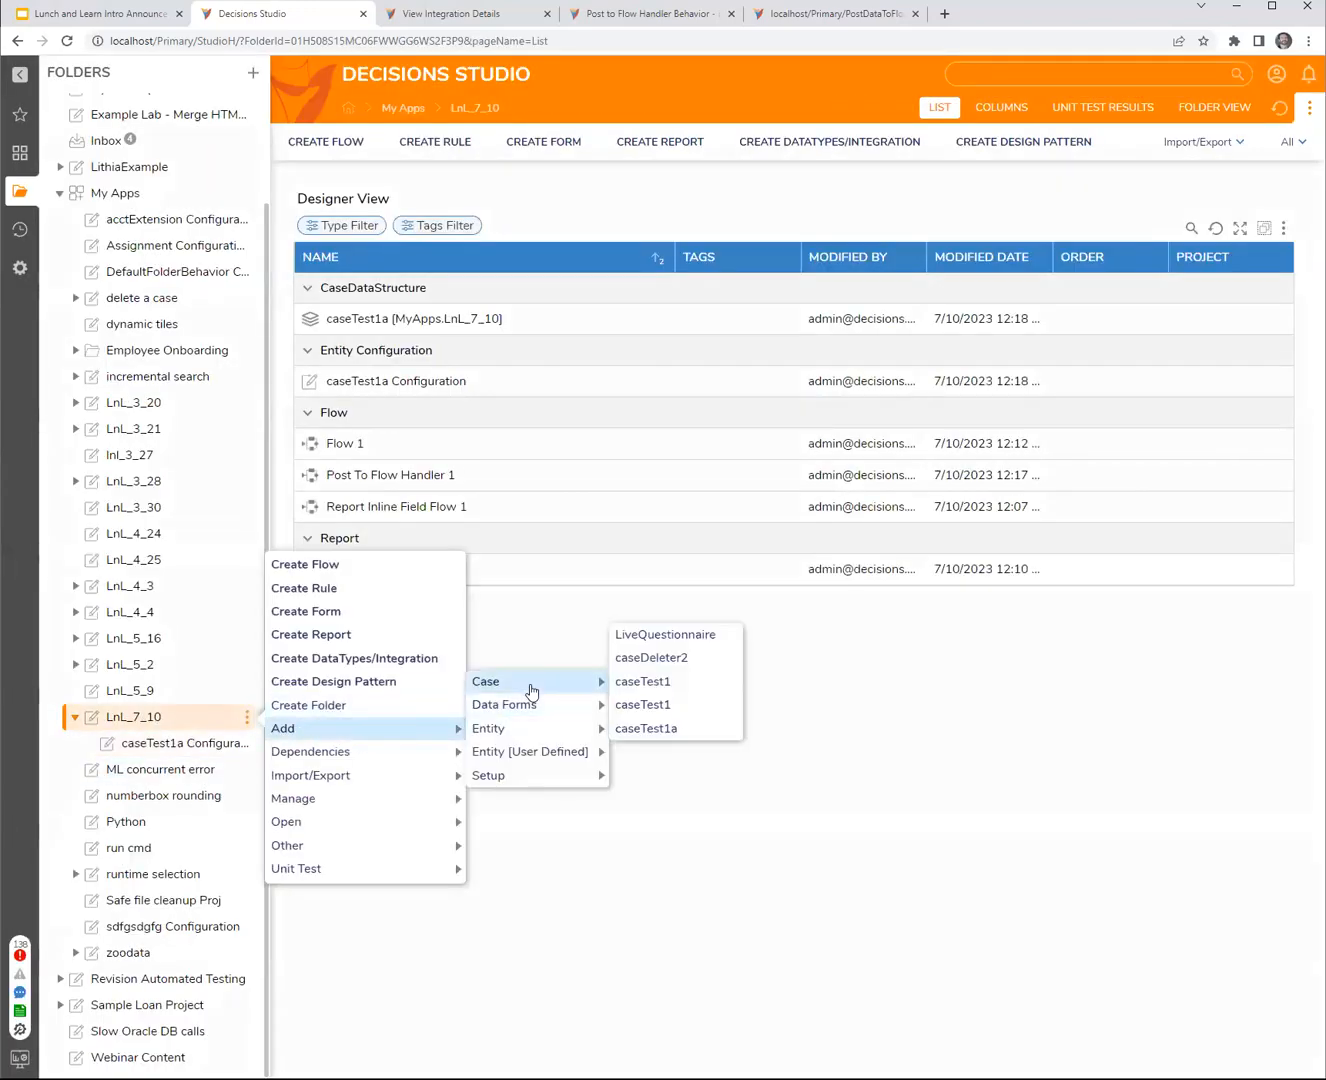
click(647, 728)
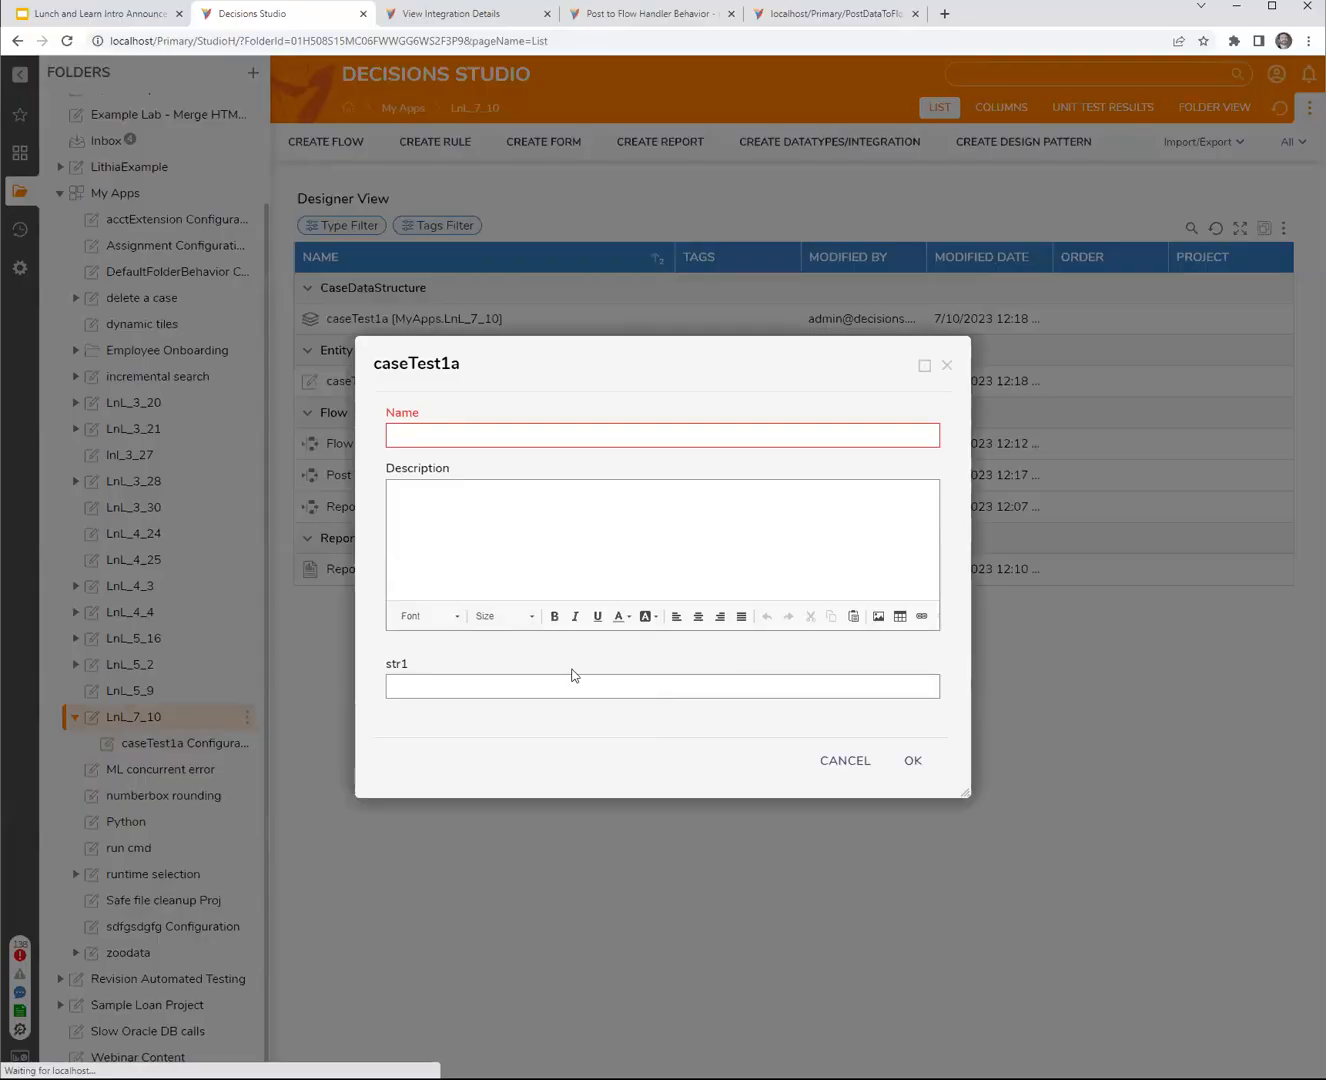
click(656, 436)
text(asd)
click(656, 687)
text(asdf)
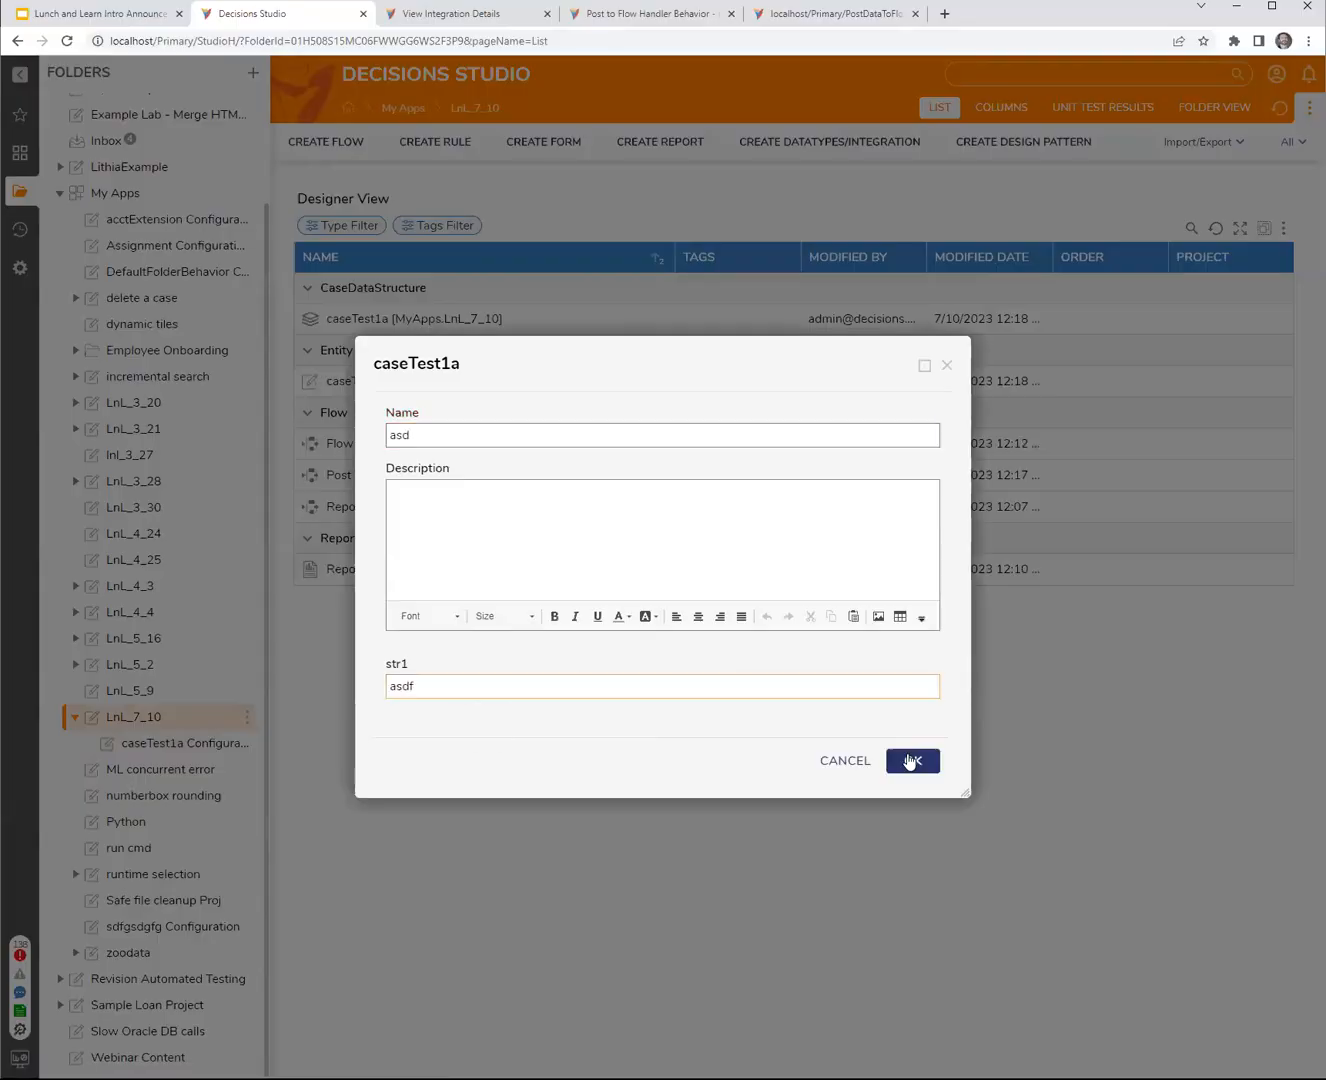
click(911, 761)
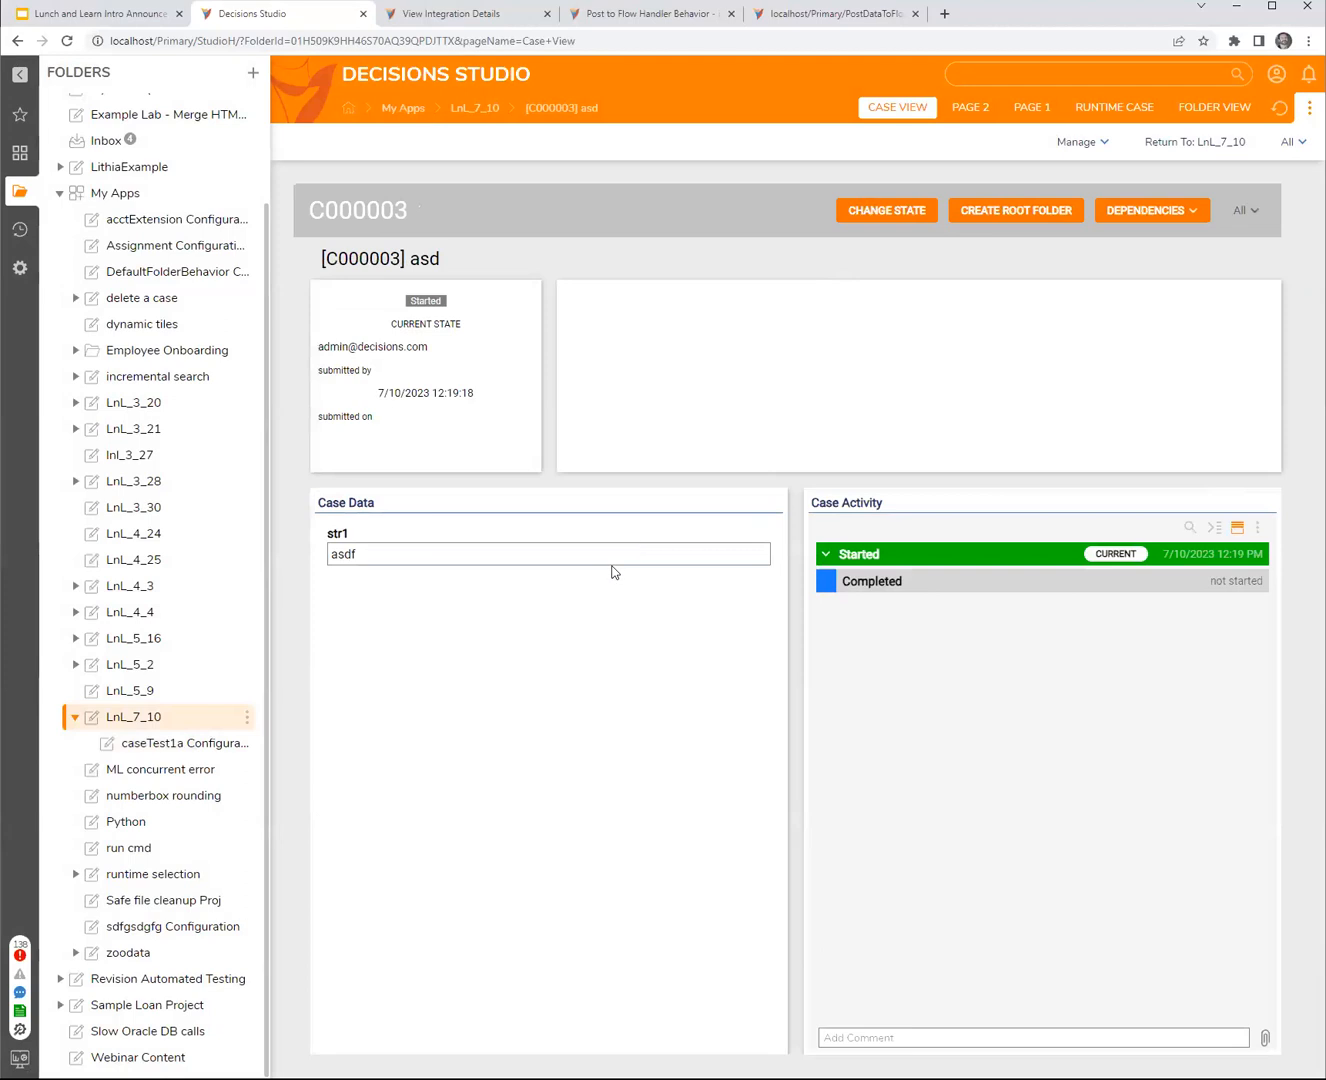
- Open the asd case from the LnL_7_10 folder, view its Page 2, and return to the folder list
click(200, 750)
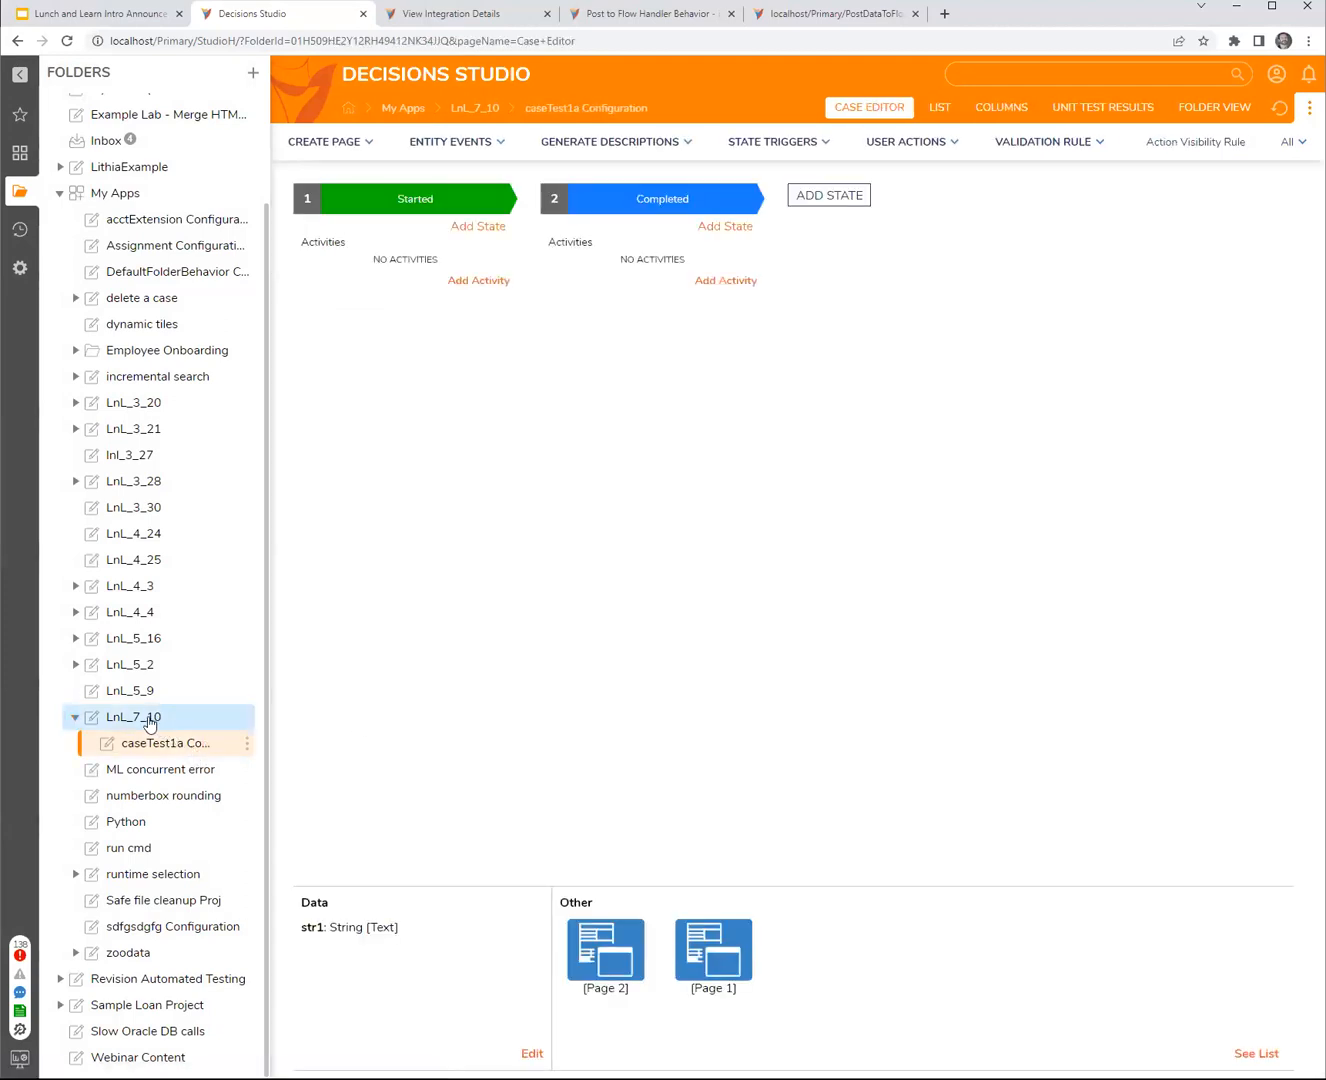
click(149, 719)
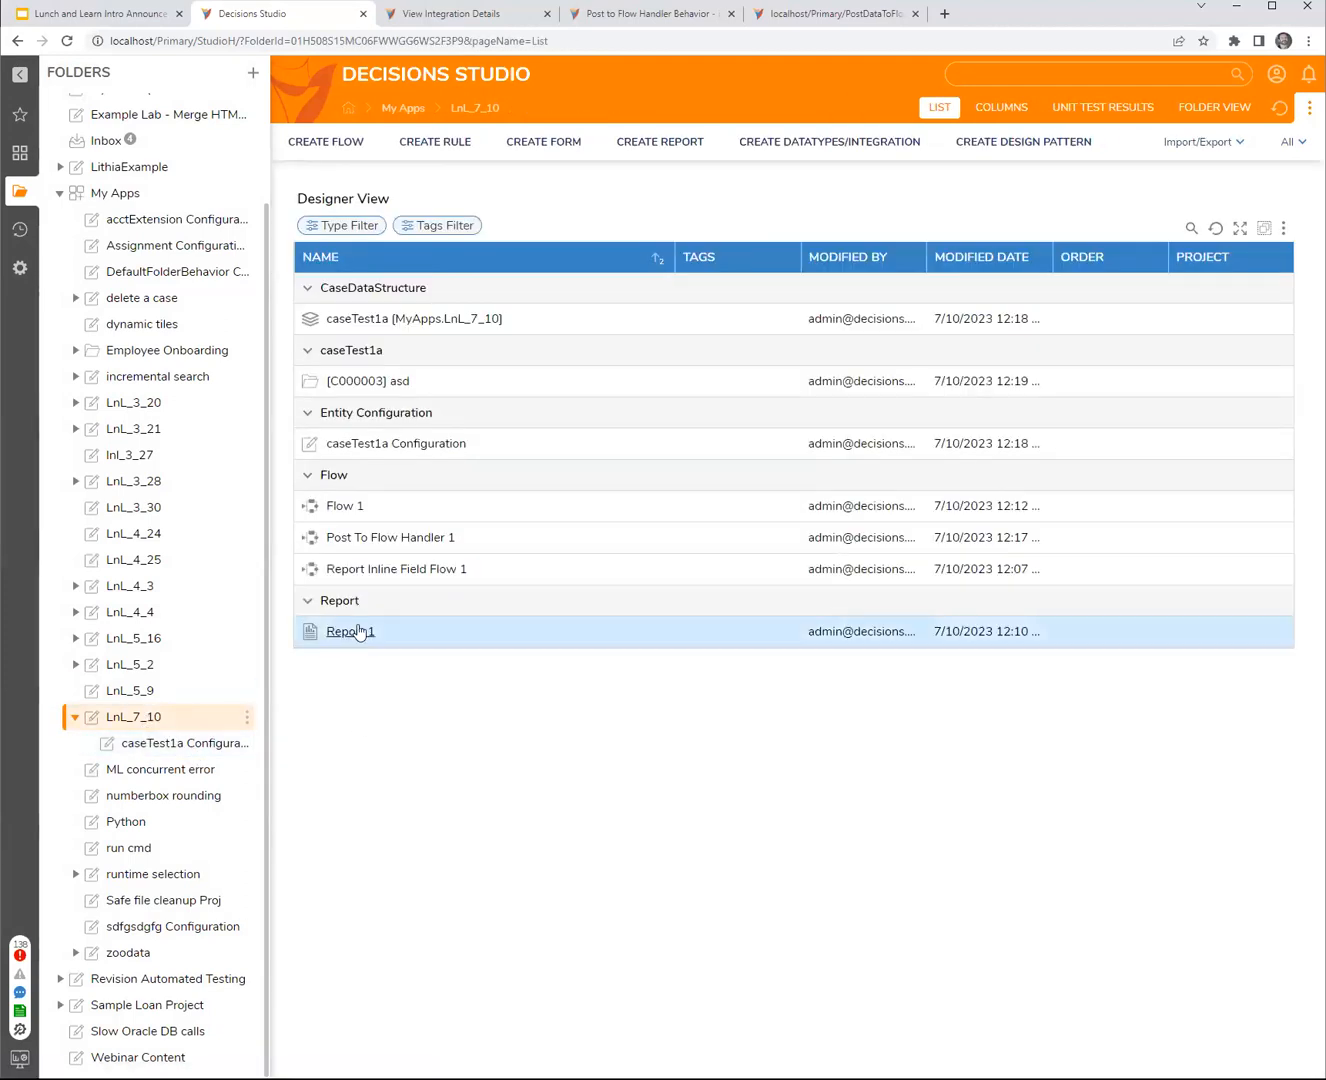
click(365, 382)
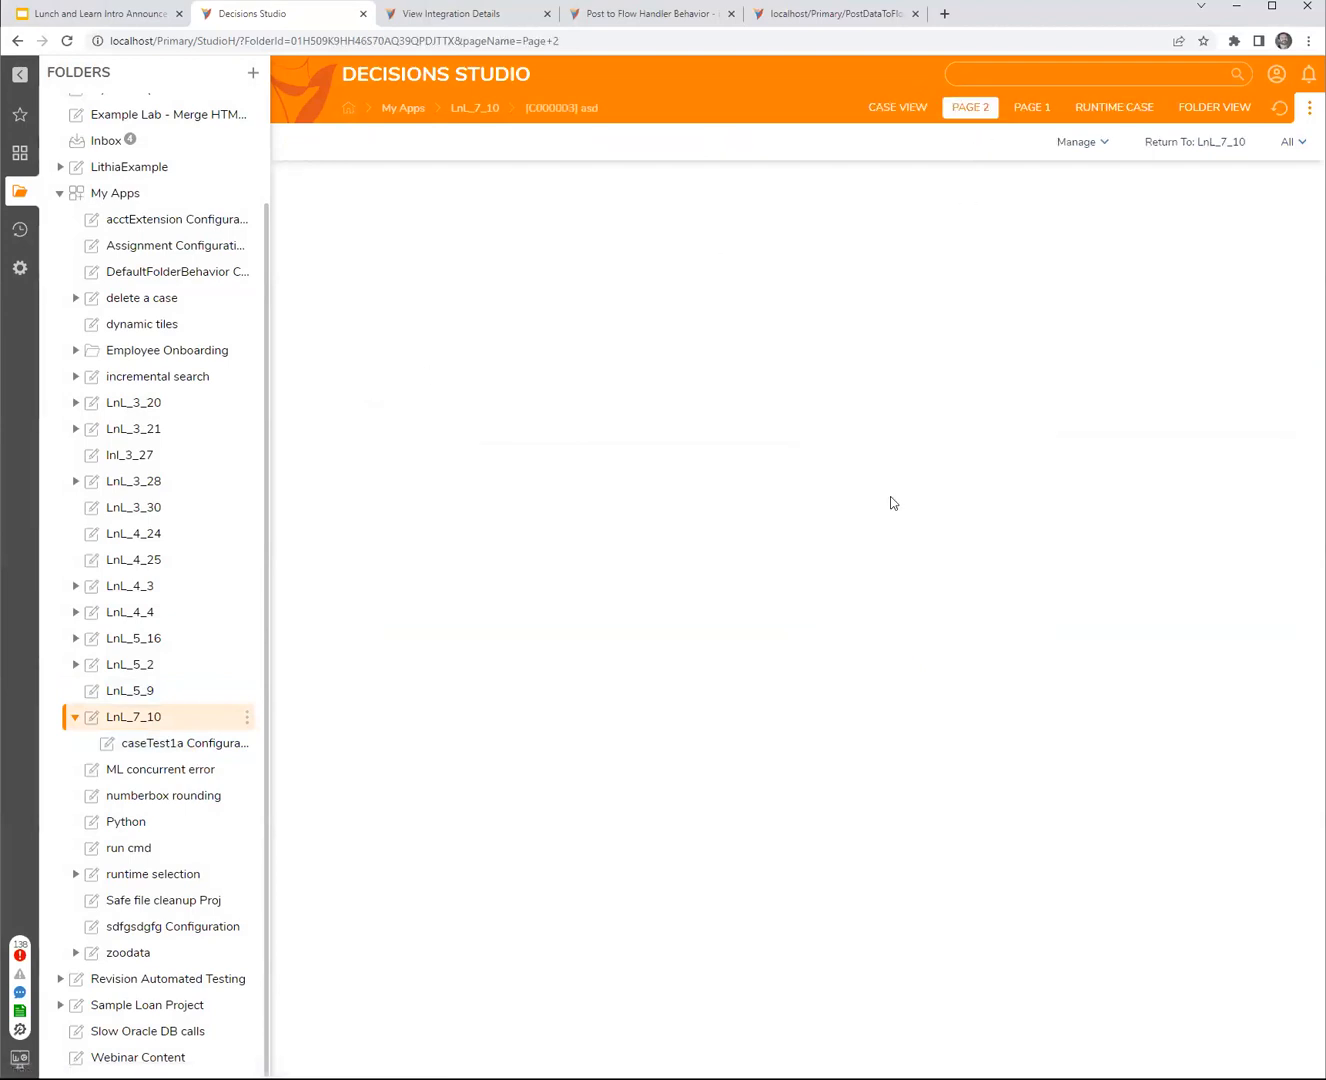
click(970, 113)
click(140, 716)
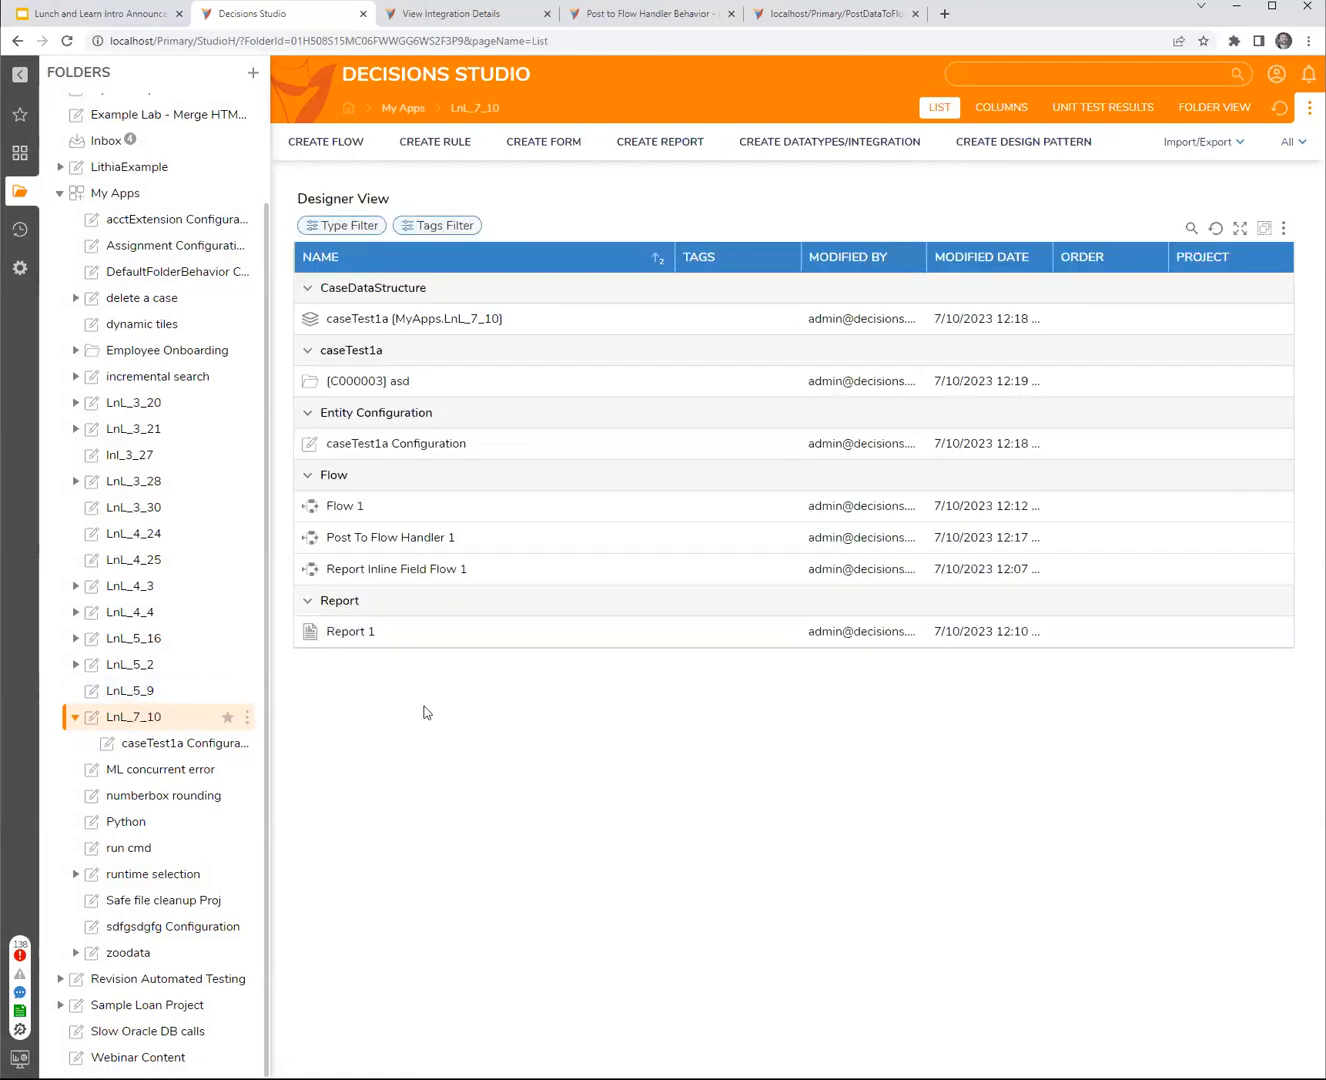
- Review the case setup, behavior and action settings of the caseTest1a data structure and close them without saving
right_click(386, 329)
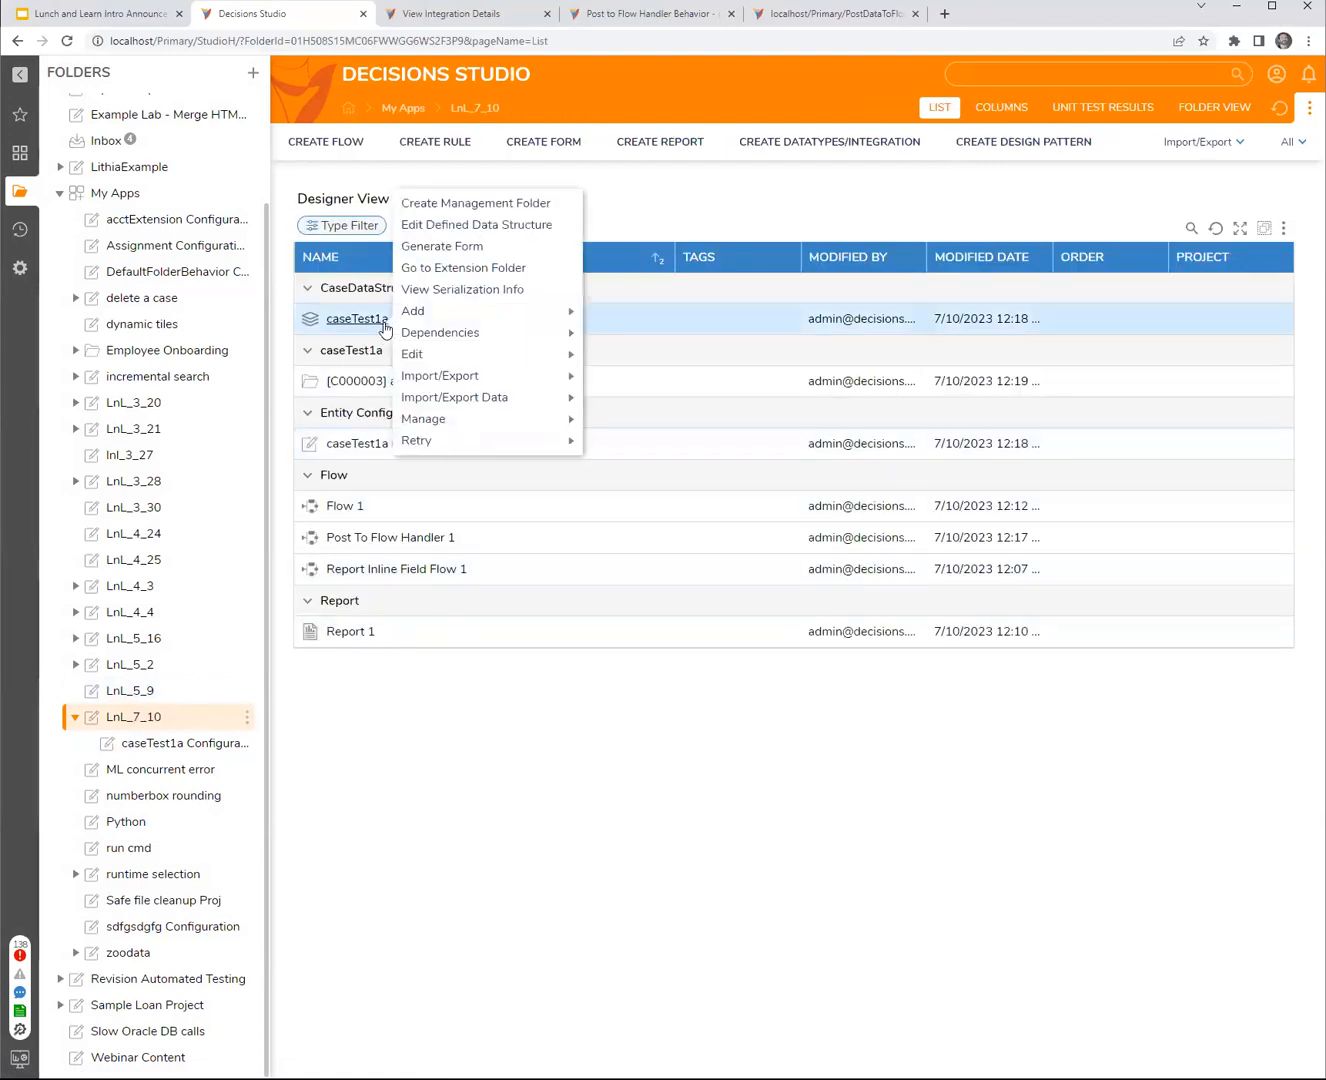
click(470, 225)
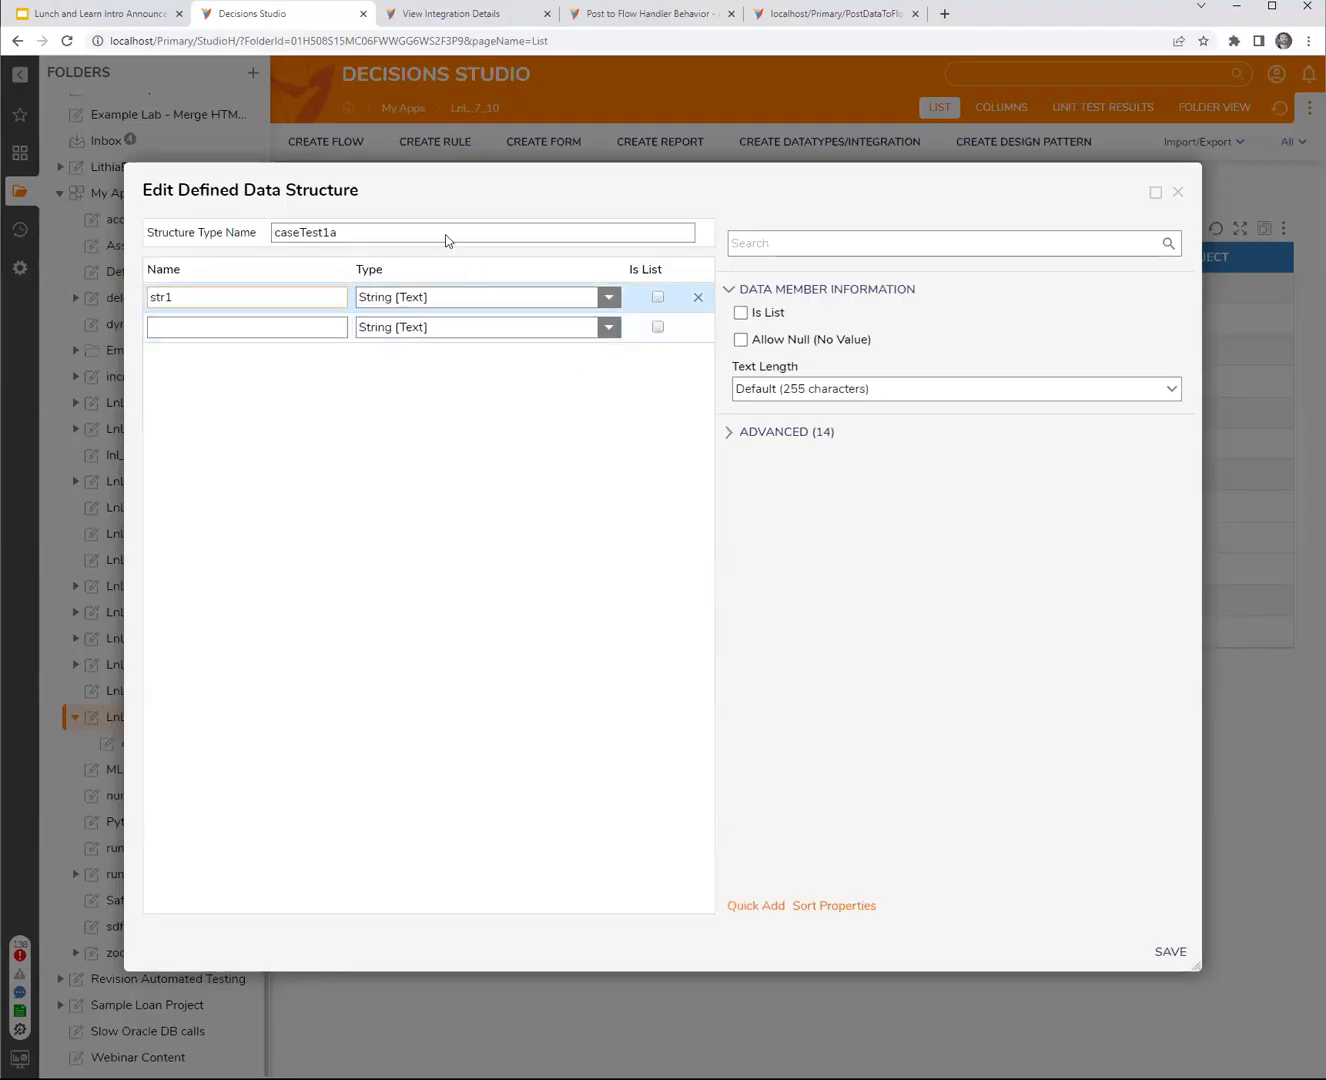
click(446, 234)
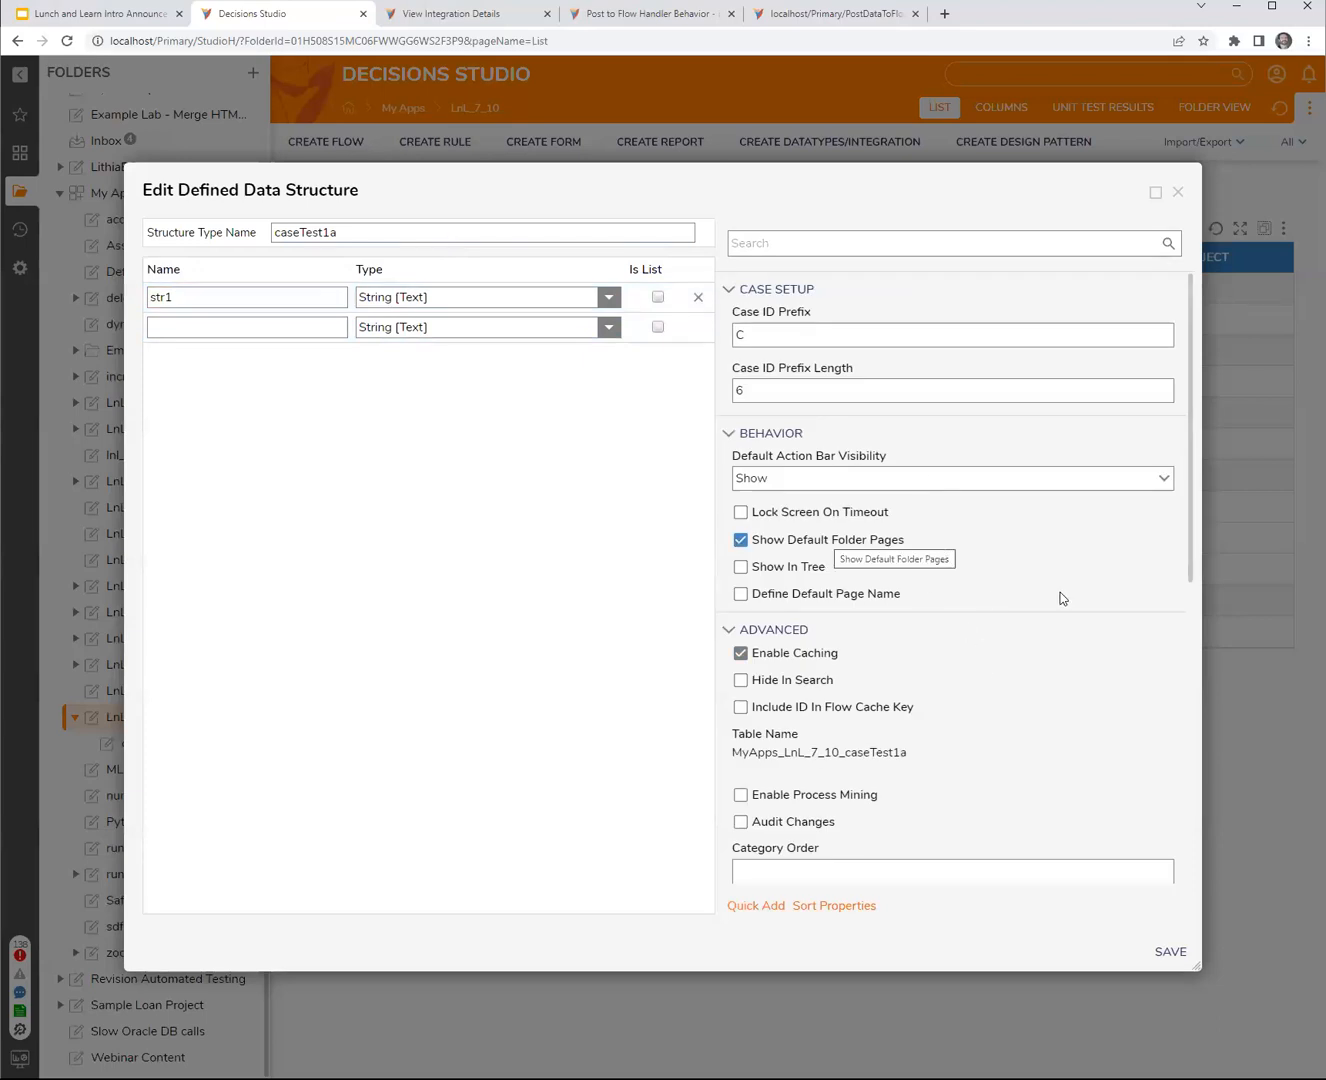
scroll(952, 678, down, 3)
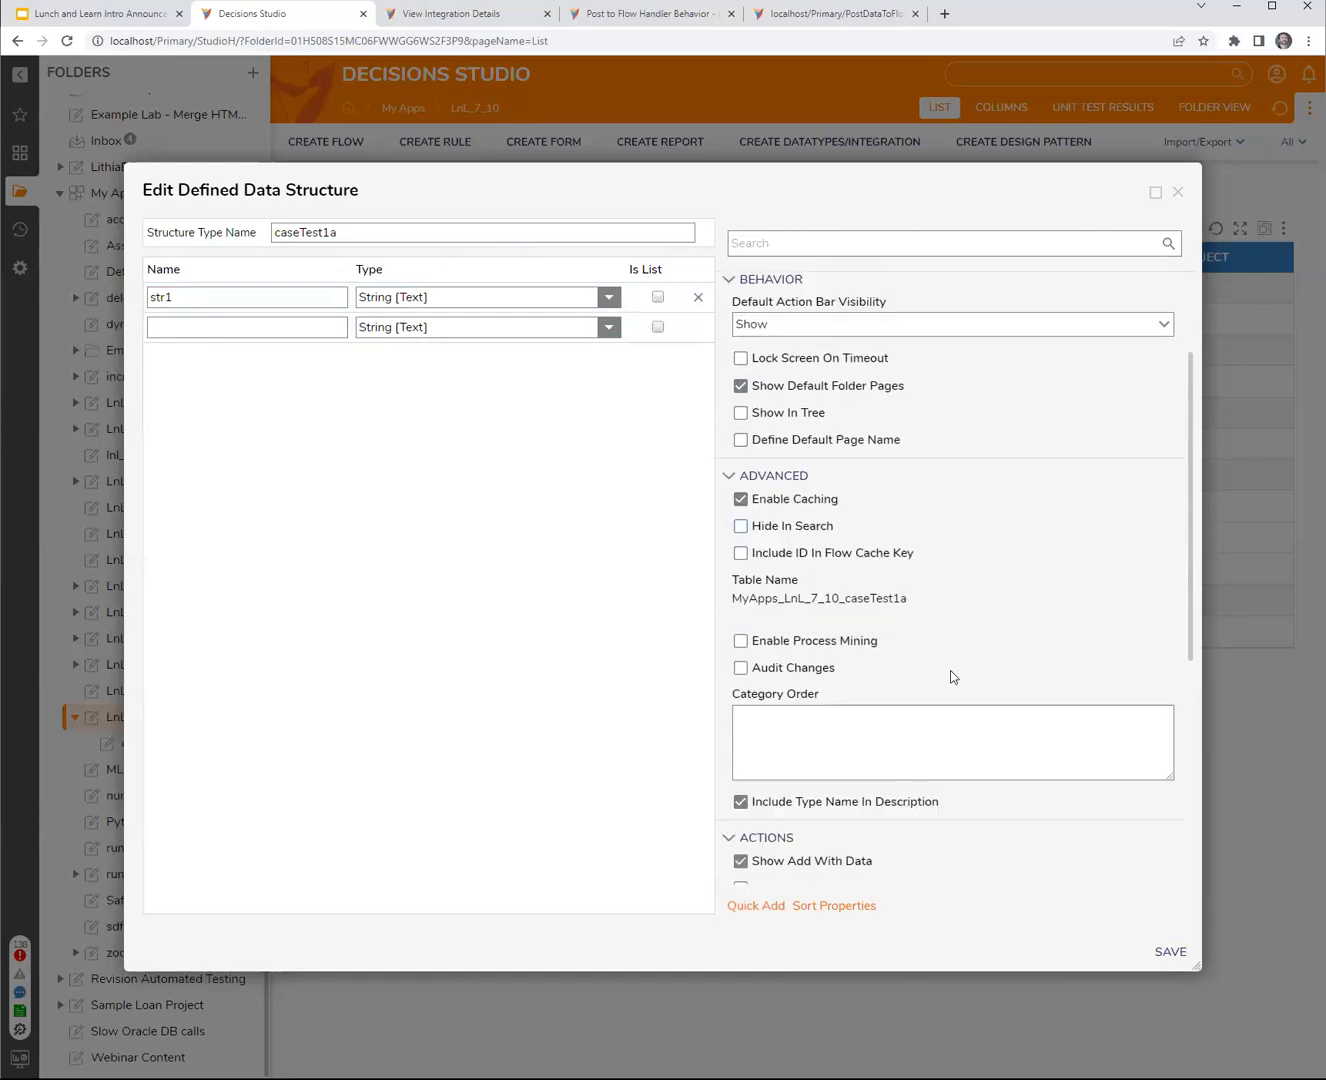
scroll(952, 678, down, 3)
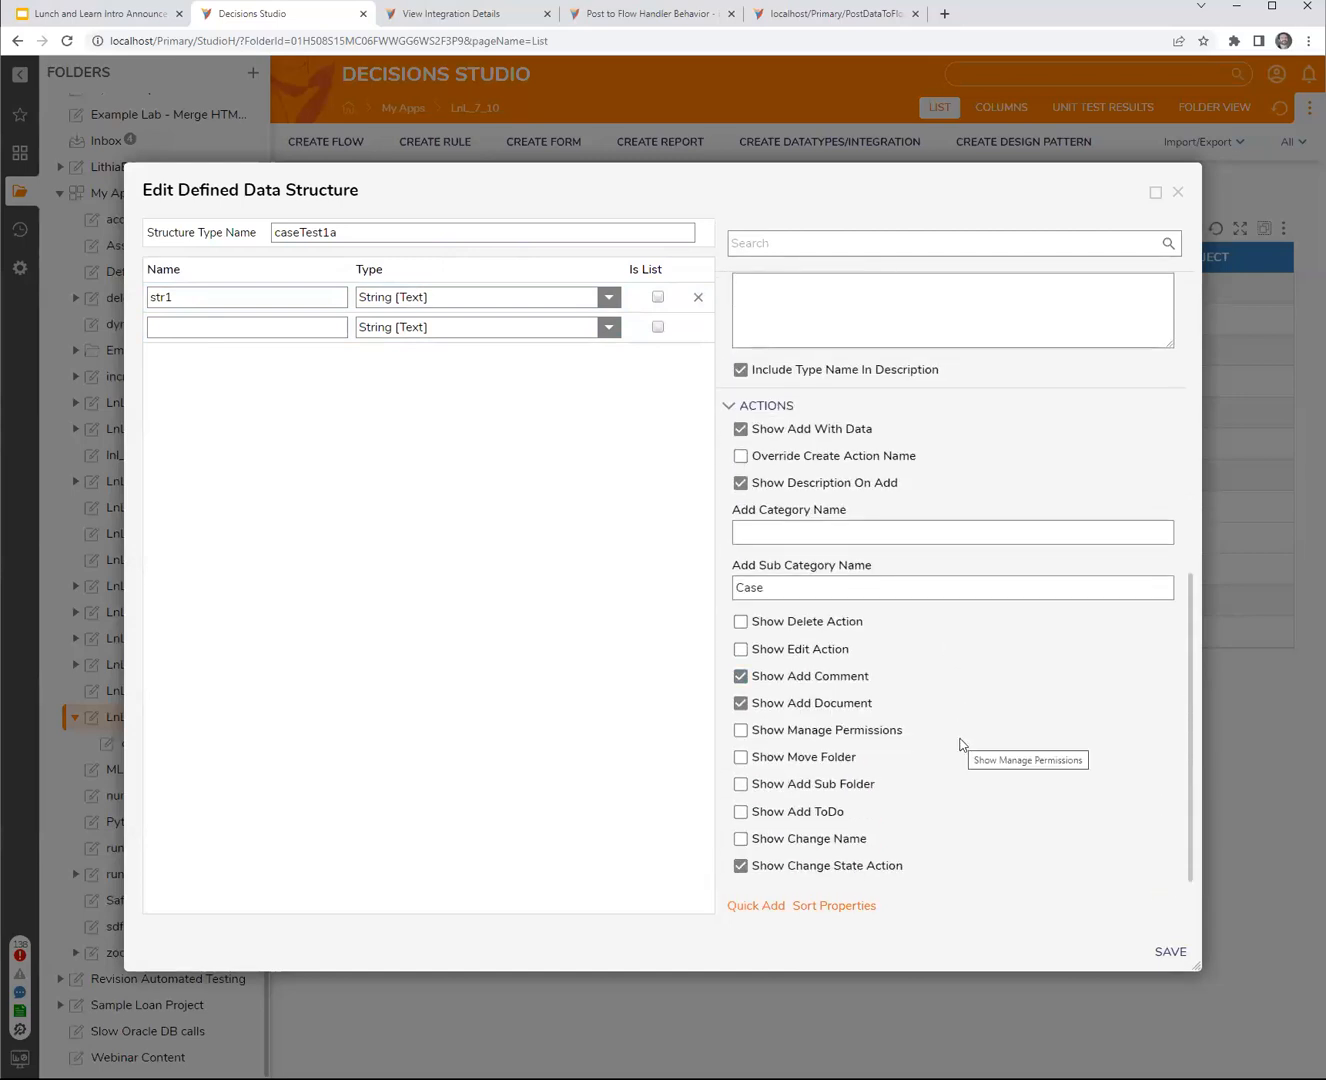
scroll(960, 744, up, 10)
click(1178, 193)
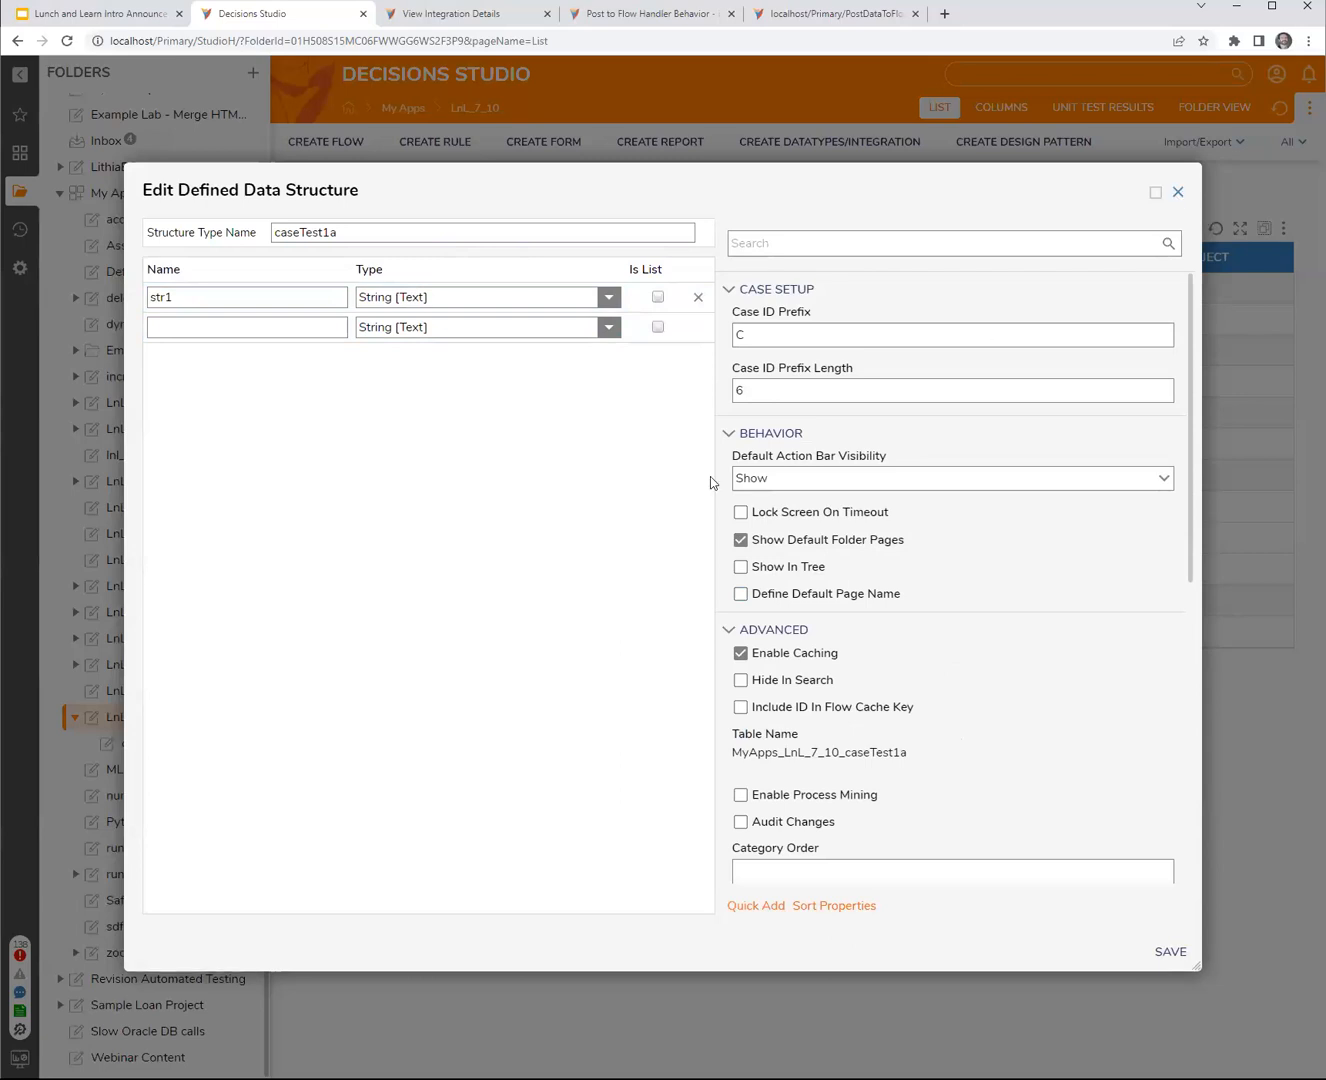
- Create a page visibility rule in the caseTest1a Configuration folder
click(193, 743)
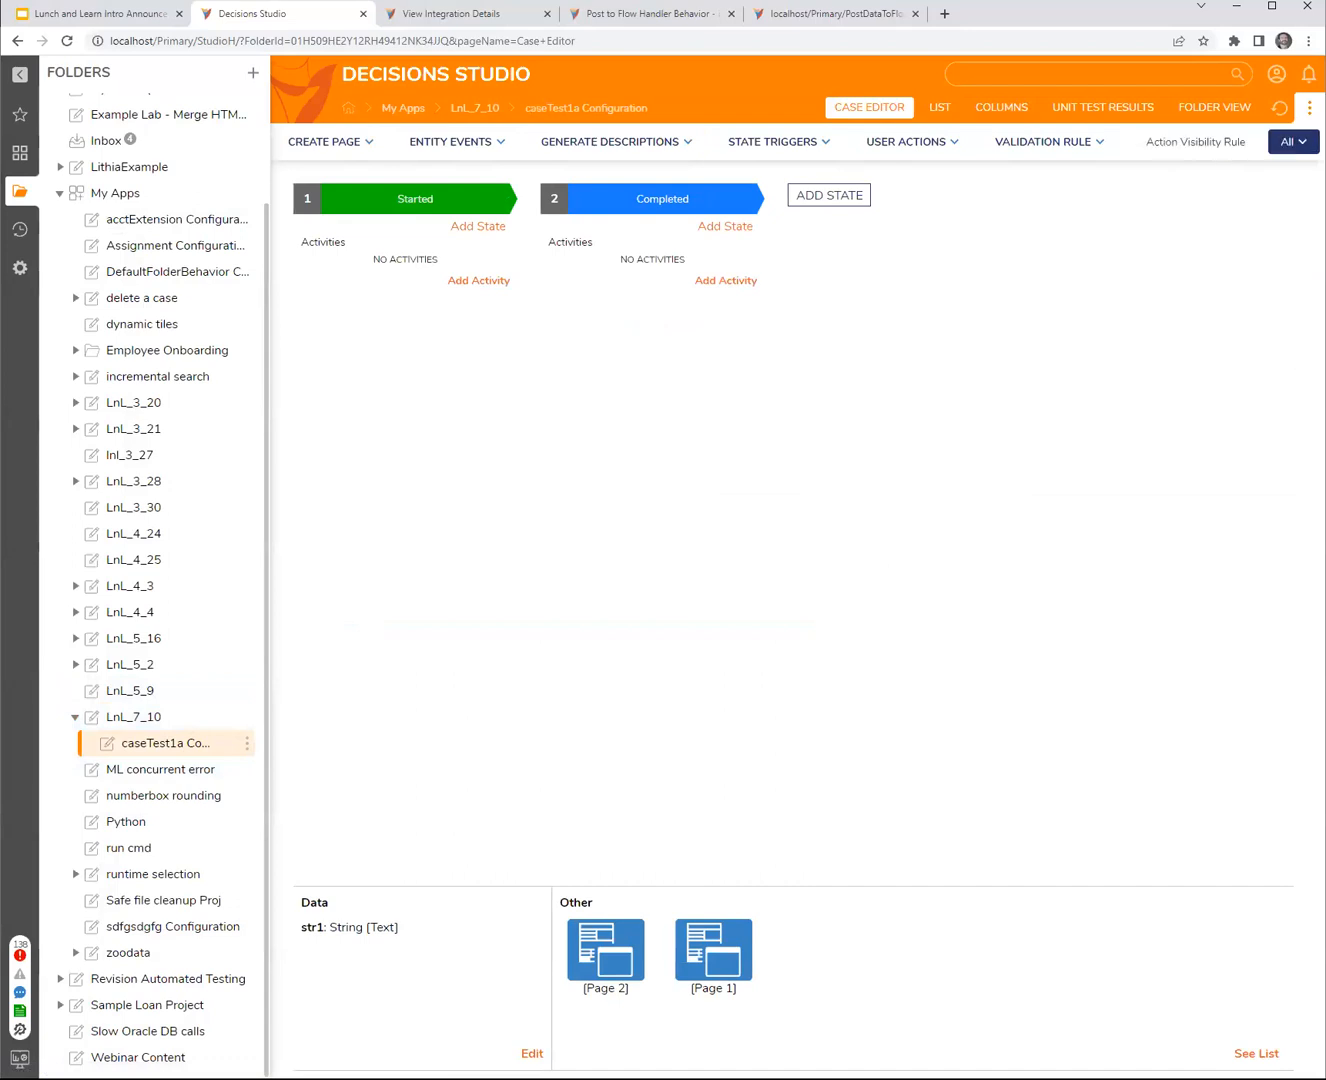
click(1290, 141)
click(1249, 250)
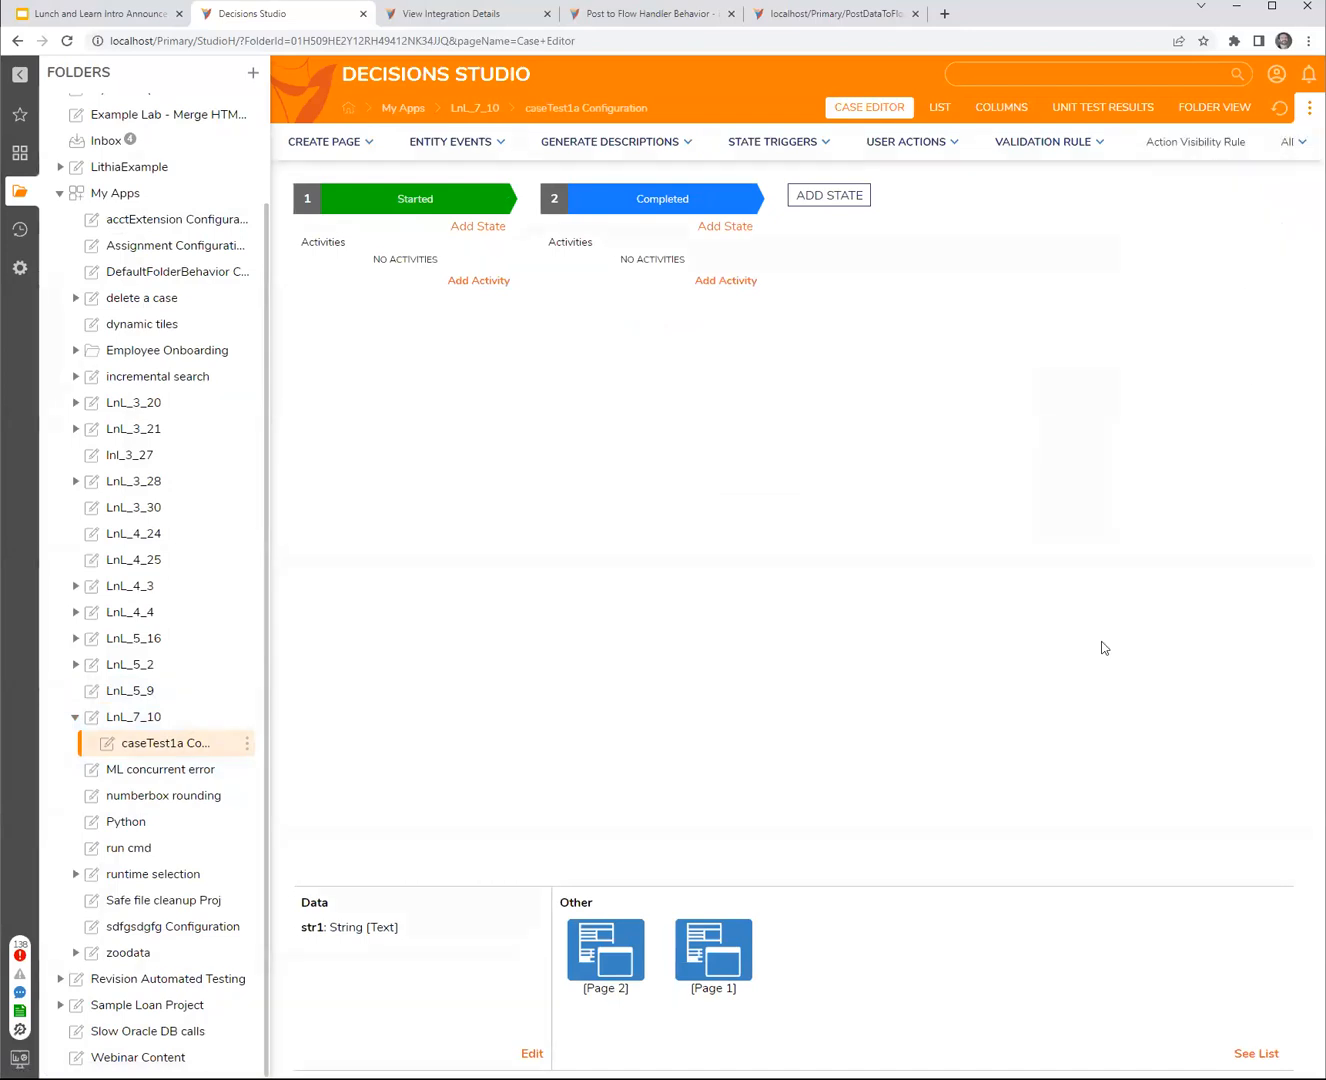
click(882, 799)
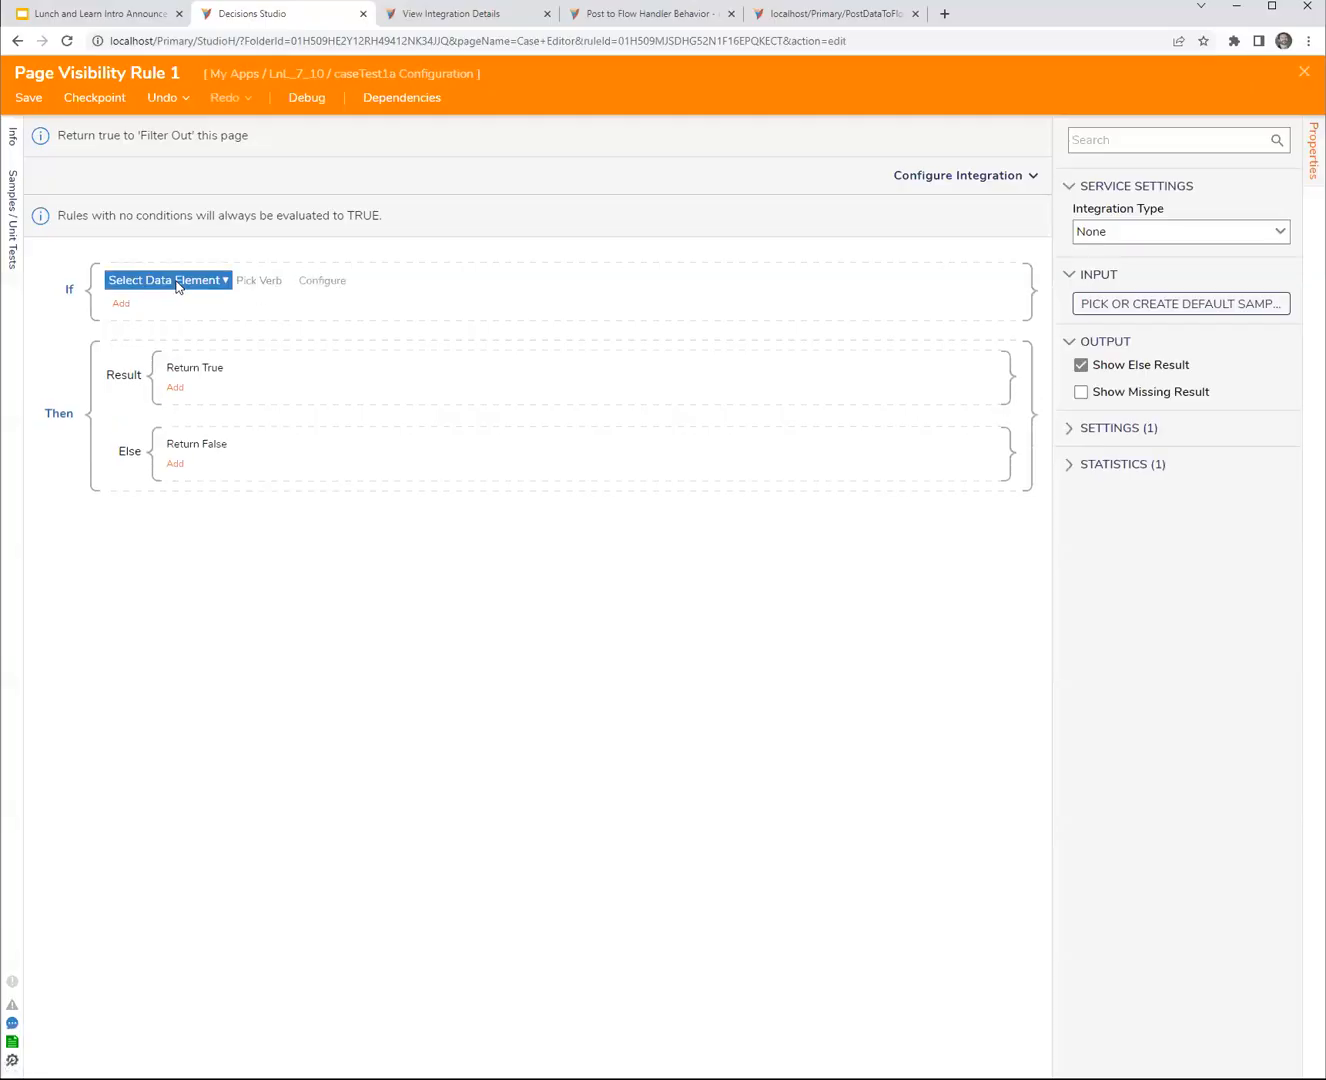
- Define the visibility rule's condition as Page Name Equals Case View, then save the rule and close its designer
click(177, 287)
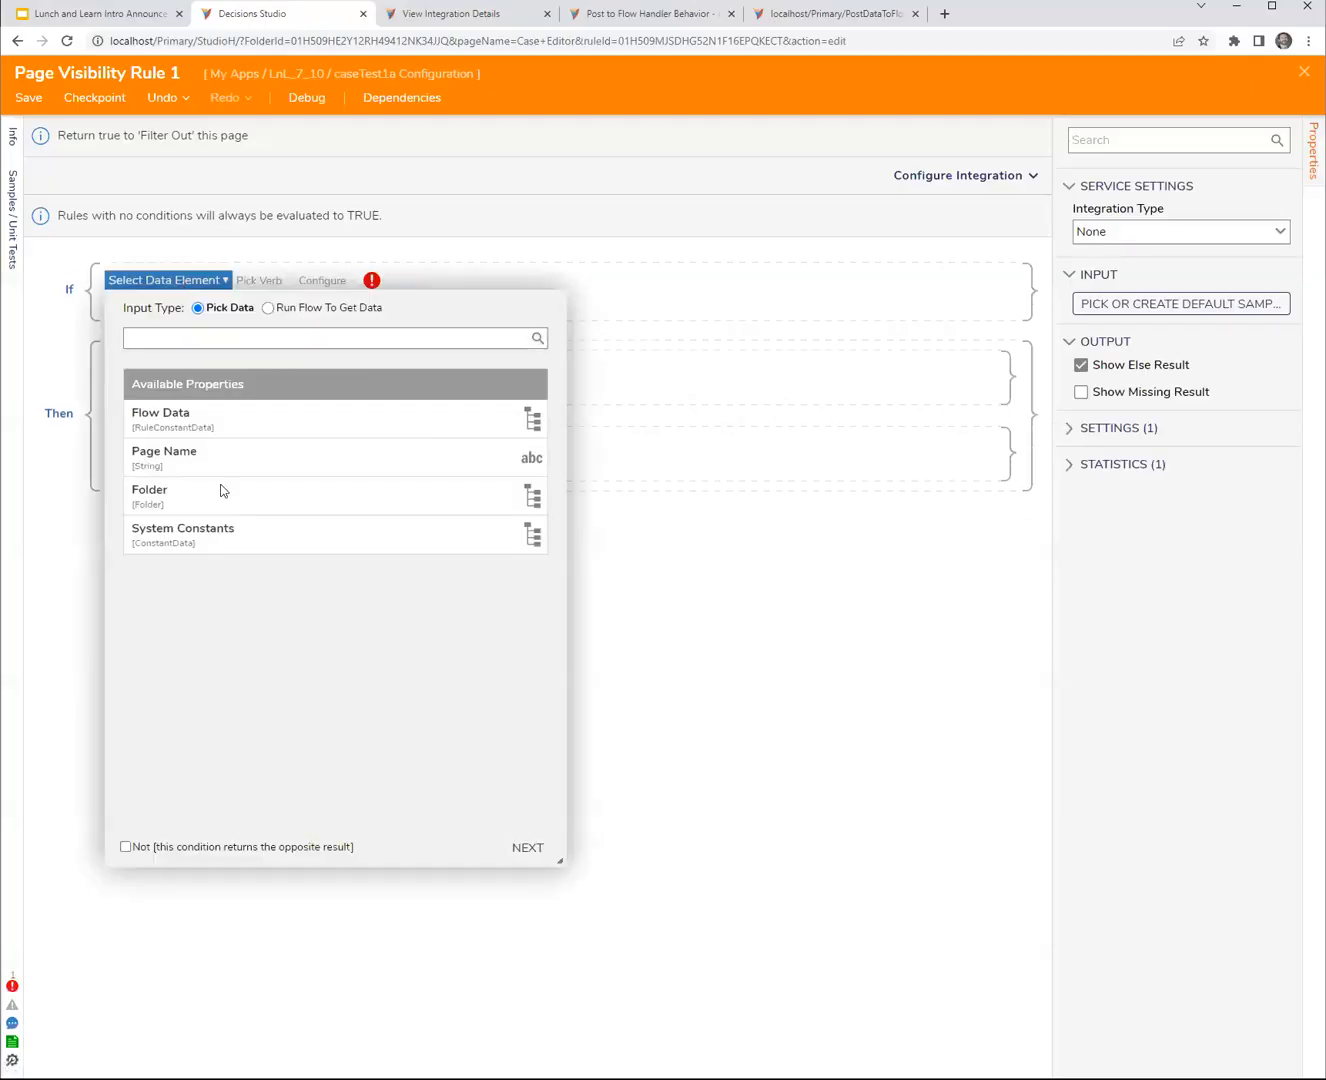
click(201, 462)
click(524, 850)
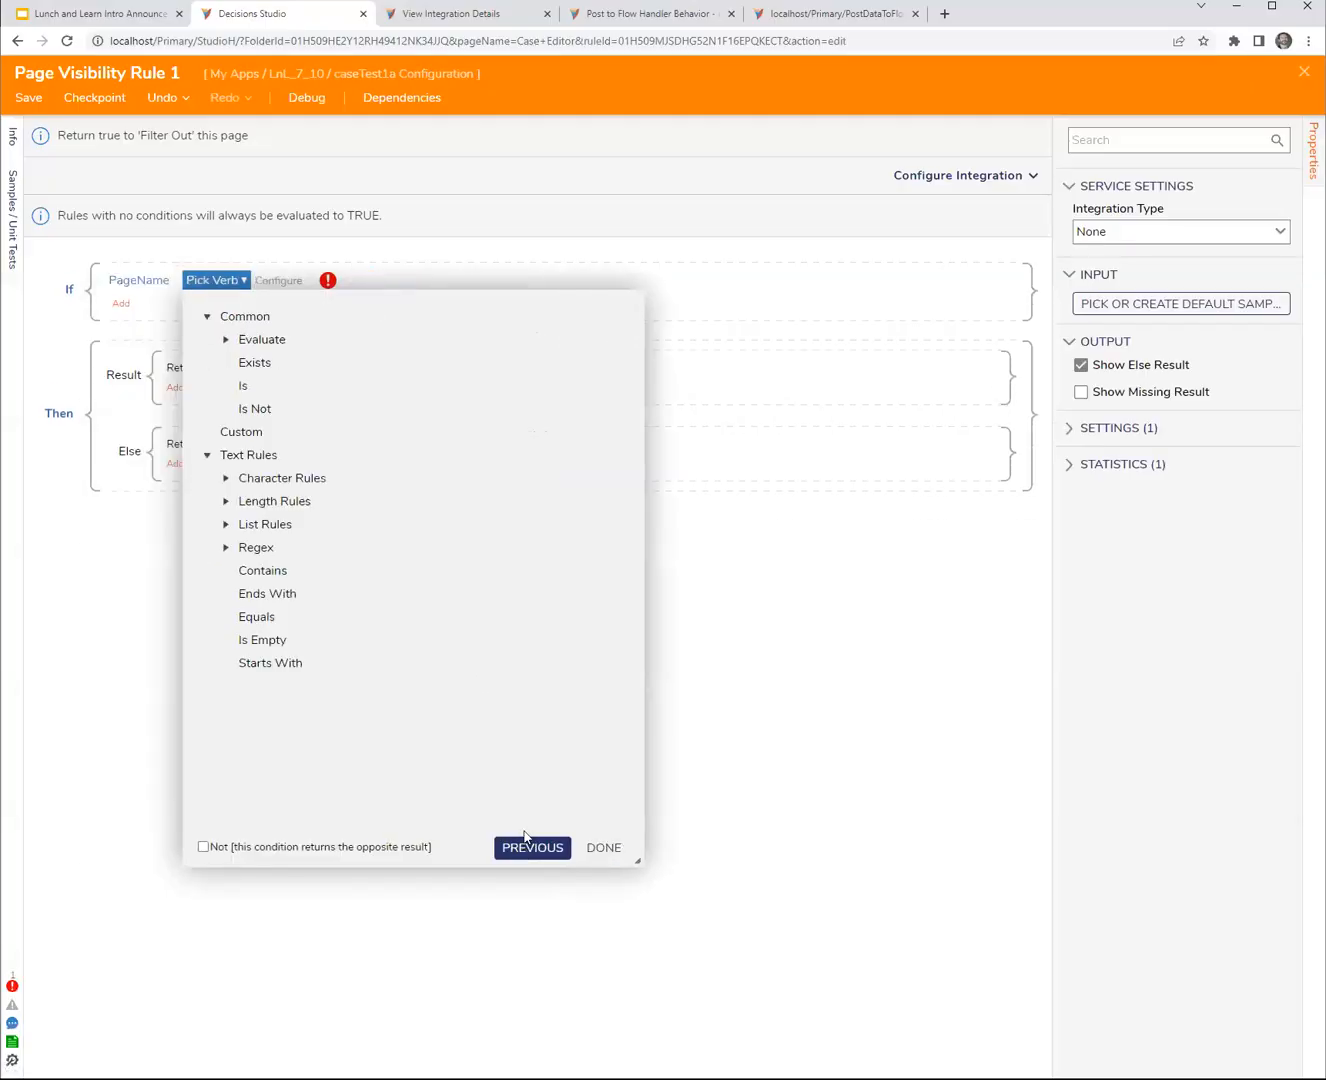
click(282, 616)
click(627, 803)
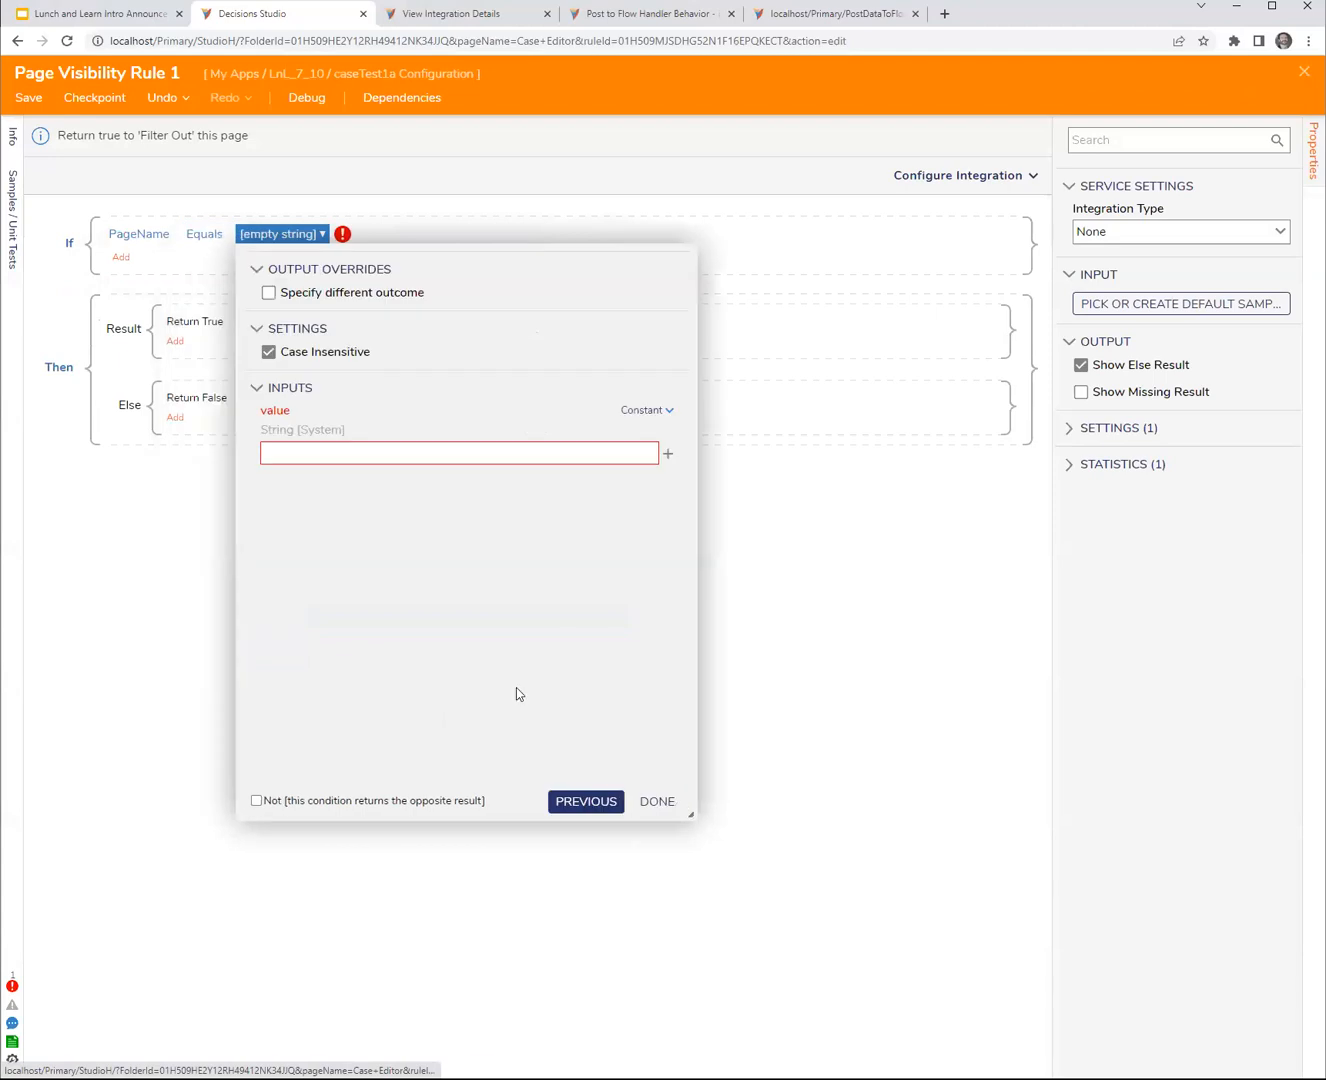
click(342, 453)
text(Case View)
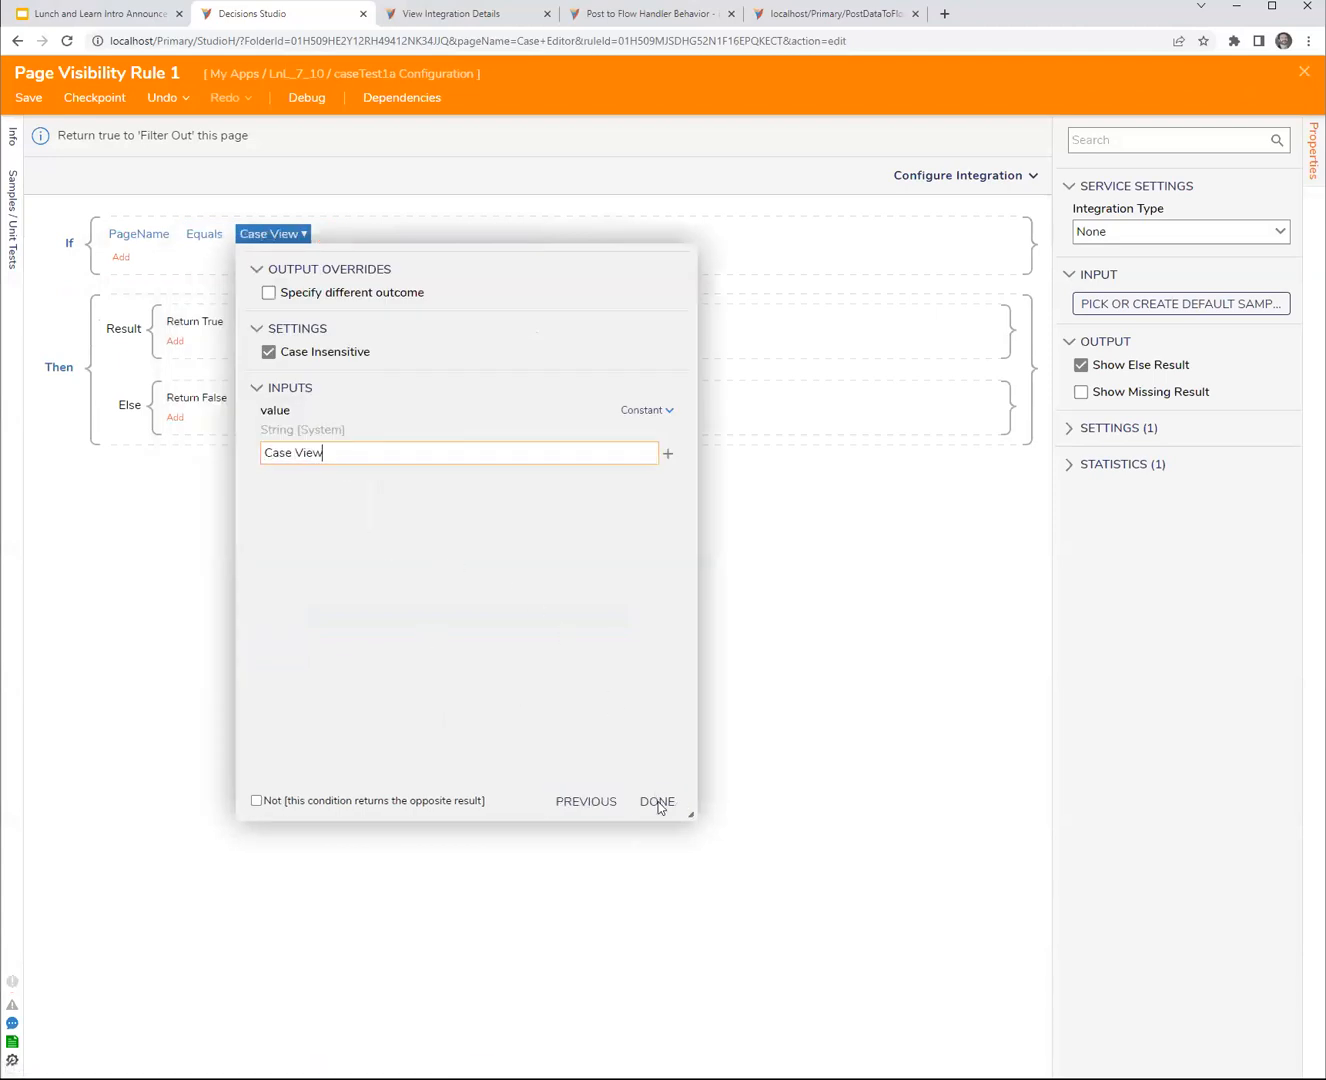
click(659, 807)
click(656, 799)
click(1305, 72)
click(868, 659)
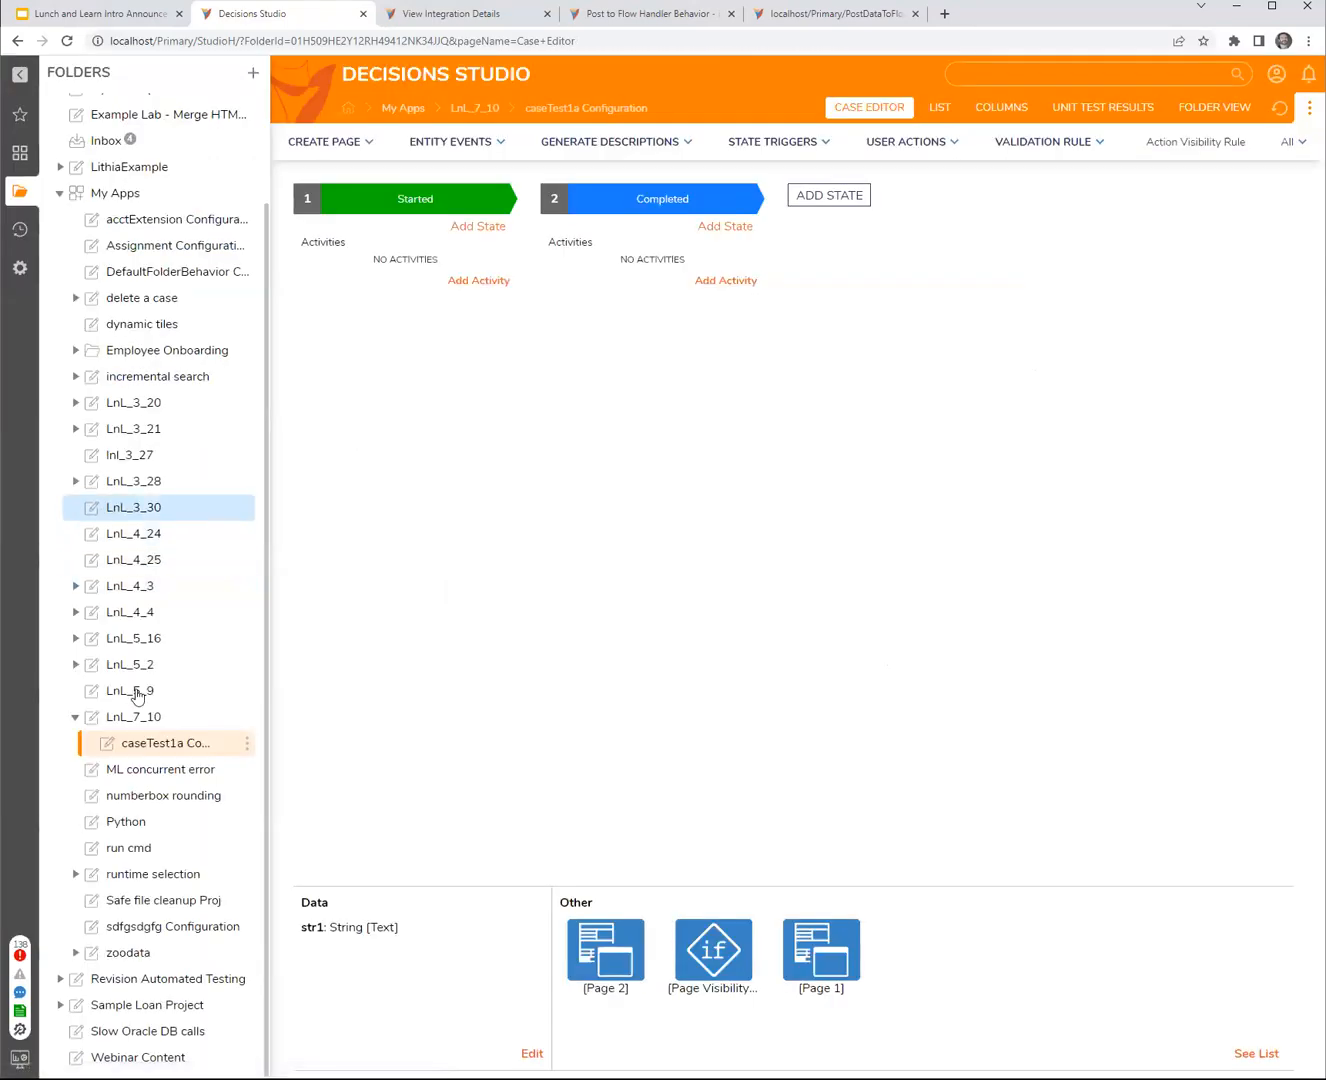
- Check the asd case's available pages with Page 2 displayed, and list the items in the caseTest1a Configuration folder
click(148, 724)
click(370, 382)
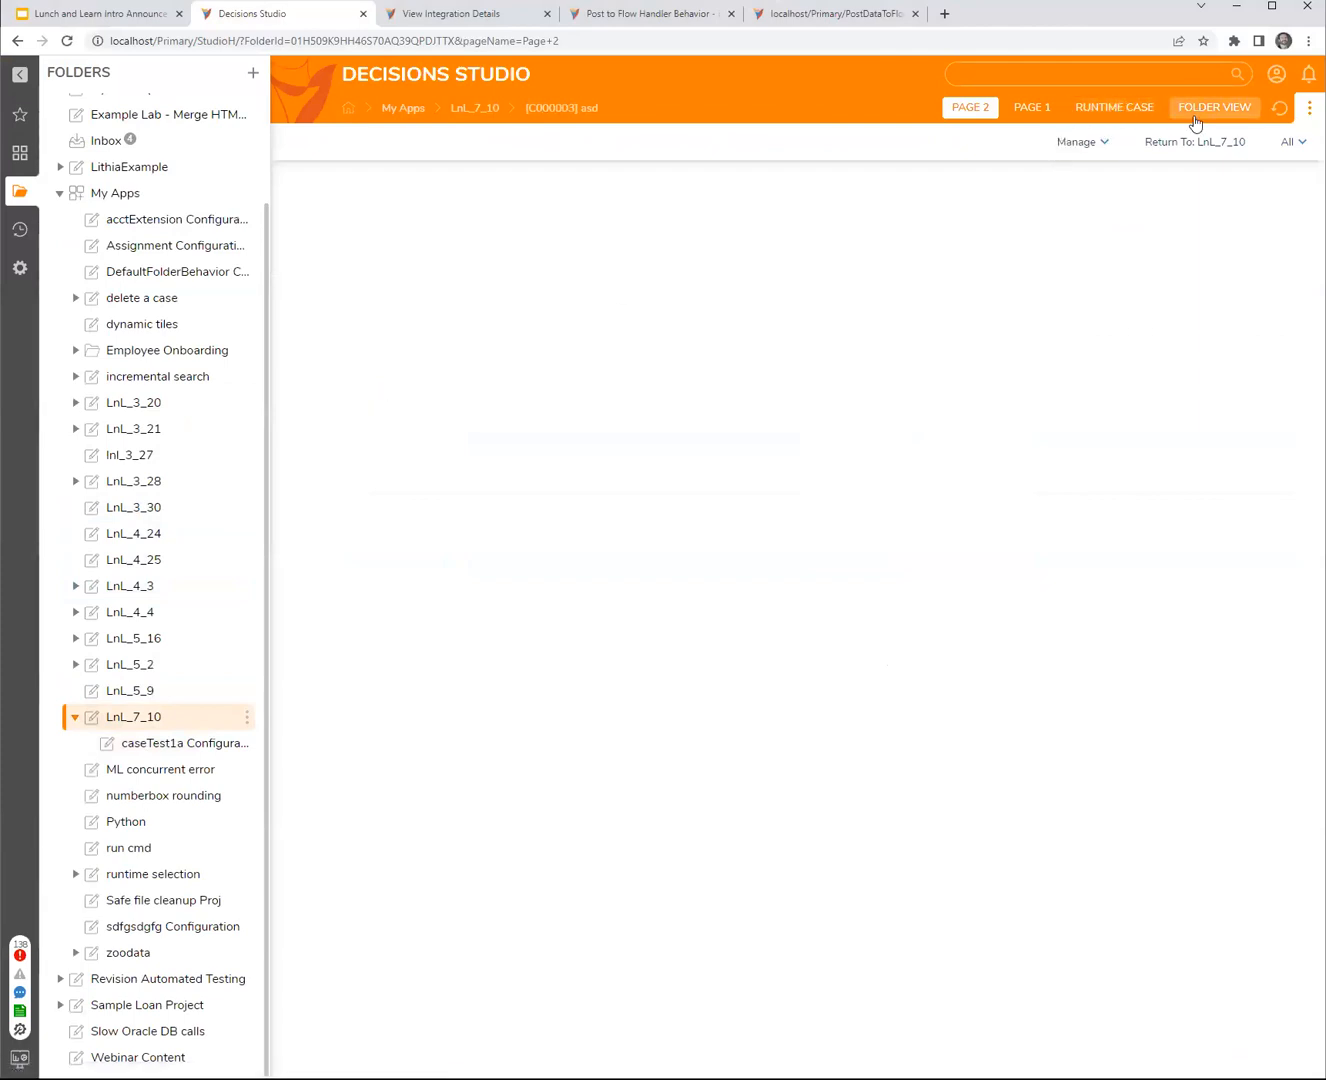
click(976, 113)
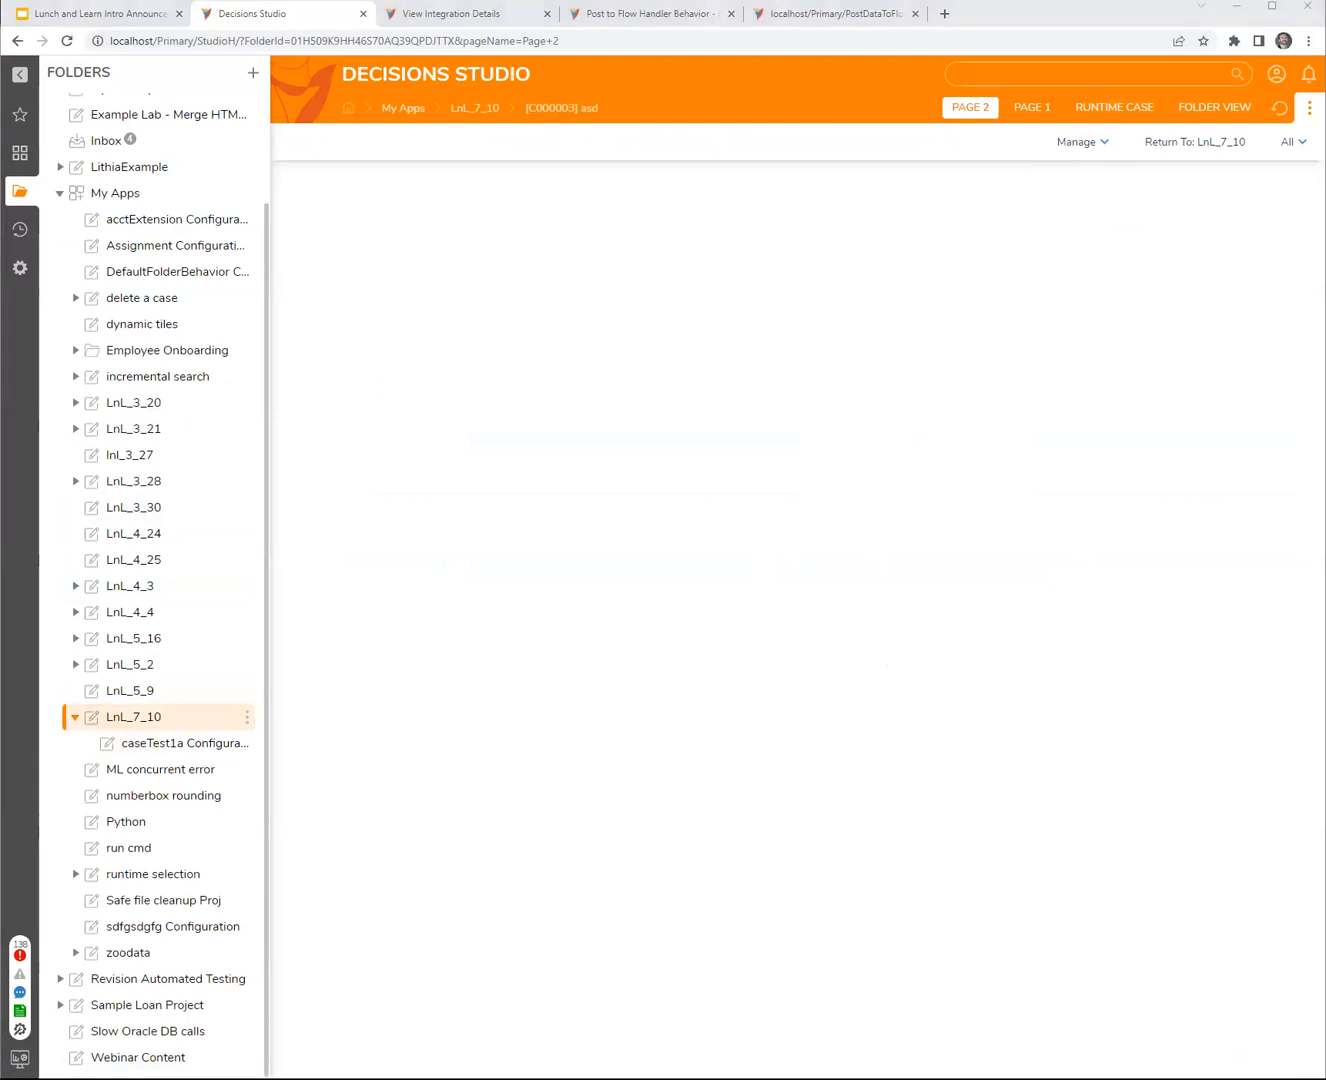
click(172, 748)
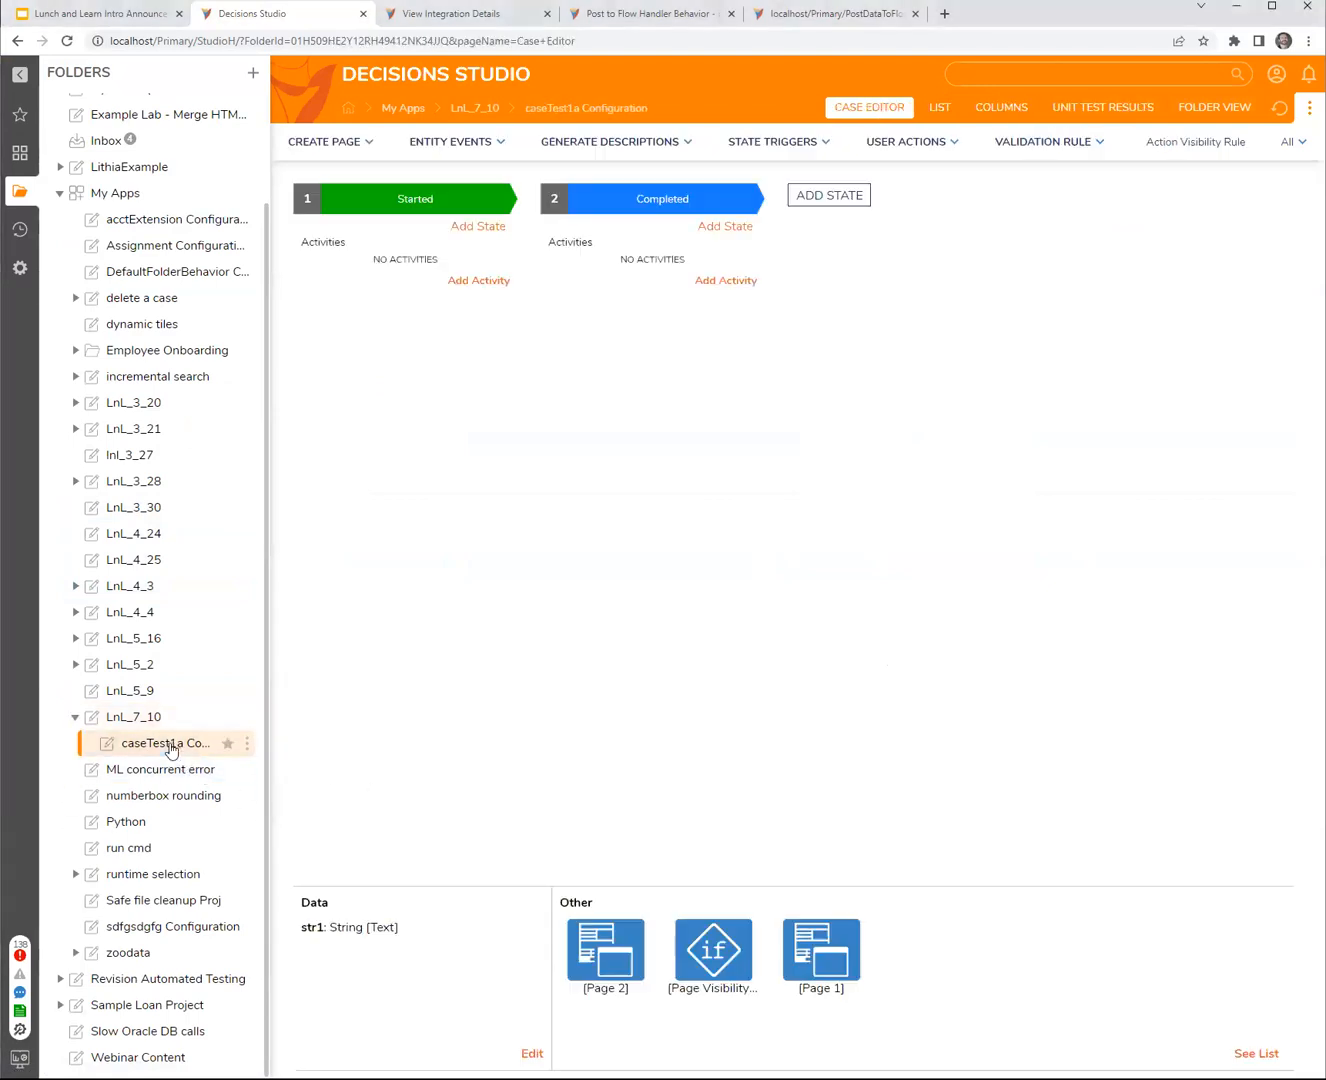
click(937, 108)
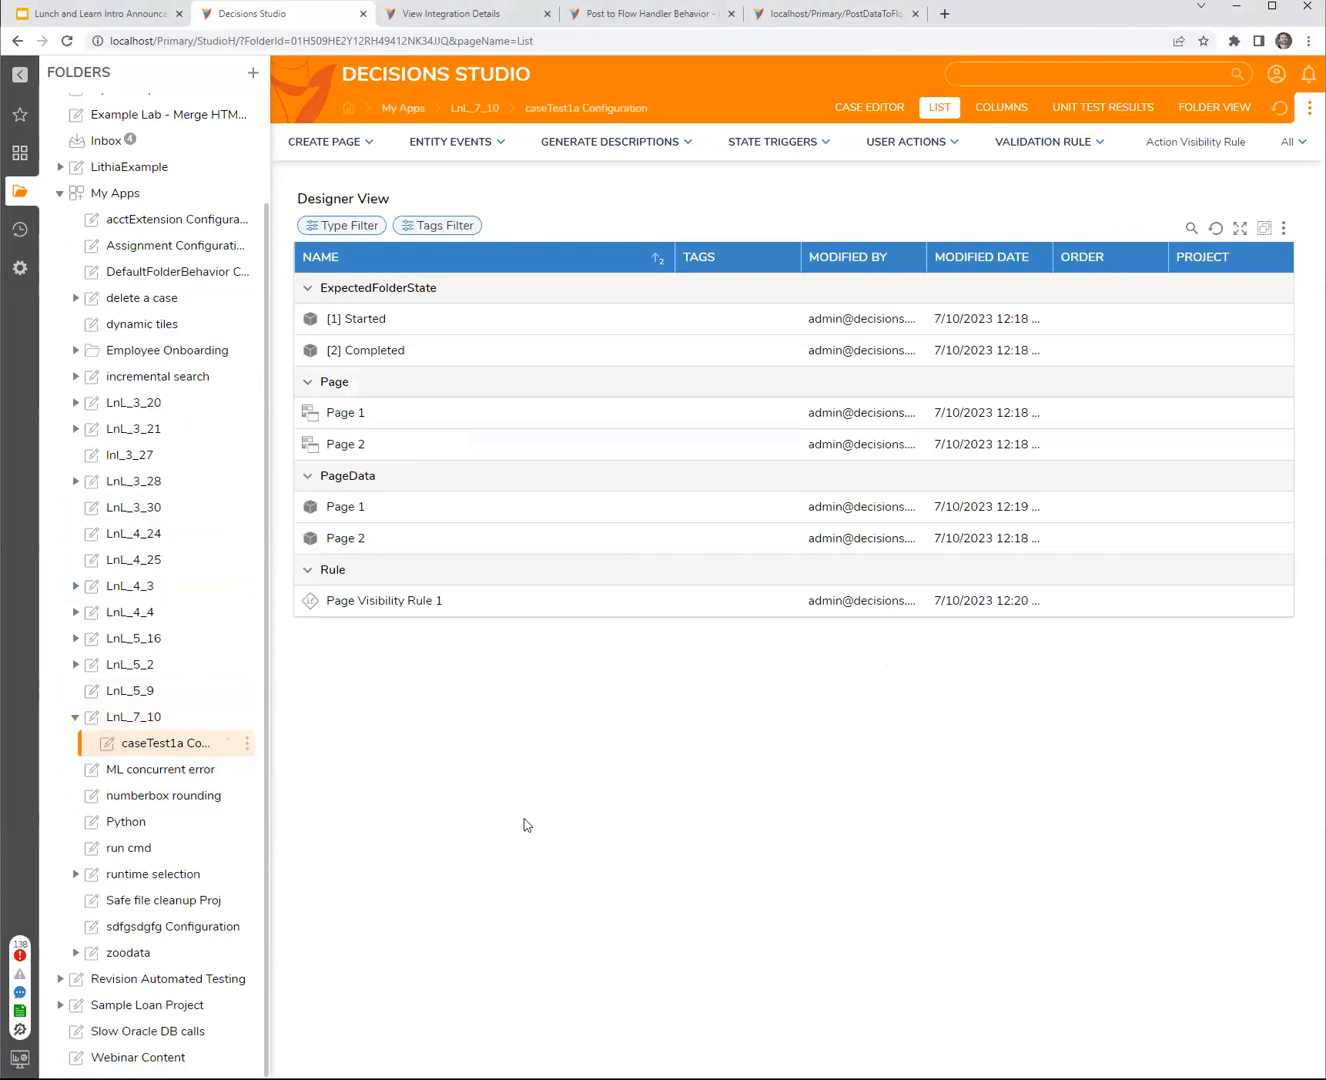
- Create a standard Flow with the default name in the LnL_7_10 folder
click(140, 722)
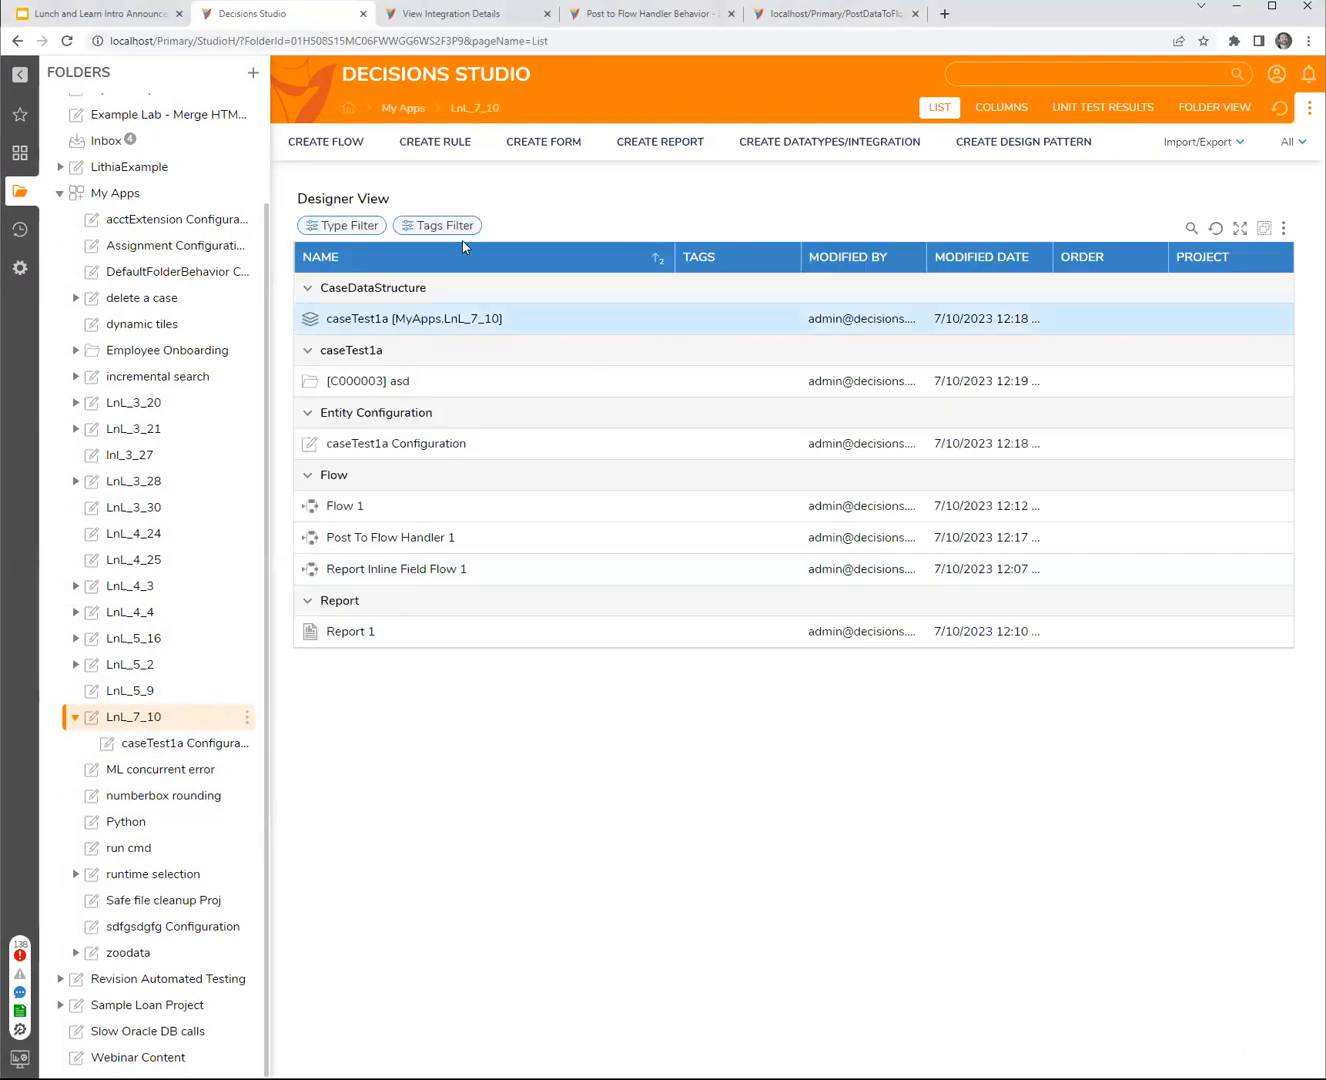
click(325, 141)
click(583, 397)
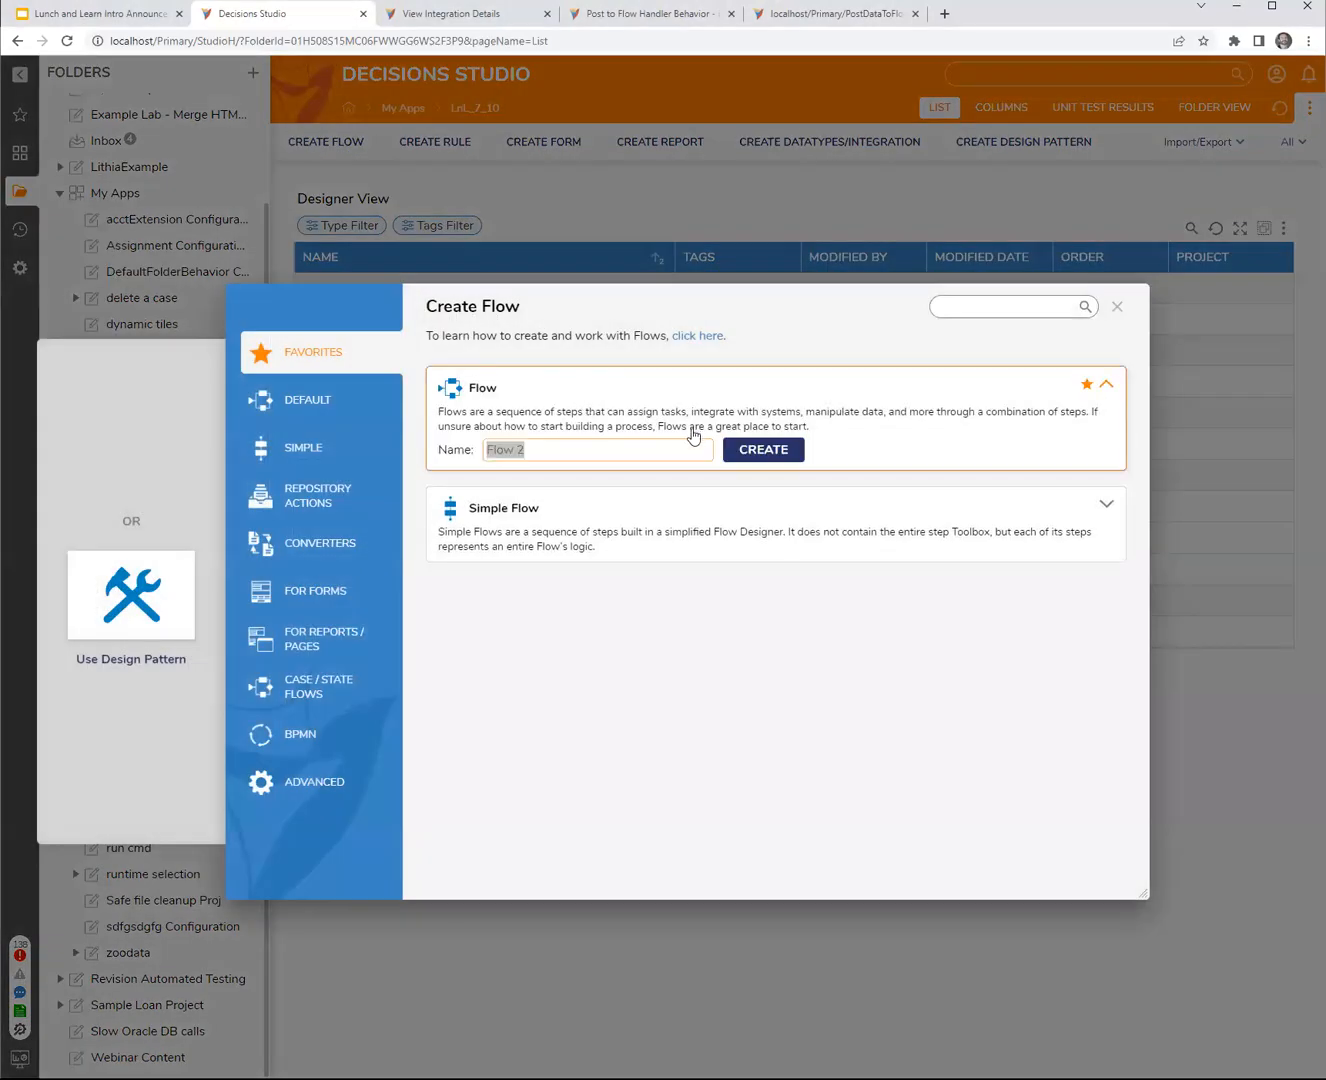
click(758, 453)
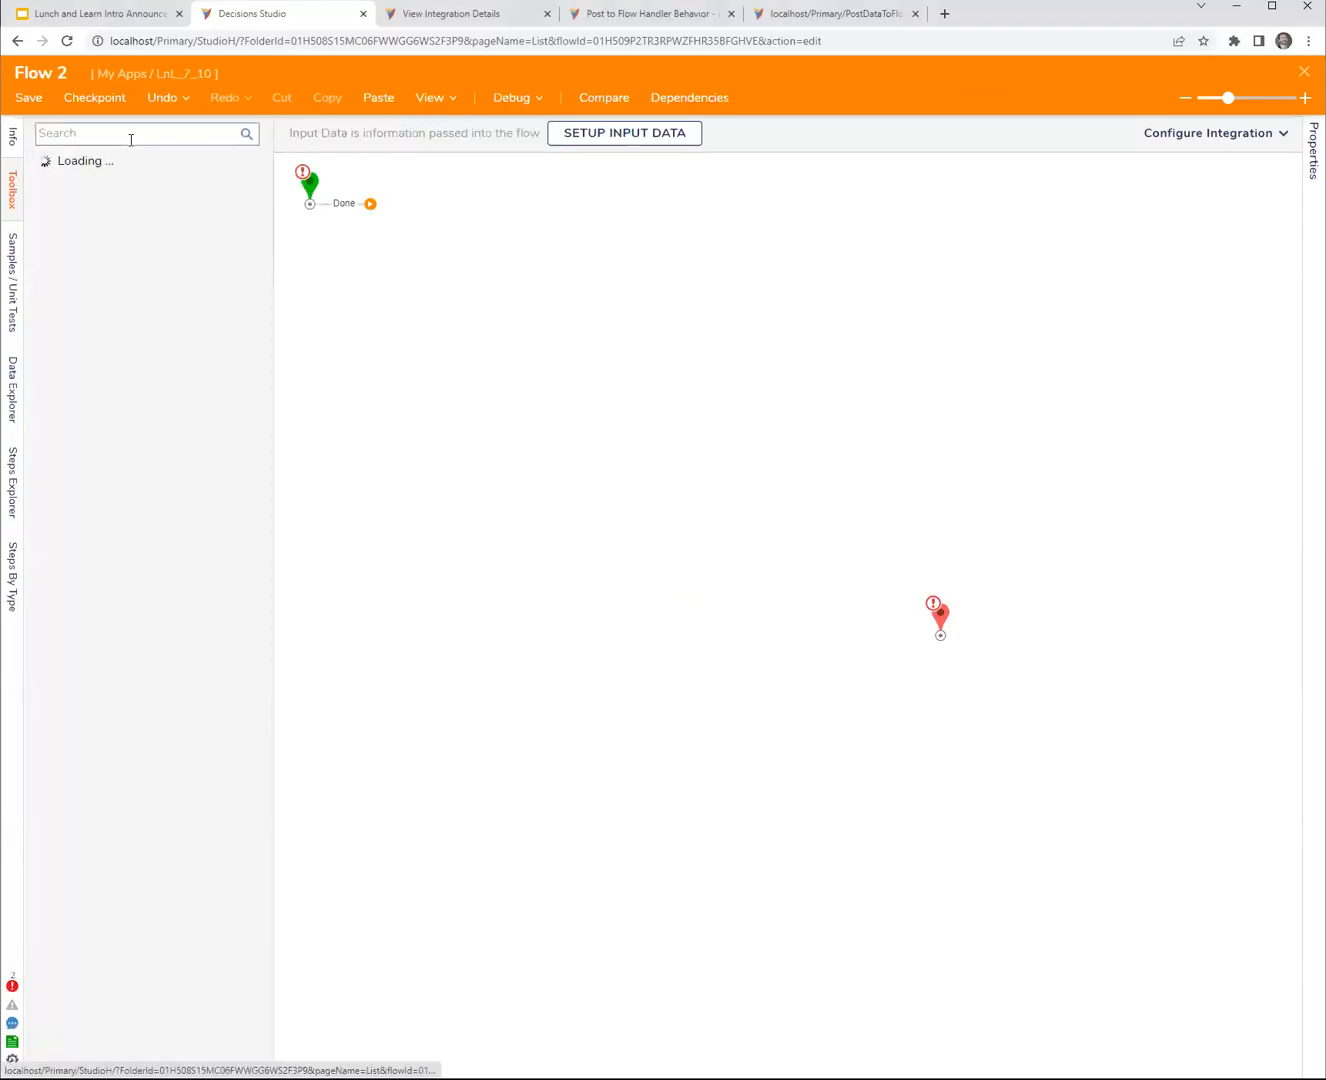
- Add a Join Strings step near the flow's start step and close the flow designer
click(129, 140)
text(join)
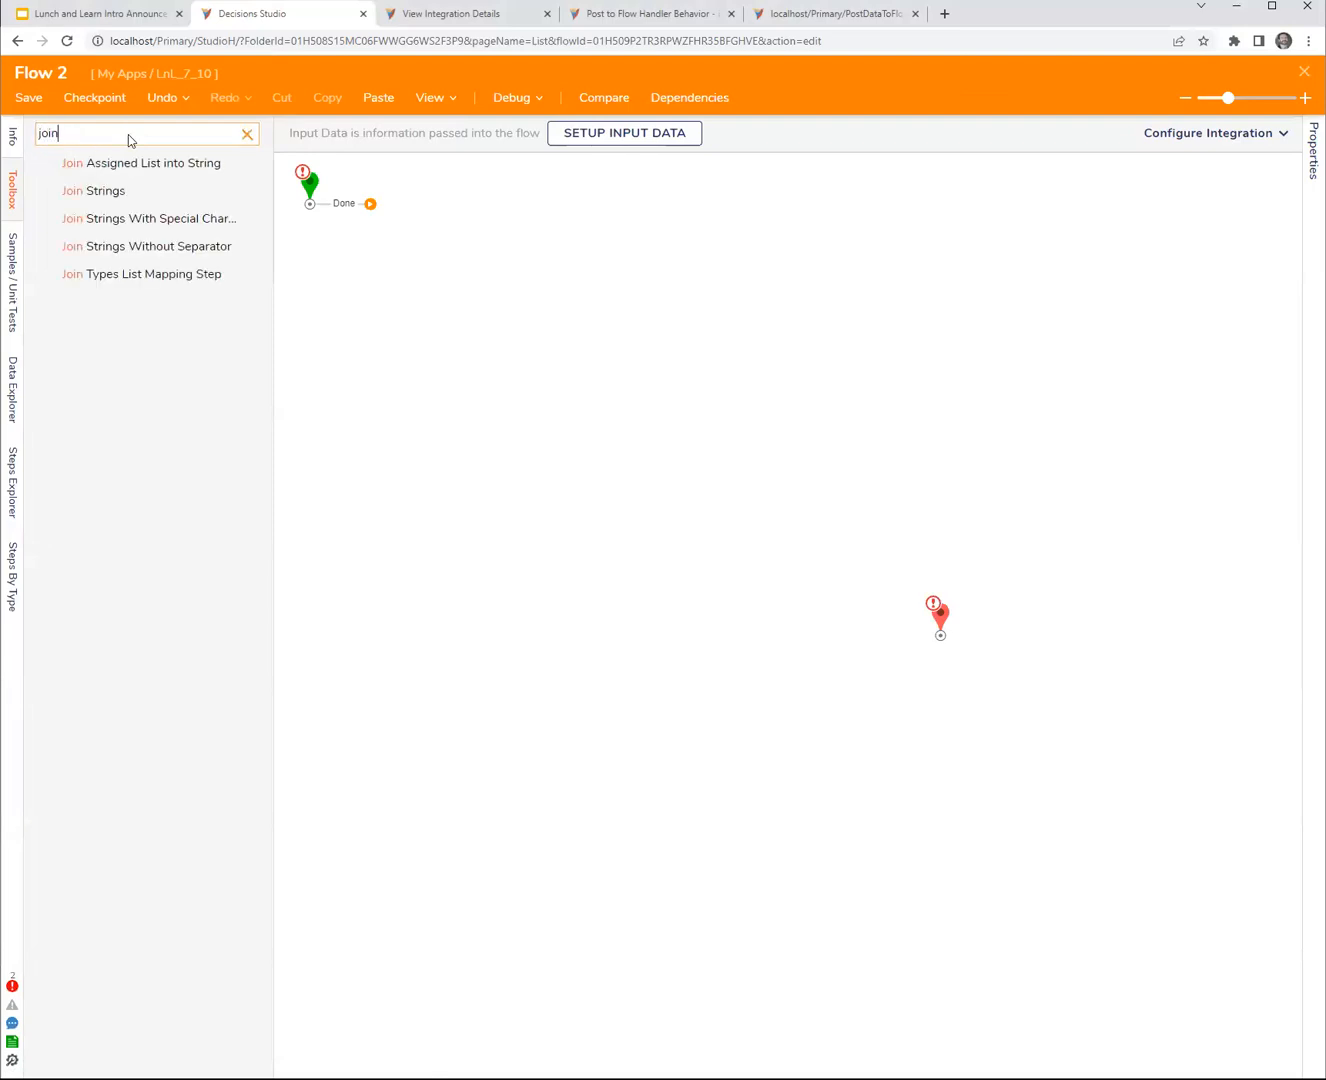
drag(123, 197, 499, 291)
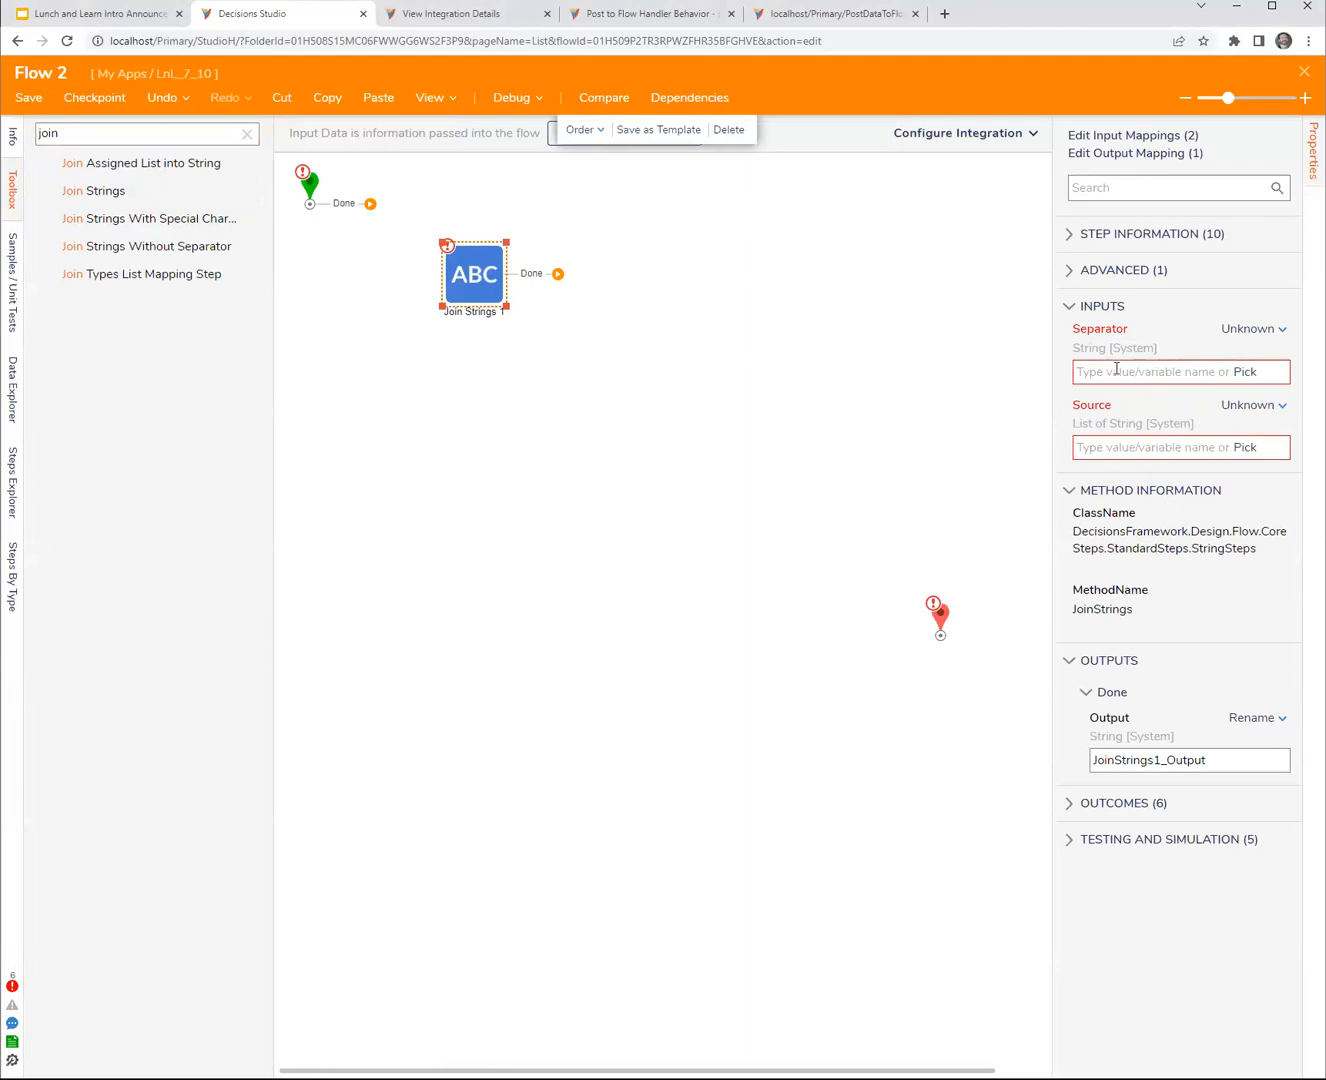
drag(470, 300, 468, 285)
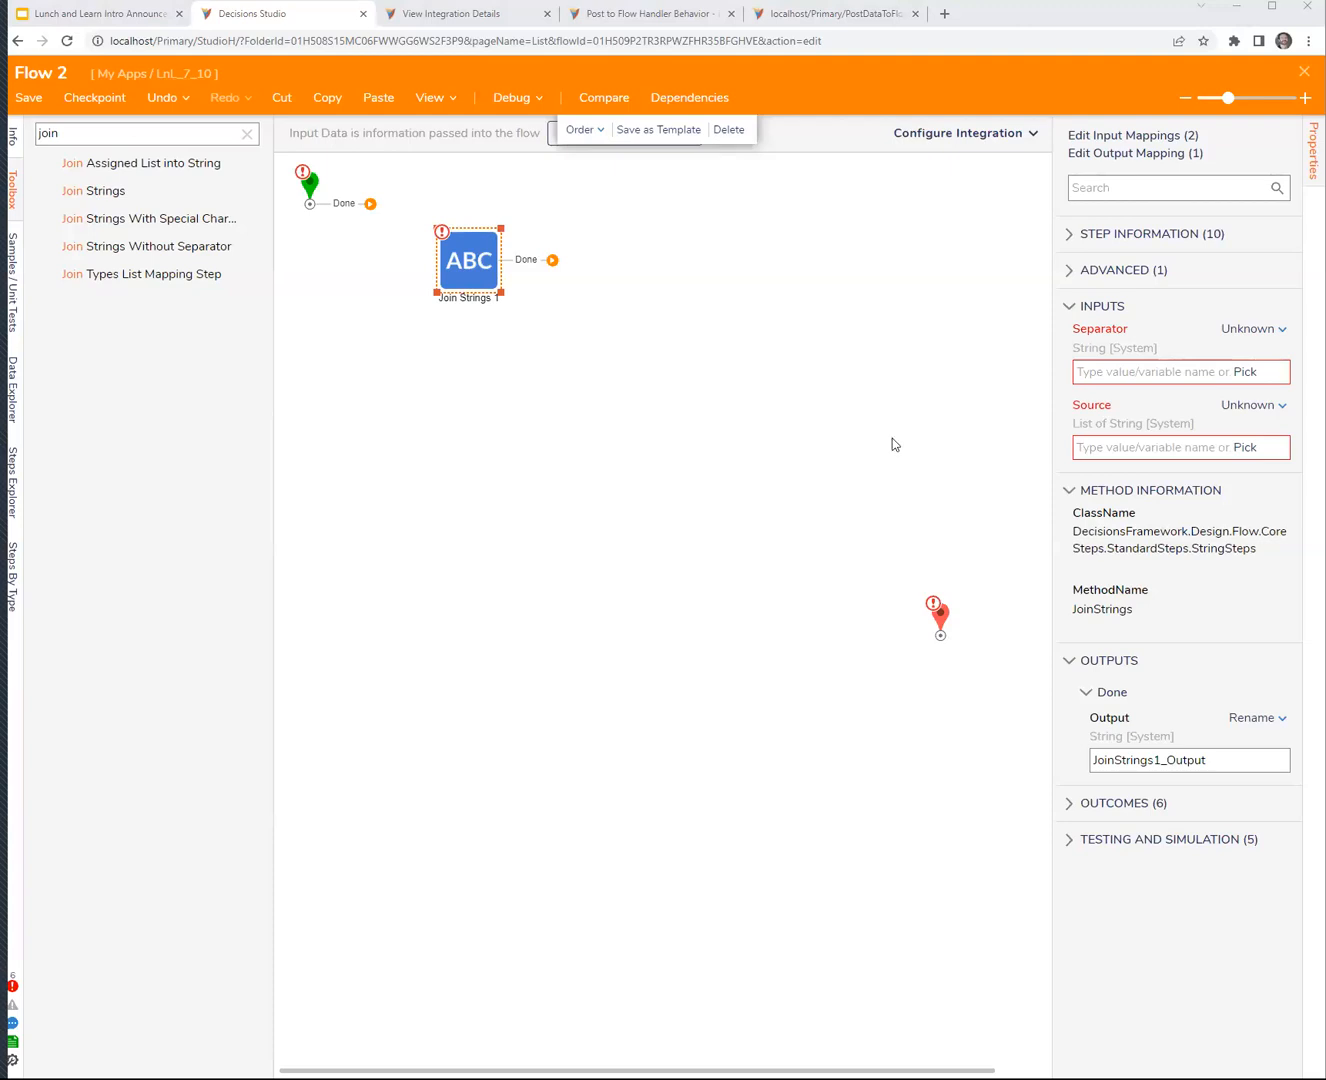
click(1304, 71)
click(866, 668)
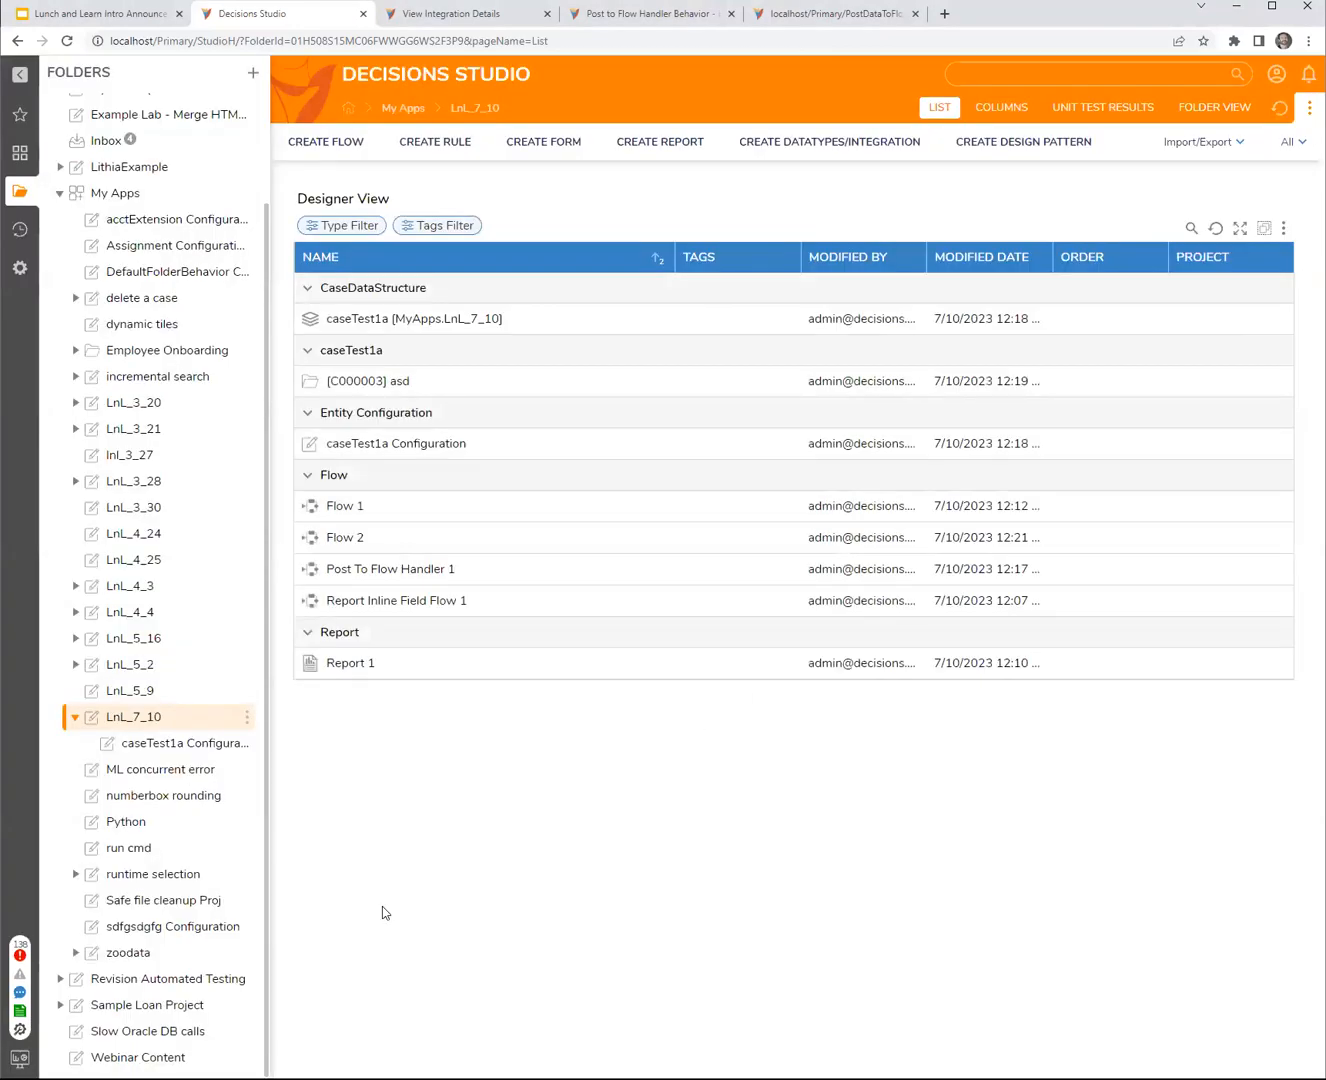
right_click(164, 728)
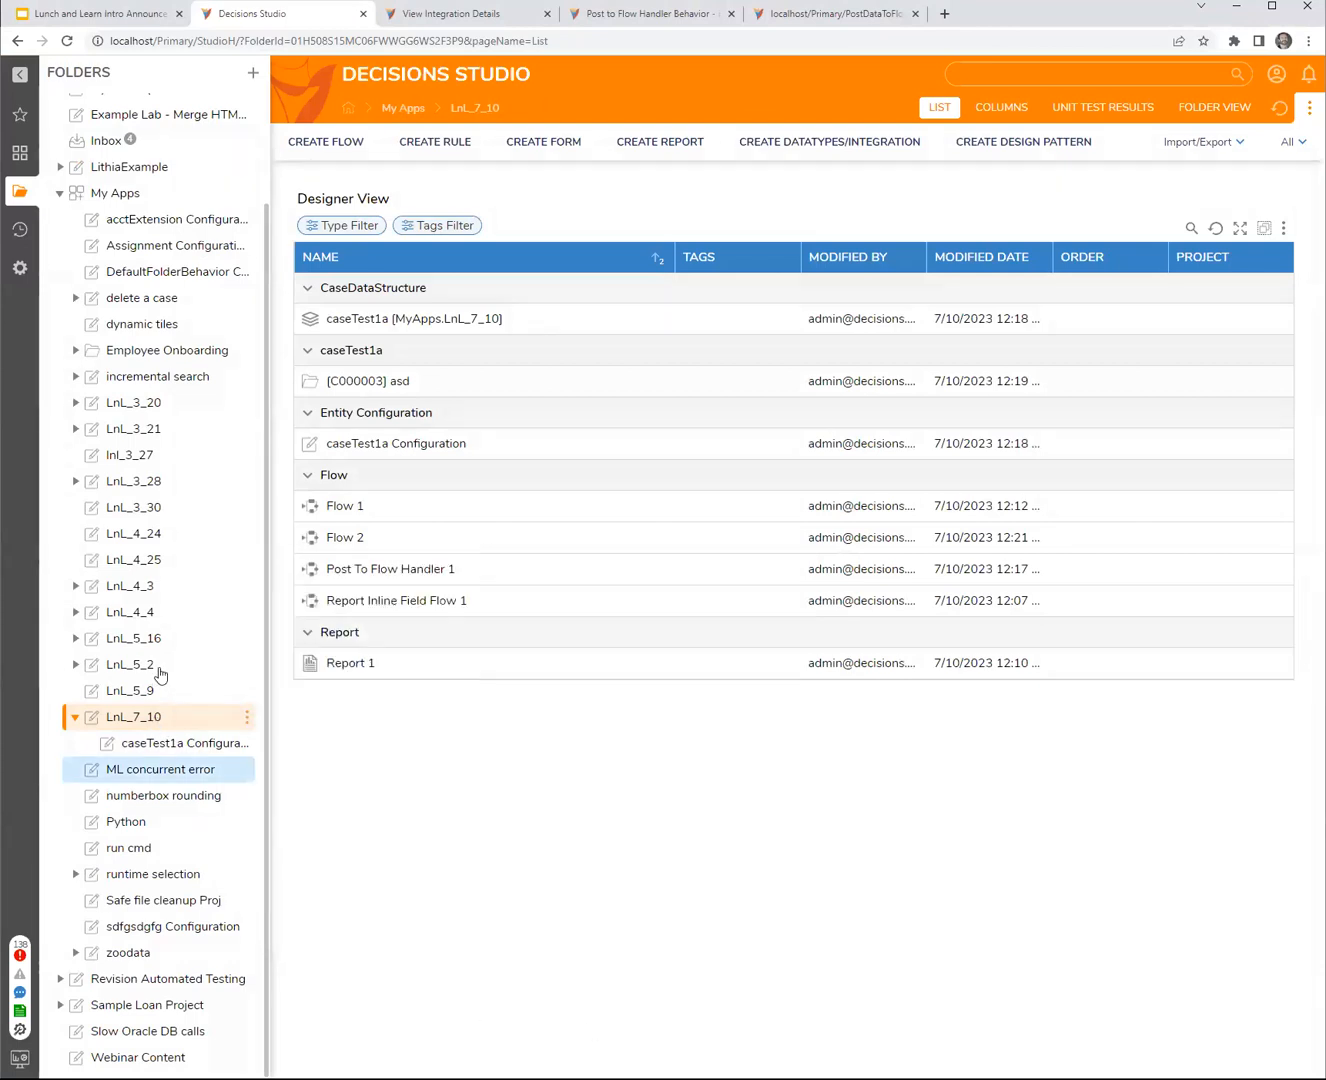
- Try to create the project-level documentation for the Revision Automated Testing project
scroll(163, 675, up, 3)
scroll(208, 438, down, 2)
scroll(208, 750, down, 1)
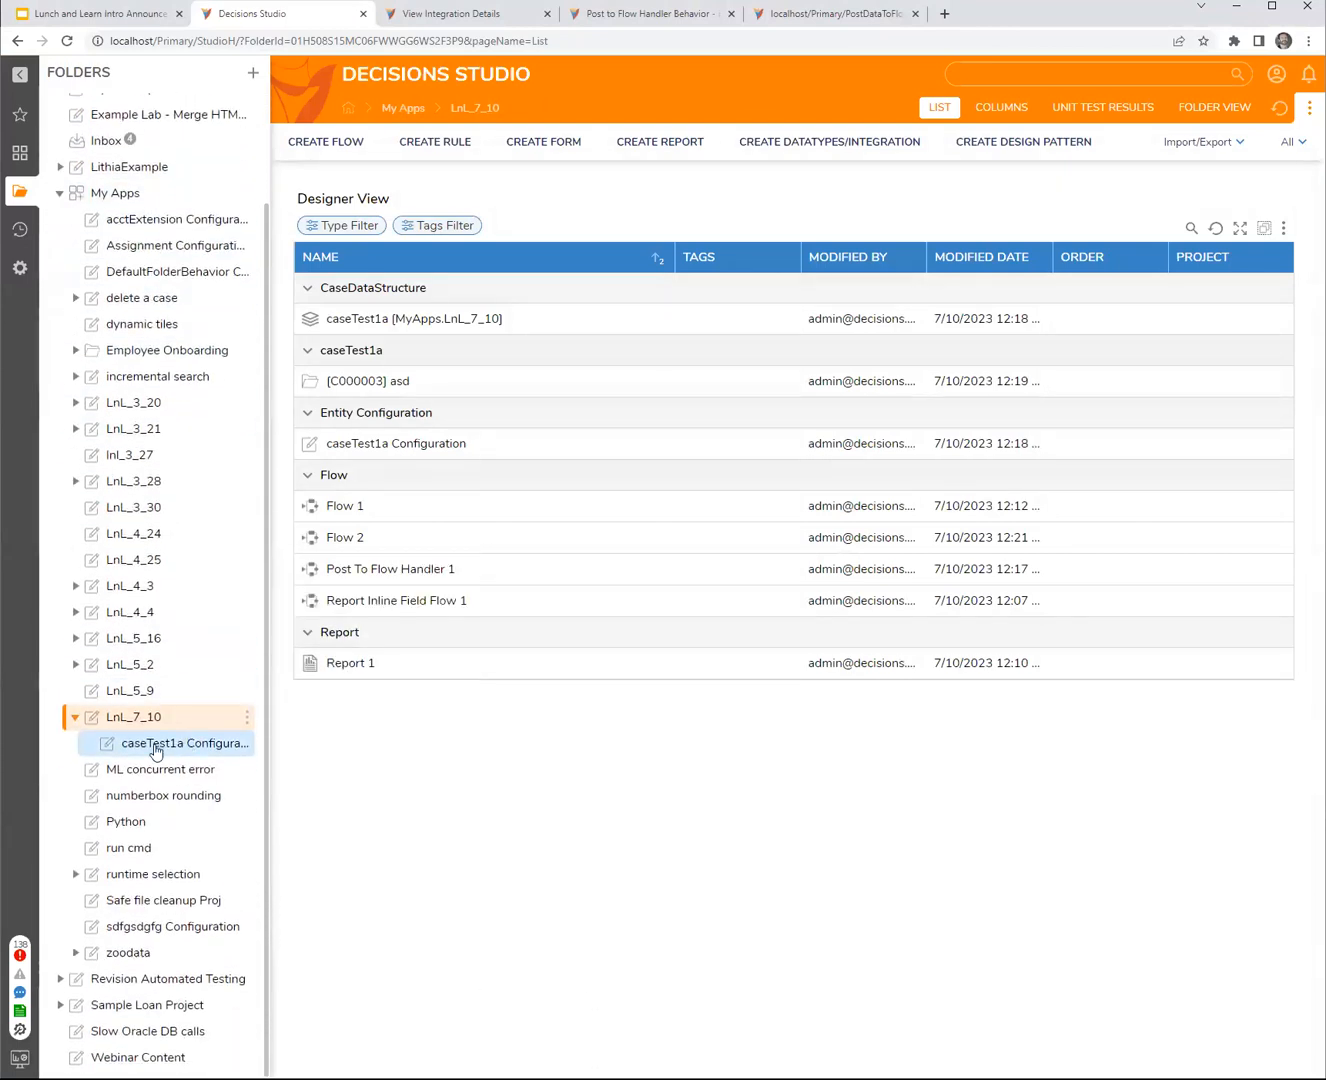
click(176, 979)
scroll(165, 956, down, 1)
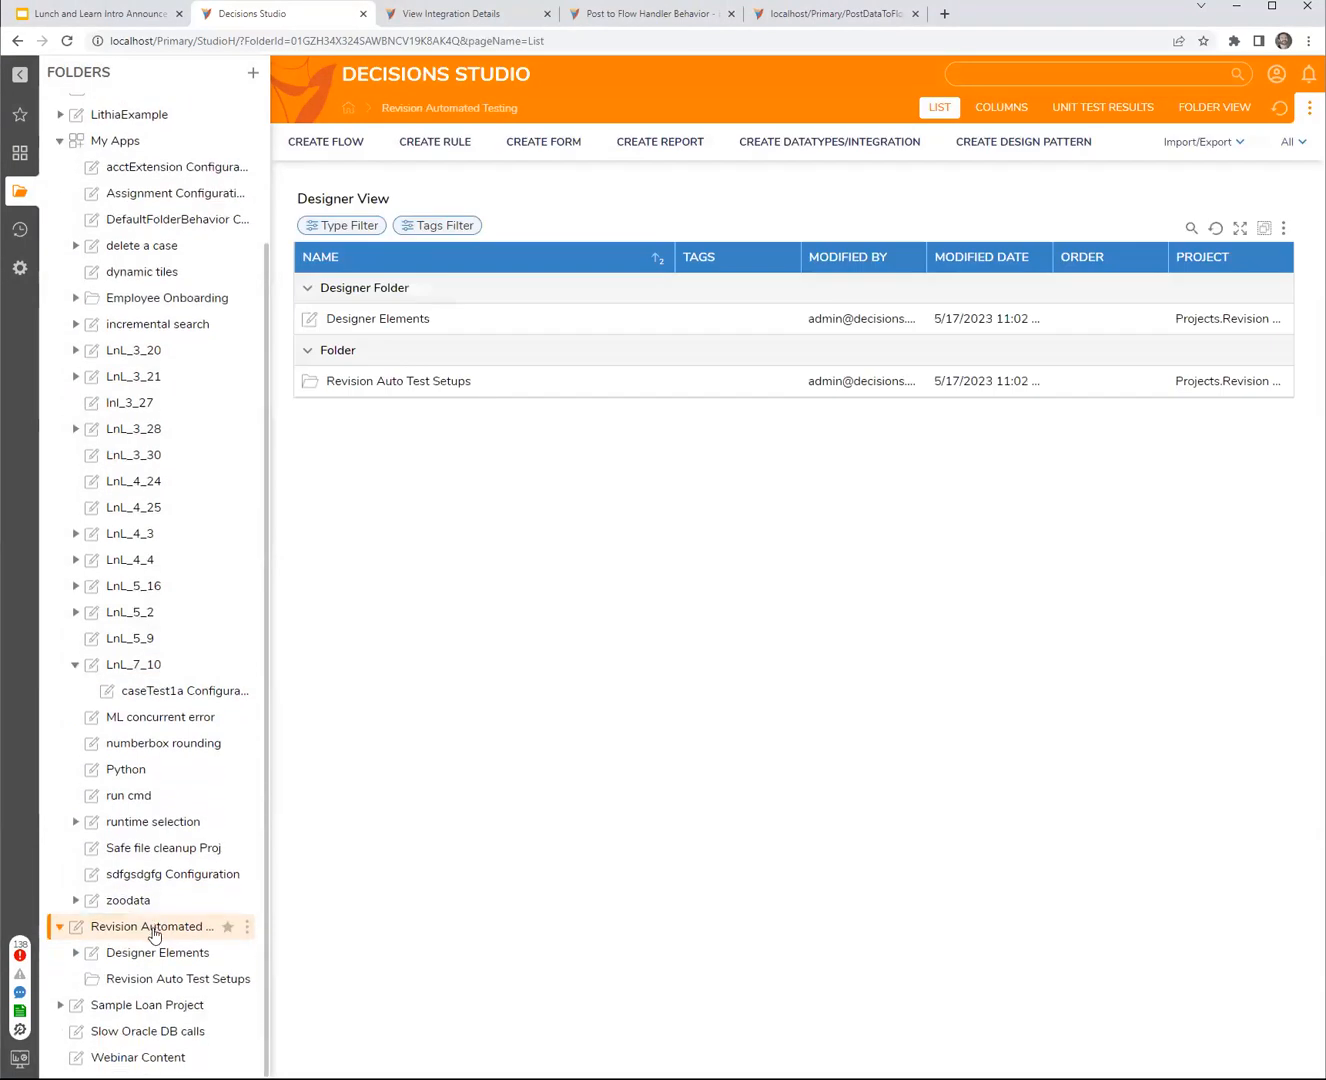
click(246, 927)
mouse_move(346, 968)
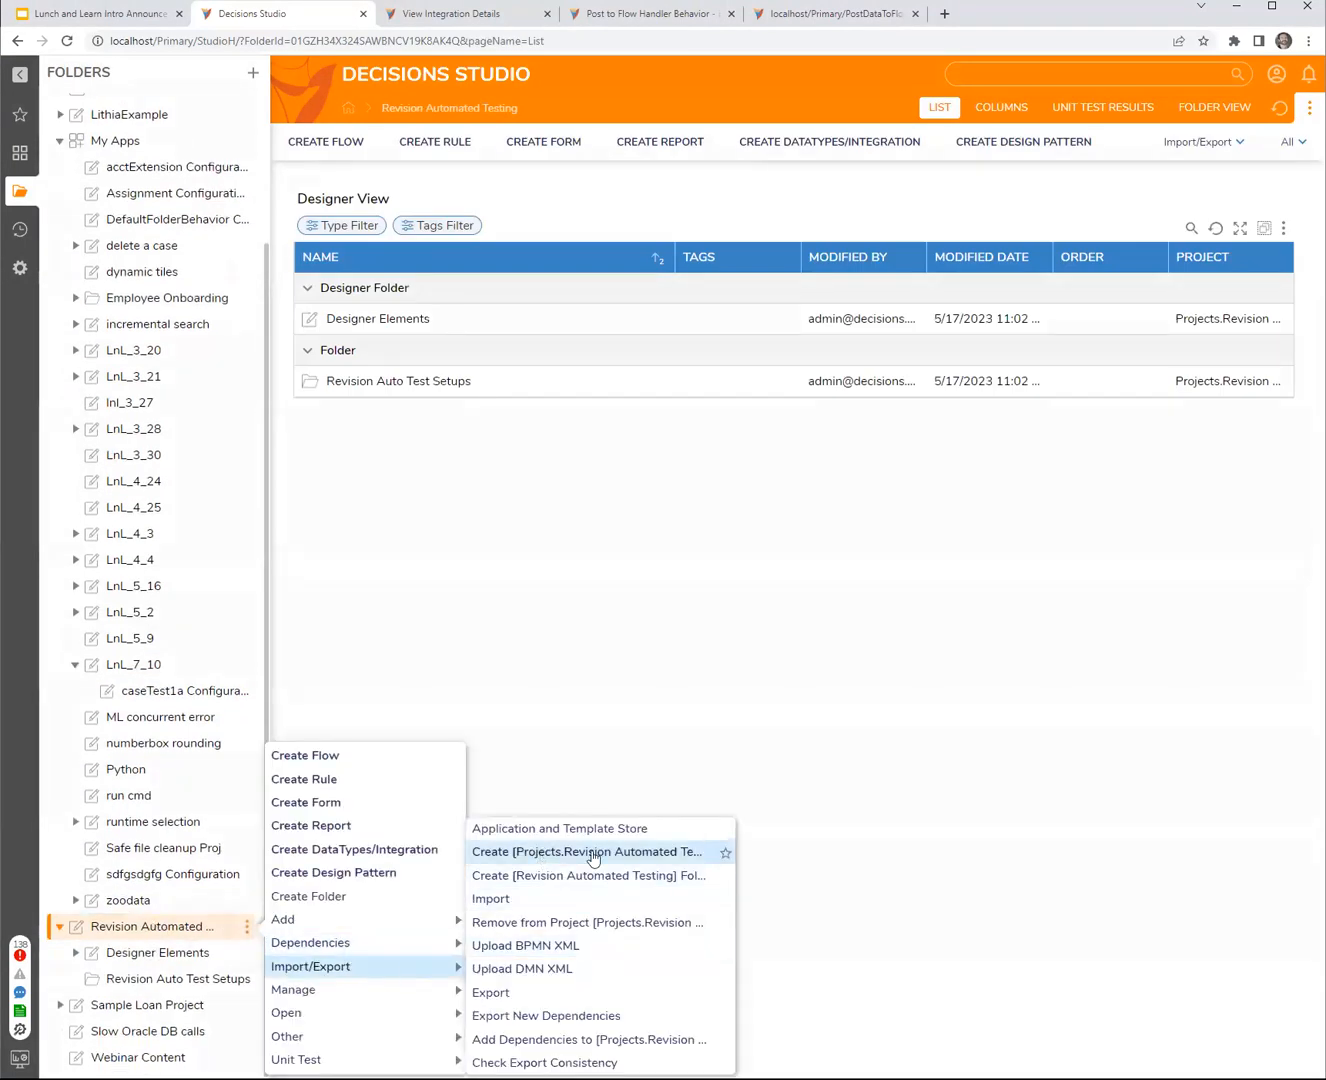
click(690, 853)
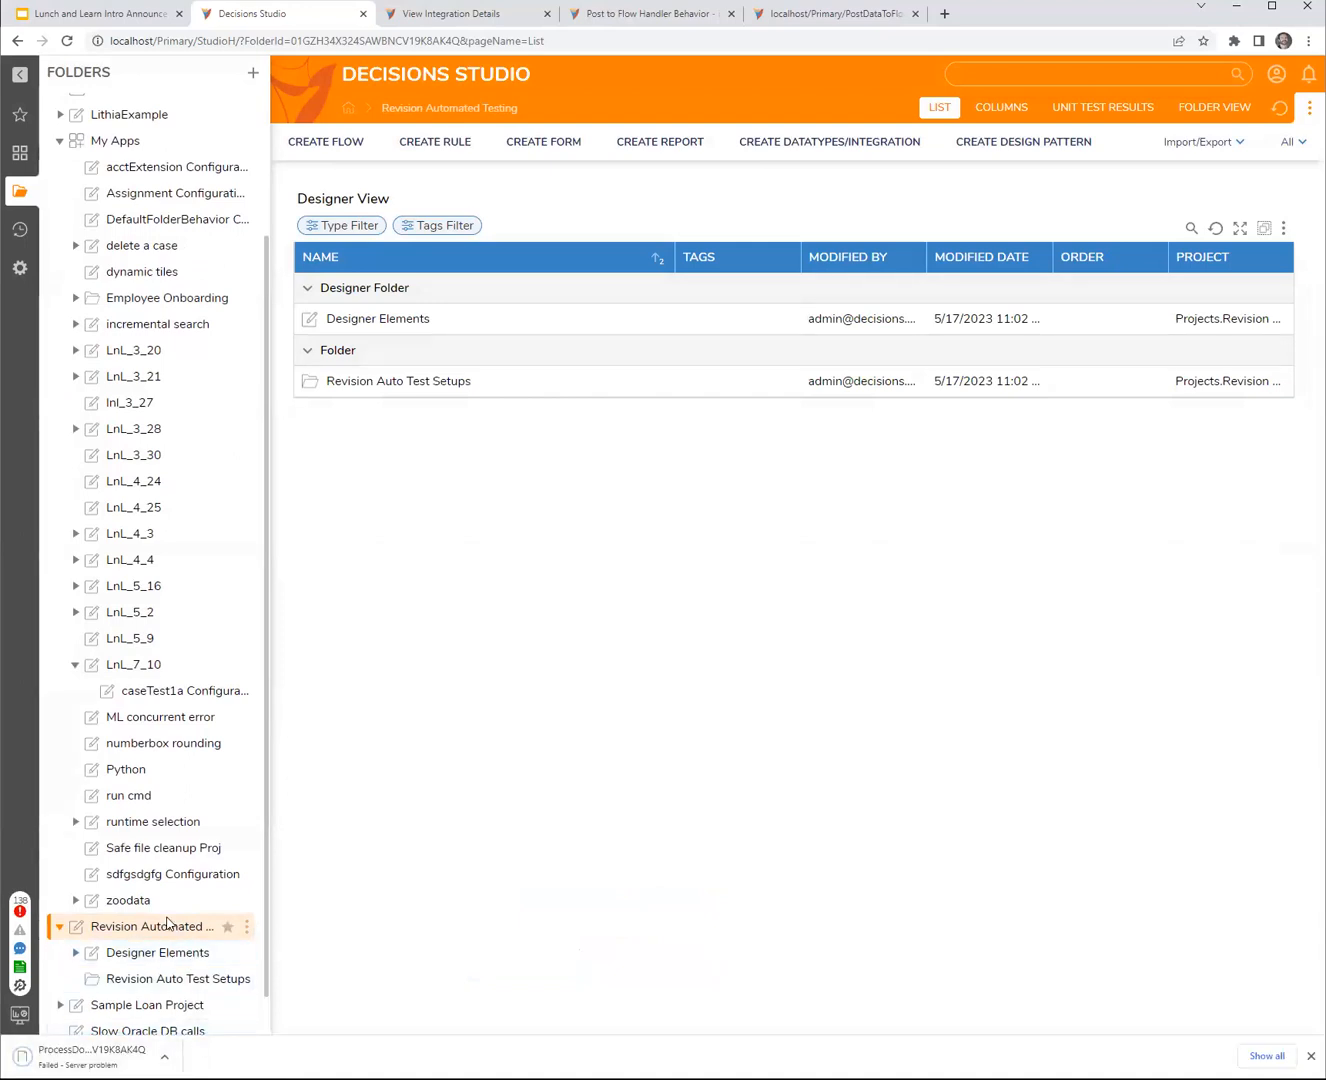
- Create the folder documentation for Revision Automated Testing, look through the generated report and close it
click(246, 927)
mouse_move(364, 920)
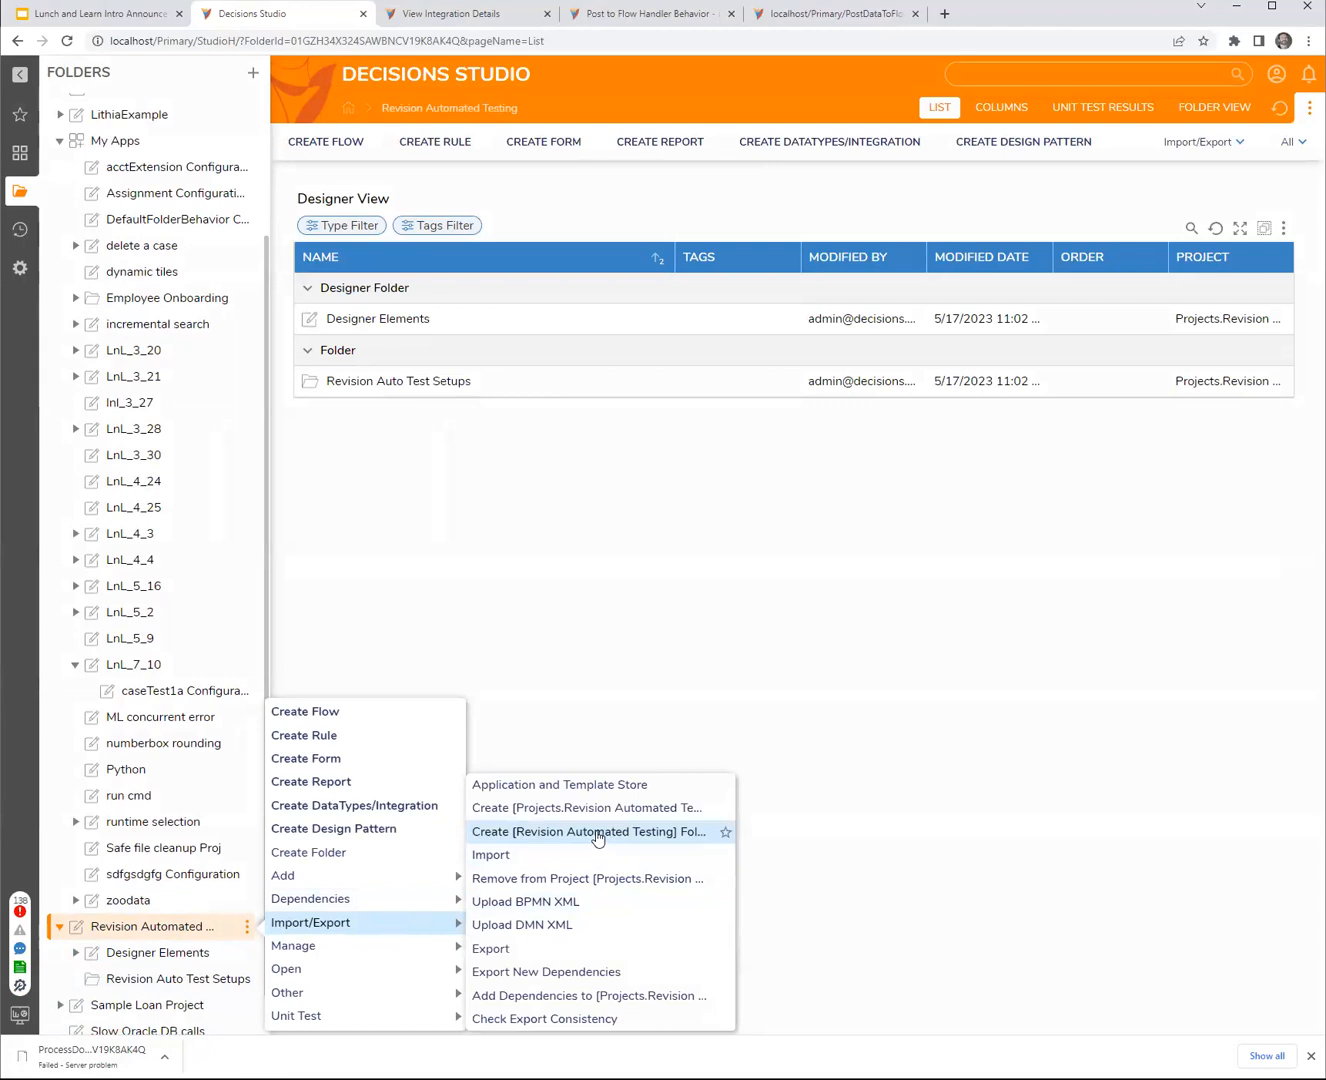
click(598, 838)
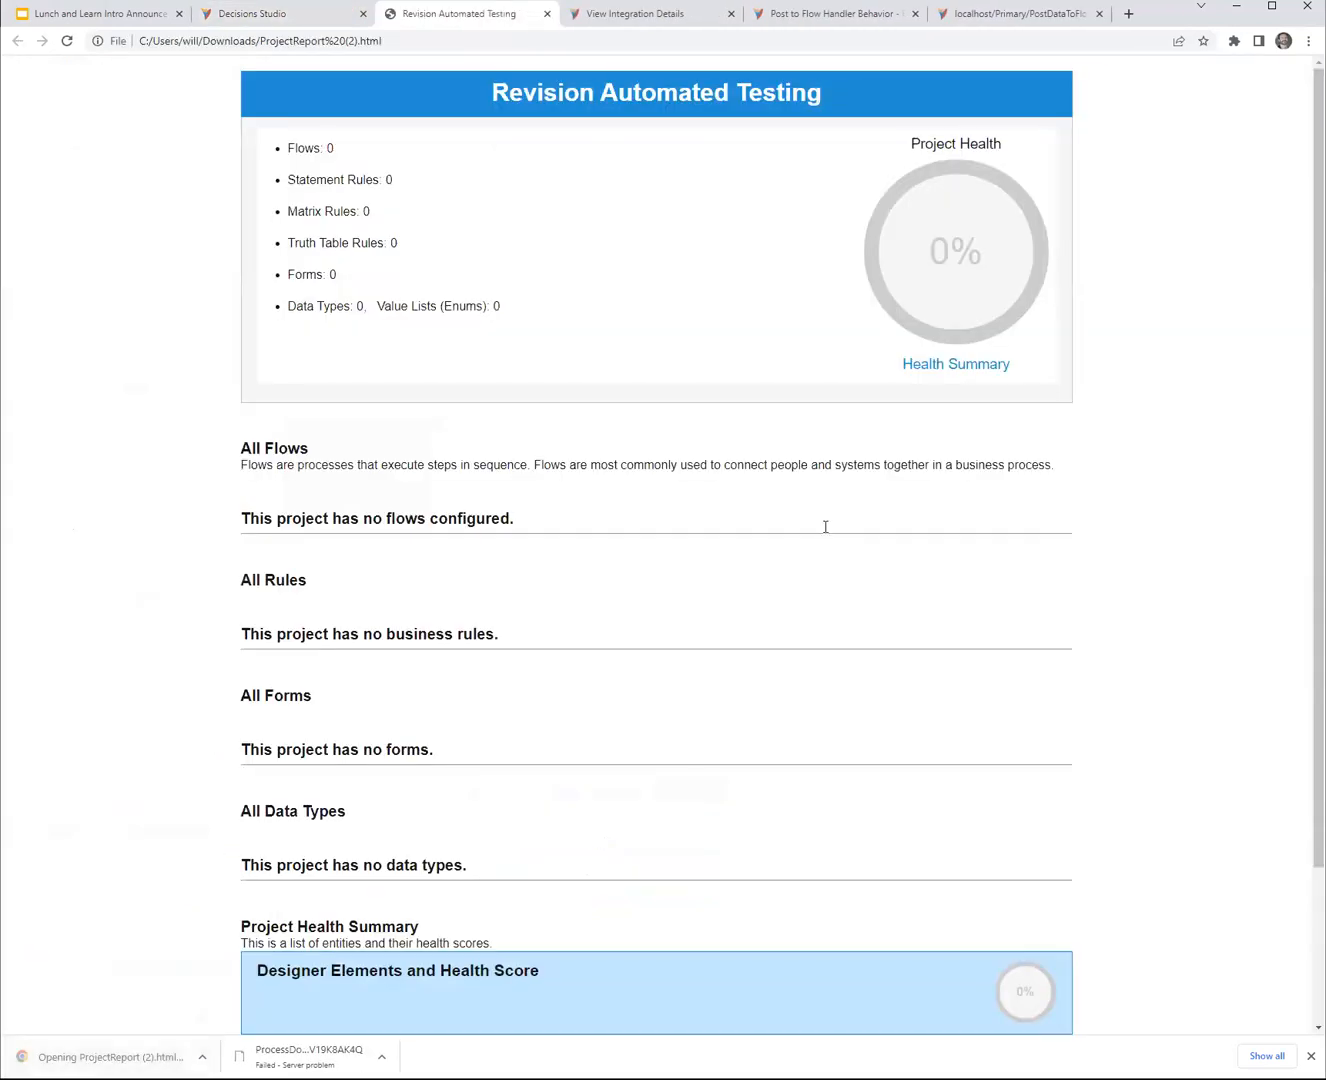
scroll(1150, 520, down, 3)
scroll(1167, 535, up, 2)
scroll(966, 344, down, 1)
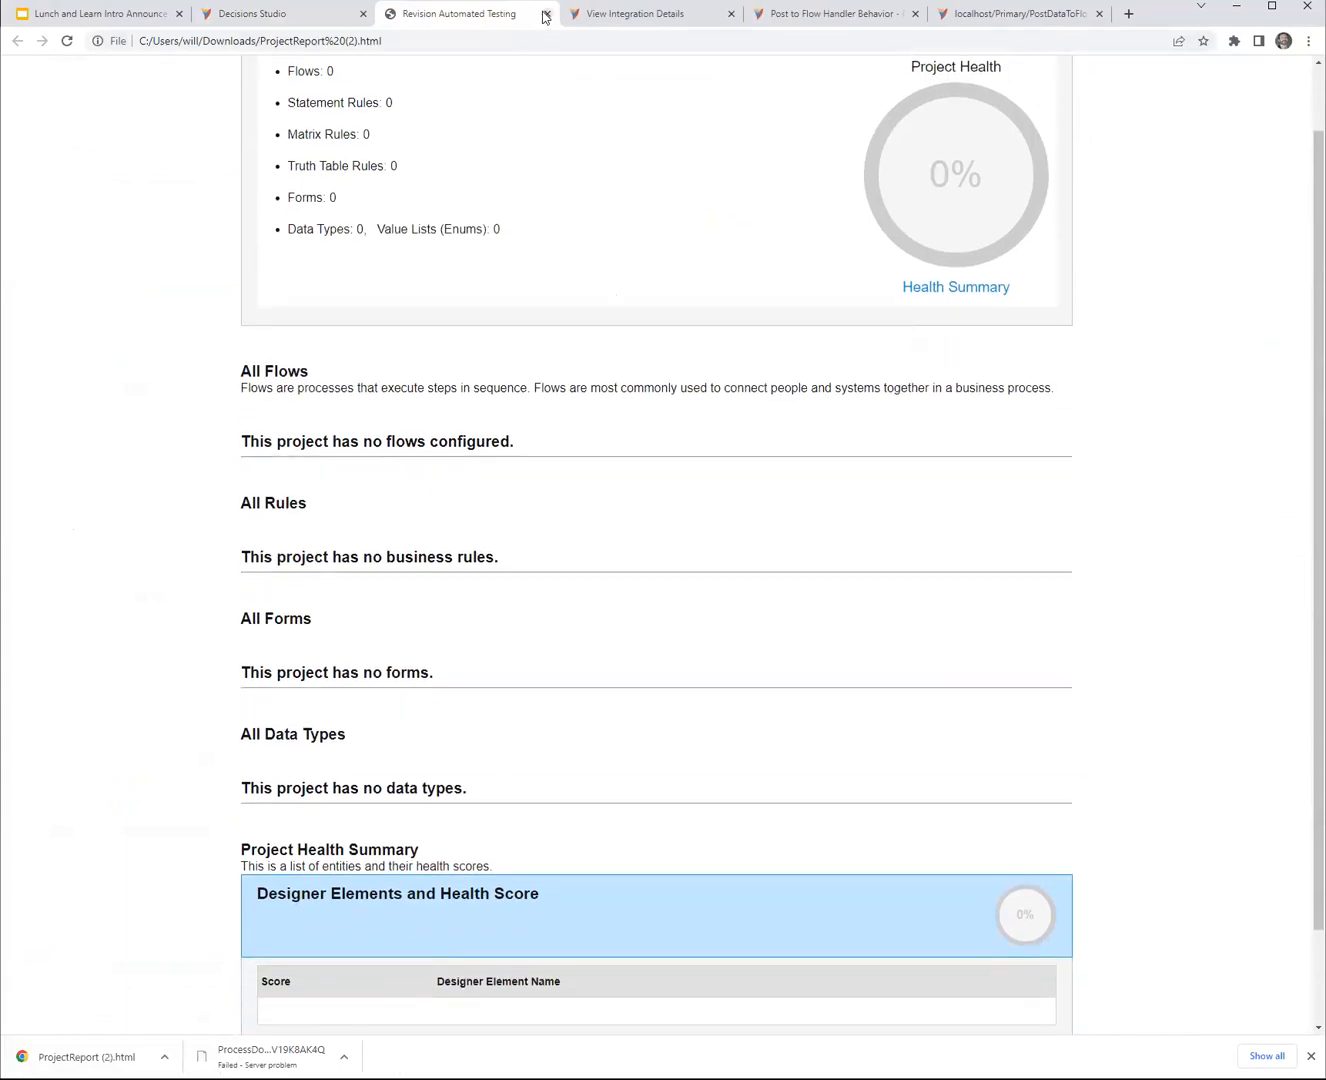
click(546, 15)
- List the contents of the Designer Elements folder in the Revision Automated Testing project
click(159, 952)
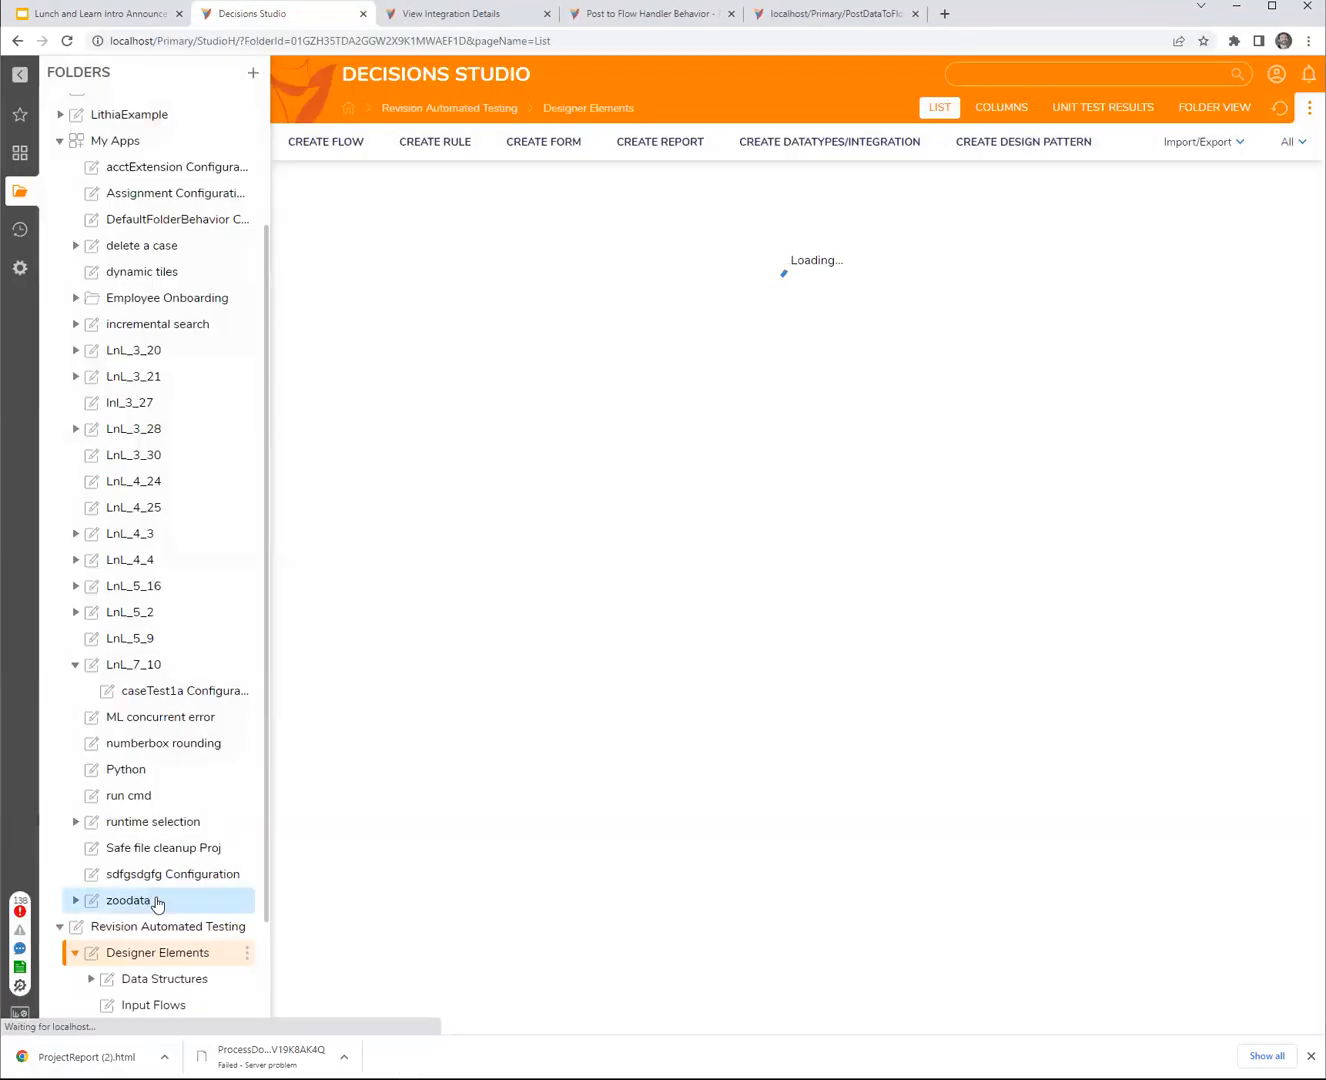
scroll(158, 905, down, 2)
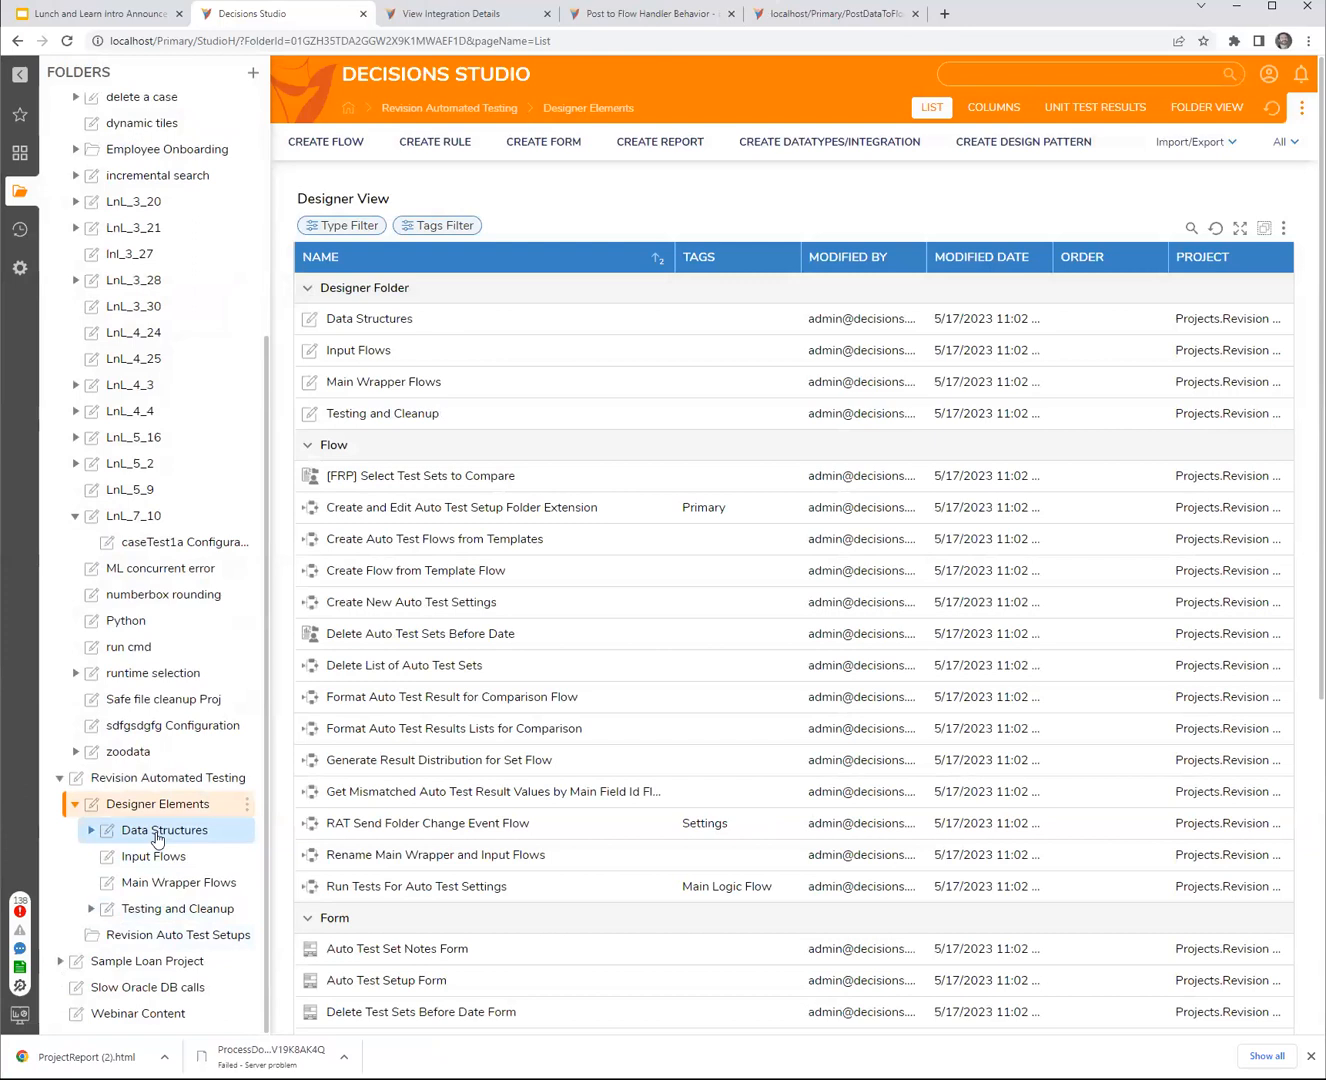
scroll(163, 790, up, 4)
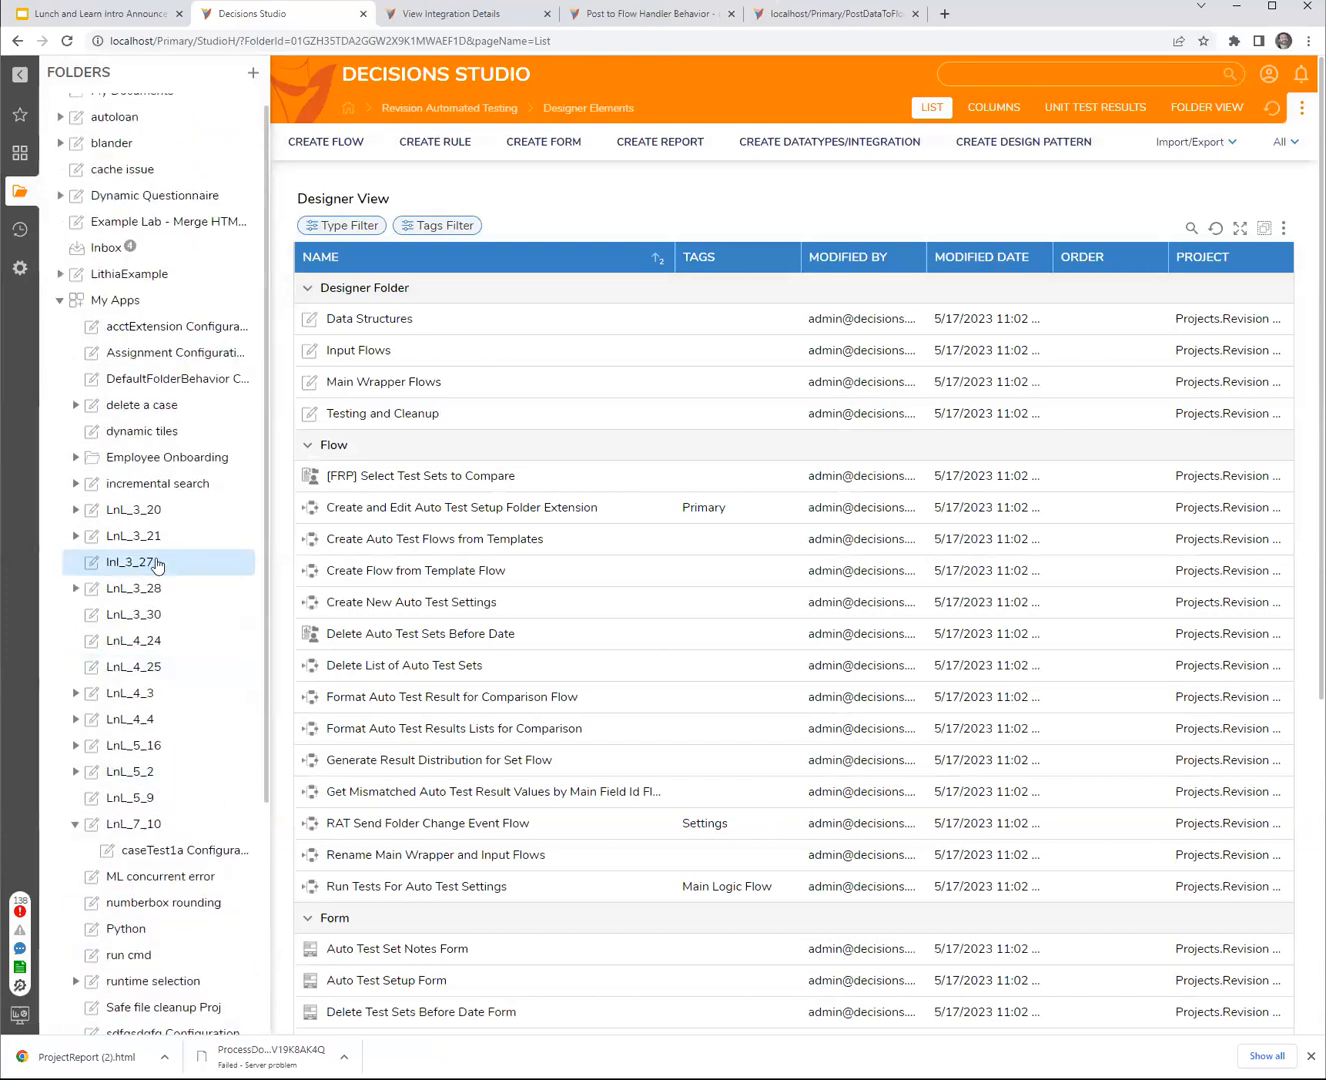
- Create the folder documentation for LnL_7_10 and review the flow sections of the generated report
click(172, 826)
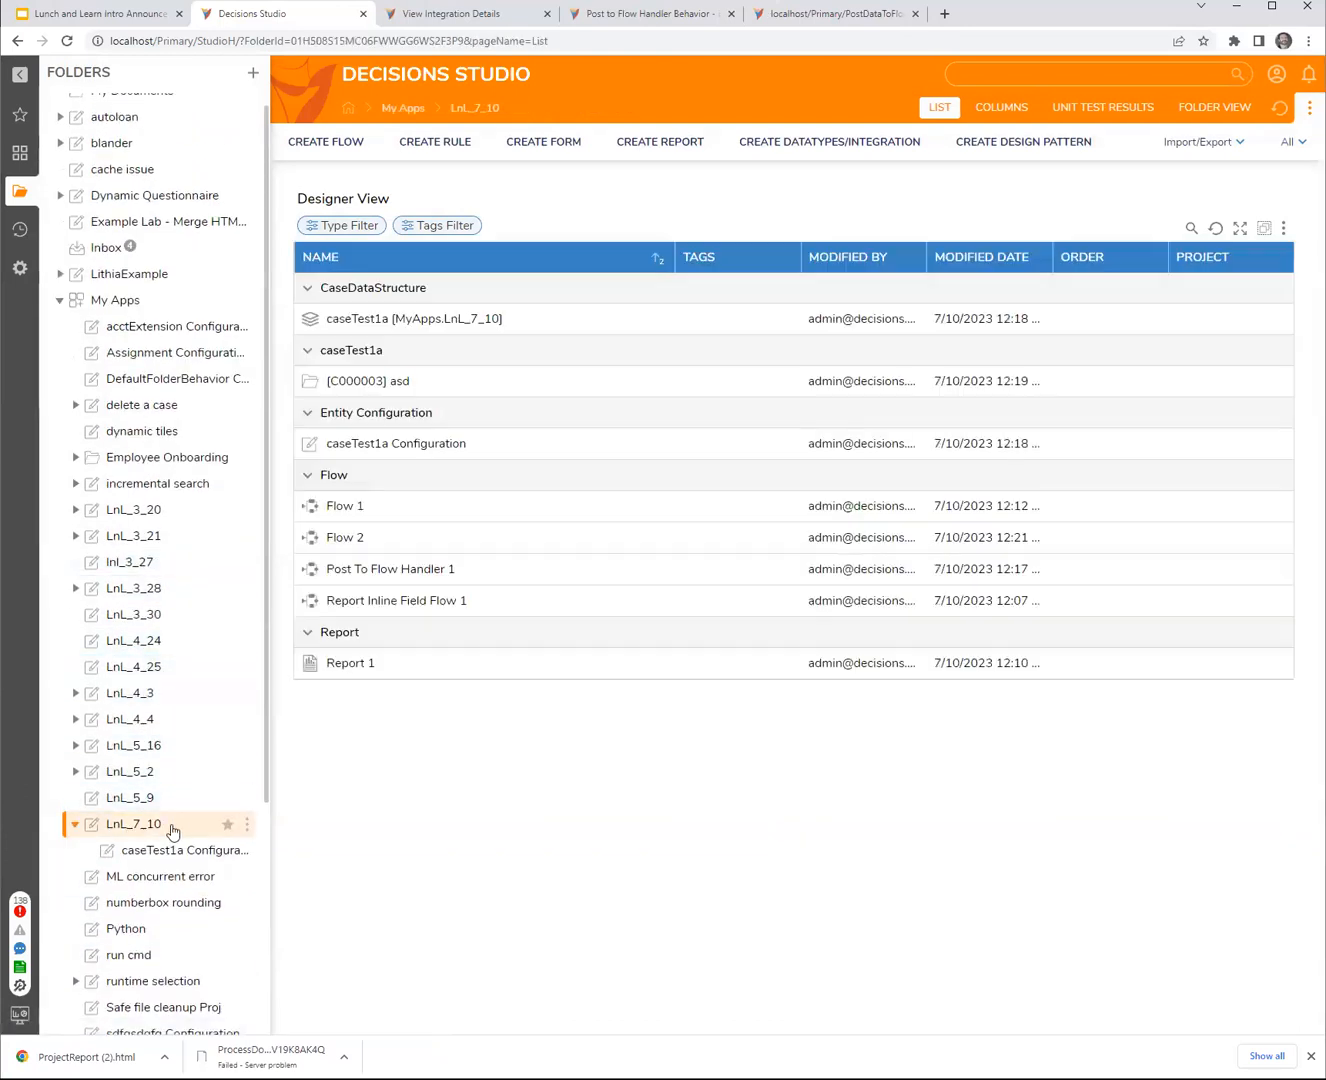
right_click(172, 831)
mouse_move(405, 888)
click(570, 853)
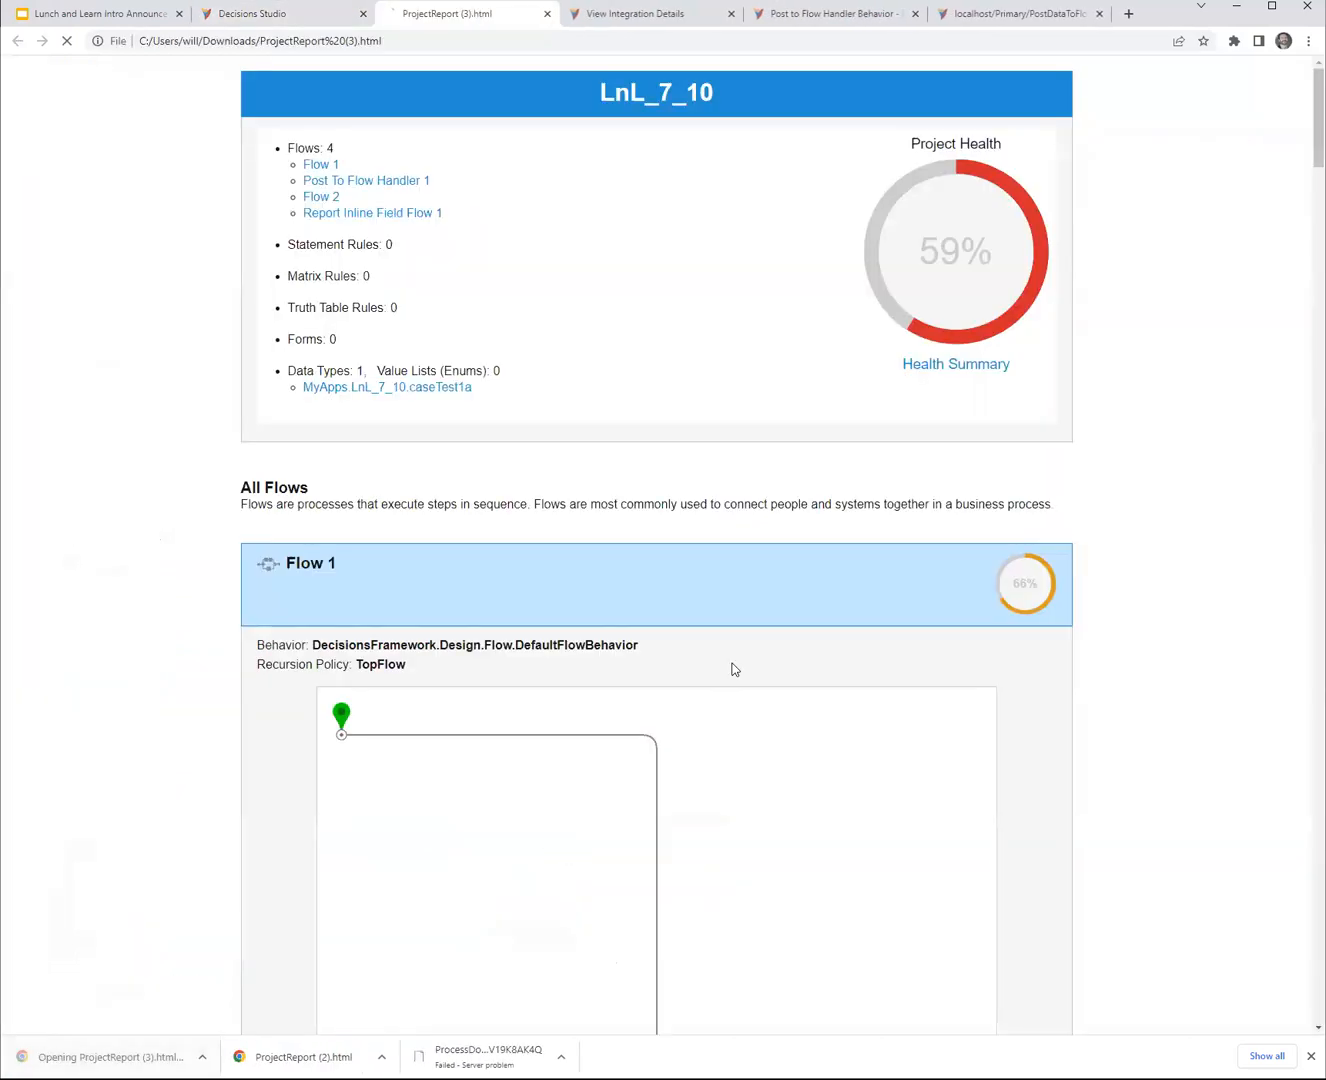
scroll(1205, 538, down, 8)
scroll(1201, 538, down, 15)
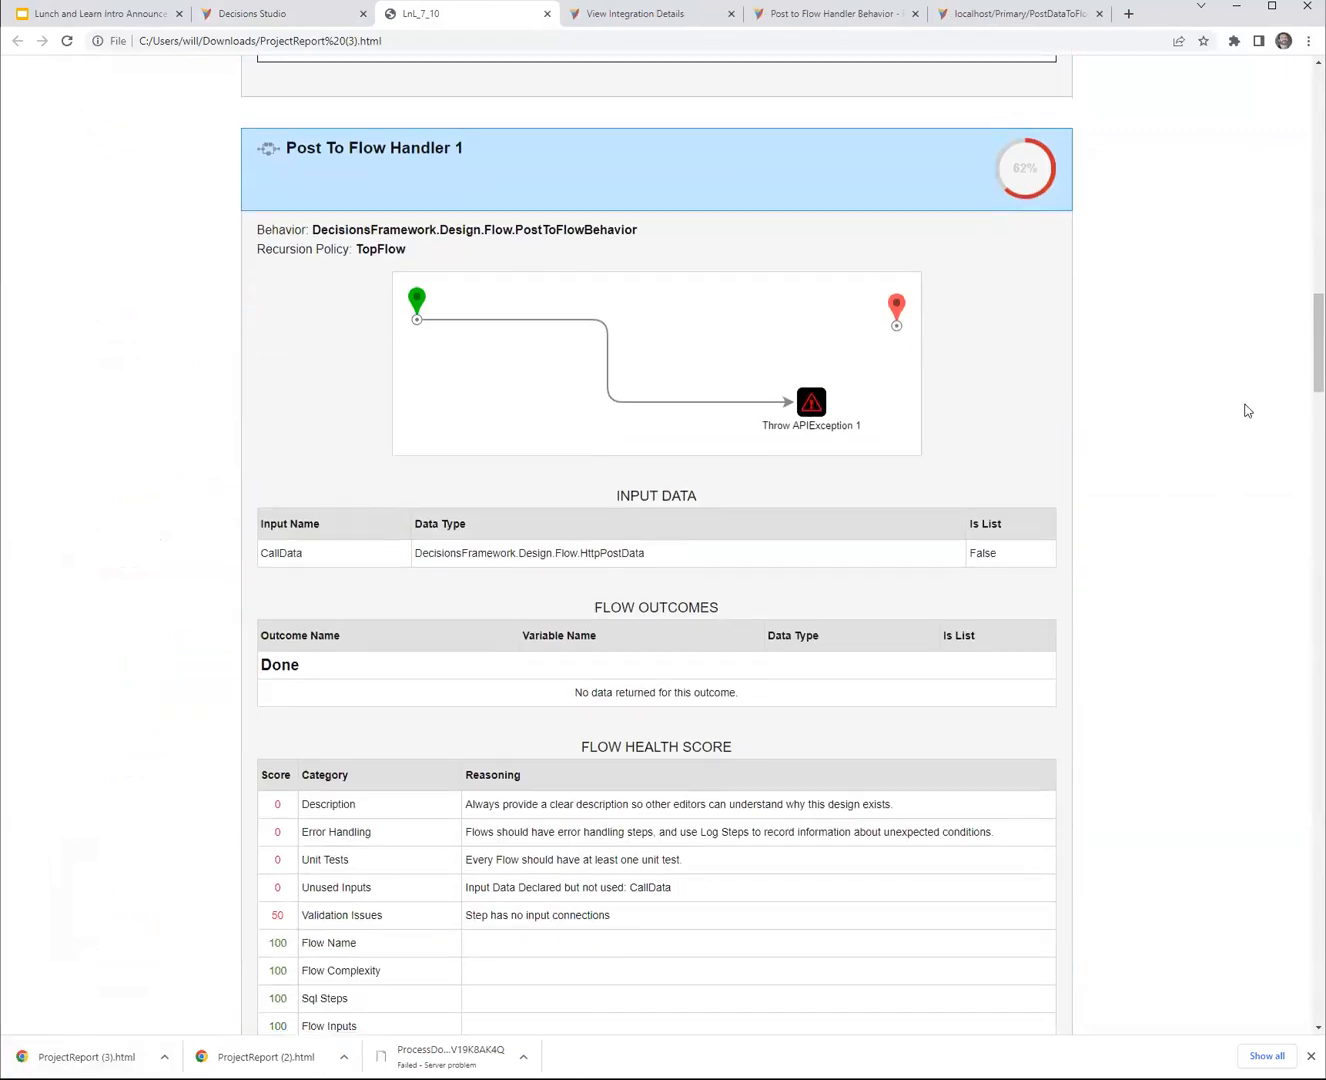
drag(1319, 357, 1284, 127)
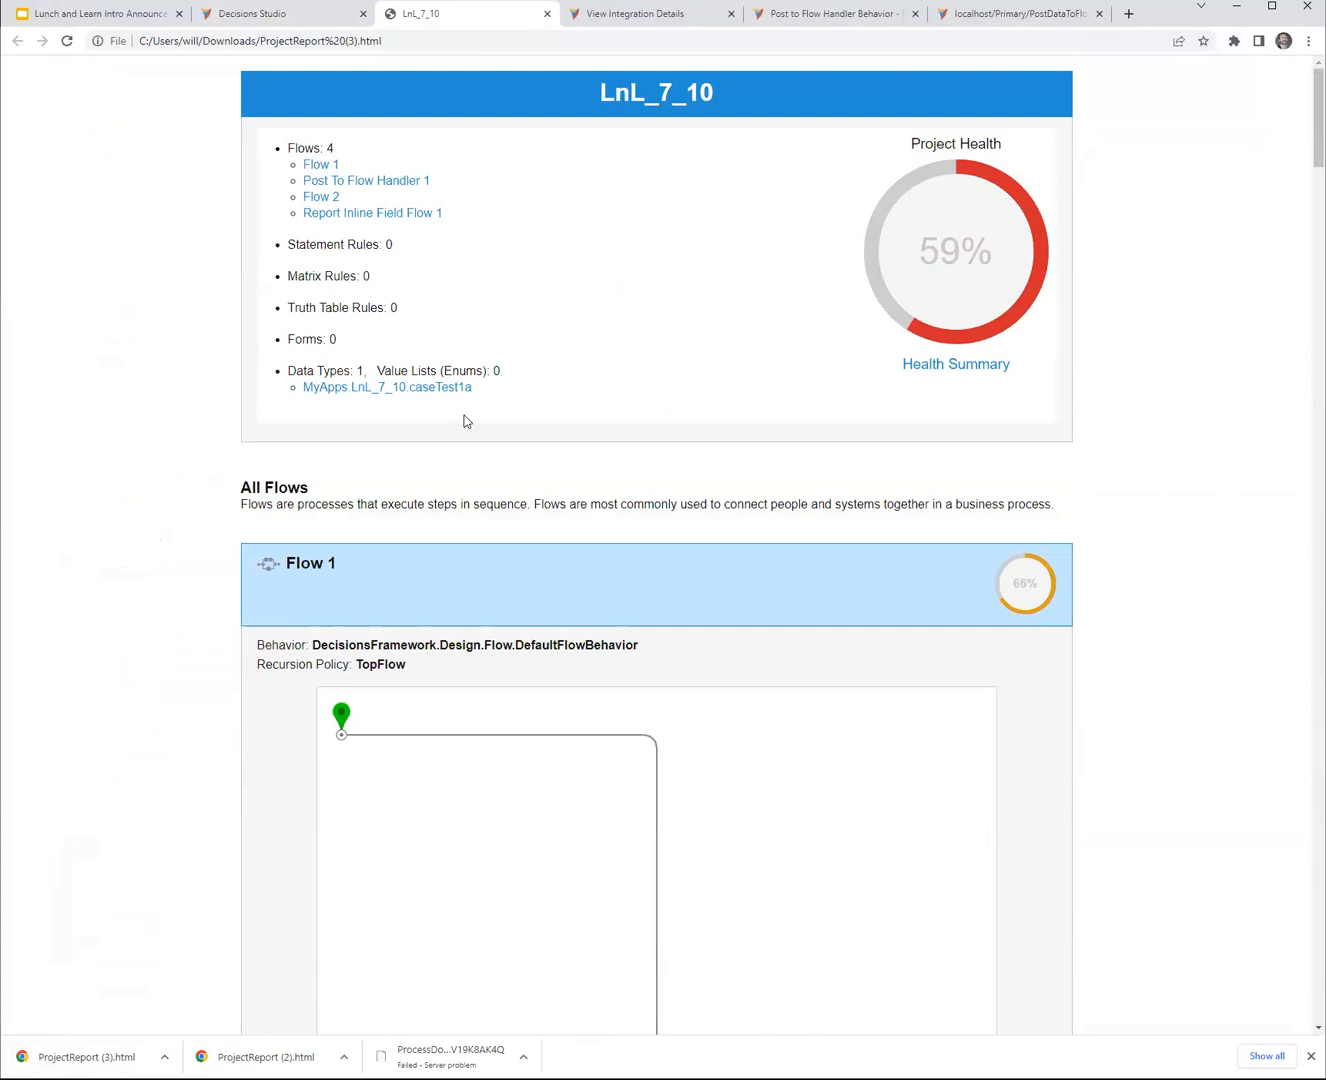
- Download the Project Documentation Template from Designer Studio Settings in the system Settings folder
click(273, 15)
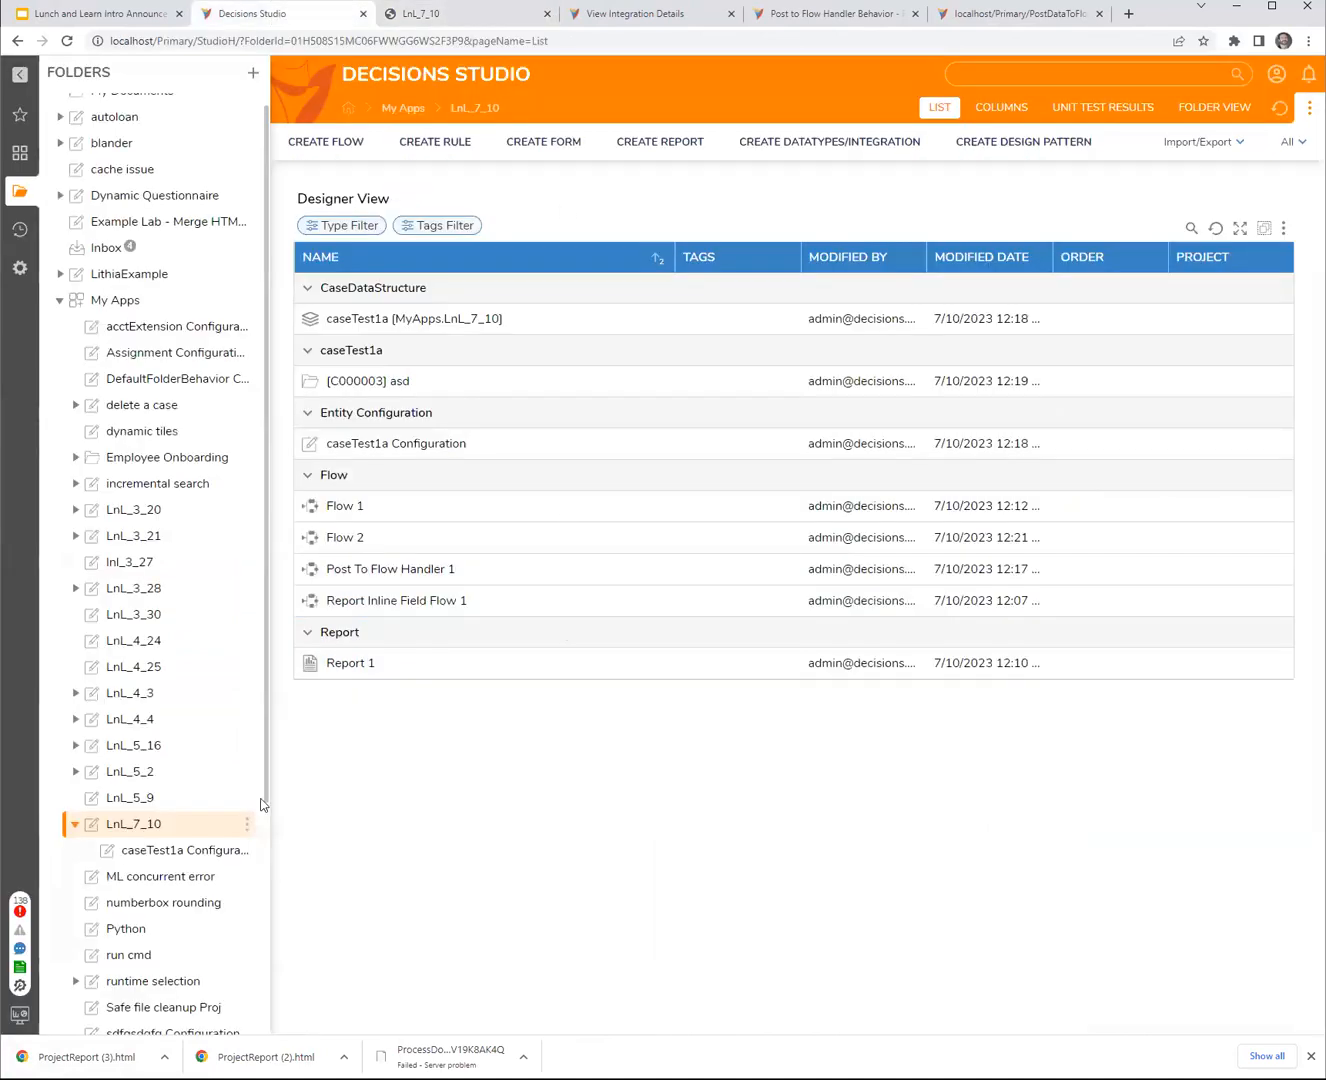
click(17, 272)
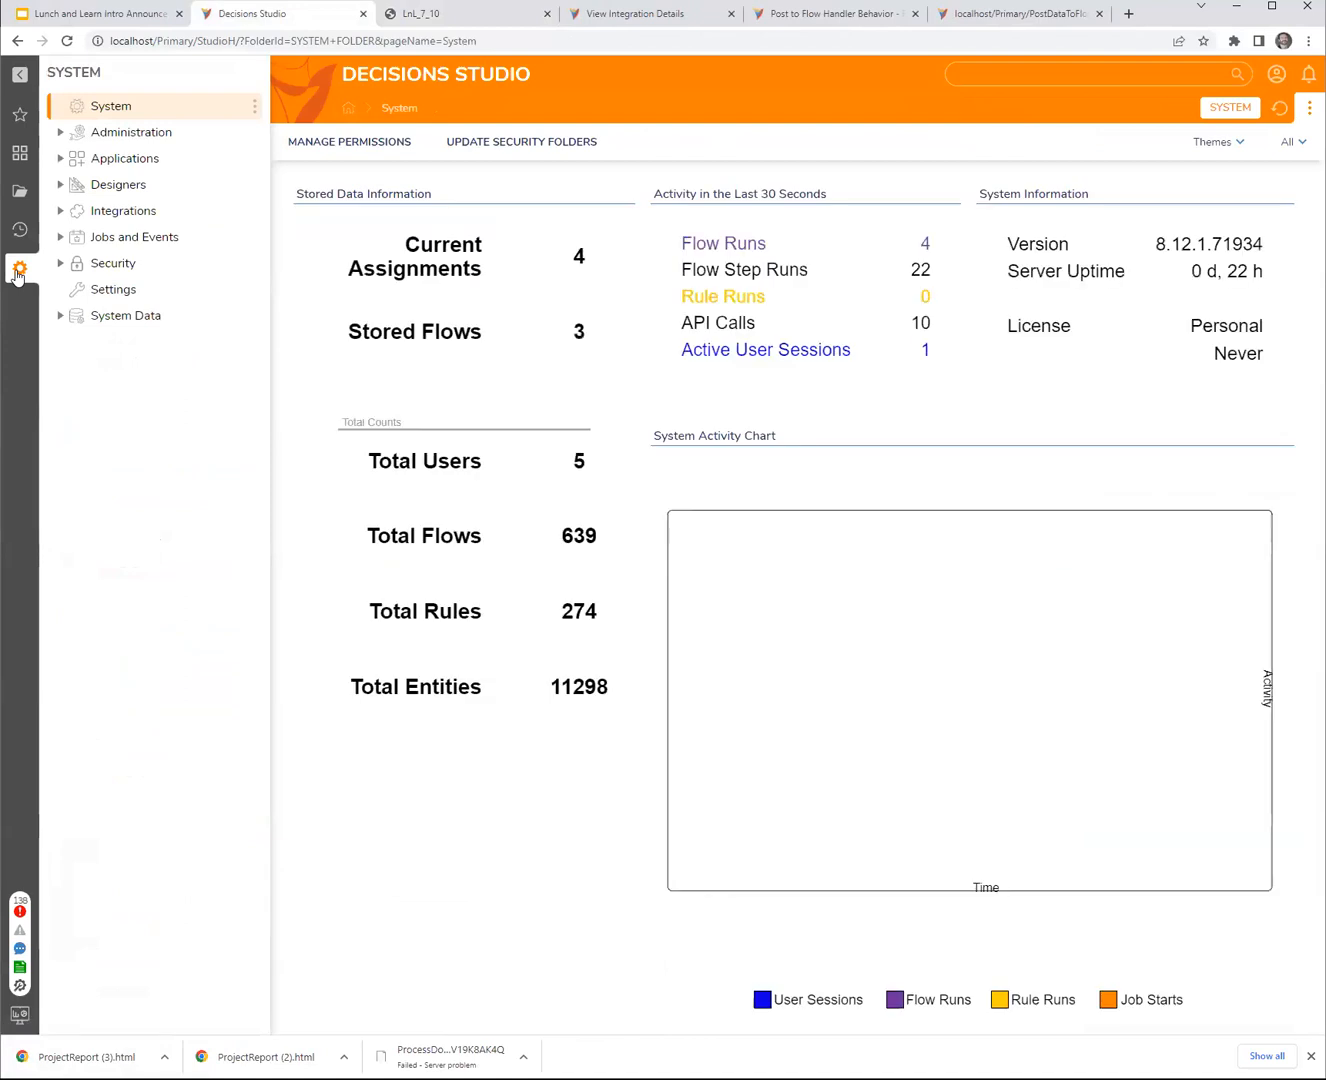
click(110, 263)
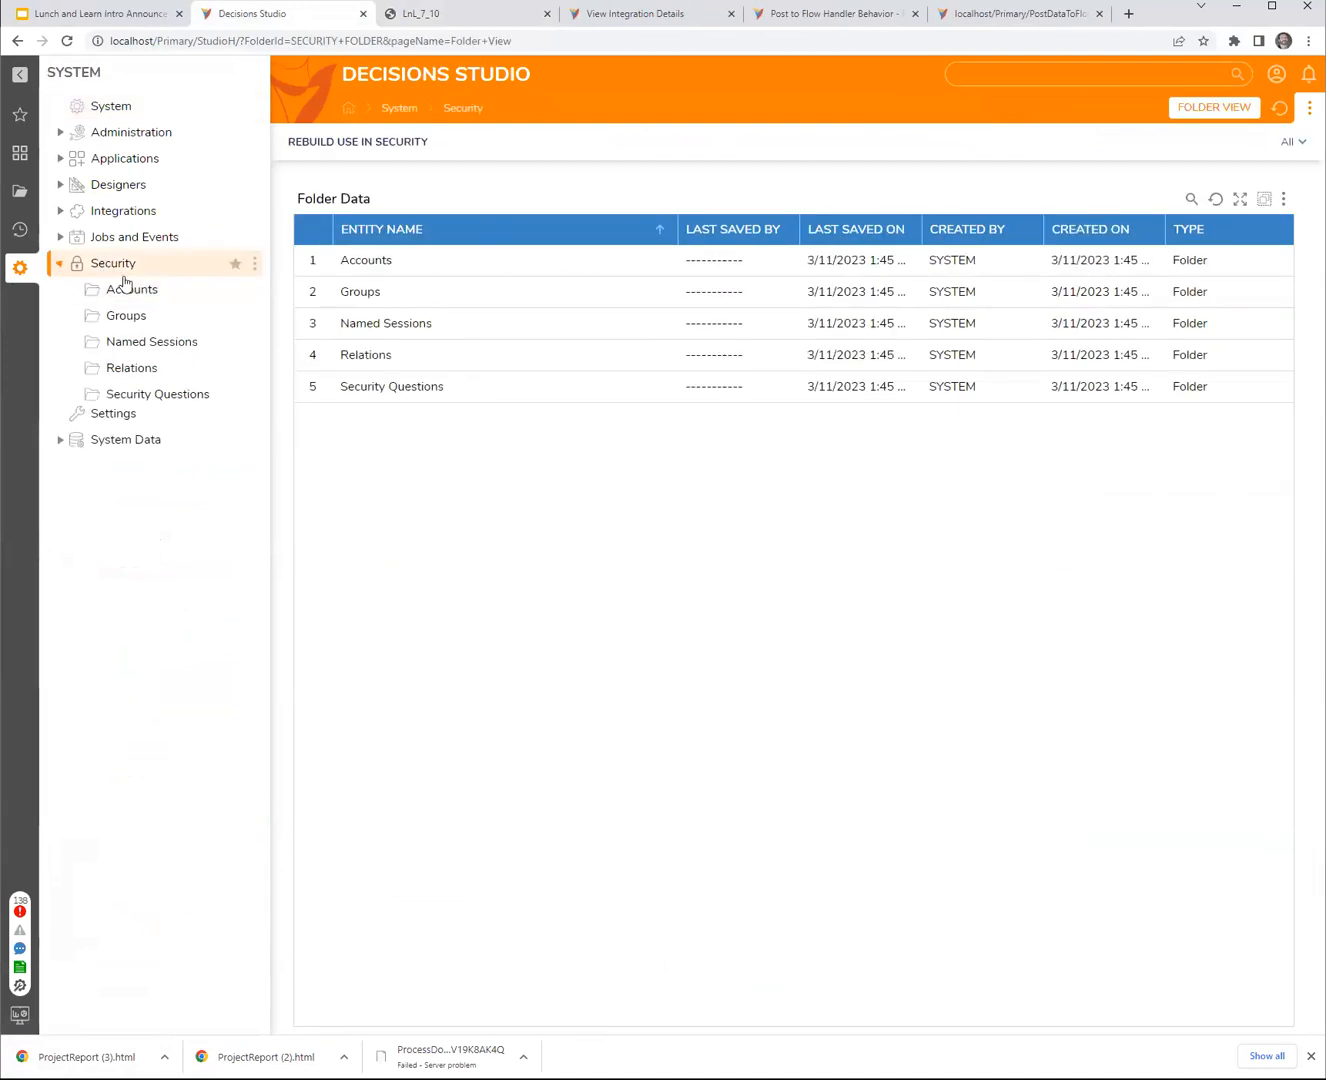
click(113, 289)
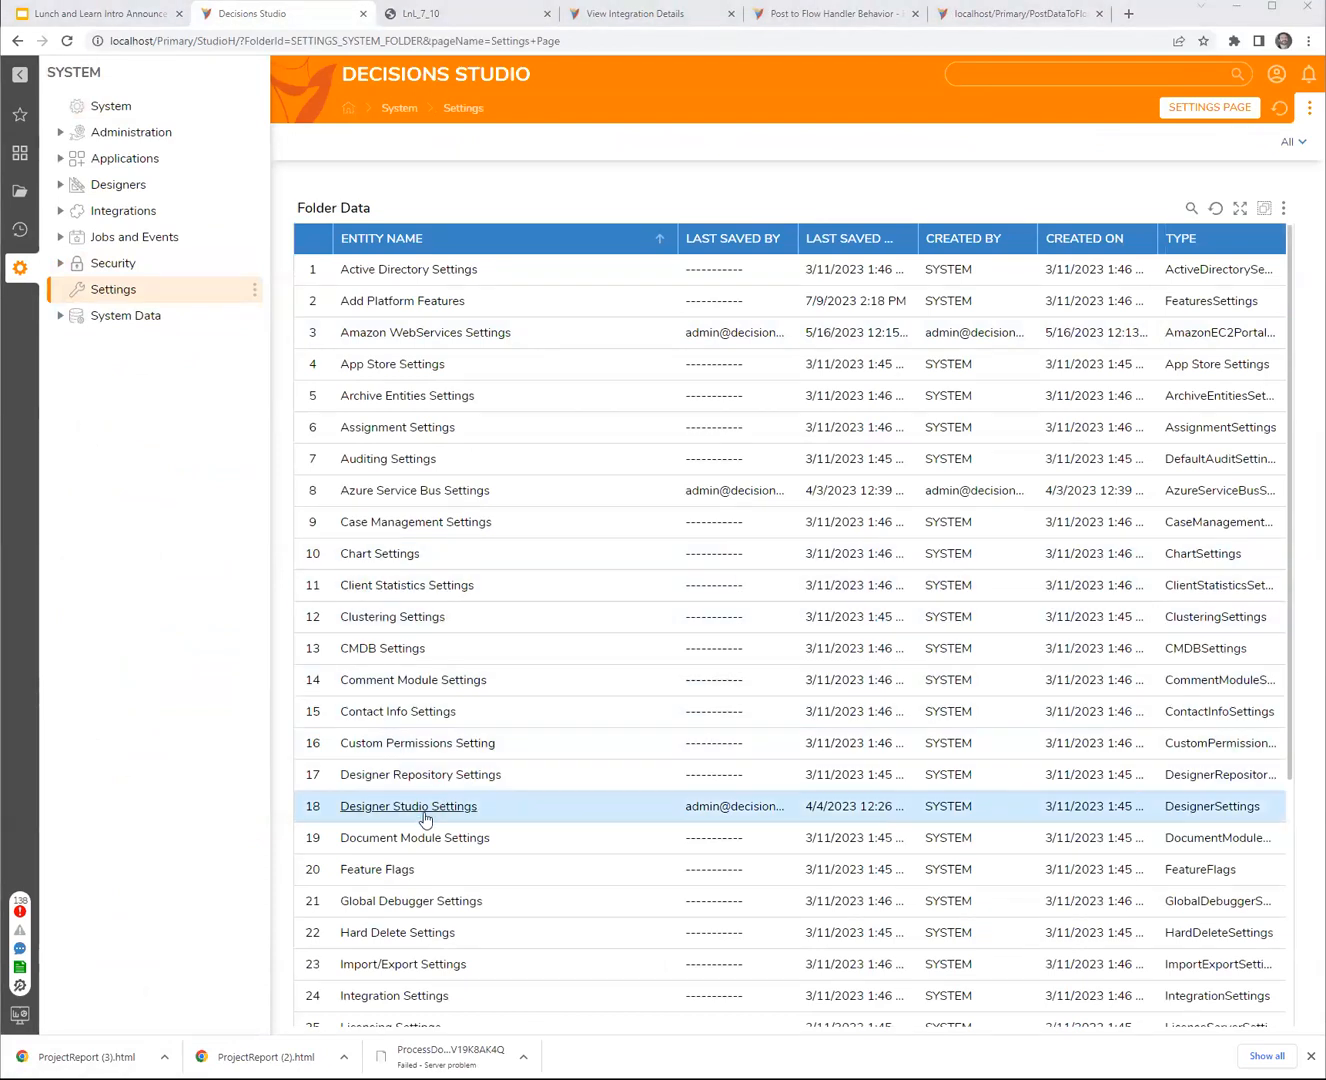
right_click(432, 768)
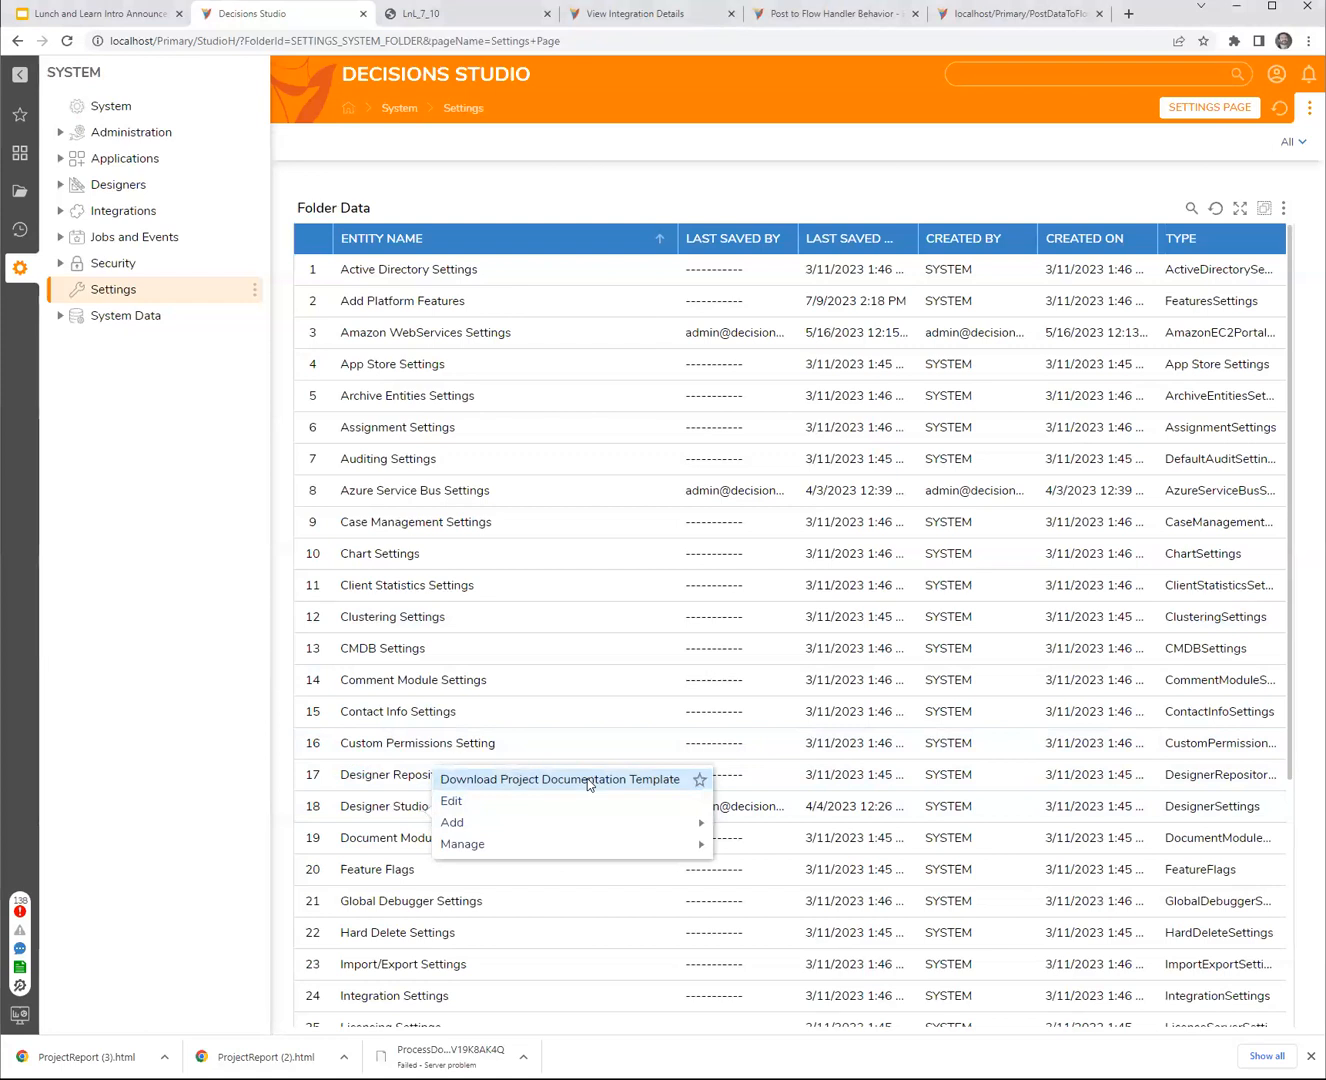
click(573, 784)
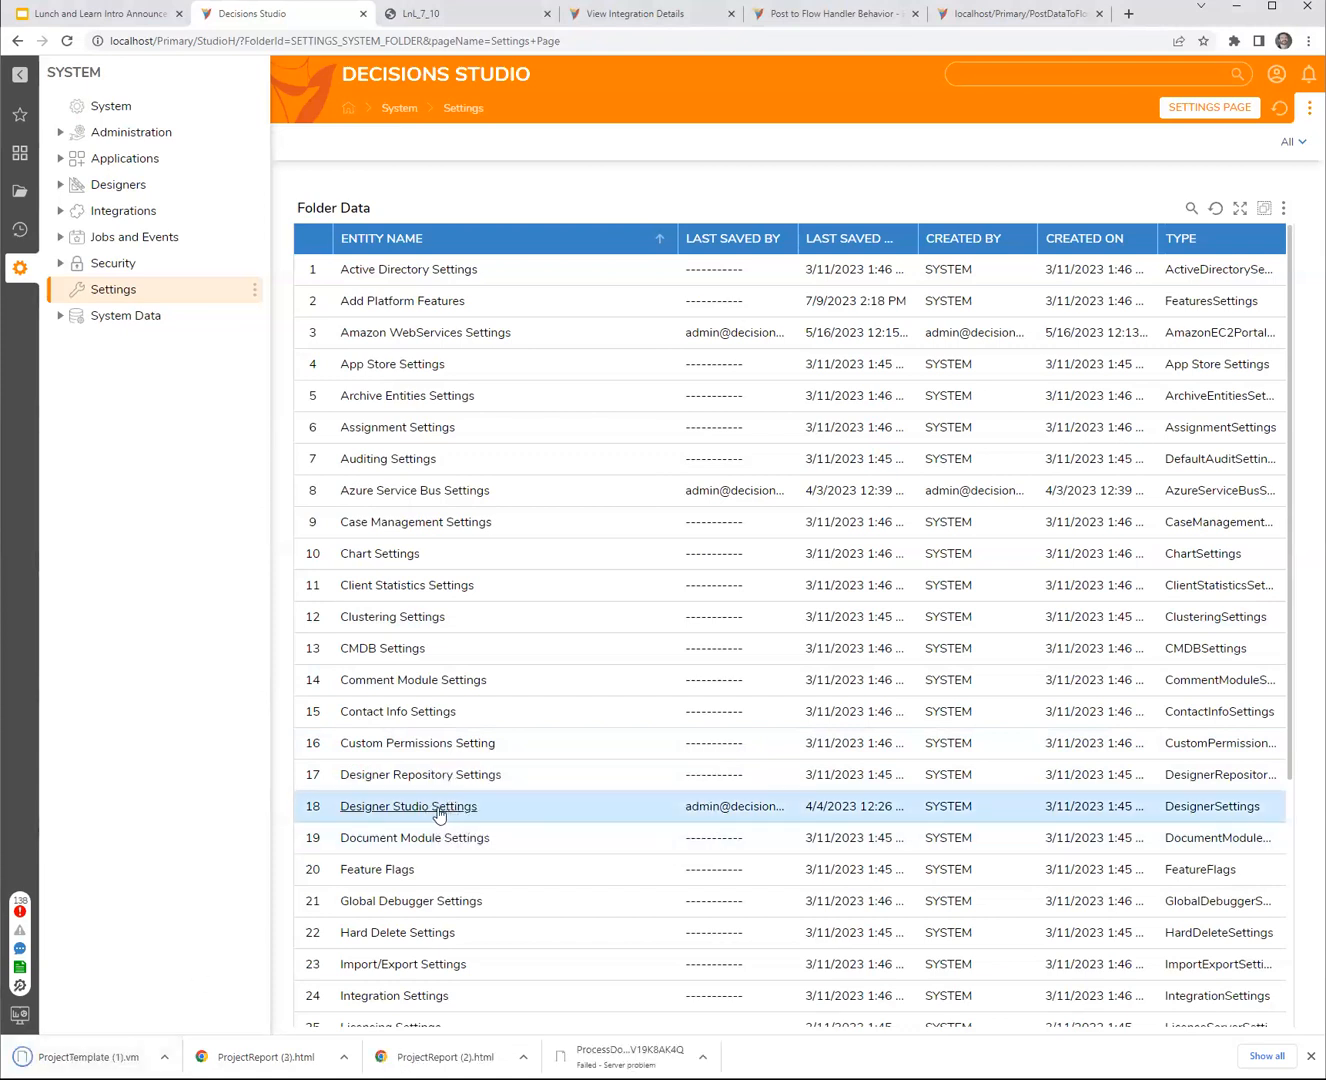
- Filter the Designer Studio Settings by "docu" to inspect the Project Documentation Template upload setting, then close the dialog
click(446, 813)
text(docu)
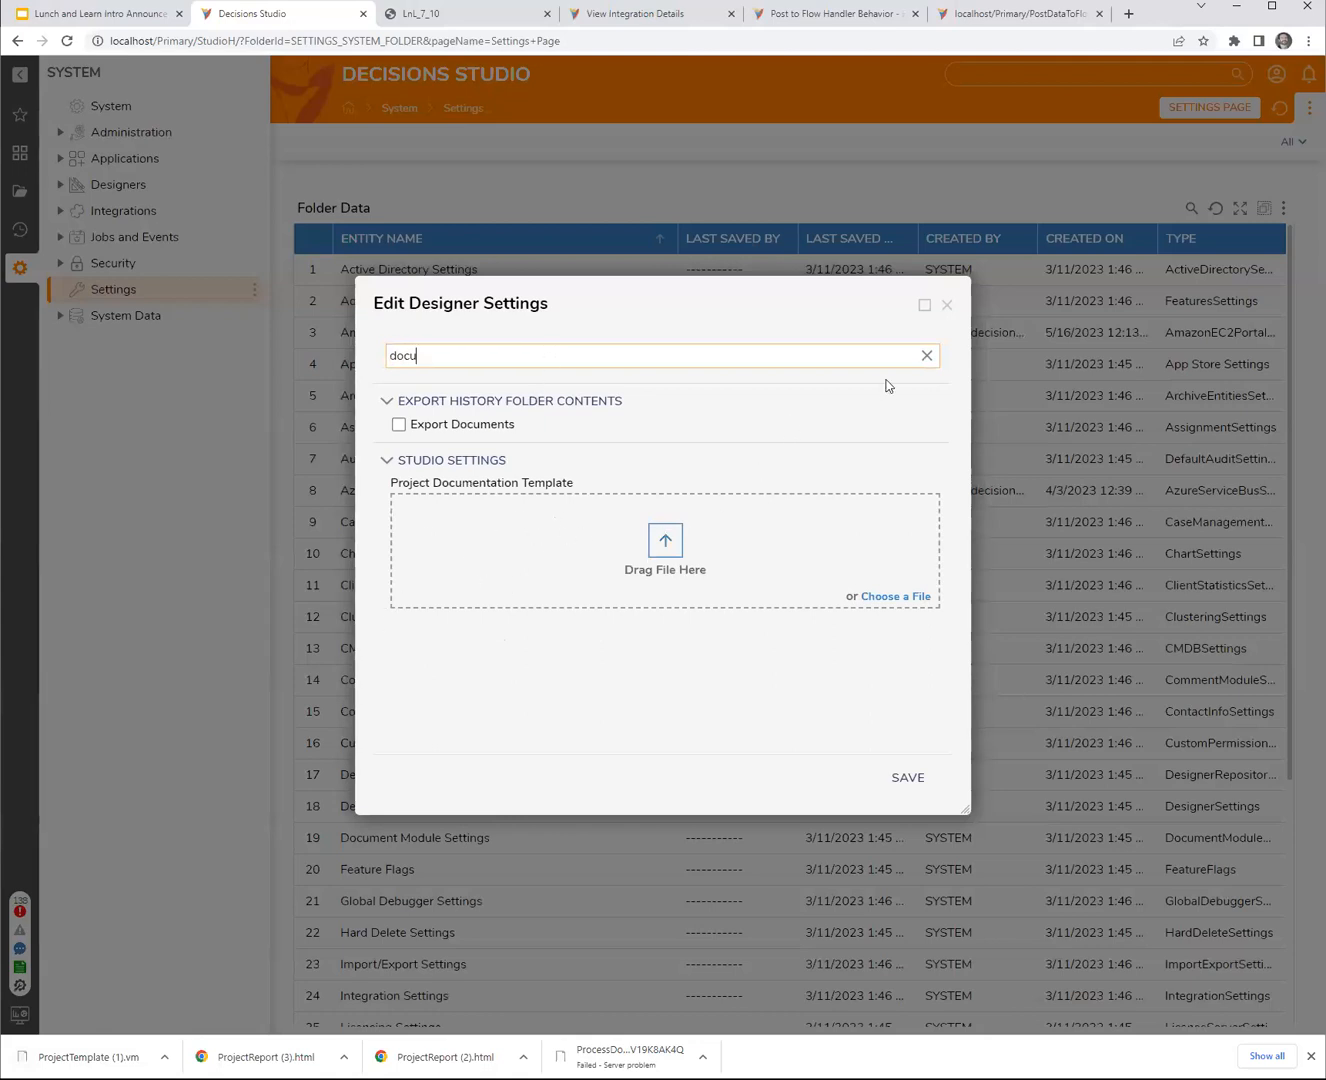
click(947, 304)
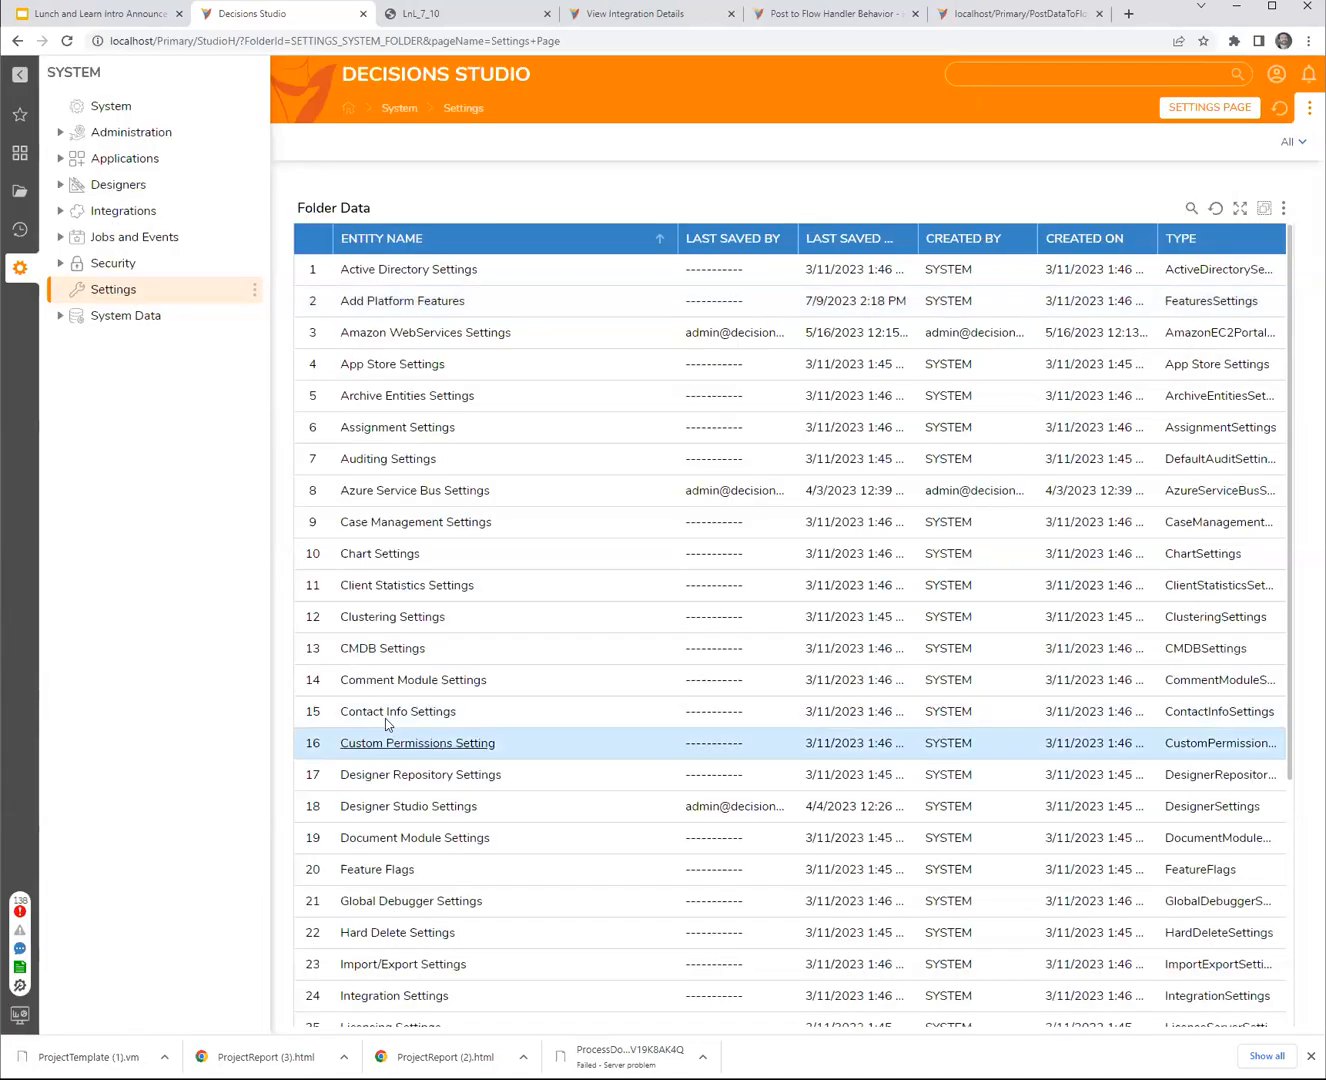
- Return to the LnL_7_10 project report and examine its health score, Flow 1 and Post To Flow Handler 1 sections
click(960, 14)
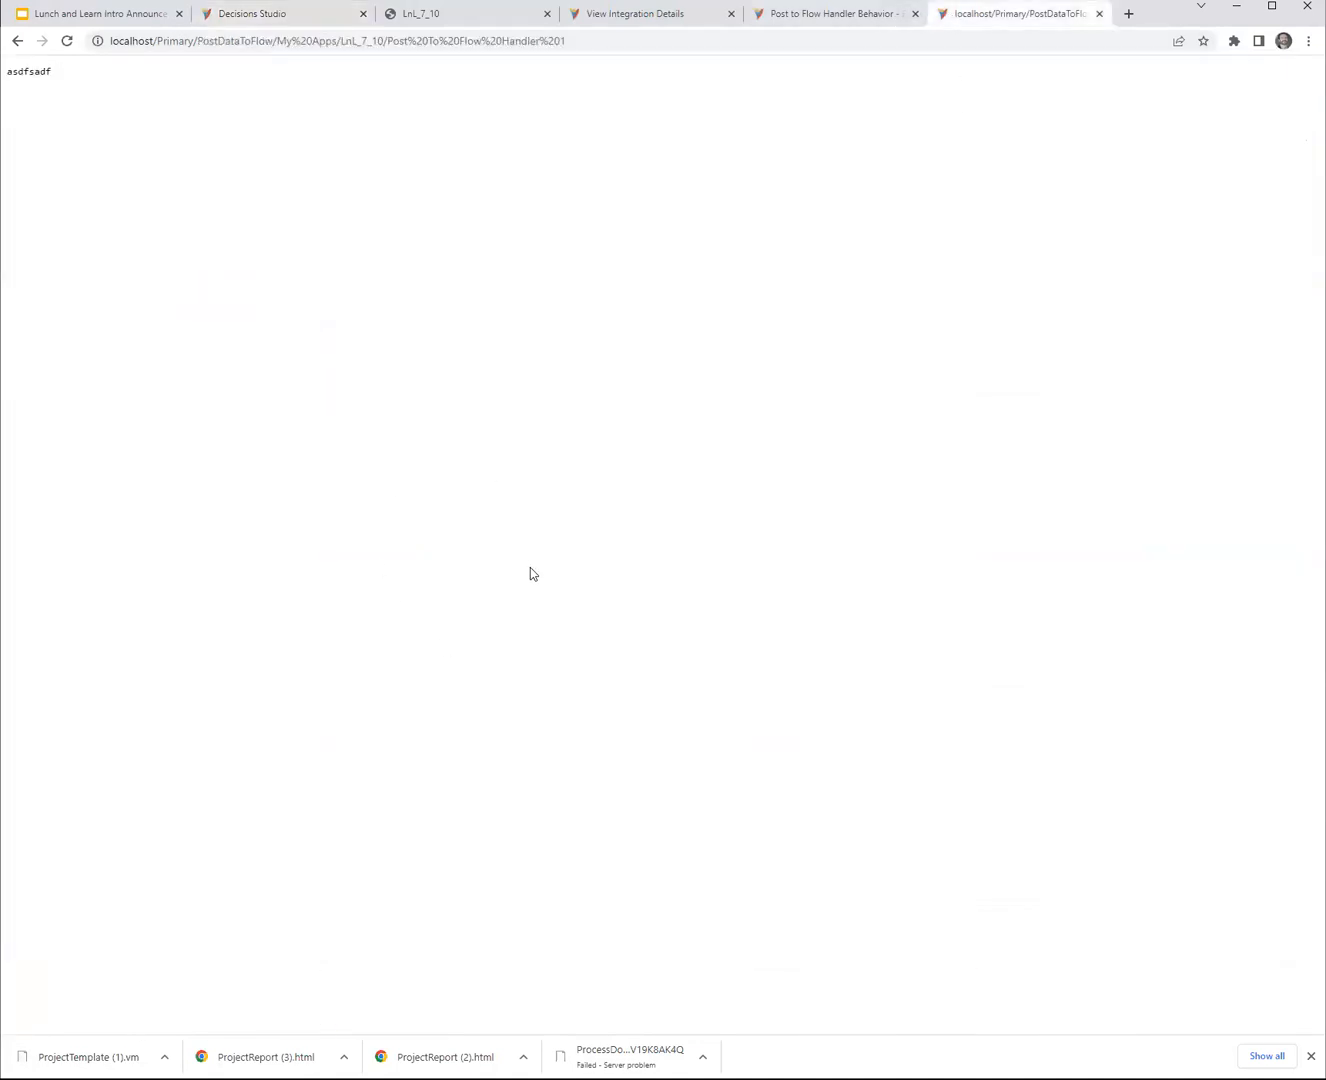
click(829, 14)
click(684, 16)
click(300, 14)
click(470, 14)
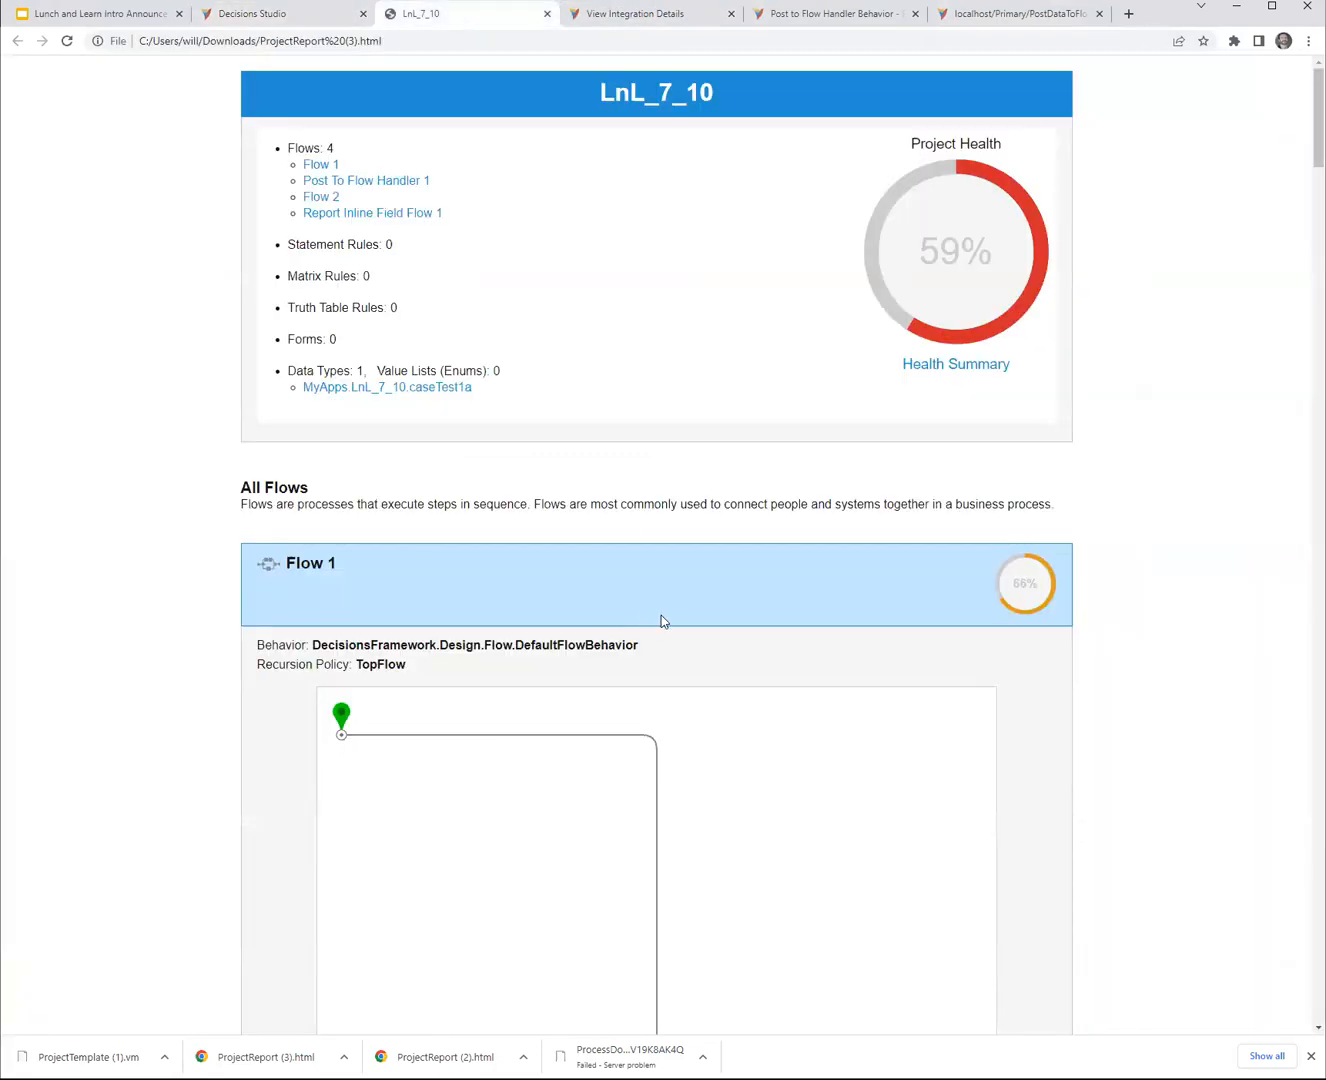
scroll(661, 616, down, 1)
scroll(816, 598, up, 1)
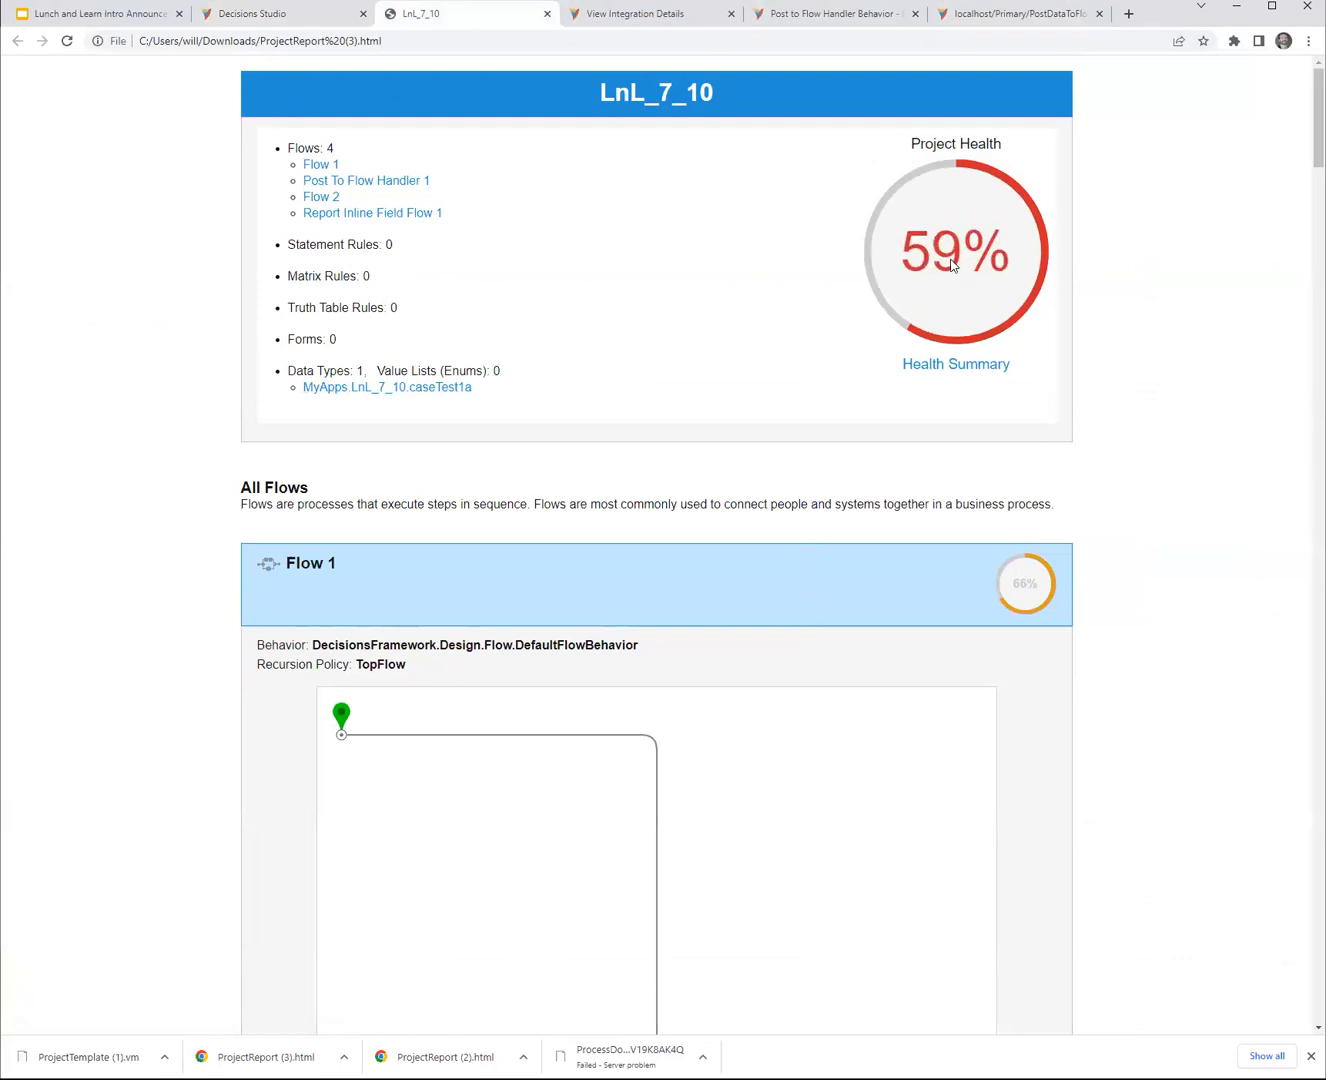
mouse_move(1318, 118)
mouse_down()
mouse_move(1318, 304)
mouse_move(1318, 118)
mouse_up()
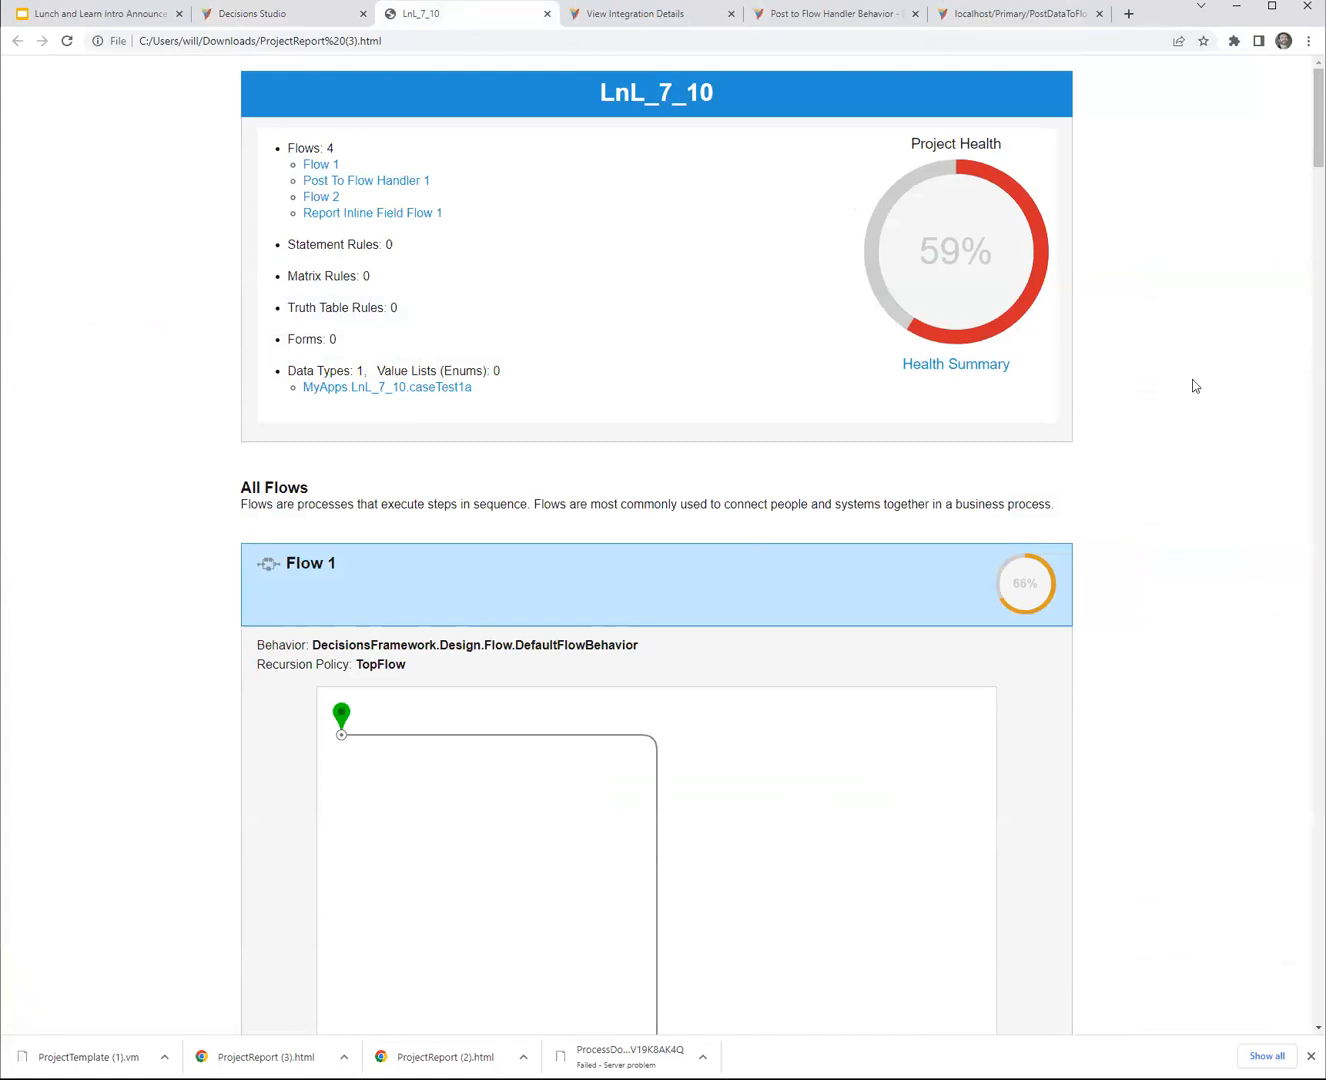
scroll(1196, 385, down, 15)
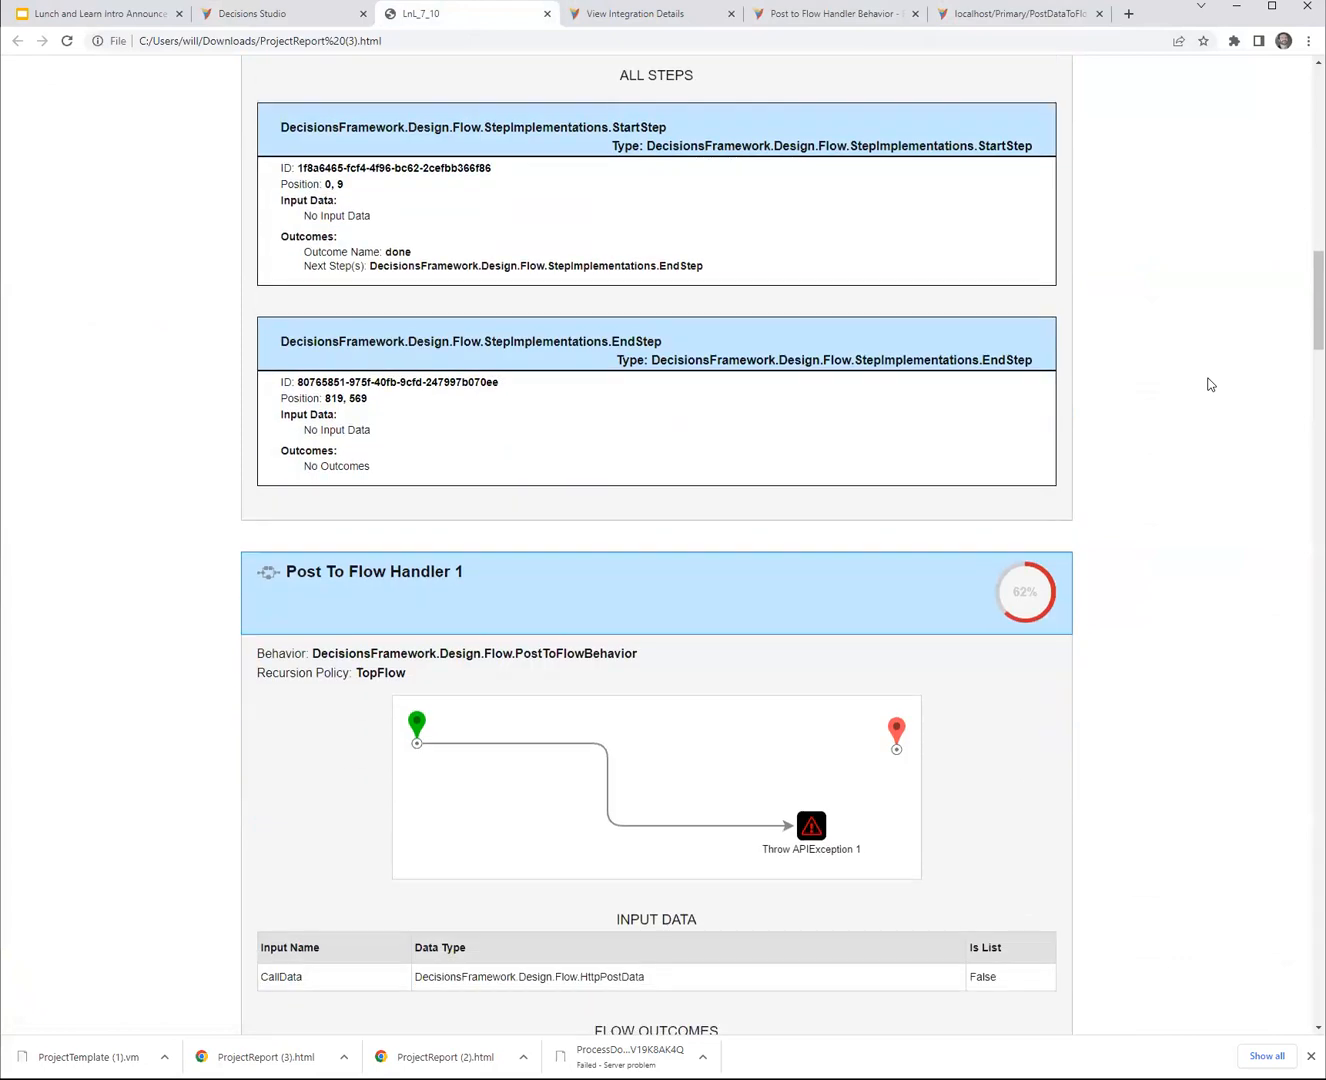
scroll(1210, 385, down, 1)
scroll(1170, 527, up, 15)
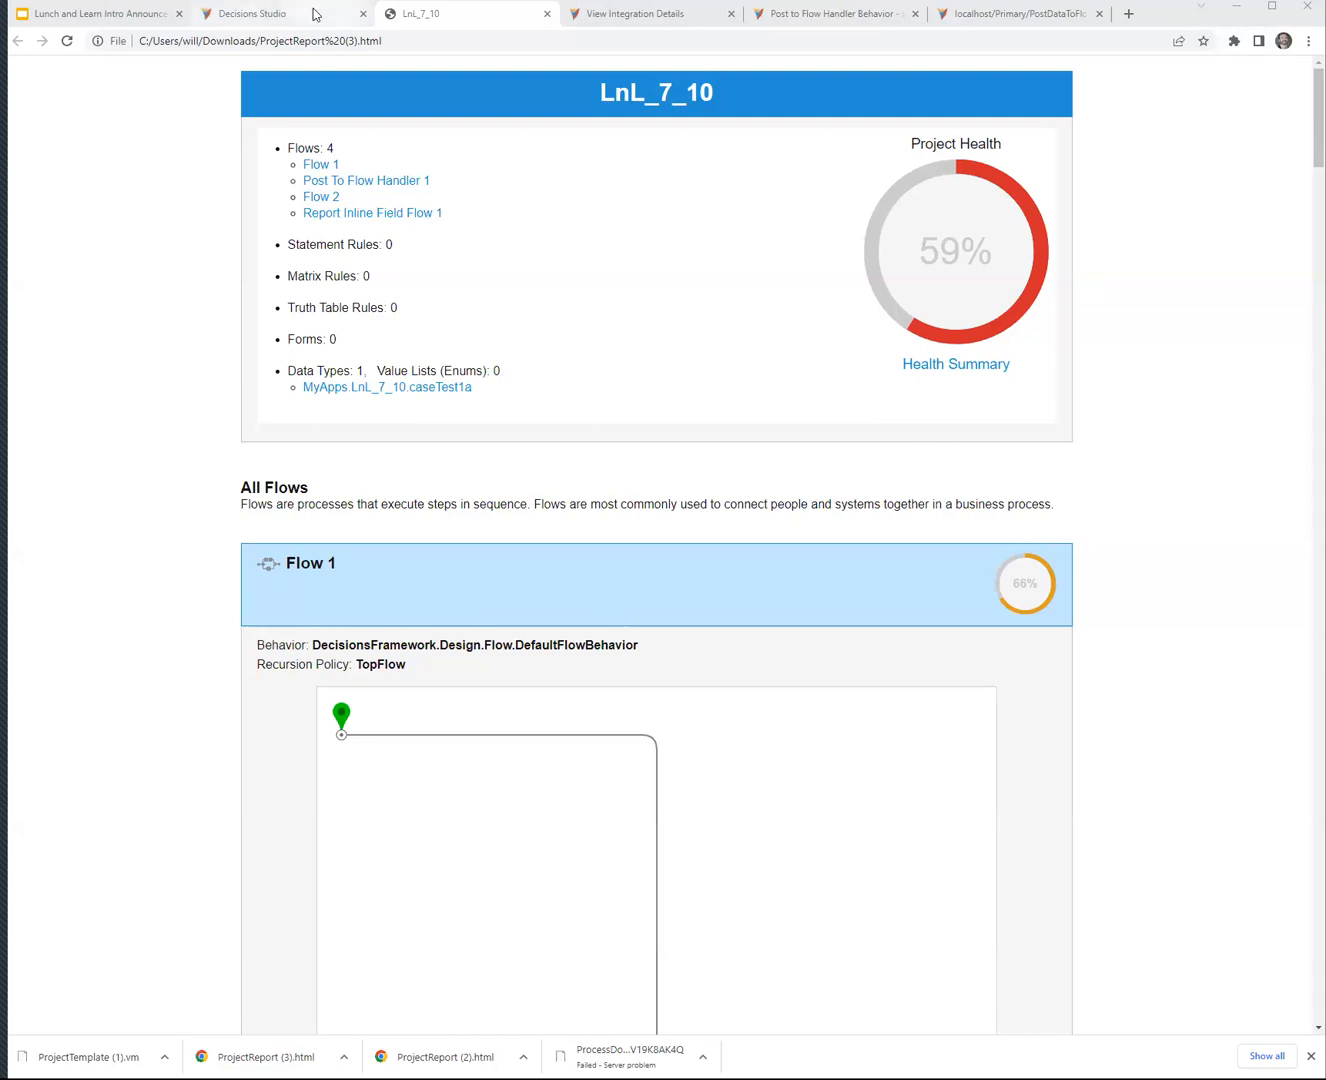
- Switch back to Decisions Studio and open the Lookup Lists And Constants folder under the system Designers
key(ctrl+shift+Tab)
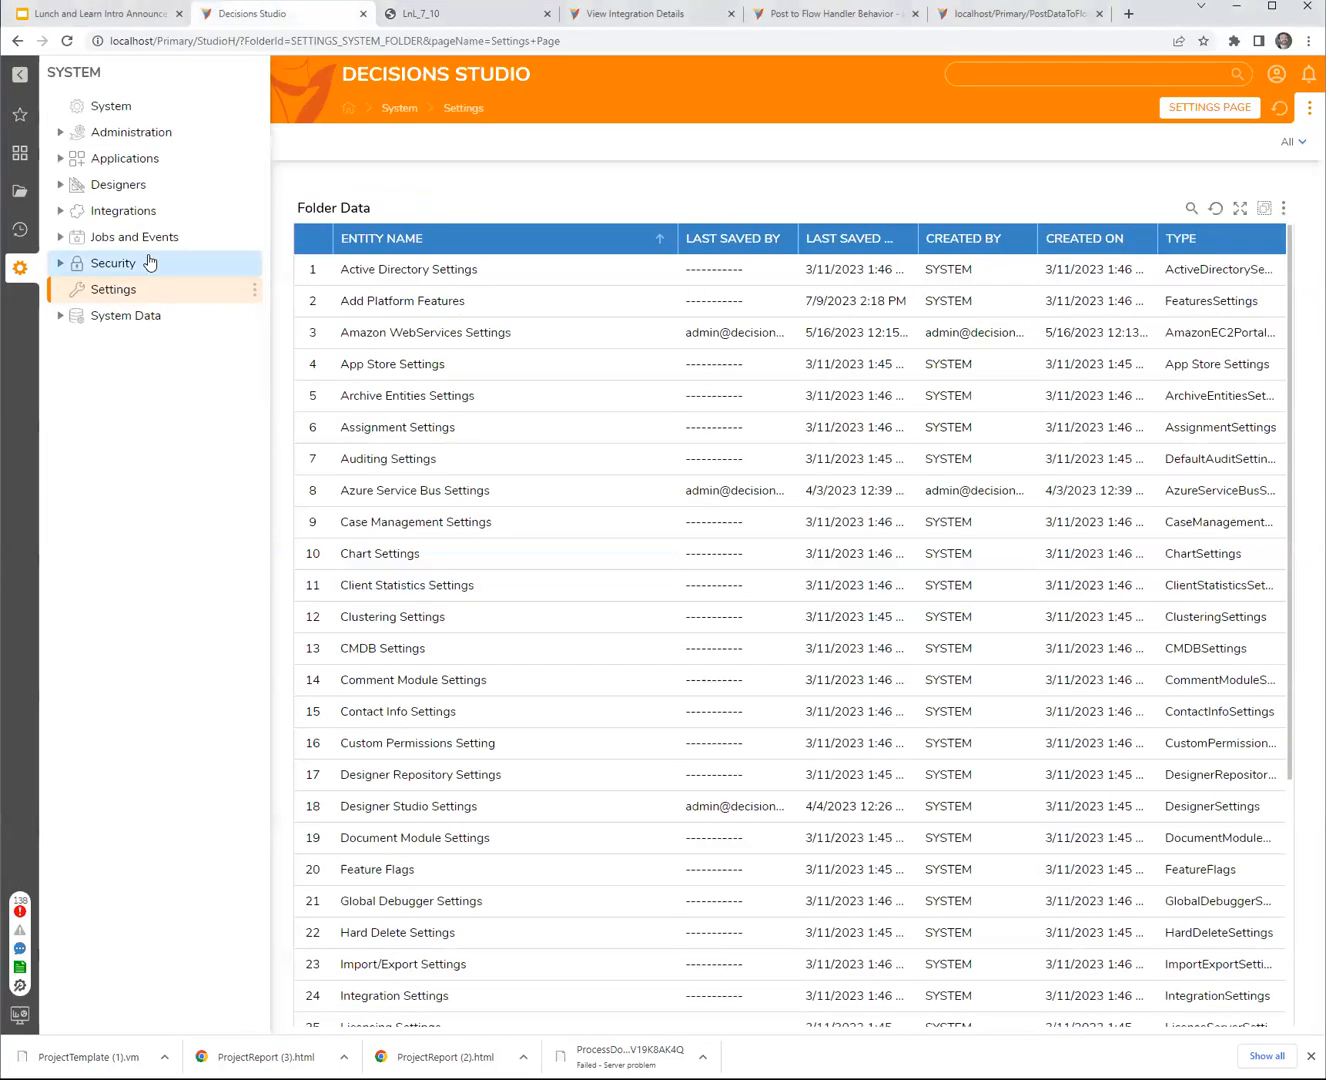
click(18, 189)
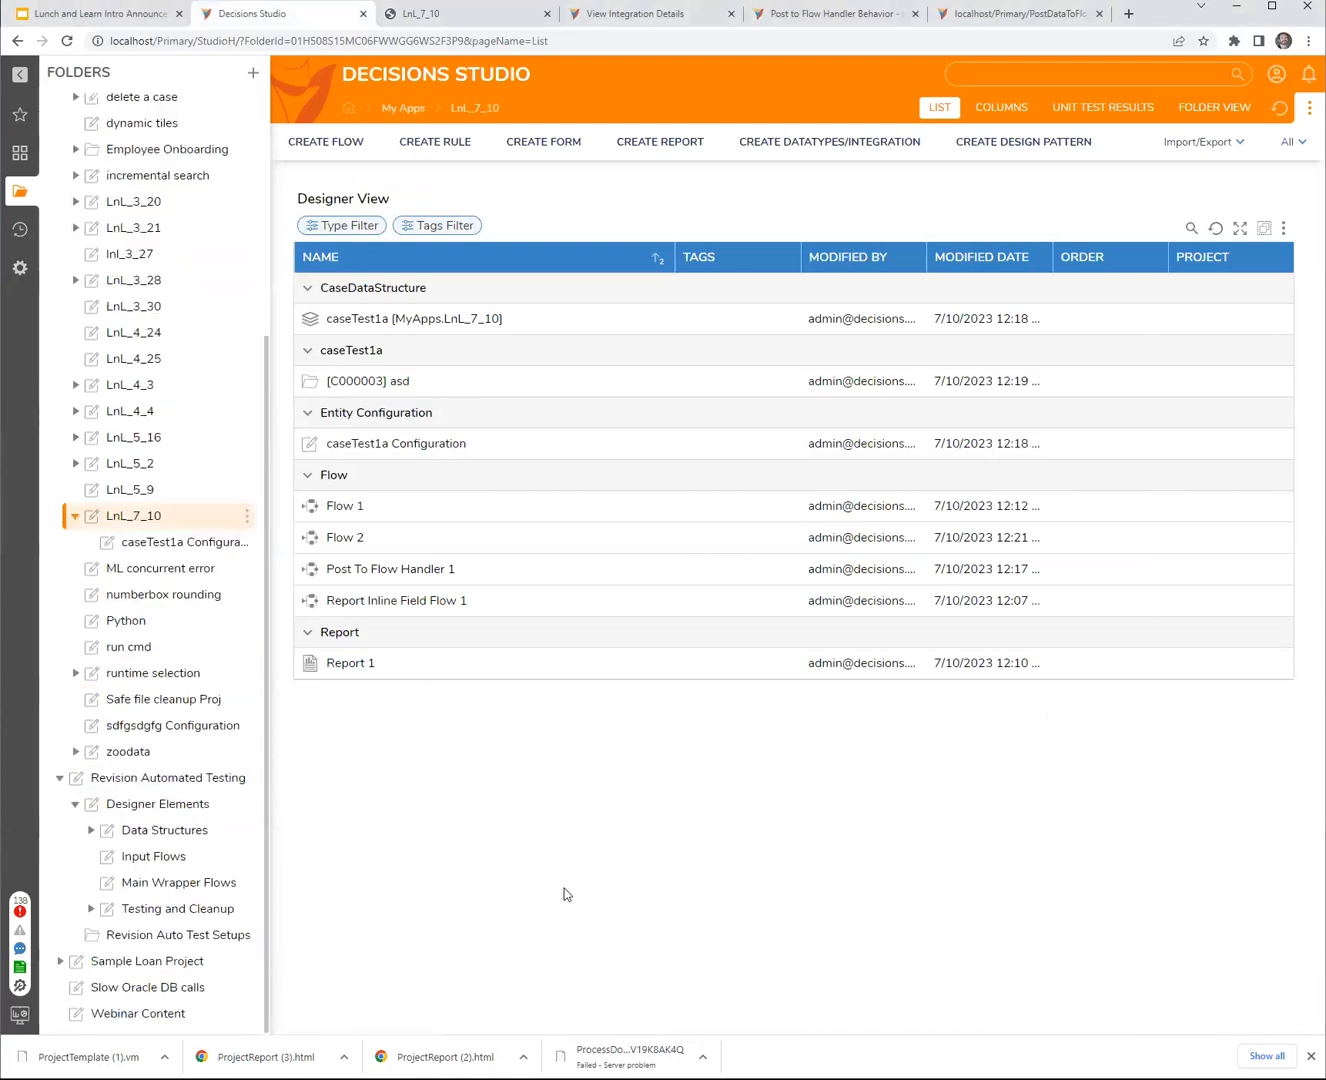
click(19, 277)
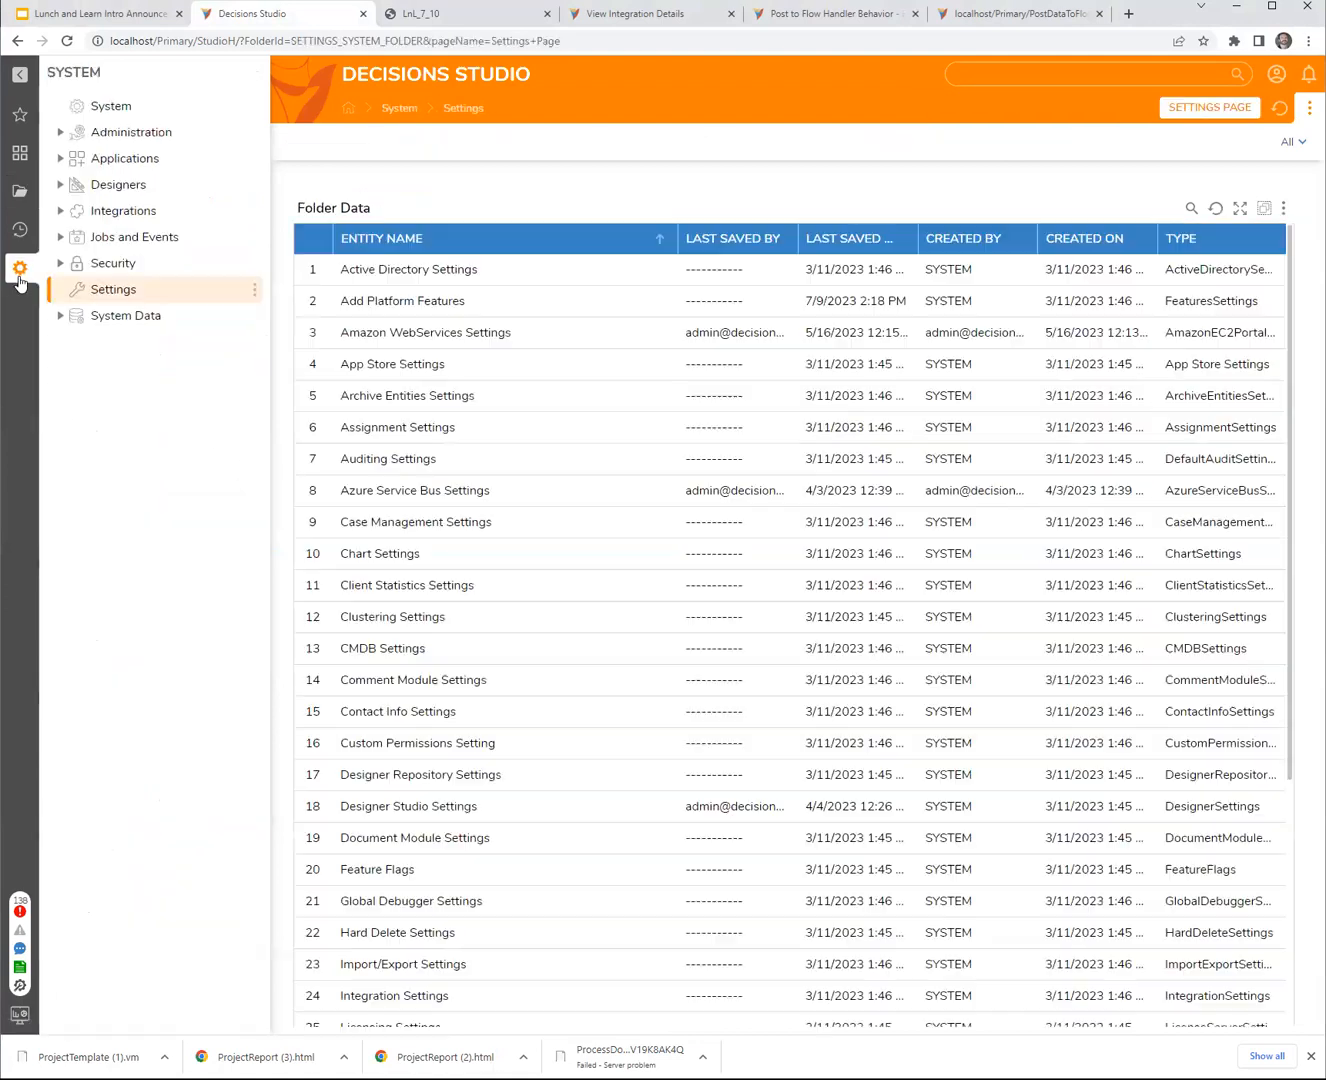
click(62, 187)
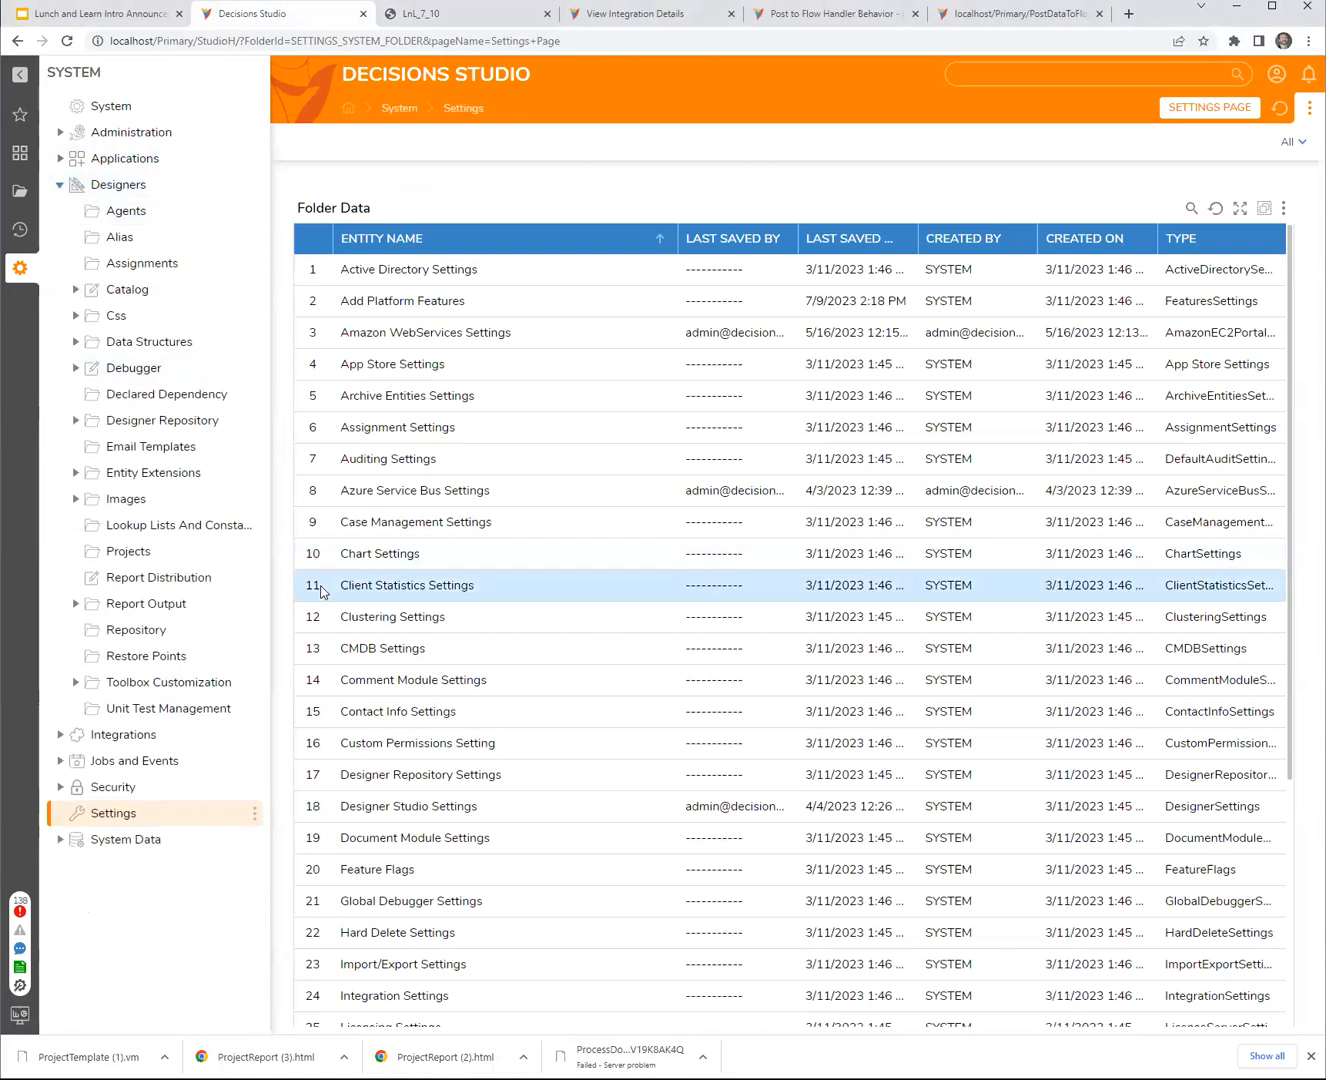
click(170, 526)
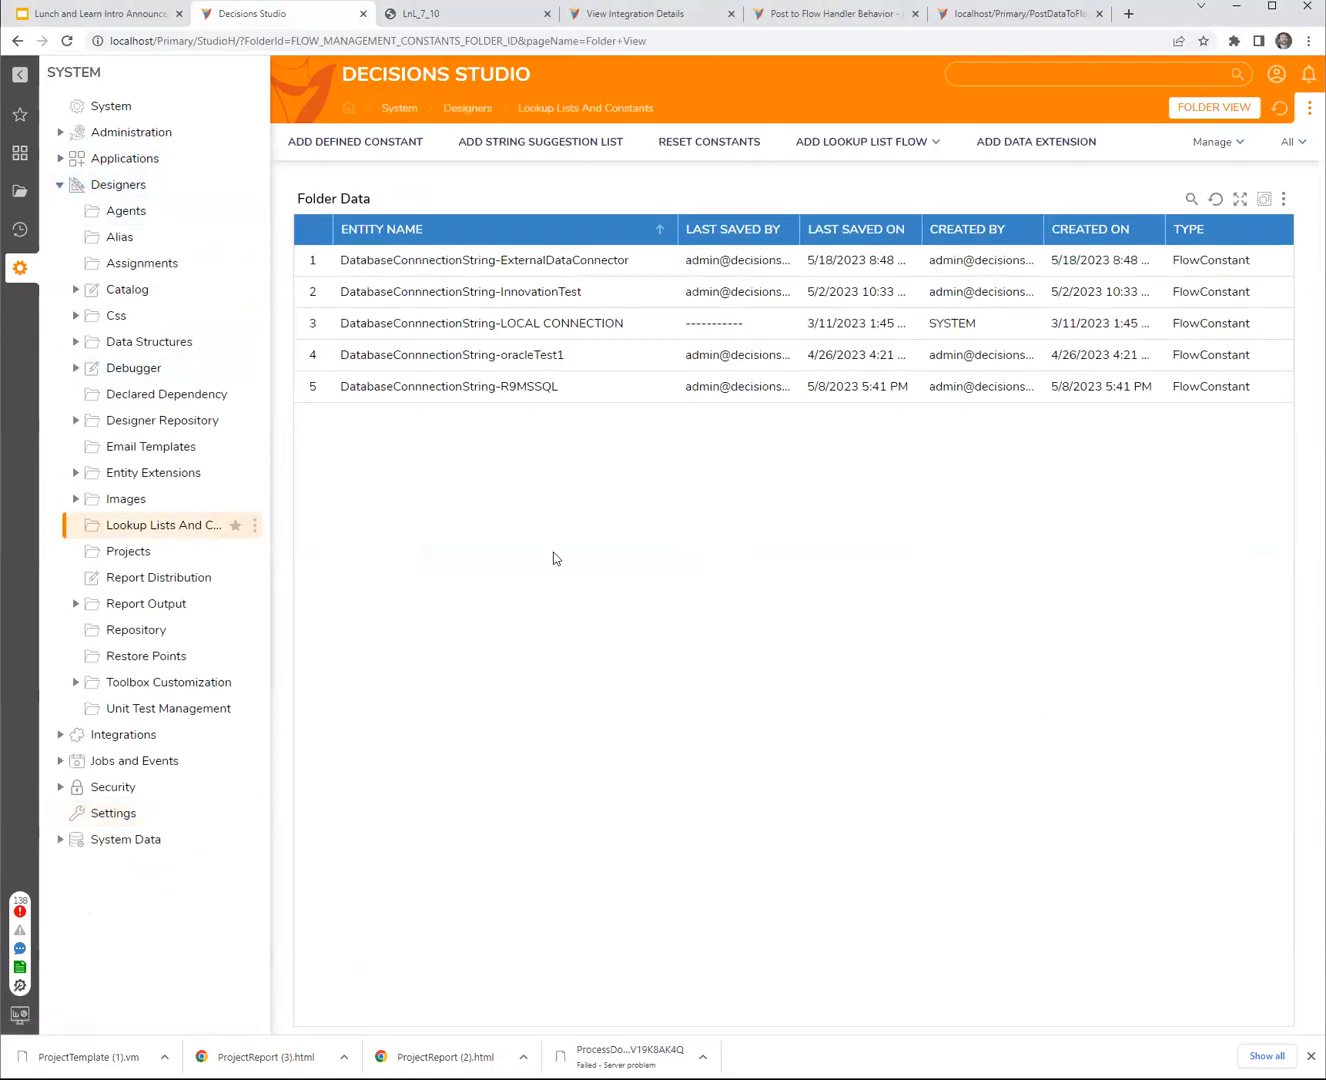
- Examine the Password Flow Constant Type and its String Value field in the Add Defined Constant form, and close the form without saving
click(375, 145)
scroll(656, 718, down, 3)
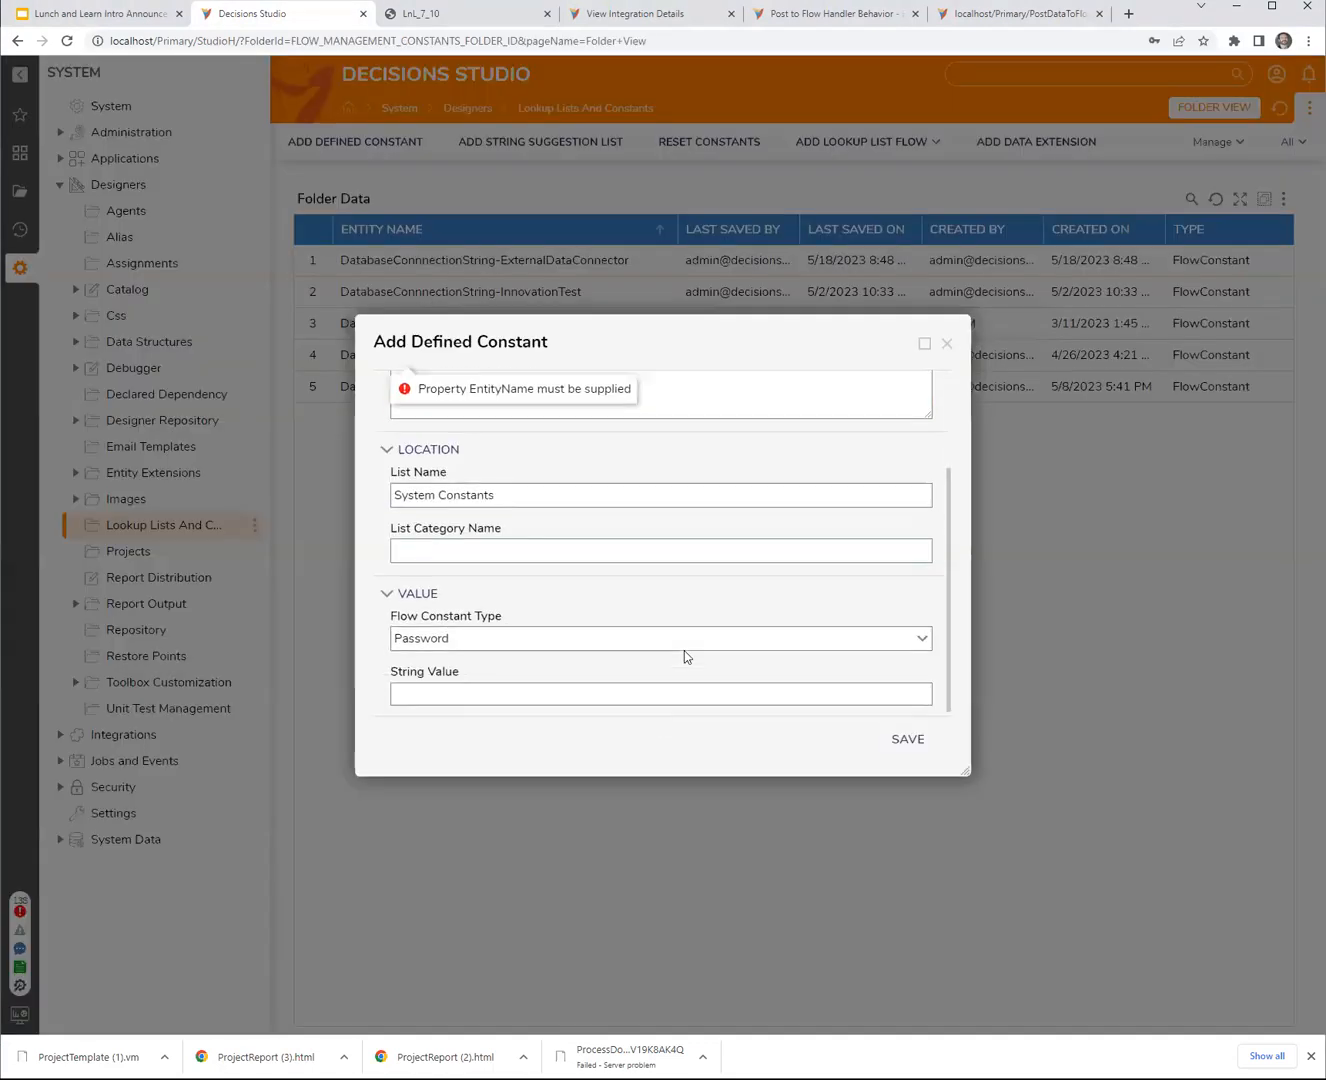
click(624, 693)
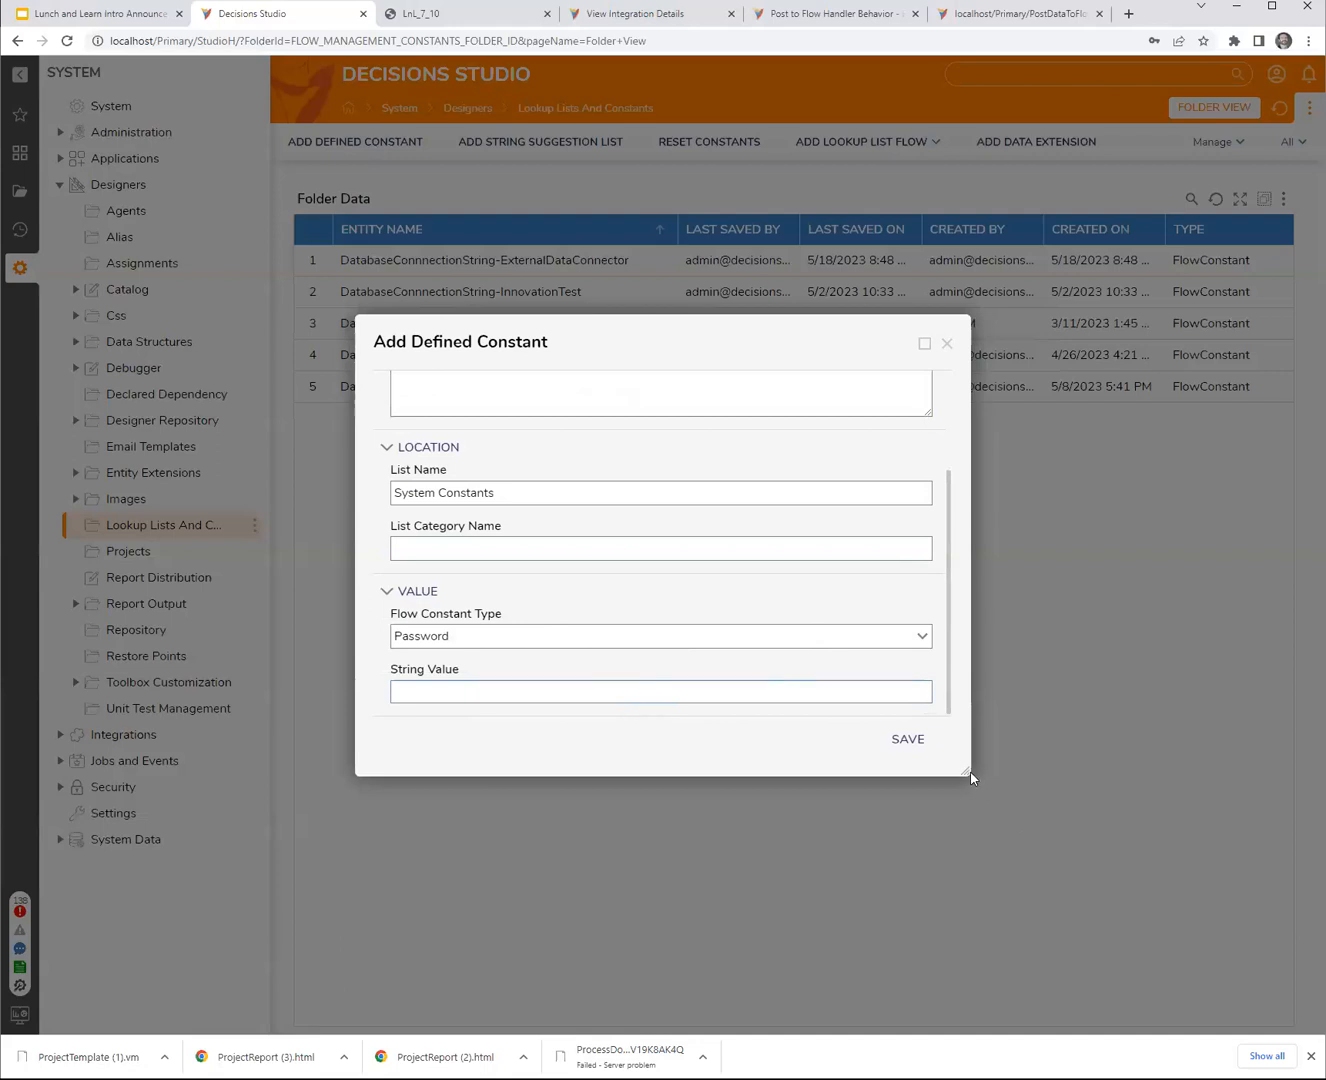
drag(966, 769, 1084, 886)
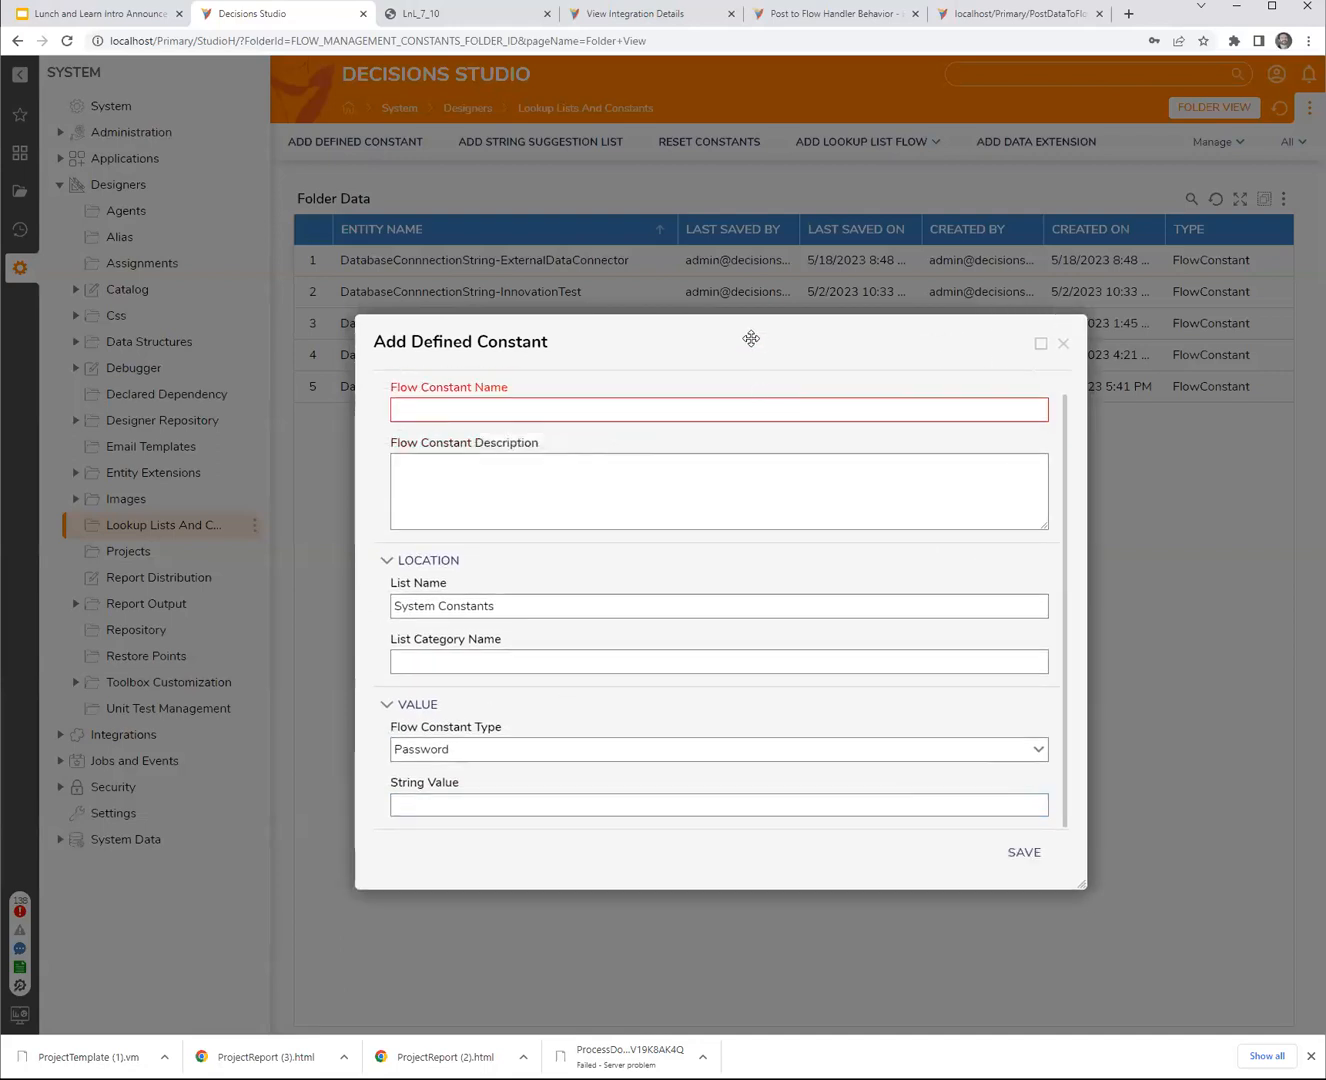
drag(752, 338, 686, 275)
click(485, 736)
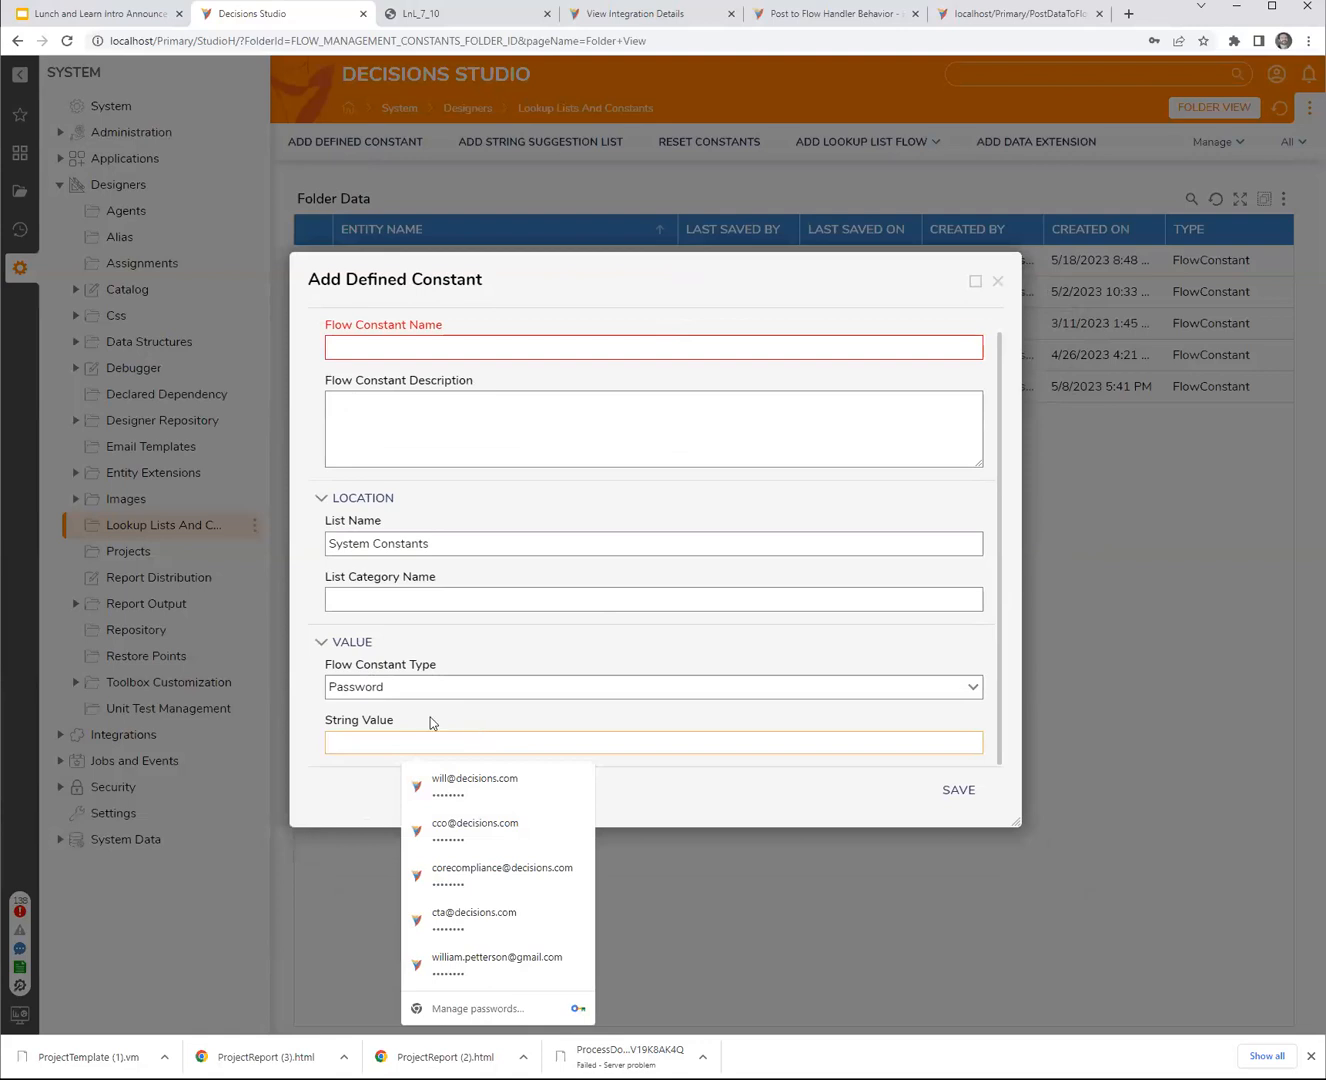
click(365, 767)
drag(601, 262, 611, 261)
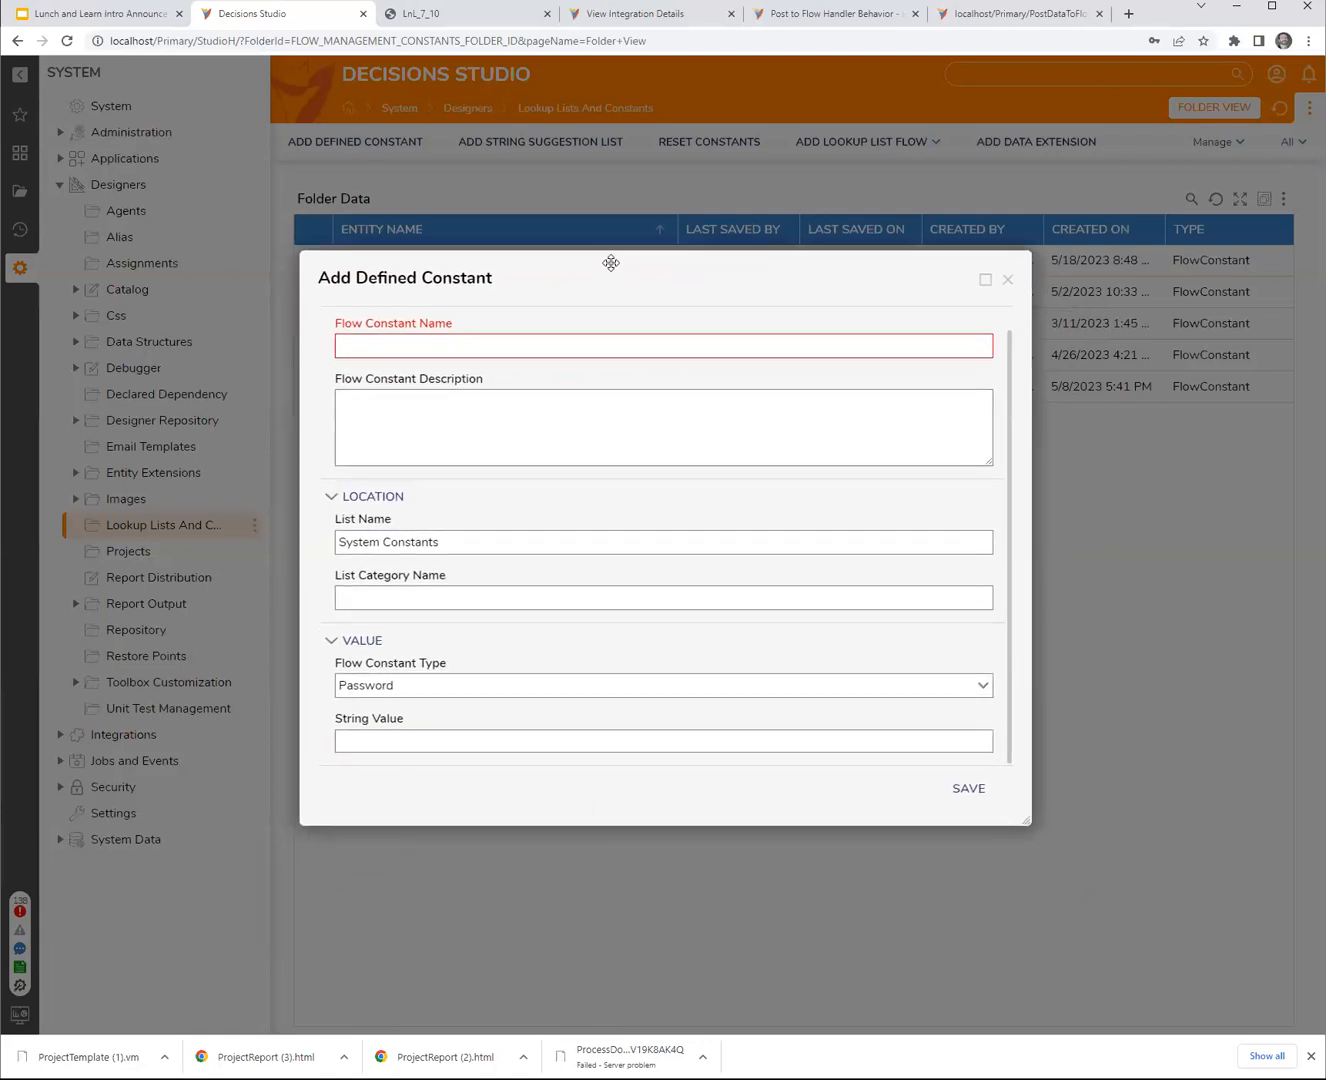
drag(1022, 820, 1057, 856)
click(410, 768)
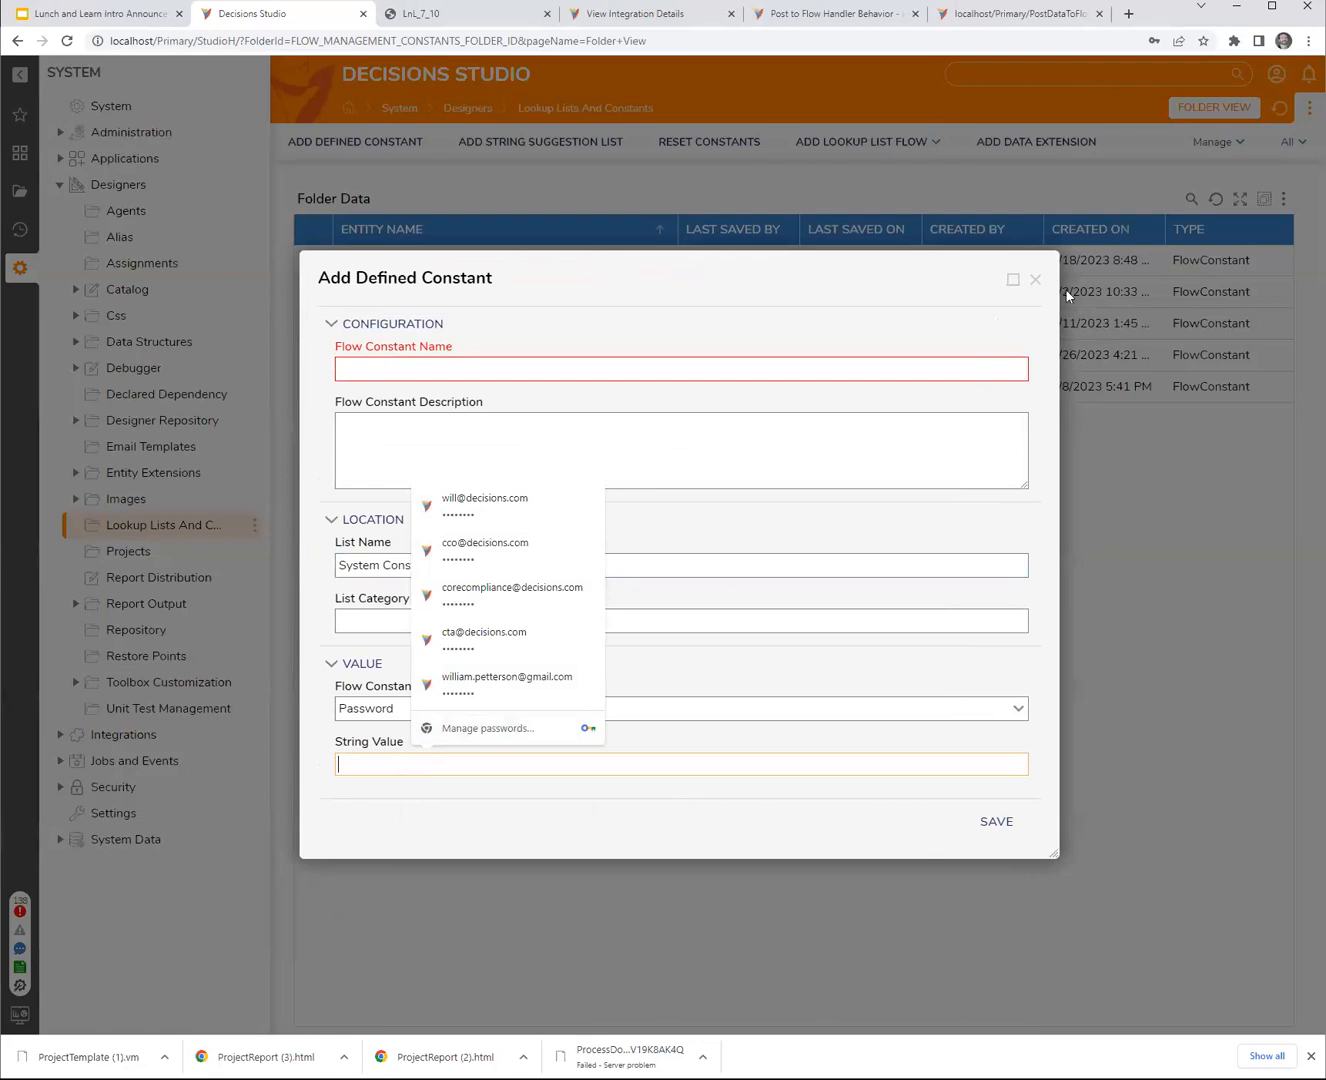
click(1005, 507)
key(Escape)
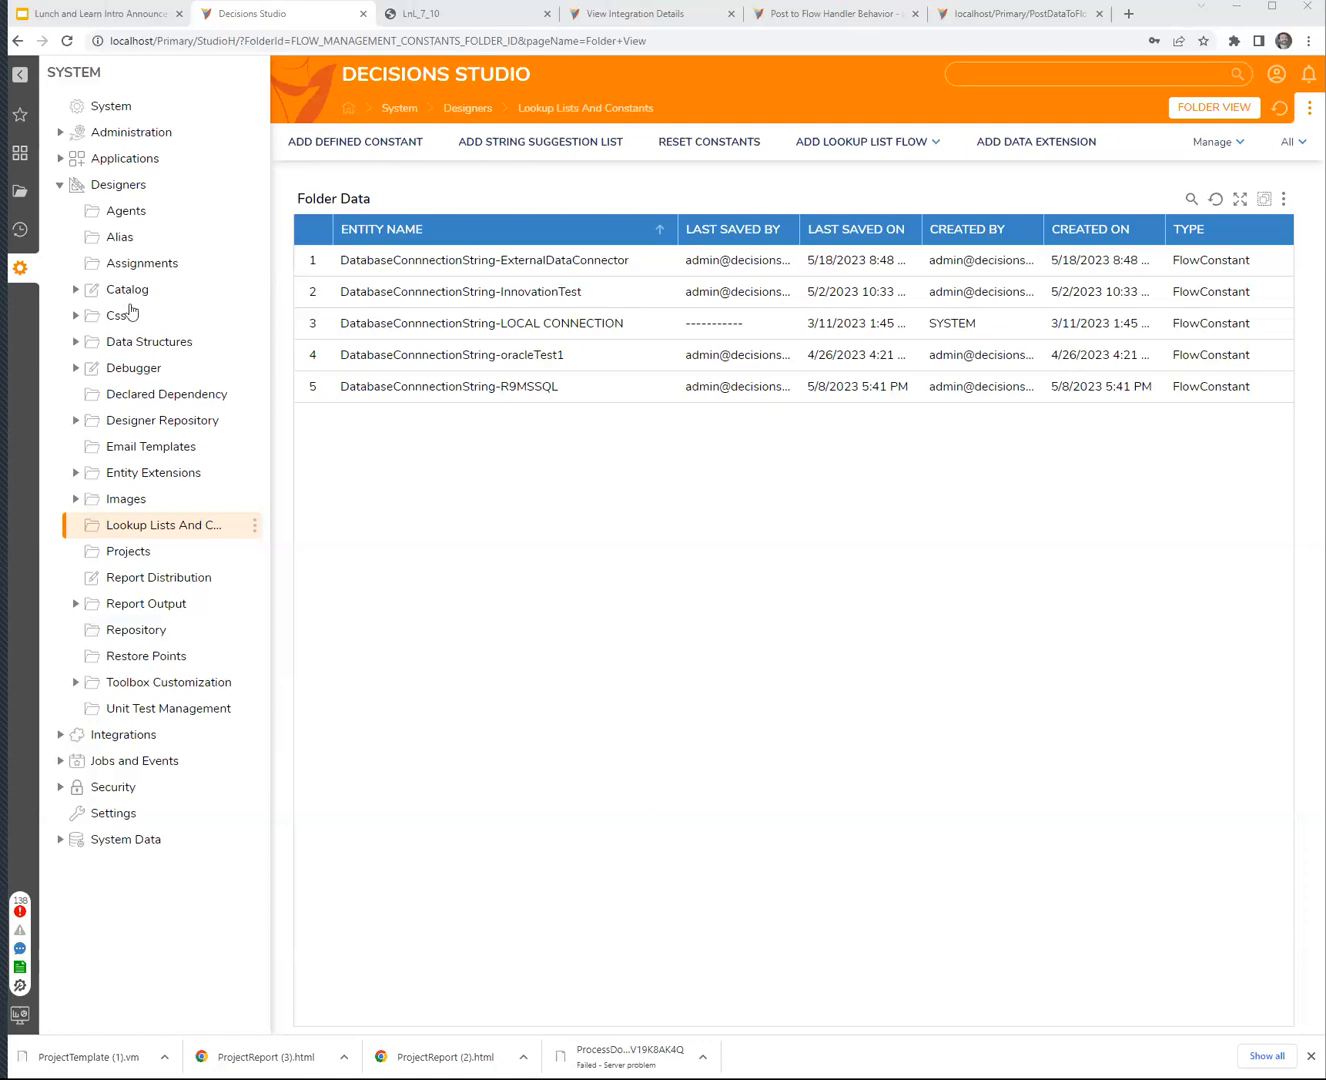
- Create a design pattern named "unit tests that throw error" in the LnL_7_10 project folder and close its designer
click(18, 196)
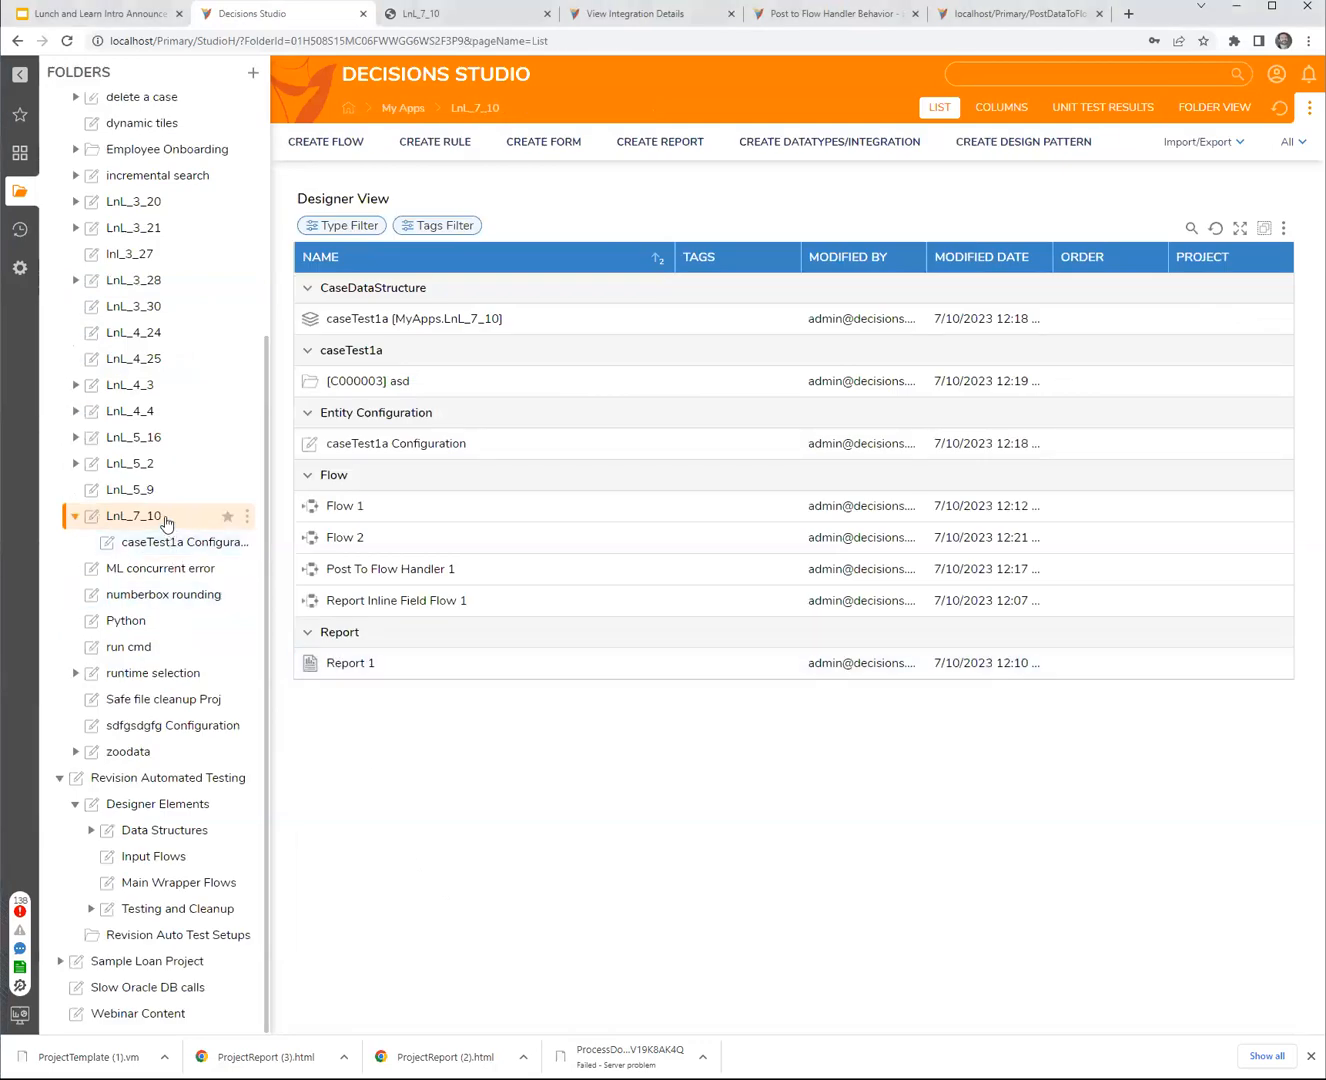
right_click(142, 524)
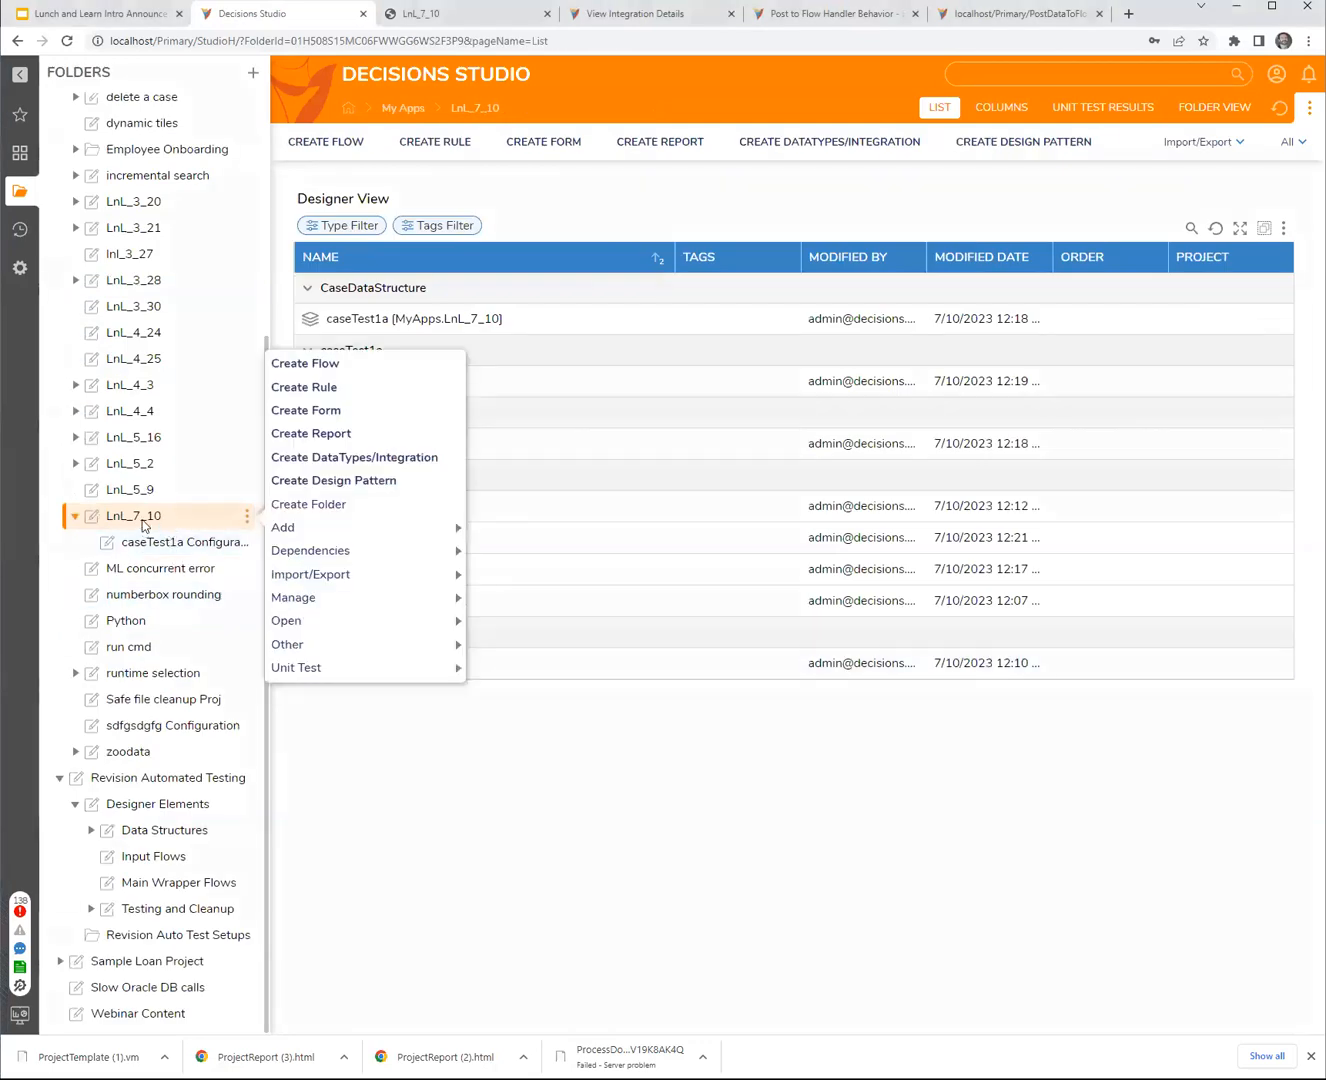
click(323, 488)
key(ctrl+a)
text(unit tests that throw error)
click(789, 604)
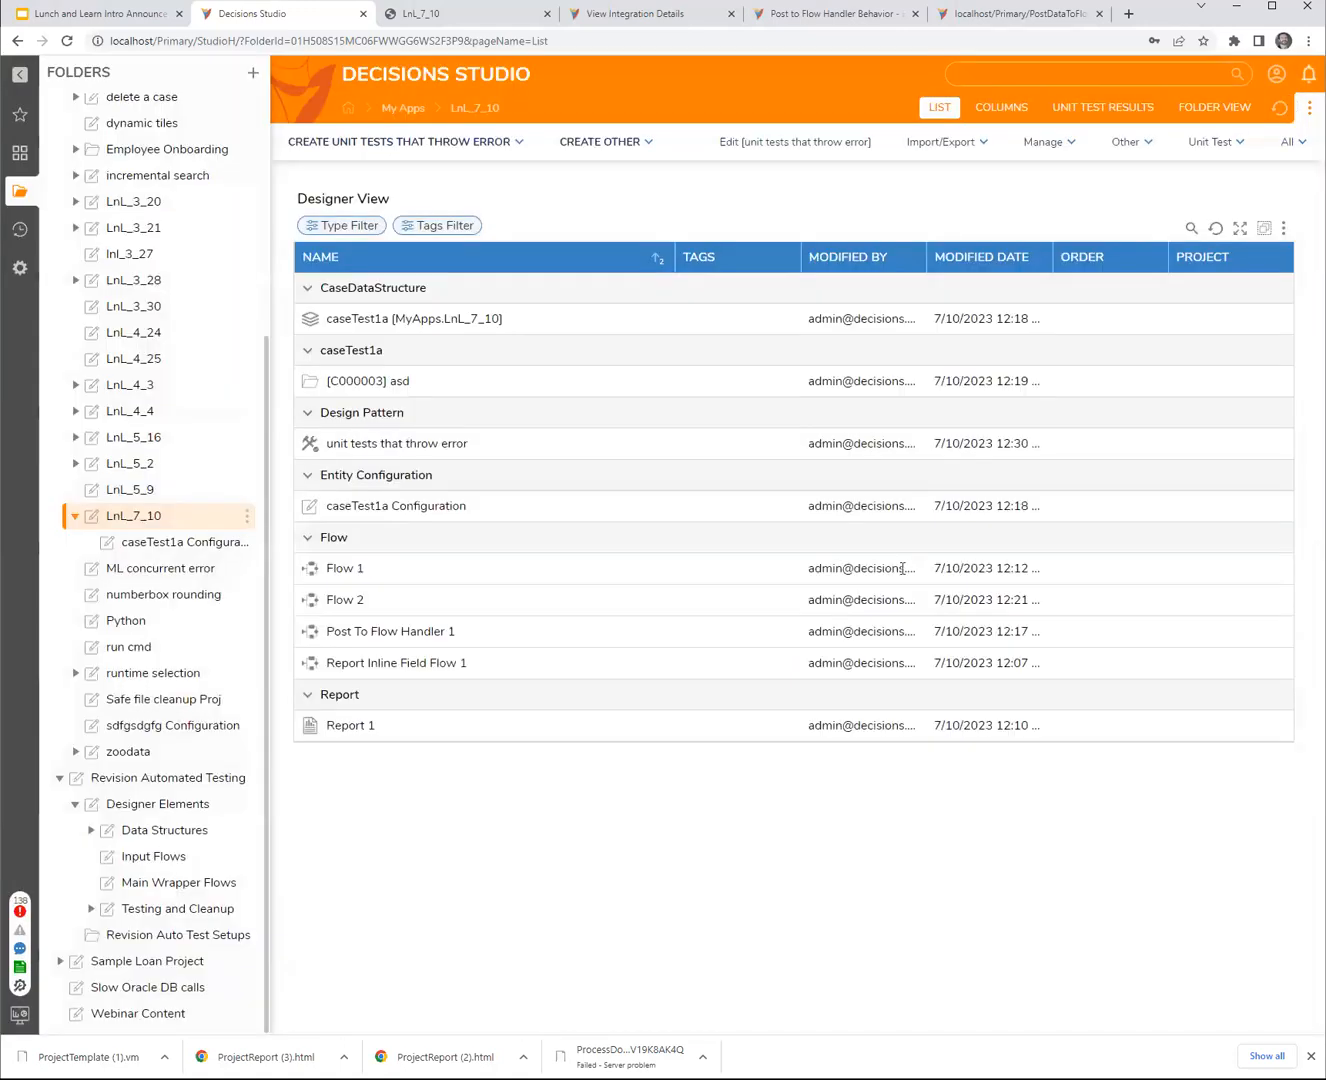
click(1304, 72)
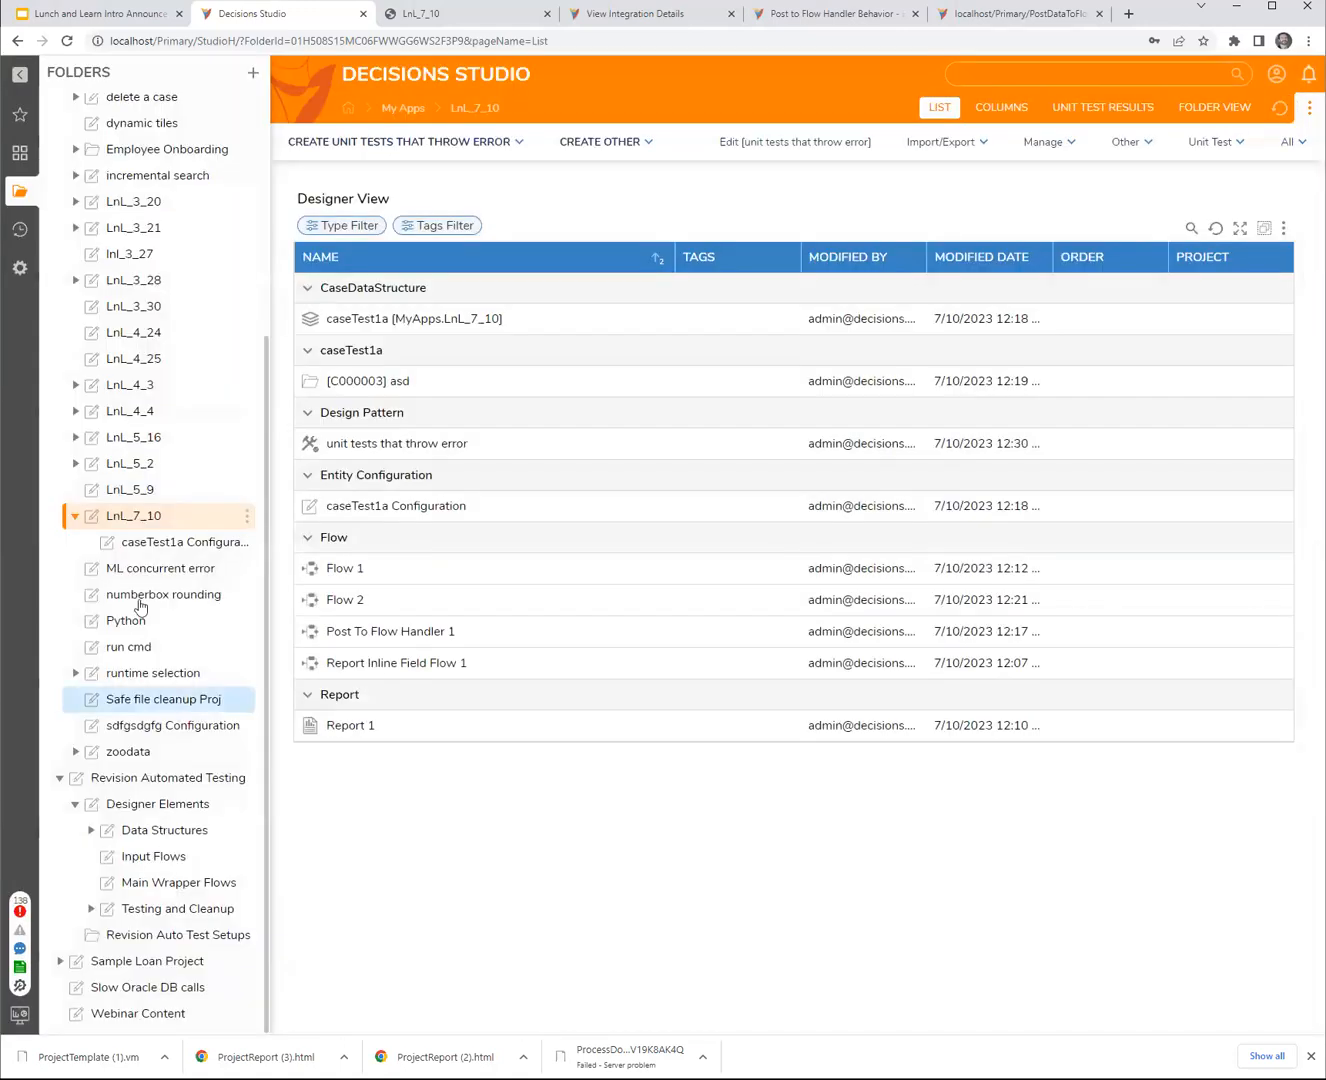
right_click(115, 538)
right_click(114, 516)
mouse_move(333, 533)
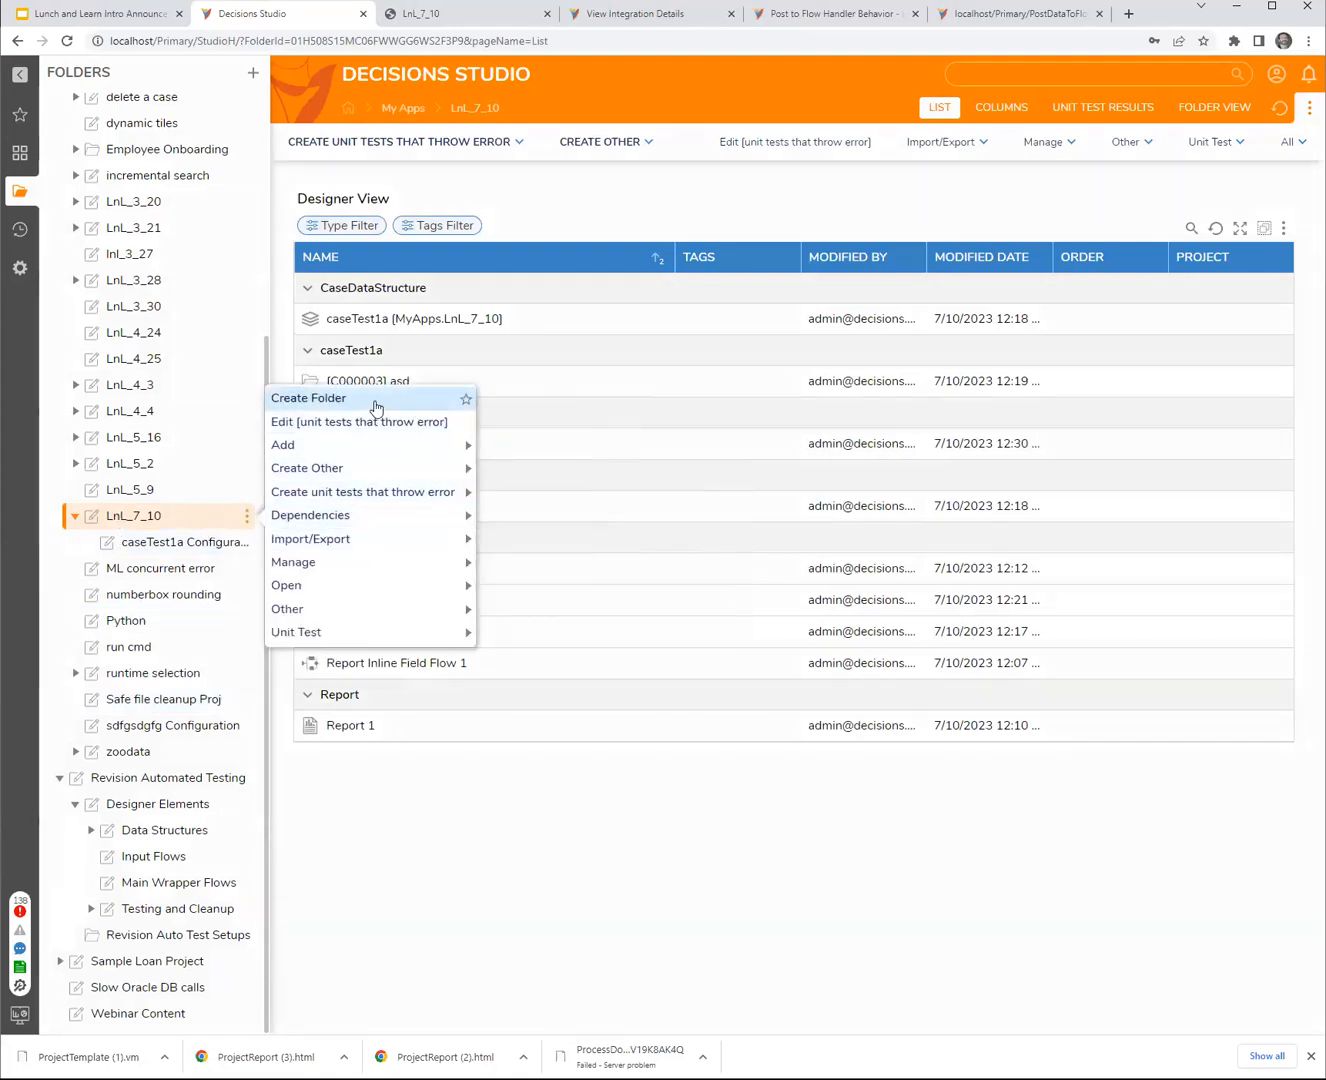
click(375, 398)
click(937, 352)
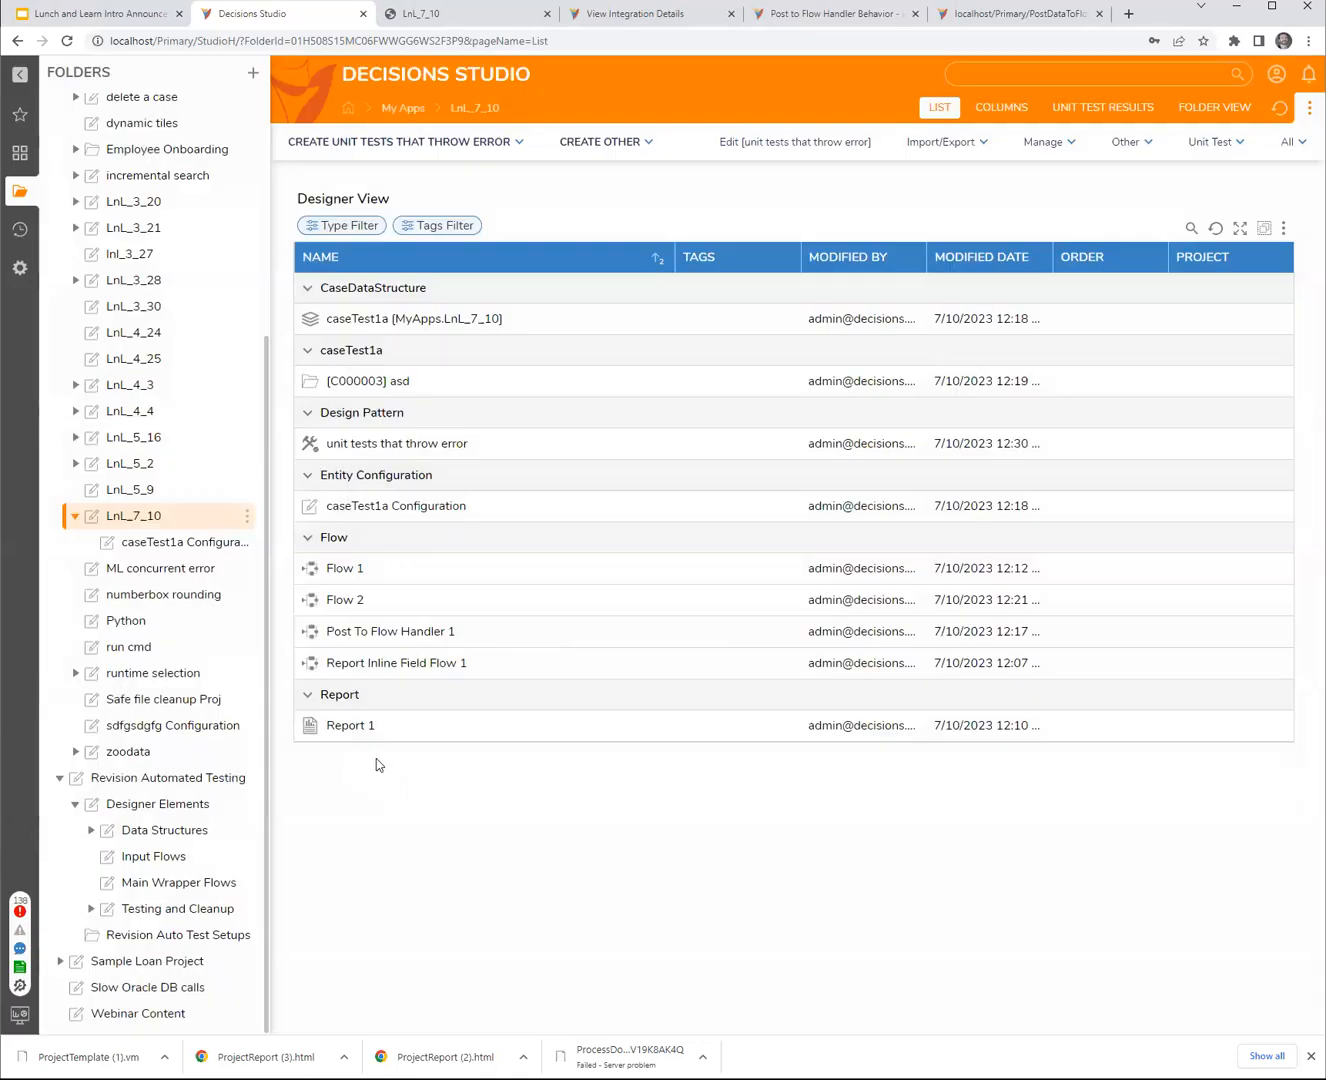
- Delete the "unit tests that throw error" design pattern from the LnL_7_10 folder
right_click(437, 443)
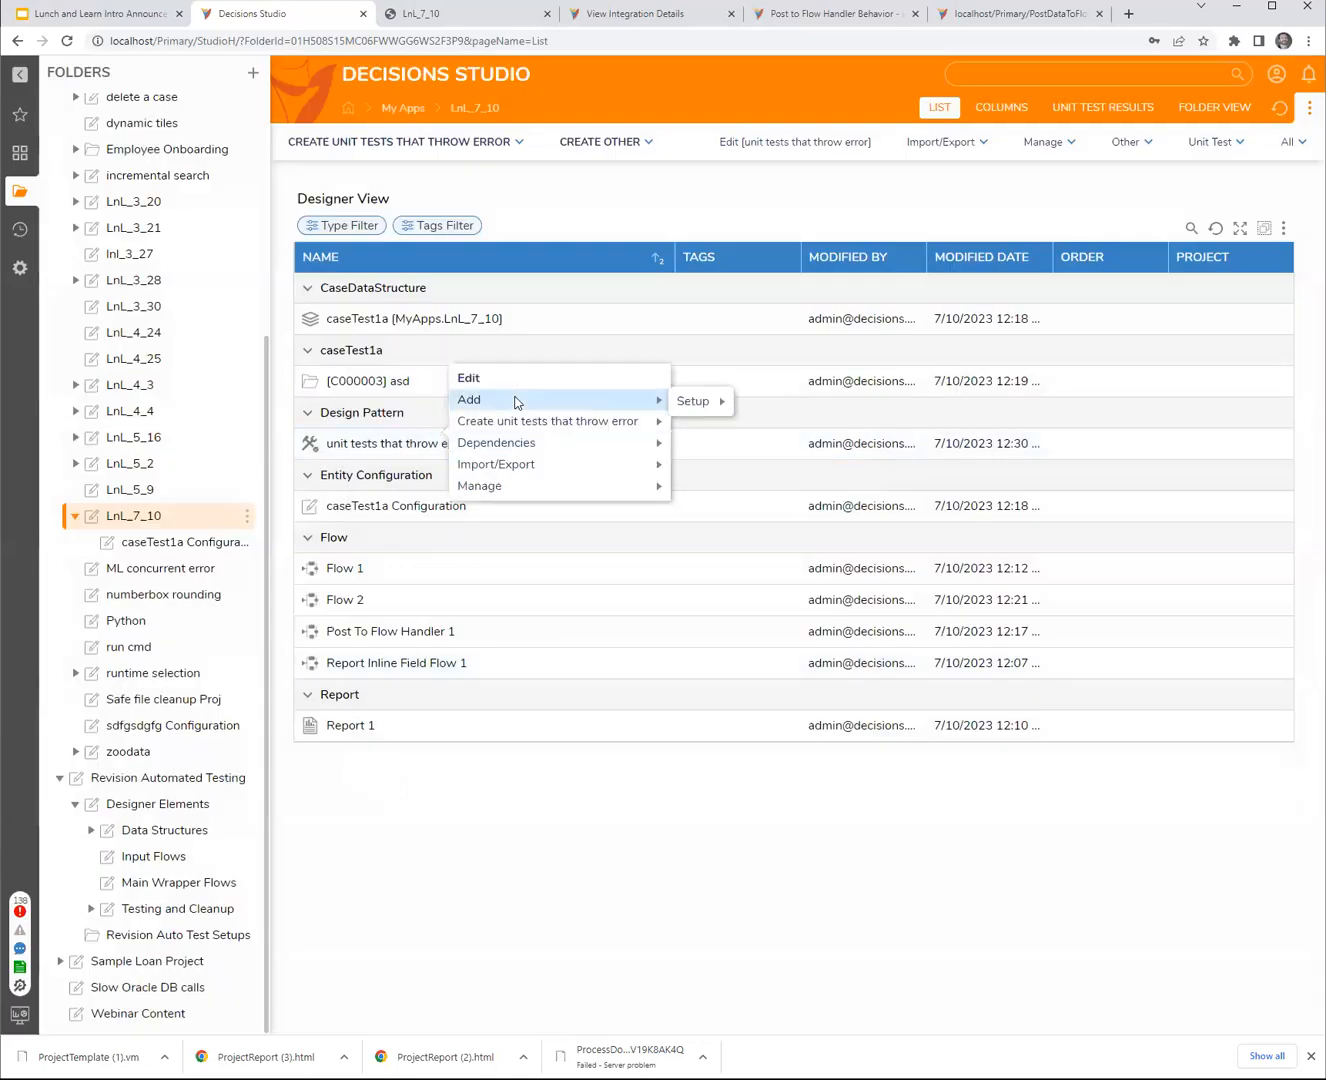
mouse_move(547, 492)
click(724, 512)
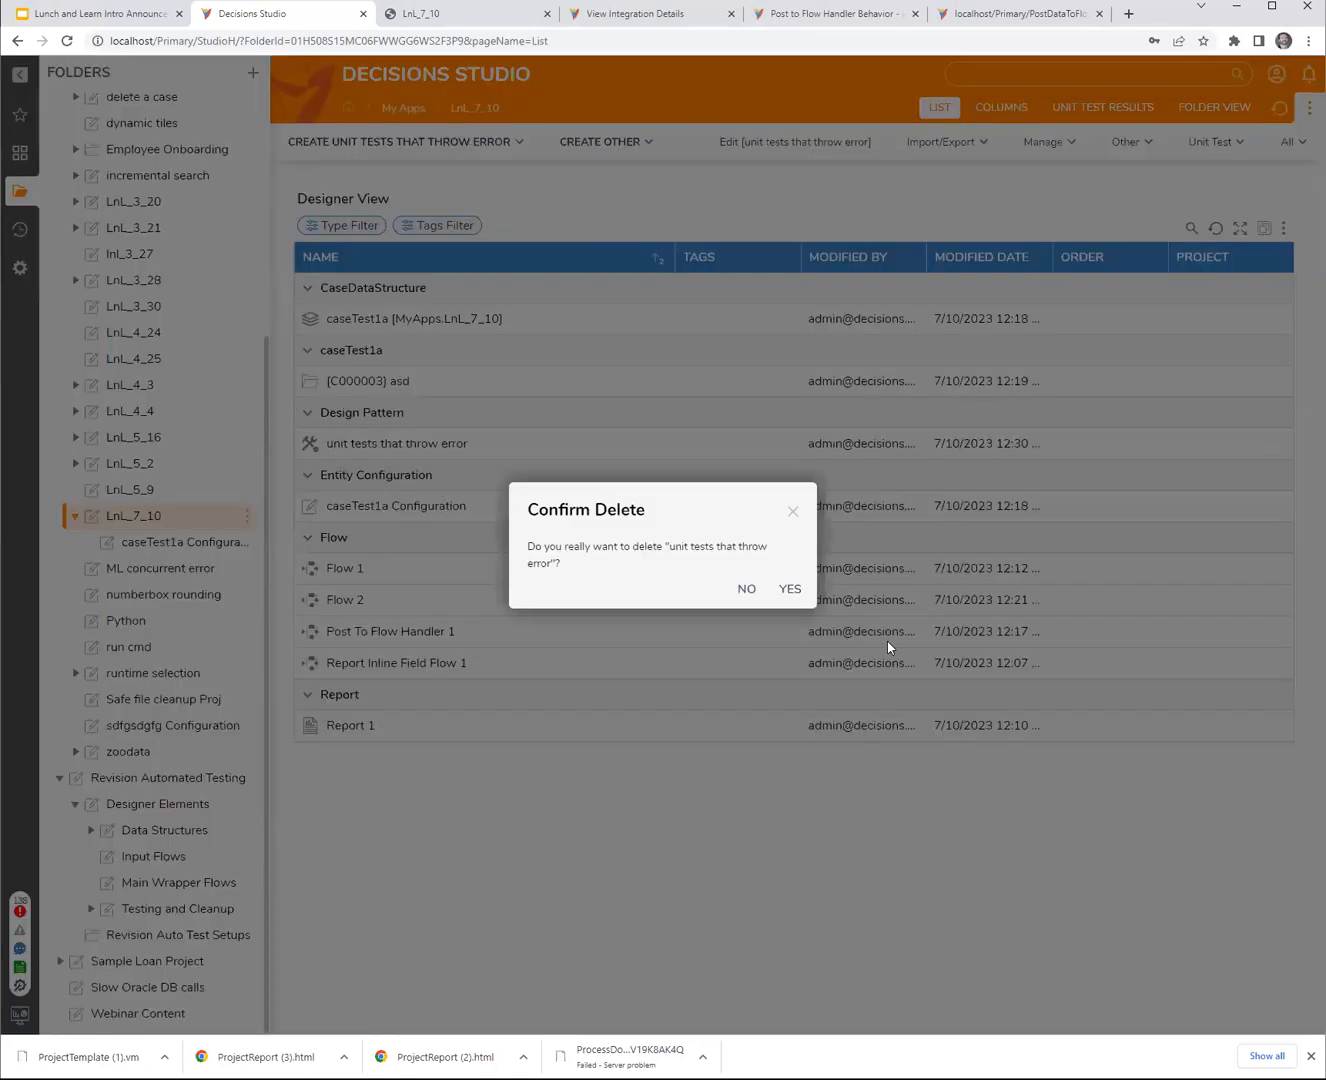
click(790, 590)
- Create a designer project folder named "unit tests that fail" inside LnL_7_10, not at root
right_click(140, 515)
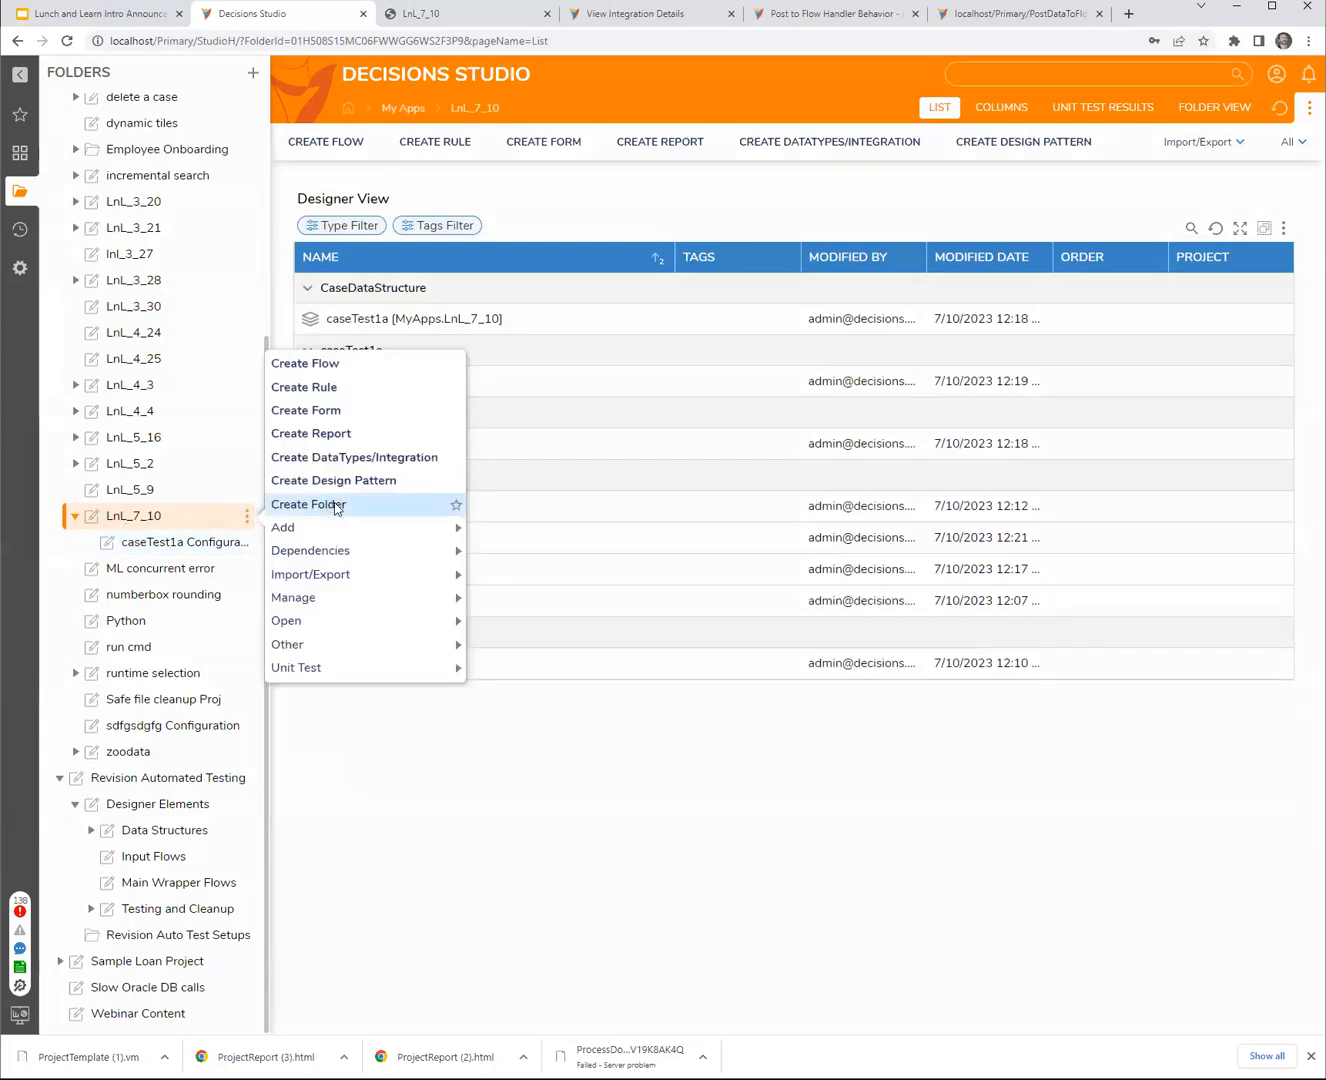
click(326, 505)
click(811, 577)
text(unit tests that )
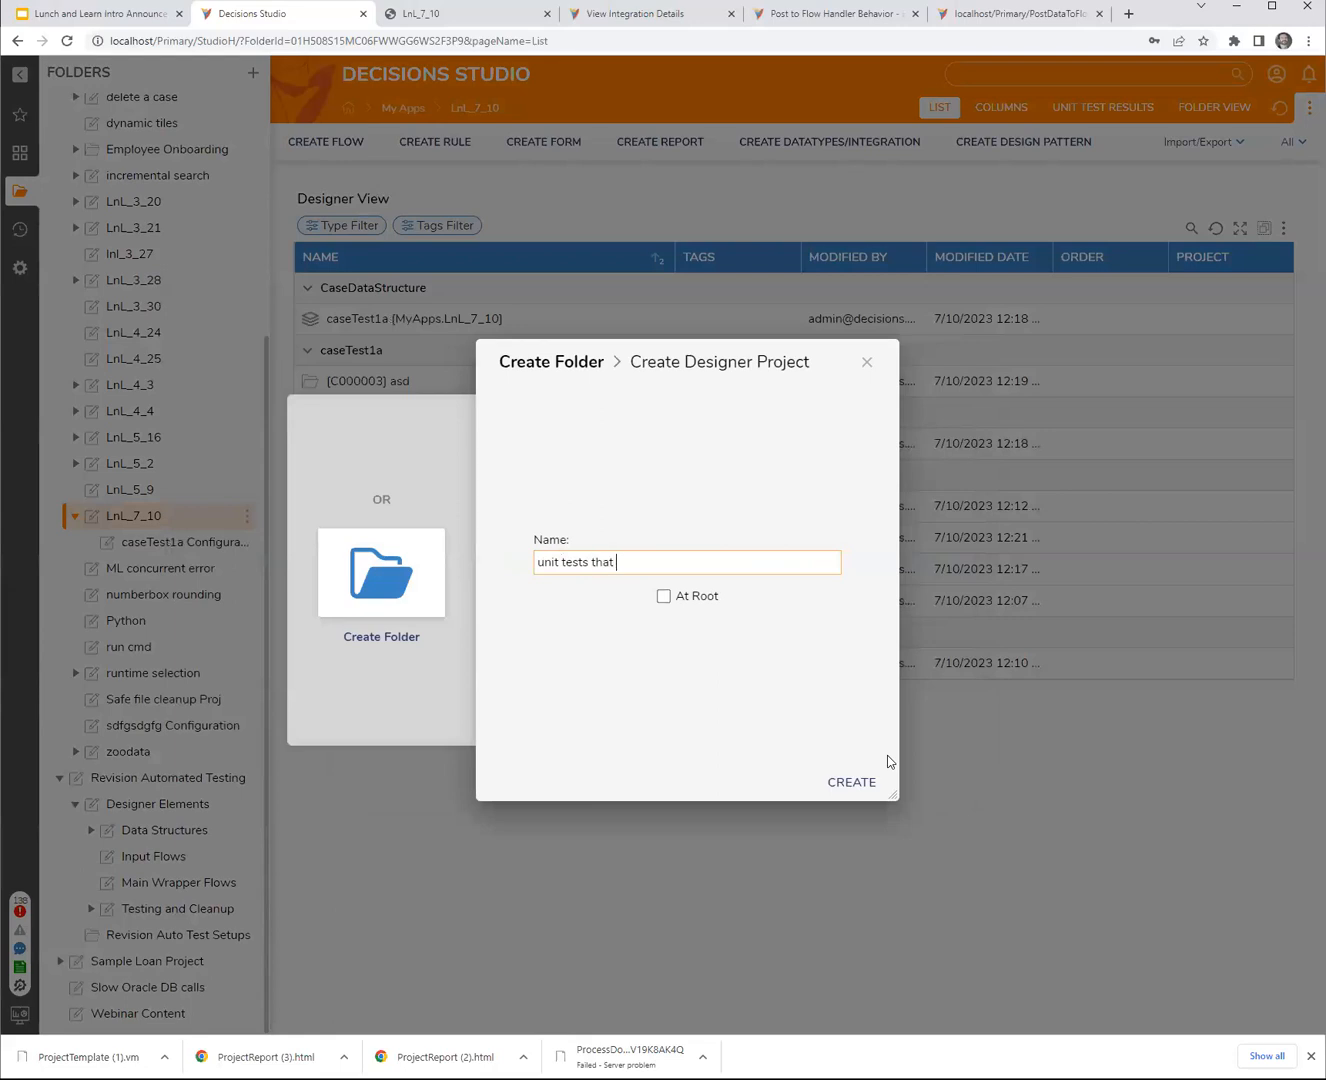
text(fail)
click(833, 789)
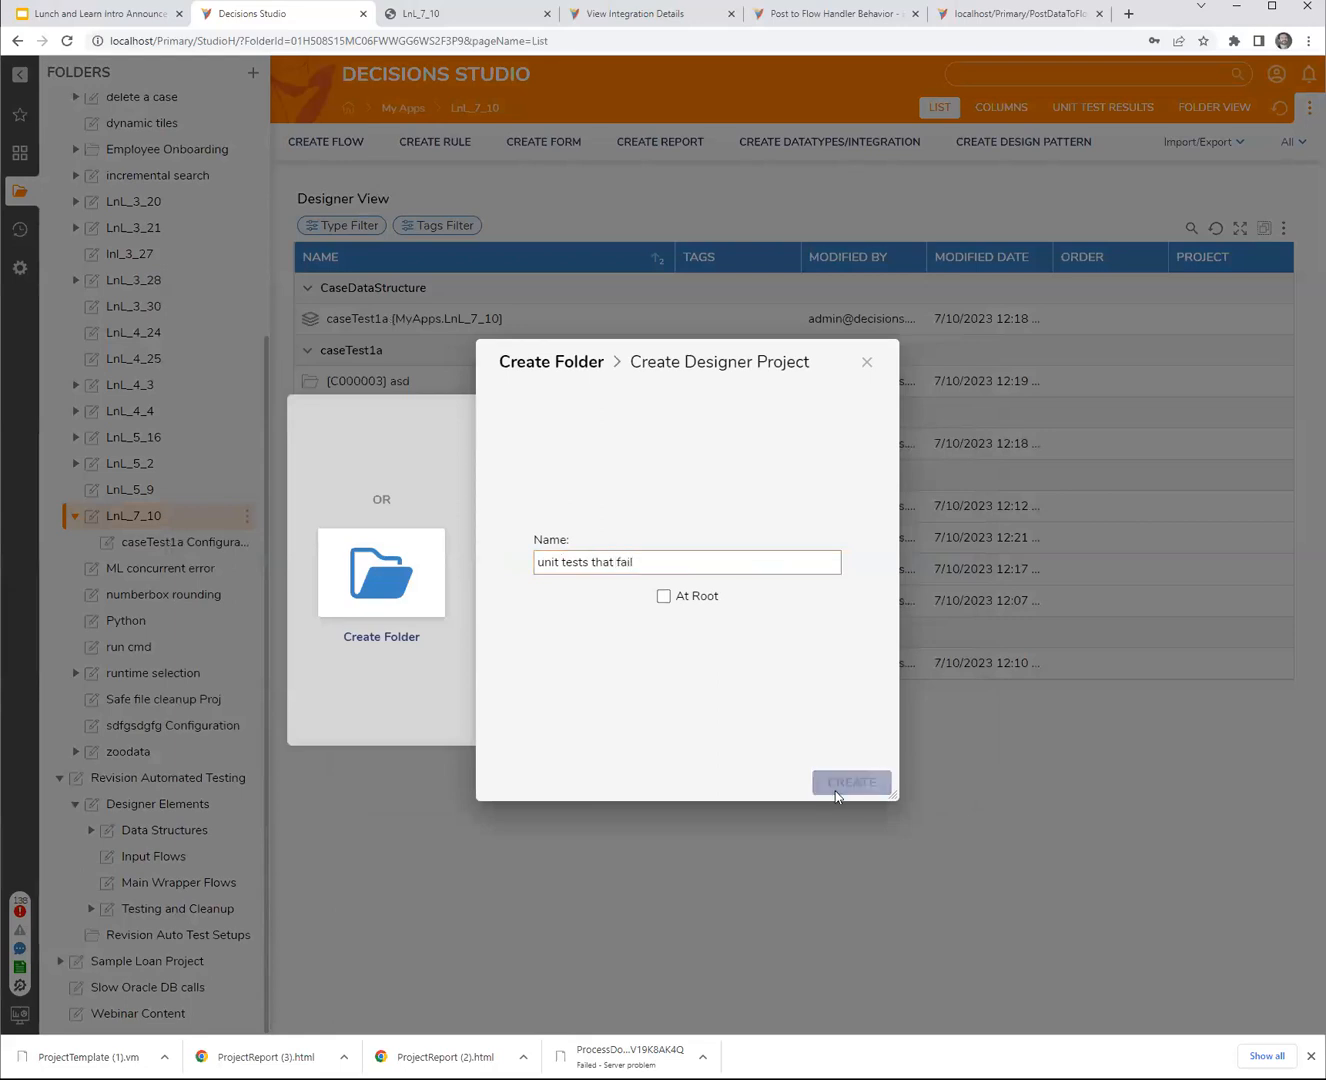
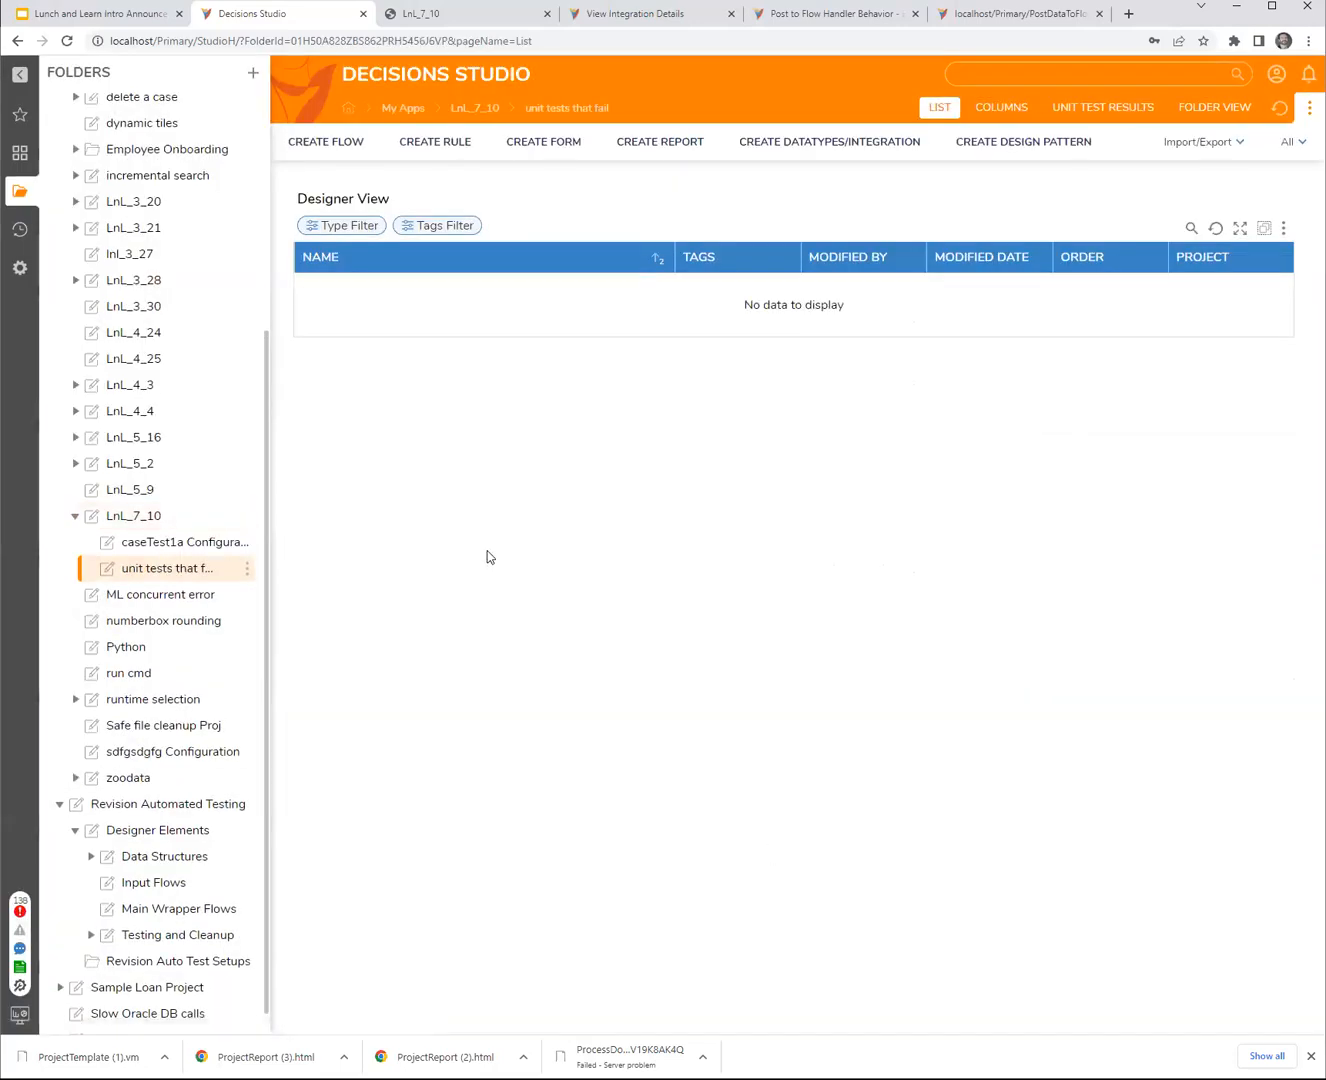
- Create a standard Flow with the suggested name Flow 1 in the "unit tests that fail" folder
click(340, 143)
click(630, 393)
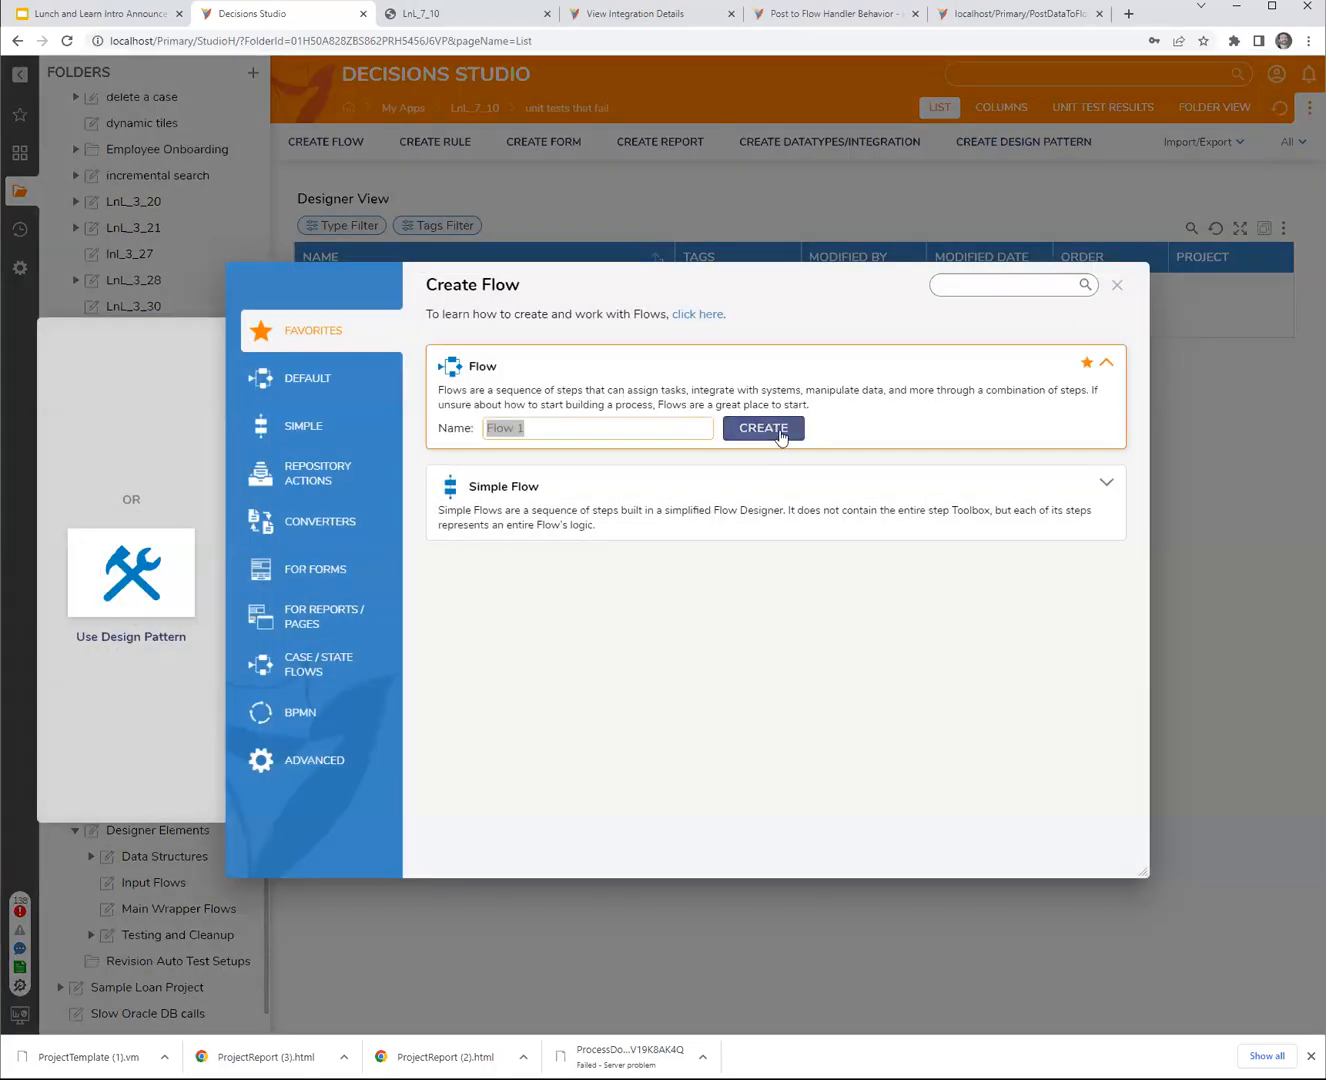
click(780, 428)
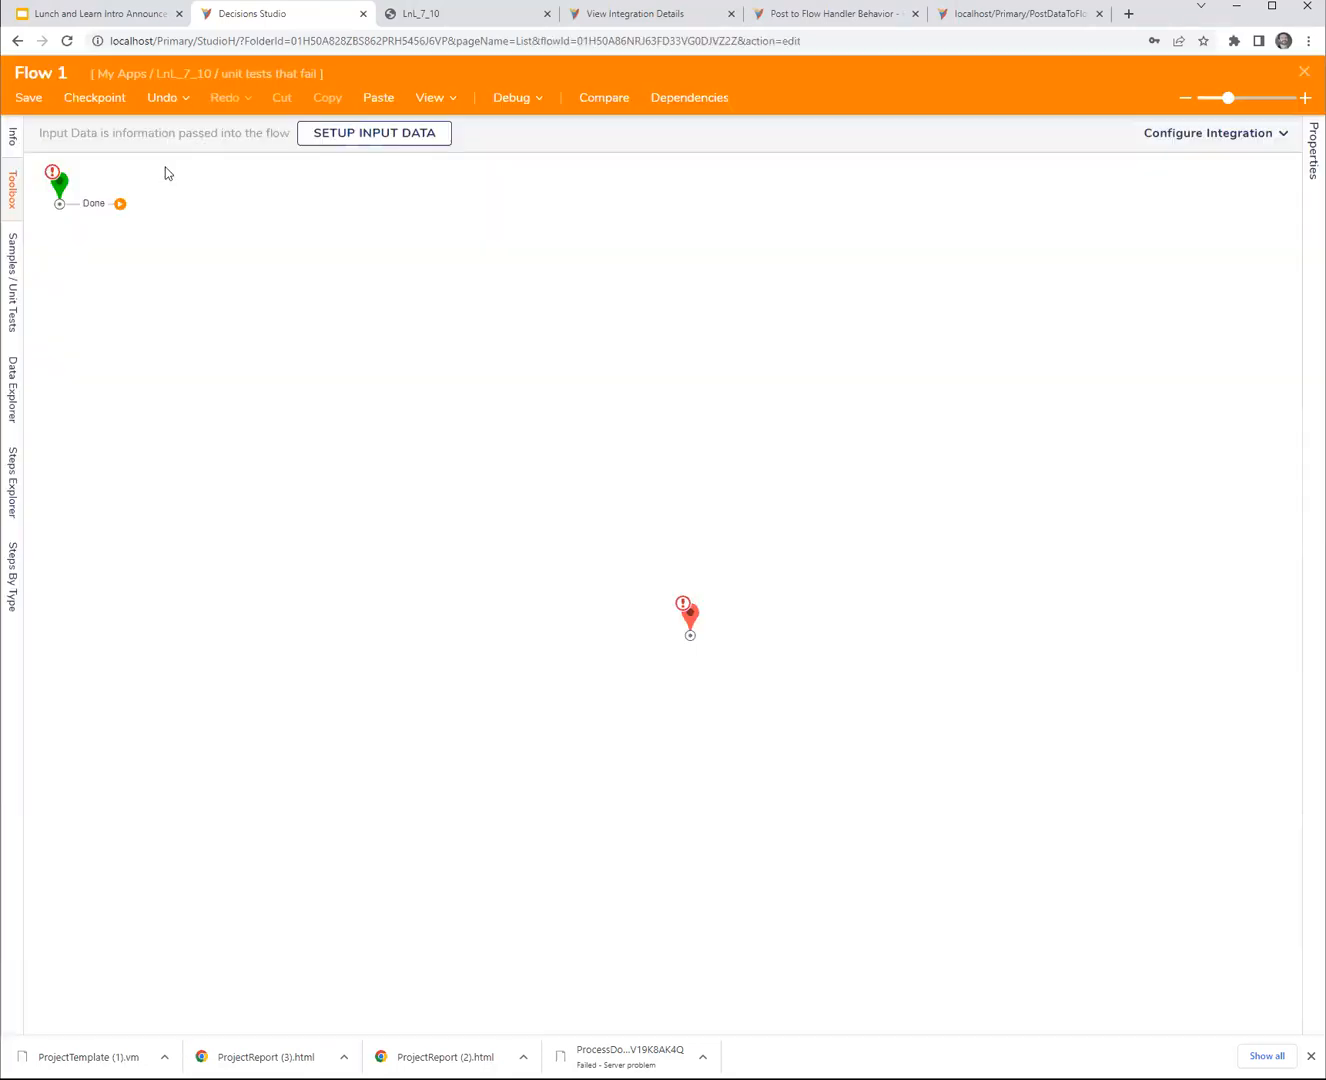
- Add a Divide step after the flow's start and connect its Done outcome to the End step
click(104, 134)
text(dvid)
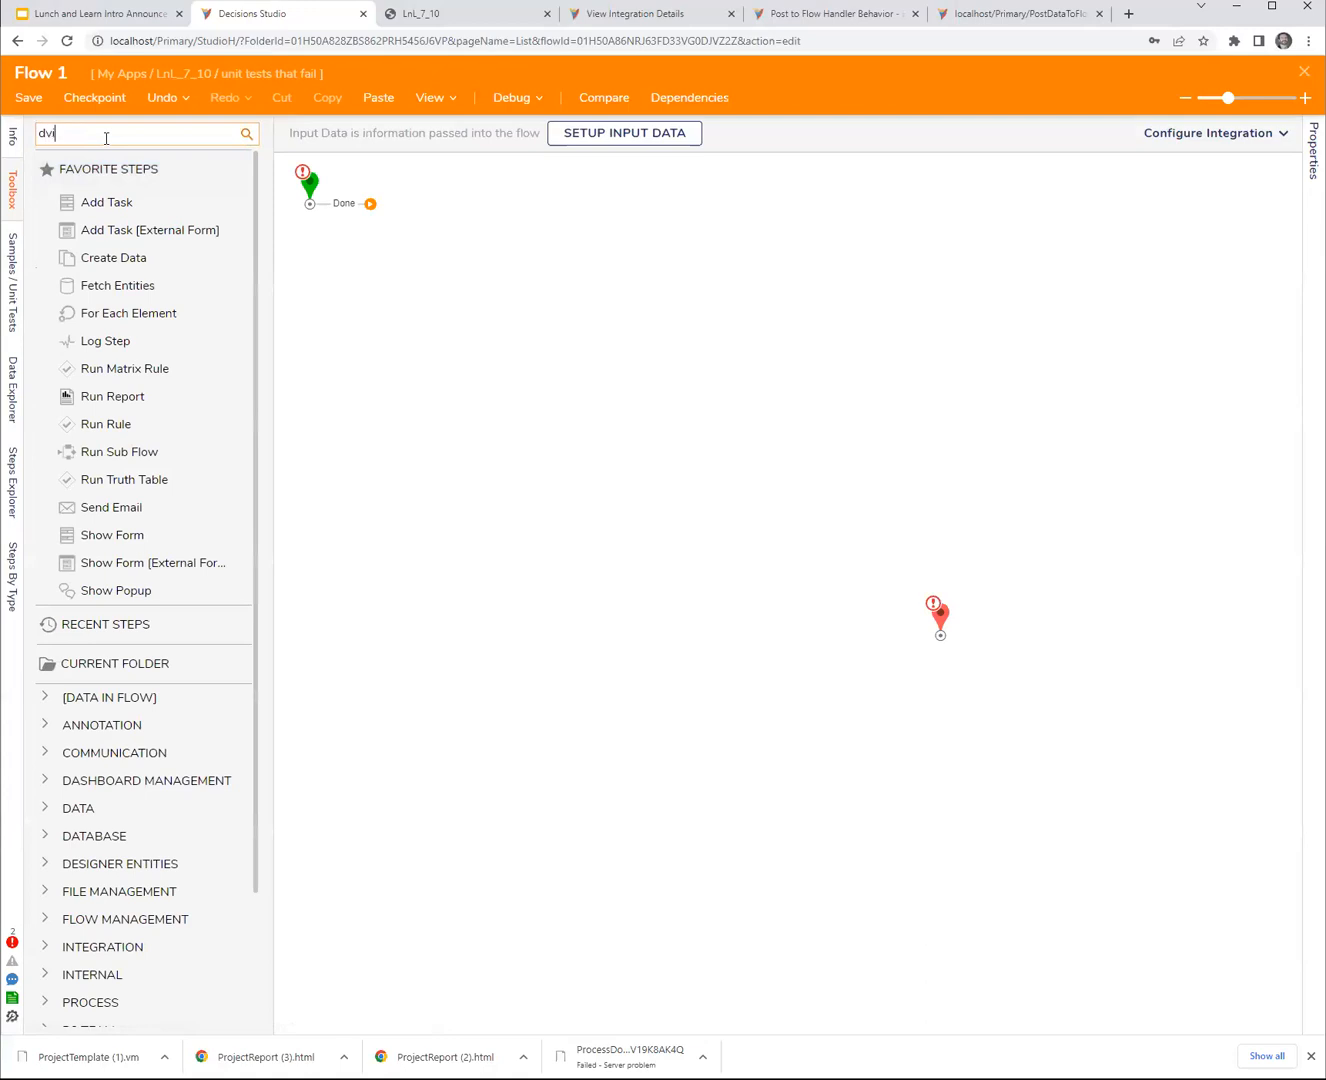
key(BackSpace)
key(BackSpace)
key(BackSpace)
key(BackSpace)
text(ivi)
key(BackSpace)
key(BackSpace)
key(BackSpace)
text(ivide)
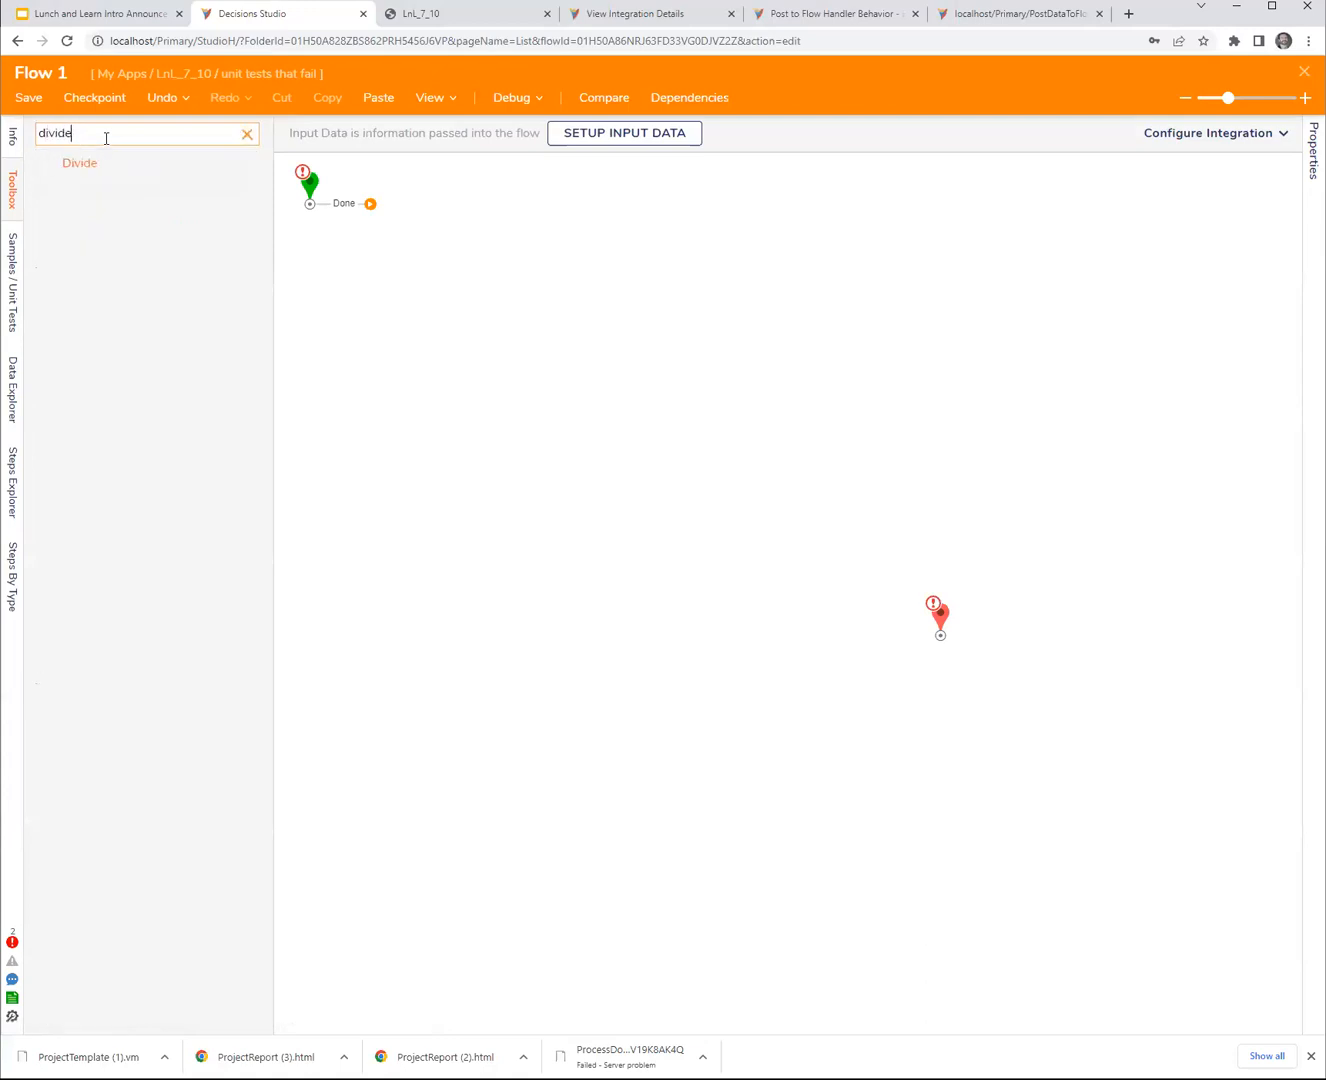
drag(137, 167, 394, 230)
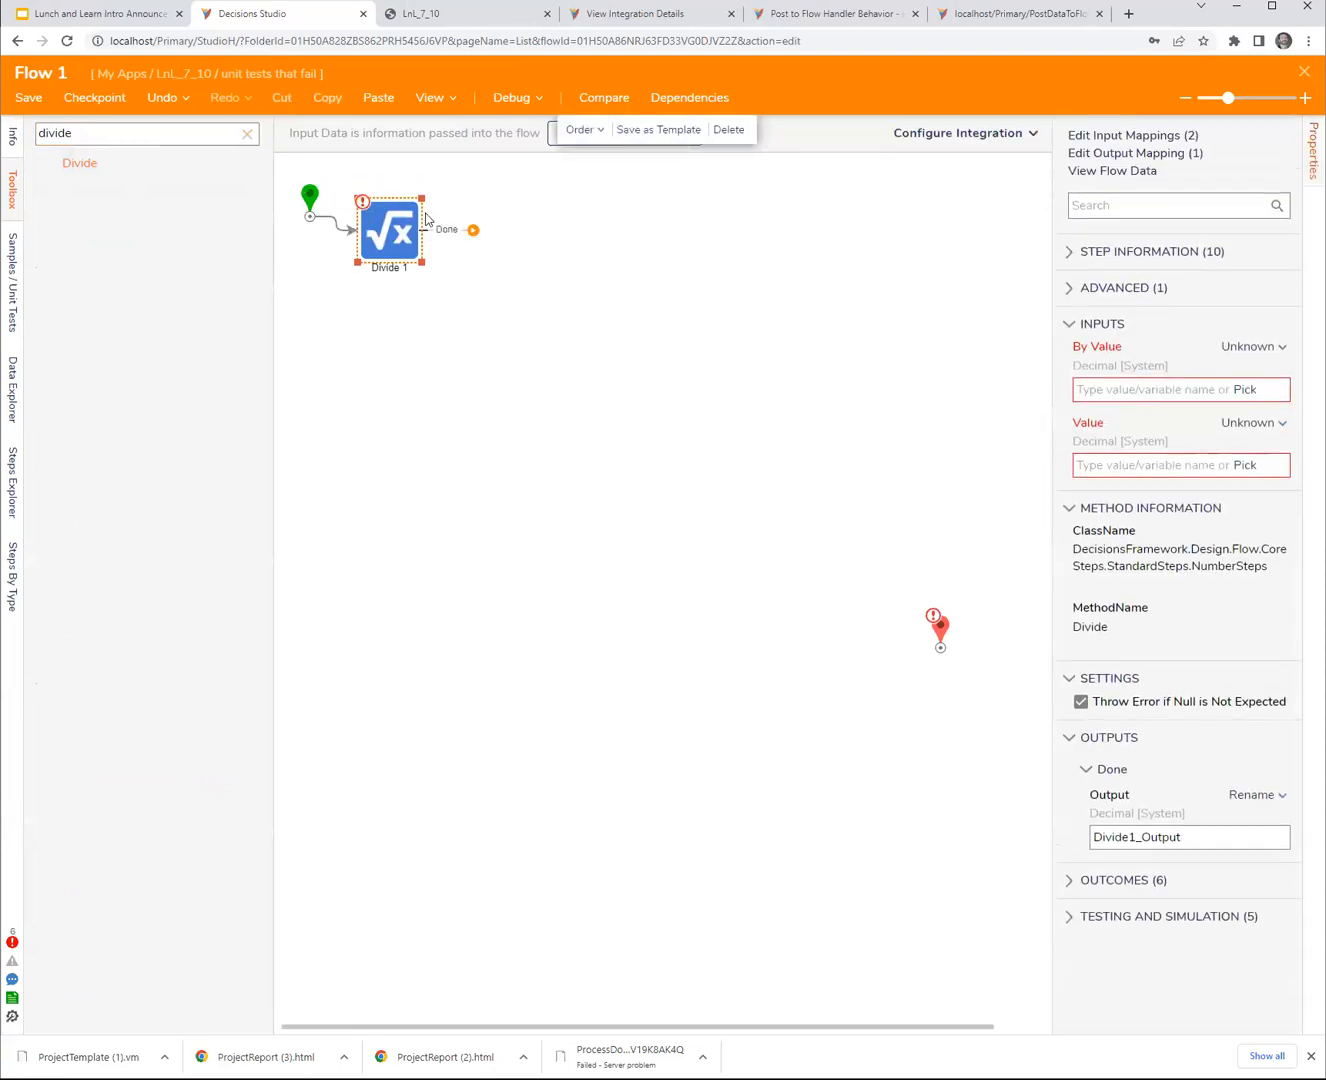
drag(834, 593, 695, 405)
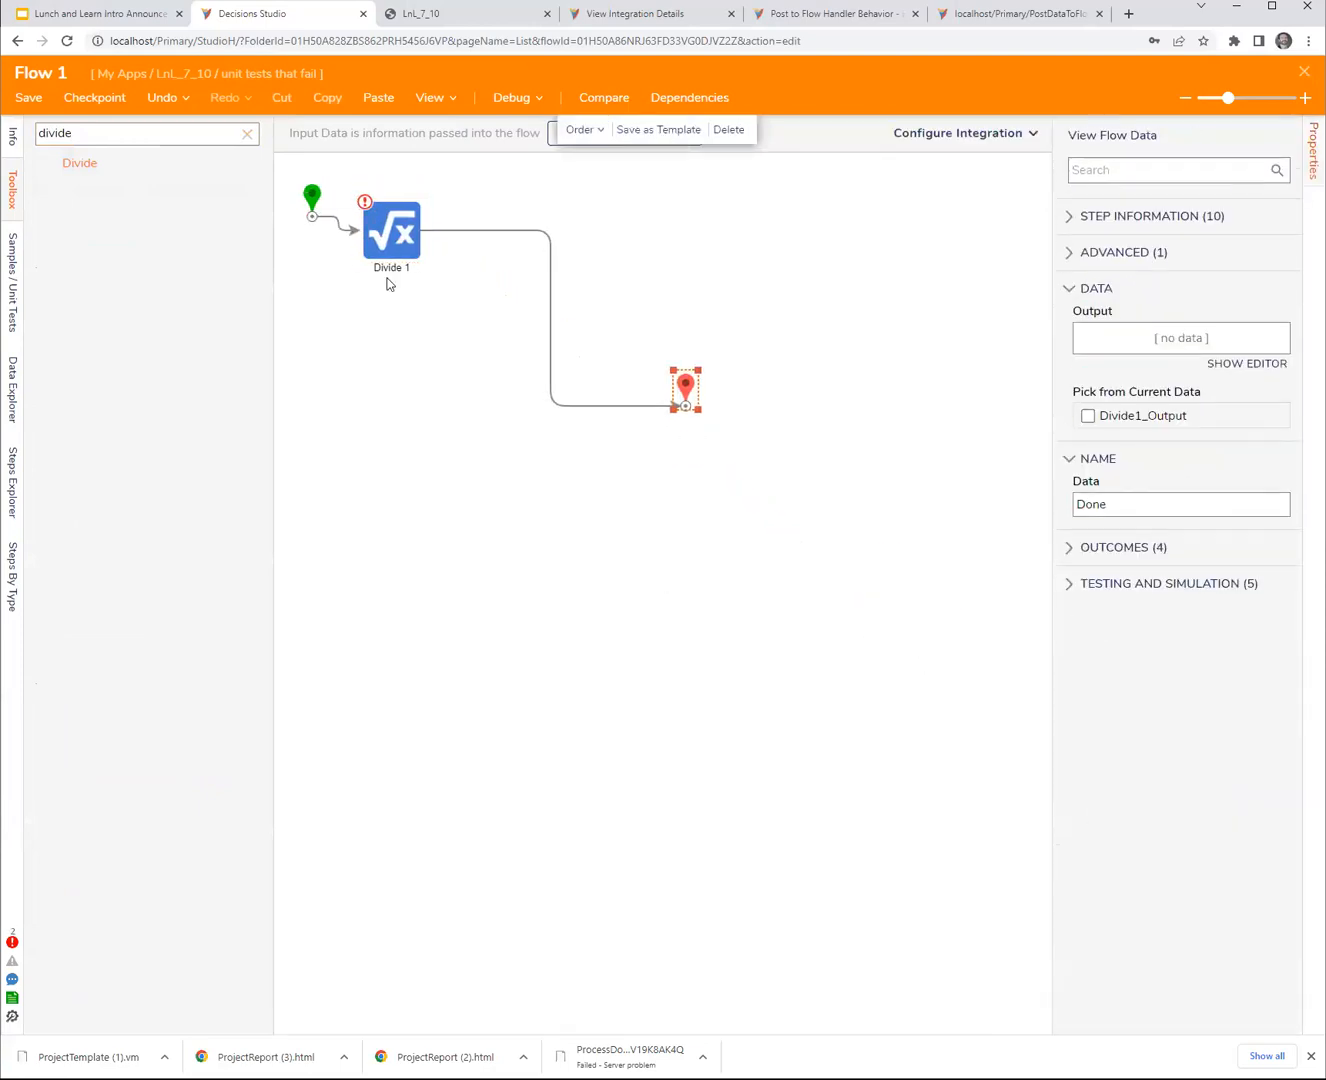
- Add two flow inputs named Number1 and Divisor to the flow's Start step
click(314, 198)
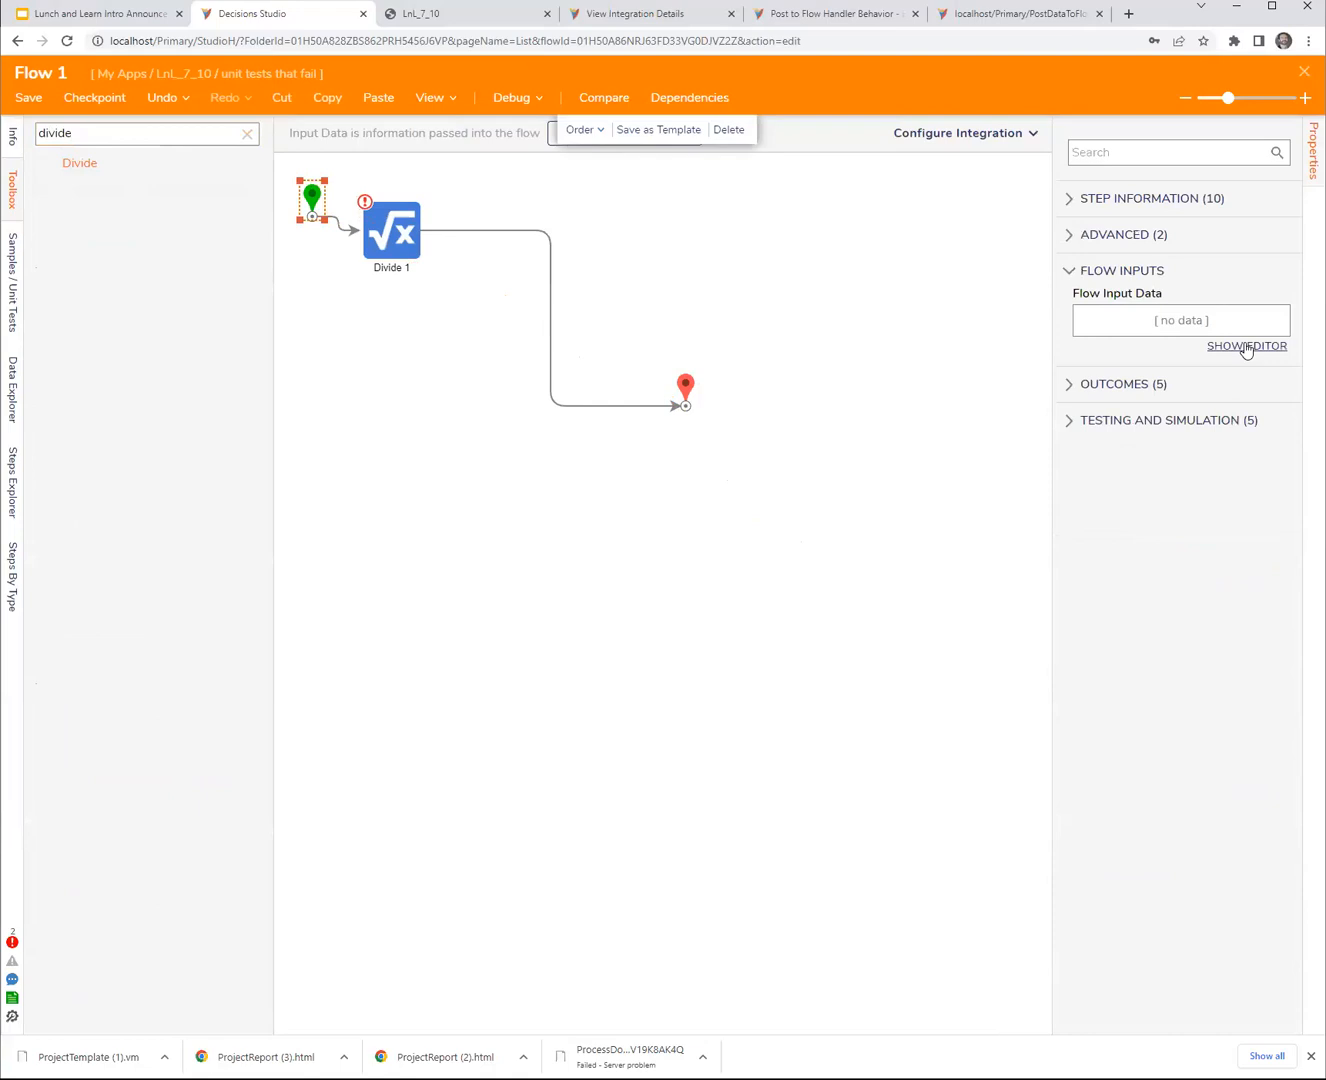
click(1245, 347)
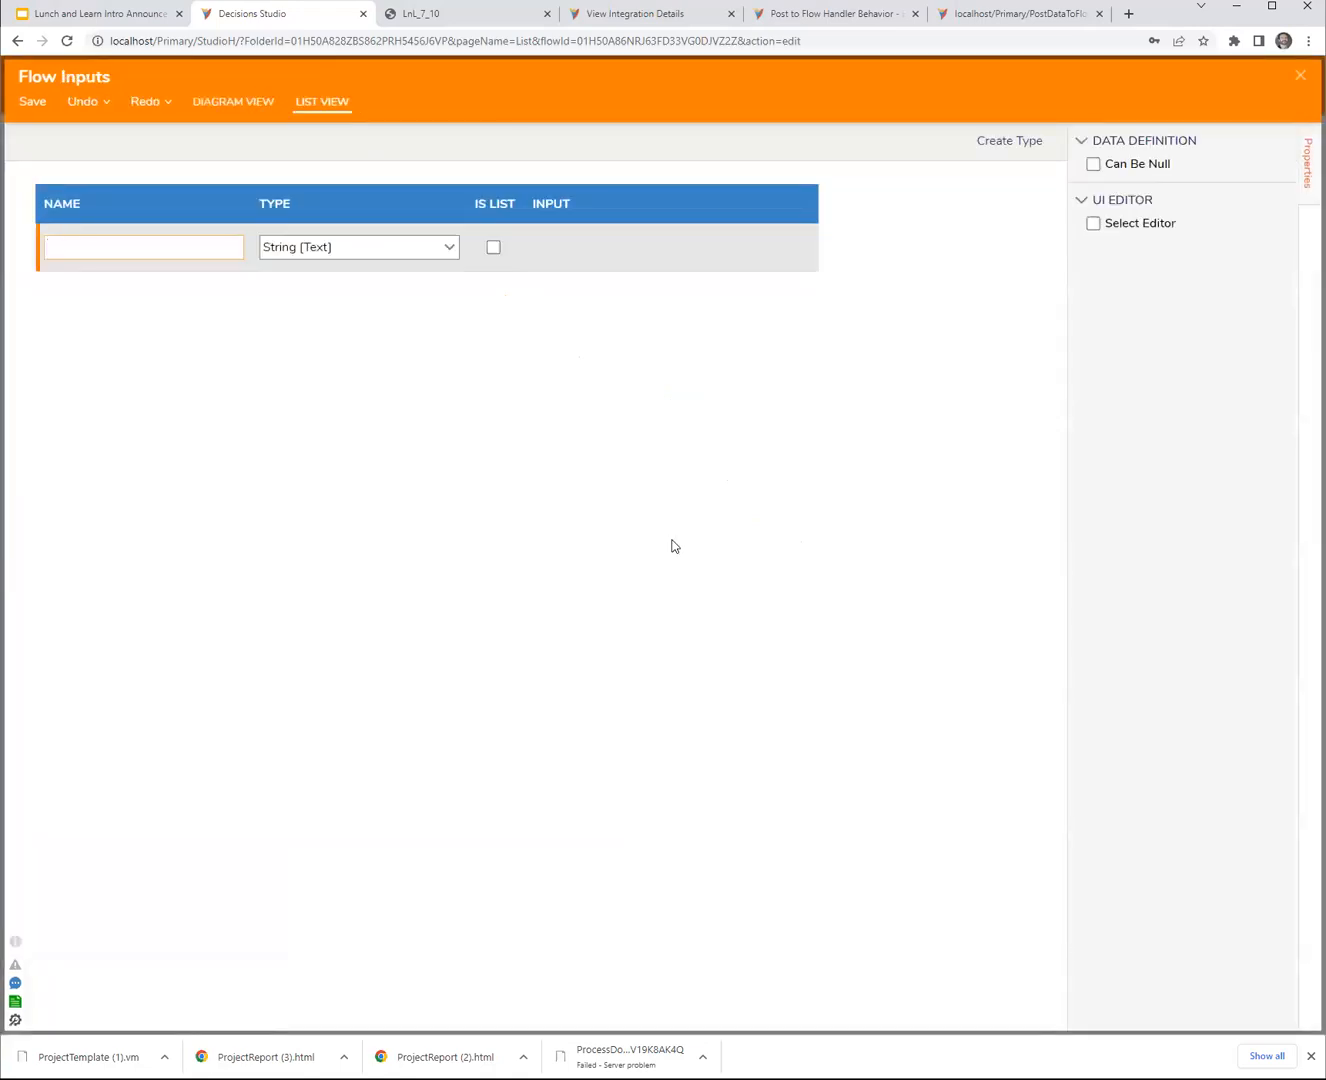
text(Number1)
key(Return)
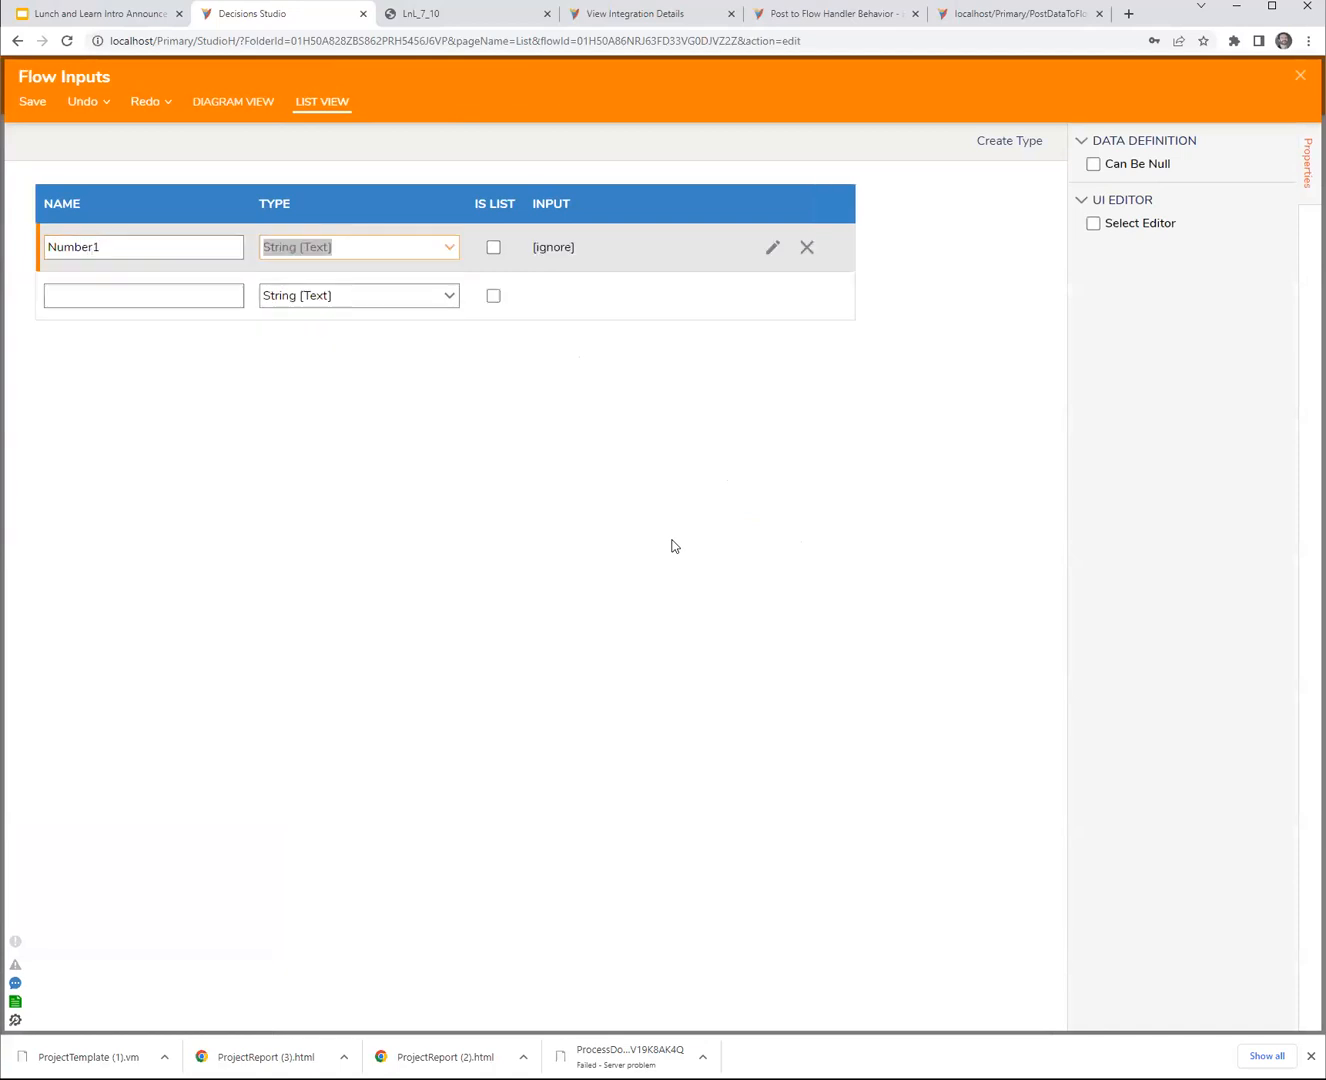
text(Divisor)
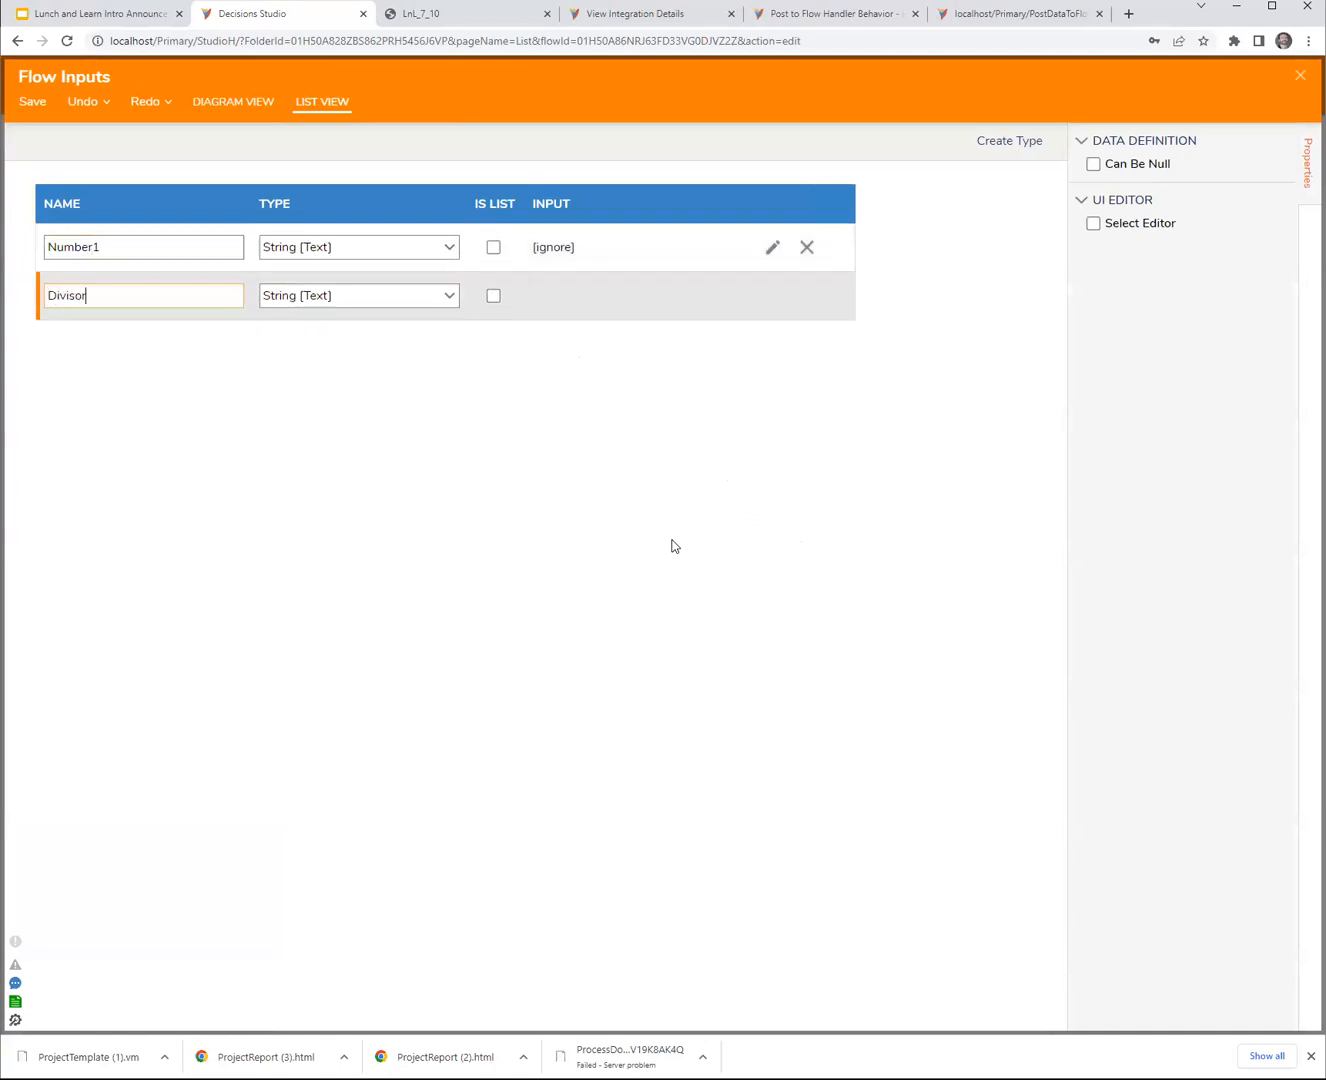
key(Return)
- Set the type of both Number1 and Divisor to Int32 [Number], save the flow inputs and return to the flow
click(448, 247)
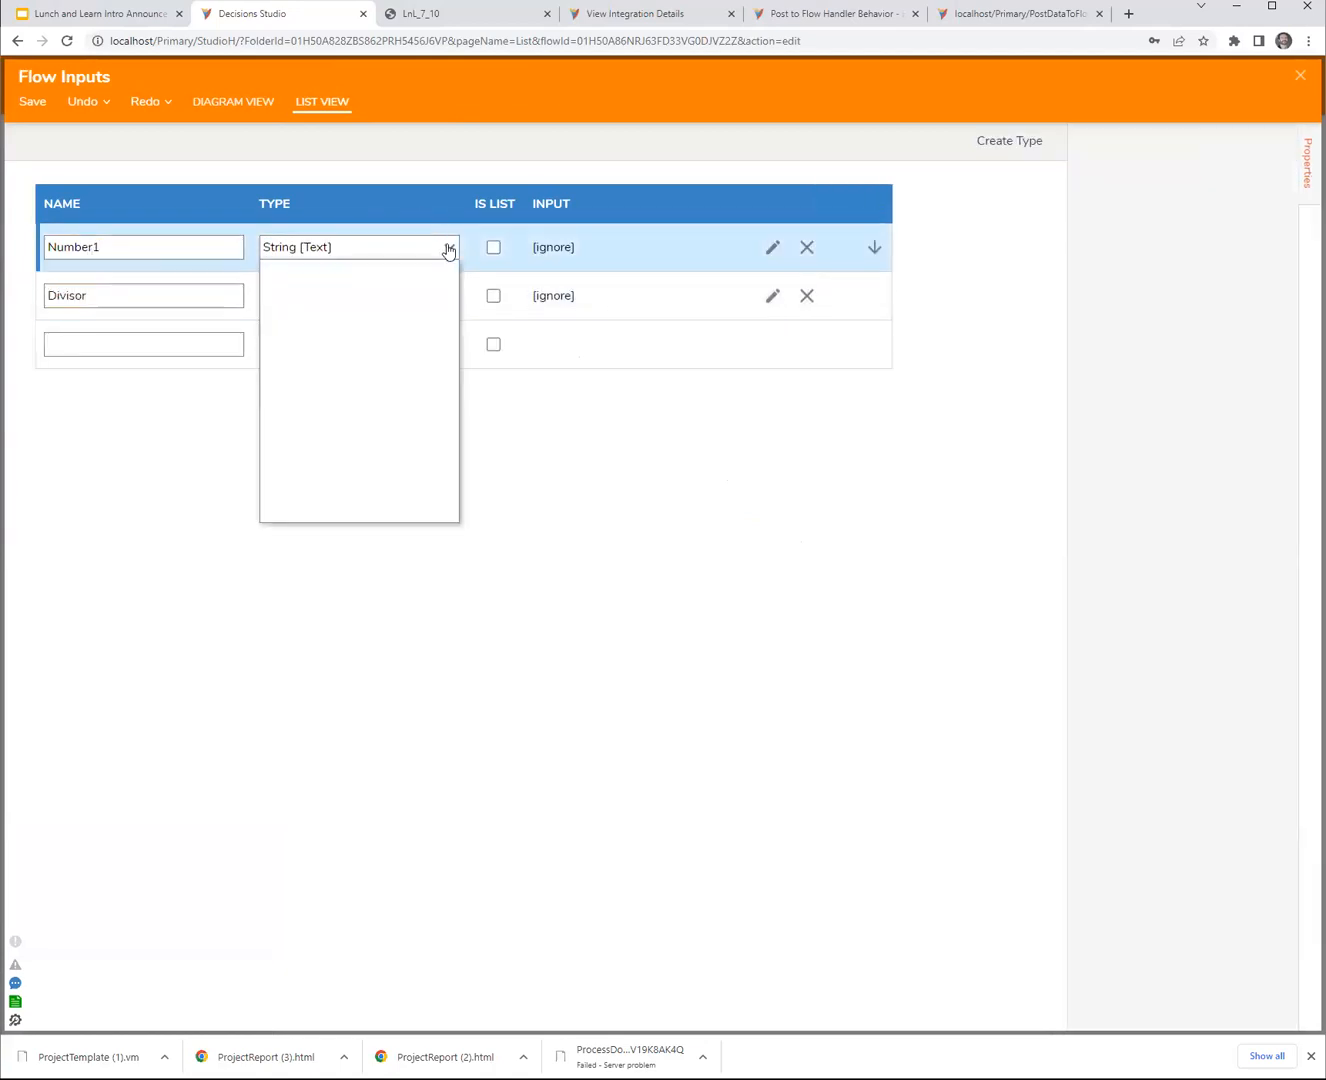
click(342, 326)
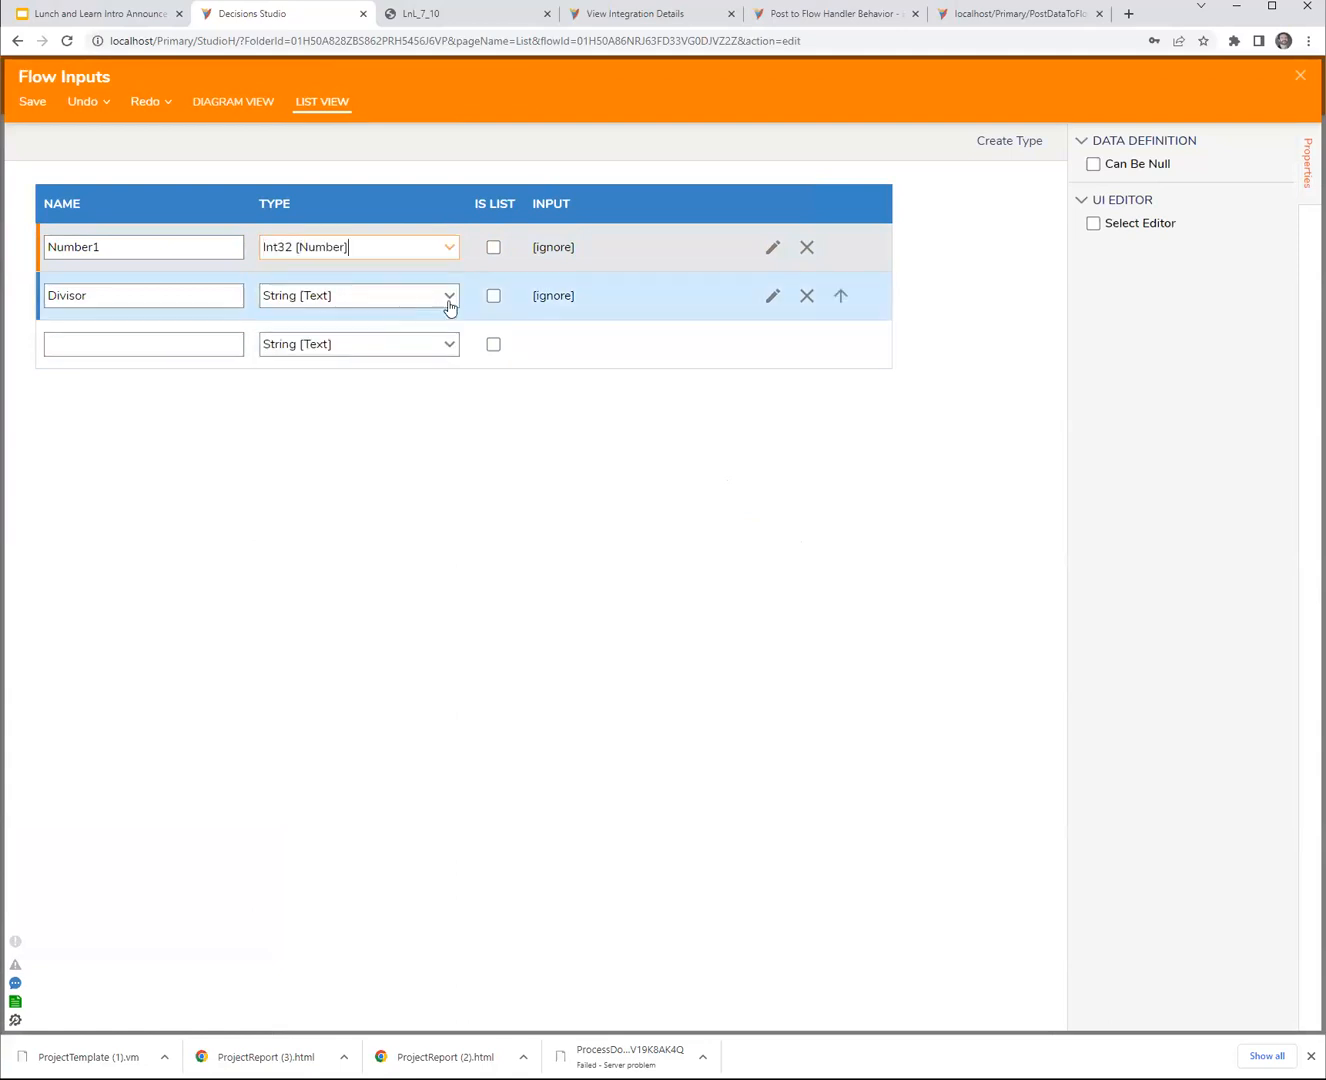
click(448, 297)
click(338, 372)
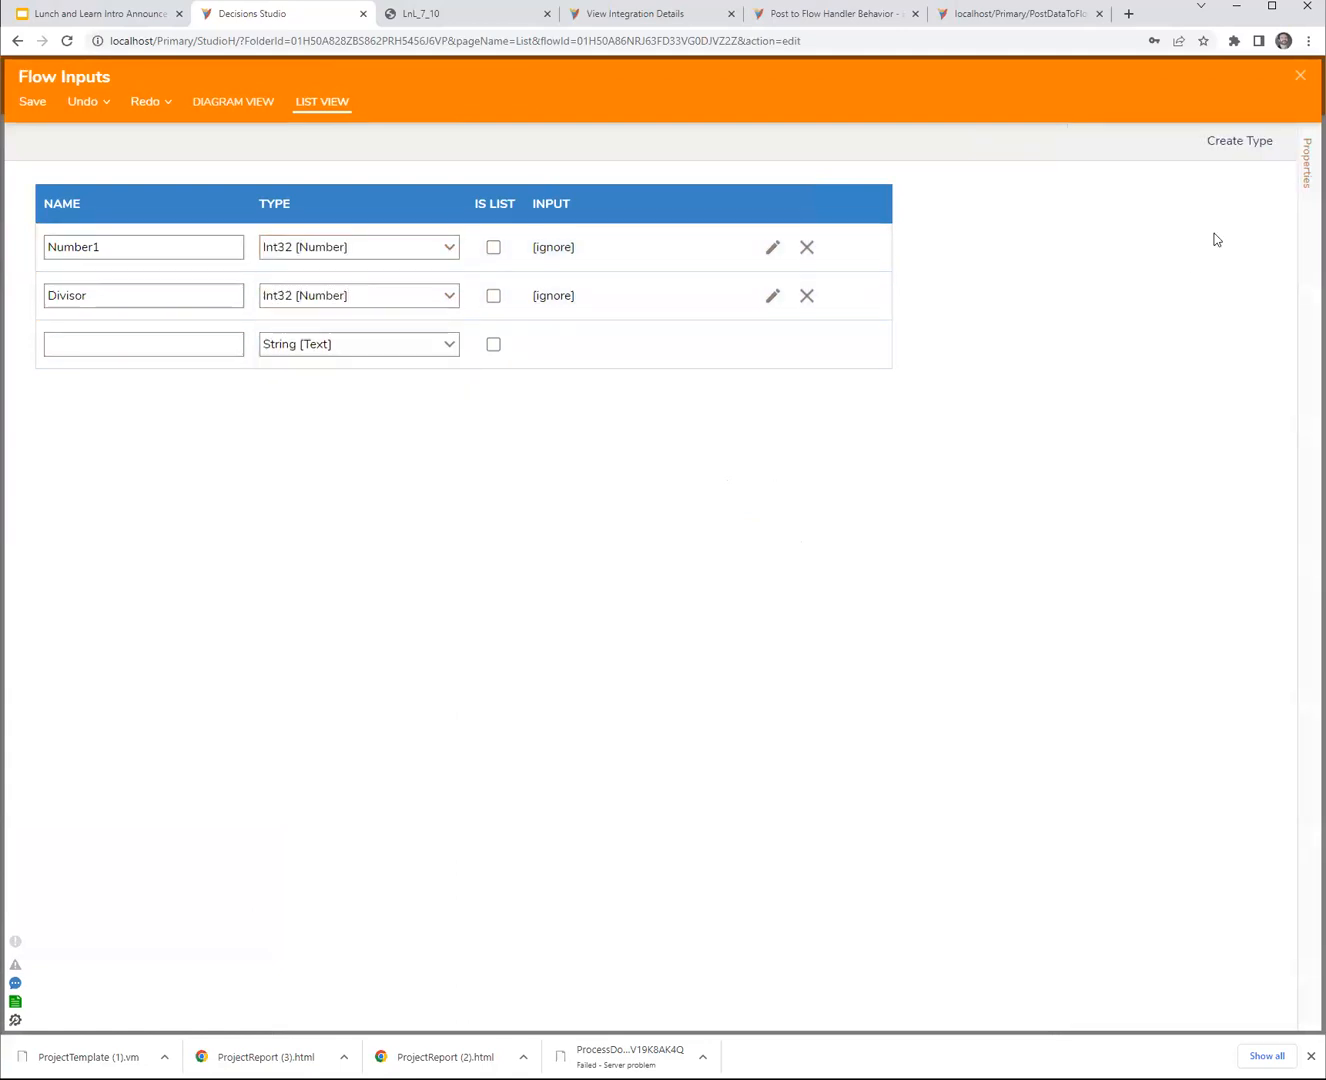
click(1300, 74)
click(860, 590)
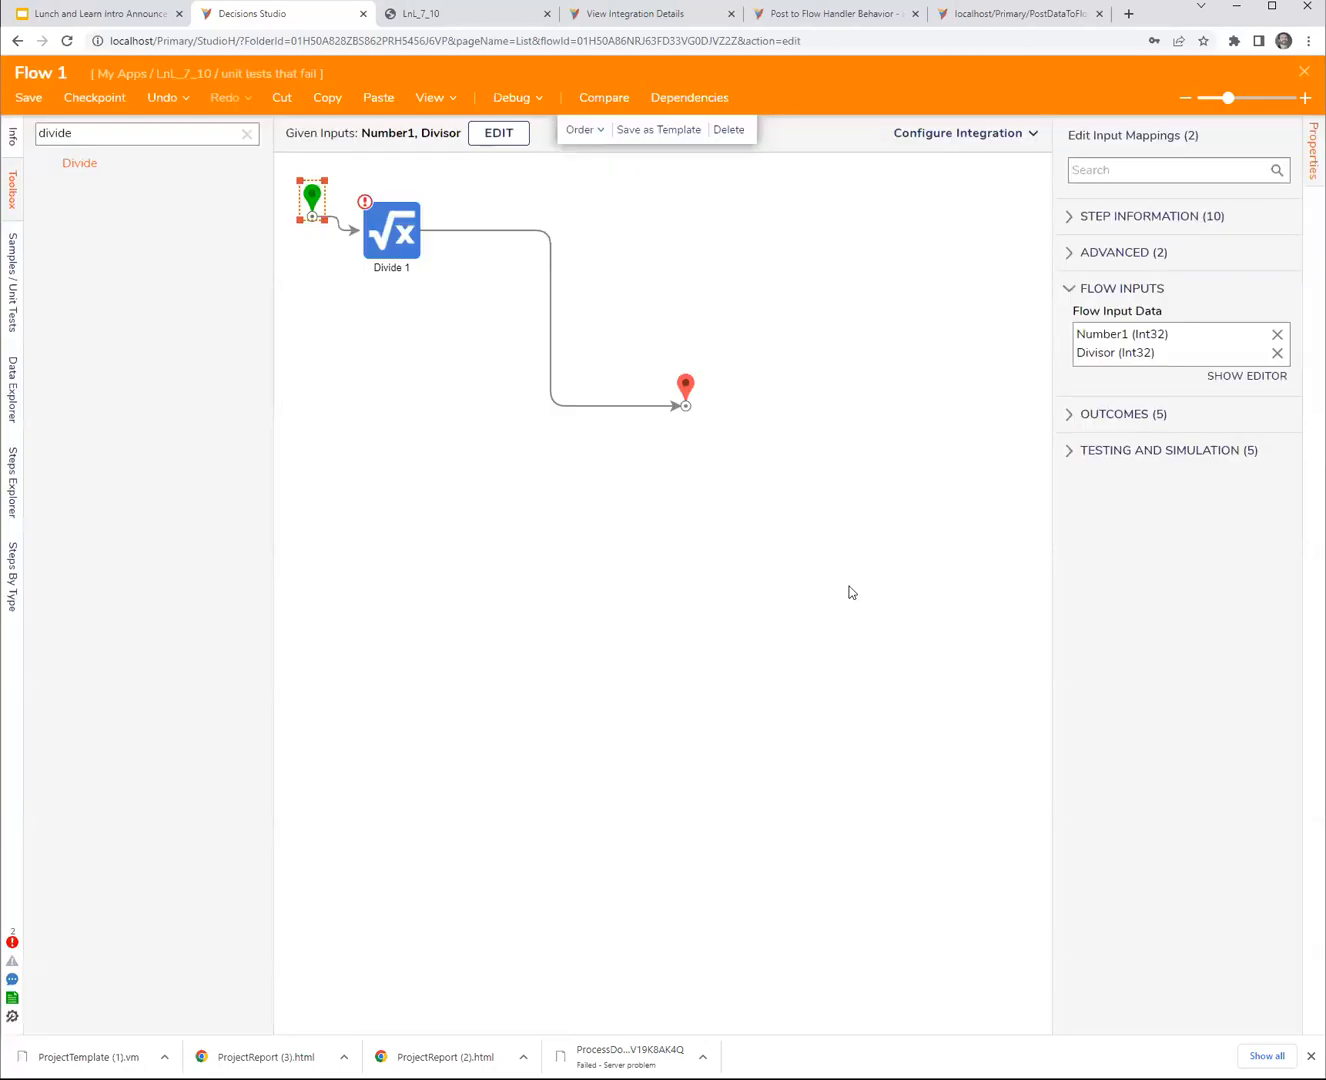
- Reposition the Divide 1 step beside the Start step and map its By Value input to the flow's Divisor data
drag(409, 238, 431, 268)
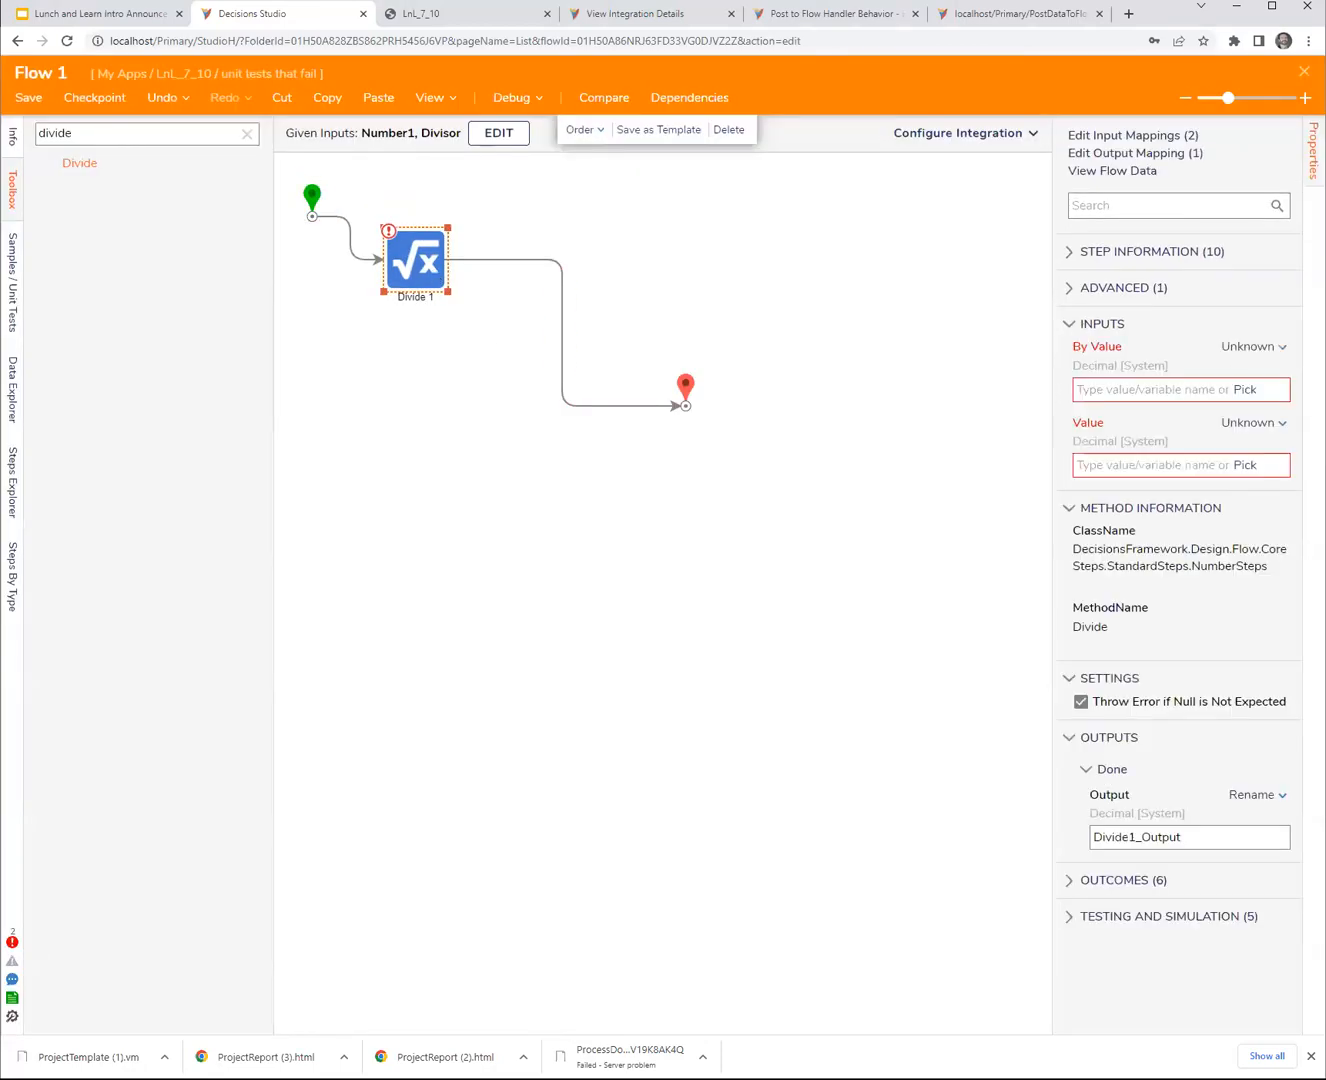
click(1251, 346)
click(1190, 312)
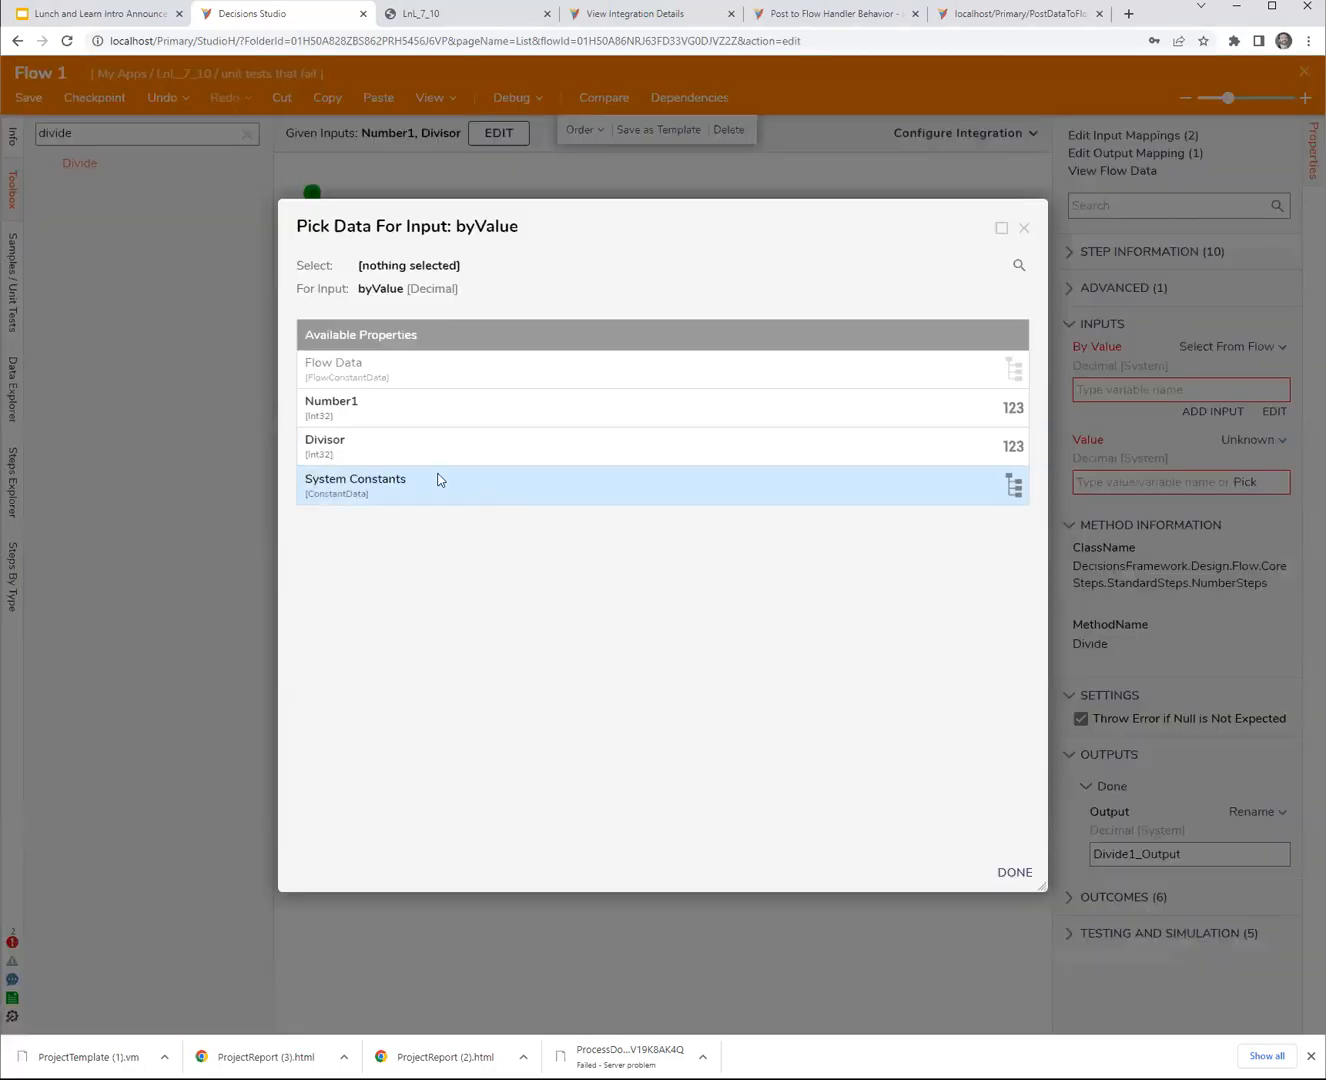
click(381, 443)
click(1016, 872)
right_click(1104, 380)
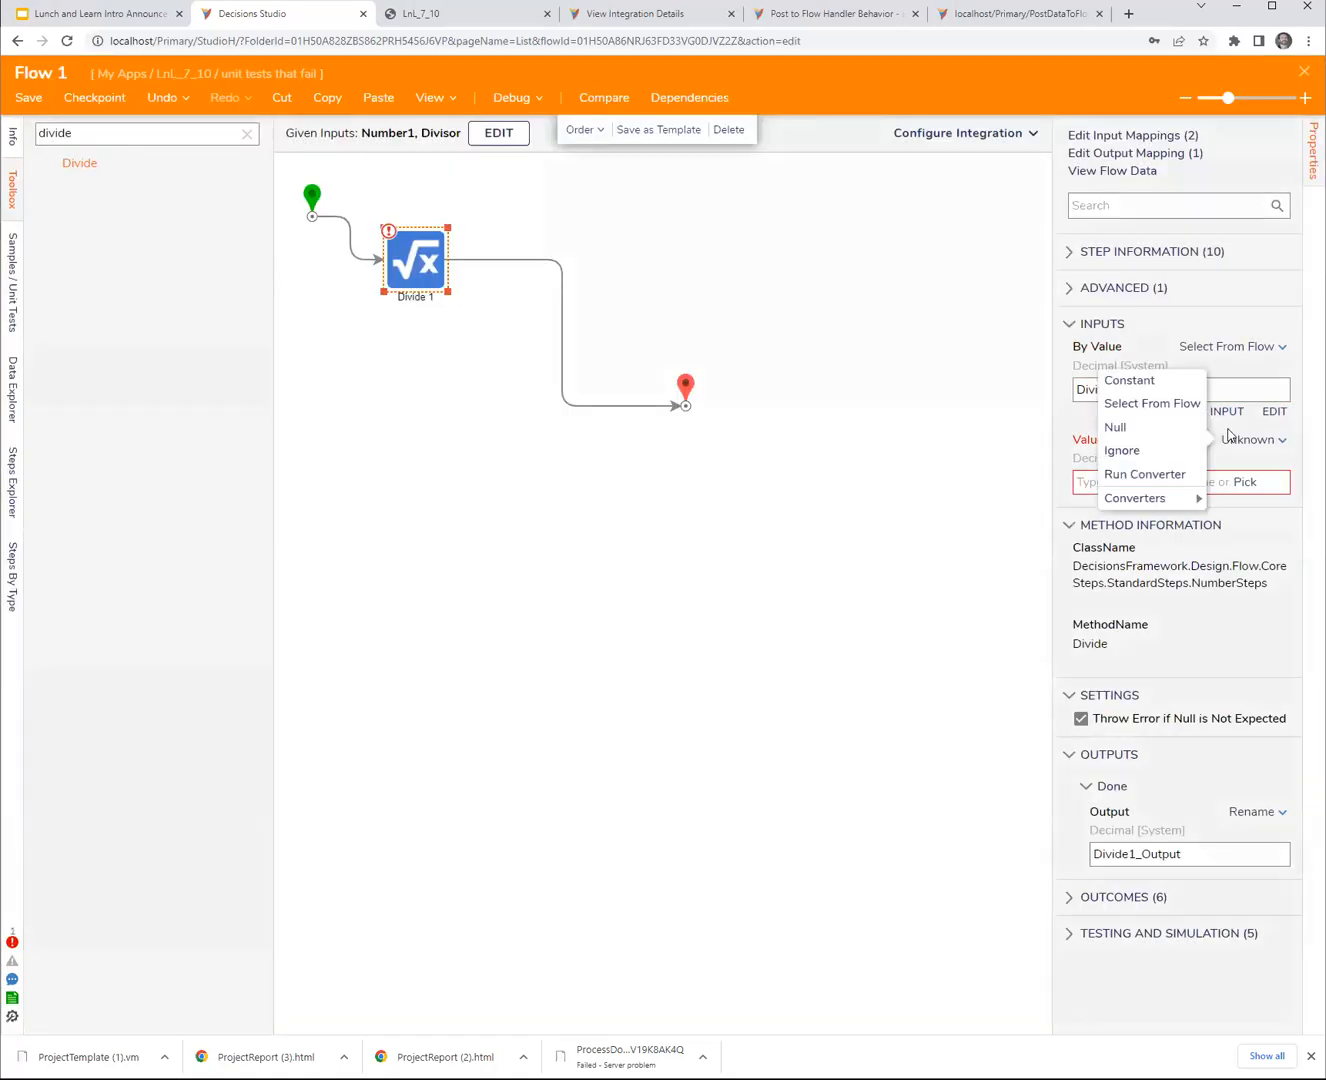
click(1105, 381)
- Map the Divide 1 step's Value input to the flow's Number1 data and save the flow
click(1270, 442)
click(1156, 402)
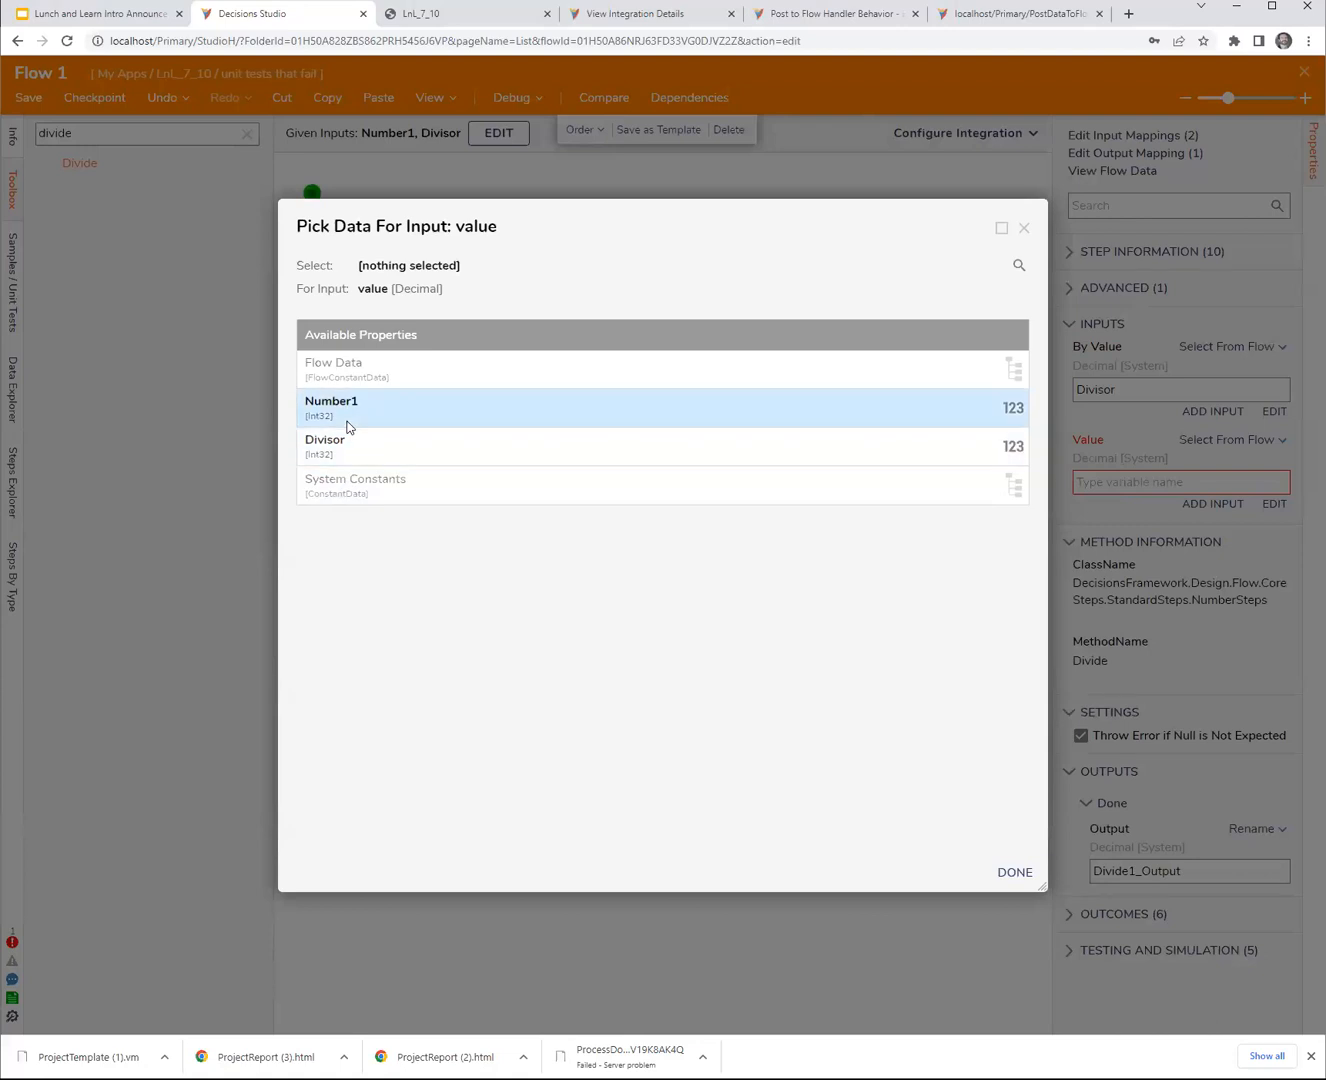
click(361, 405)
click(1013, 875)
click(709, 595)
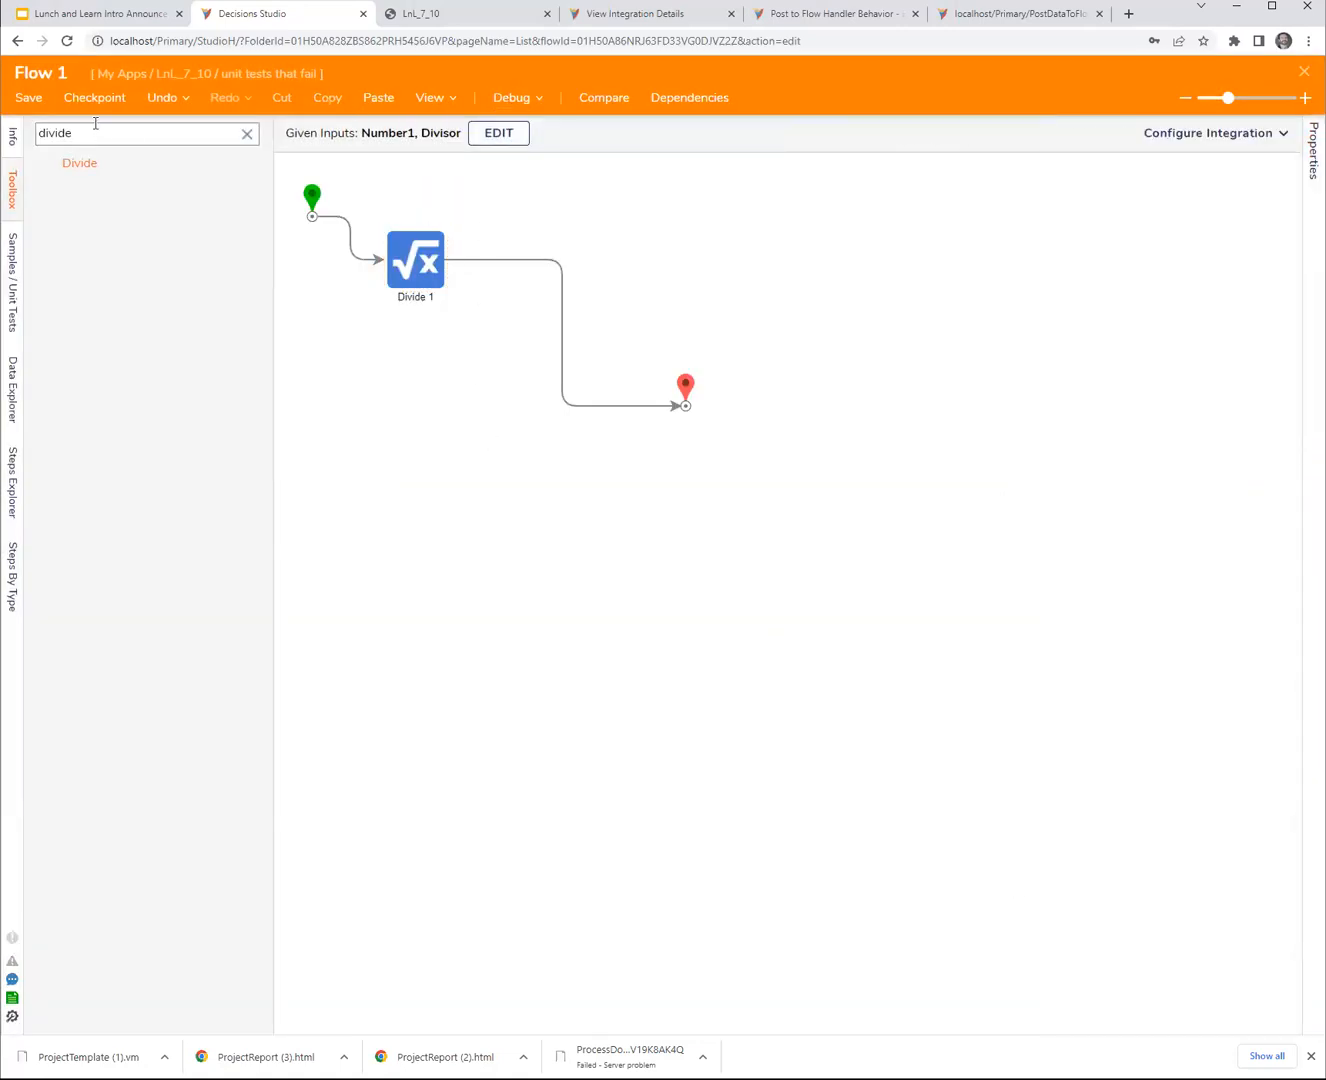
click(29, 103)
click(863, 625)
click(512, 98)
click(430, 181)
text(1)
key(Tab)
text(10)
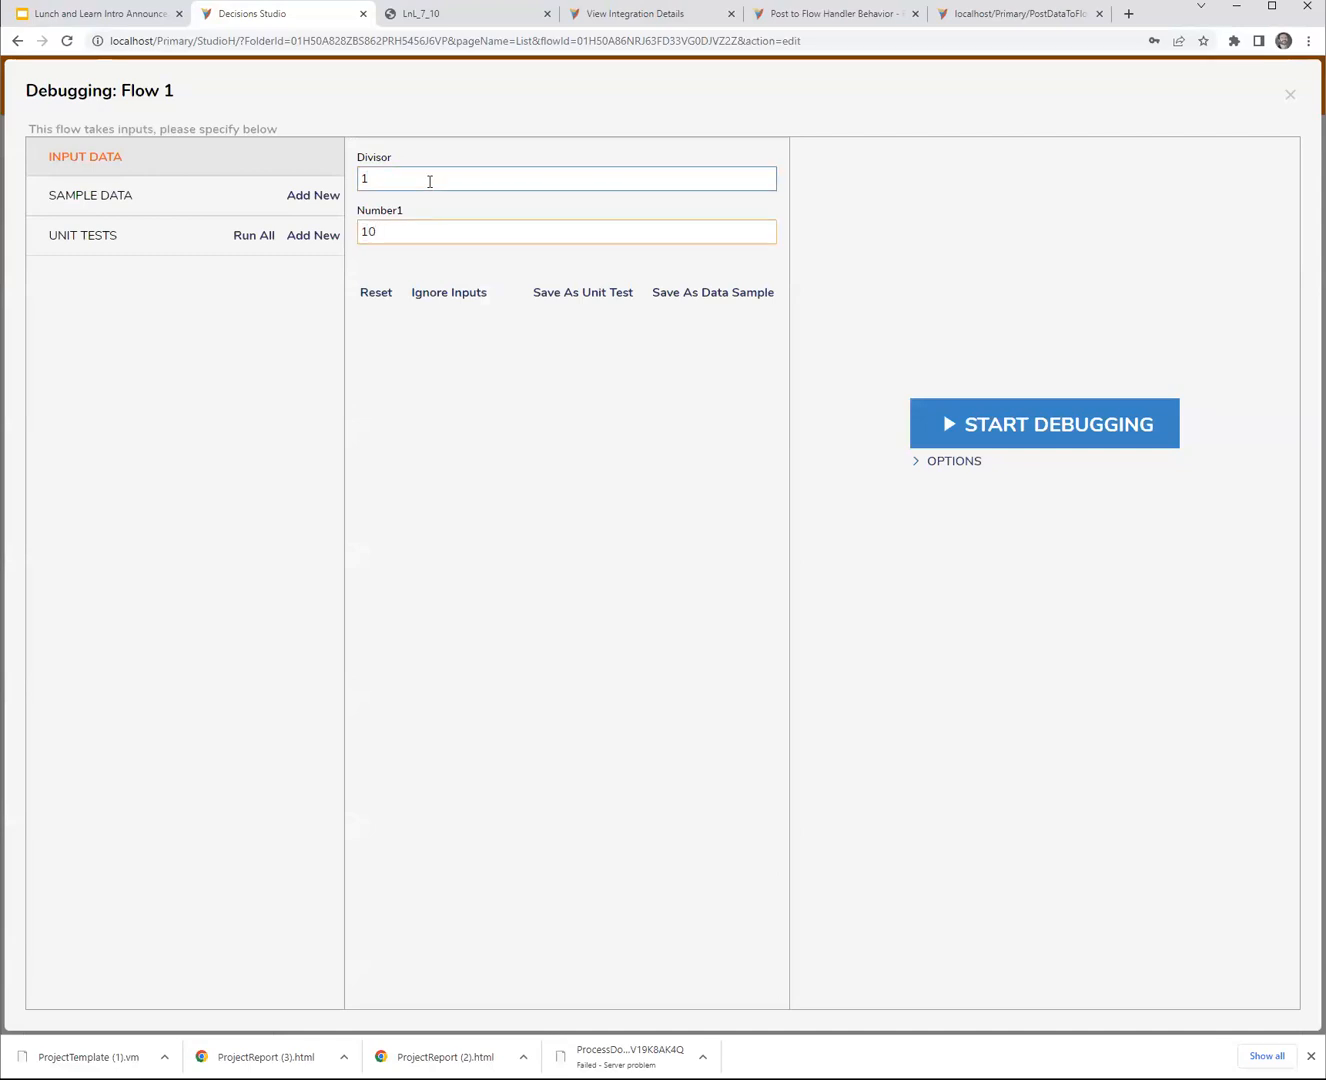
click(1290, 94)
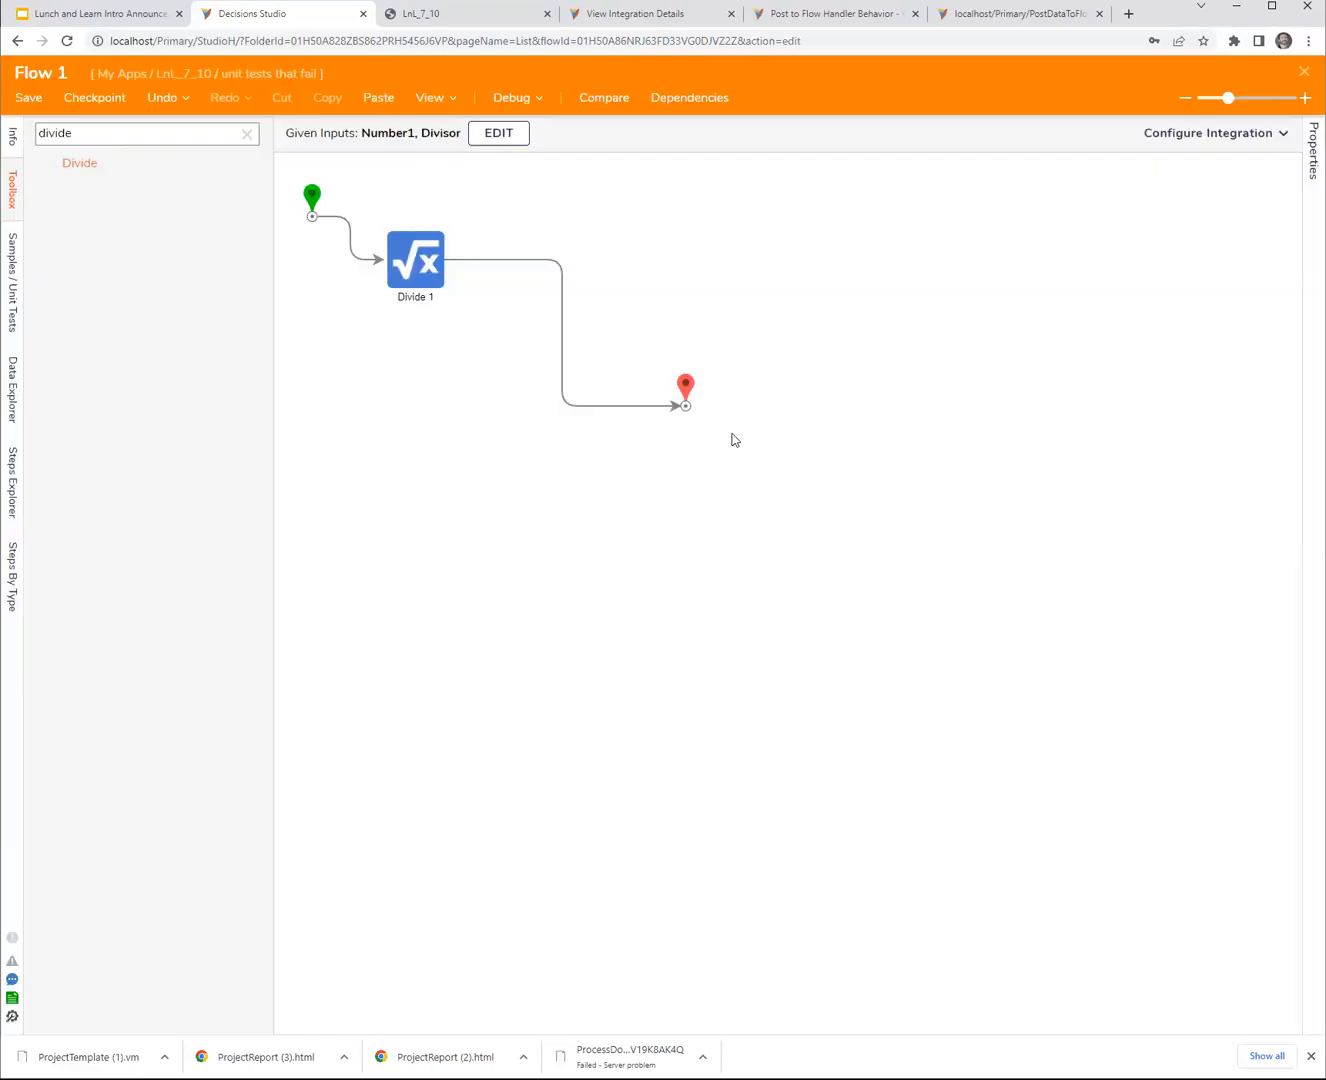
- Include Divide1_Output in the End step's output data and save the flow
click(685, 390)
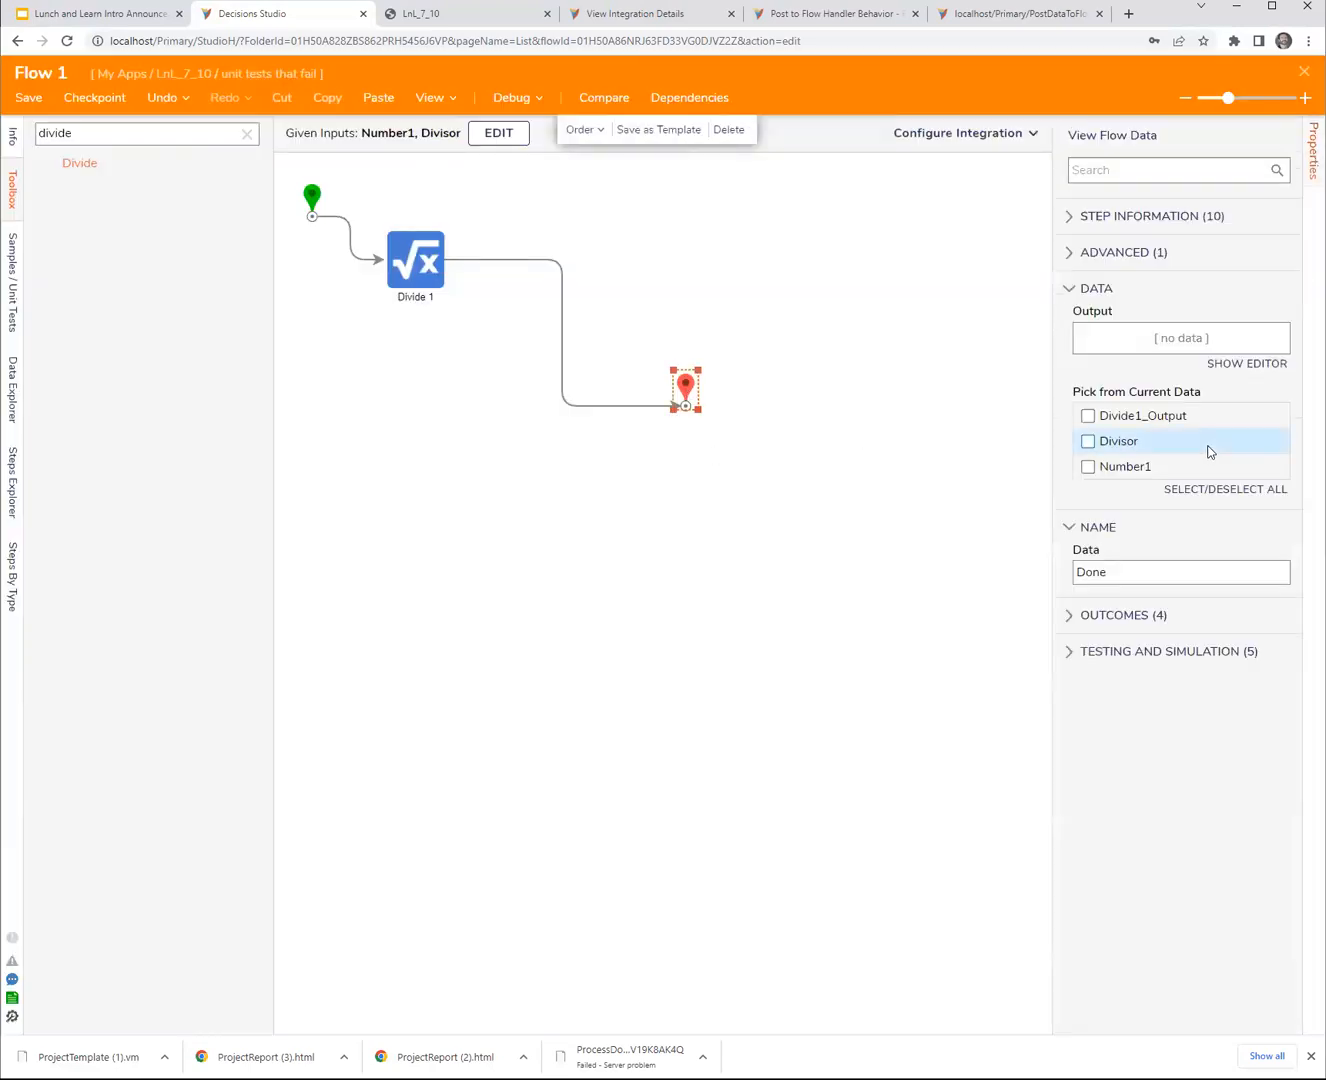
click(1140, 418)
click(31, 99)
click(886, 618)
- Debug Flow 1 with Divisor 1 and Number1 10, and save these inputs as a unit test named Test1
click(512, 99)
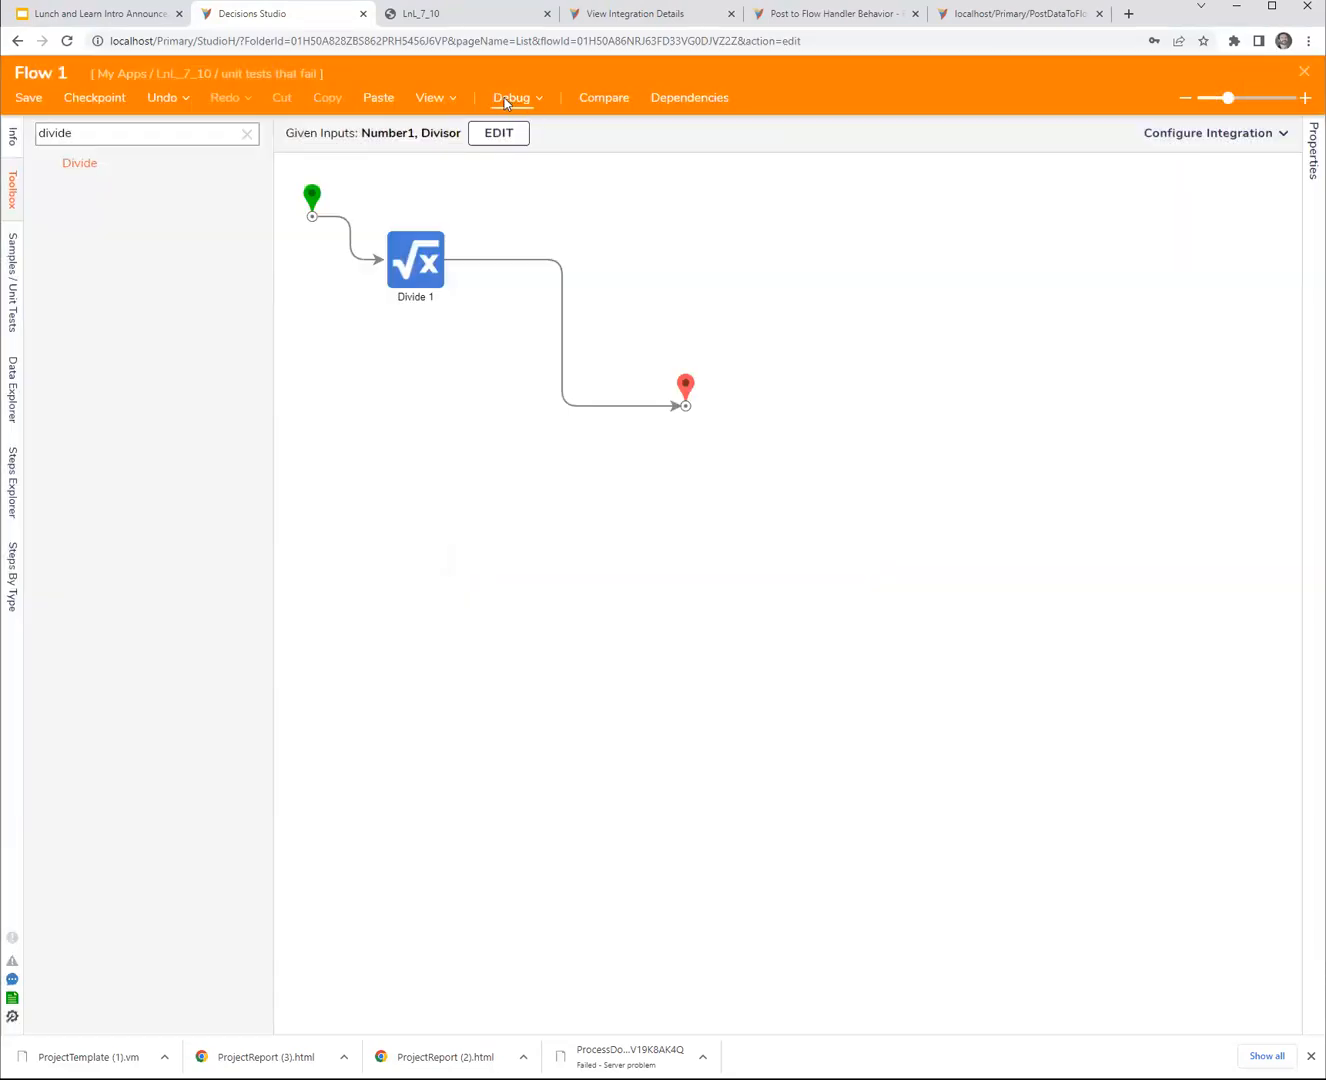
click(491, 180)
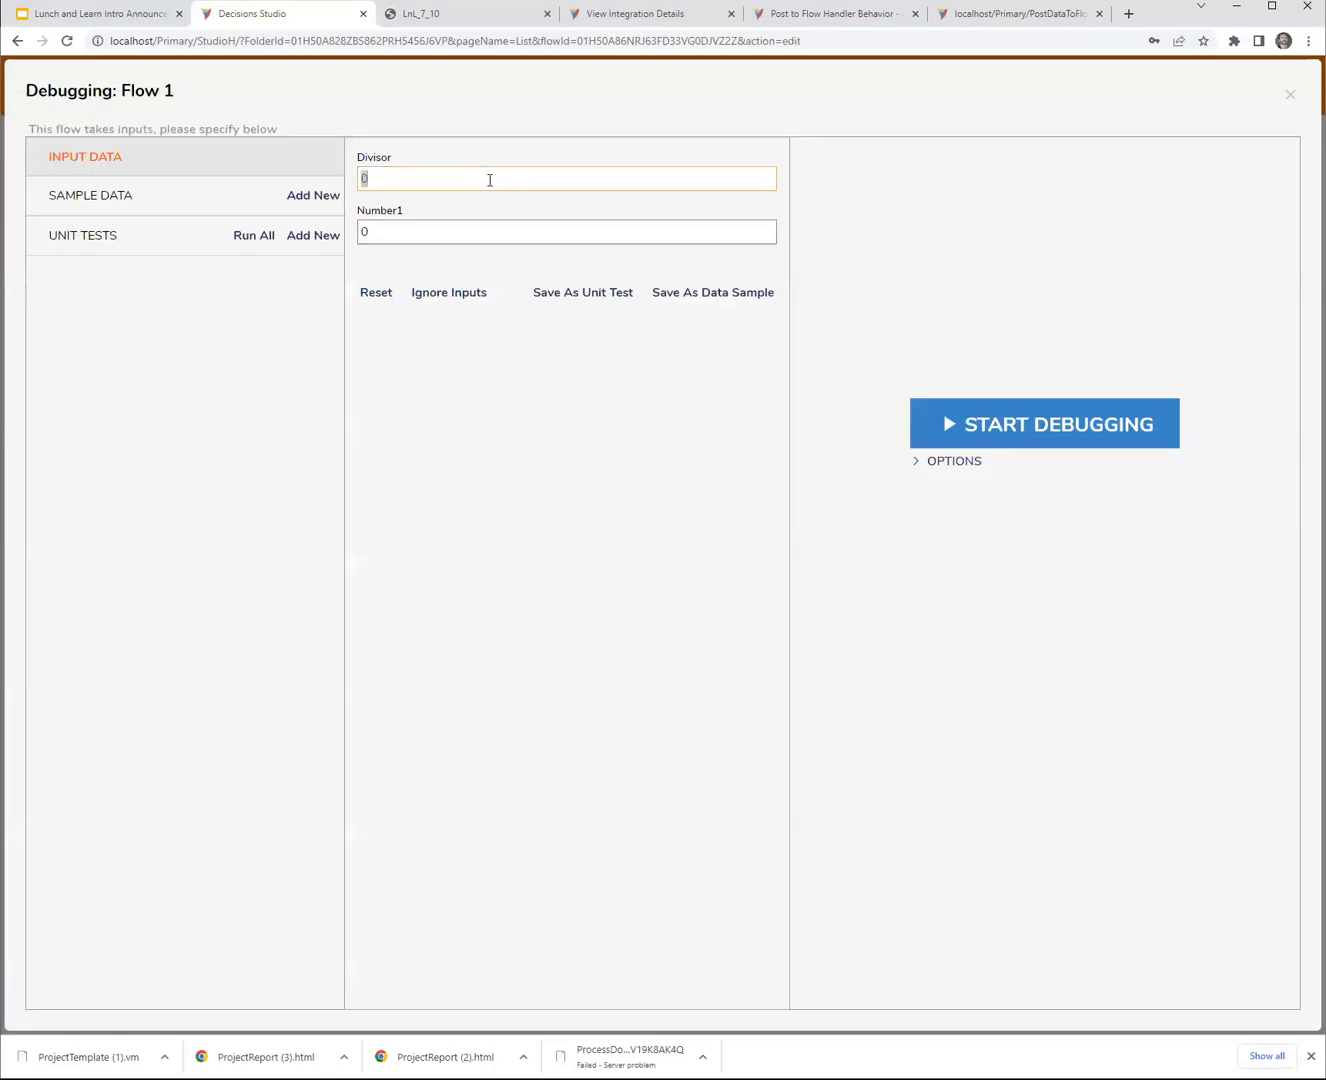
key(Tab)
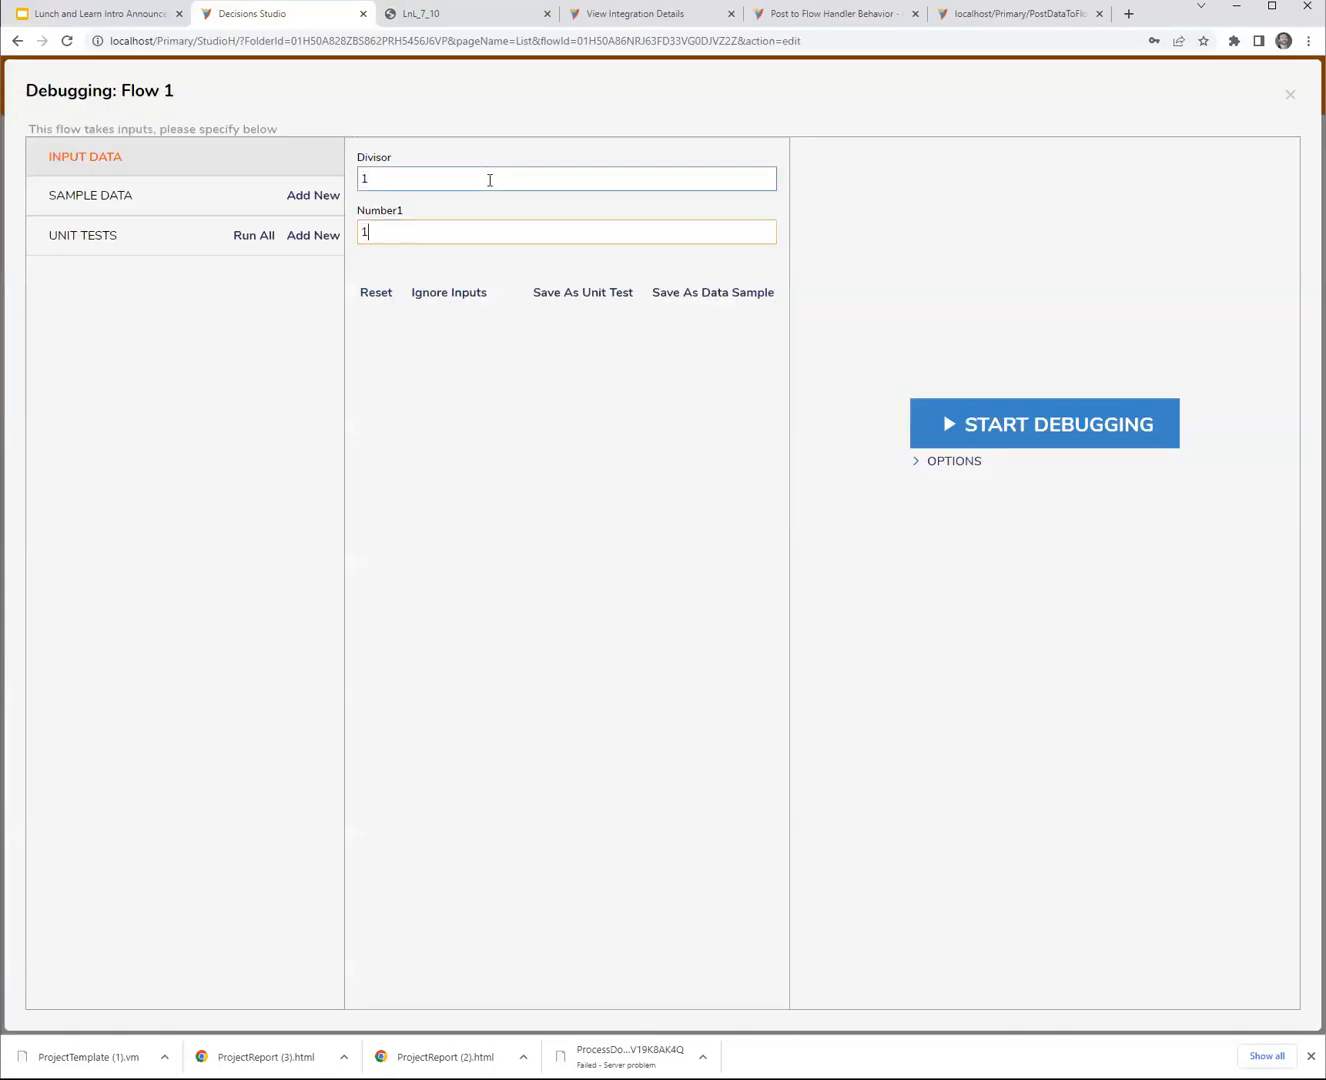
click(598, 295)
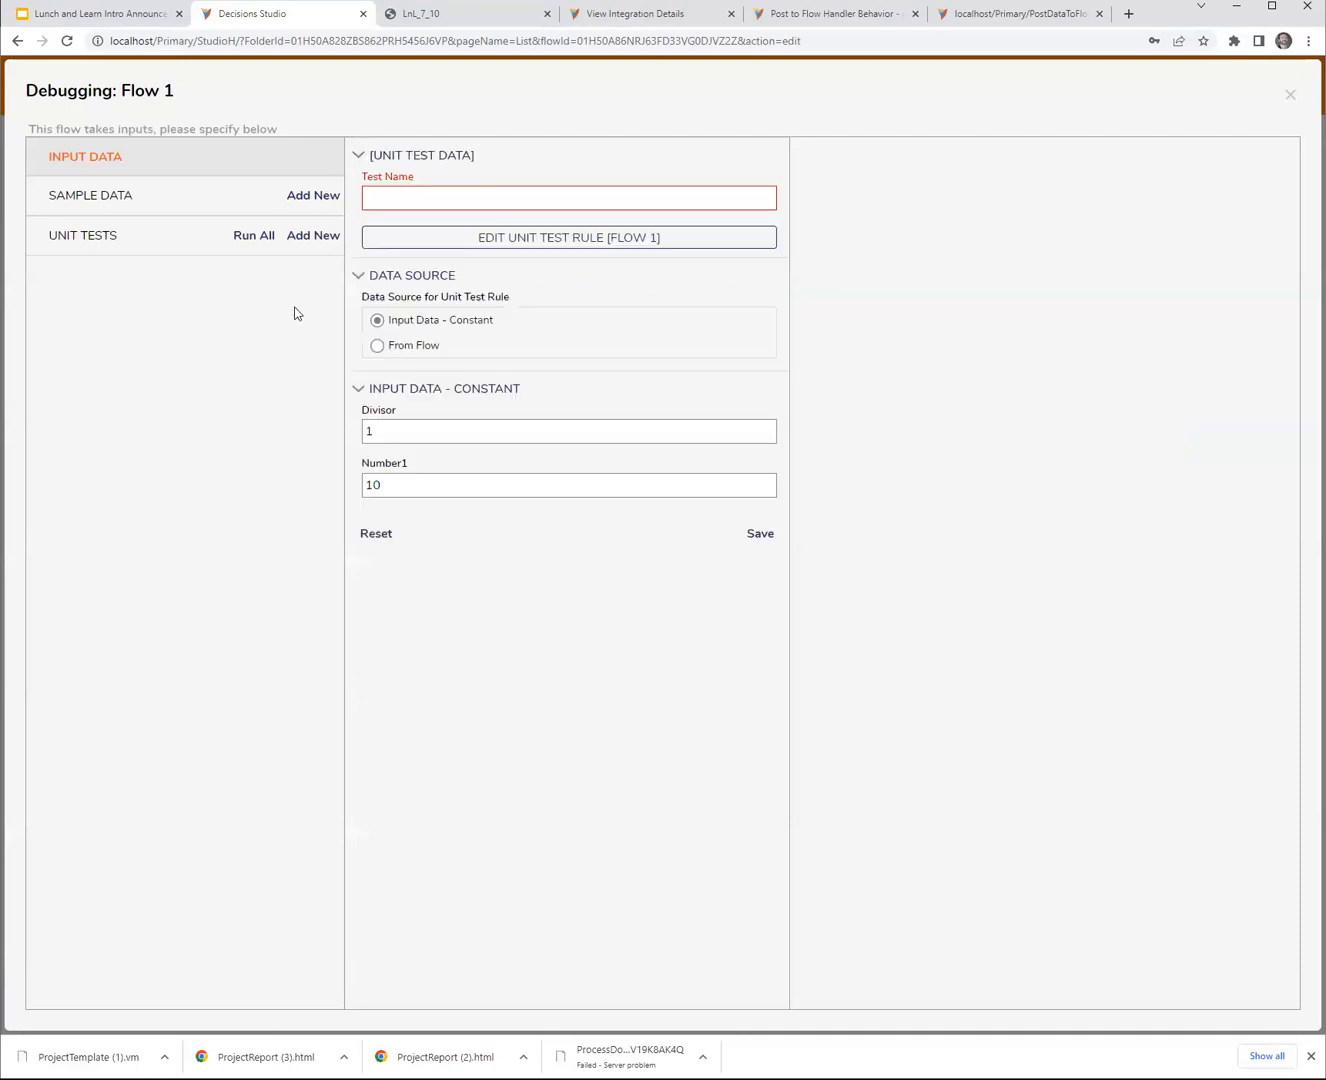
click(516, 189)
text(Test1)
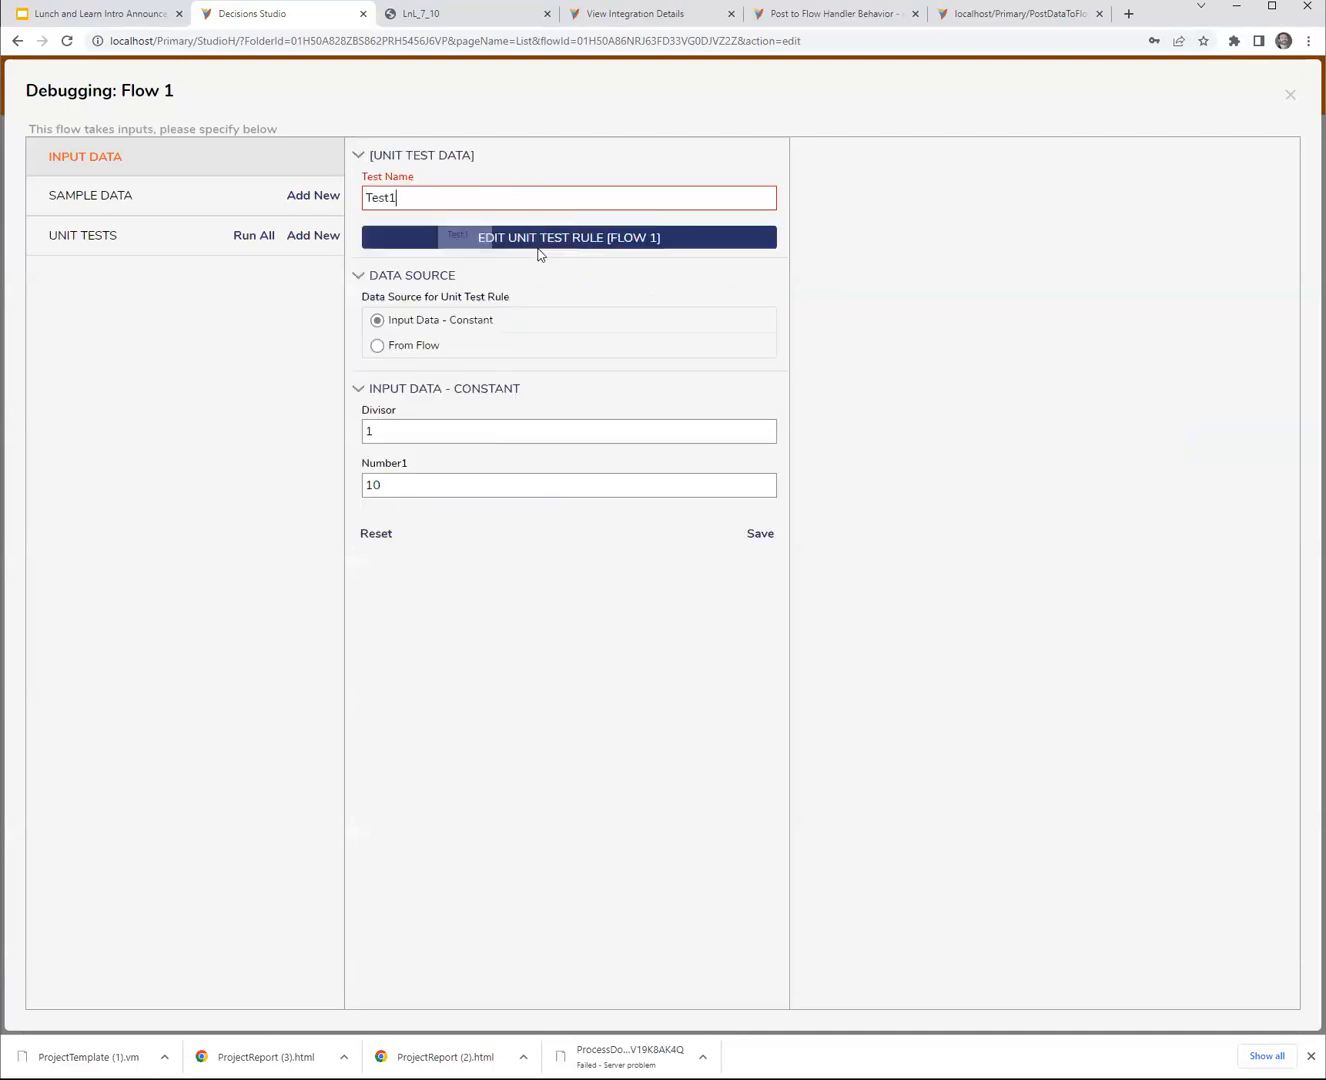
click(760, 533)
- Run the Test1 unit test and view the output data of the Divide 1 step
click(301, 267)
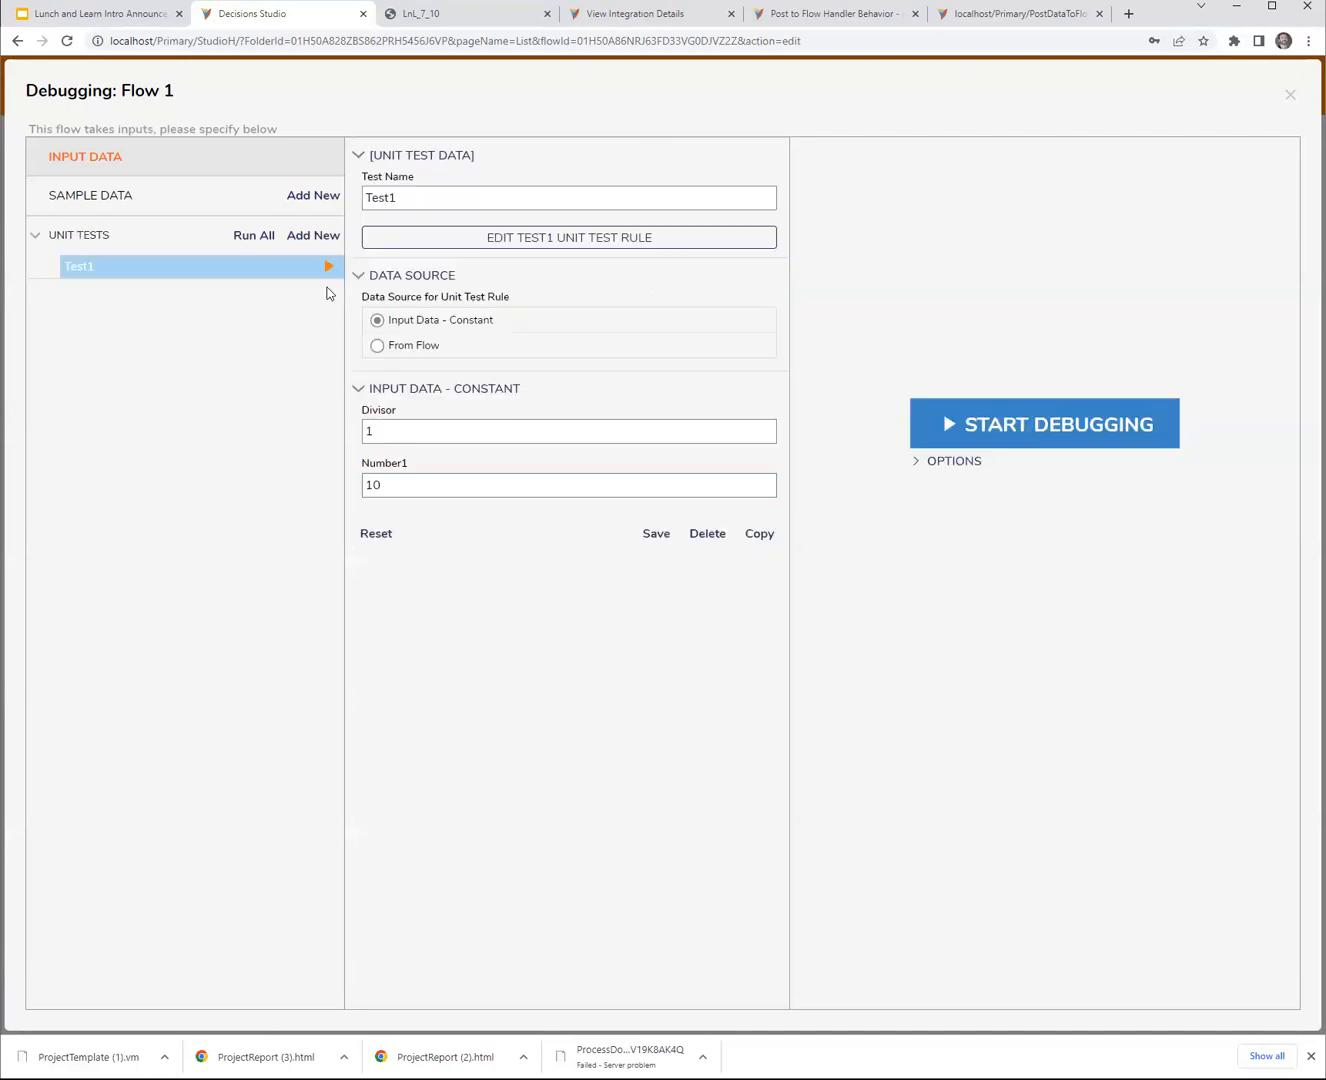
click(327, 269)
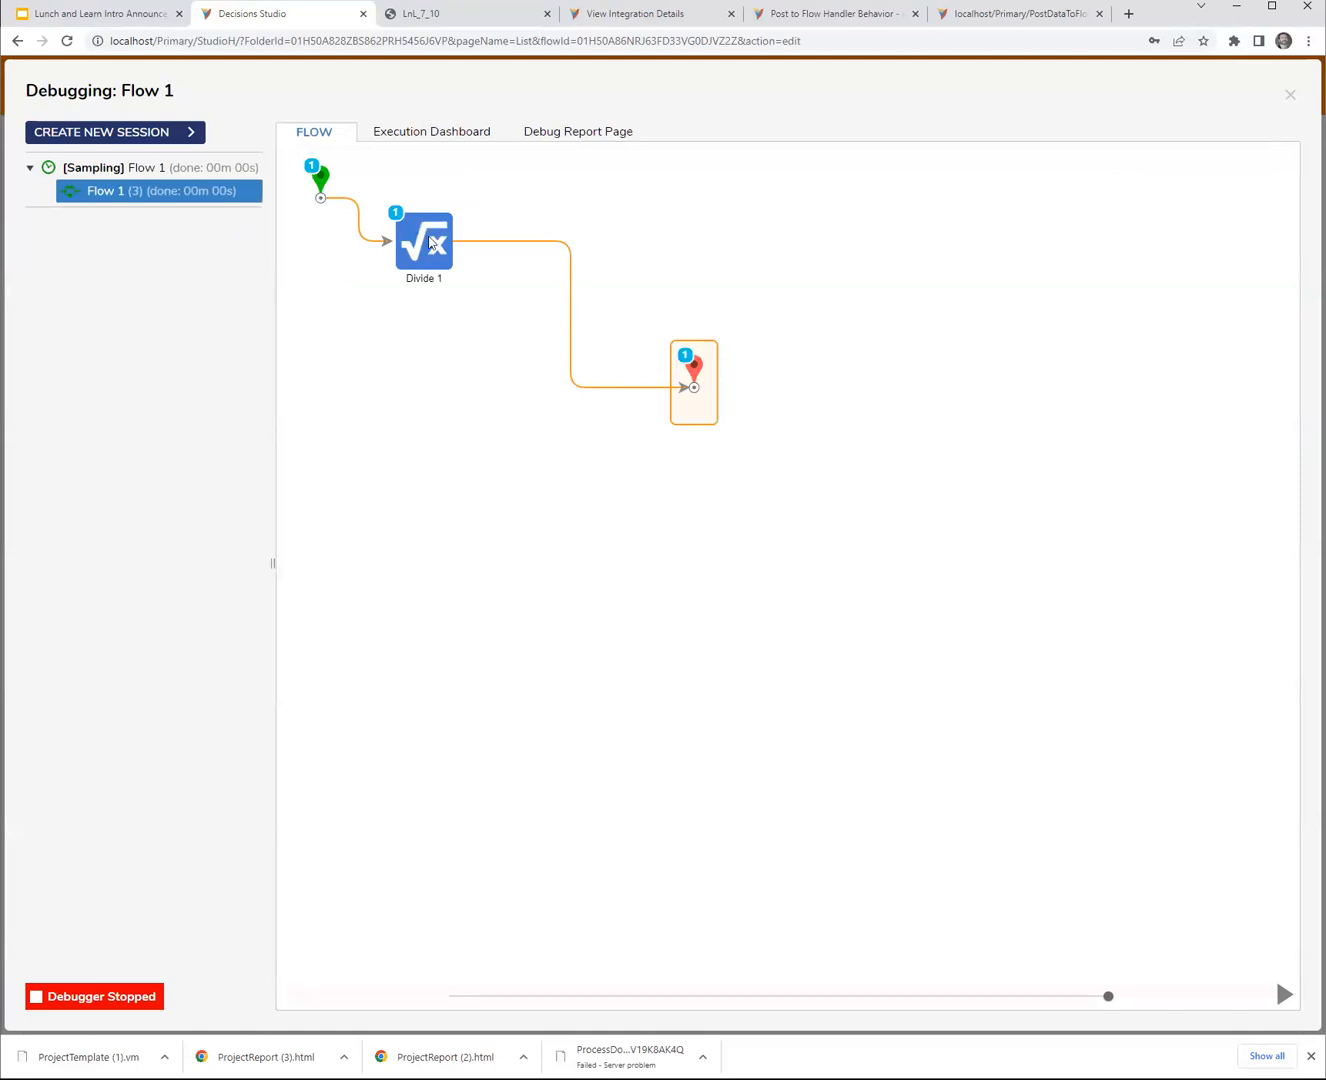
click(430, 242)
click(532, 268)
click(693, 300)
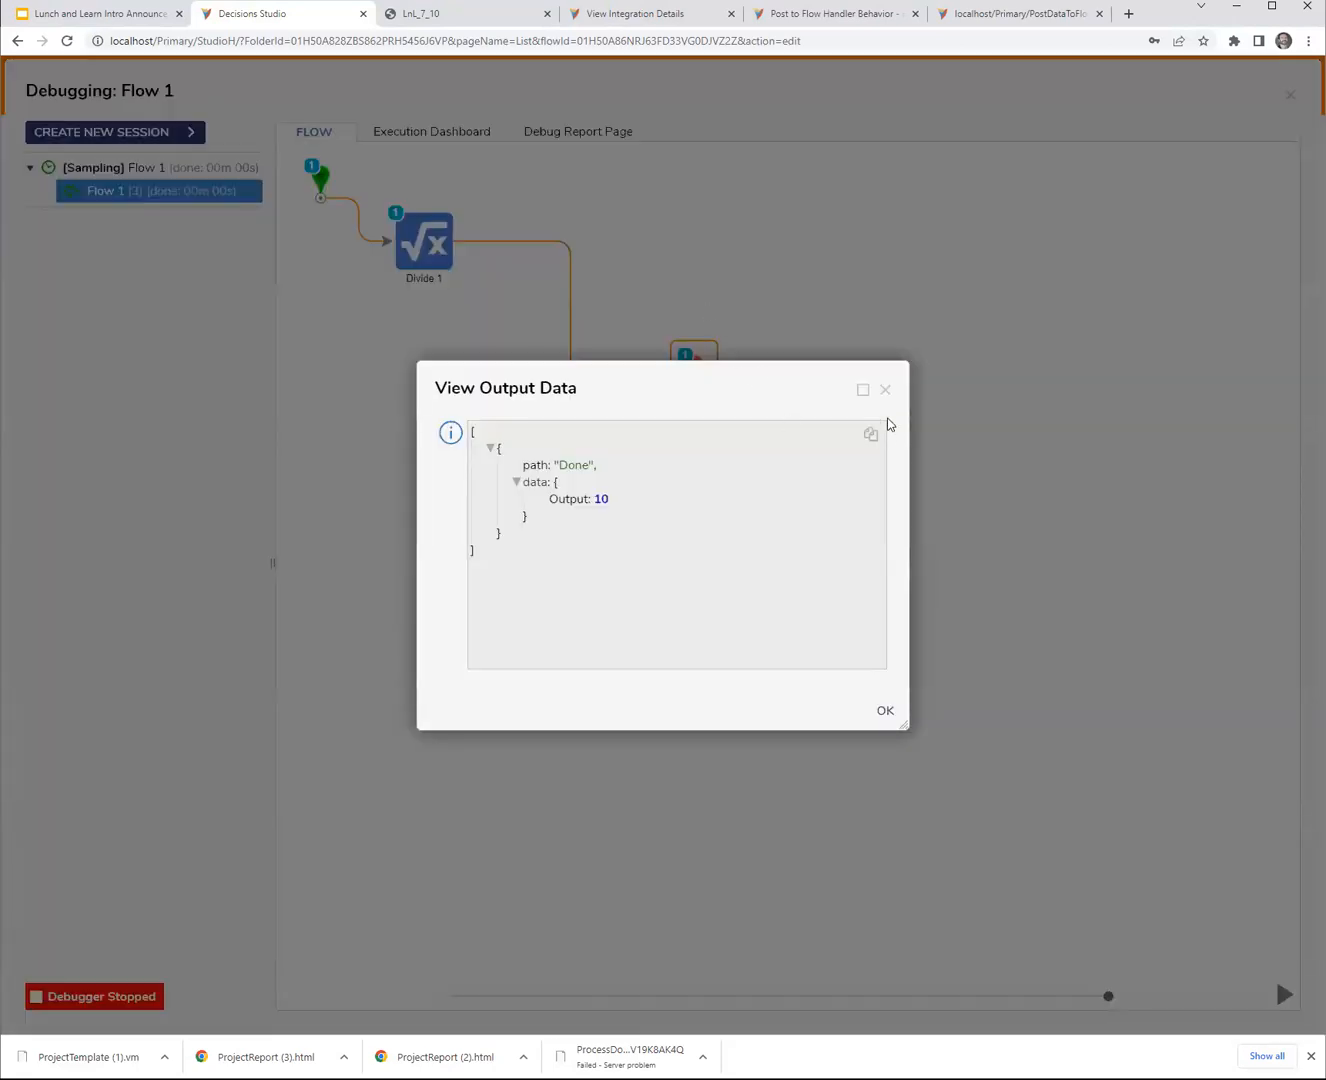
click(885, 390)
- View the combined input and output data of the Divide 1 step, and close the debugger
click(446, 257)
click(551, 277)
click(699, 283)
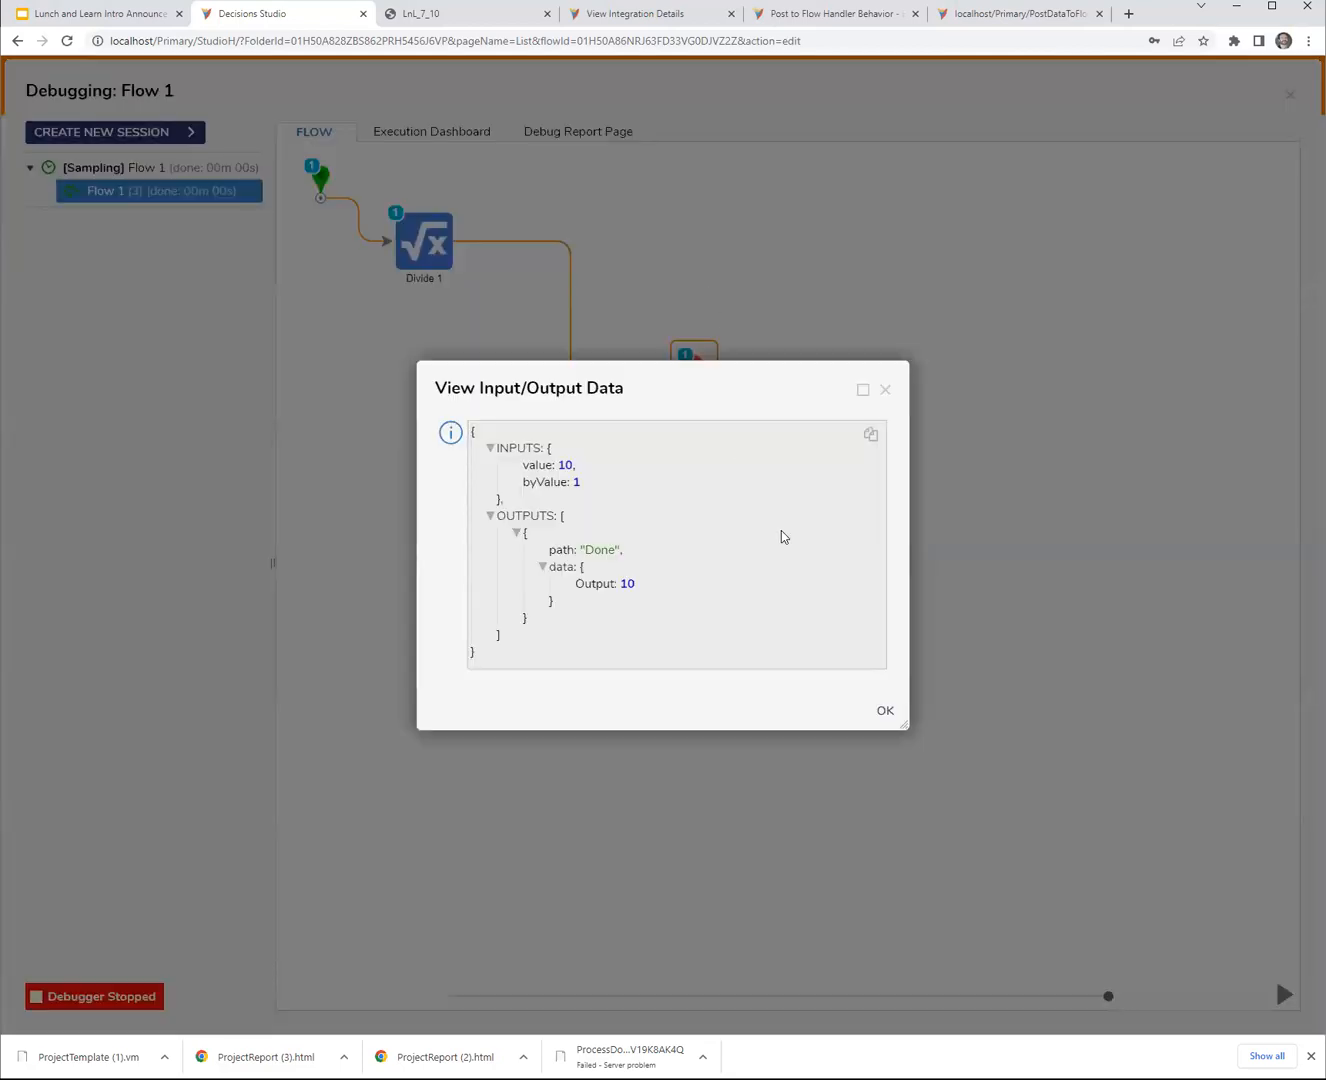
click(885, 390)
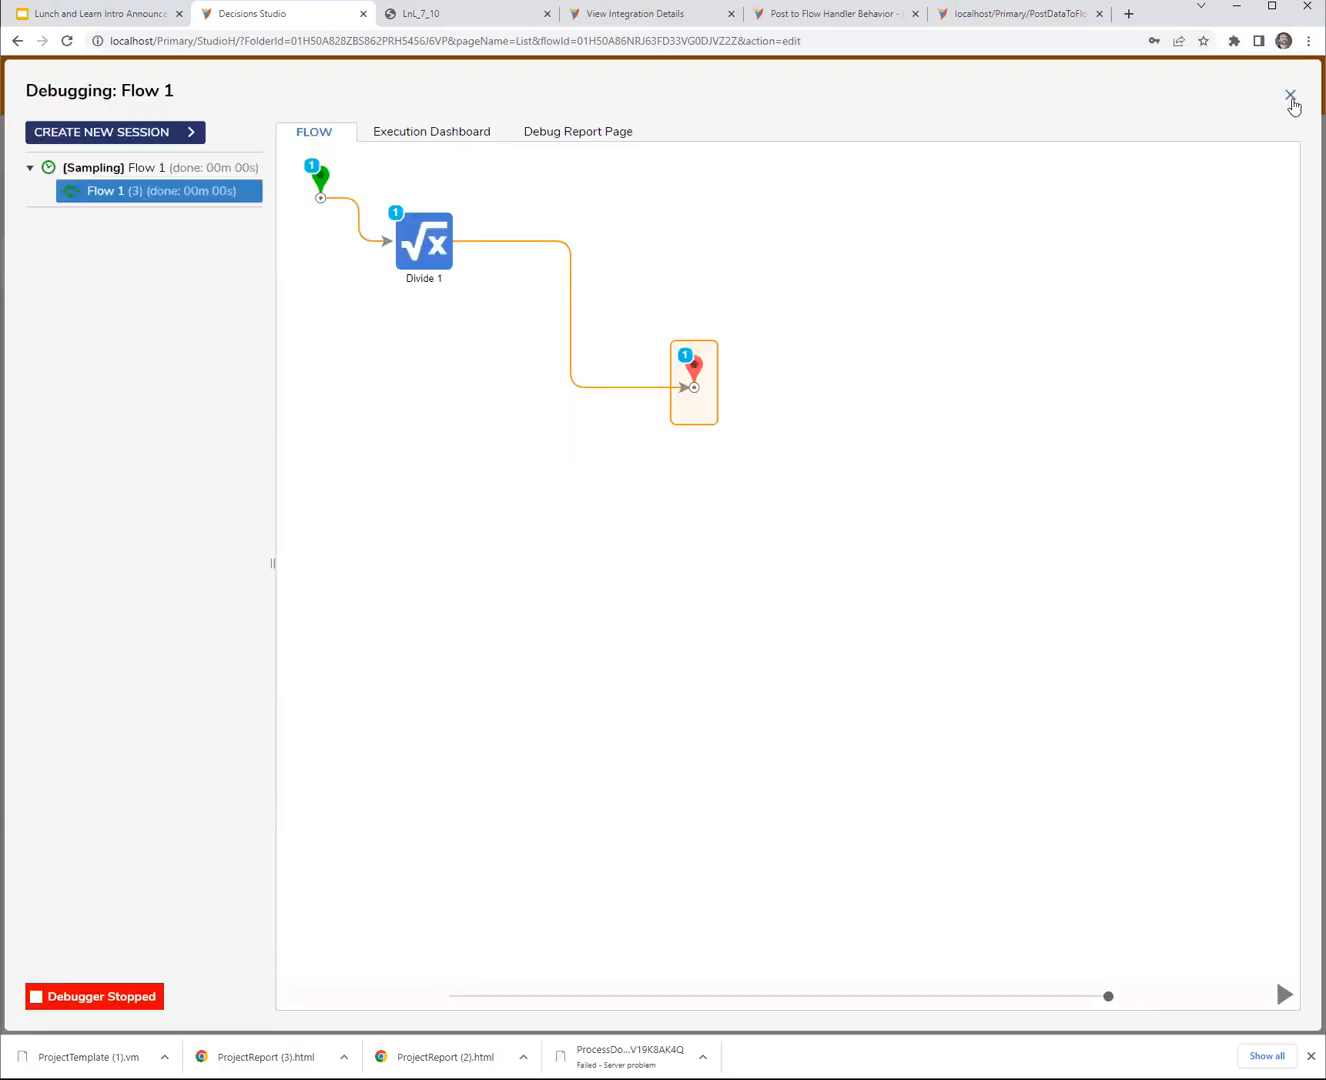
click(1290, 96)
- Reopen the debugger, set Divisor to 2 in the Test1 unit test and save the test
click(438, 253)
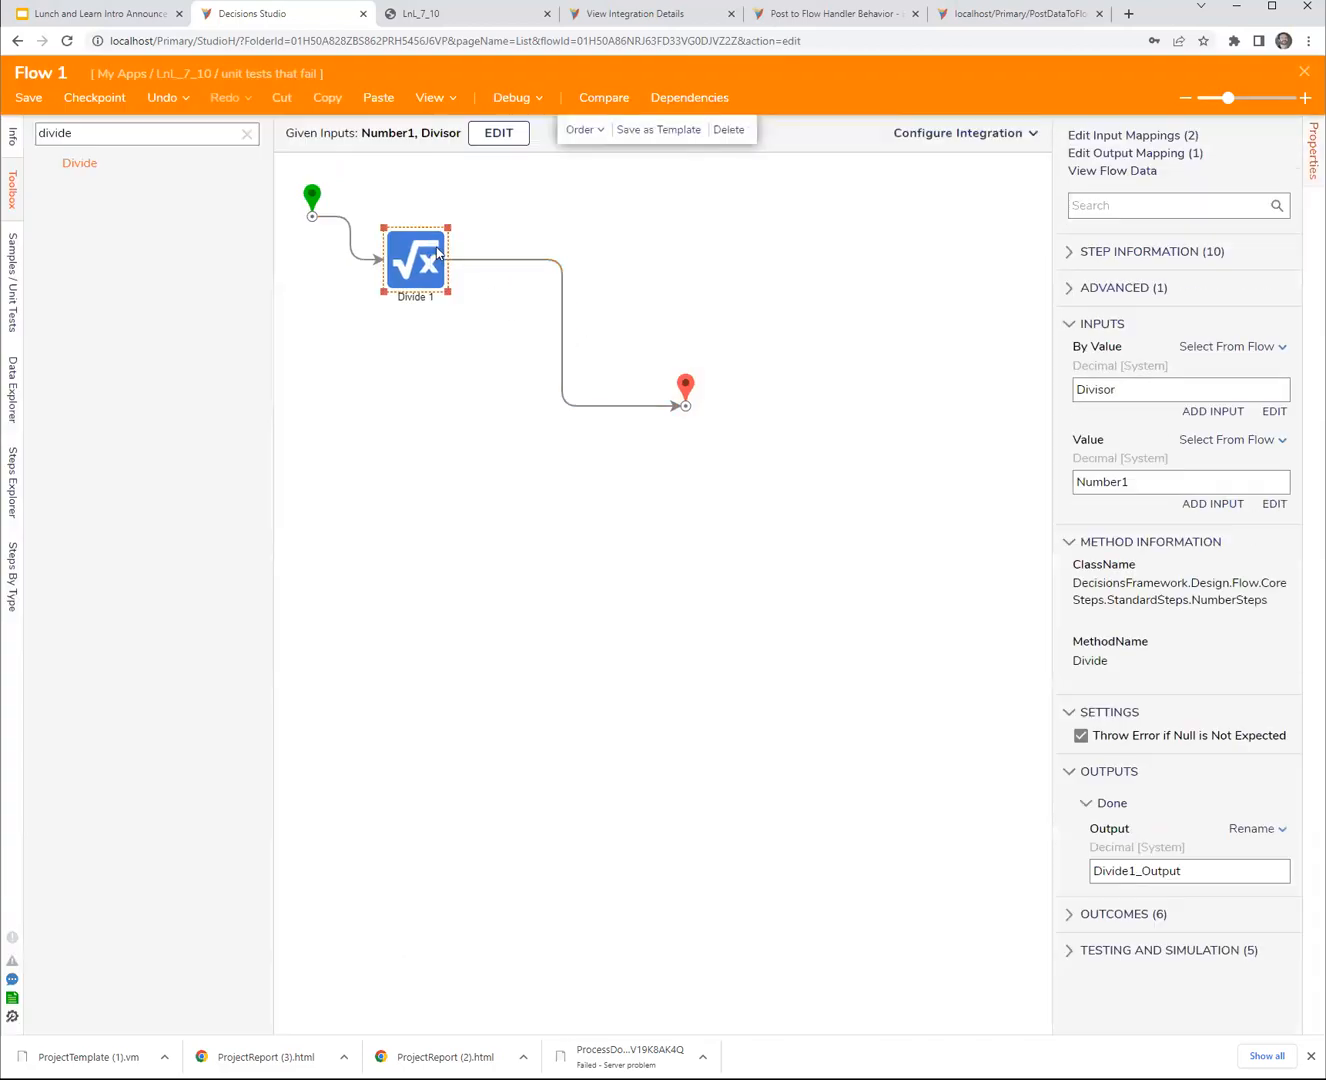
click(501, 135)
click(128, 292)
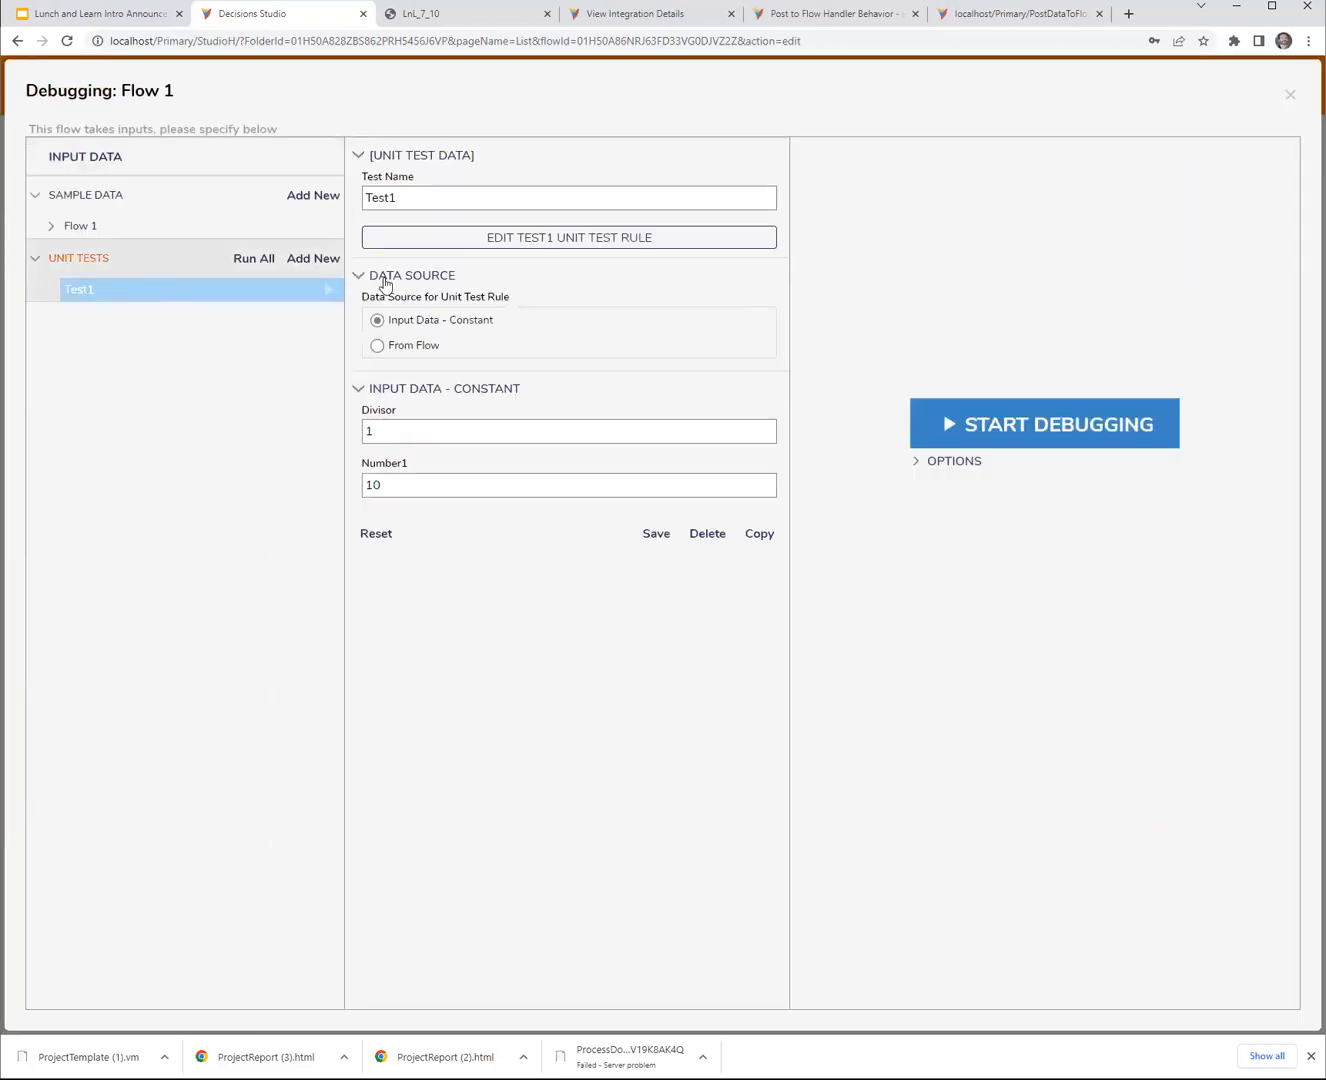
click(413, 437)
key(BackSpace)
text(2)
click(654, 533)
- Run Test1 with the changed divisor and view the Divide 1 step's output data
click(329, 290)
click(435, 240)
mouse_move(589, 276)
click(707, 308)
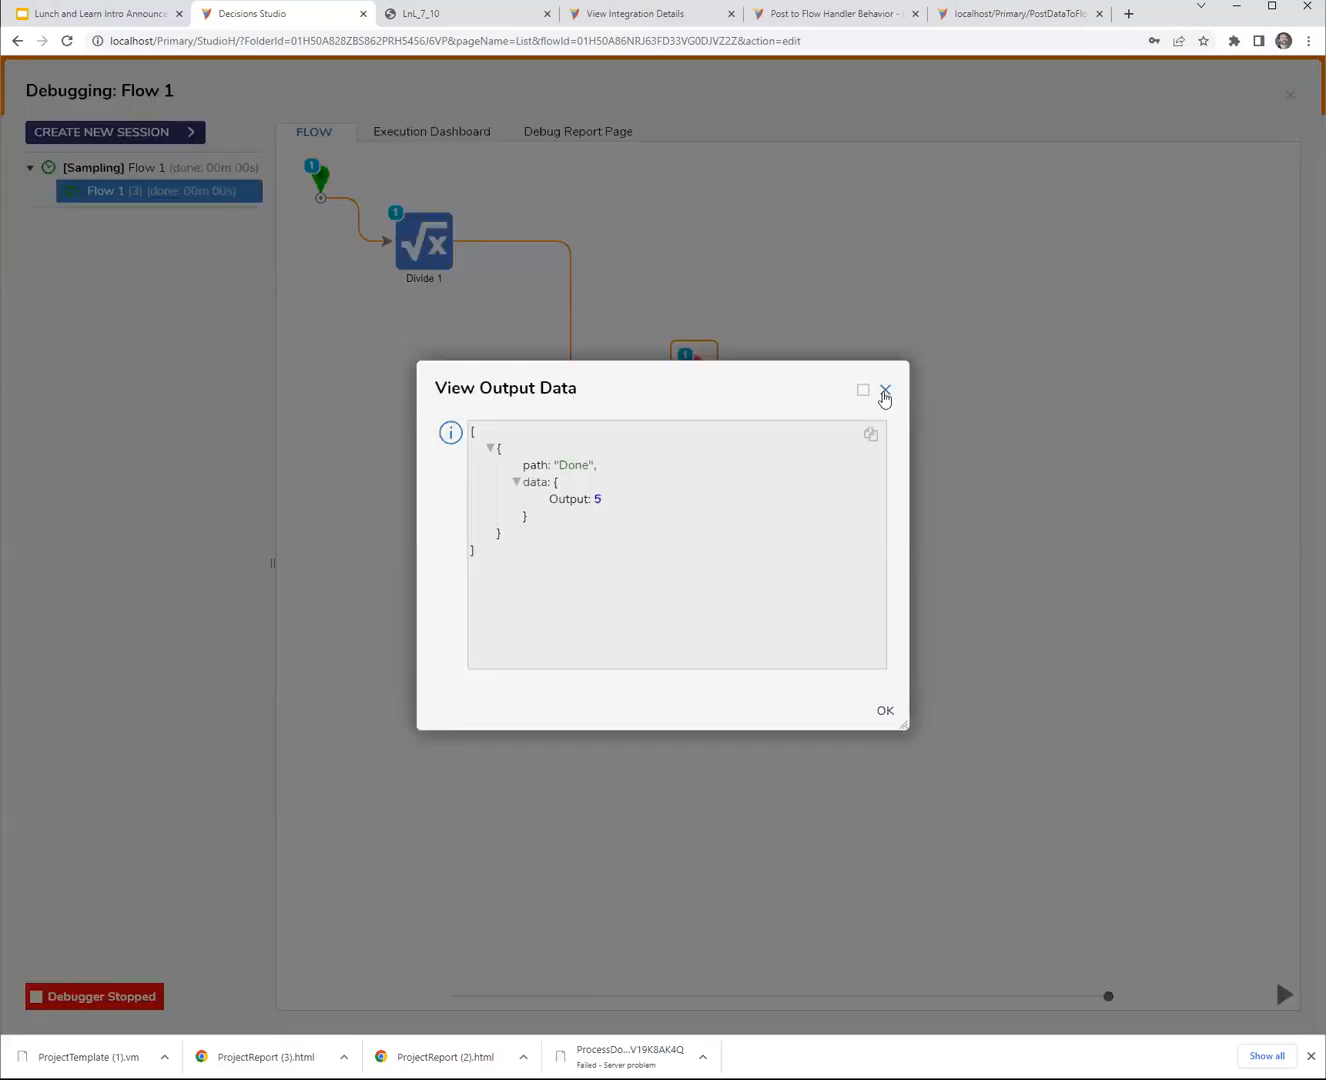
click(884, 389)
- View the End step's combined input and output data for its execution, and close the debugger
click(693, 386)
mouse_move(780, 398)
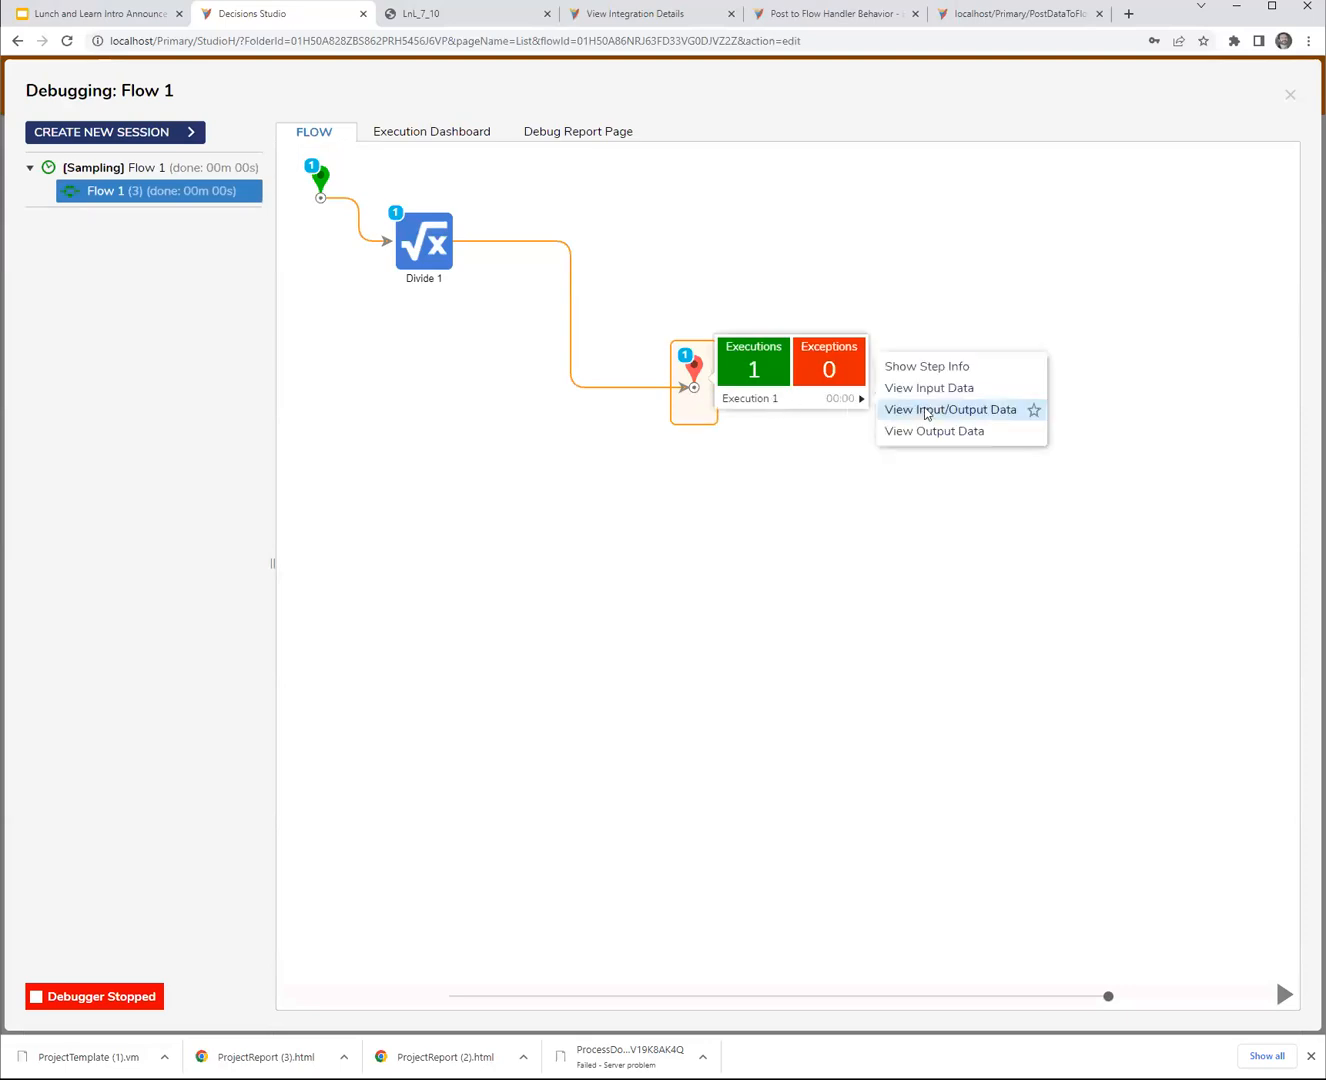
click(927, 413)
click(888, 390)
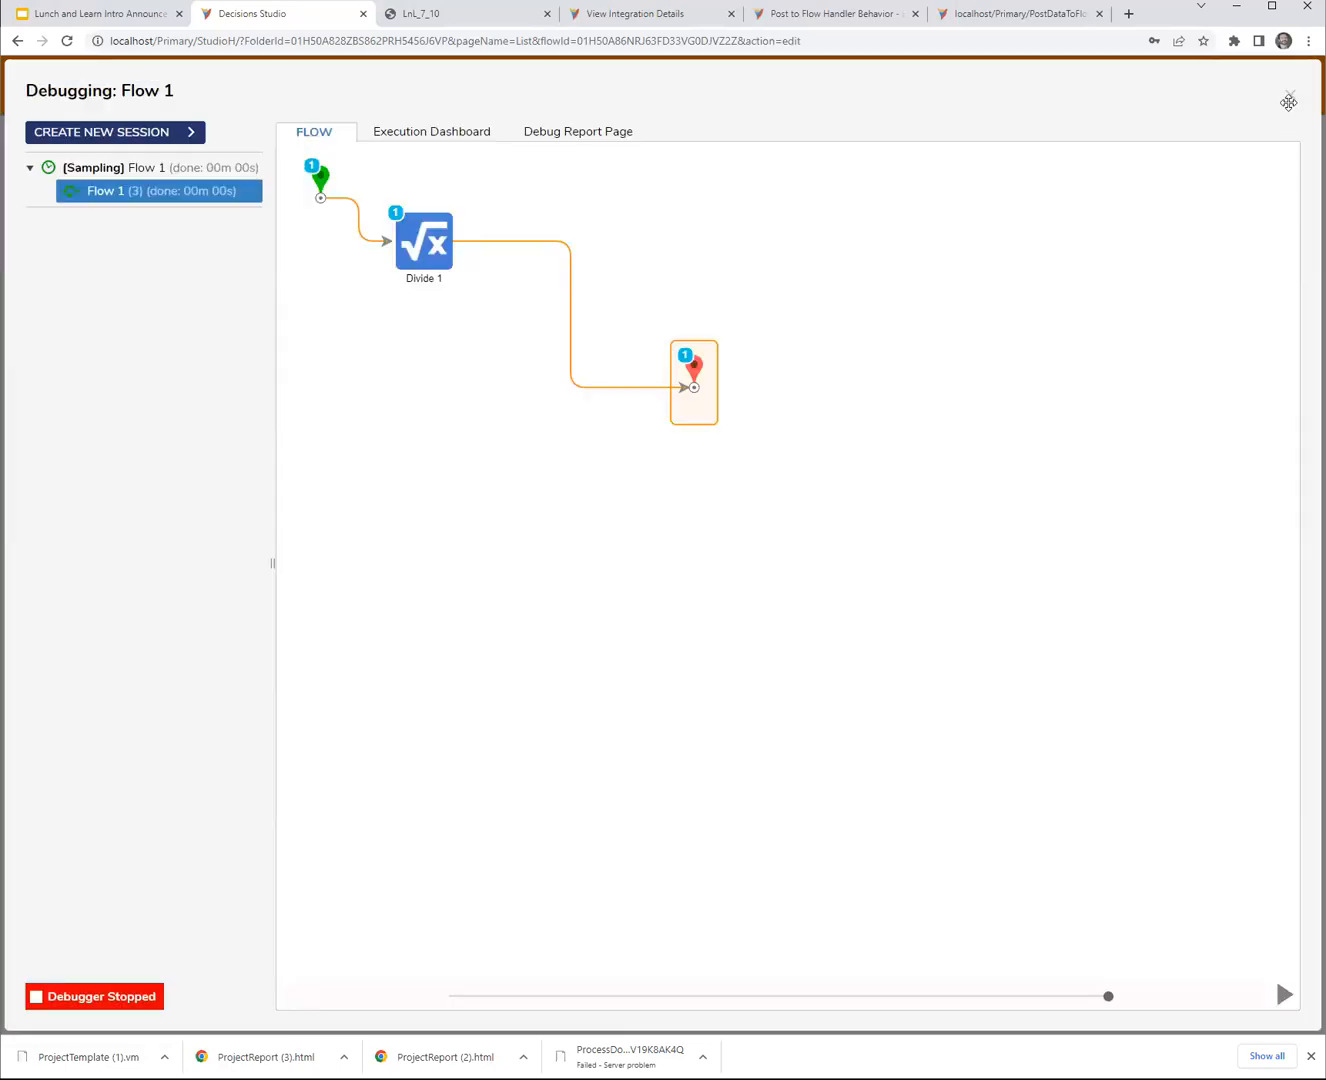
click(1289, 98)
- Open Test1's unit test rule from the debugger and choose Divide1_Output as the data element of its condition
click(533, 106)
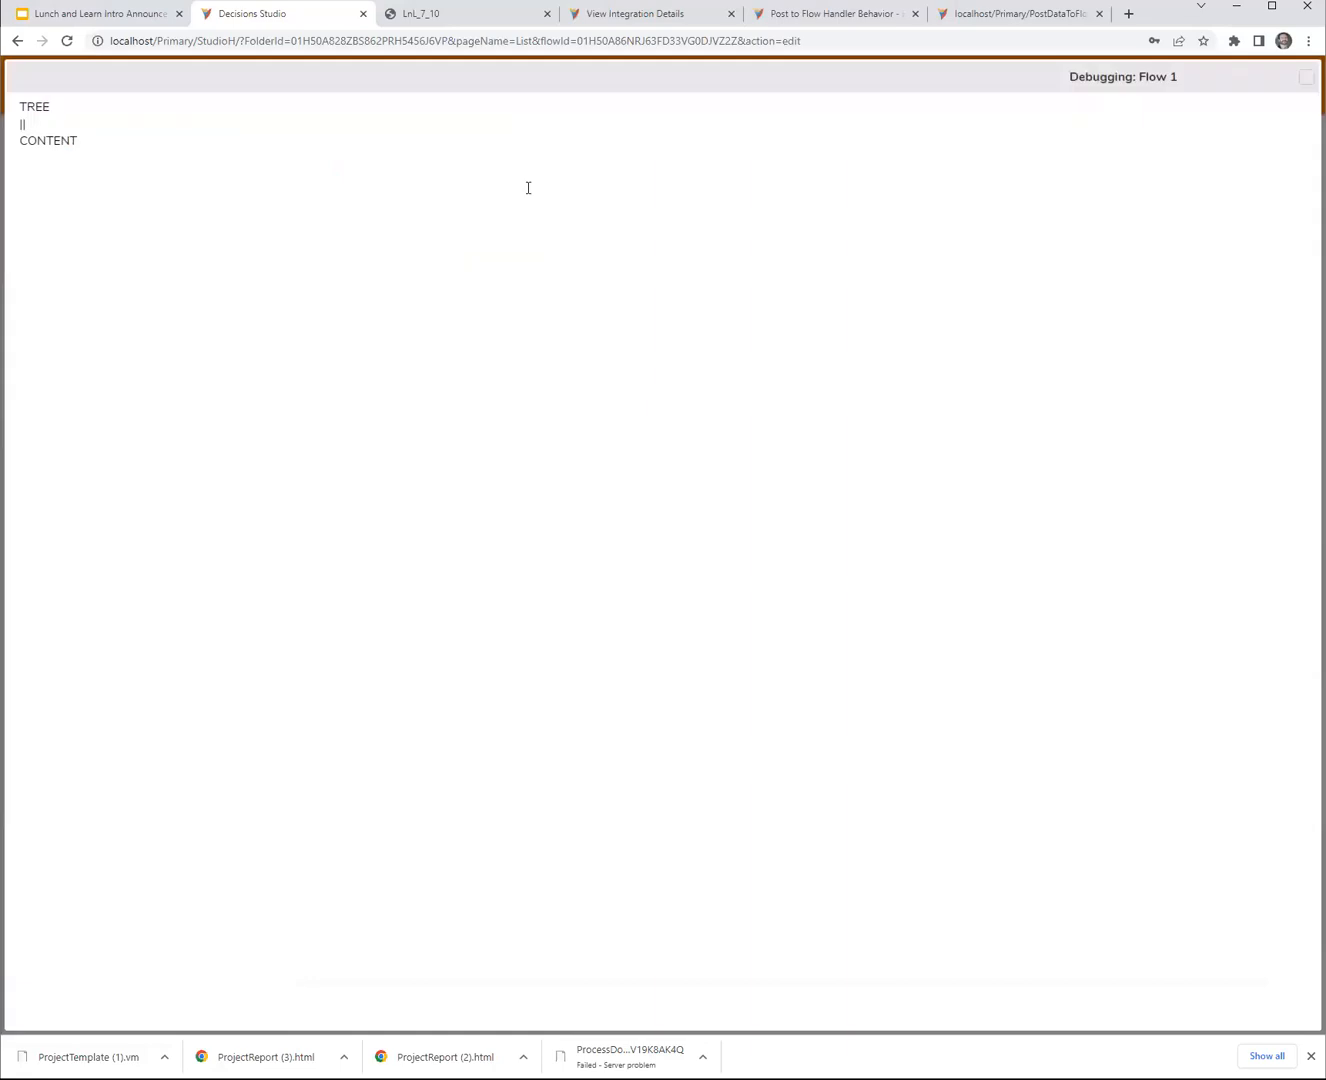
click(203, 296)
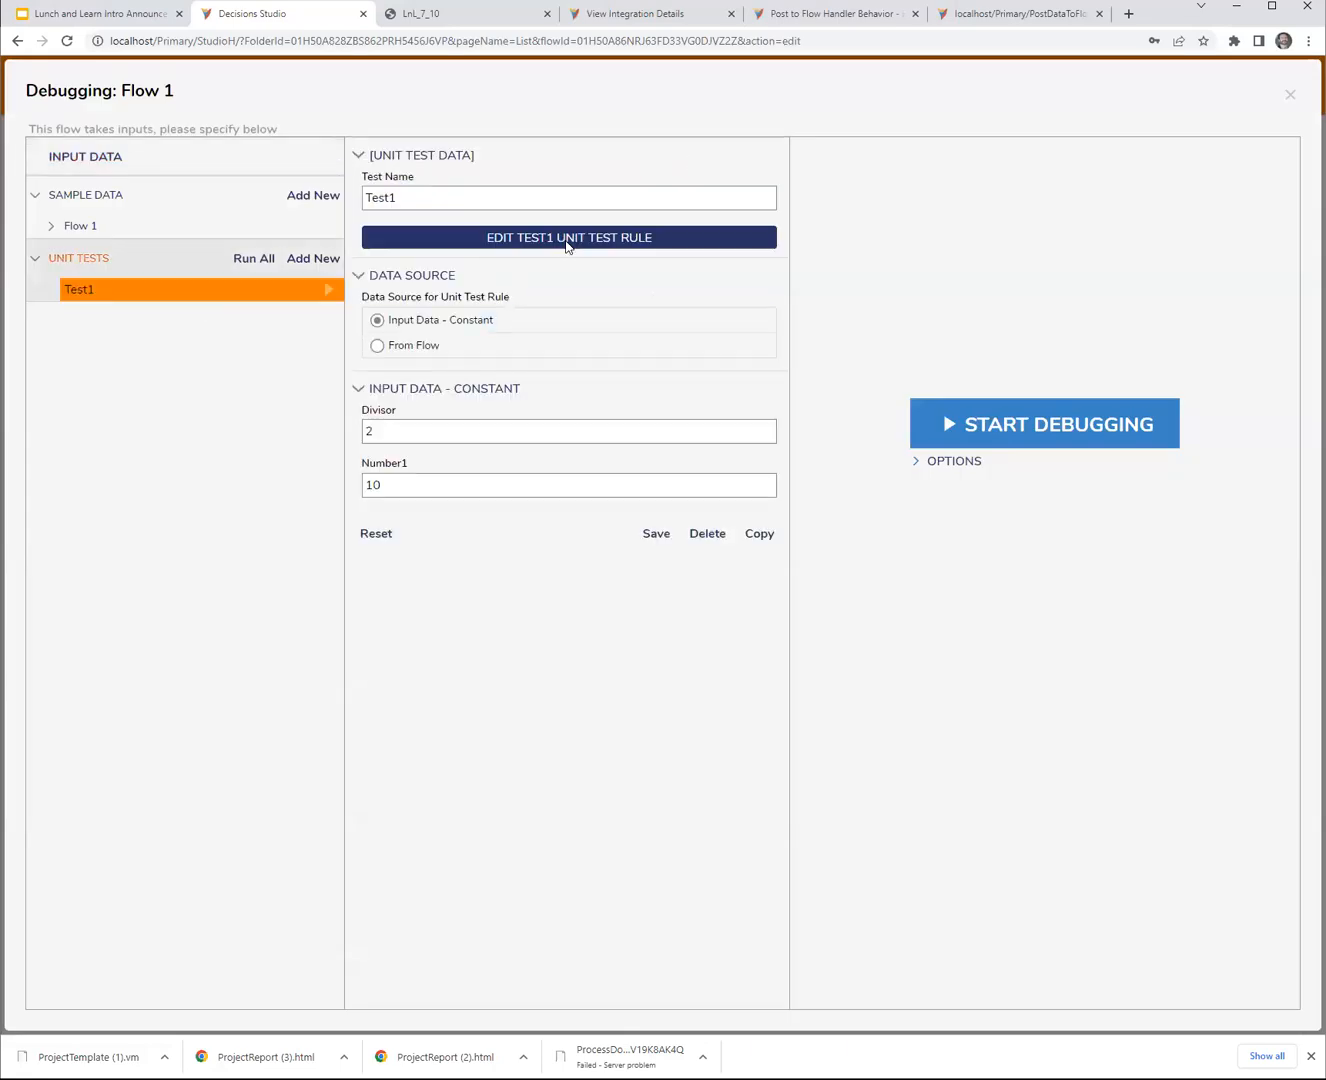
click(569, 240)
click(216, 244)
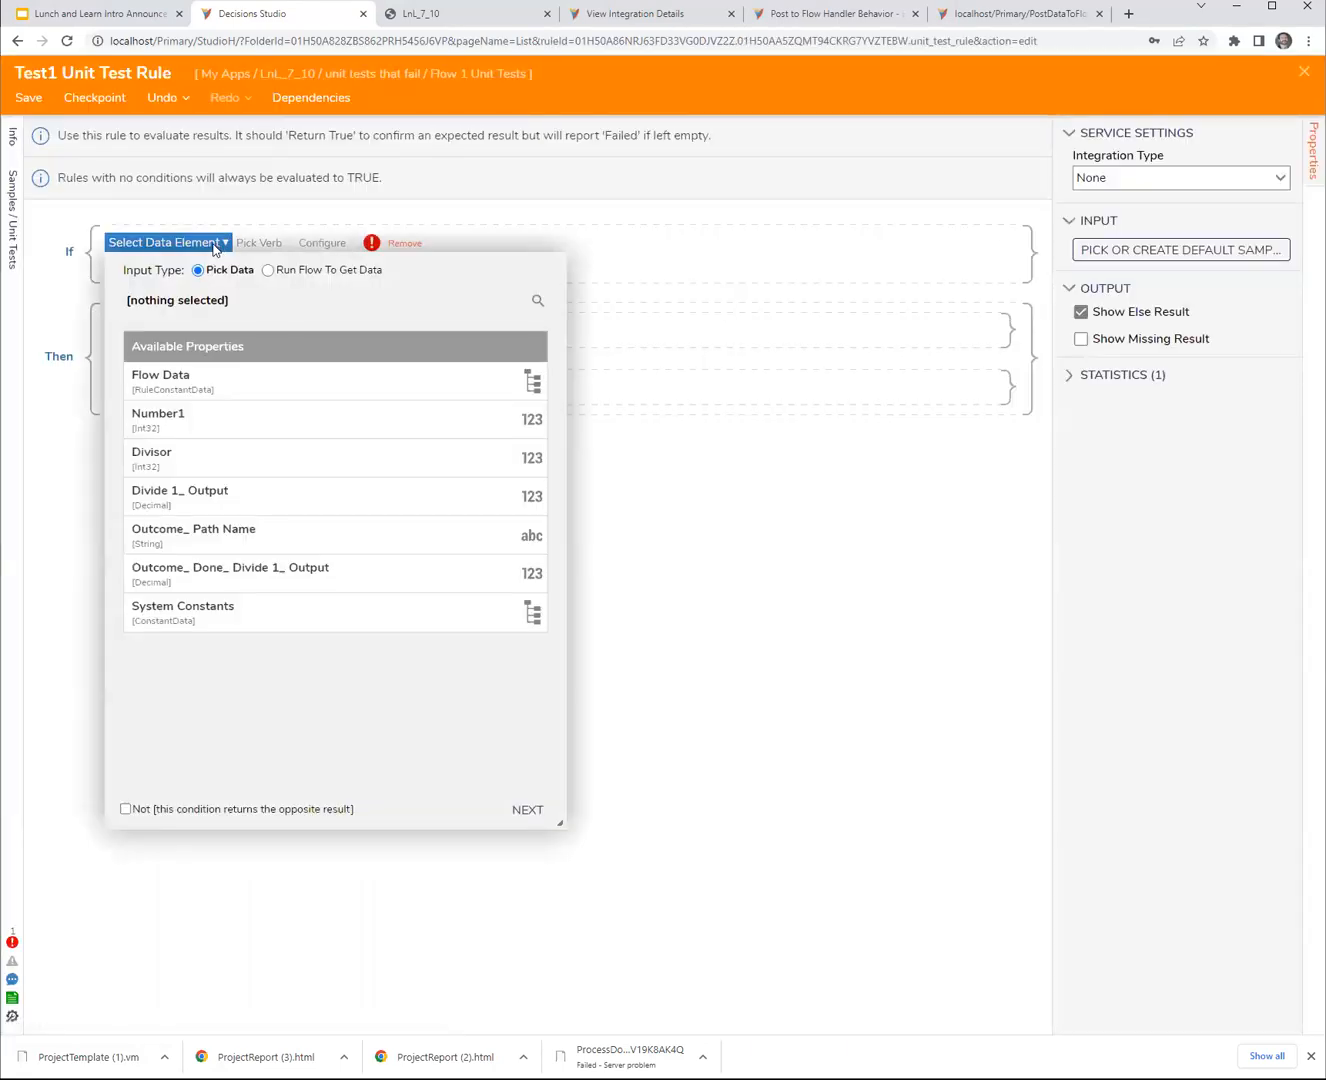
click(231, 502)
click(527, 809)
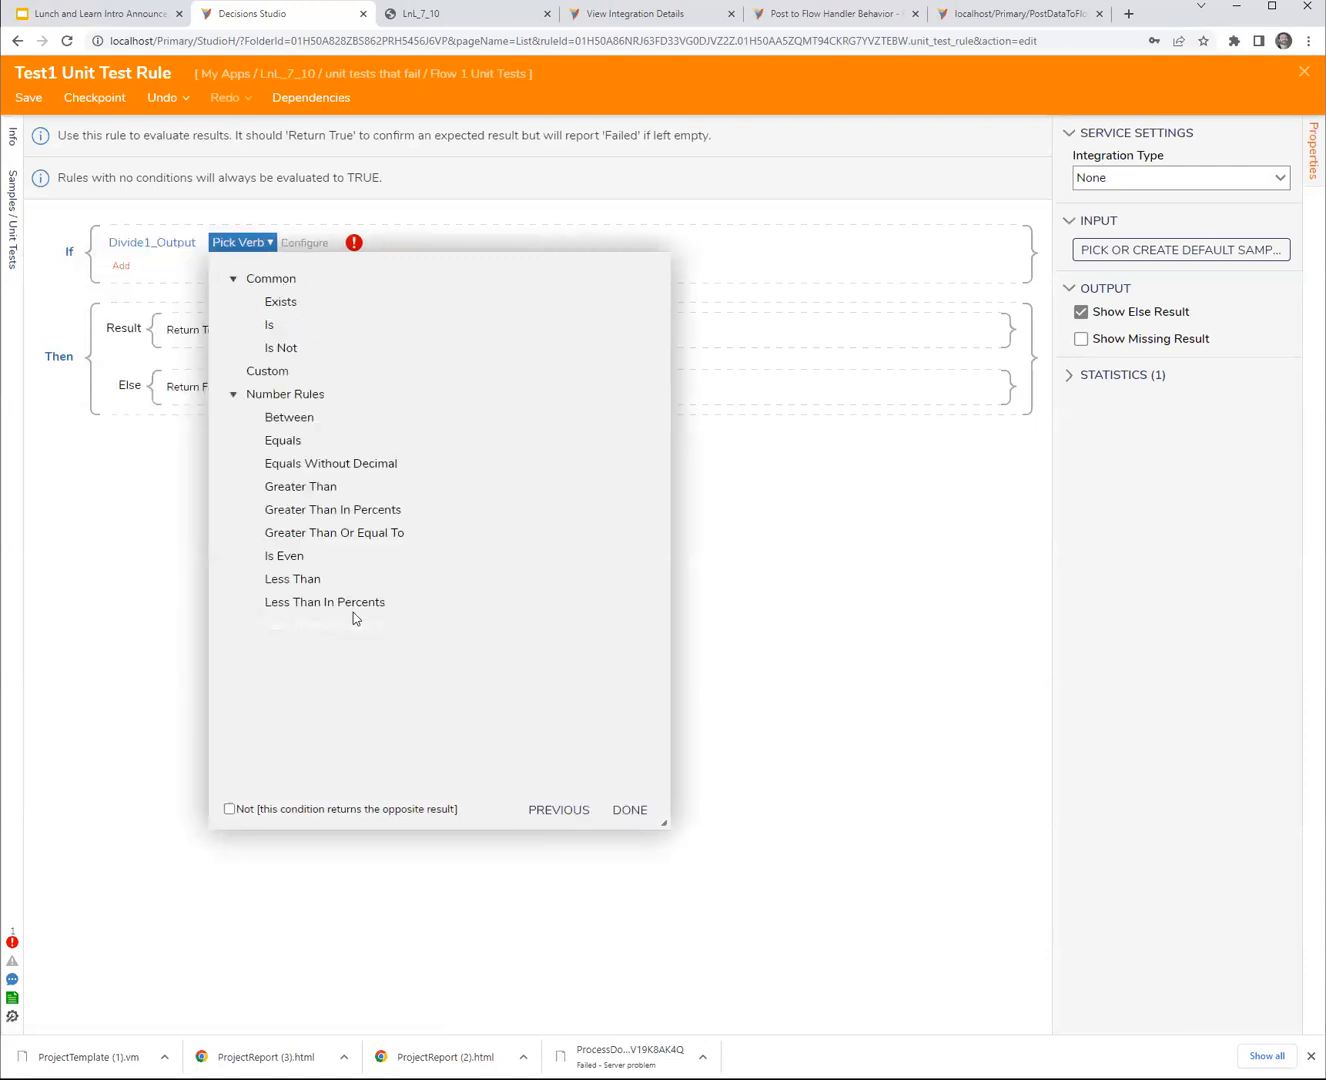
- Complete the rule condition as Equals with the constant 5, and close the rule saving its changes
click(298, 440)
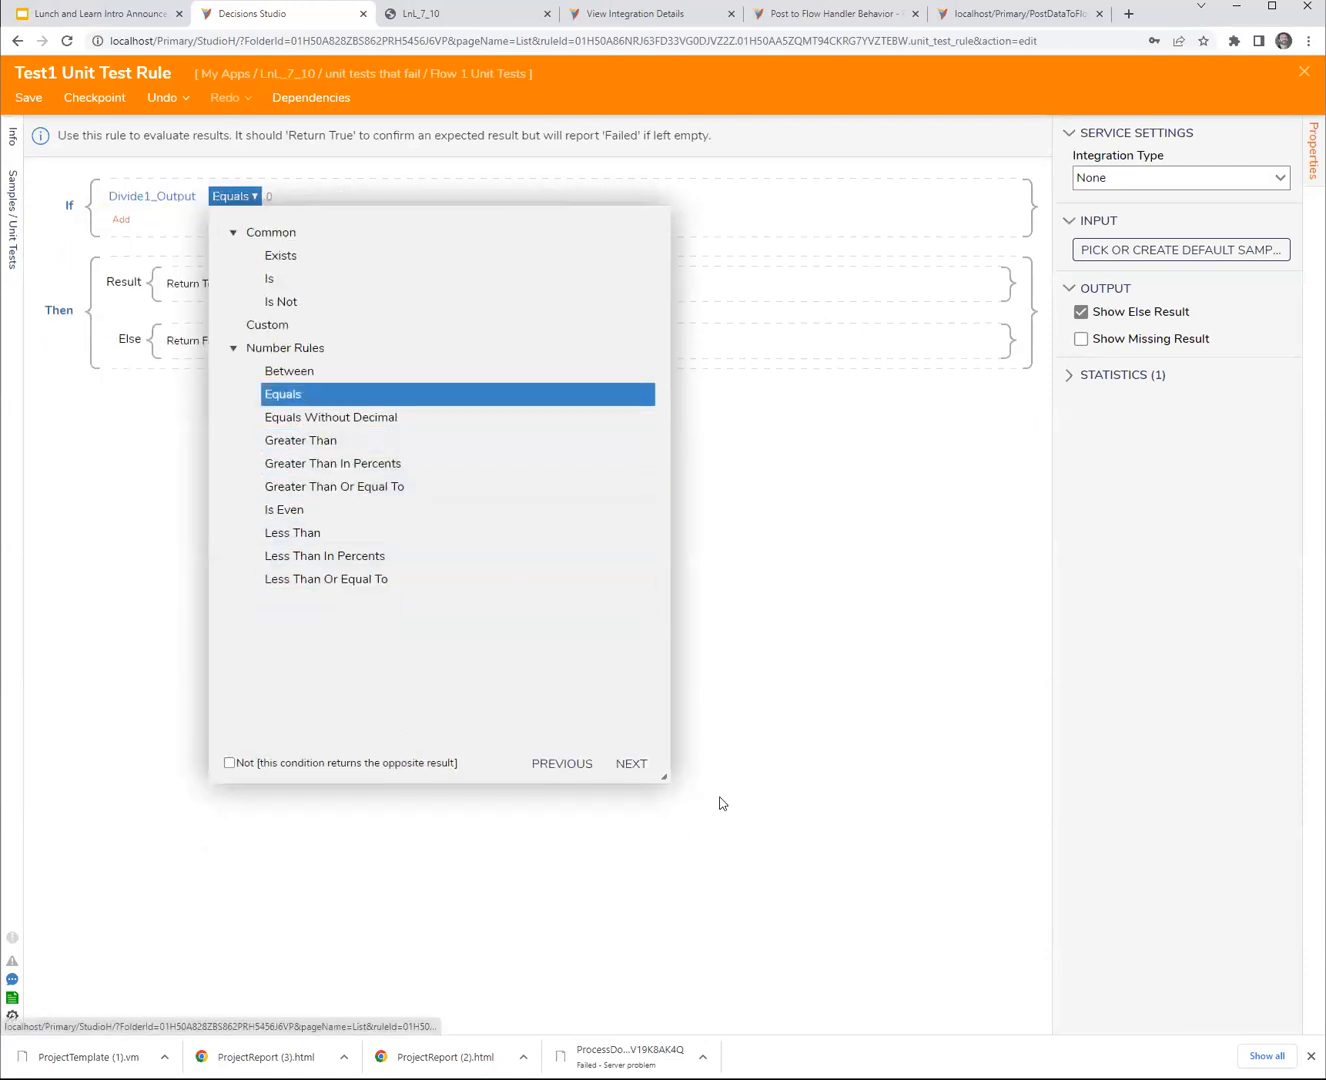
click(663, 778)
click(405, 418)
text(5)
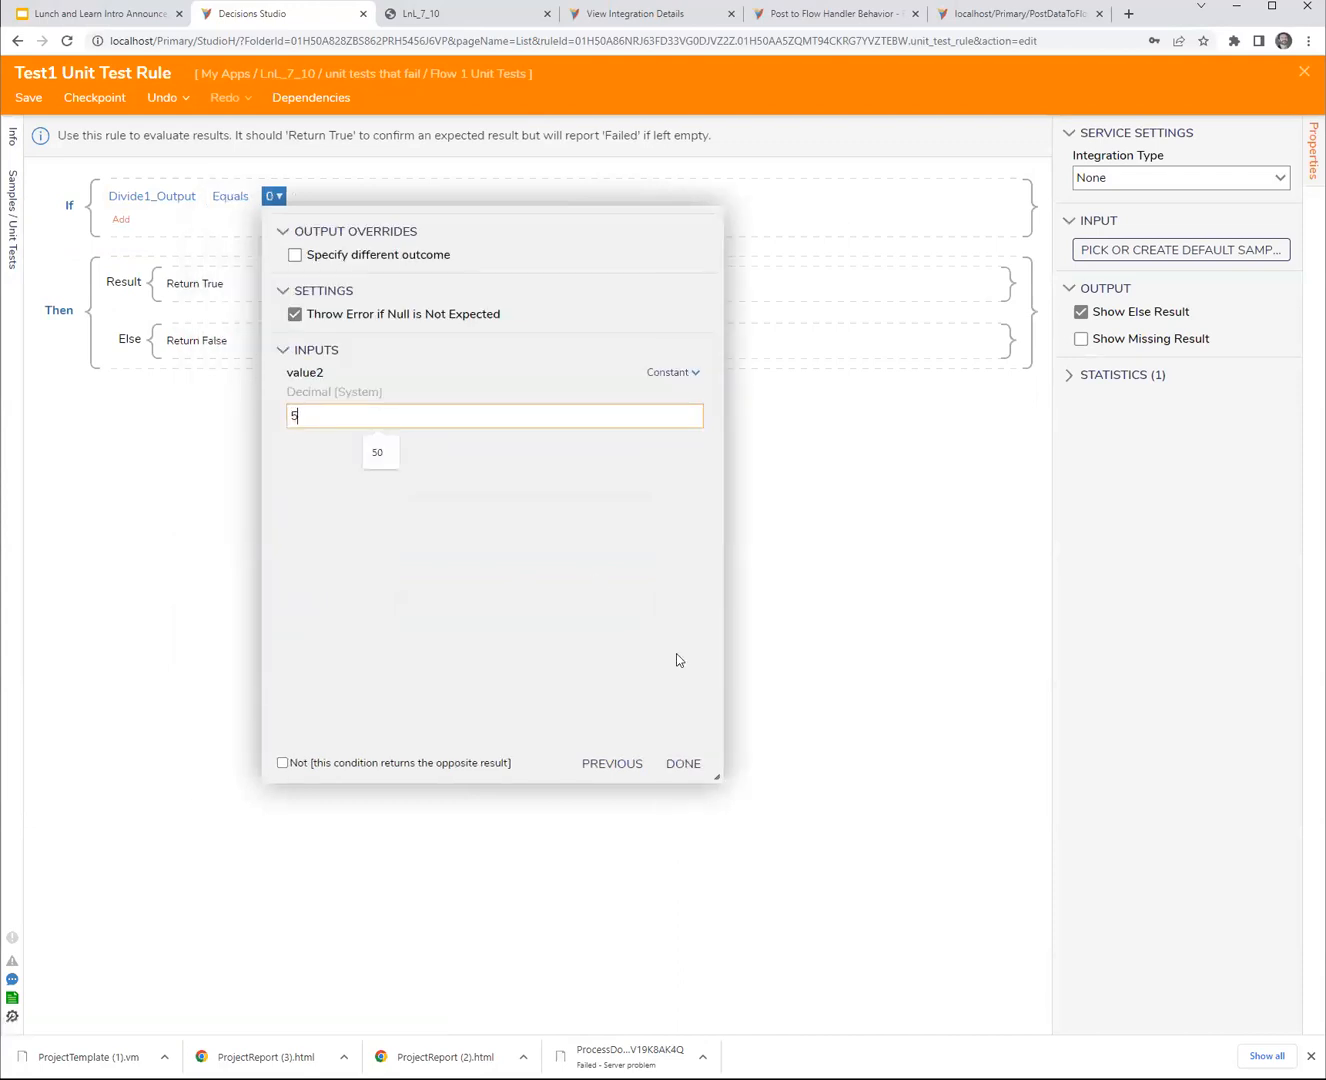
click(683, 764)
click(679, 763)
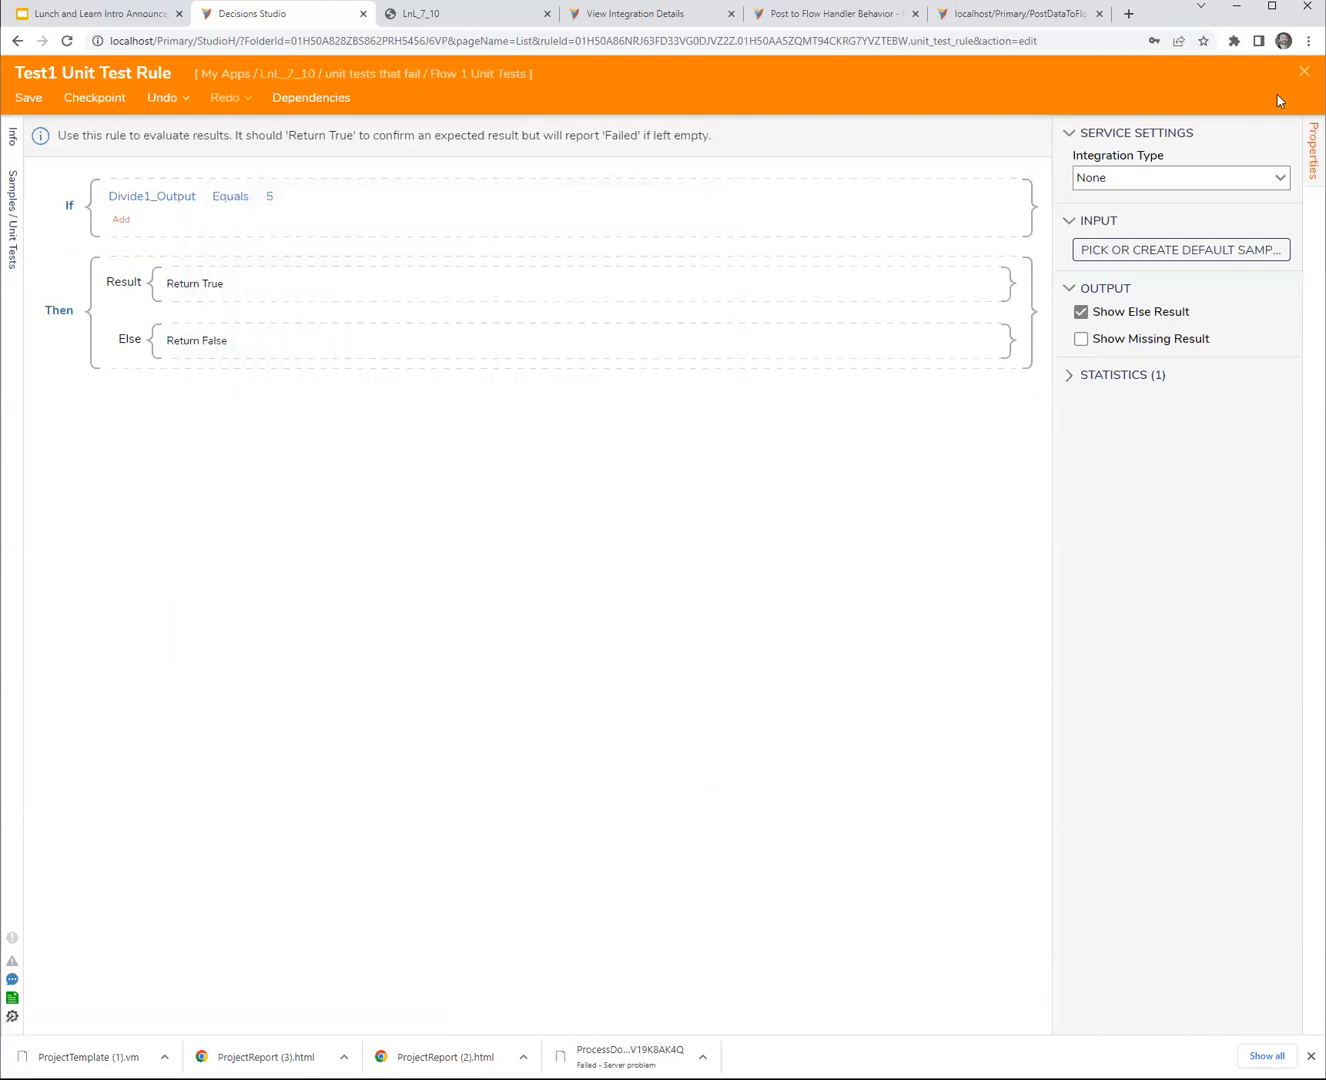
click(1304, 72)
click(876, 636)
- Run the Test1 unit test, and run all of the flow's unit tests from a new debugging session
click(328, 289)
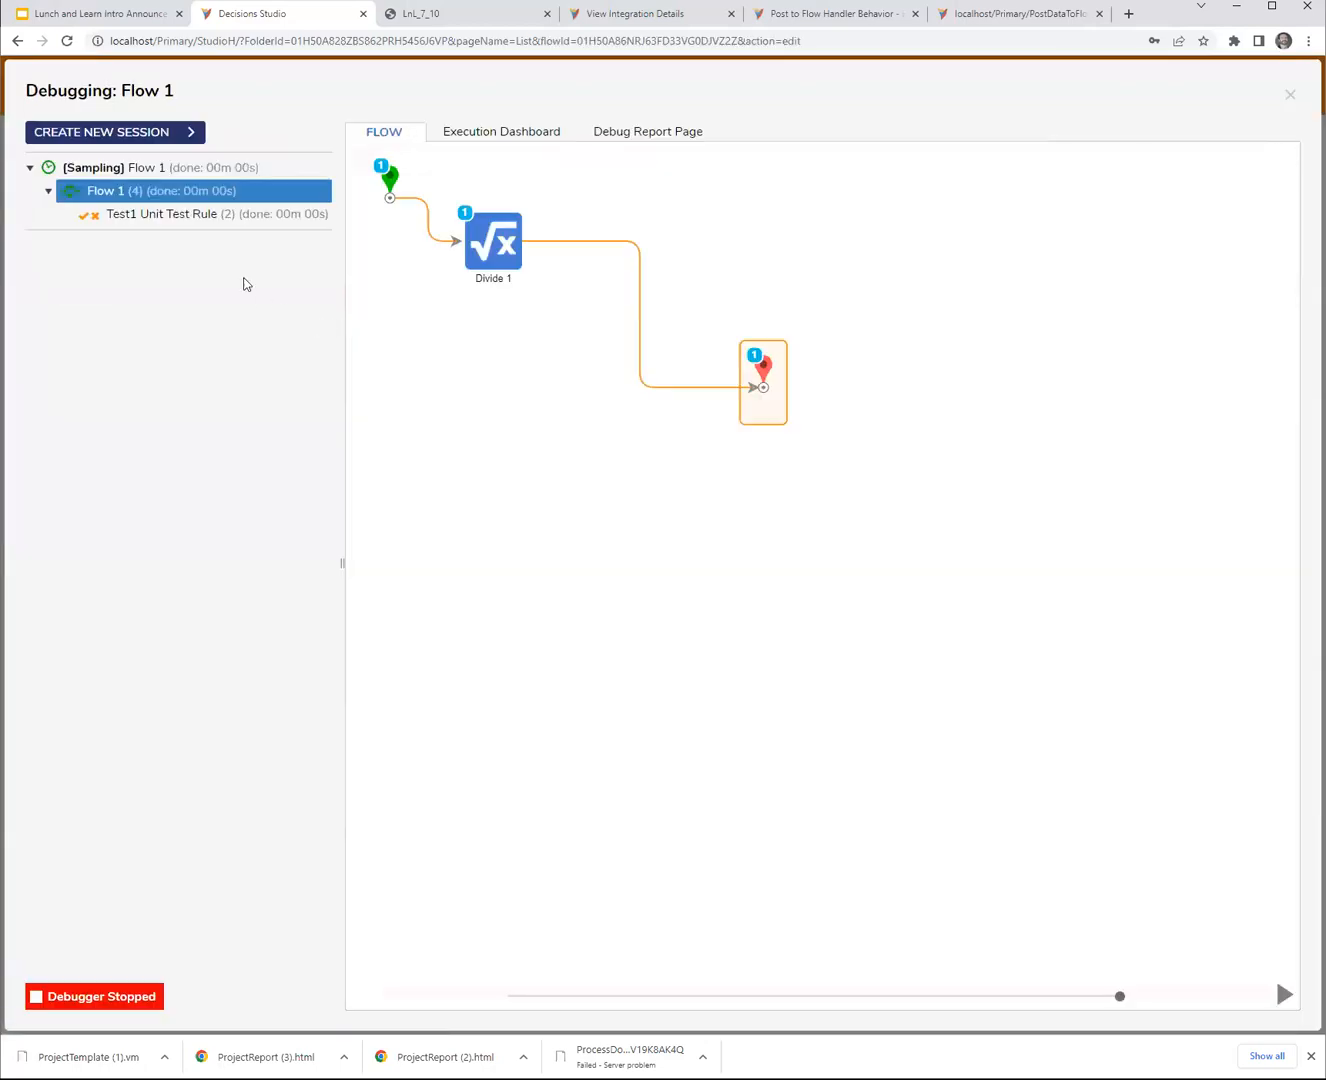
click(216, 224)
click(143, 170)
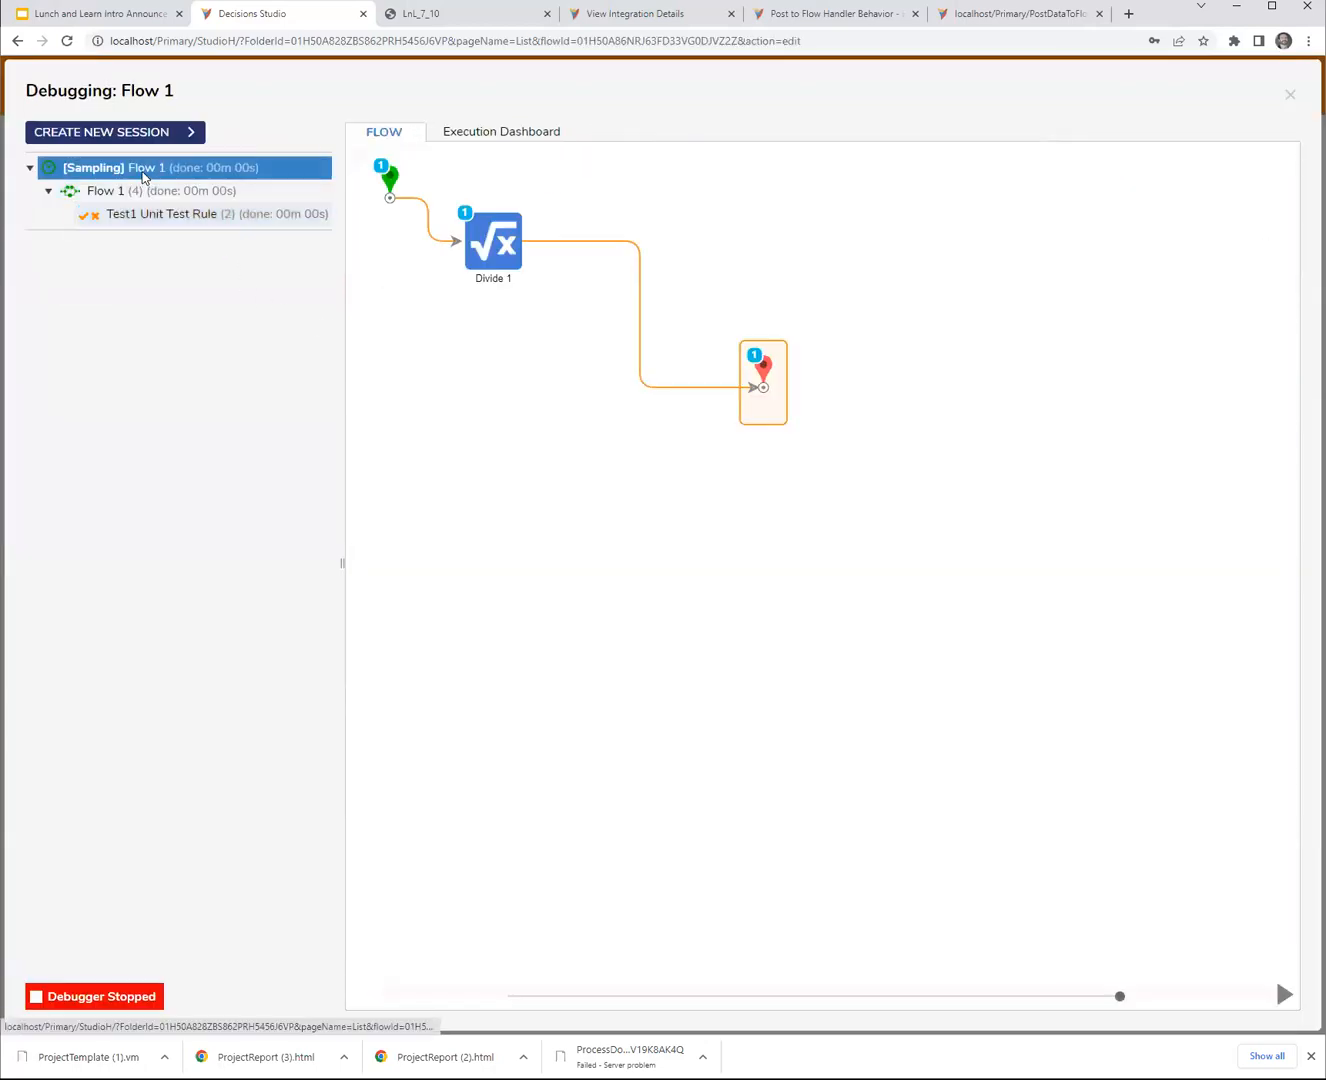
click(160, 135)
click(254, 258)
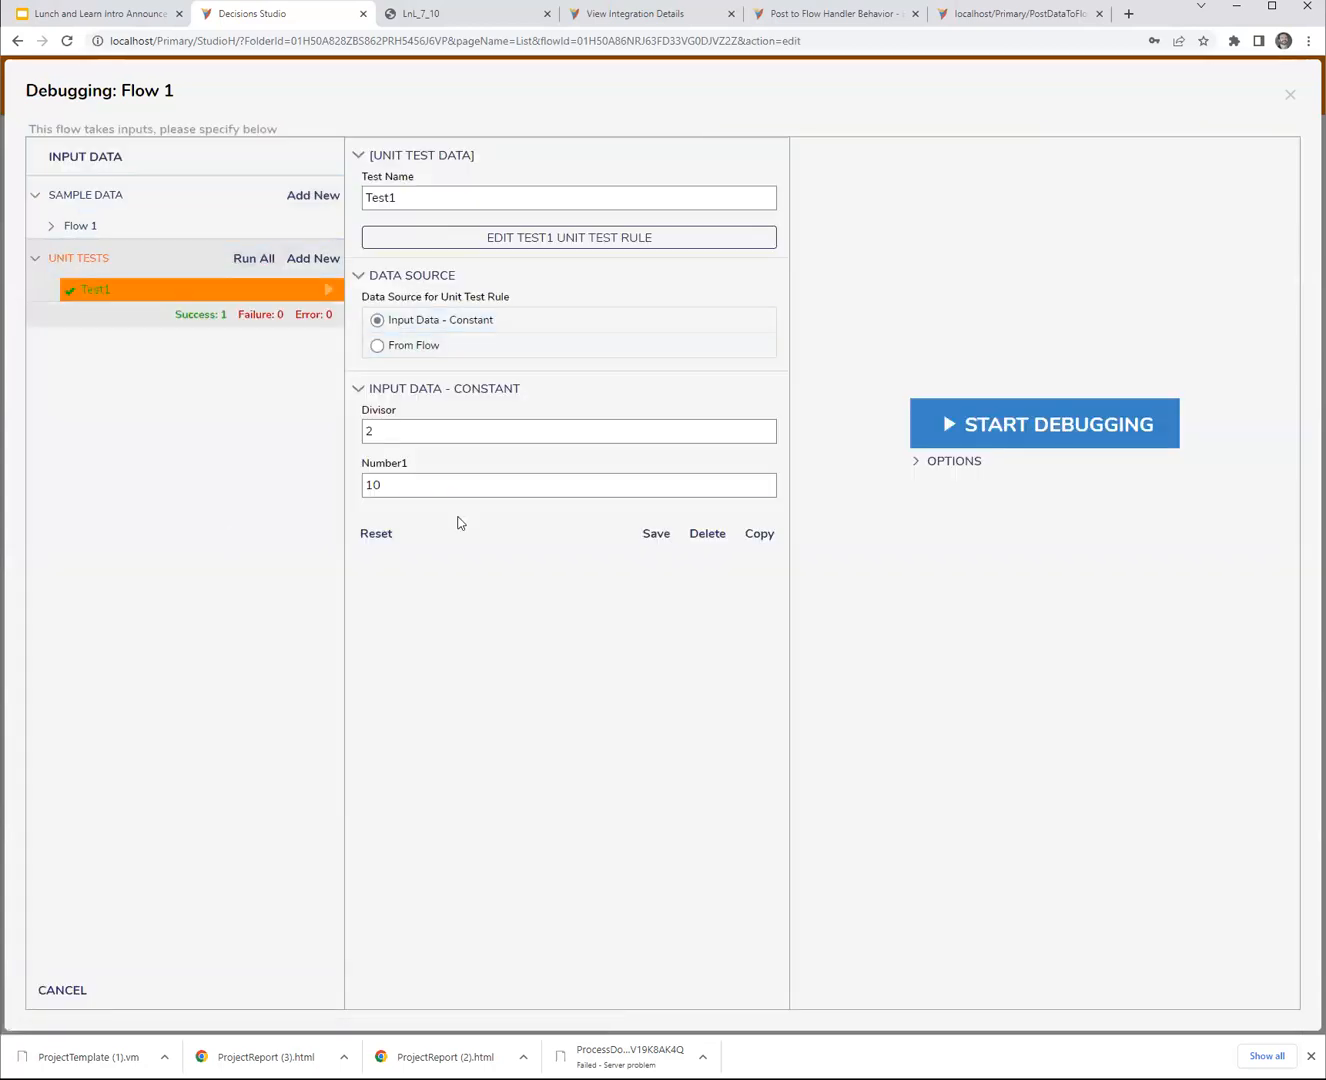
- Add a unit test named Test2 with Number1 set to 10 and Divisor left at 0, and save it
click(315, 260)
click(405, 200)
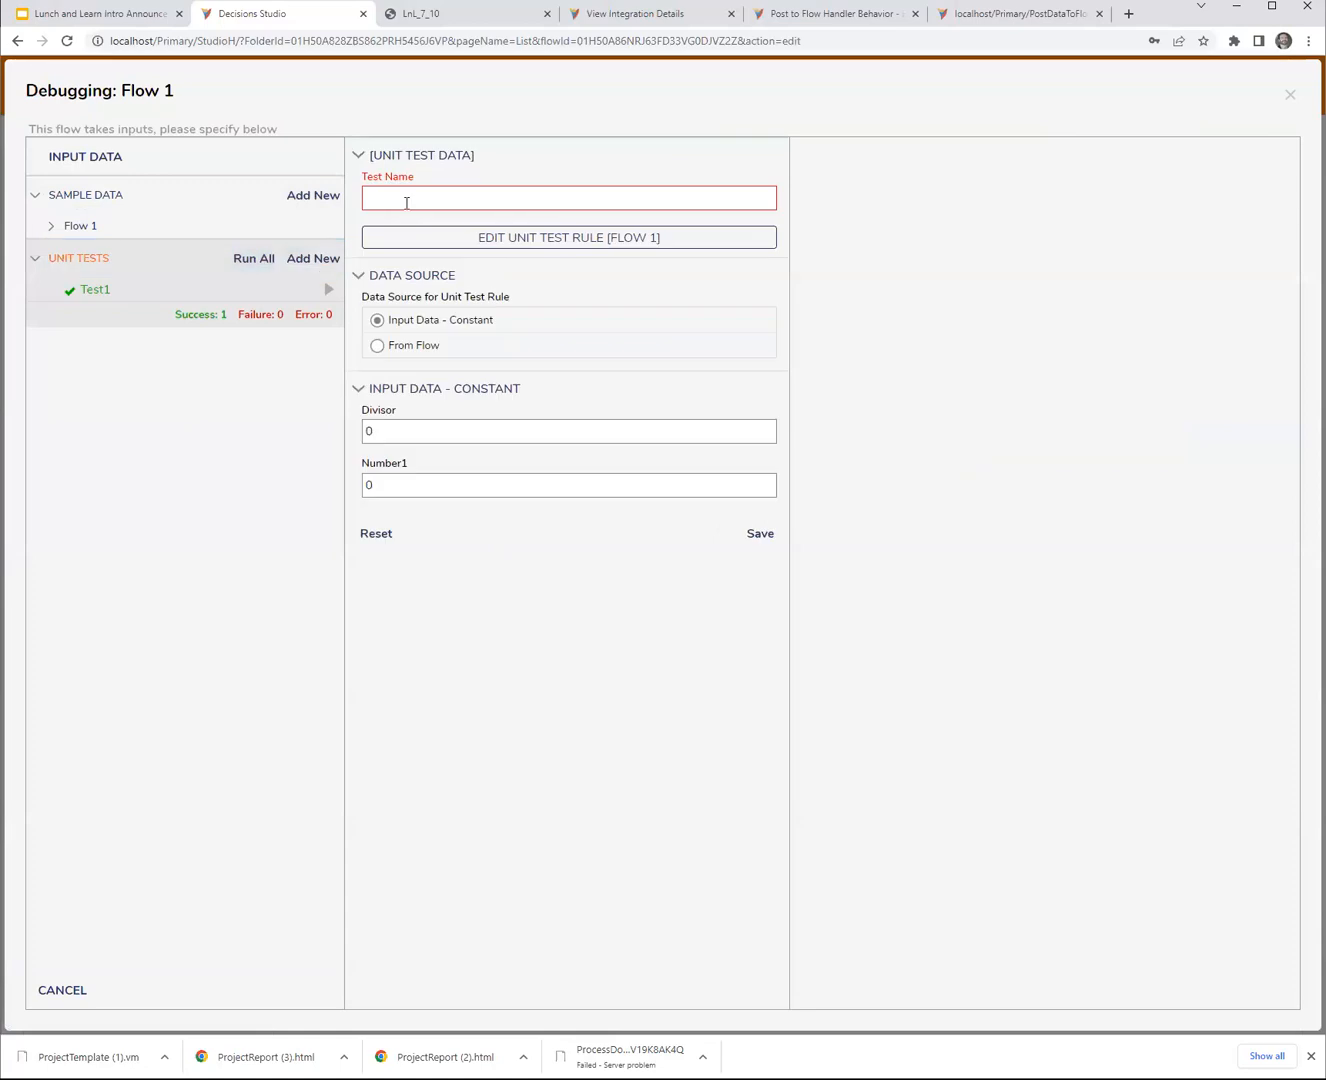
text(Test2)
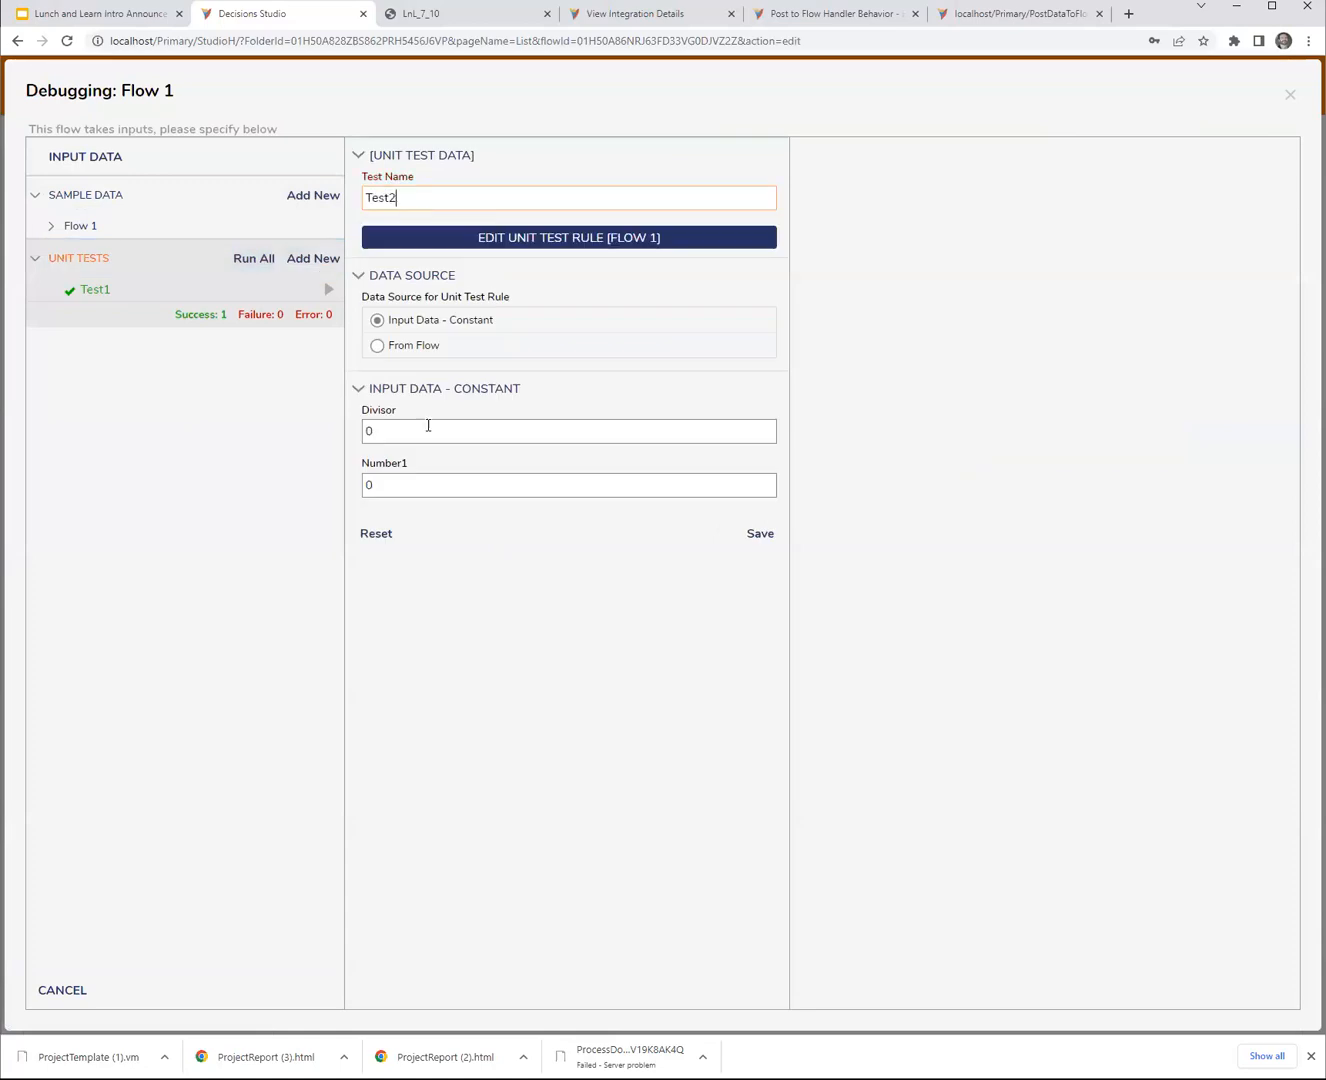
click(424, 486)
key(BackSpace)
text(10)
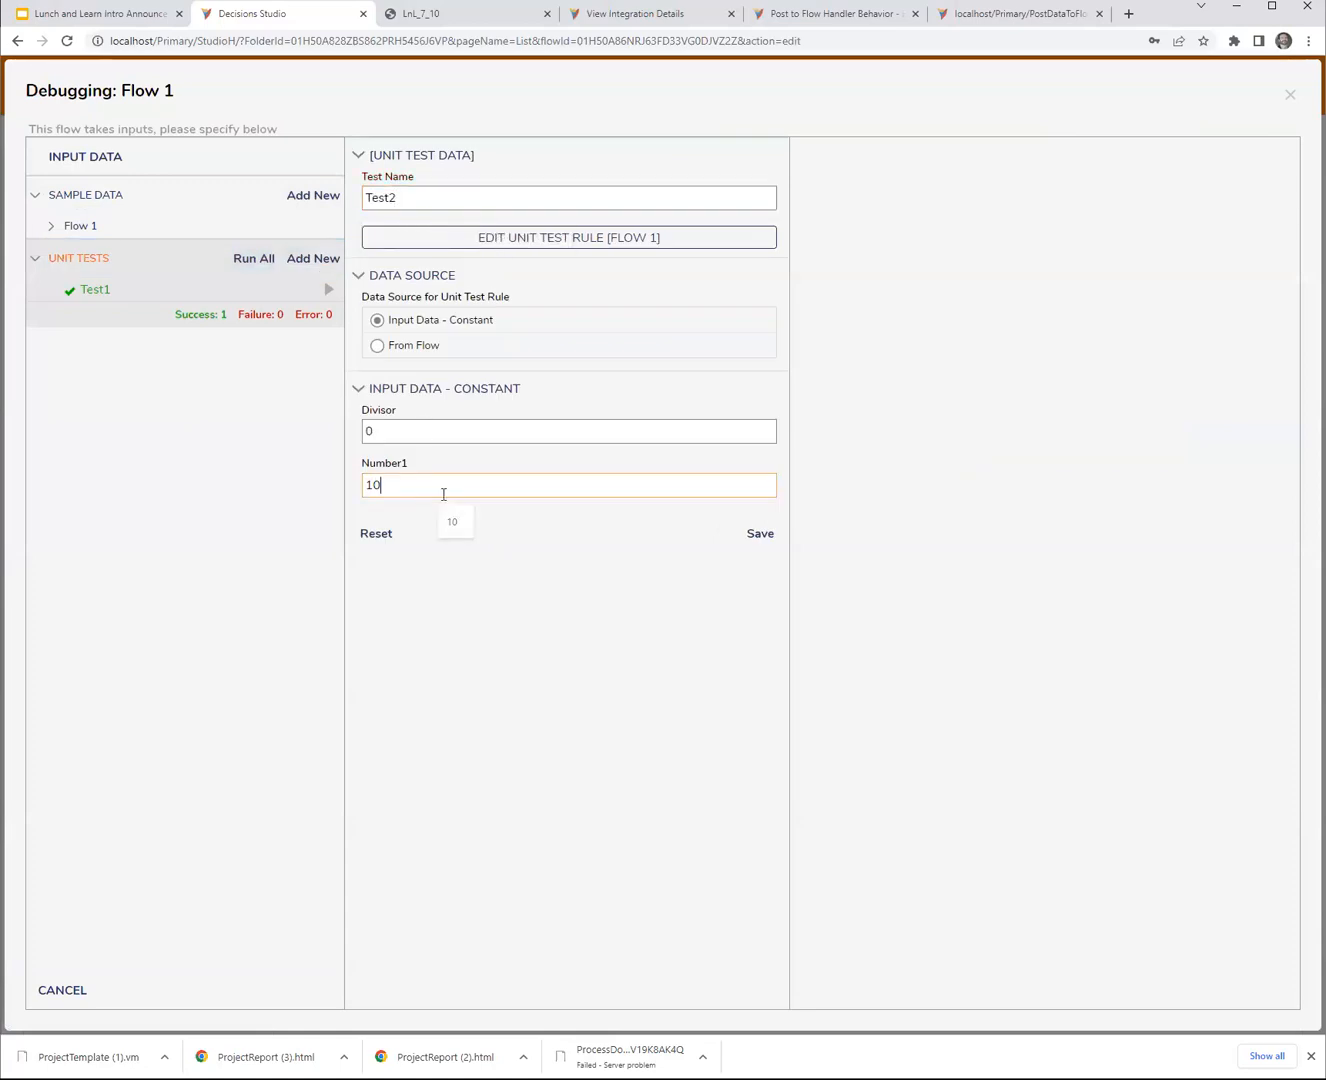
click(762, 540)
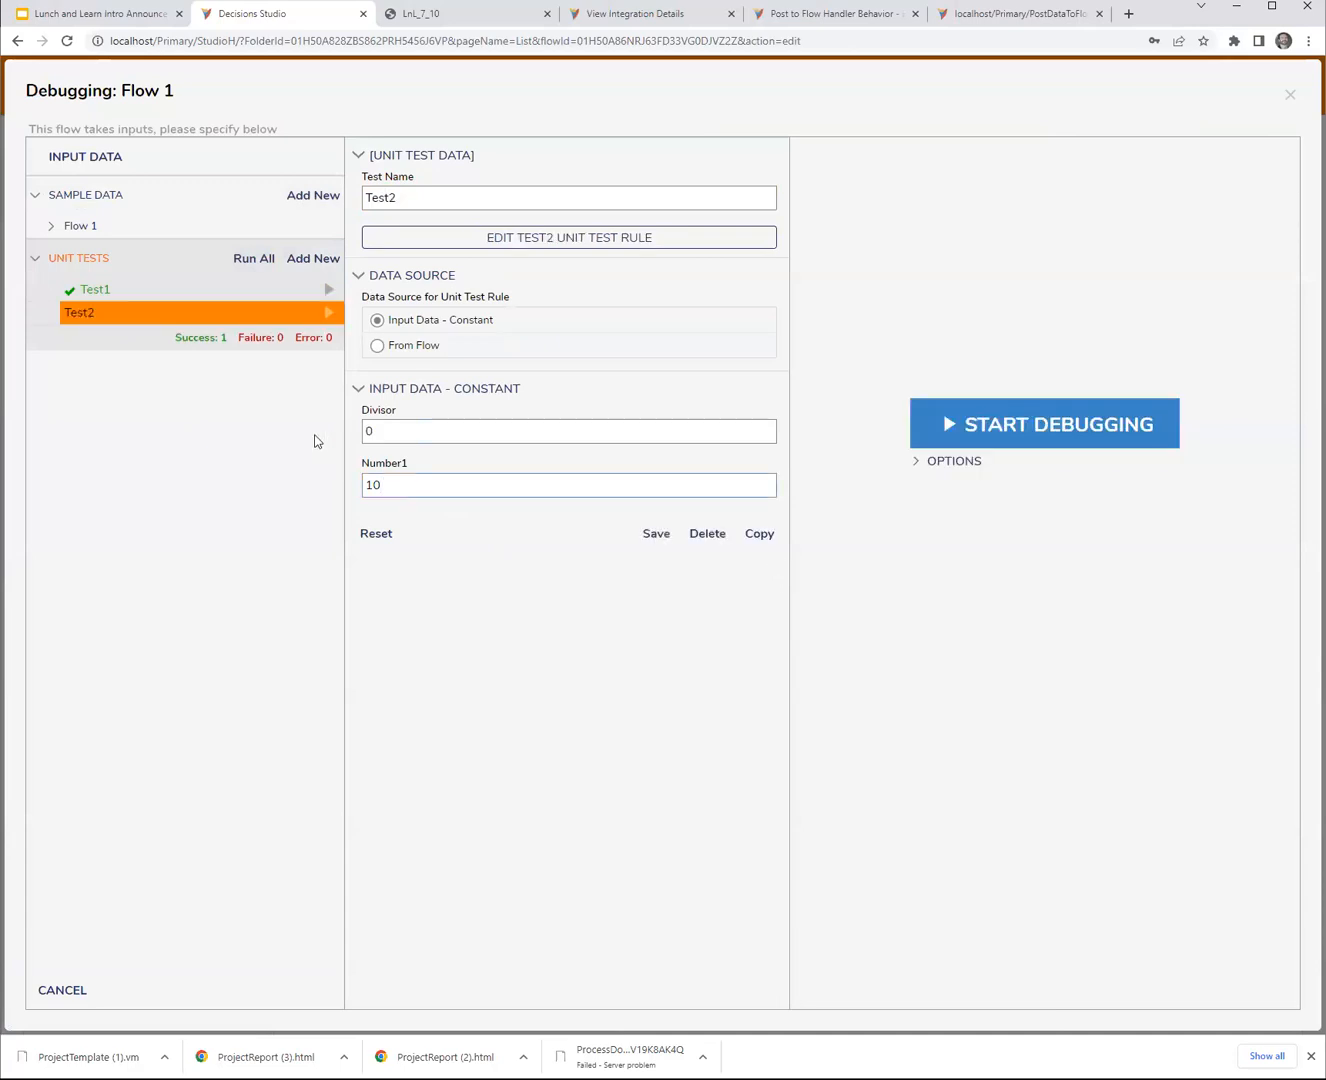
- Run the Test2 unit test, close the debugger, and clear the toolbox search
click(329, 313)
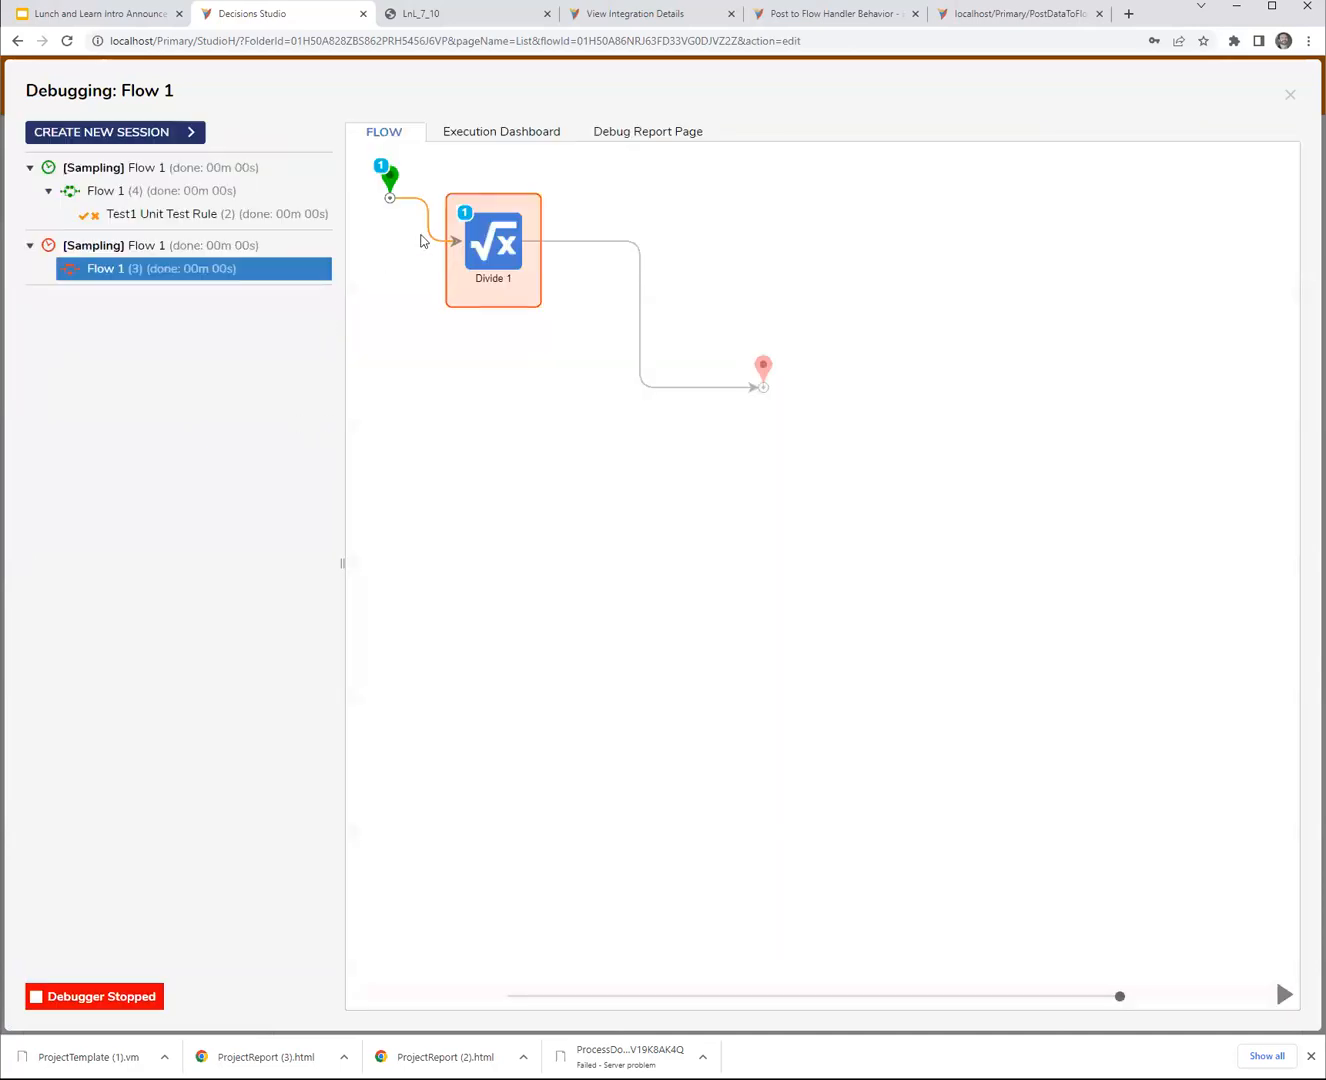
click(1289, 94)
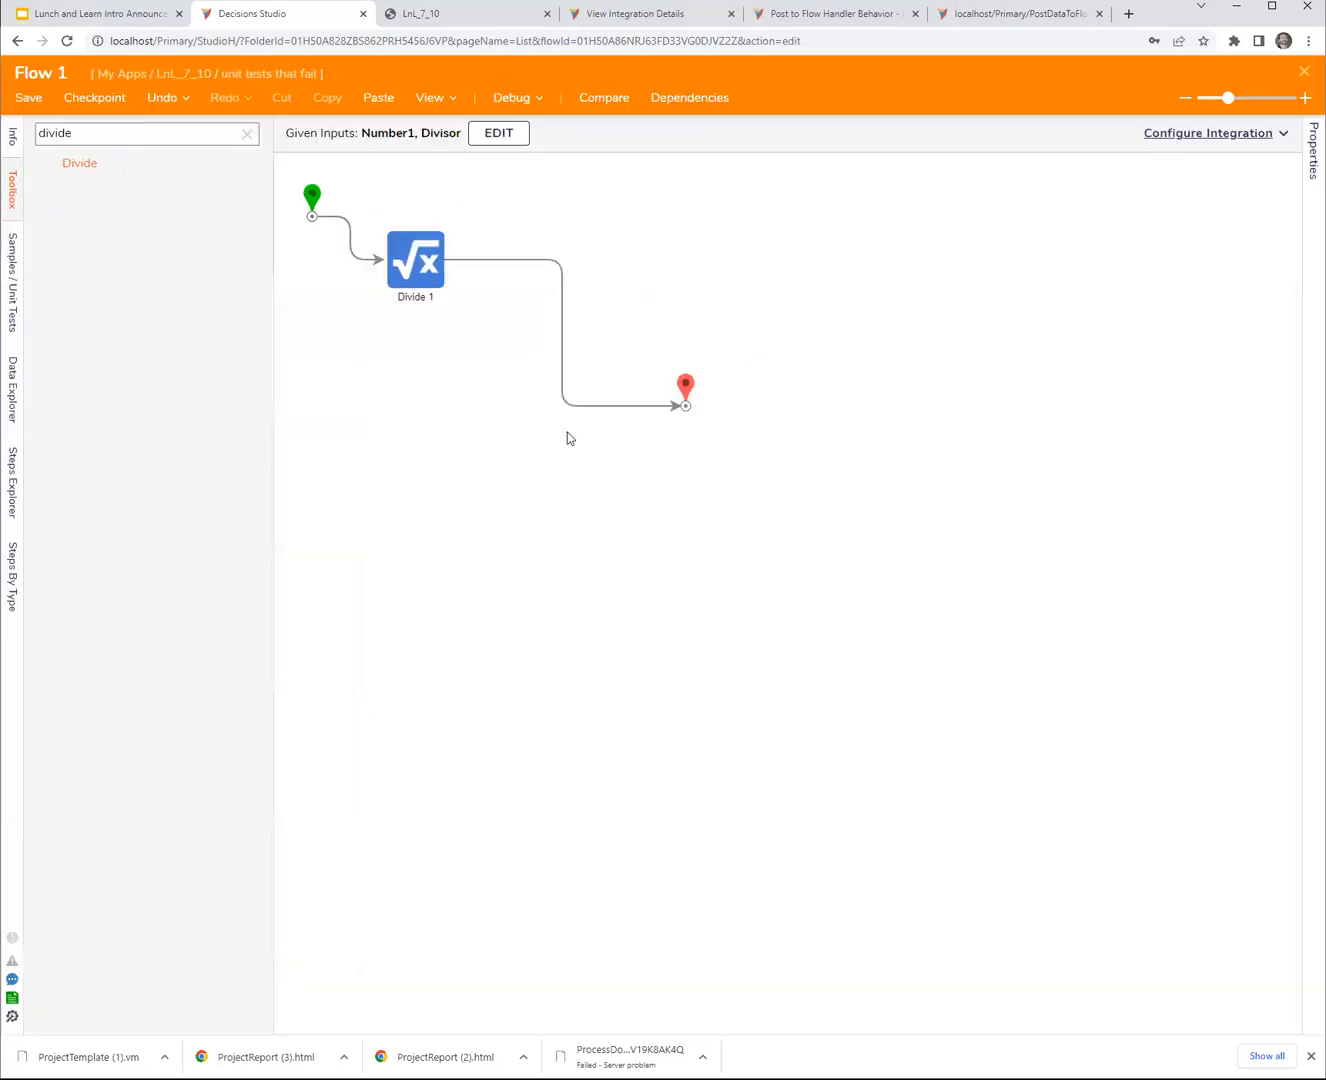
click(245, 132)
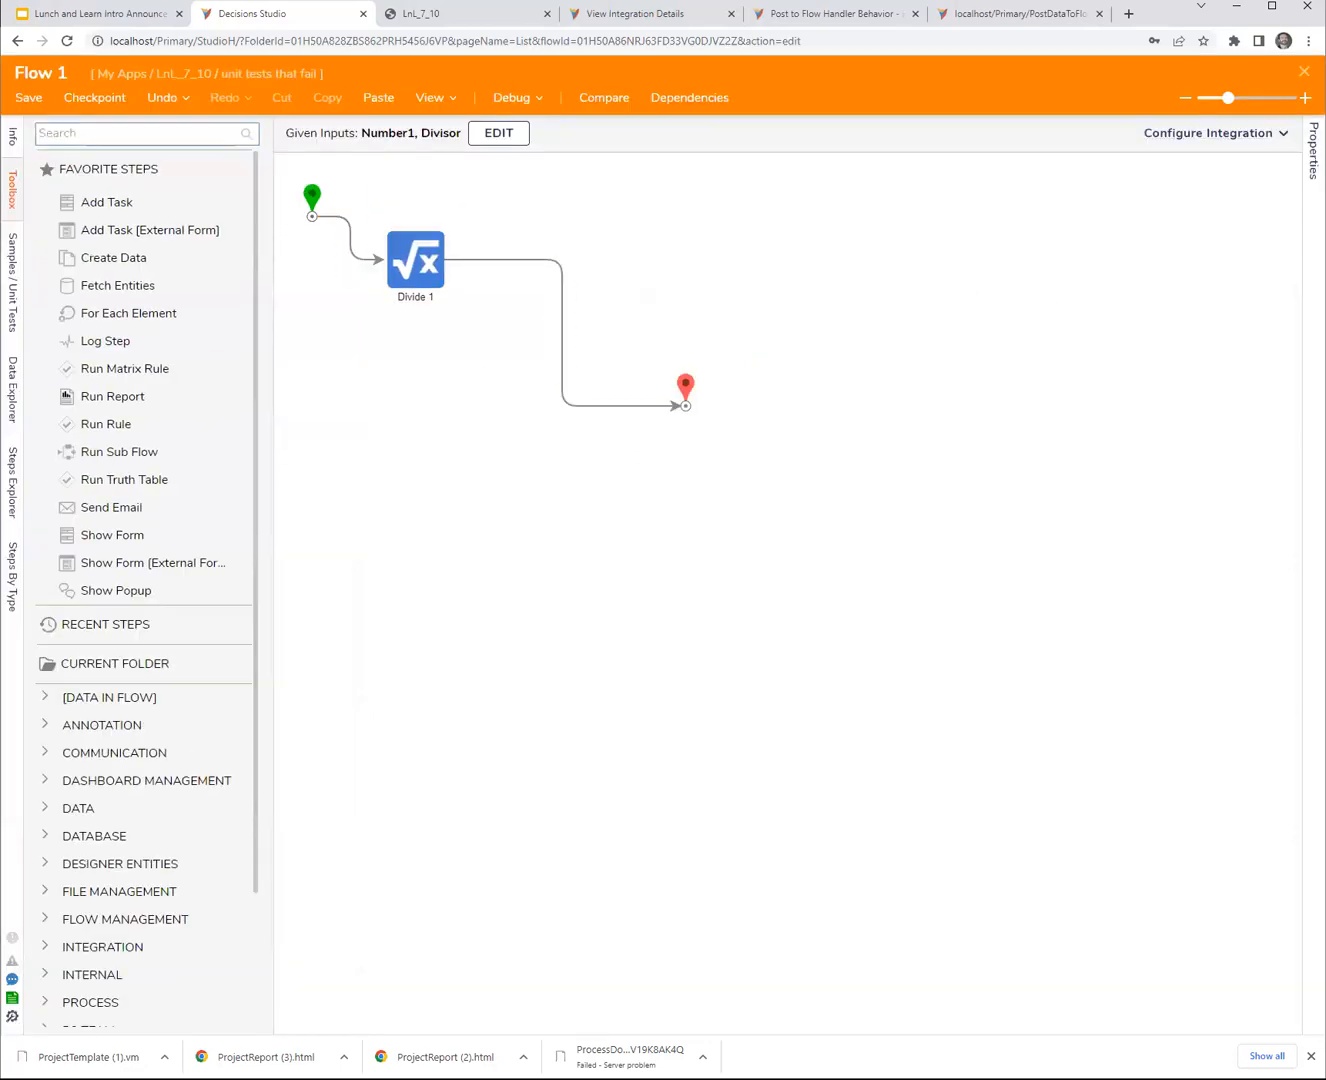
- Open Test2's unit test rule from the debugger and choose Outcome_PathName as the data element of its condition
click(485, 100)
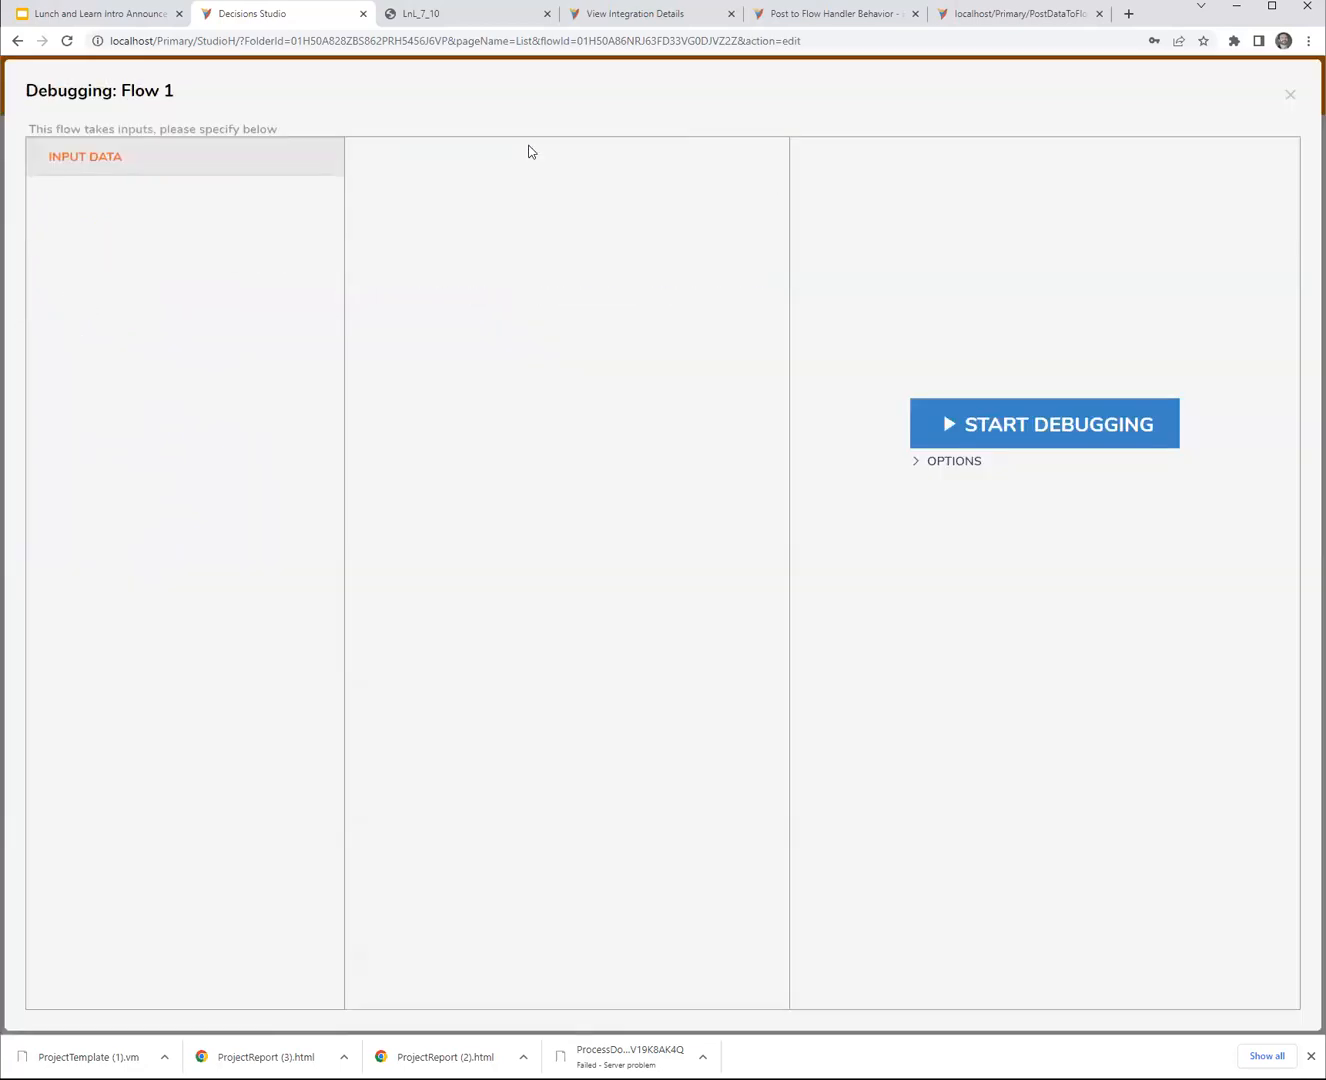
click(217, 314)
click(577, 240)
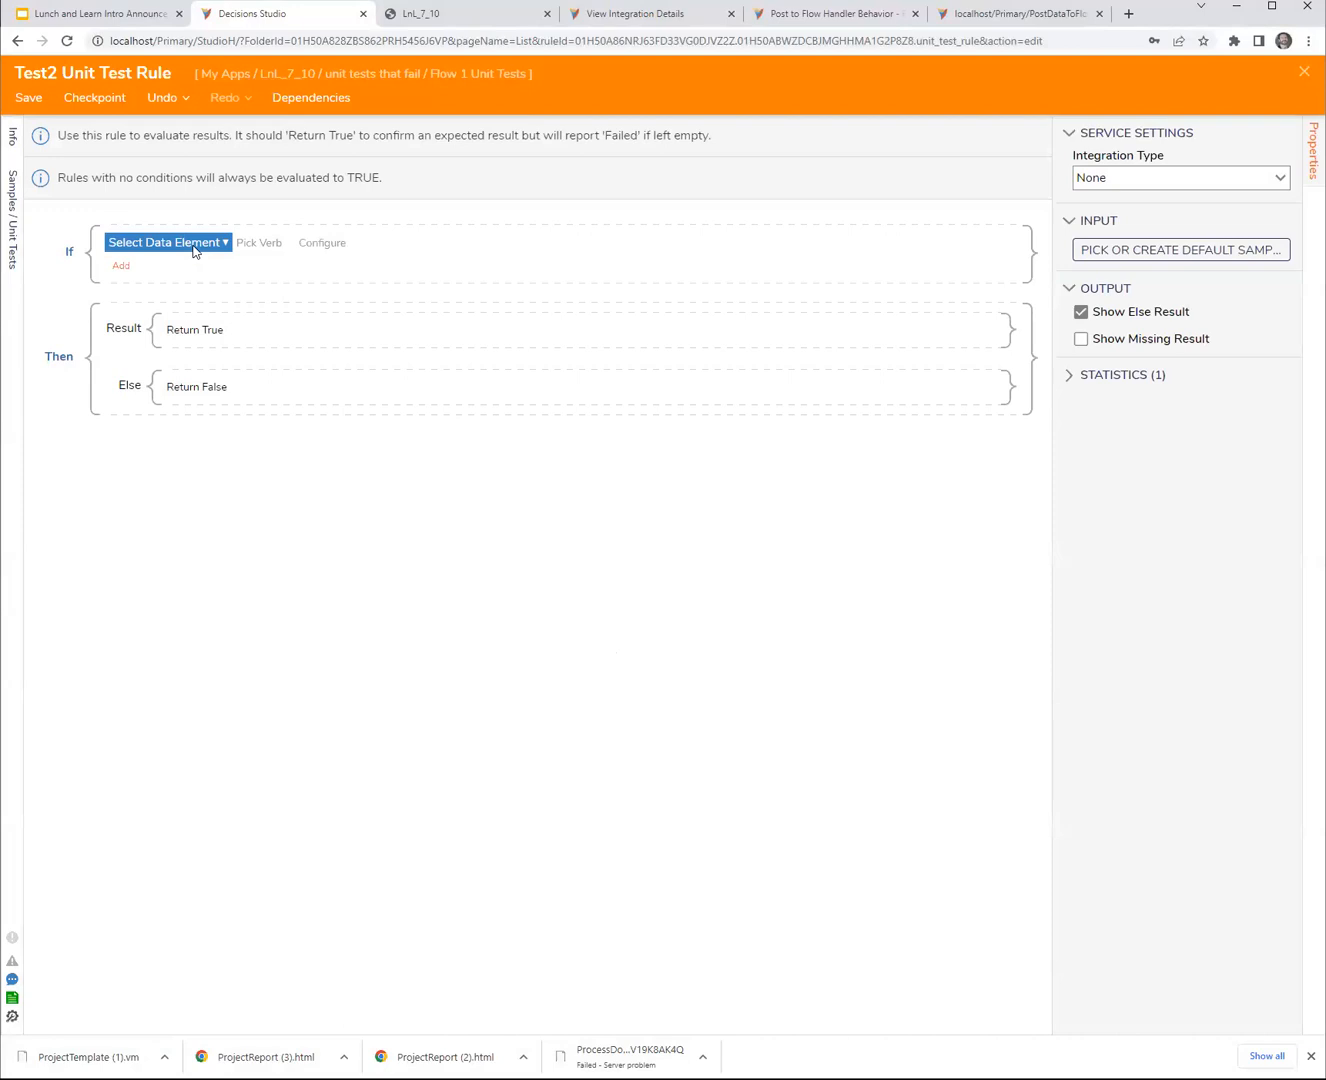
click(194, 249)
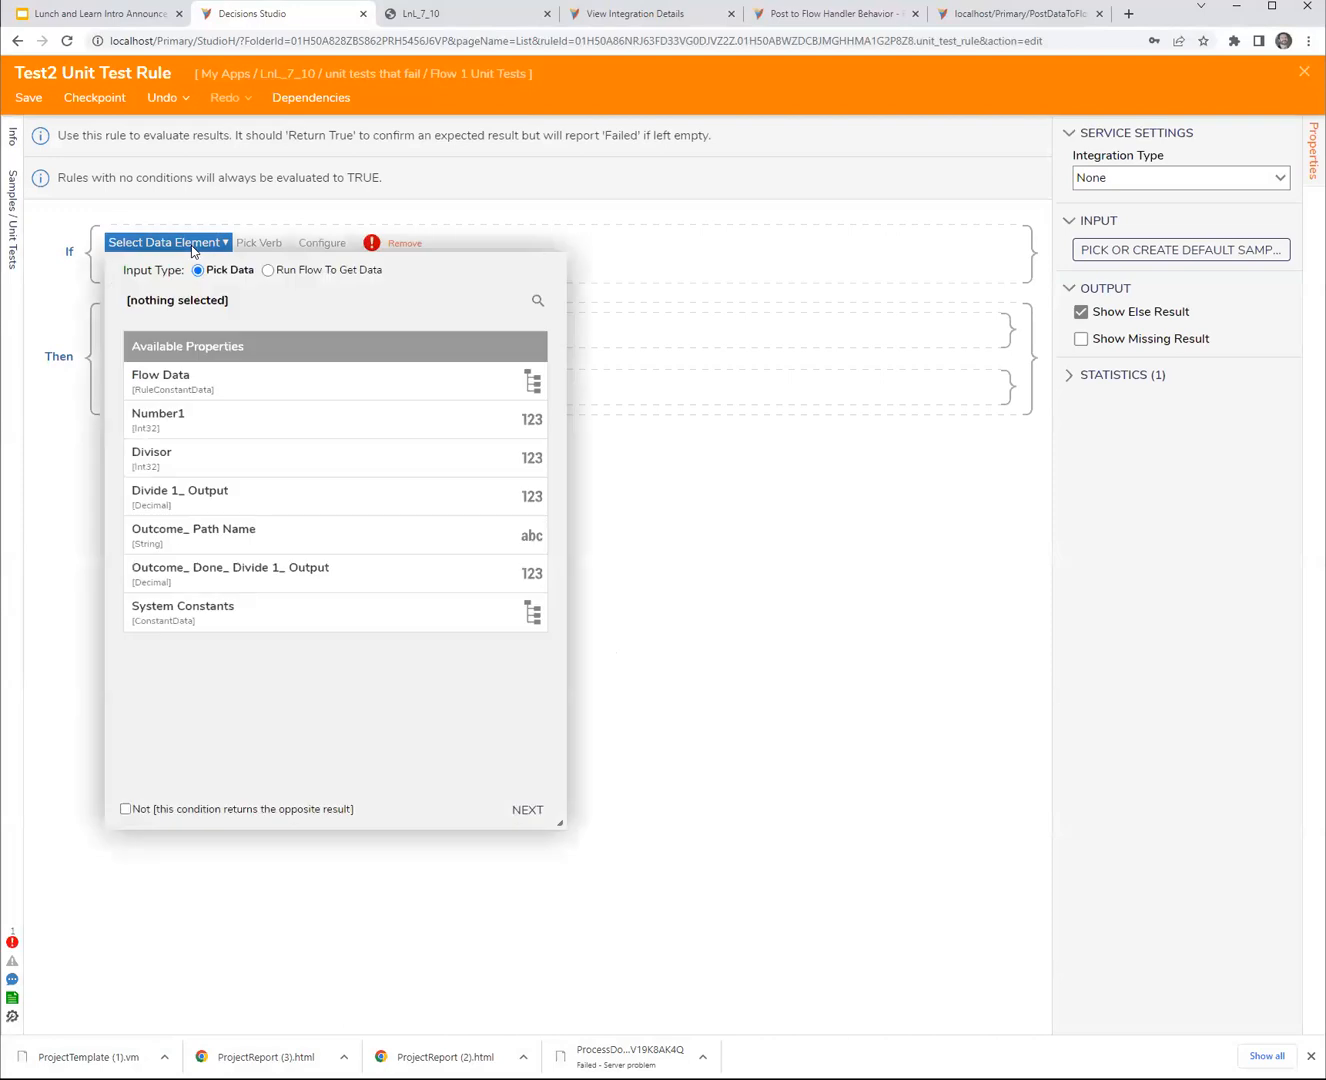
click(220, 539)
click(528, 810)
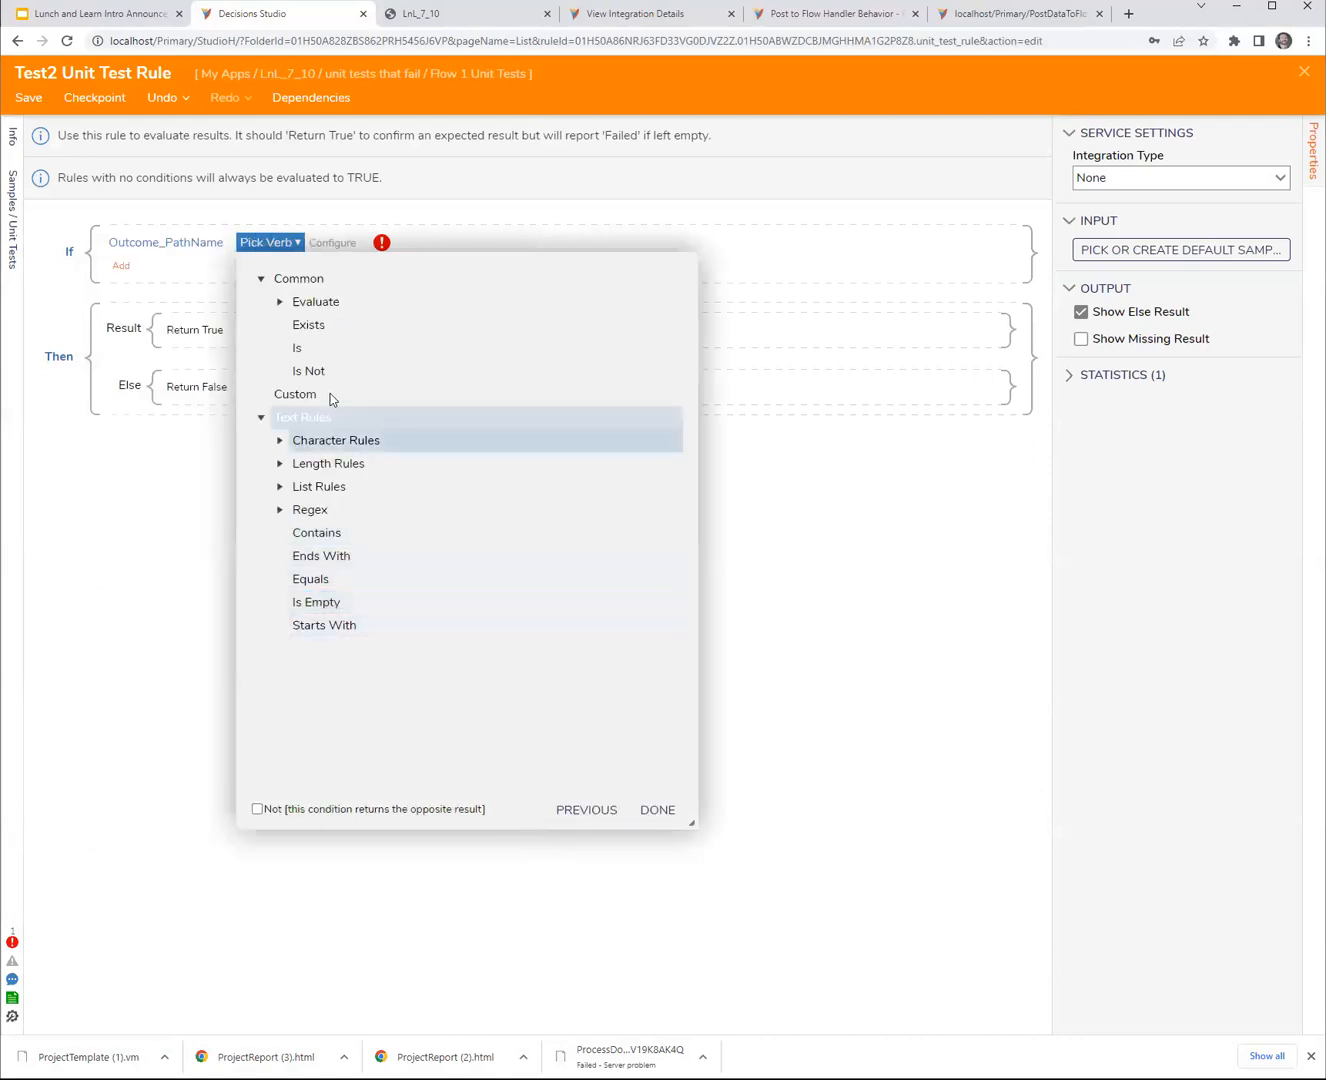
- Complete the Outcome_PathName condition with the Is Empty verb, and close the rule saving its changes
click(361, 603)
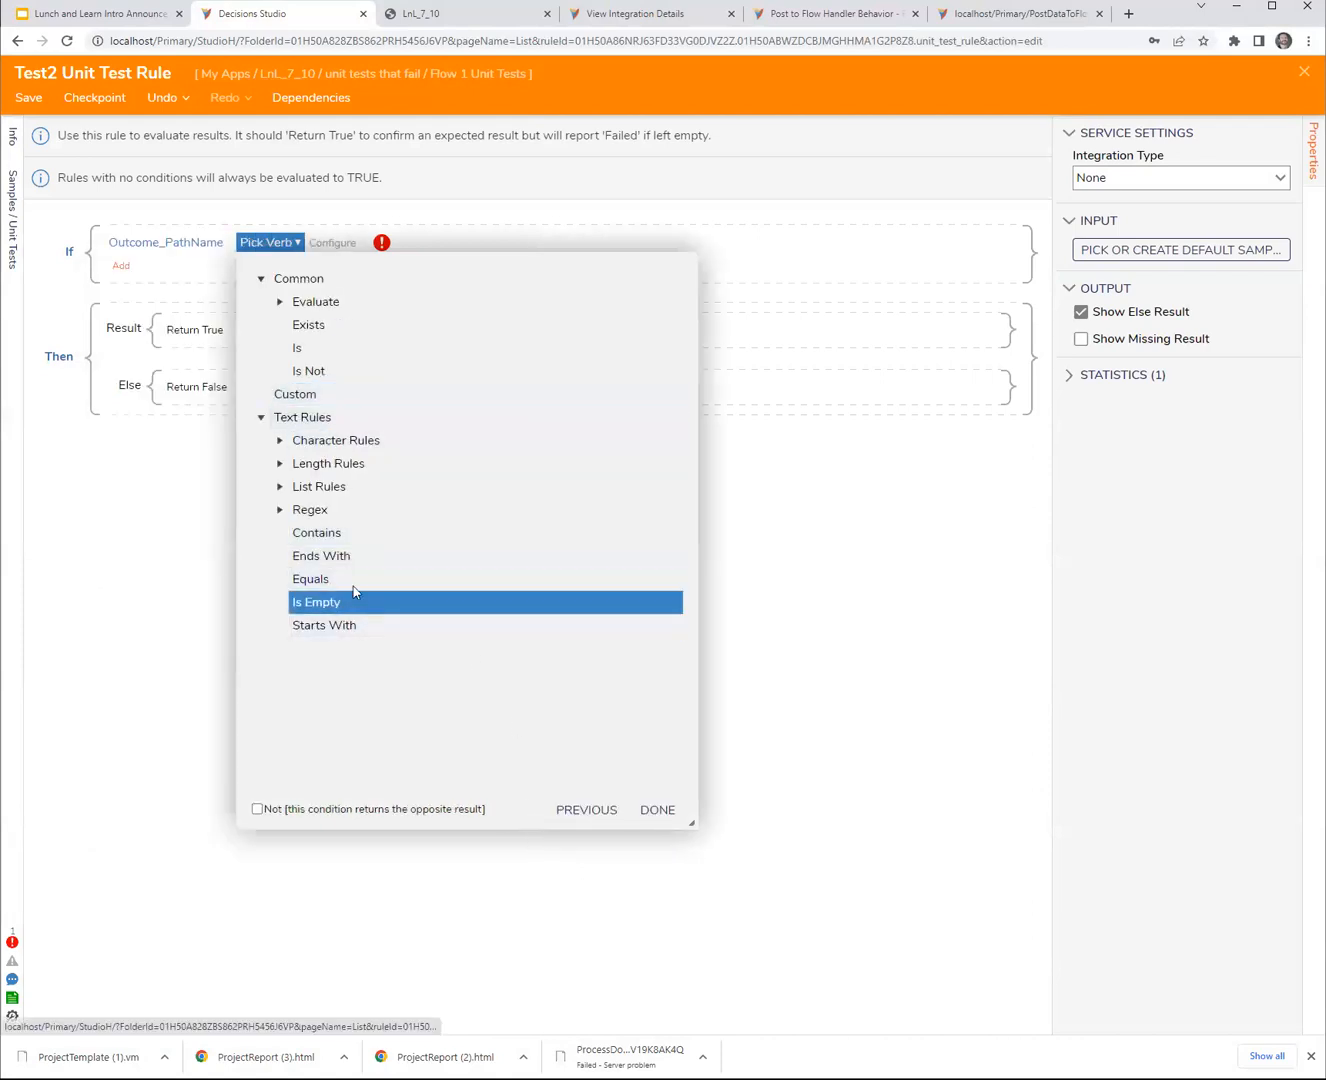
click(351, 584)
click(346, 604)
click(672, 765)
click(668, 764)
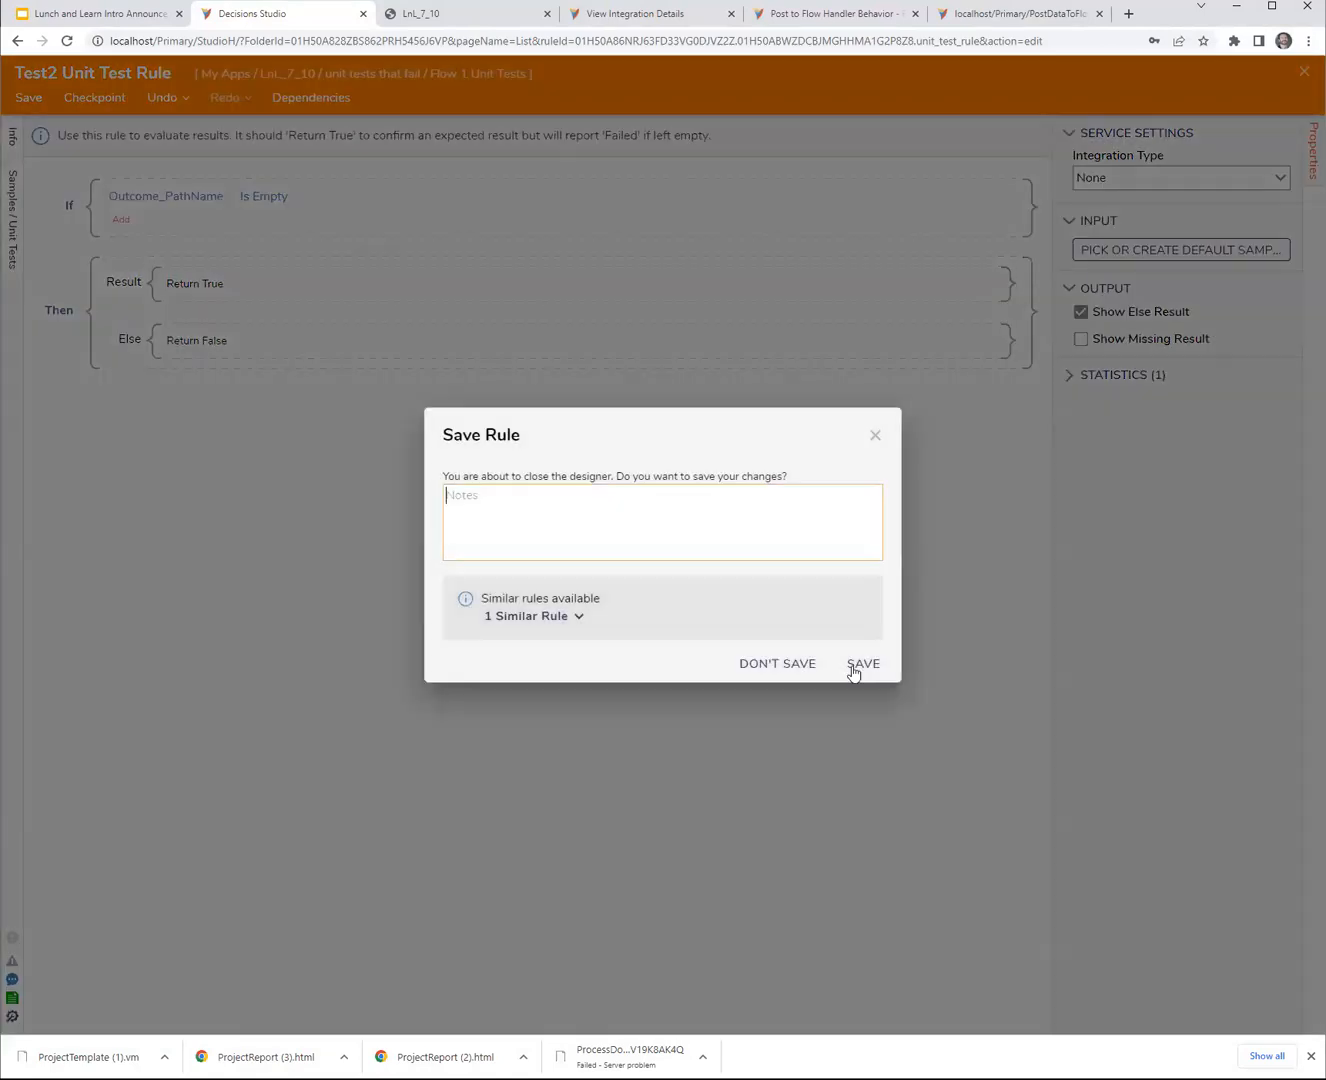
click(861, 669)
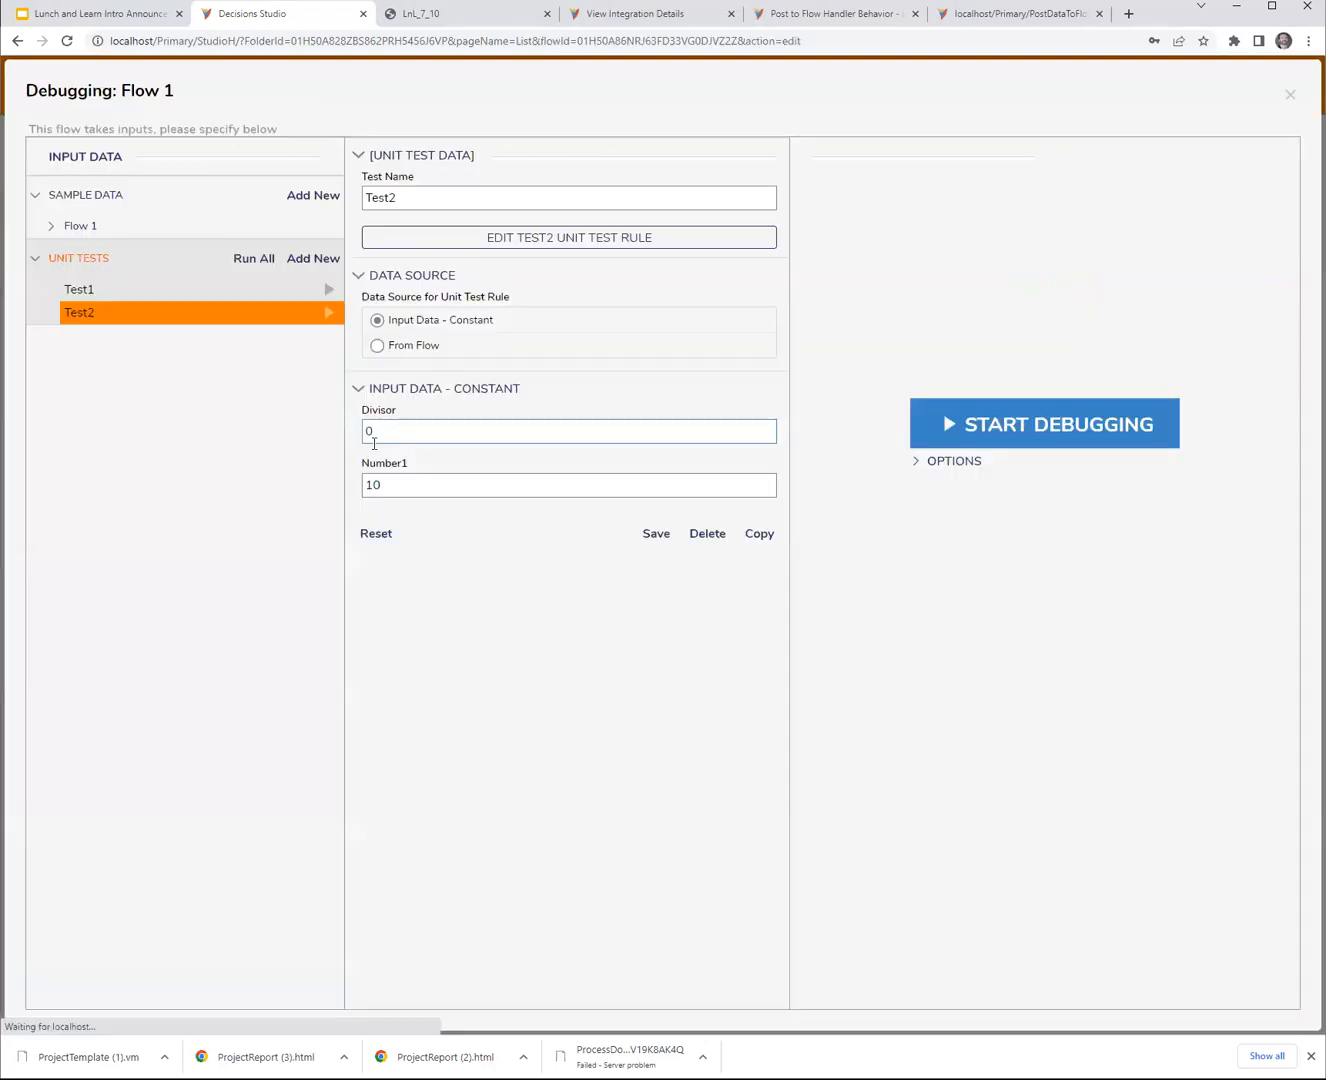
- Run the Test2 unit test and view the evaluation of its unit test rule, closing the debugger when done
click(327, 314)
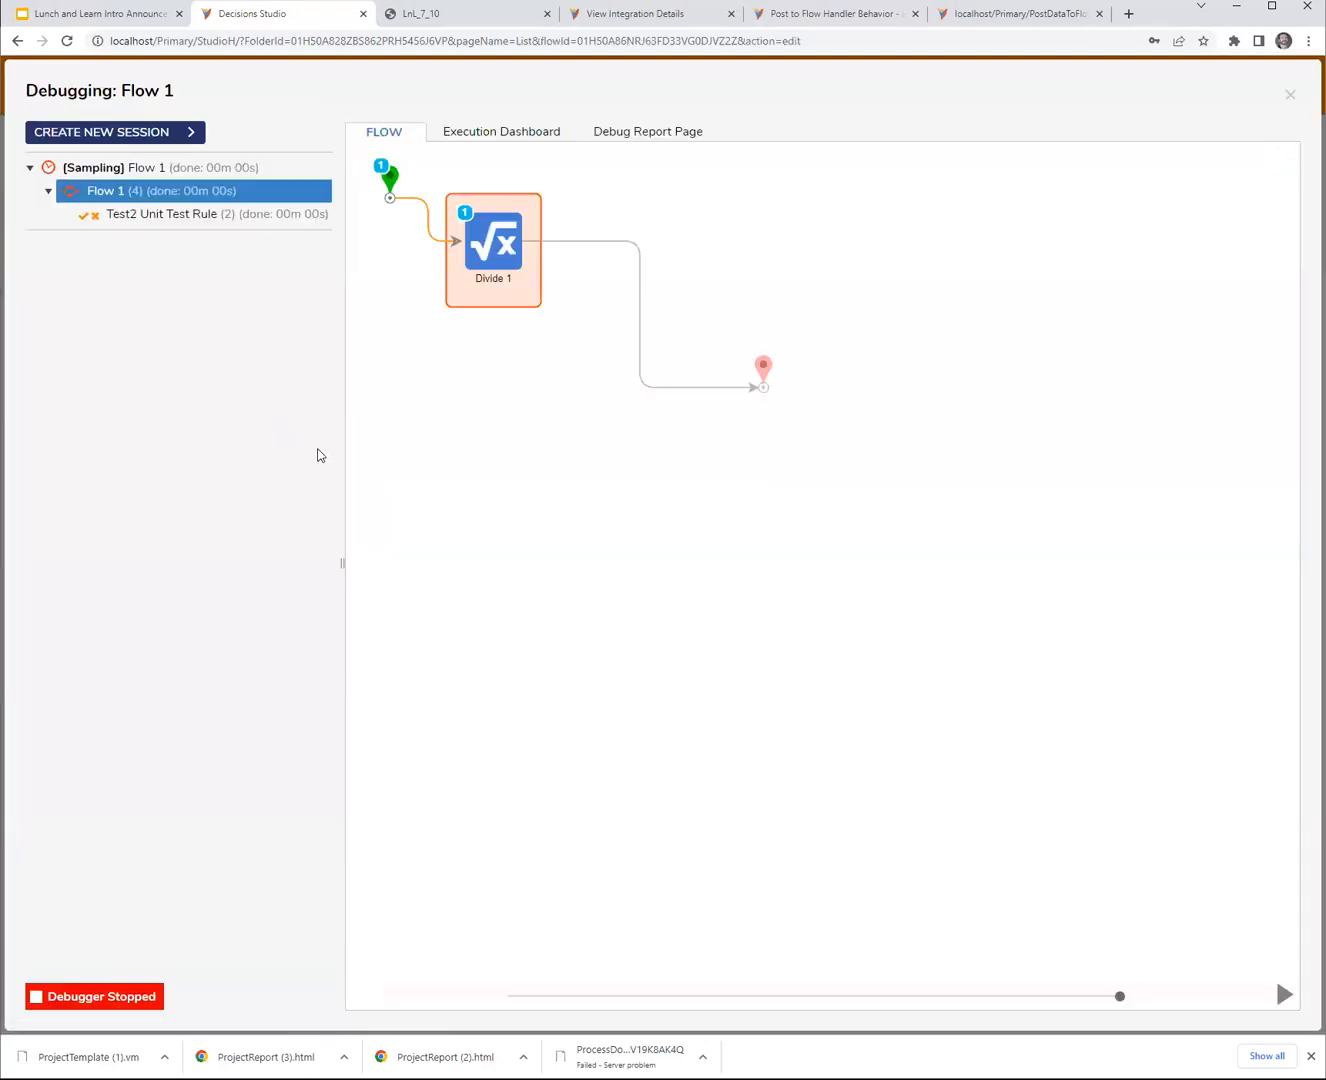
click(195, 218)
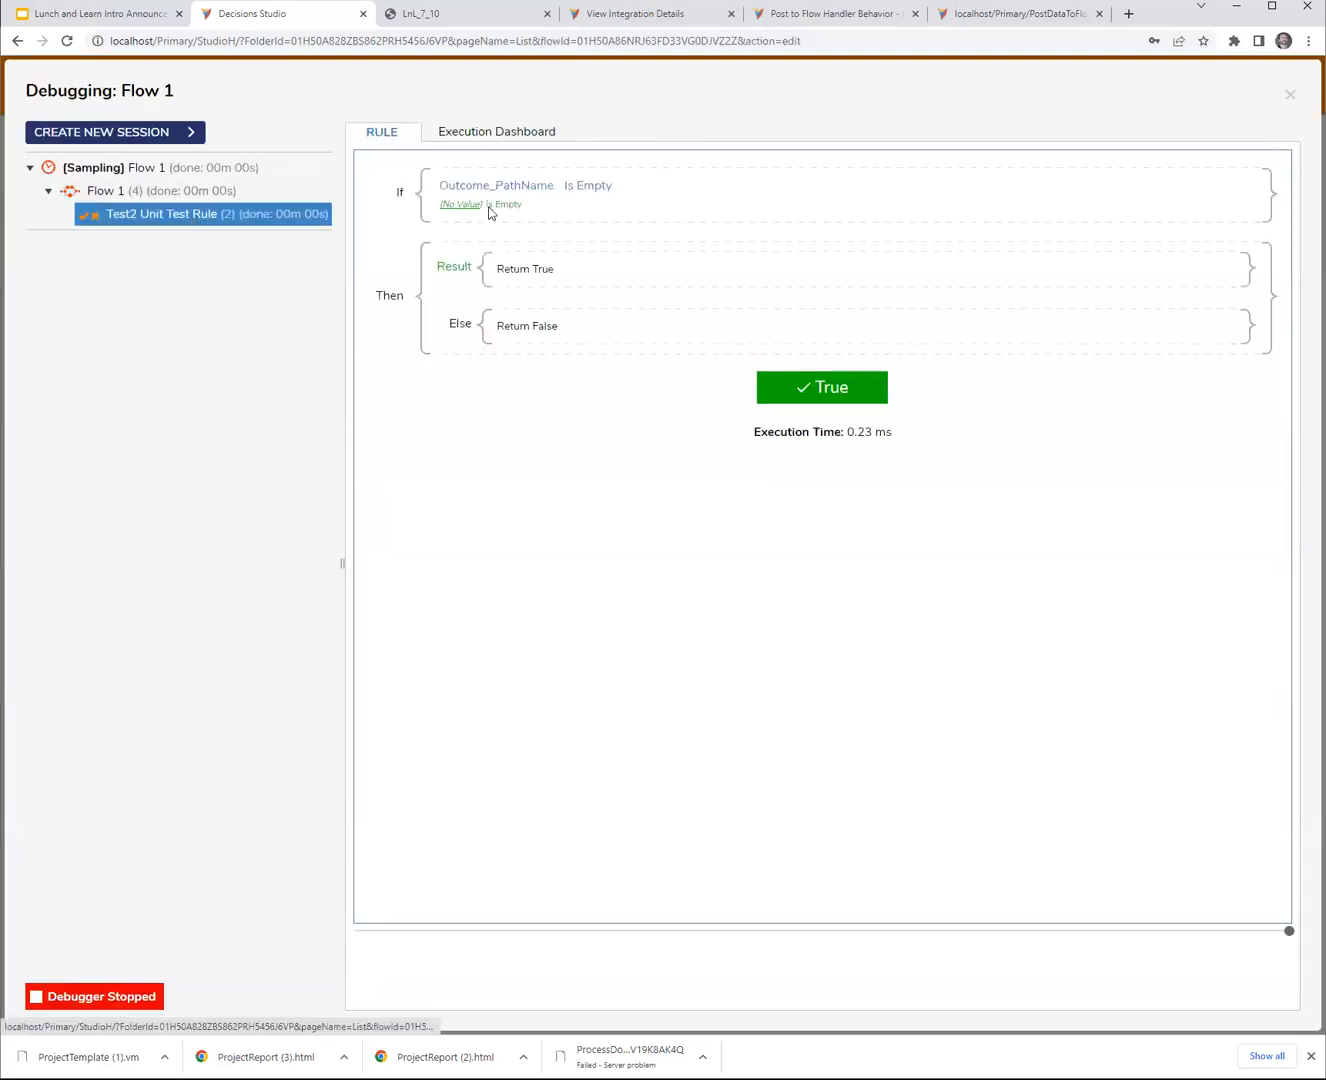
click(1290, 95)
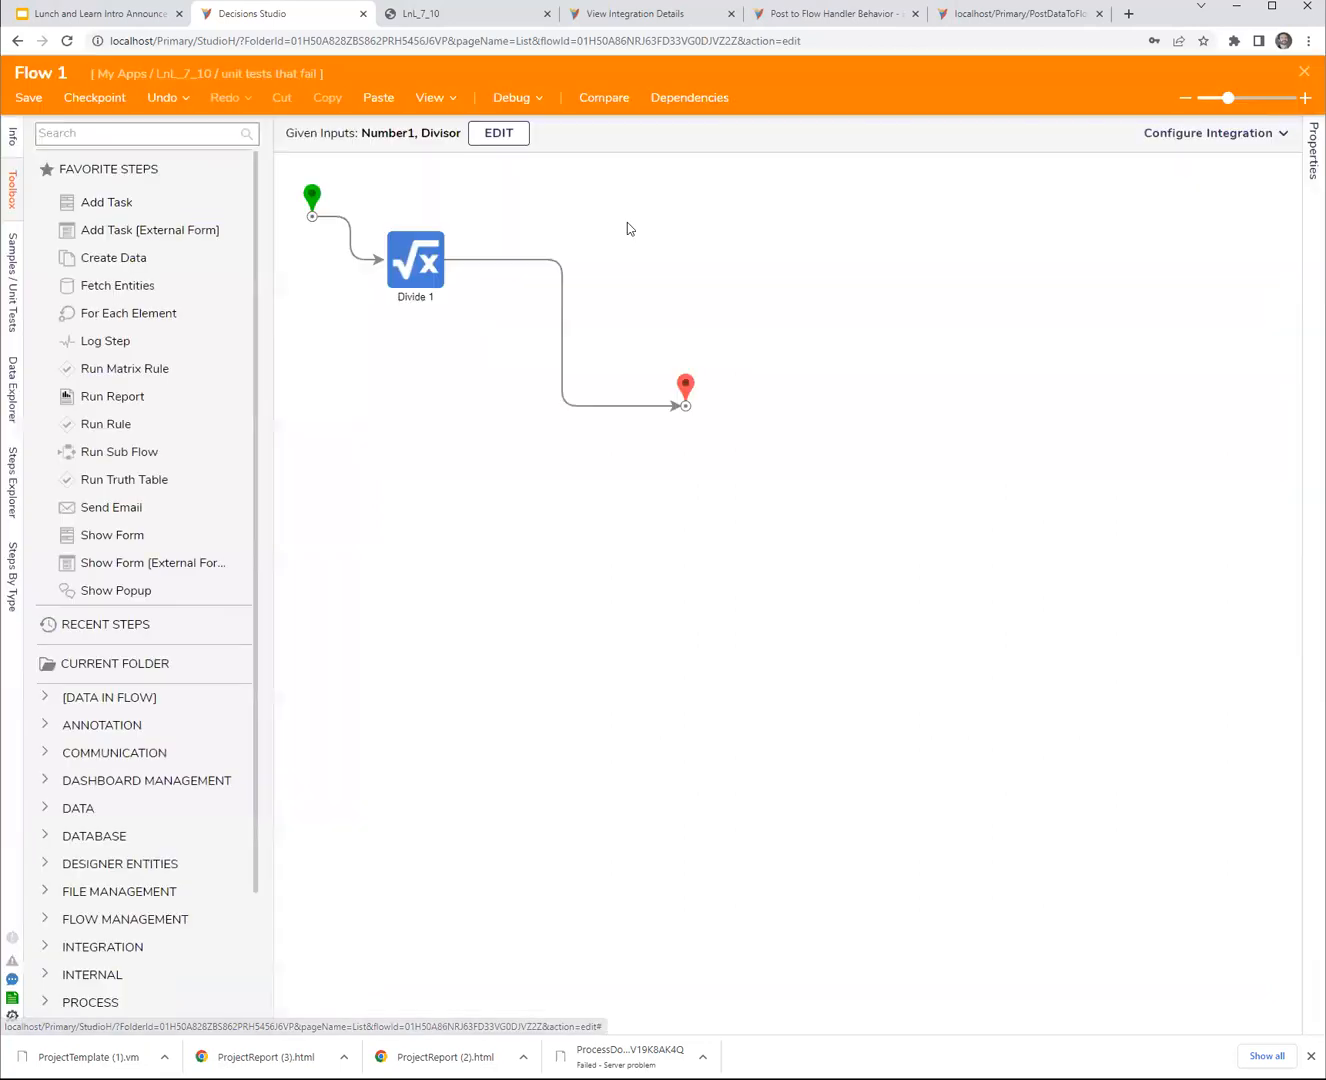
- Run all of the flow's unit tests from a new debugging session, view Test2's details, and close the debugger
click(512, 99)
click(254, 258)
click(141, 319)
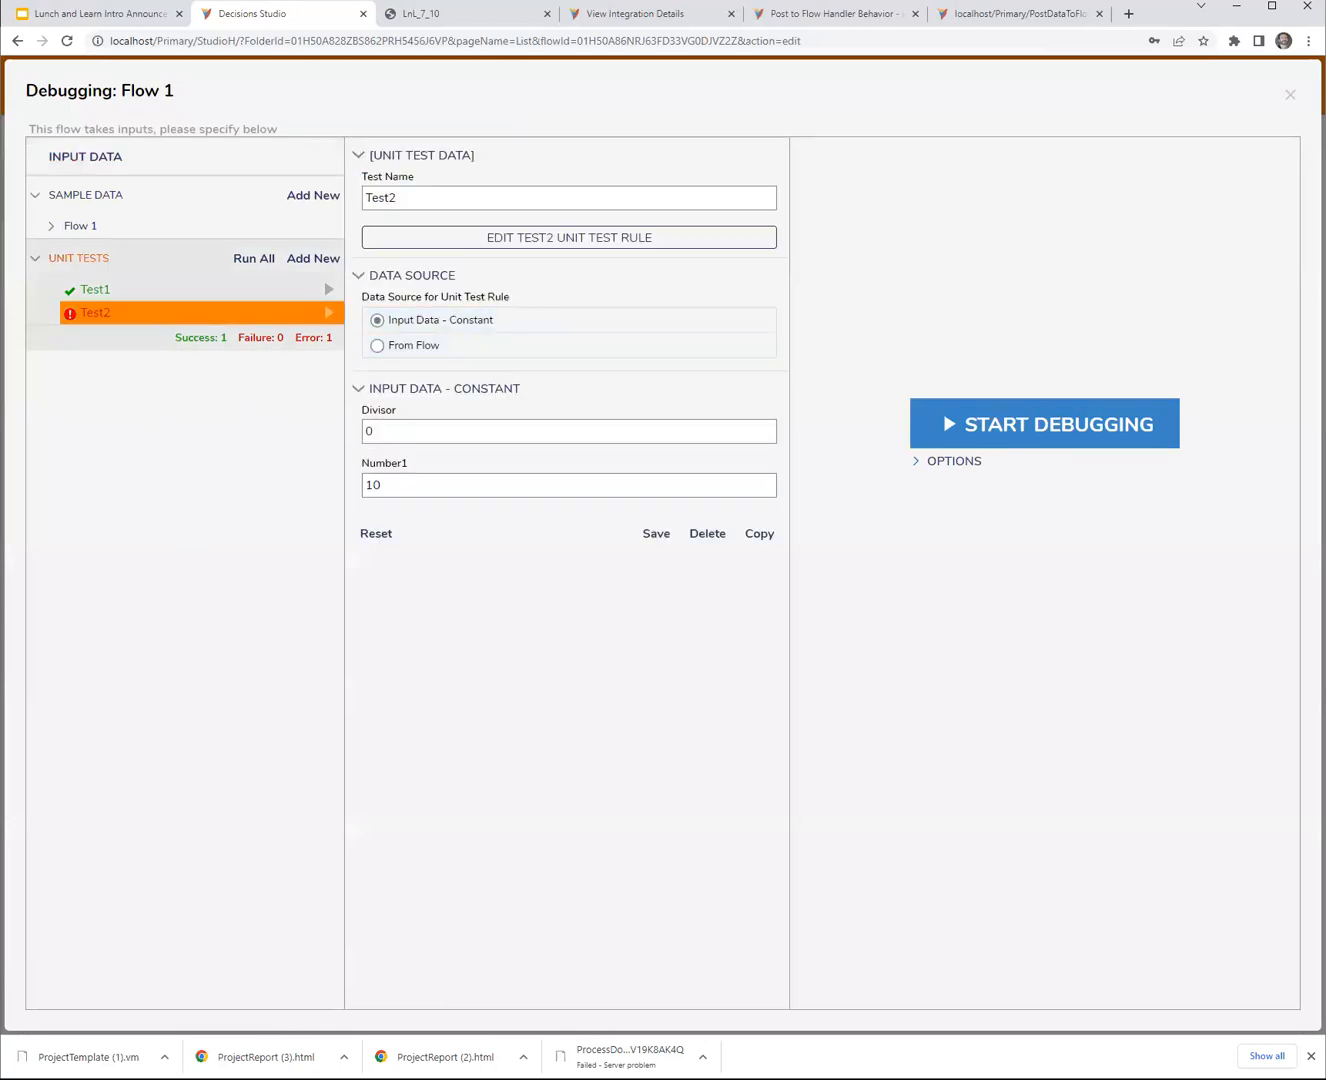
click(1289, 95)
- Add a Catch Exception step to the flow with its outcome connected to the End step, and save the flow
text(catch)
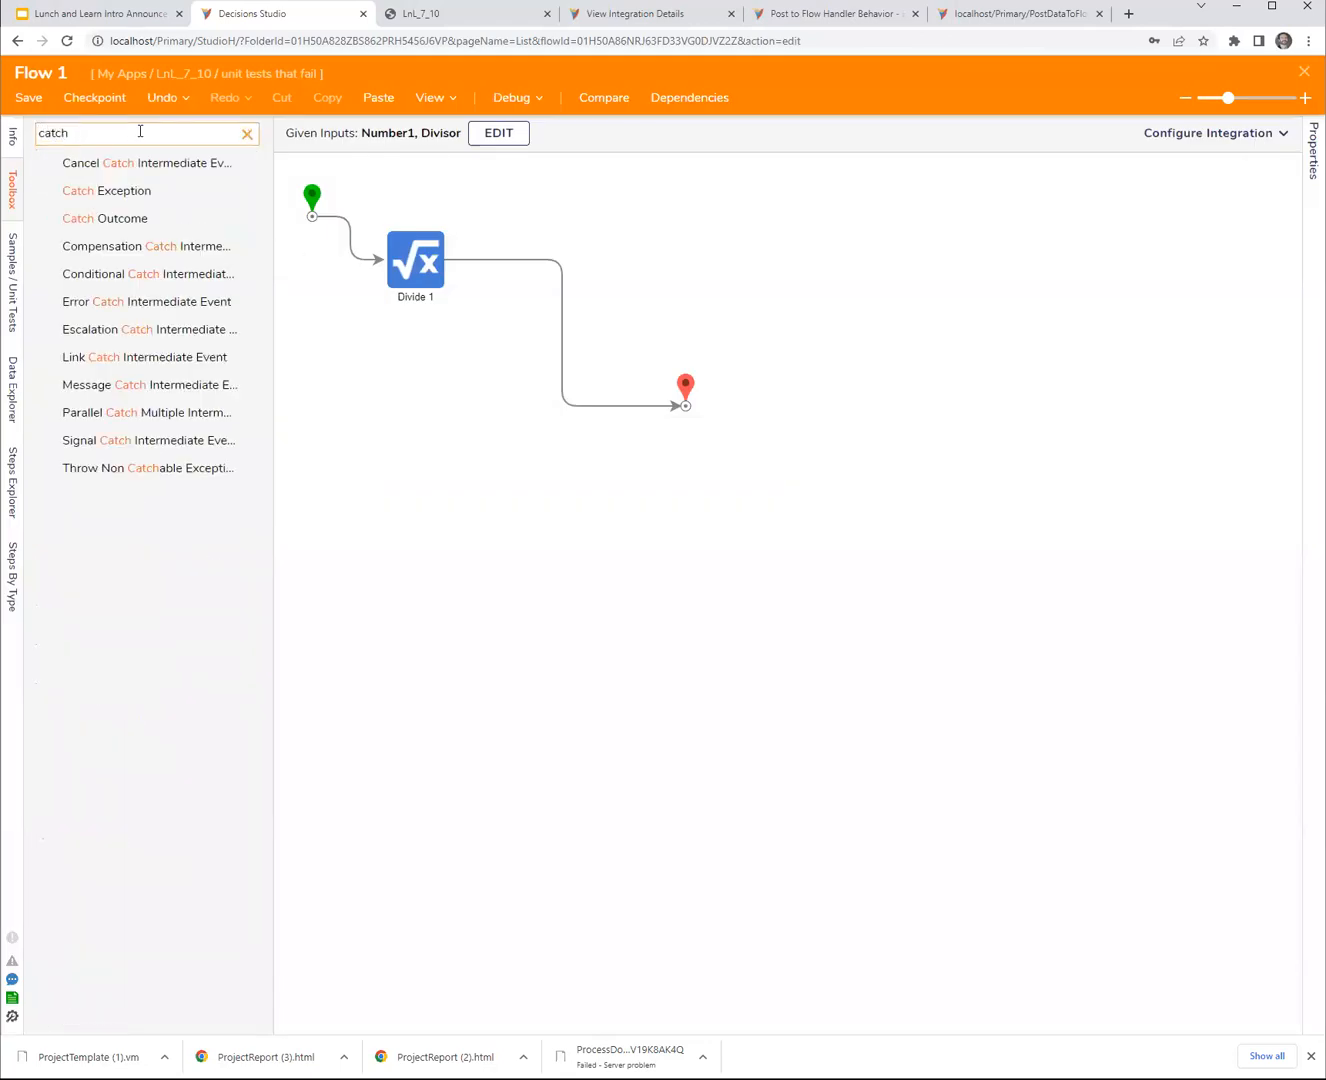
drag(115, 192, 684, 405)
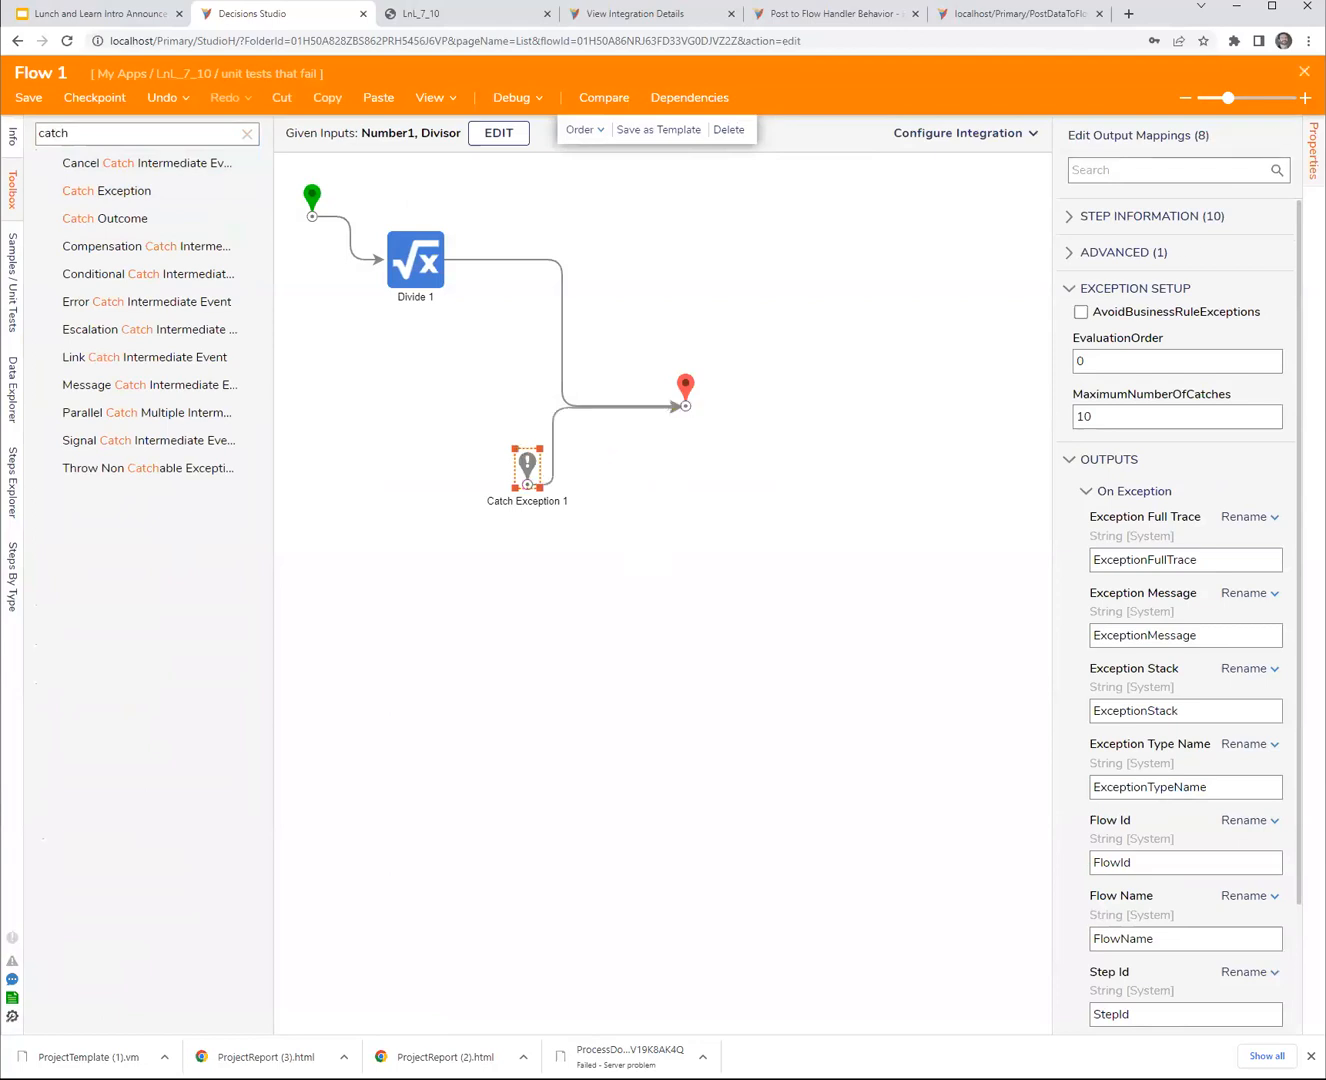
click(27, 98)
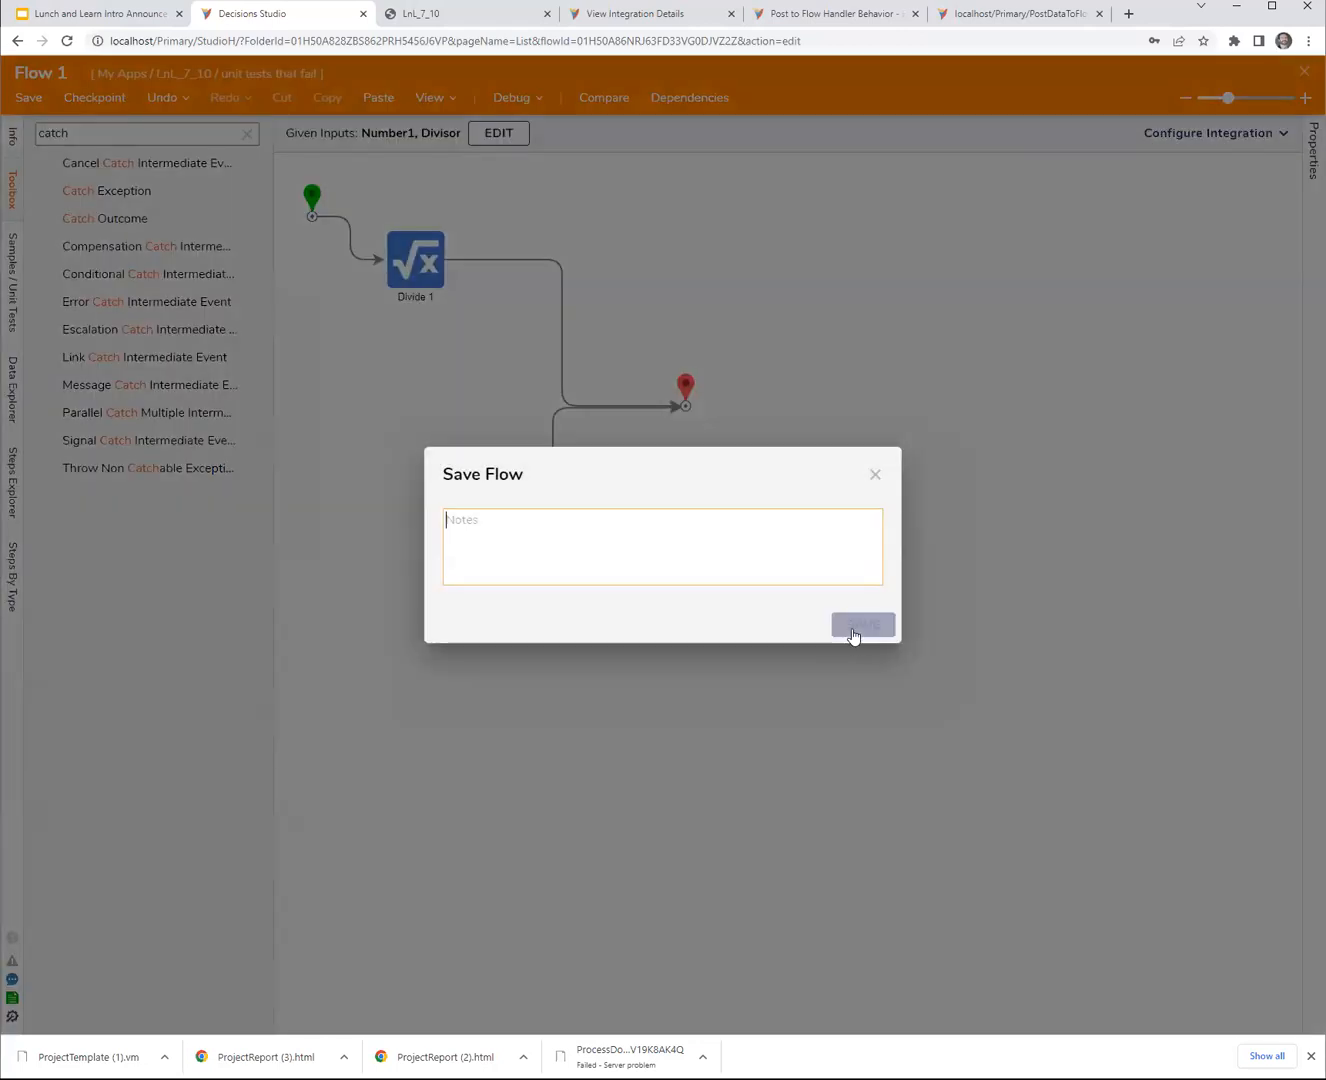
click(860, 627)
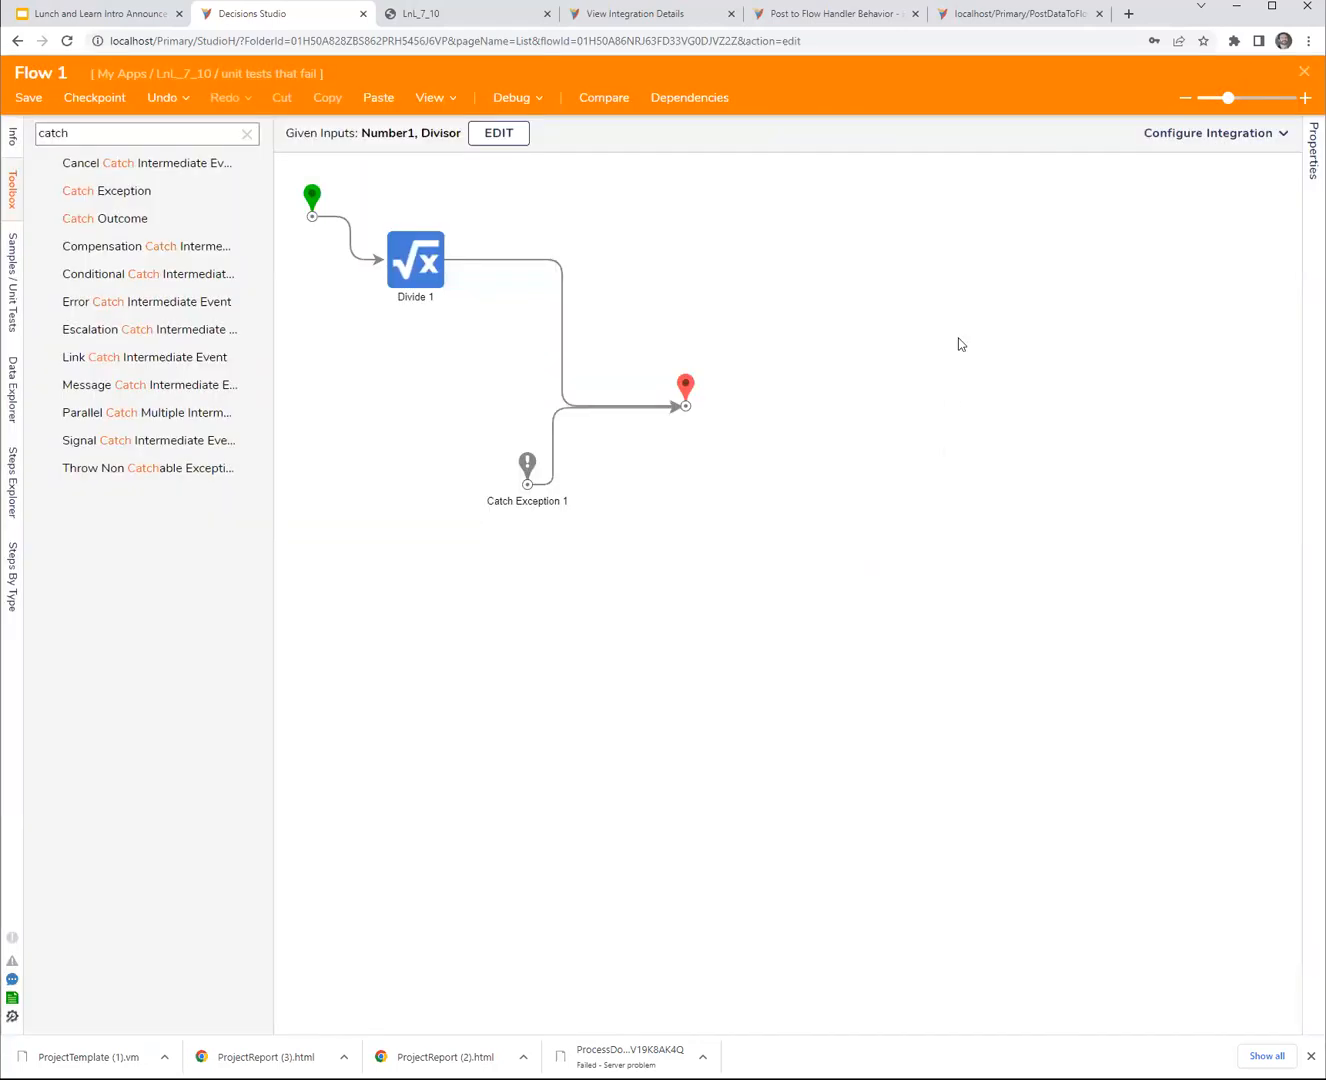
- Open Test2's unit test rule from the debugger and replace the condition's Outcome_PathName data element with ExceptionMessage
click(508, 100)
click(154, 311)
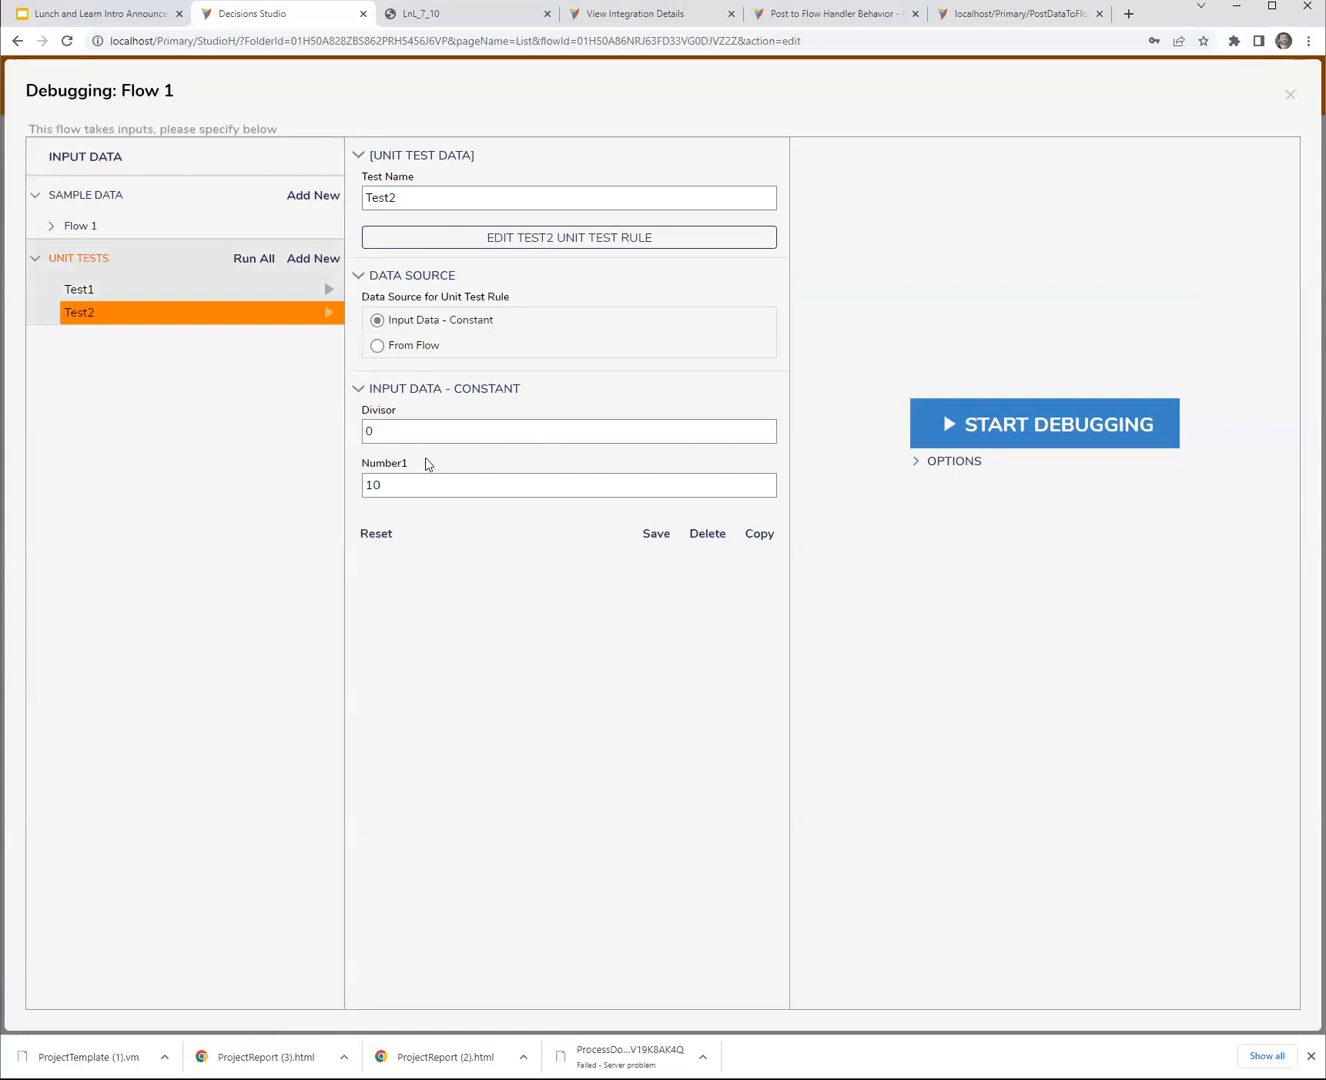
click(561, 237)
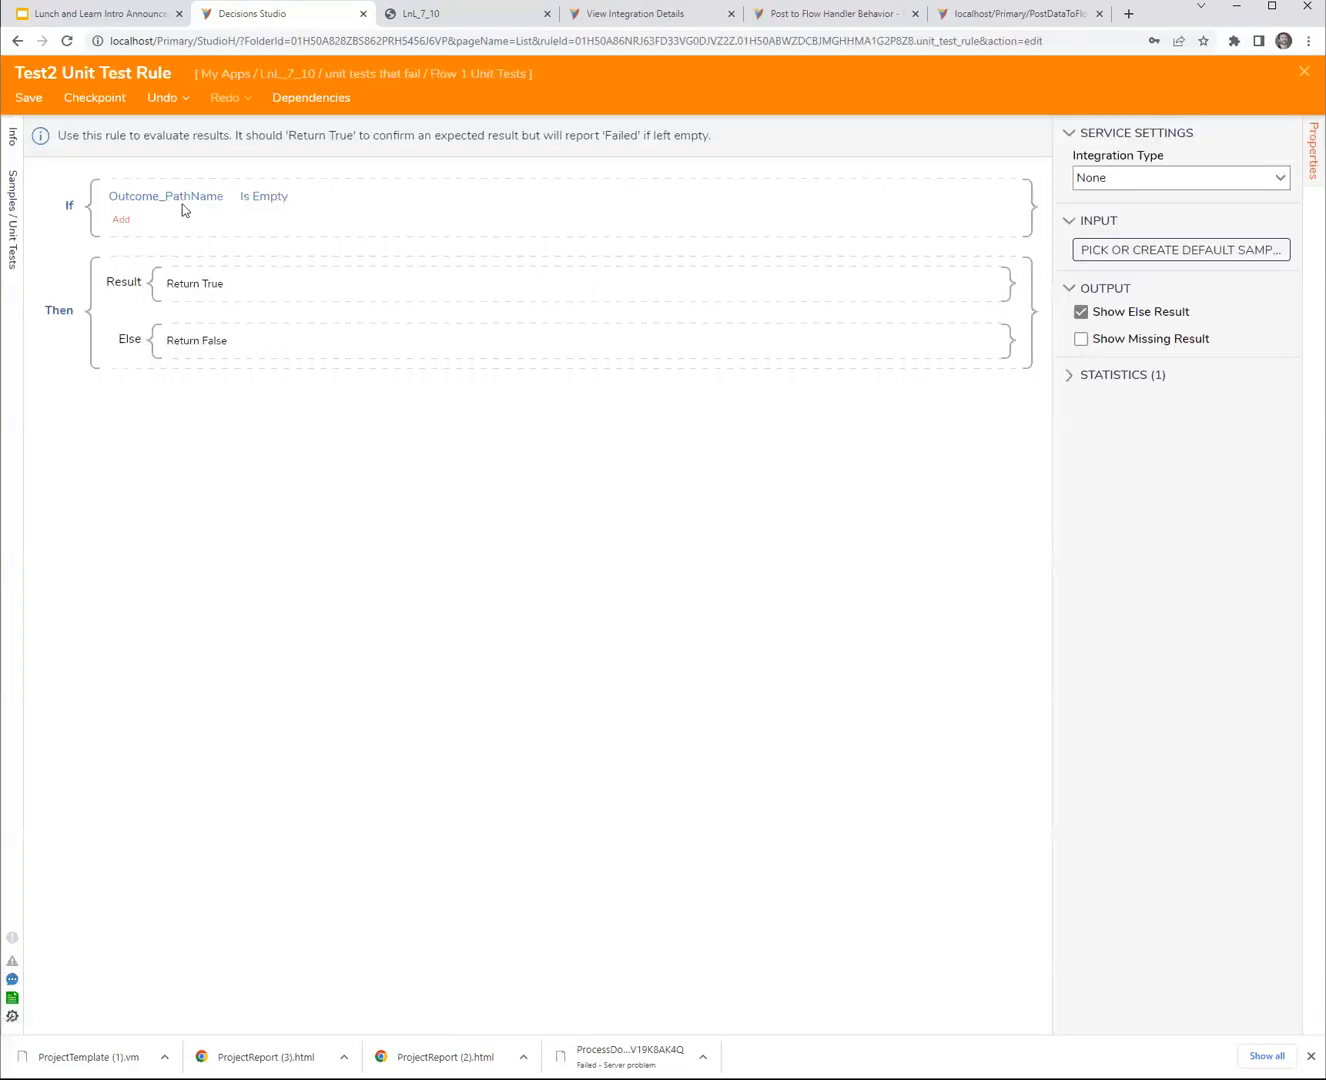
click(176, 200)
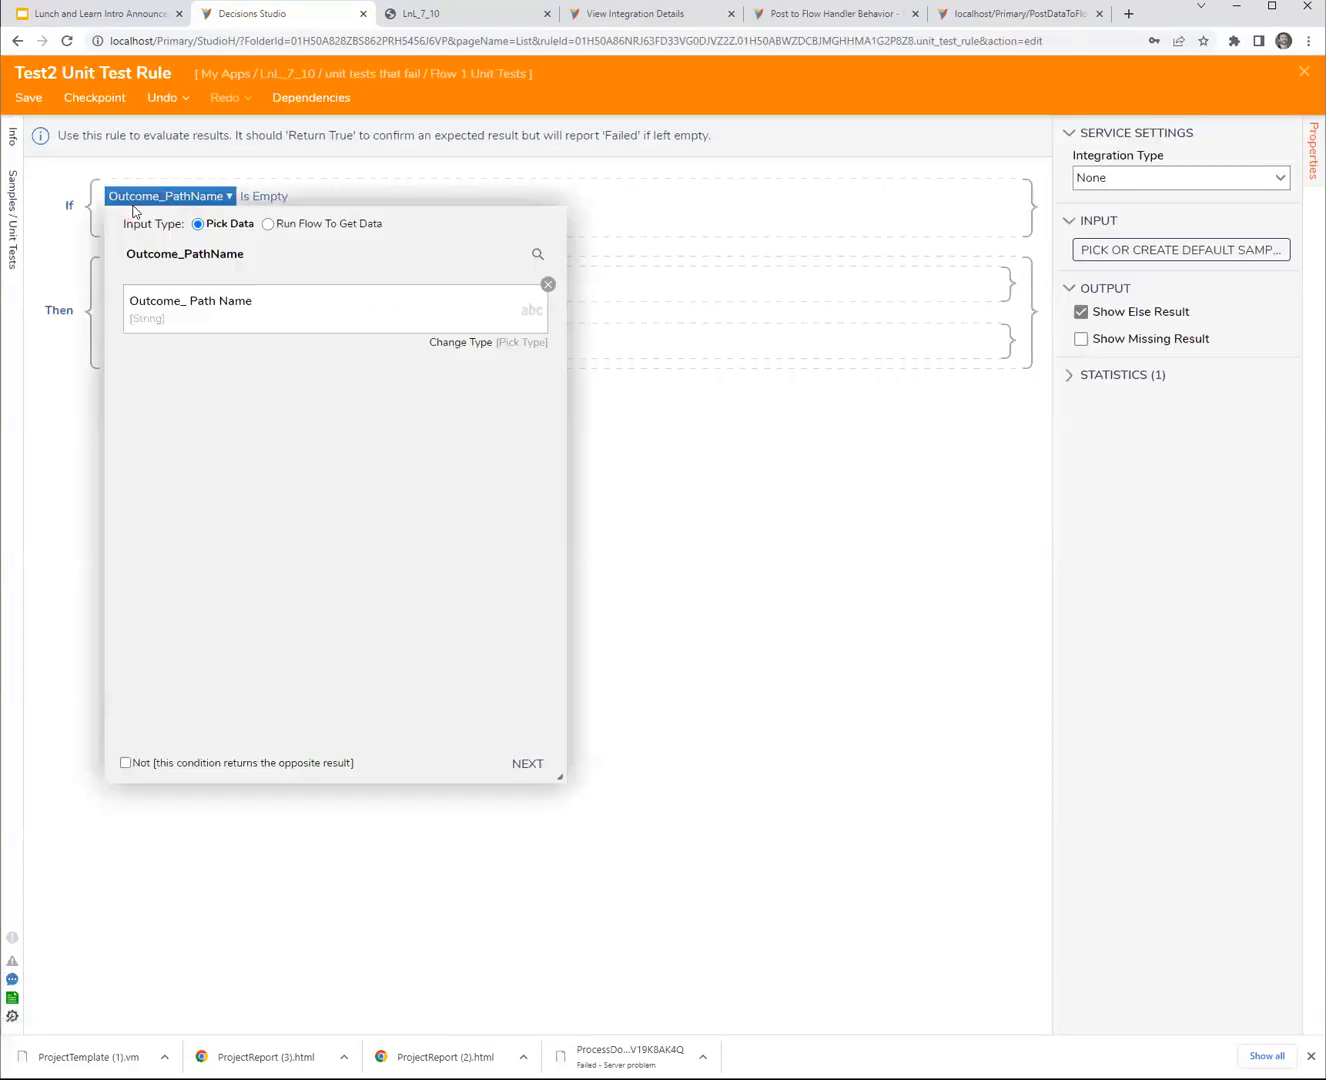
click(547, 285)
scroll(332, 535, down, 3)
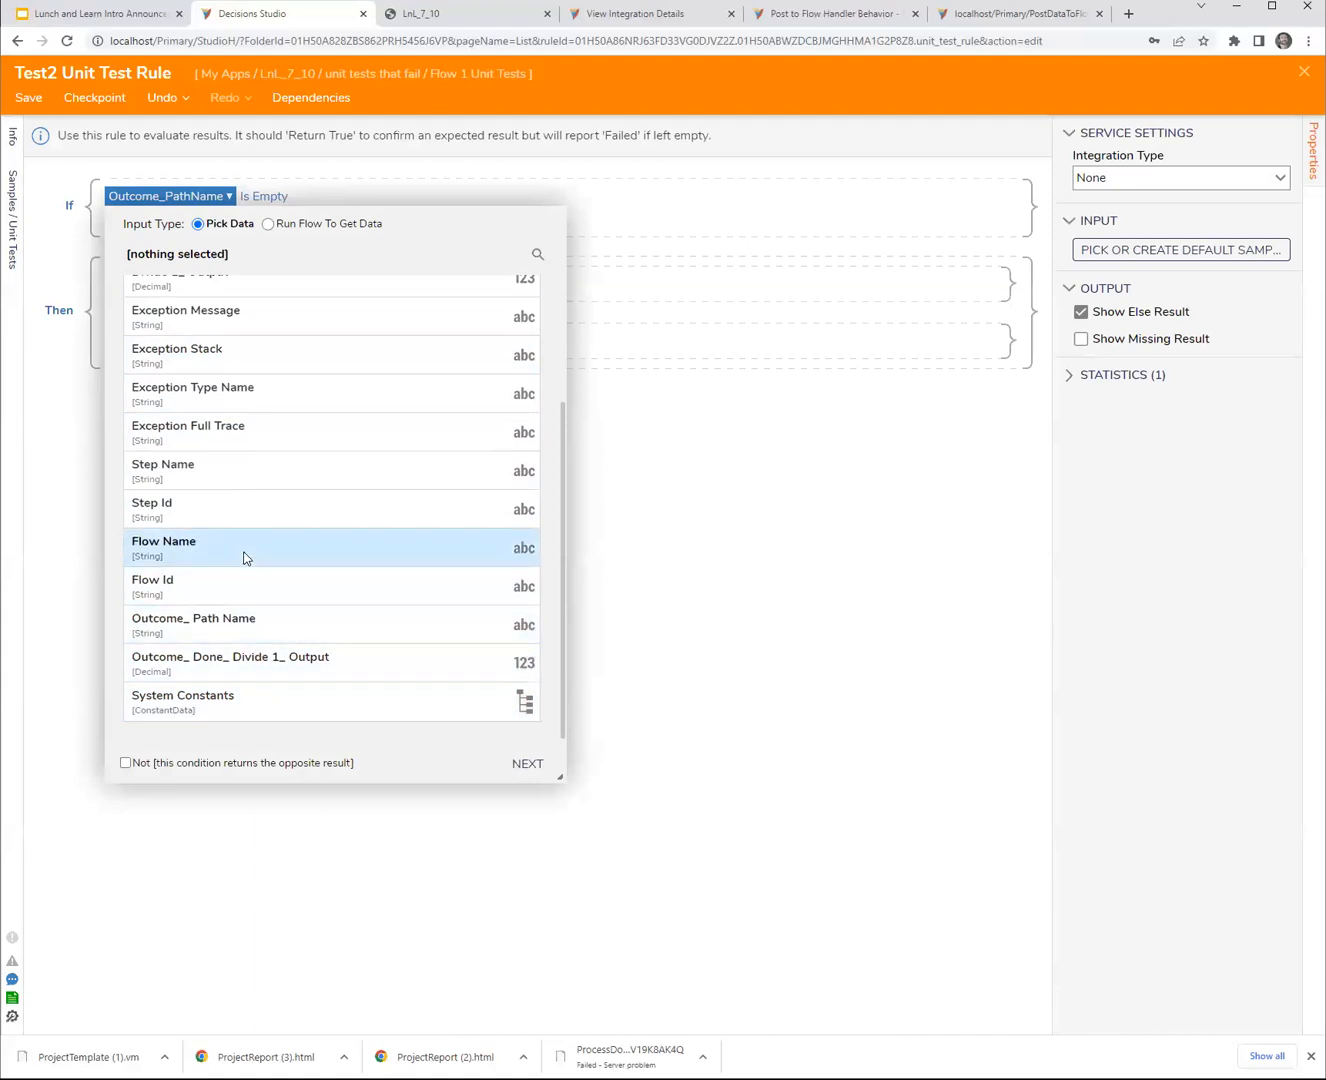
scroll(246, 557, up, 1)
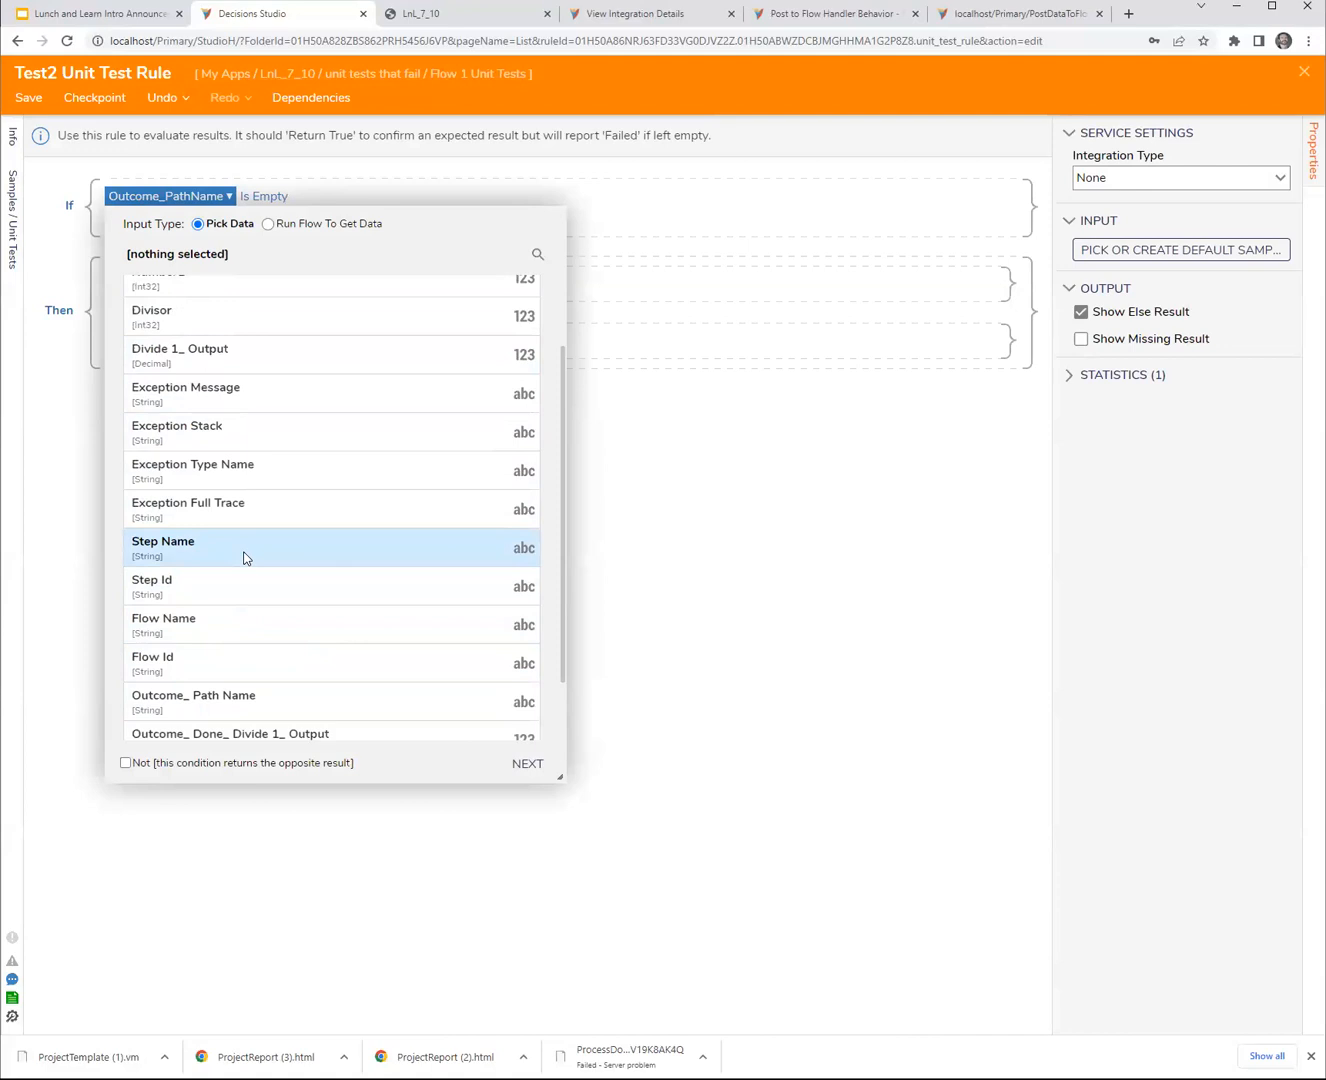
scroll(245, 557, up, 2)
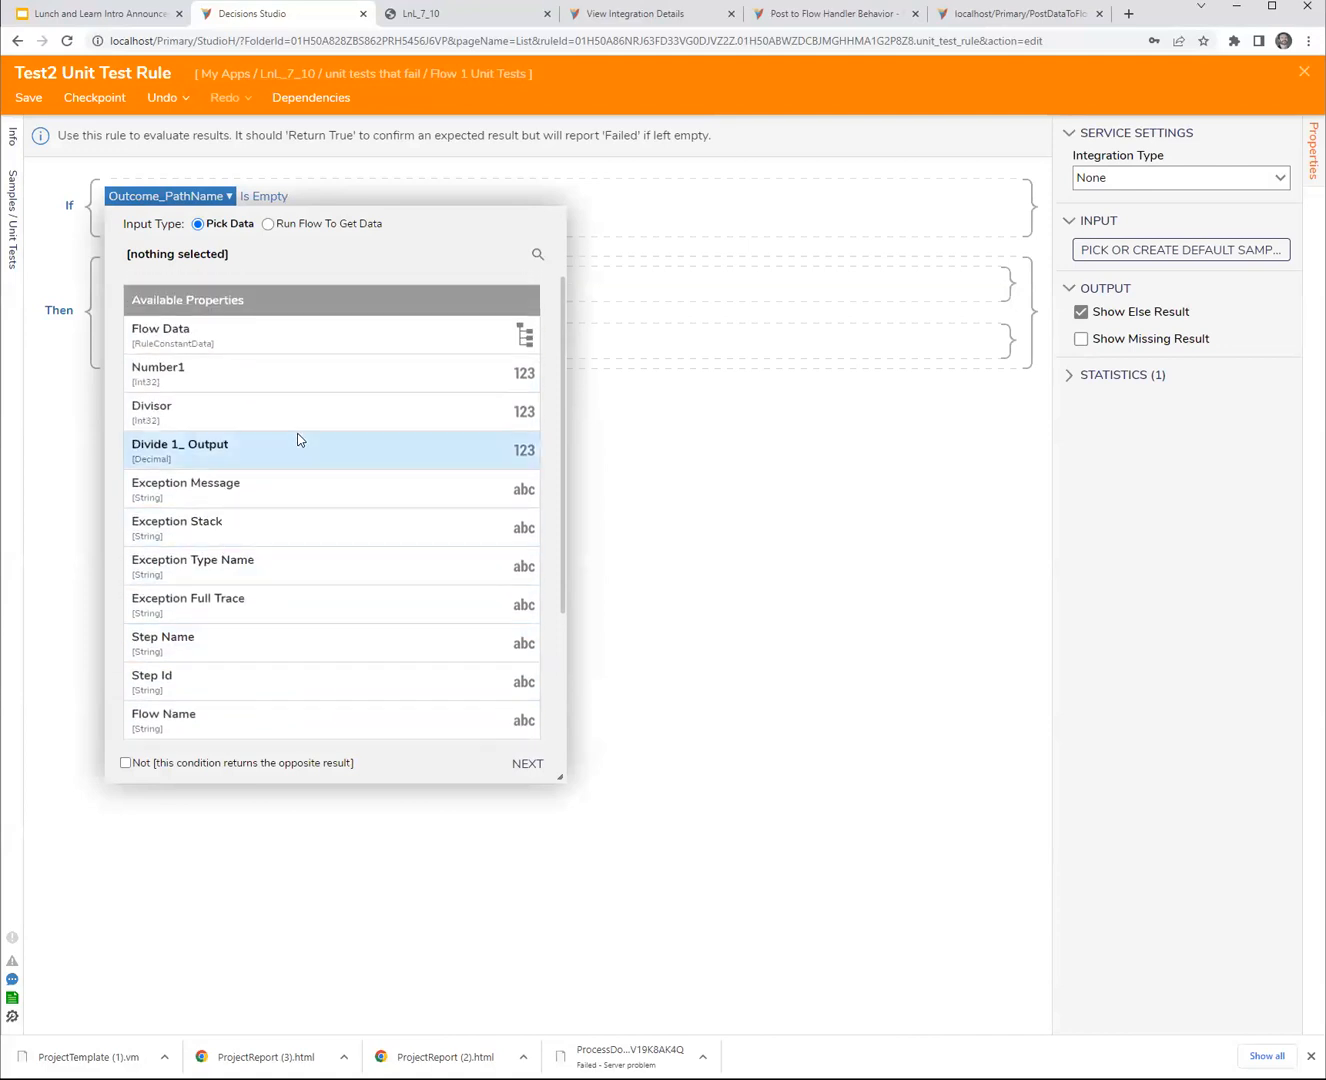
scroll(311, 388, down, 1)
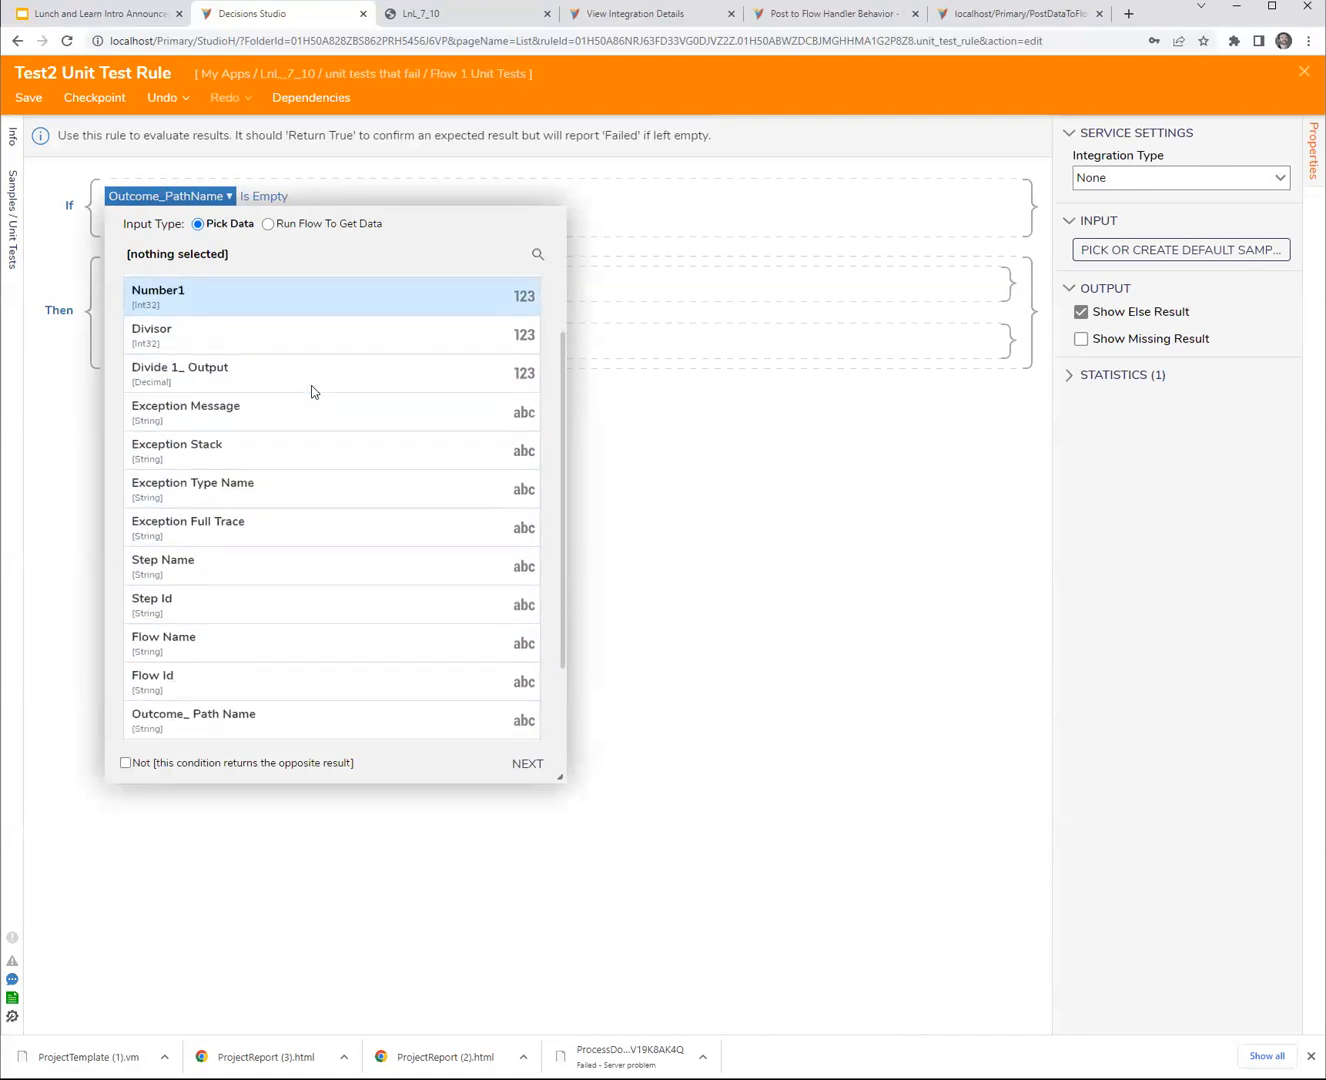
scroll(310, 389, down, 1)
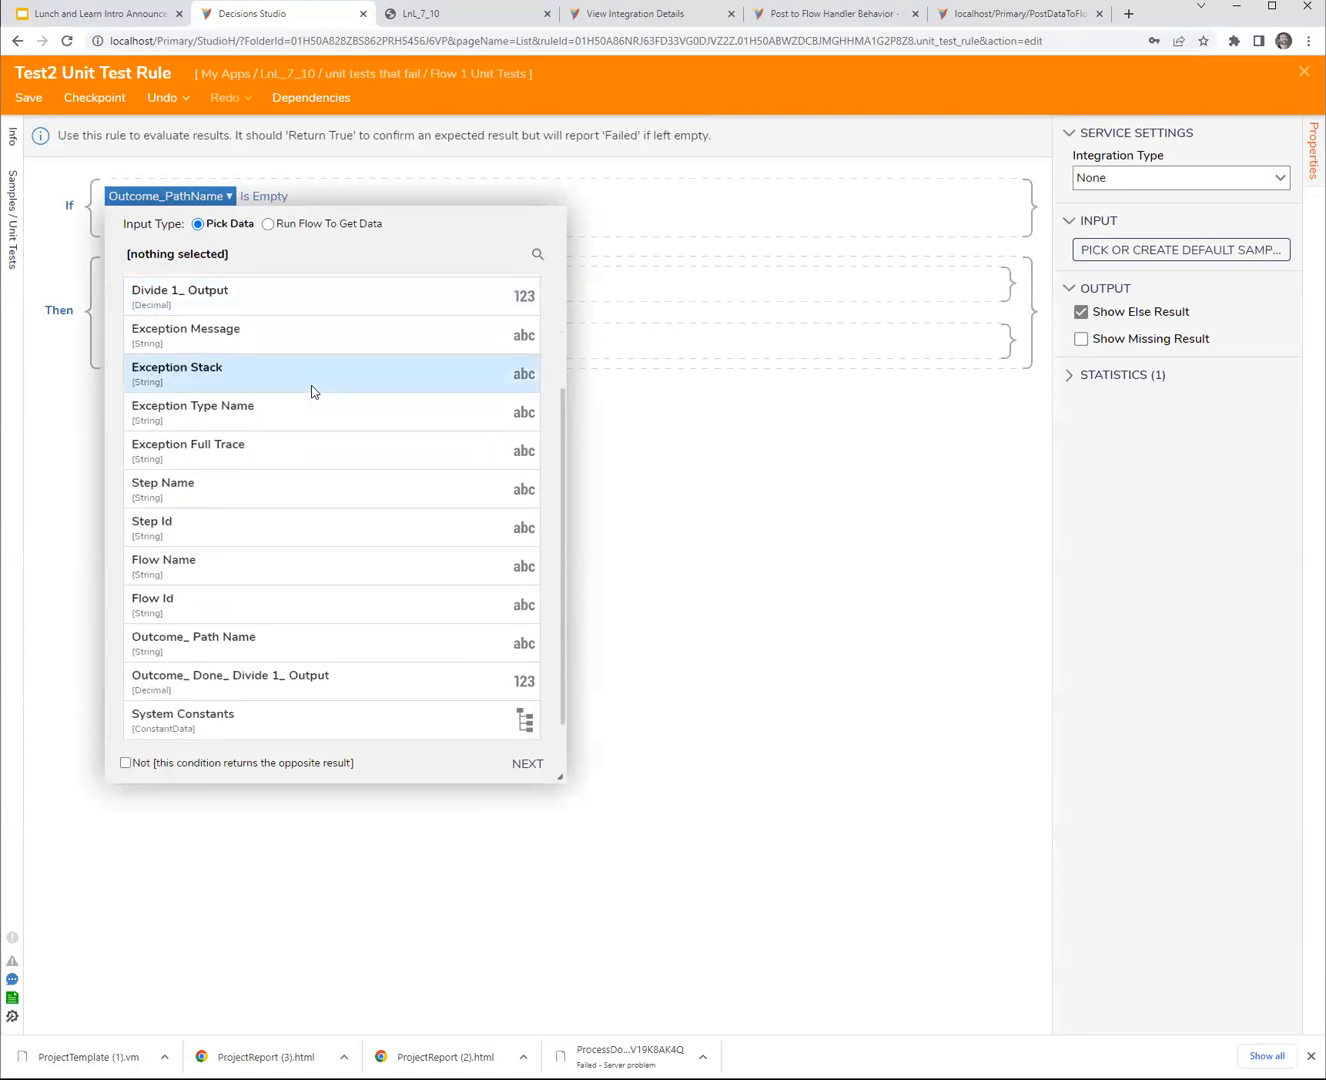
scroll(305, 476, up, 2)
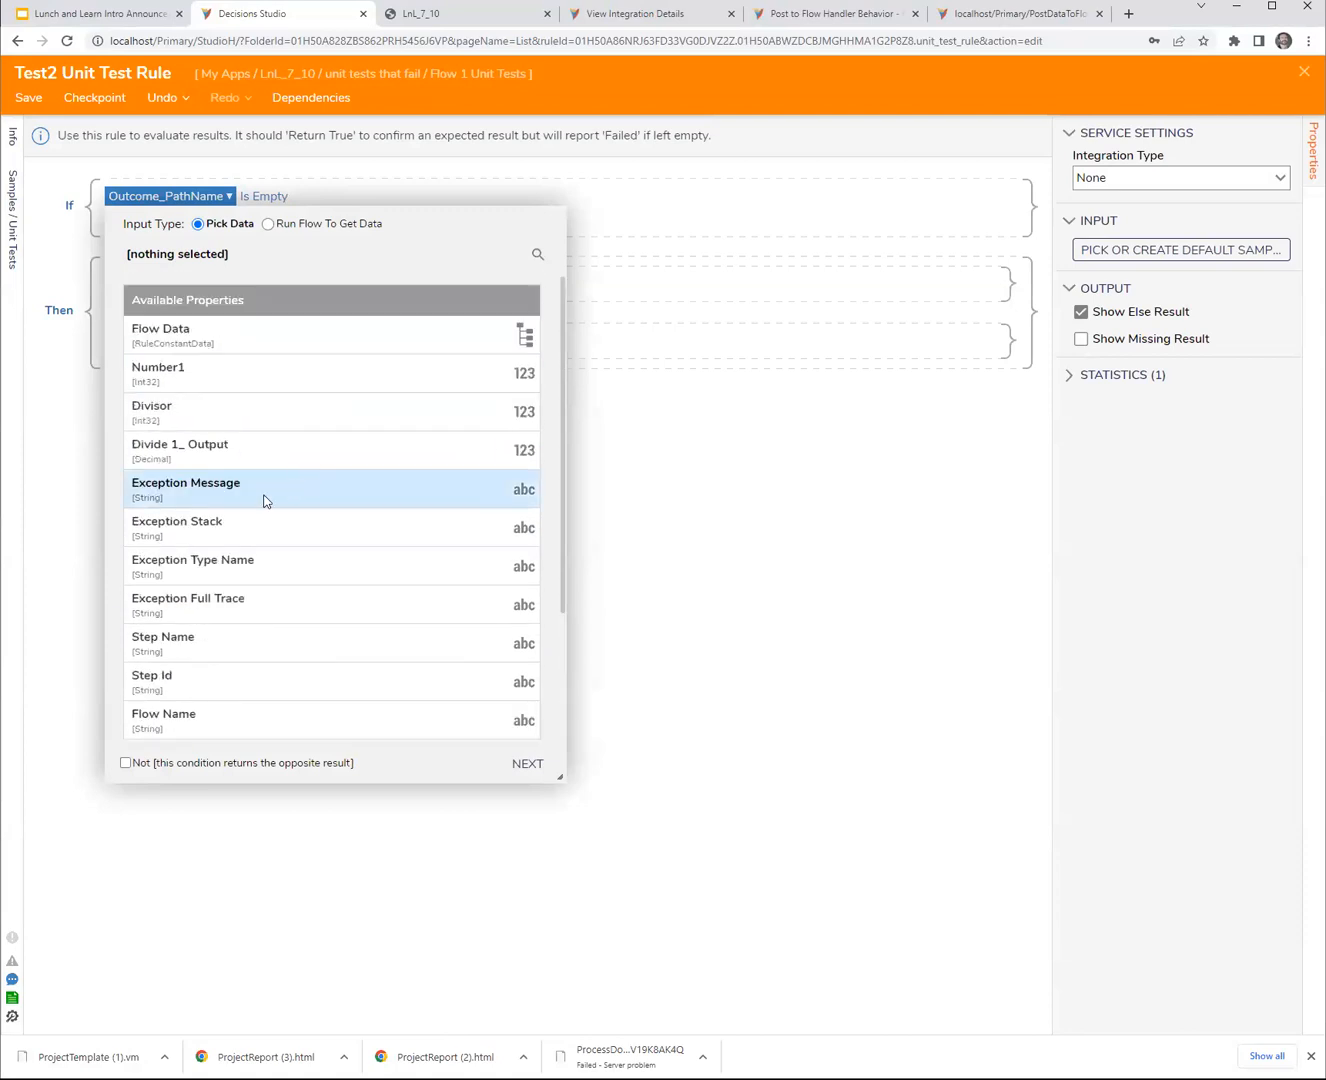
click(274, 486)
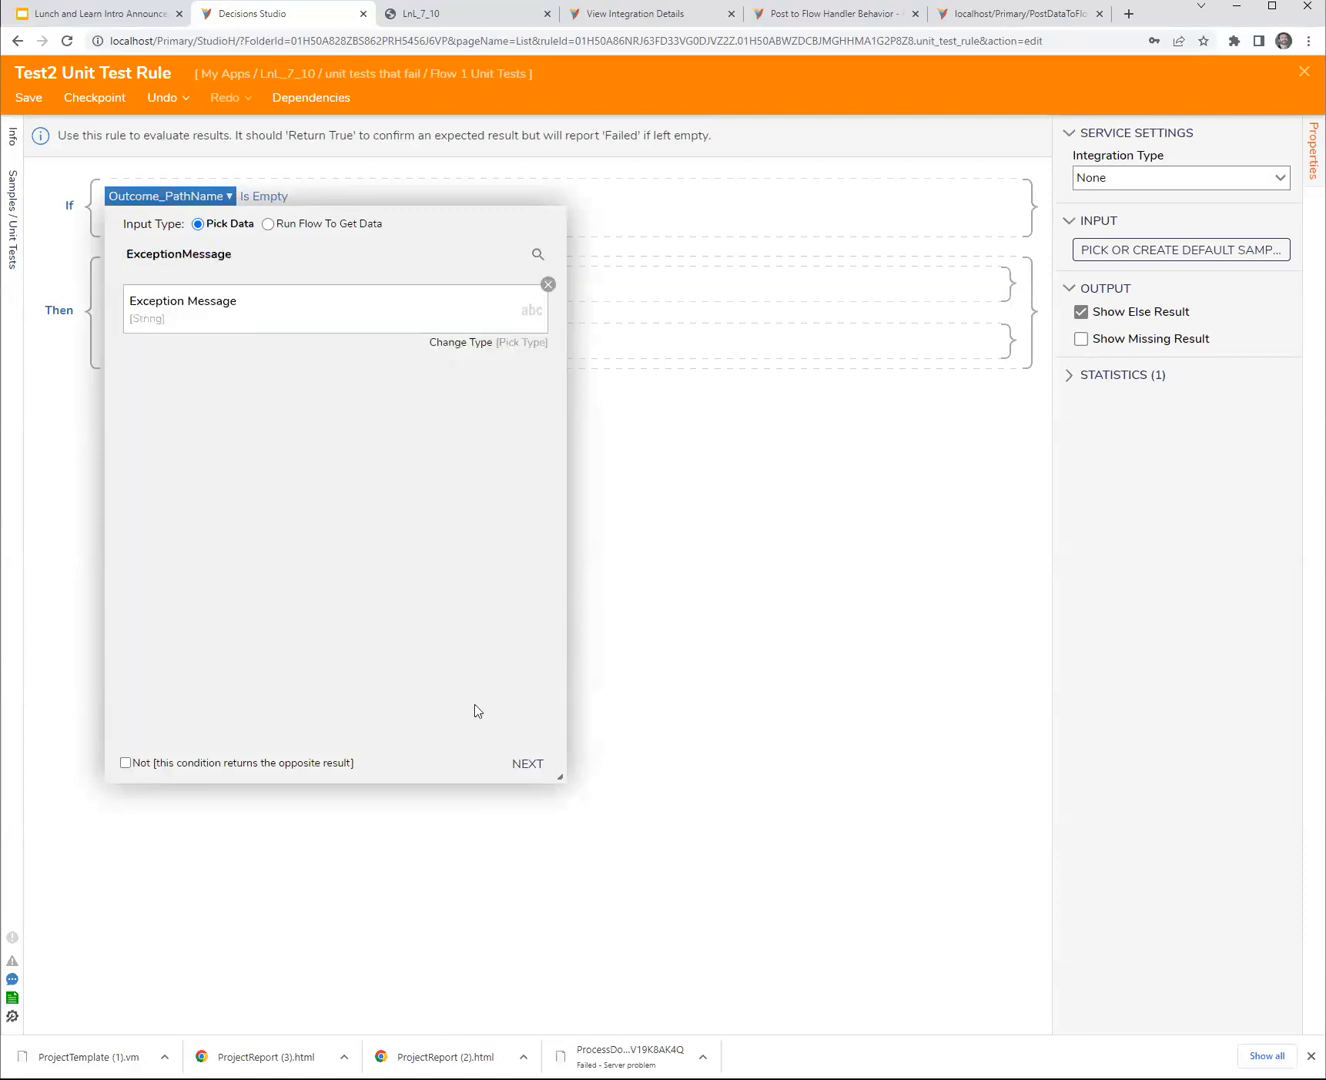
click(525, 765)
- Negate the ExceptionMessage Is Empty condition with the Not option, and close the rule saving its changes
click(245, 764)
click(318, 557)
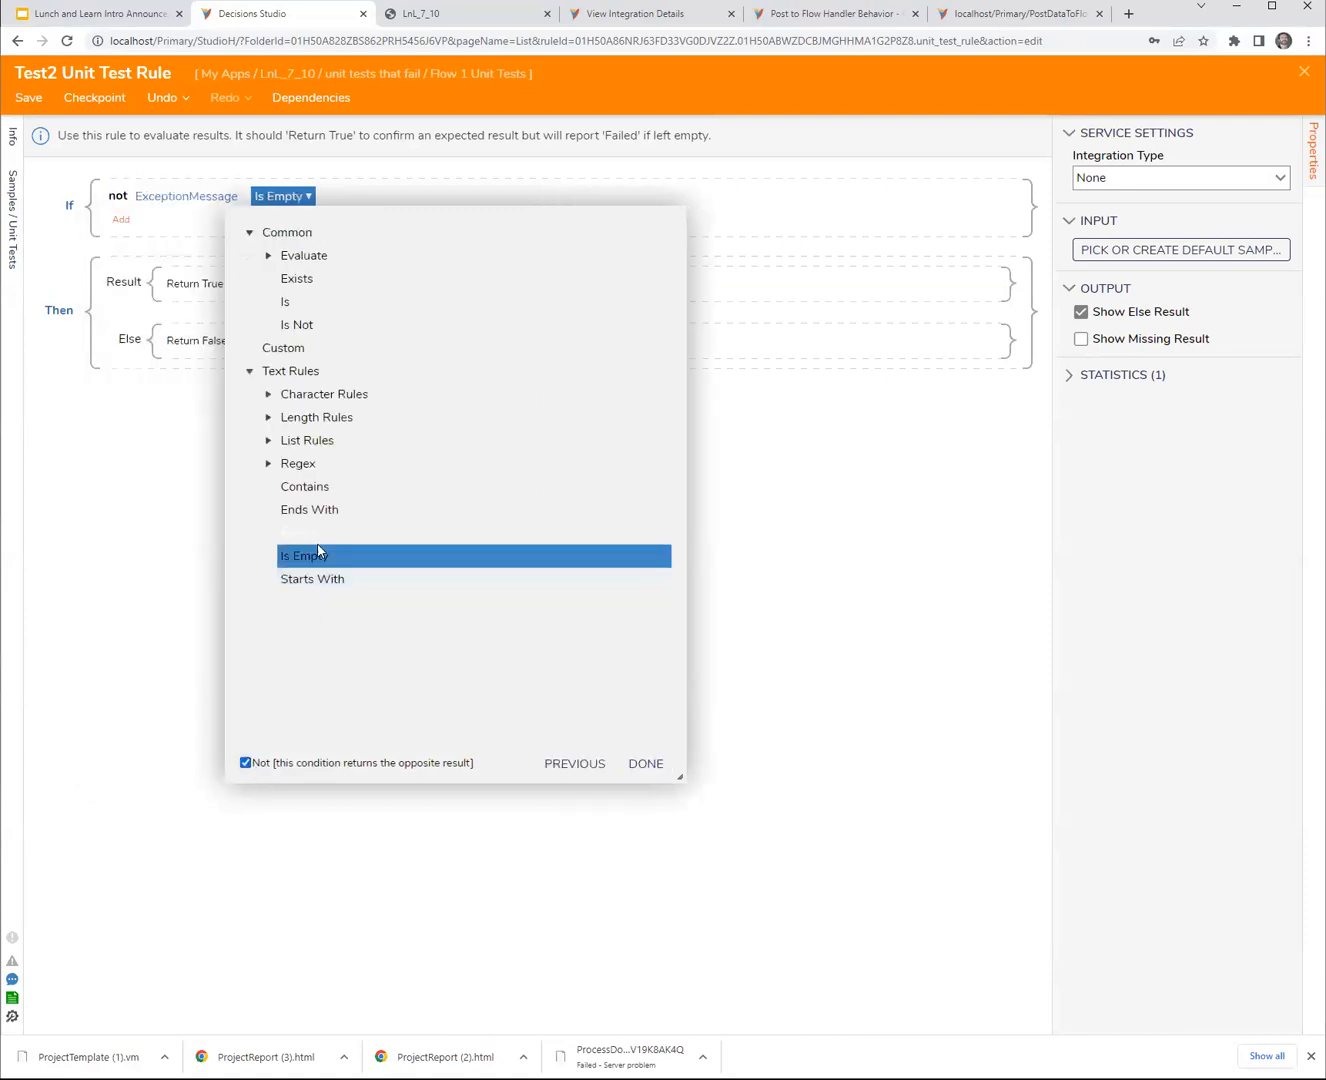
click(647, 763)
click(159, 196)
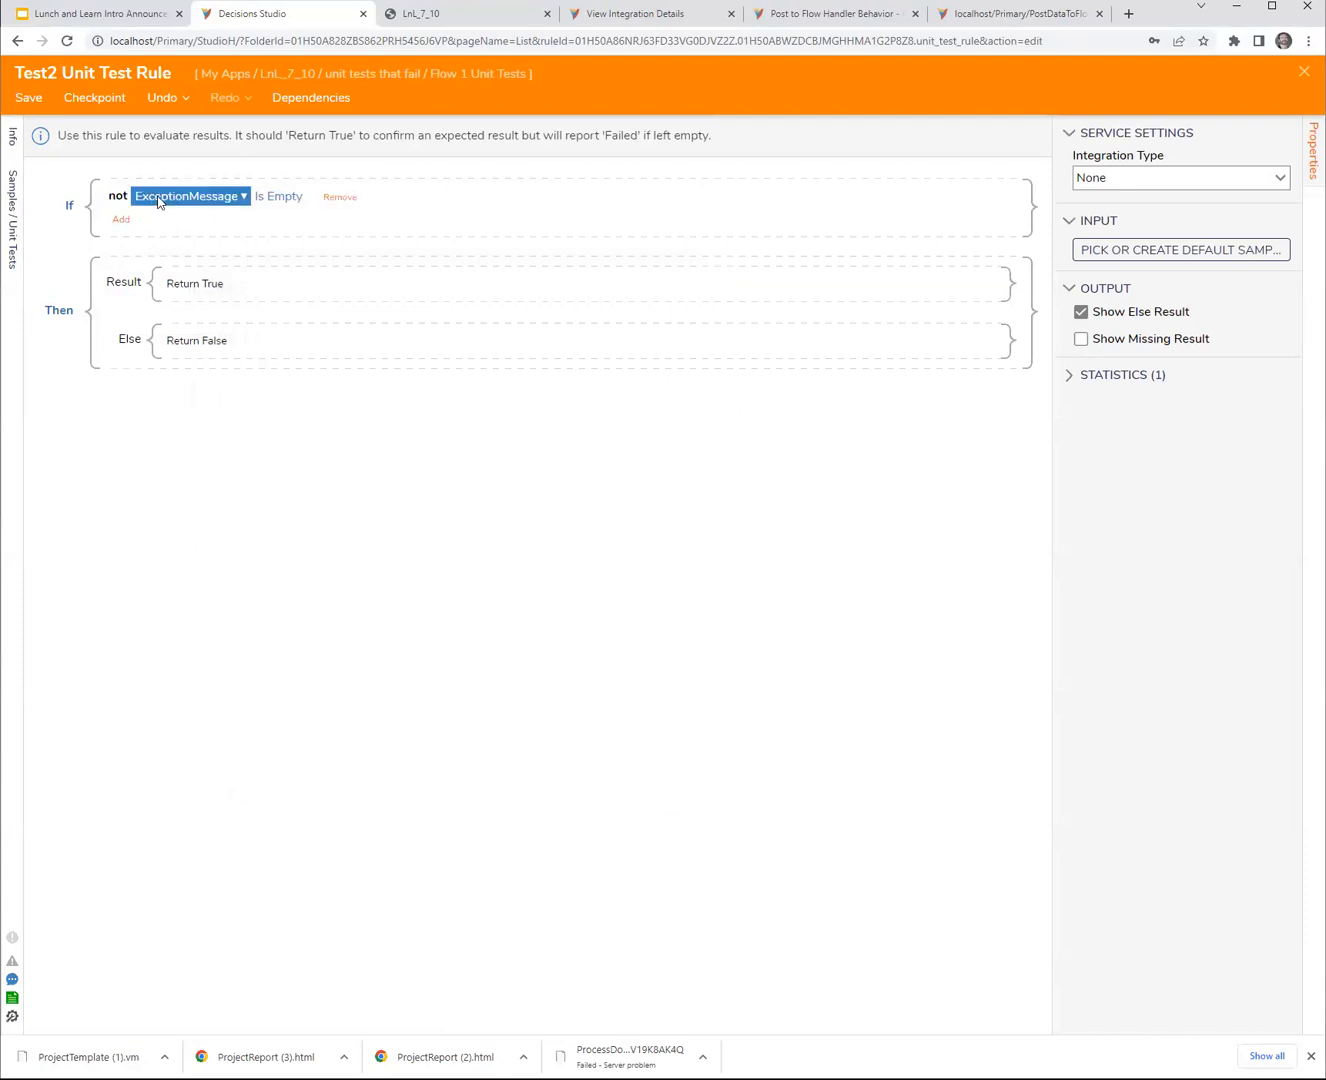
click(1304, 73)
click(872, 633)
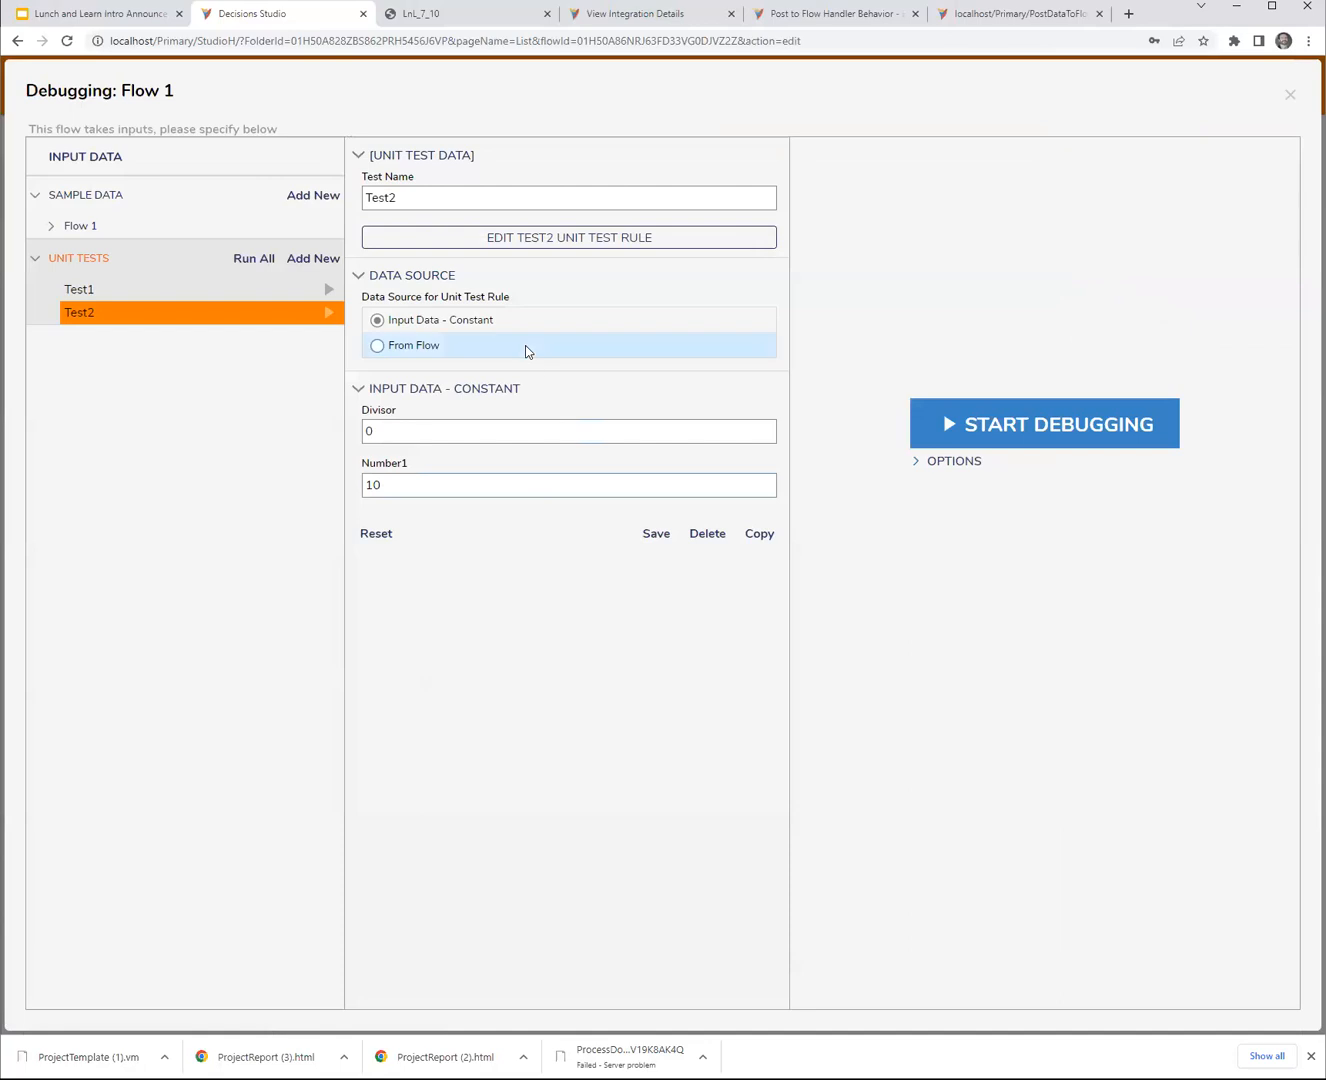
- Run the Test2 unit test, and run all of the flow's unit tests from a new debugging session
click(329, 314)
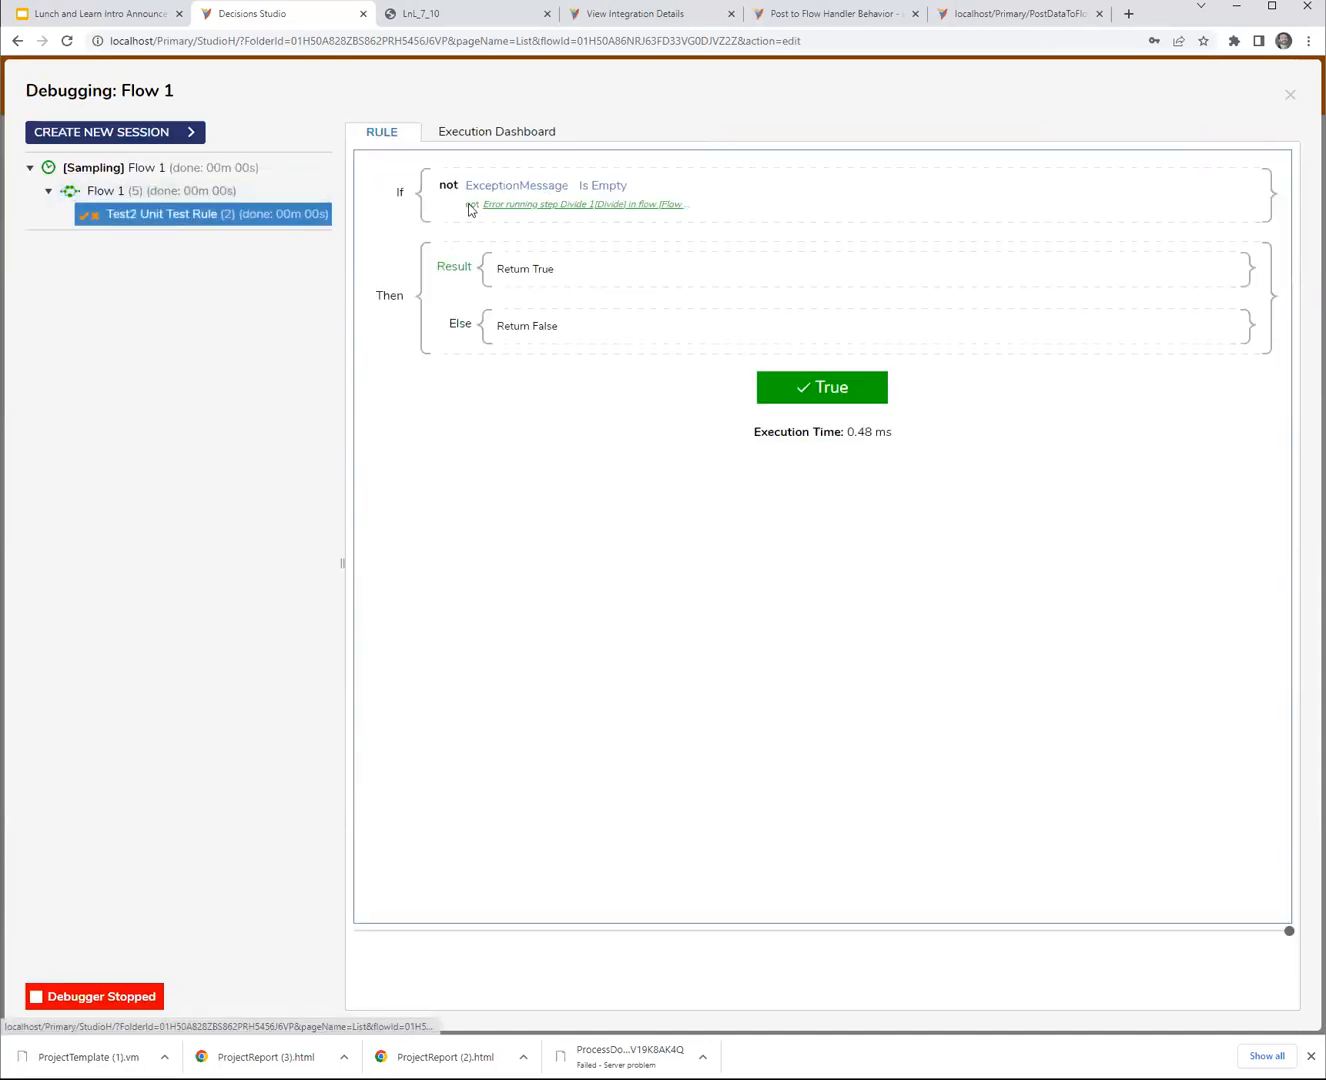
click(169, 132)
click(250, 258)
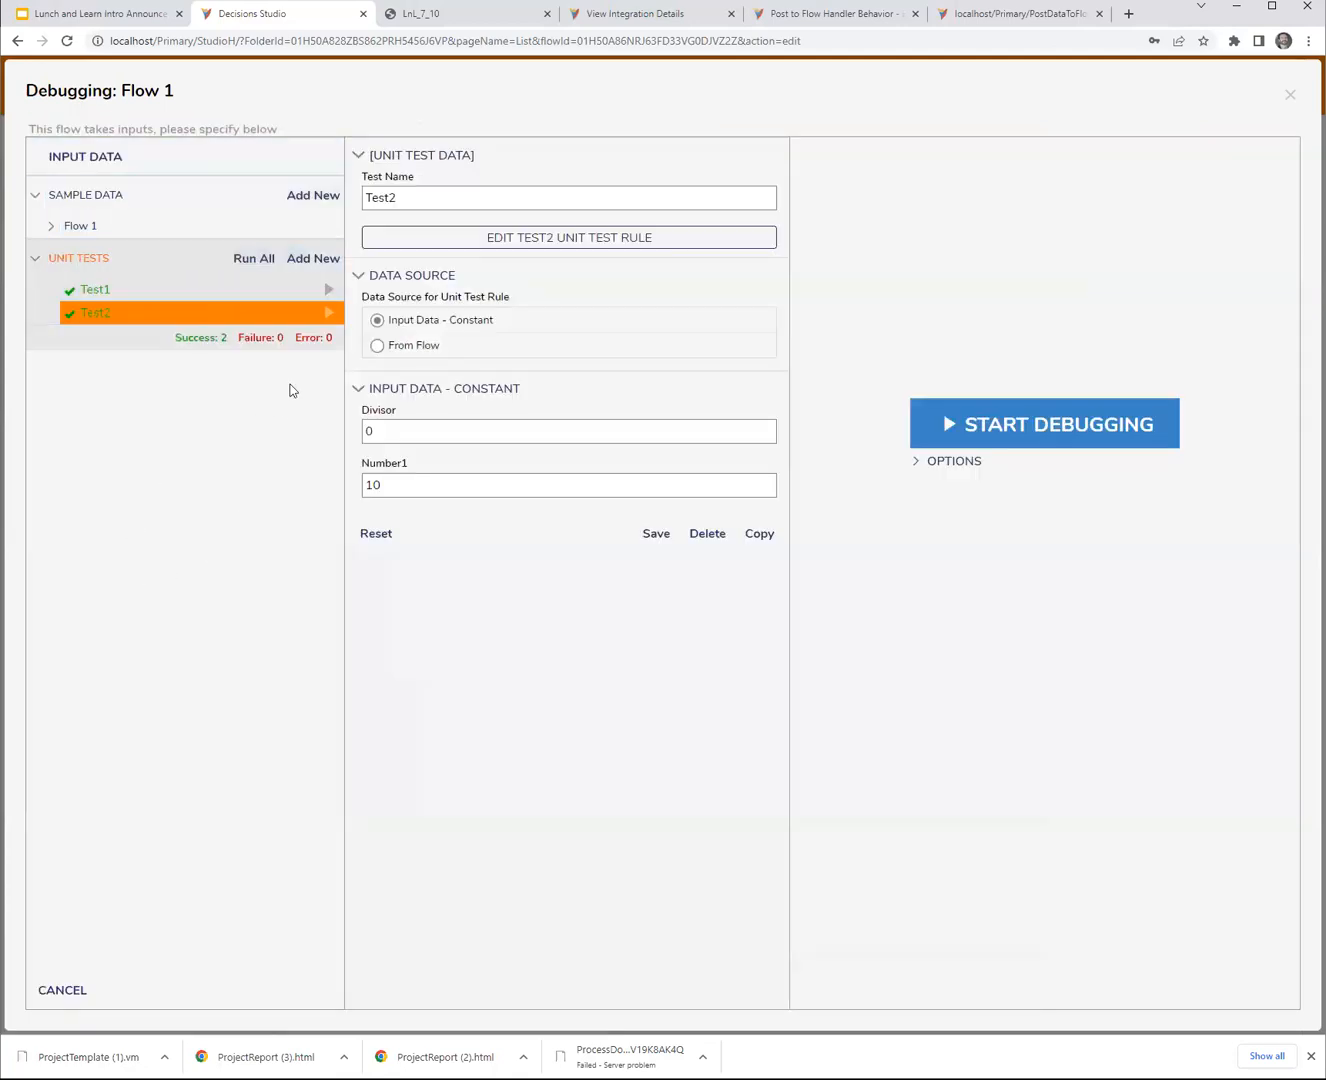
- Open Test2's unit test rule and check the data element used by its negated ExceptionMessage condition
click(642, 237)
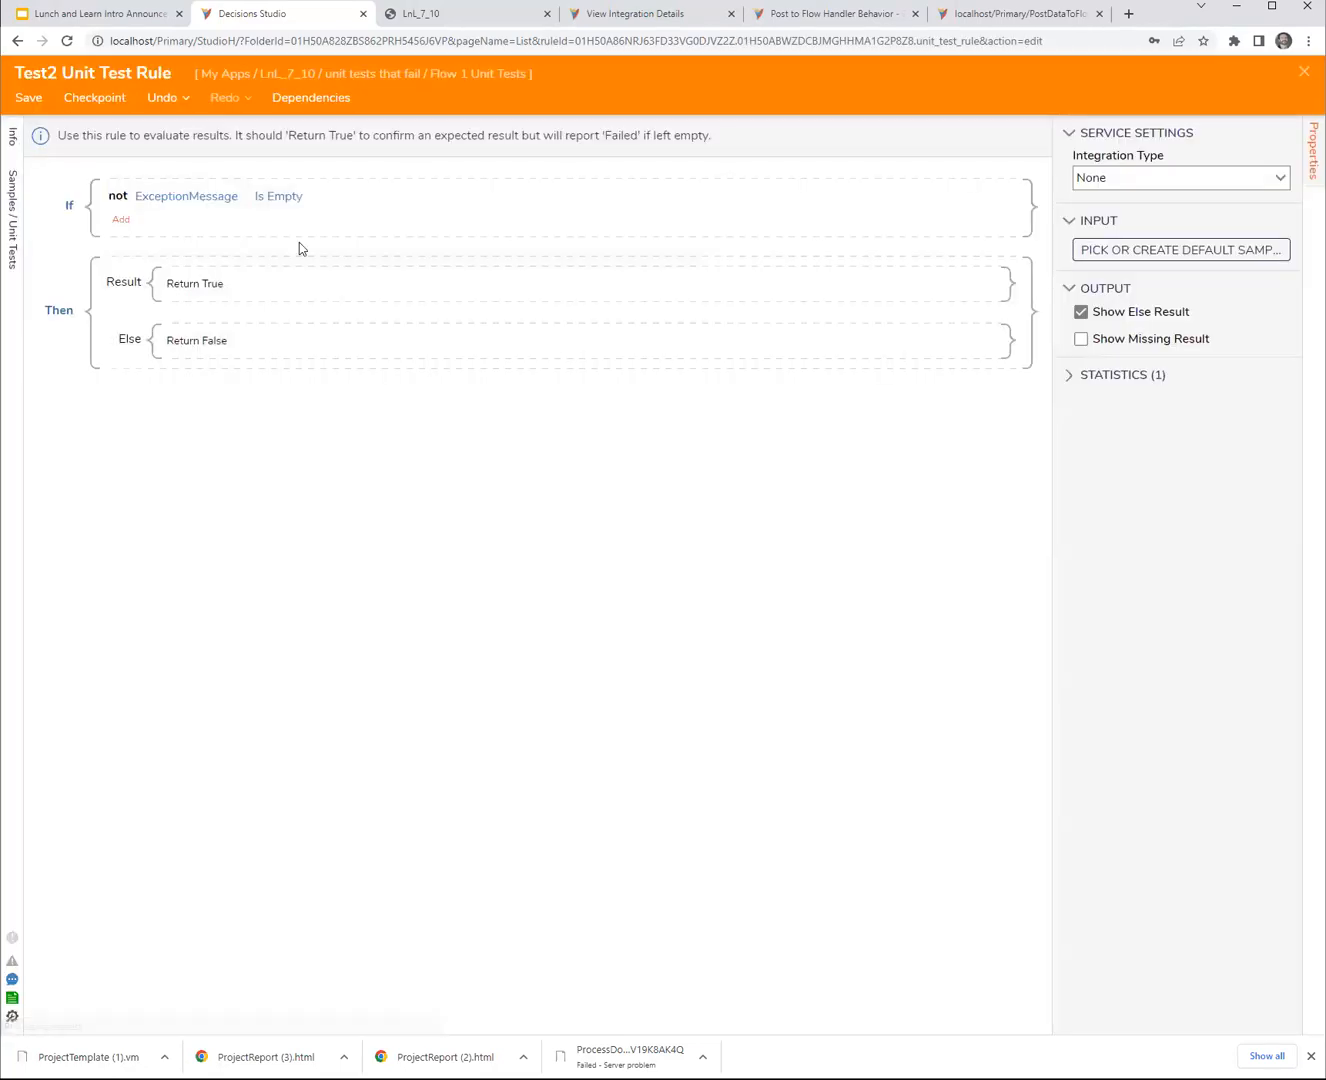
click(149, 195)
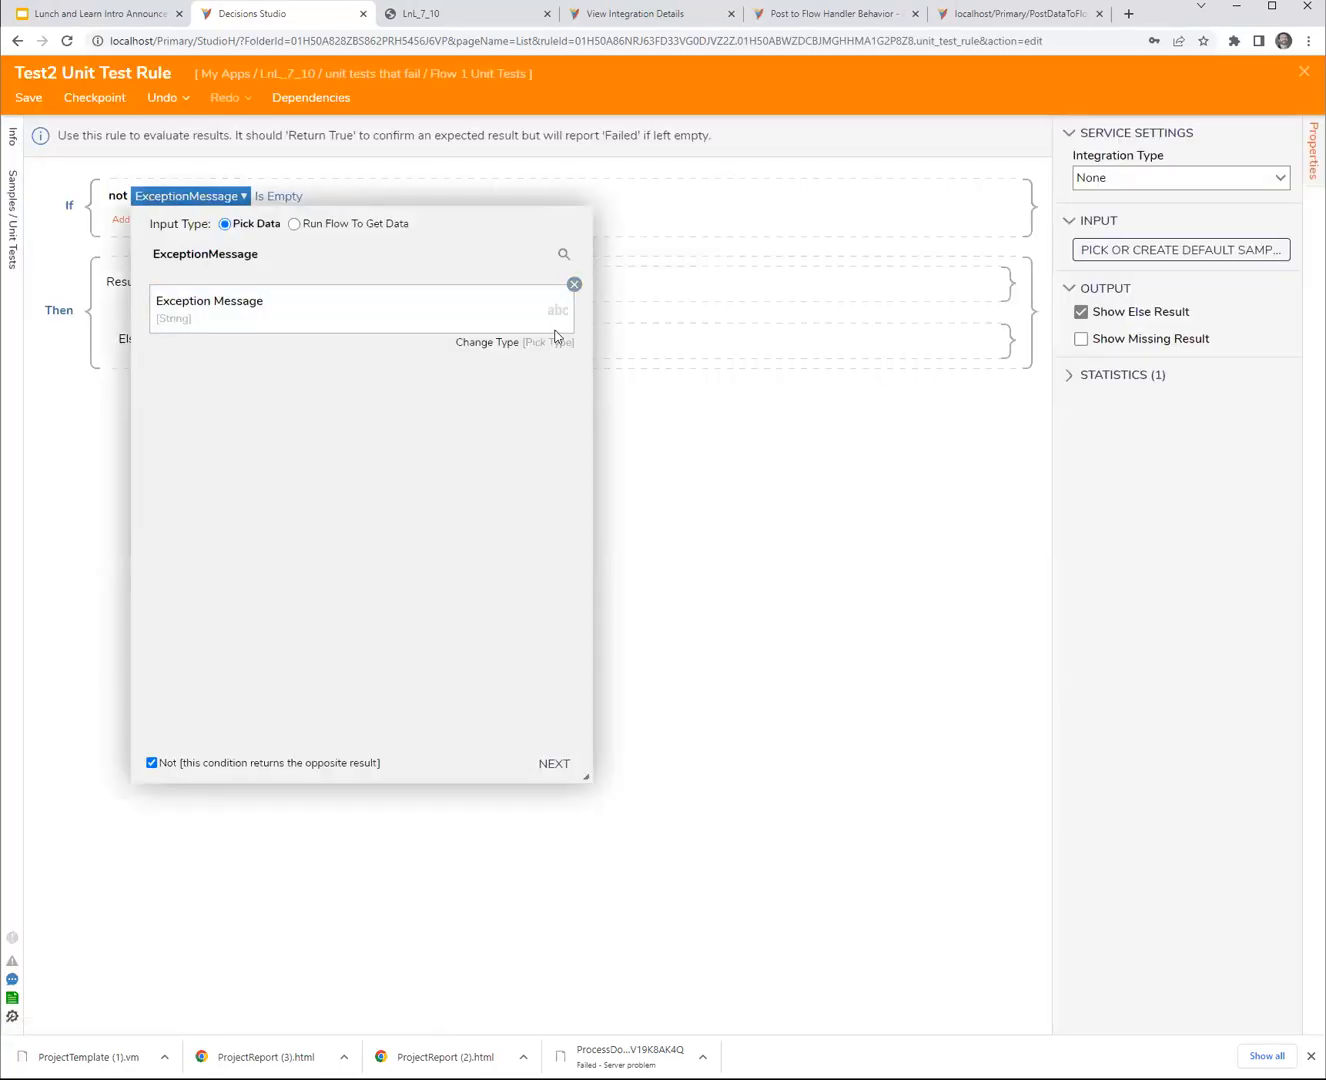
click(209, 290)
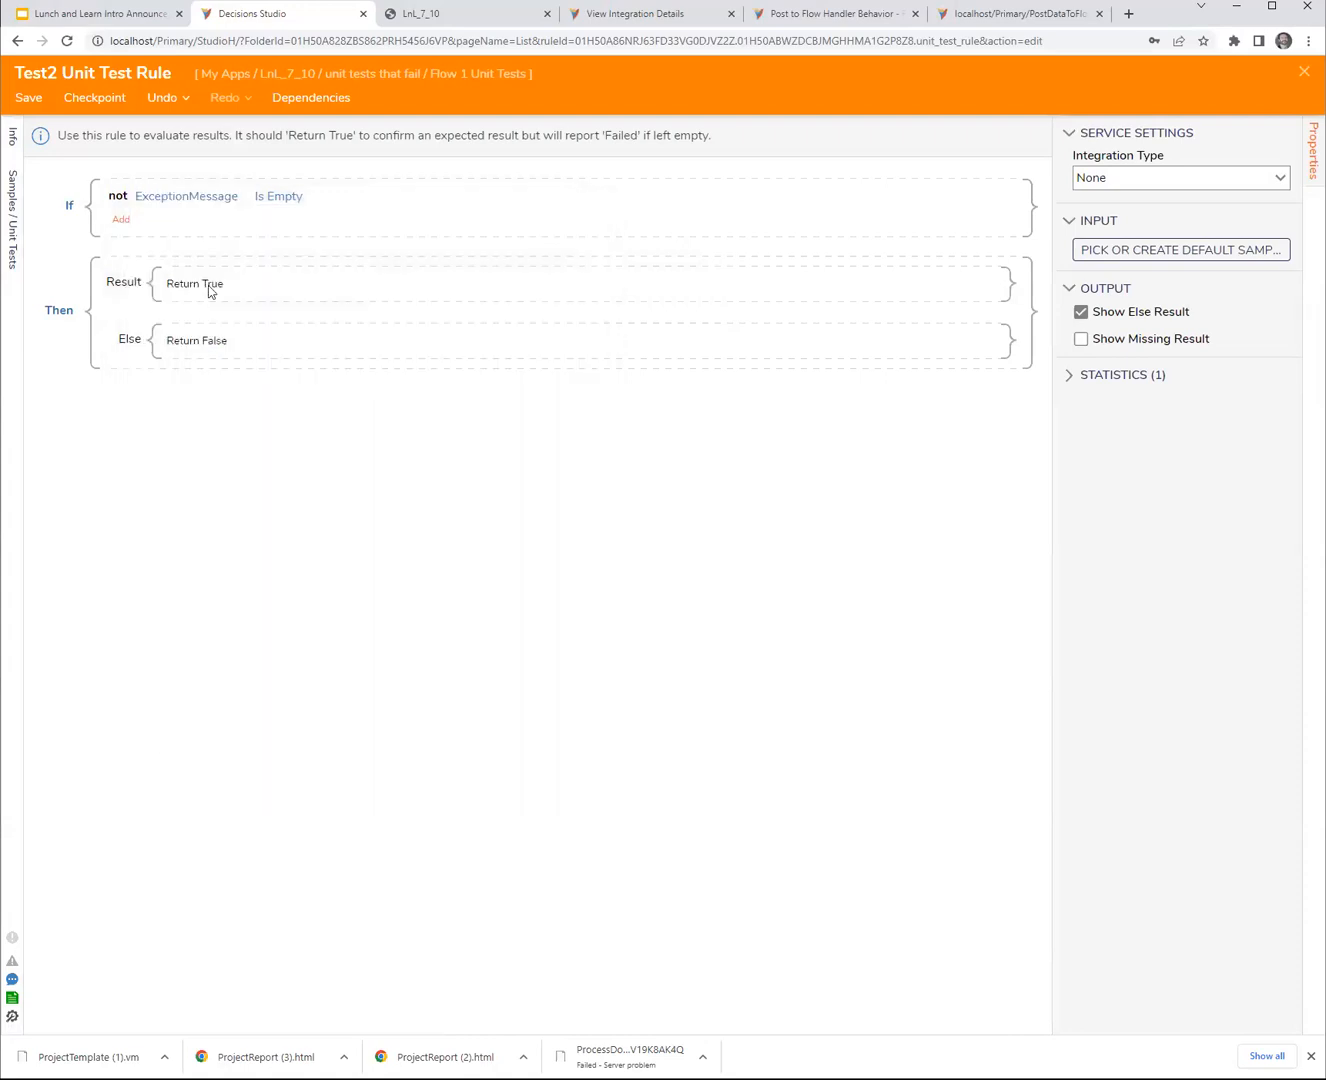
click(120, 220)
click(187, 226)
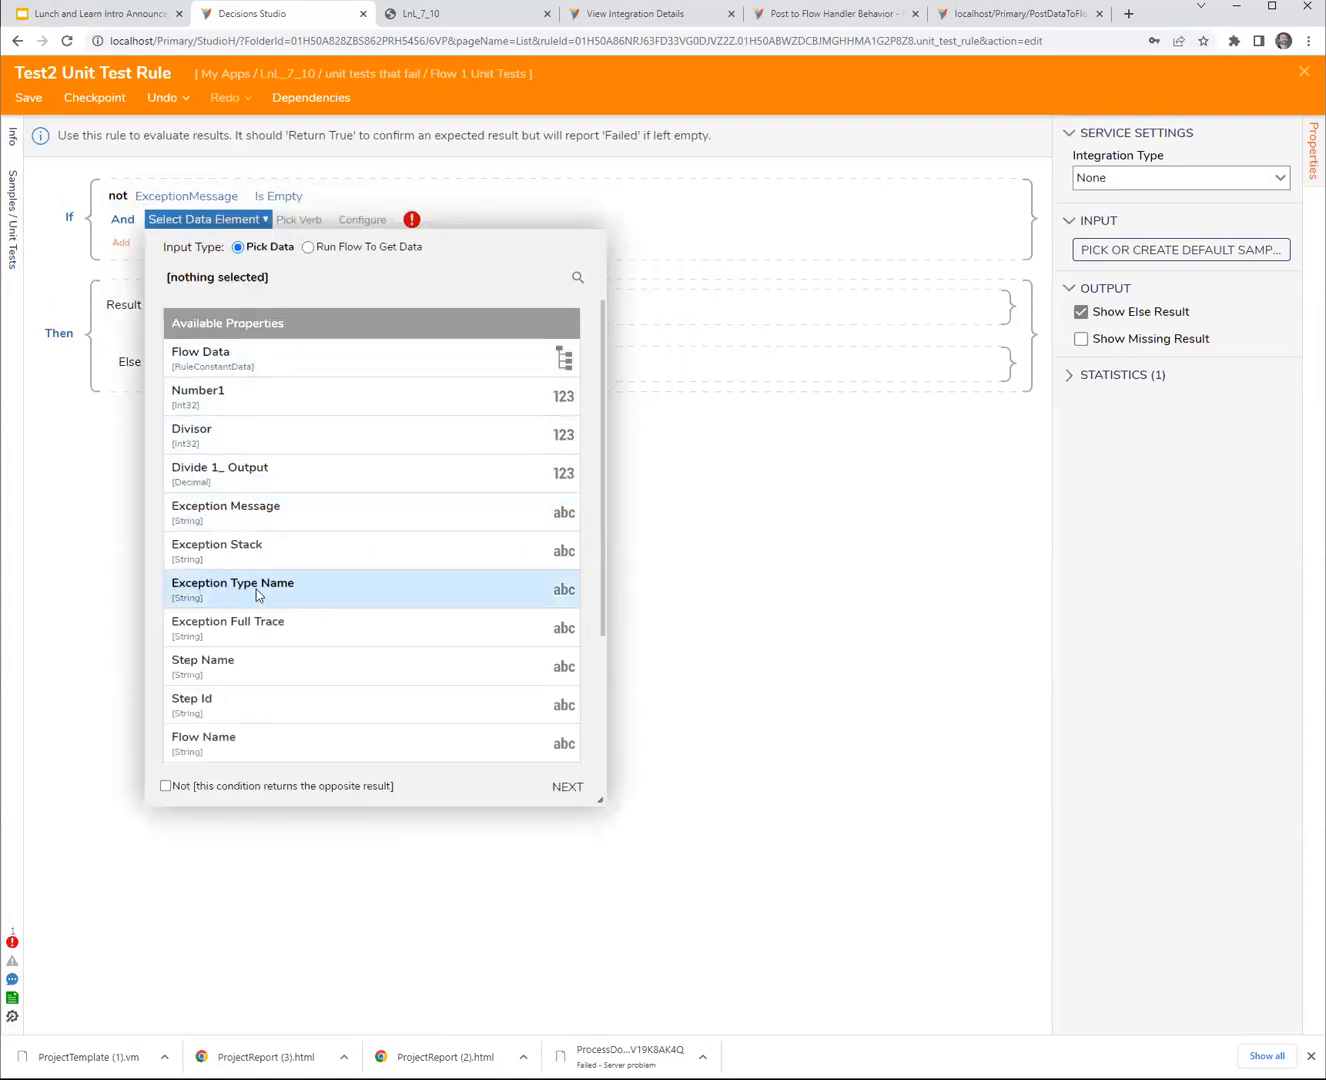
scroll(255, 570, down, 1)
scroll(253, 553, up, 1)
click(814, 505)
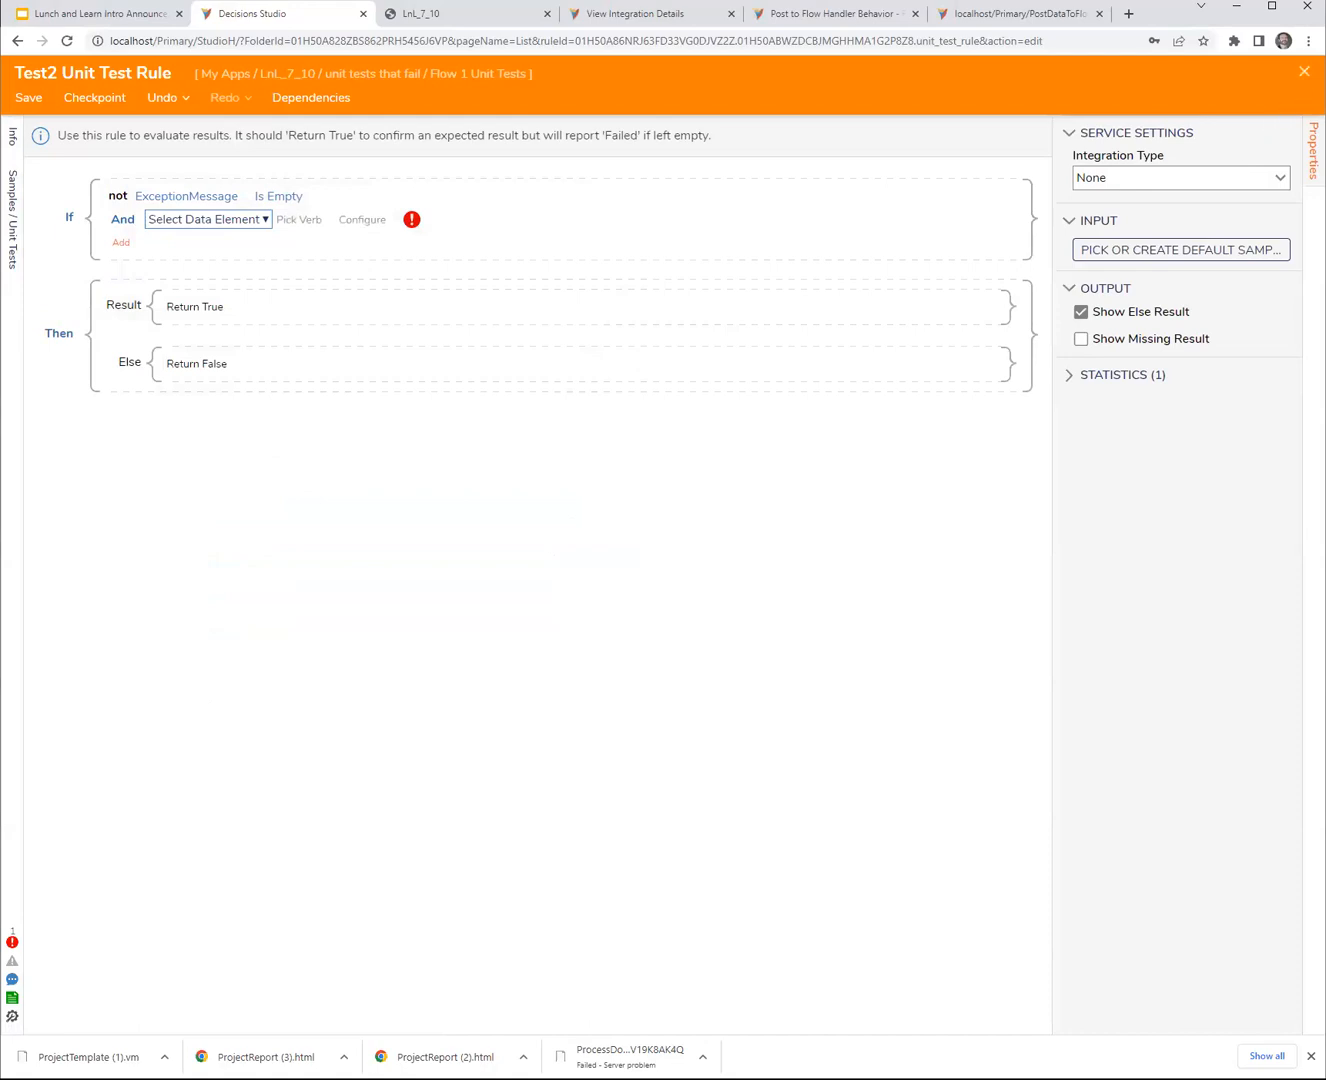
click(444, 220)
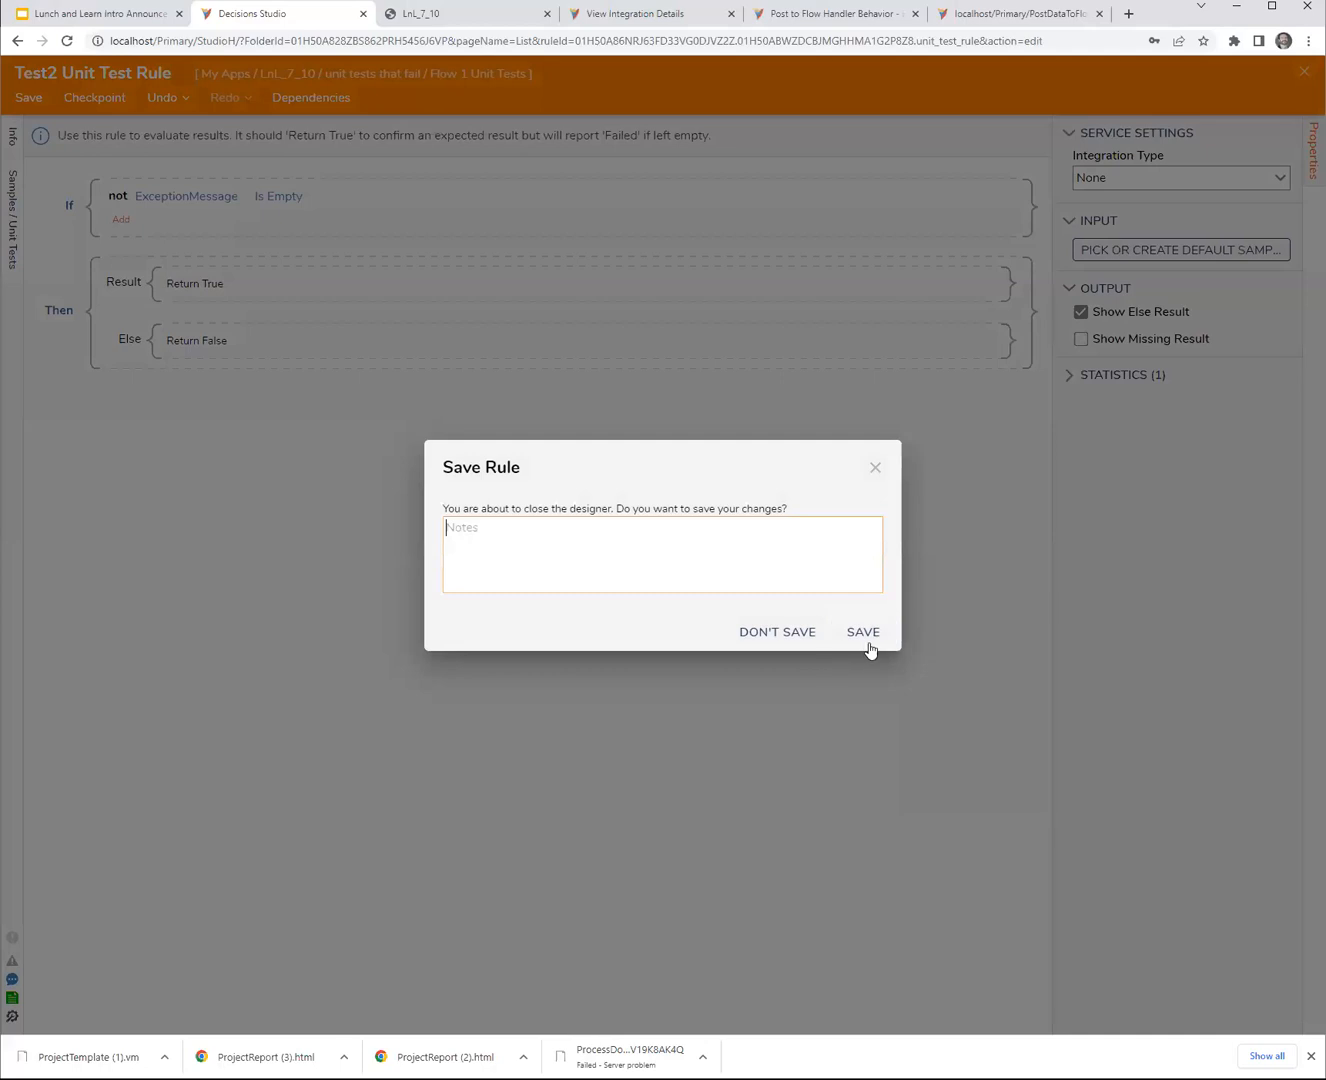
- Close the rule with its changes saved, and leave the debugger and flow for the LnL_7_10 folder
click(864, 634)
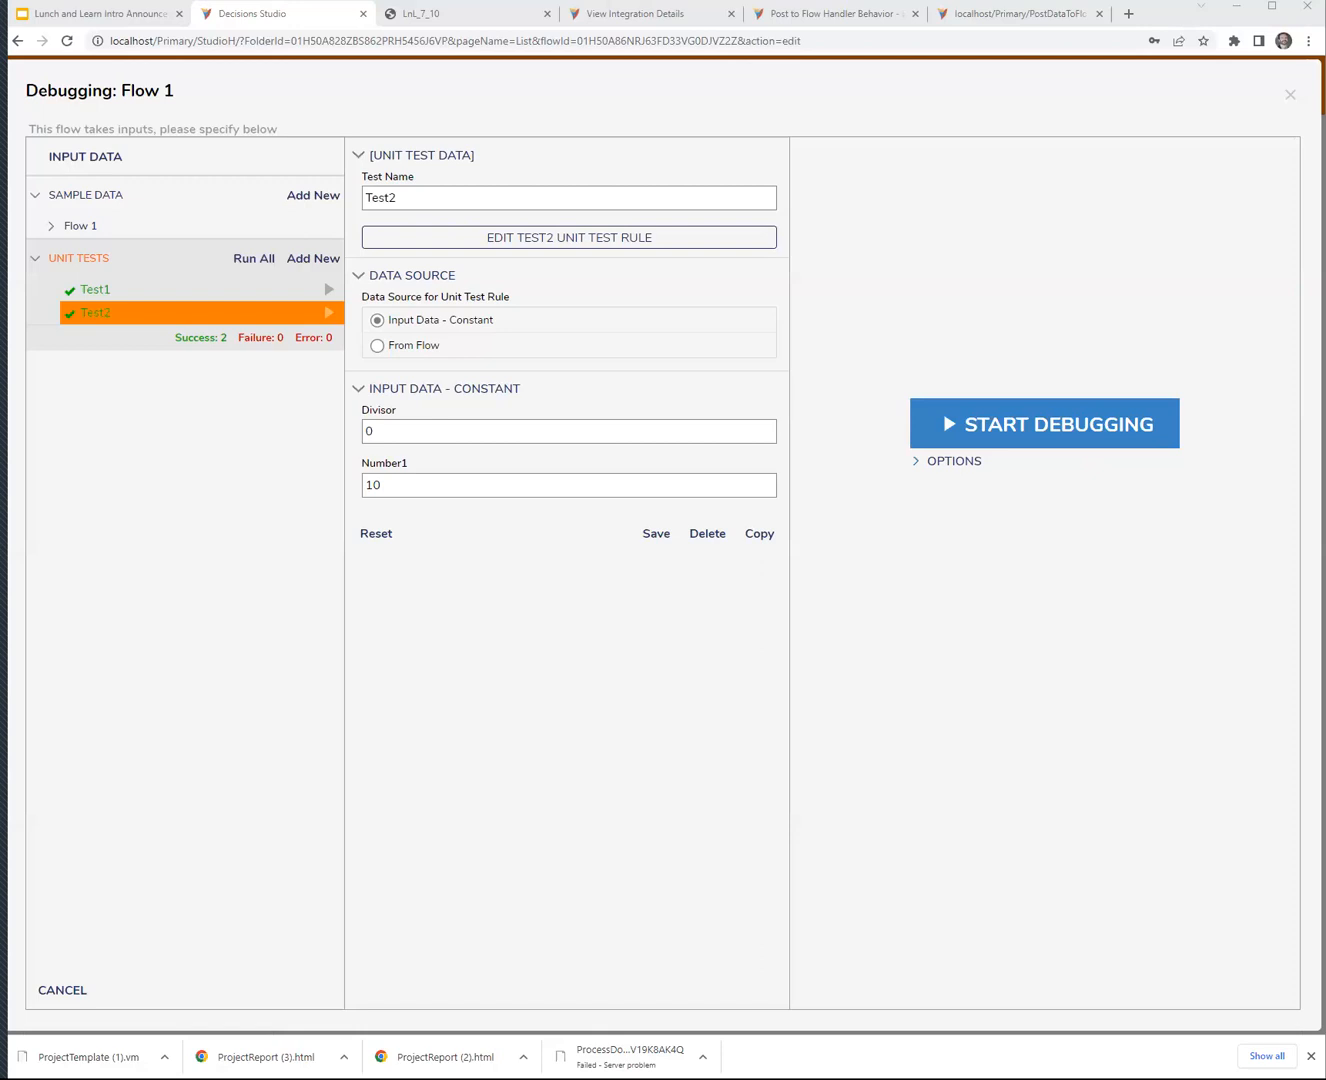
click(1296, 92)
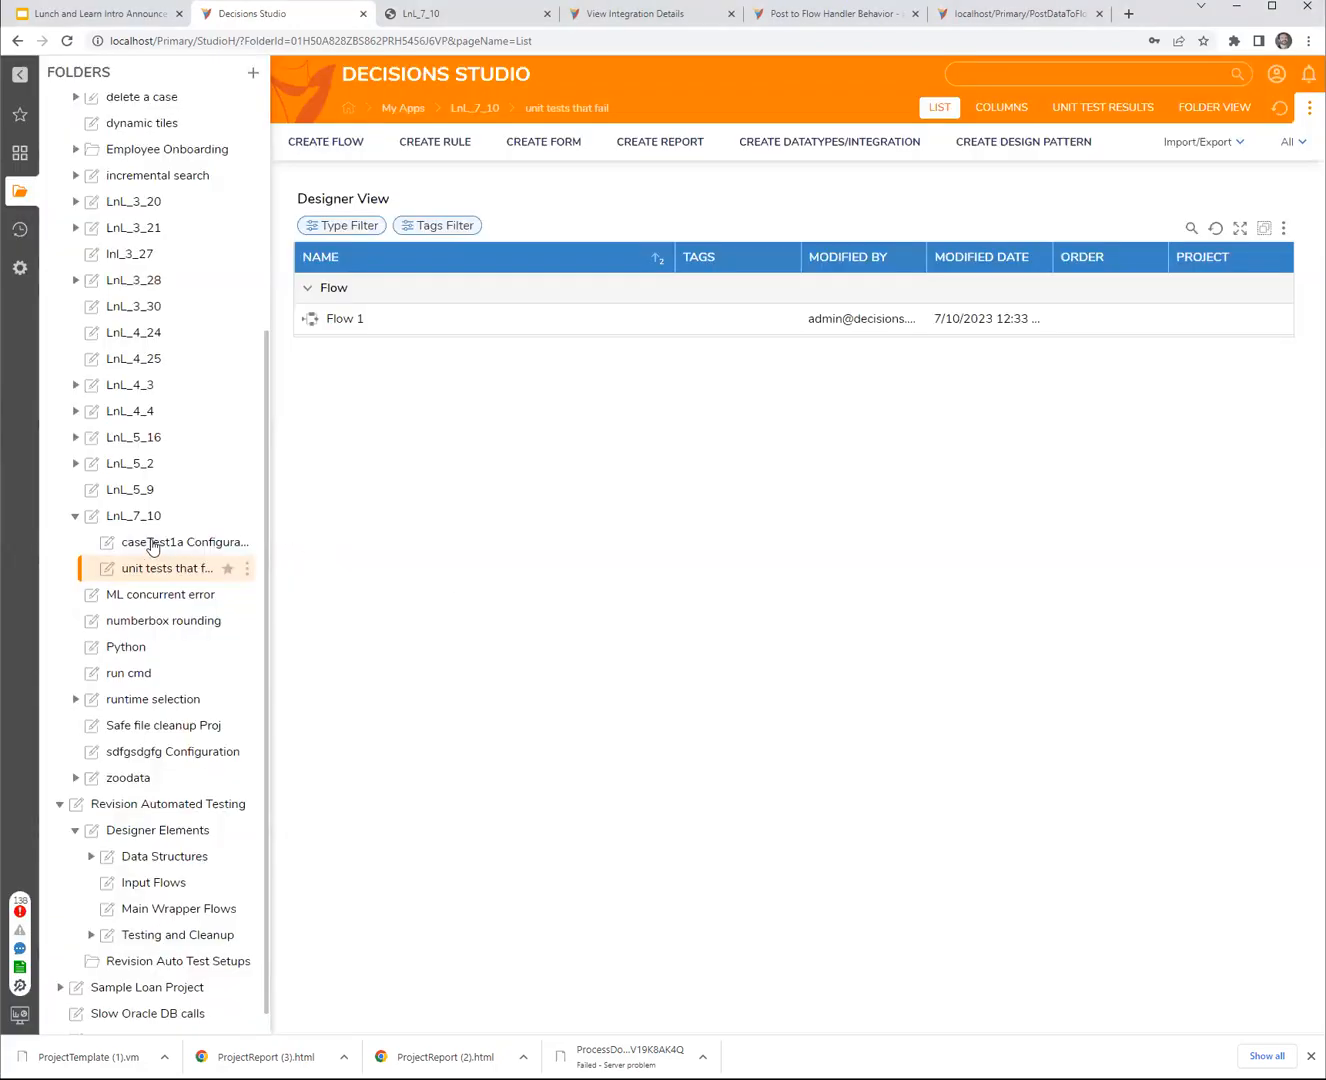
click(137, 517)
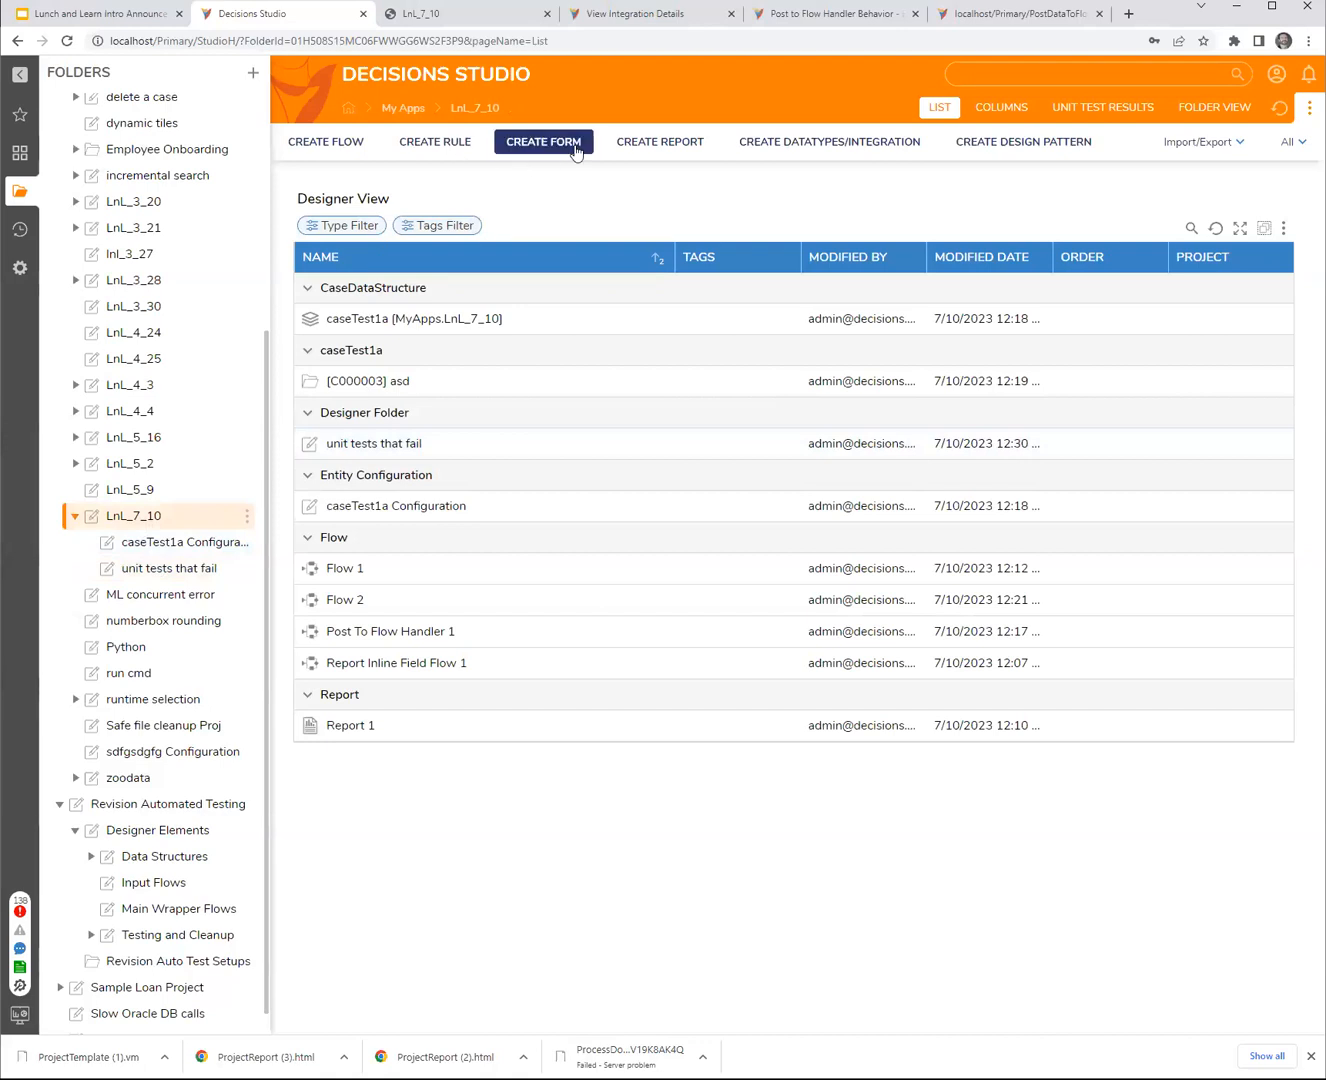
- Create a new form named Form 1 in the LnL_7_10 folder
click(543, 141)
click(572, 470)
click(738, 512)
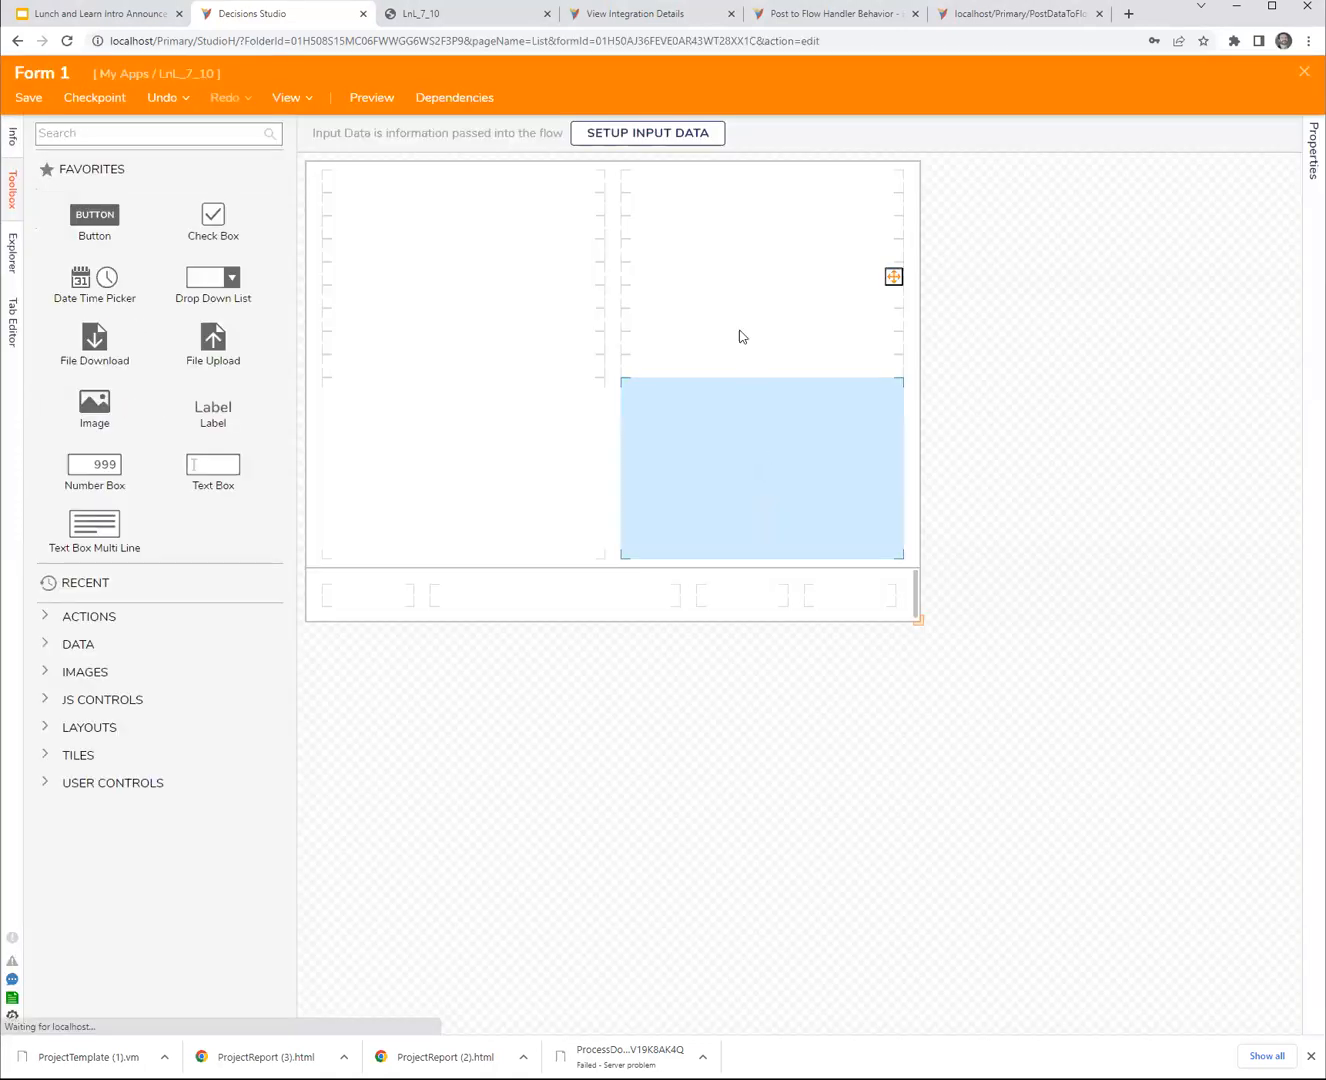
- Fill the form's main area with a Vertical Stack and place two Grid Layouts inside it, one below the other
click(47, 727)
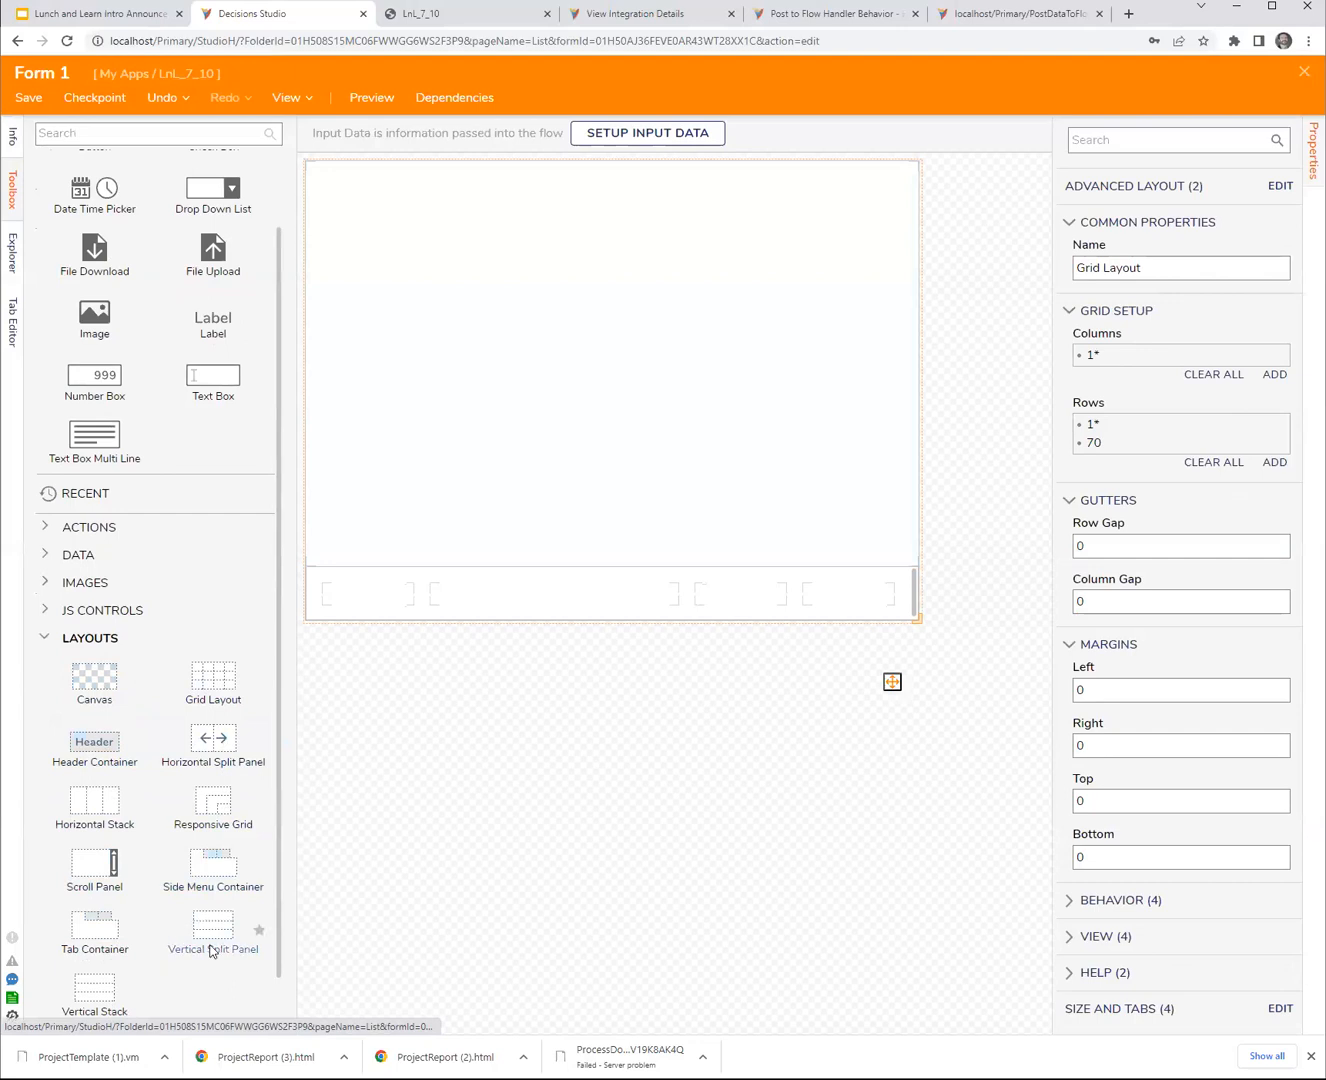
scroll(198, 948, down, 1)
drag(101, 932, 435, 619)
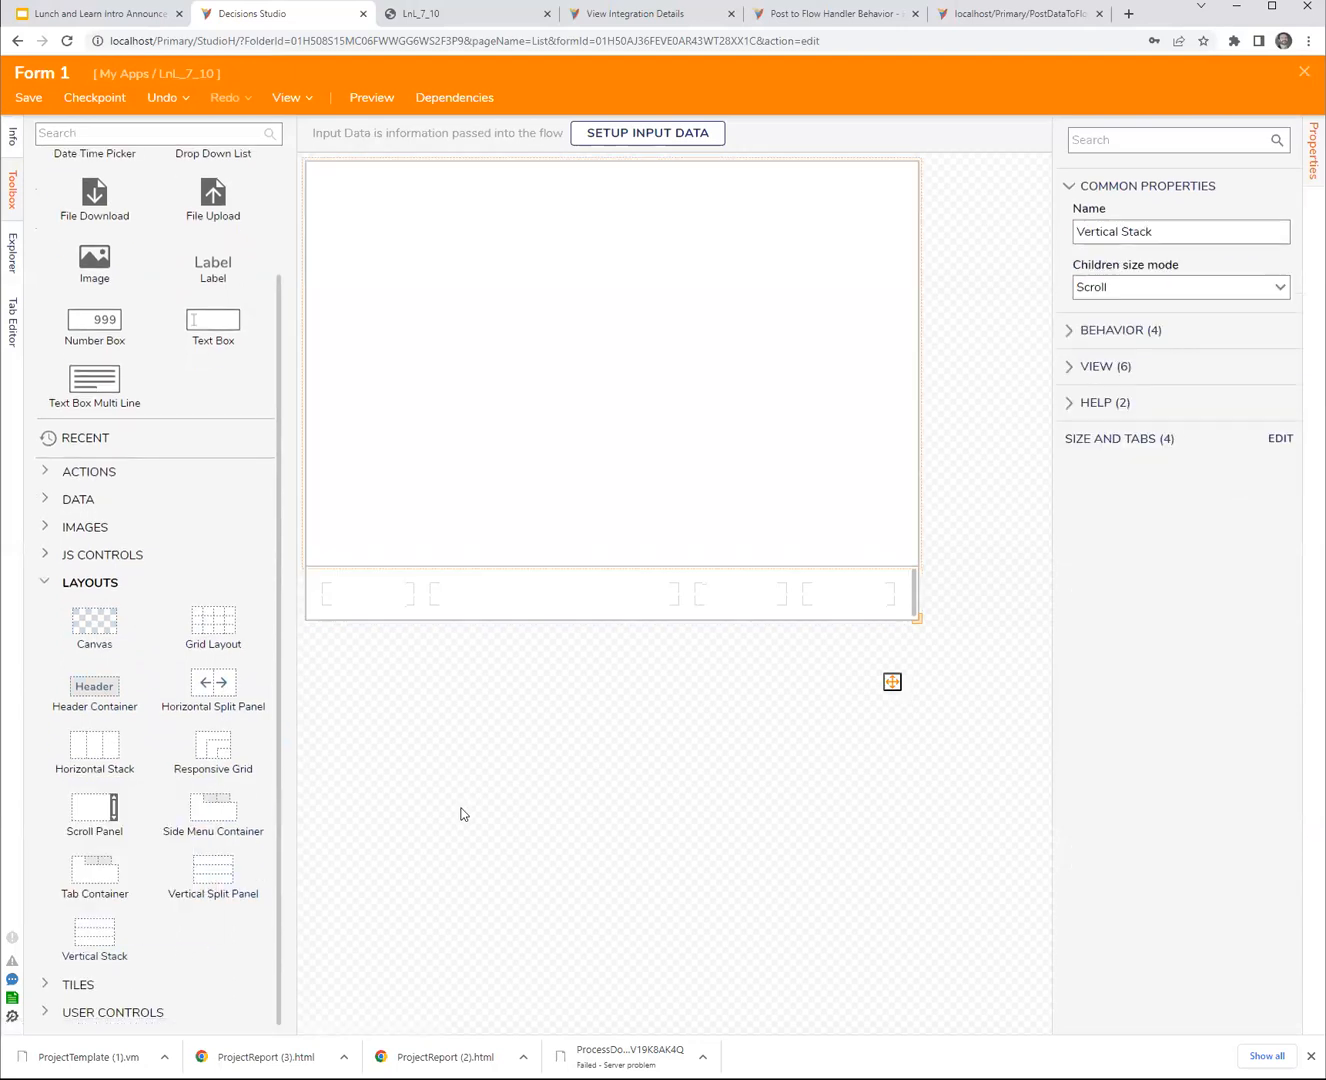
scroll(148, 521, up, 3)
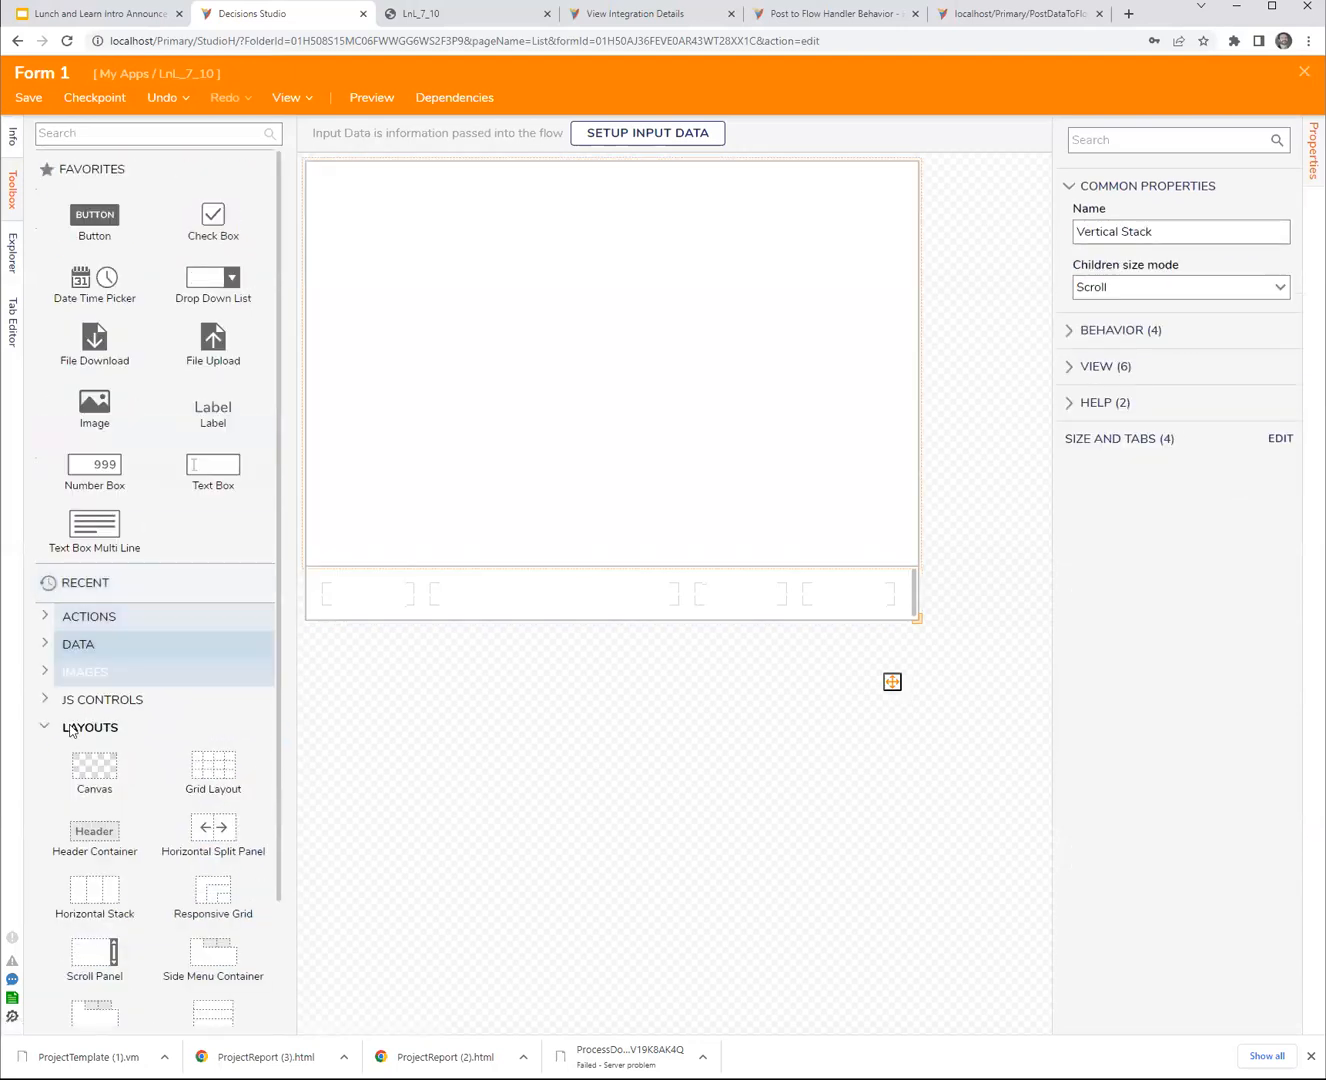
drag(213, 770, 460, 565)
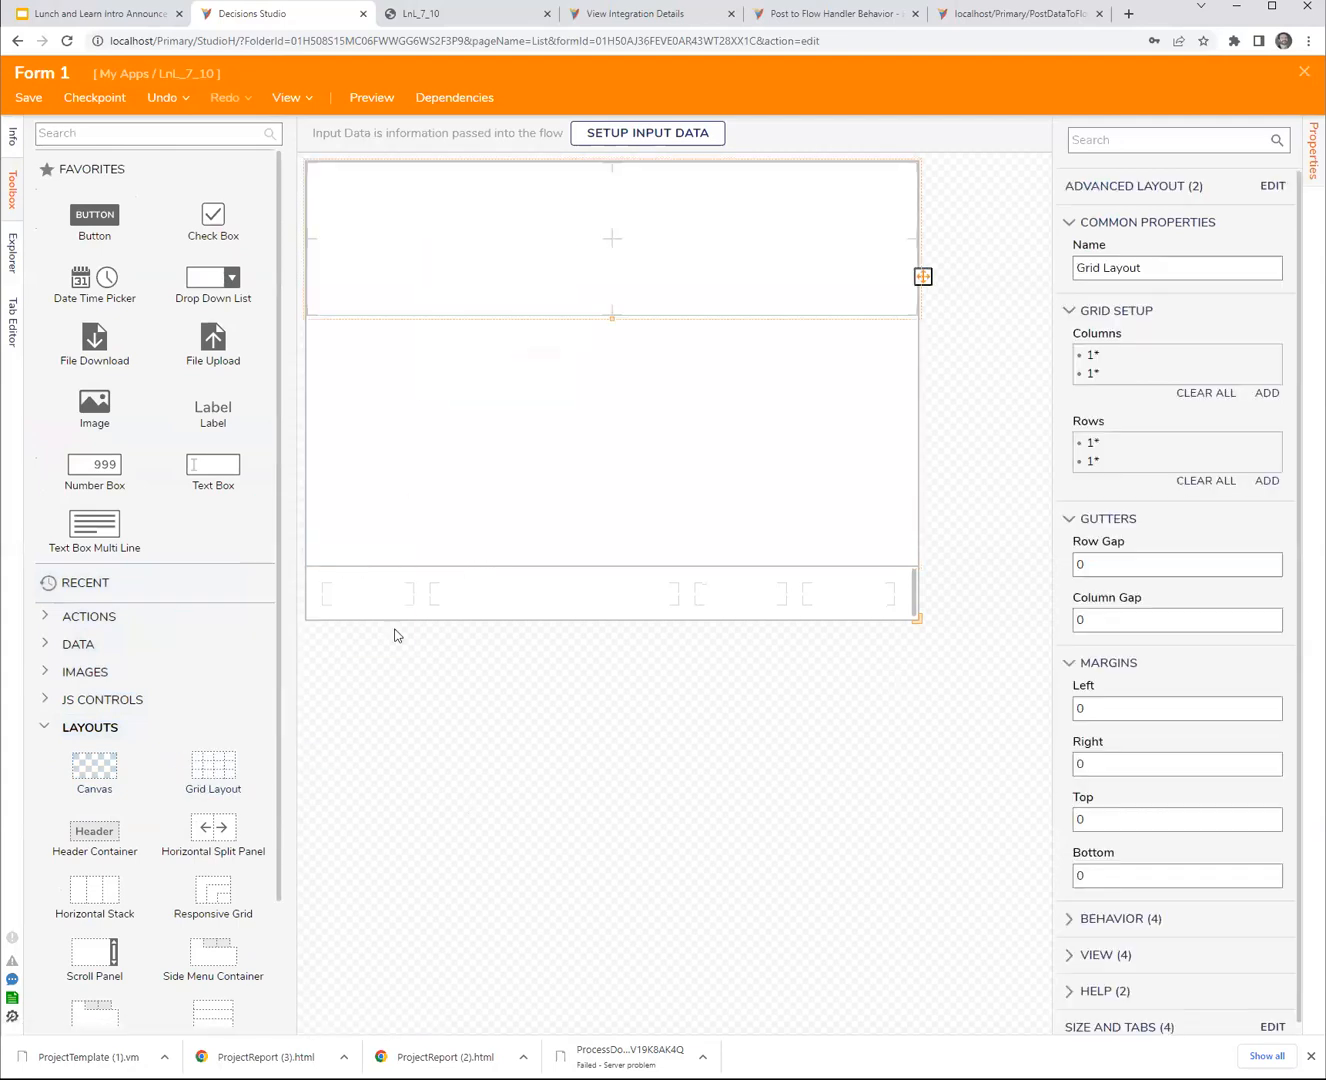
drag(214, 773, 495, 450)
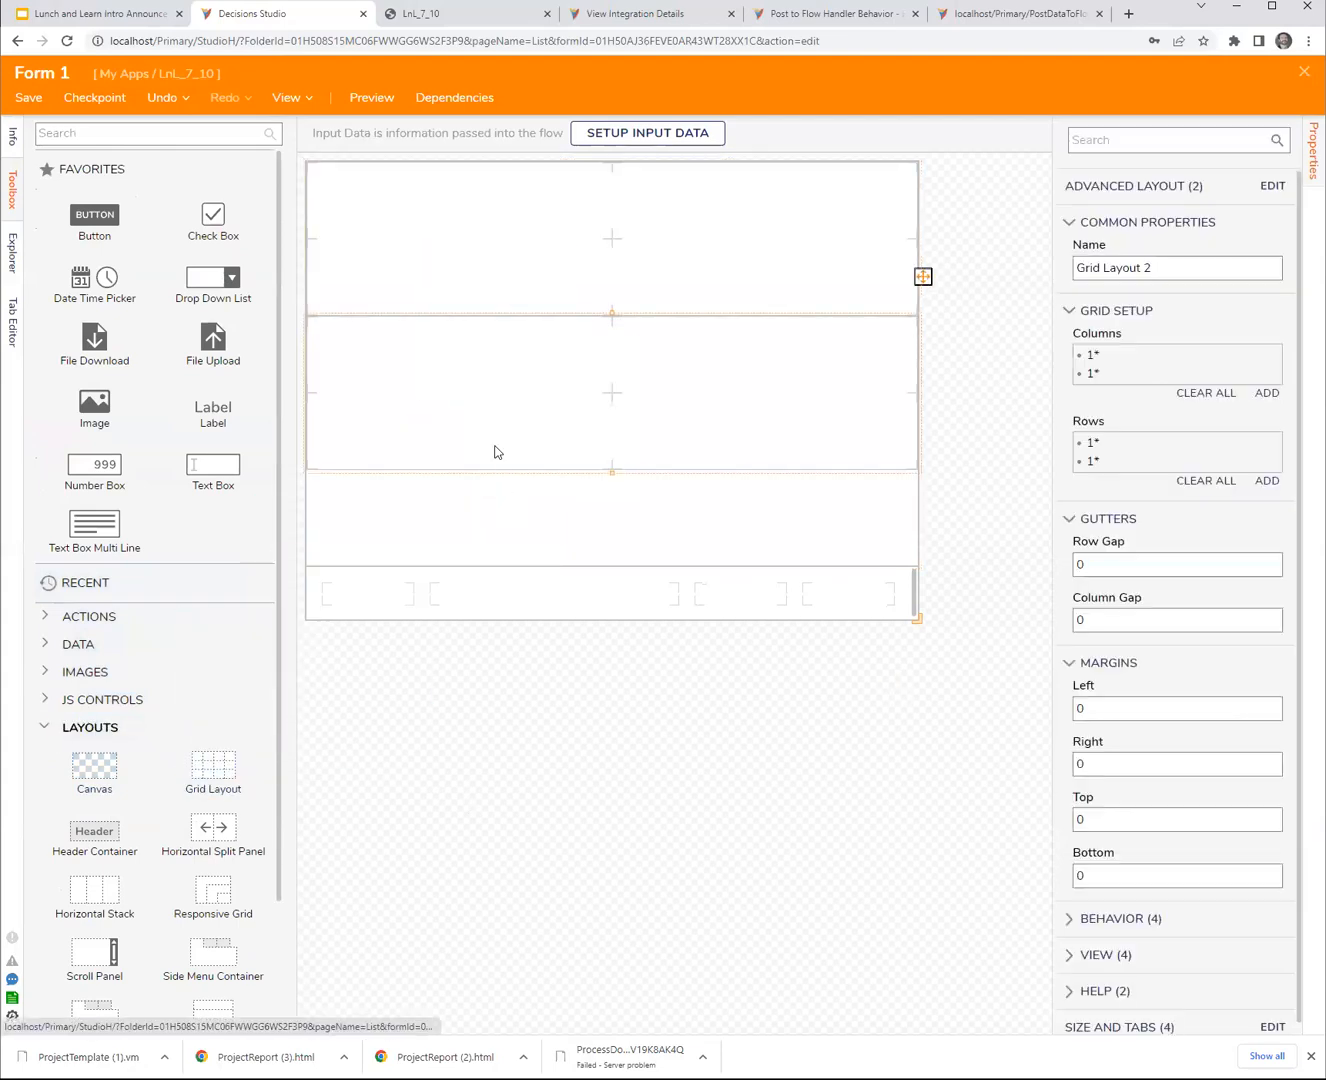
- Set the upper Grid Layout's background type to Color and its background color to red
click(463, 288)
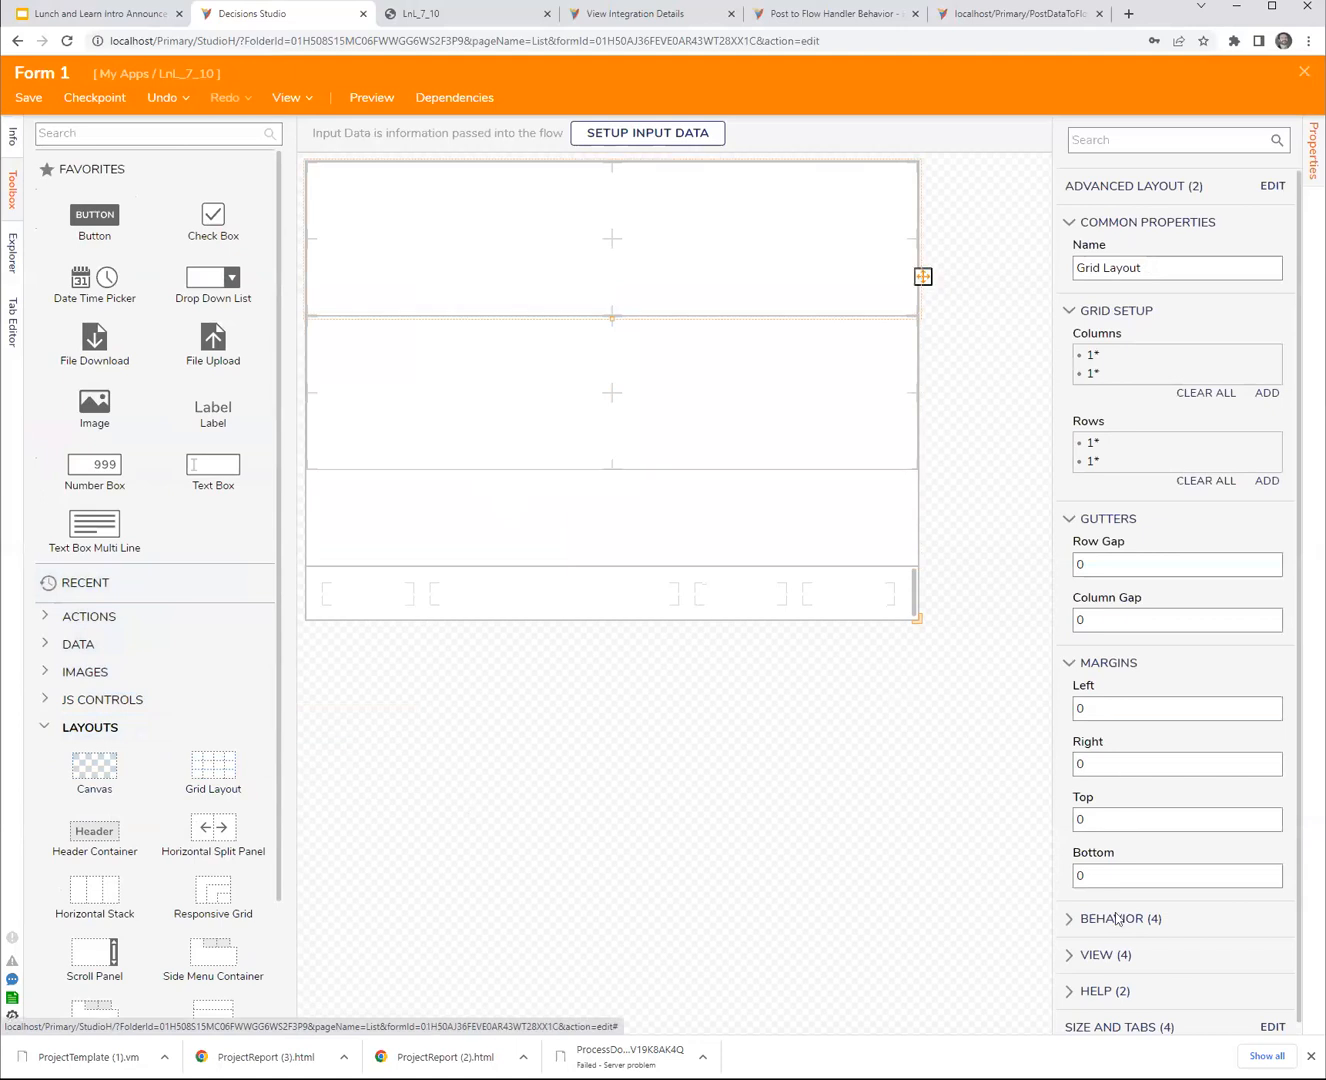
click(1101, 954)
scroll(1180, 940, down, 2)
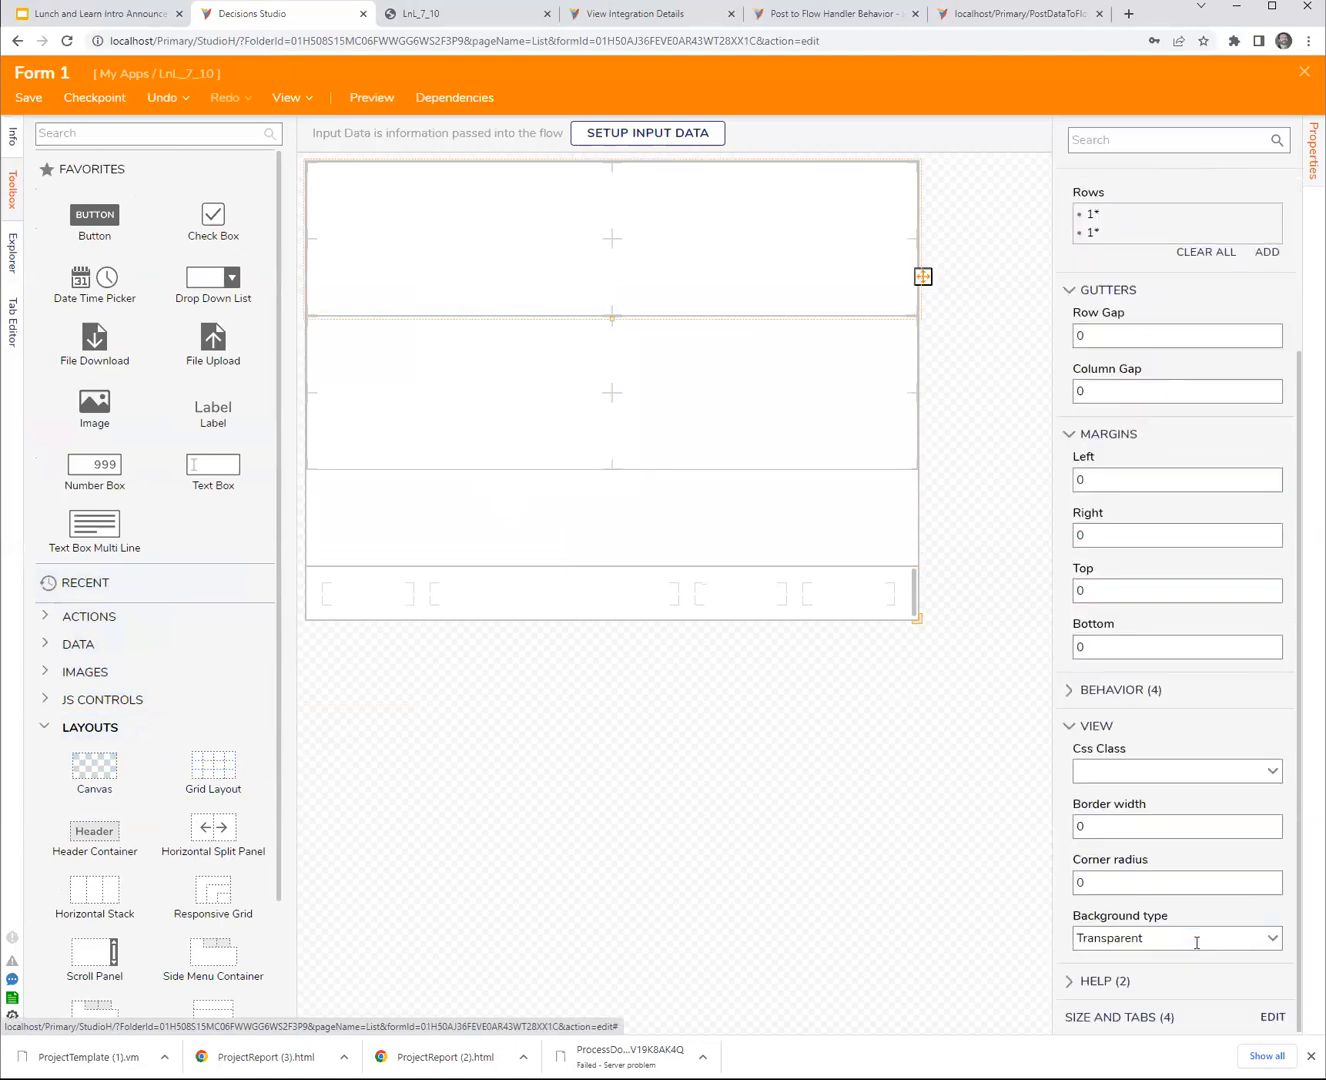
click(1272, 937)
click(1125, 880)
click(1242, 994)
click(1097, 443)
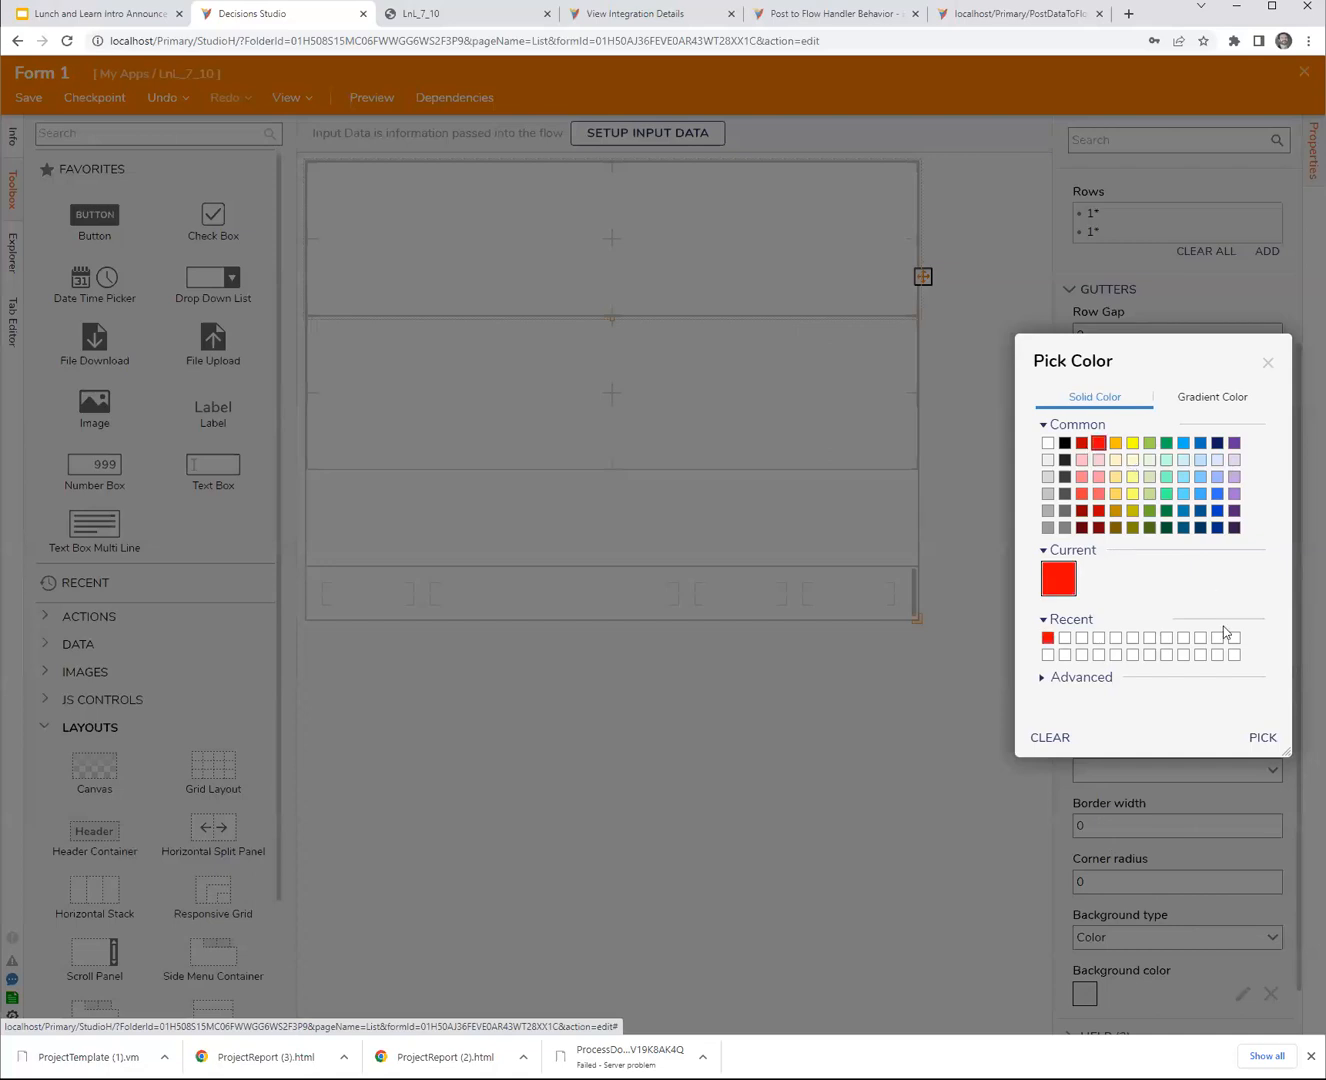
click(1262, 736)
- Set the background type of Grid Layout 2 to Color and its background color to green
click(754, 384)
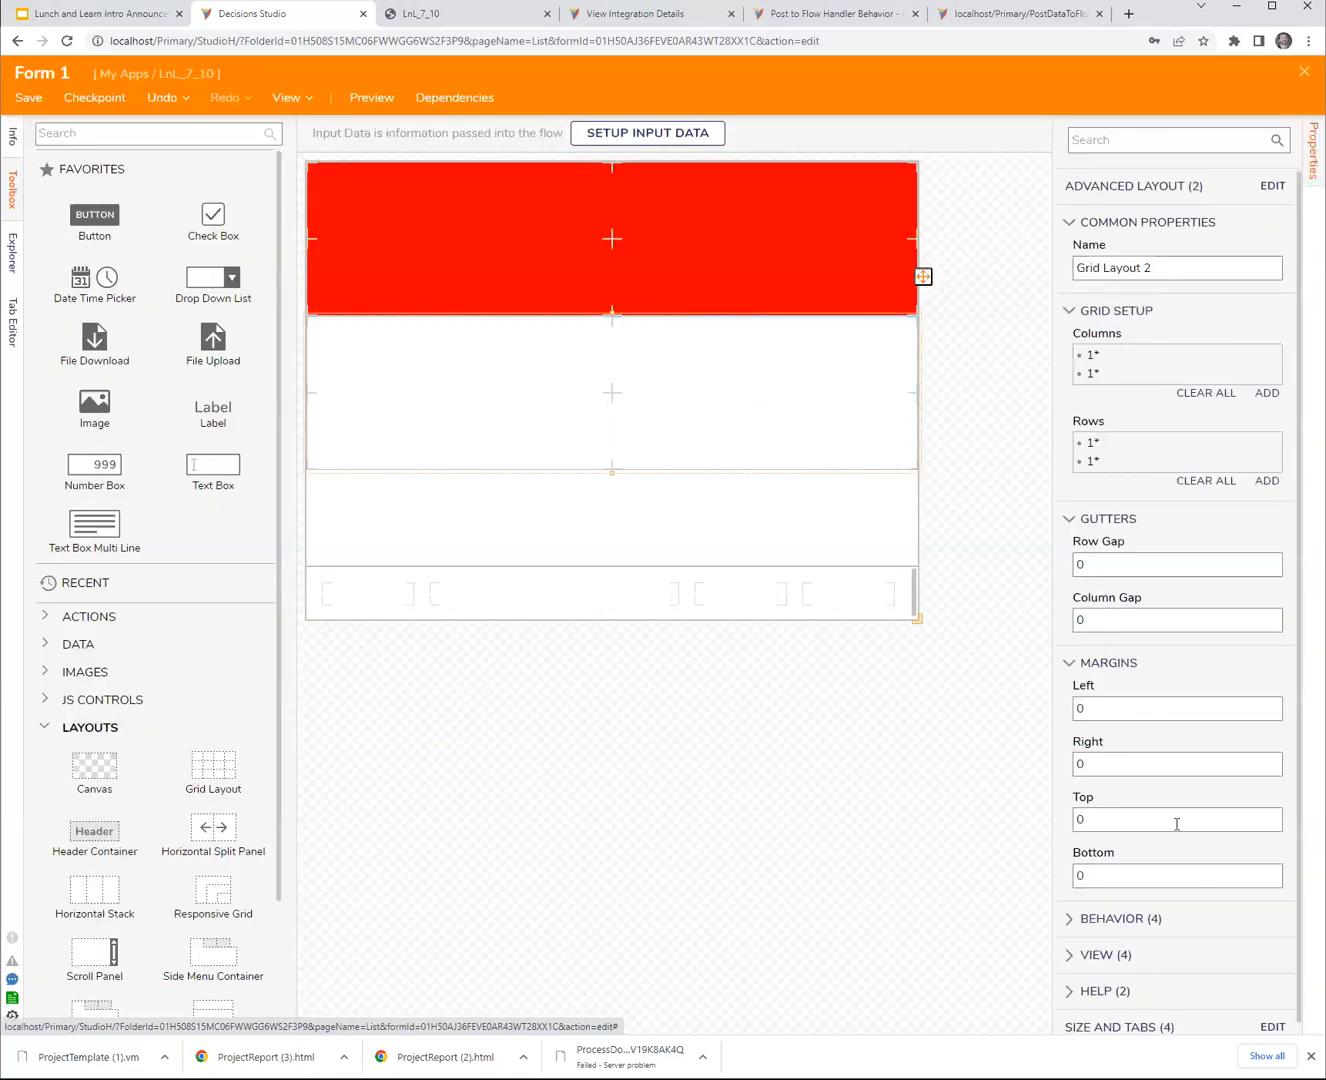
click(1134, 959)
scroll(1199, 941, down, 3)
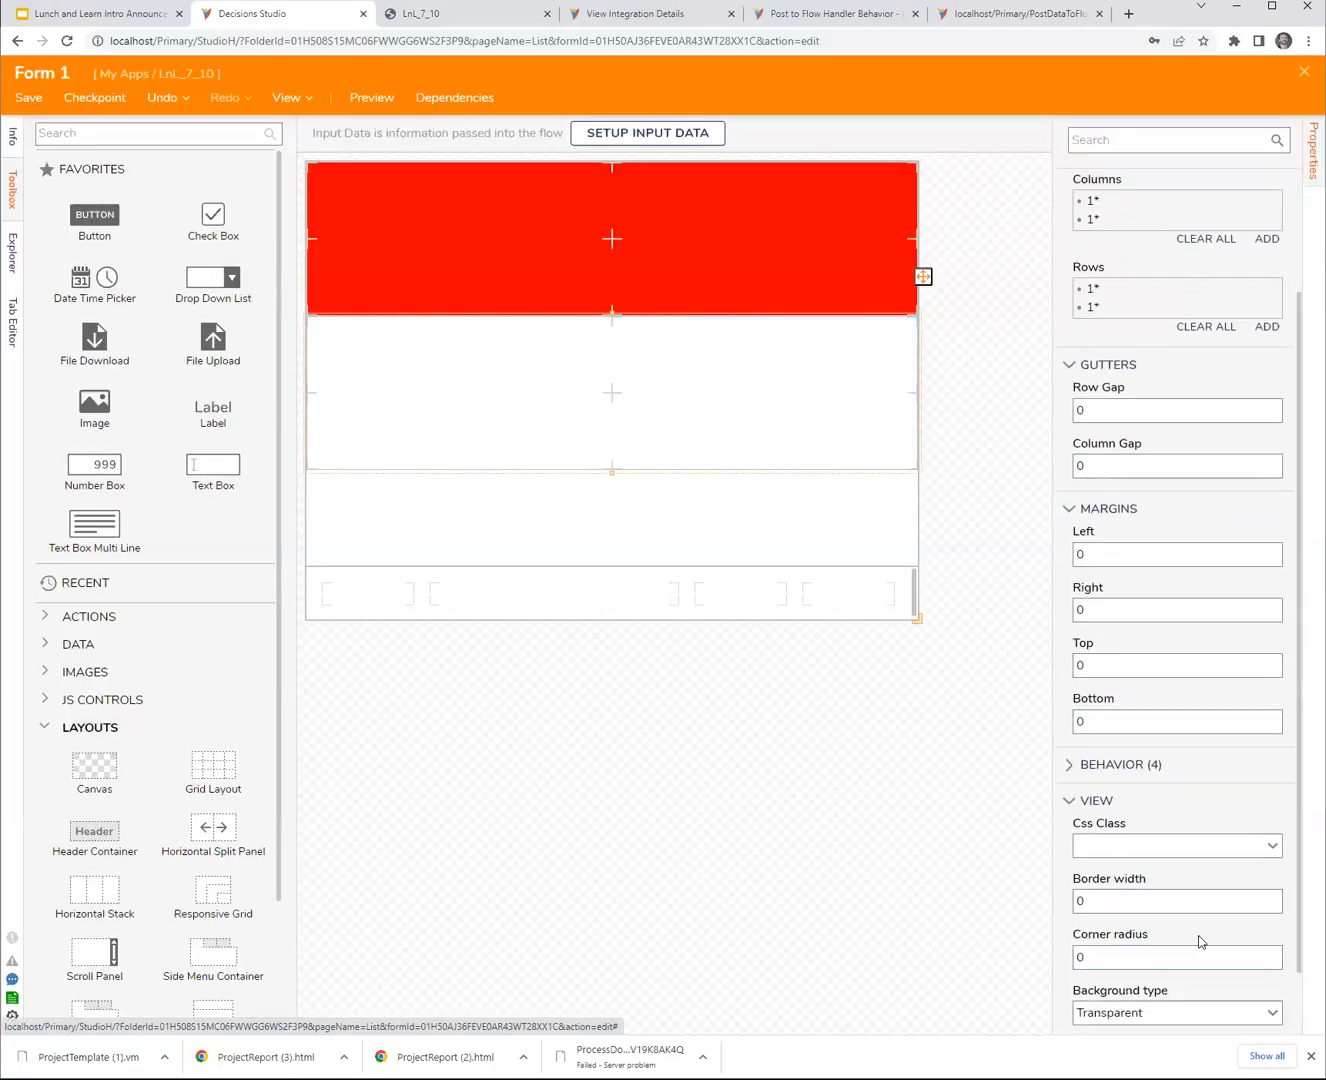
click(1262, 1012)
click(1145, 960)
scroll(1185, 950, down, 2)
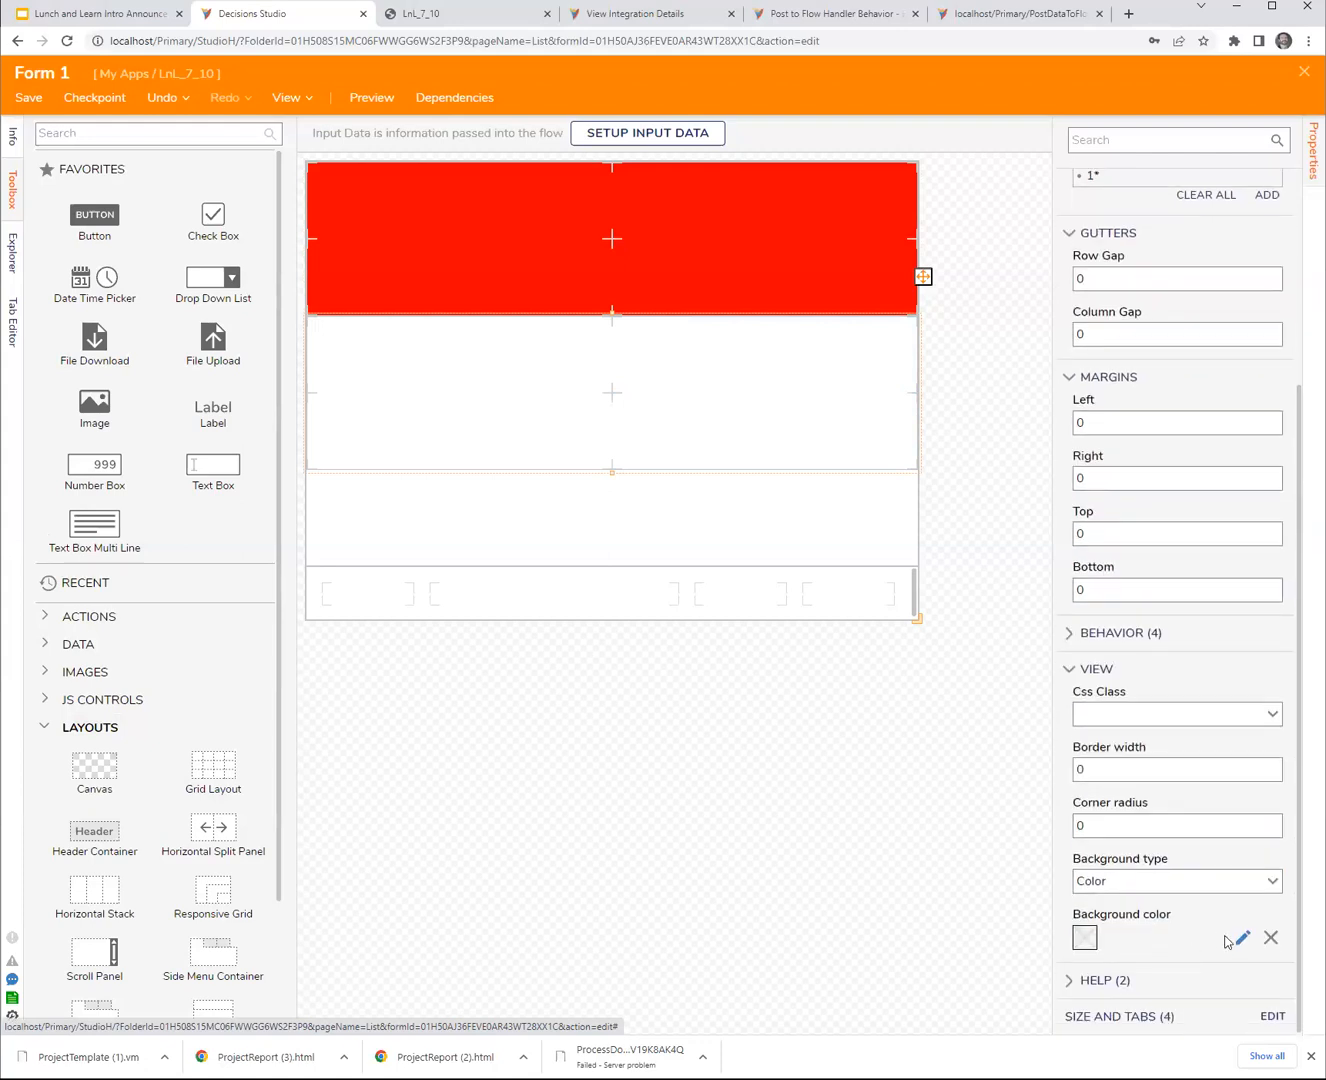
click(1245, 936)
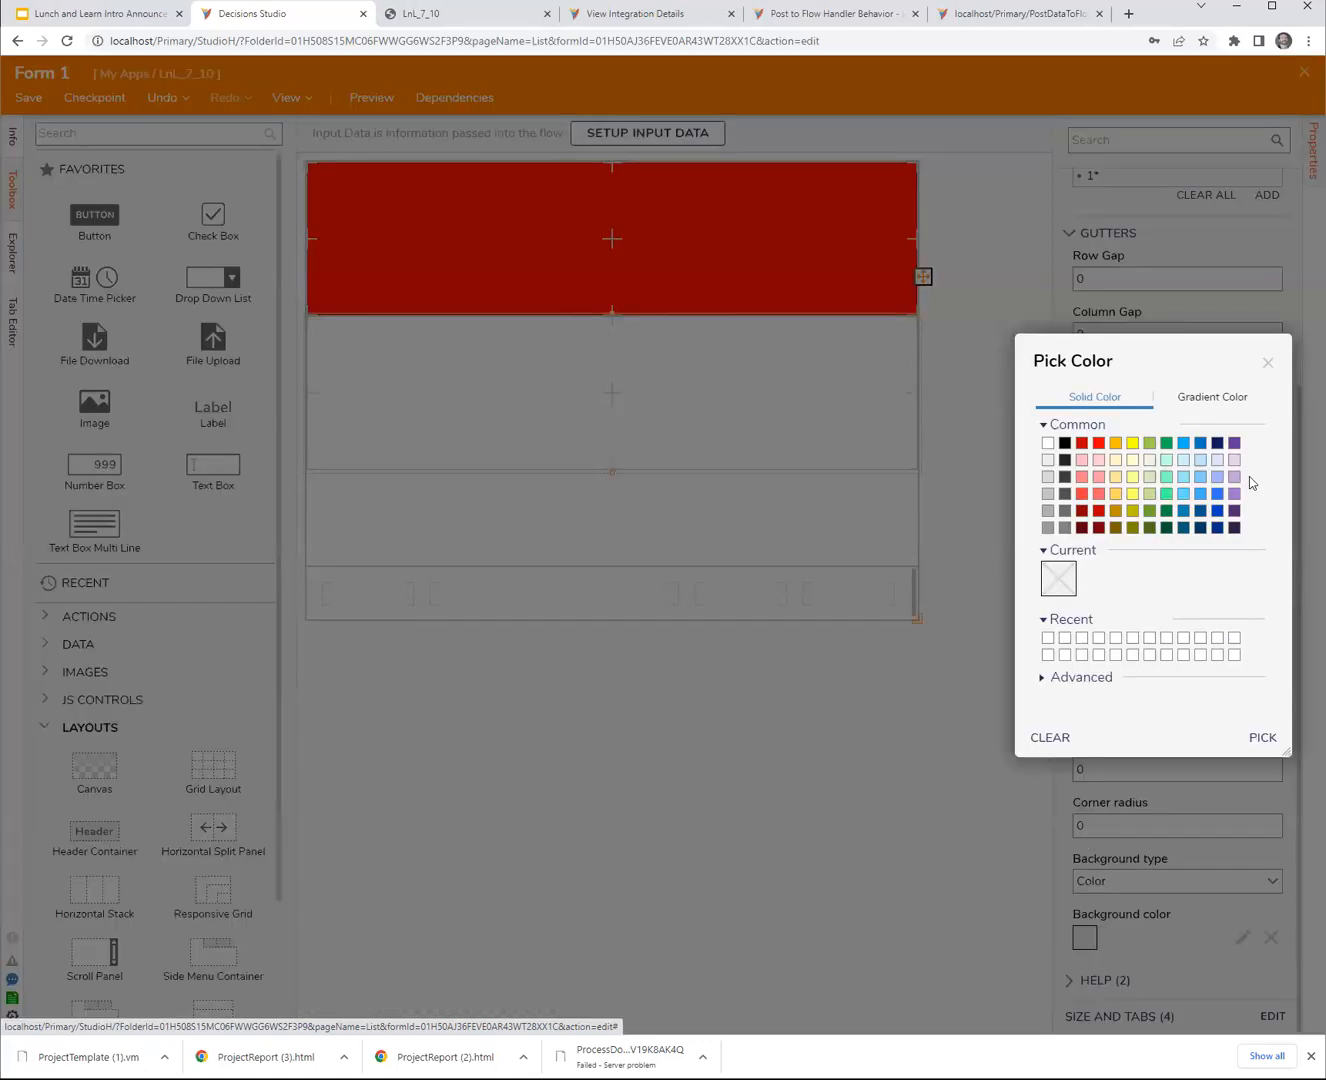
click(1166, 493)
click(1263, 737)
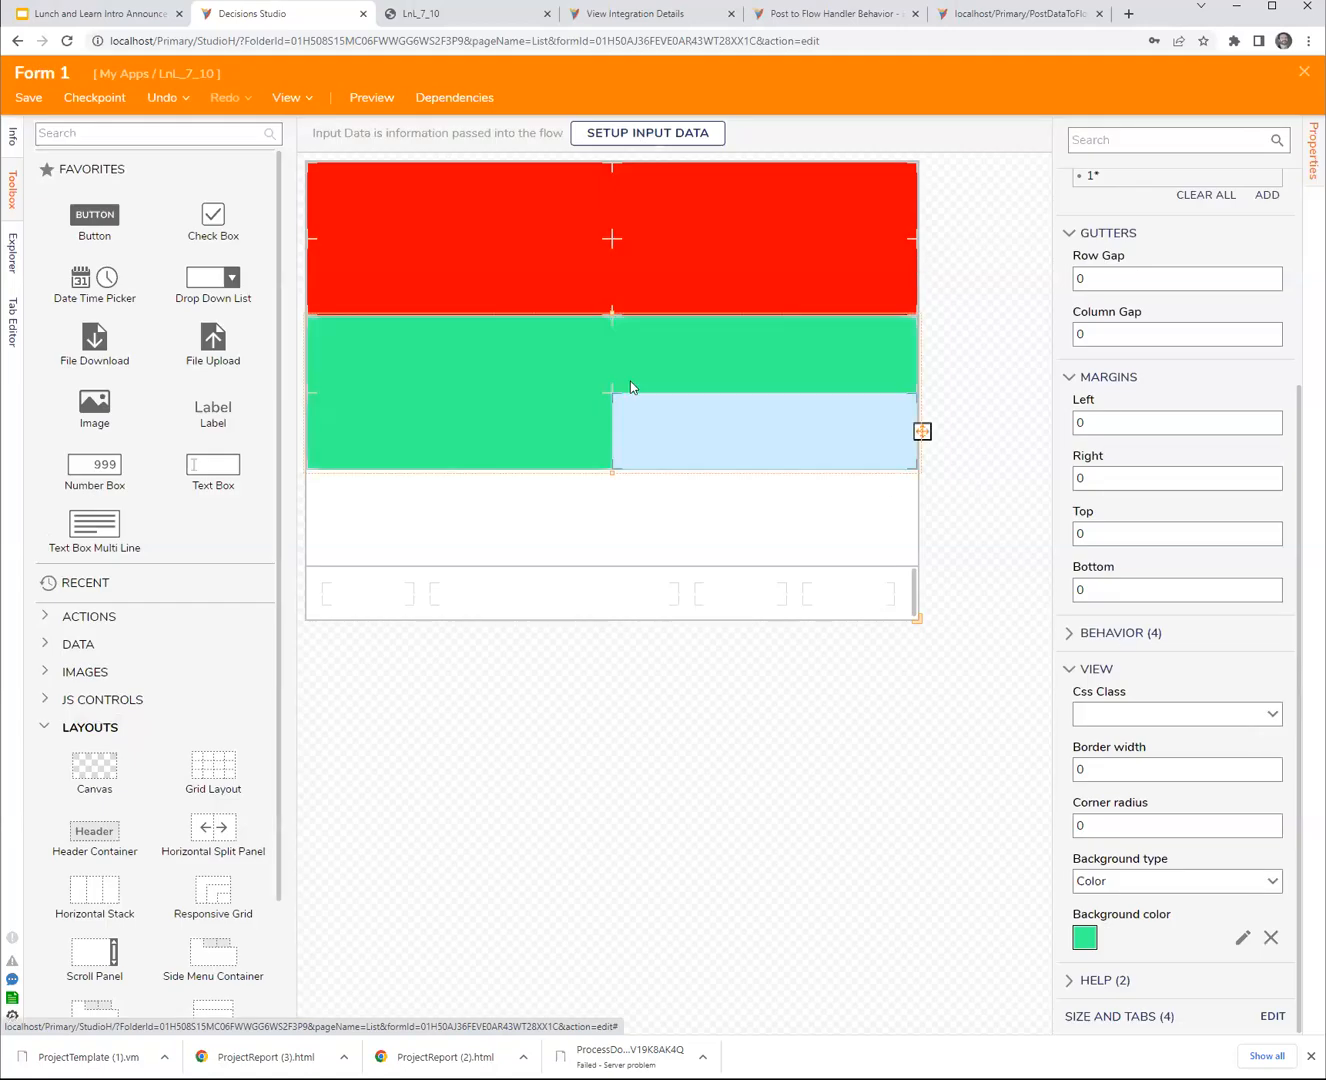
- Try to move the red grid layout onto the green one, and select the green layout's parent Vertical Stack
drag(645, 205, 621, 388)
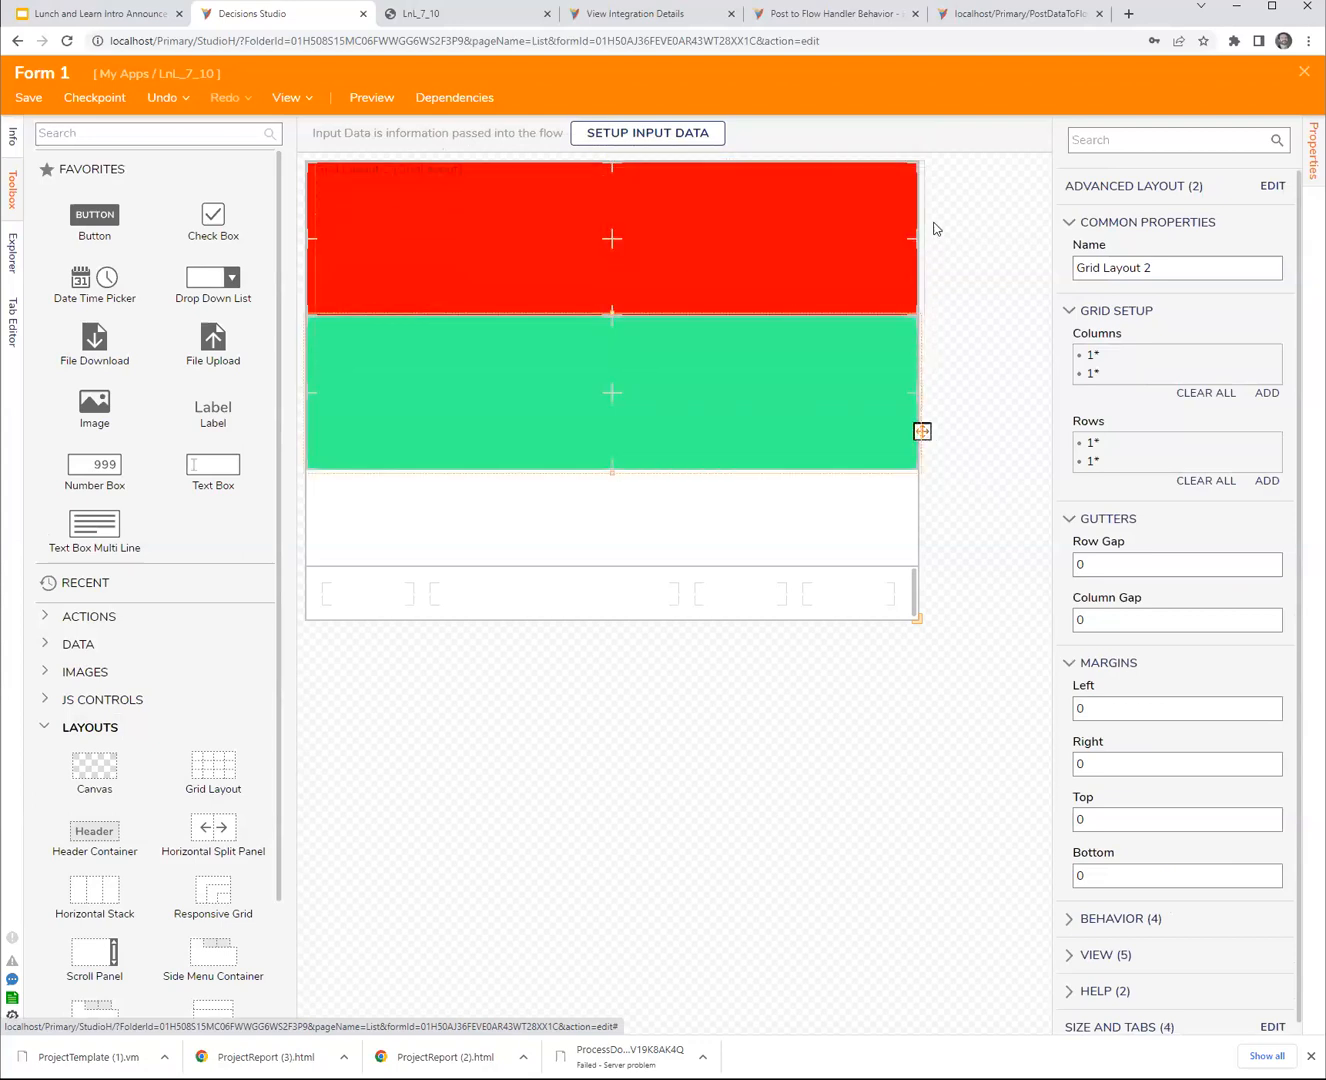
right_click(673, 439)
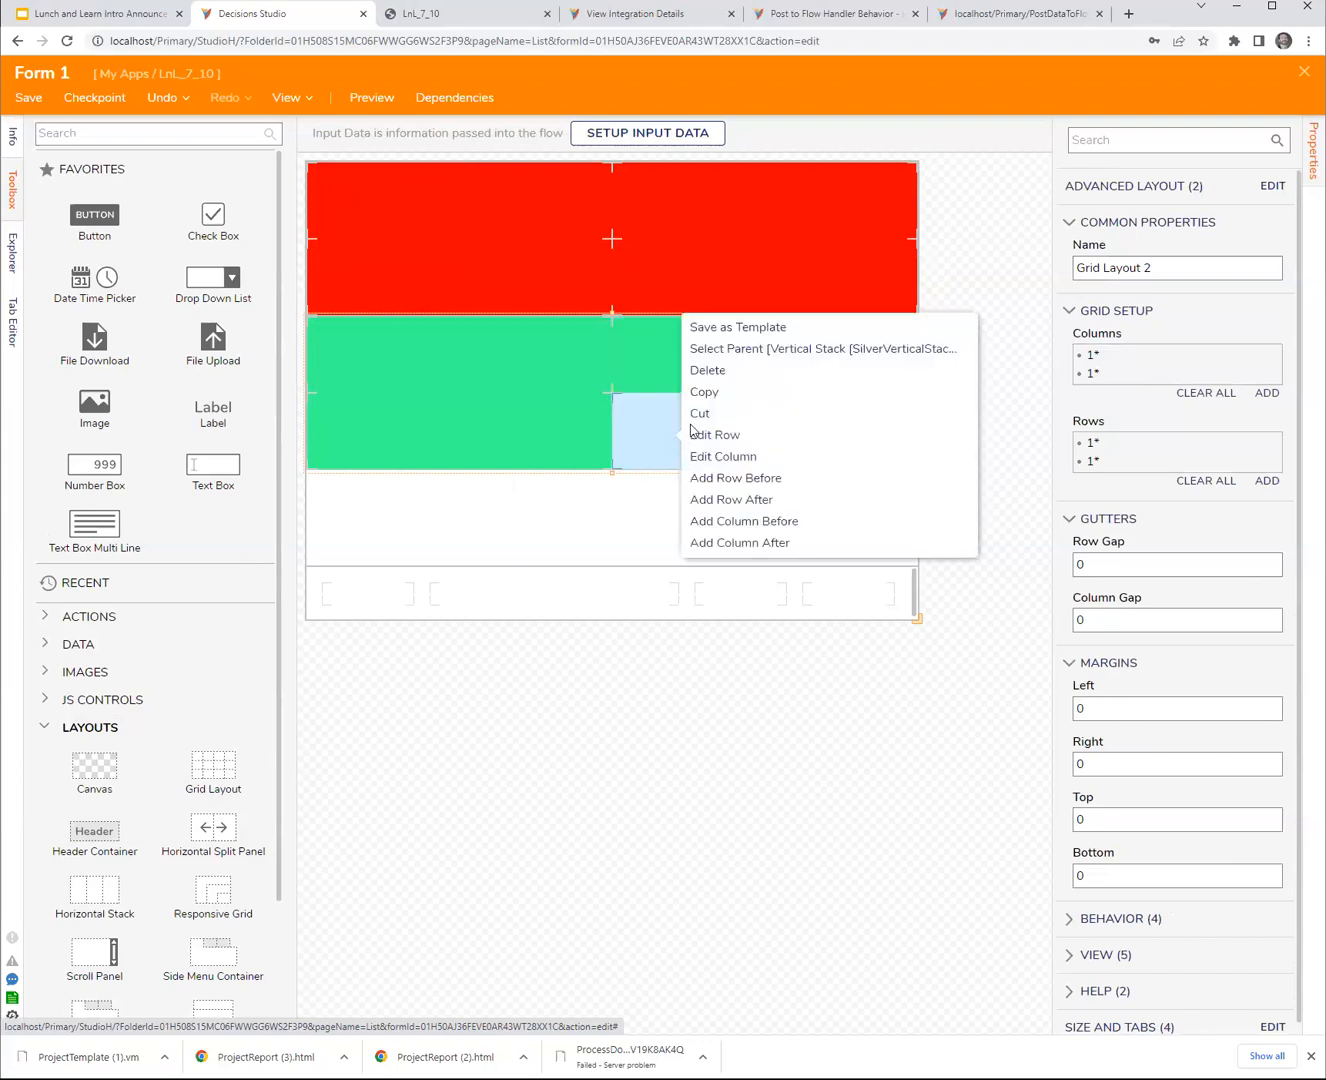
click(751, 353)
click(753, 357)
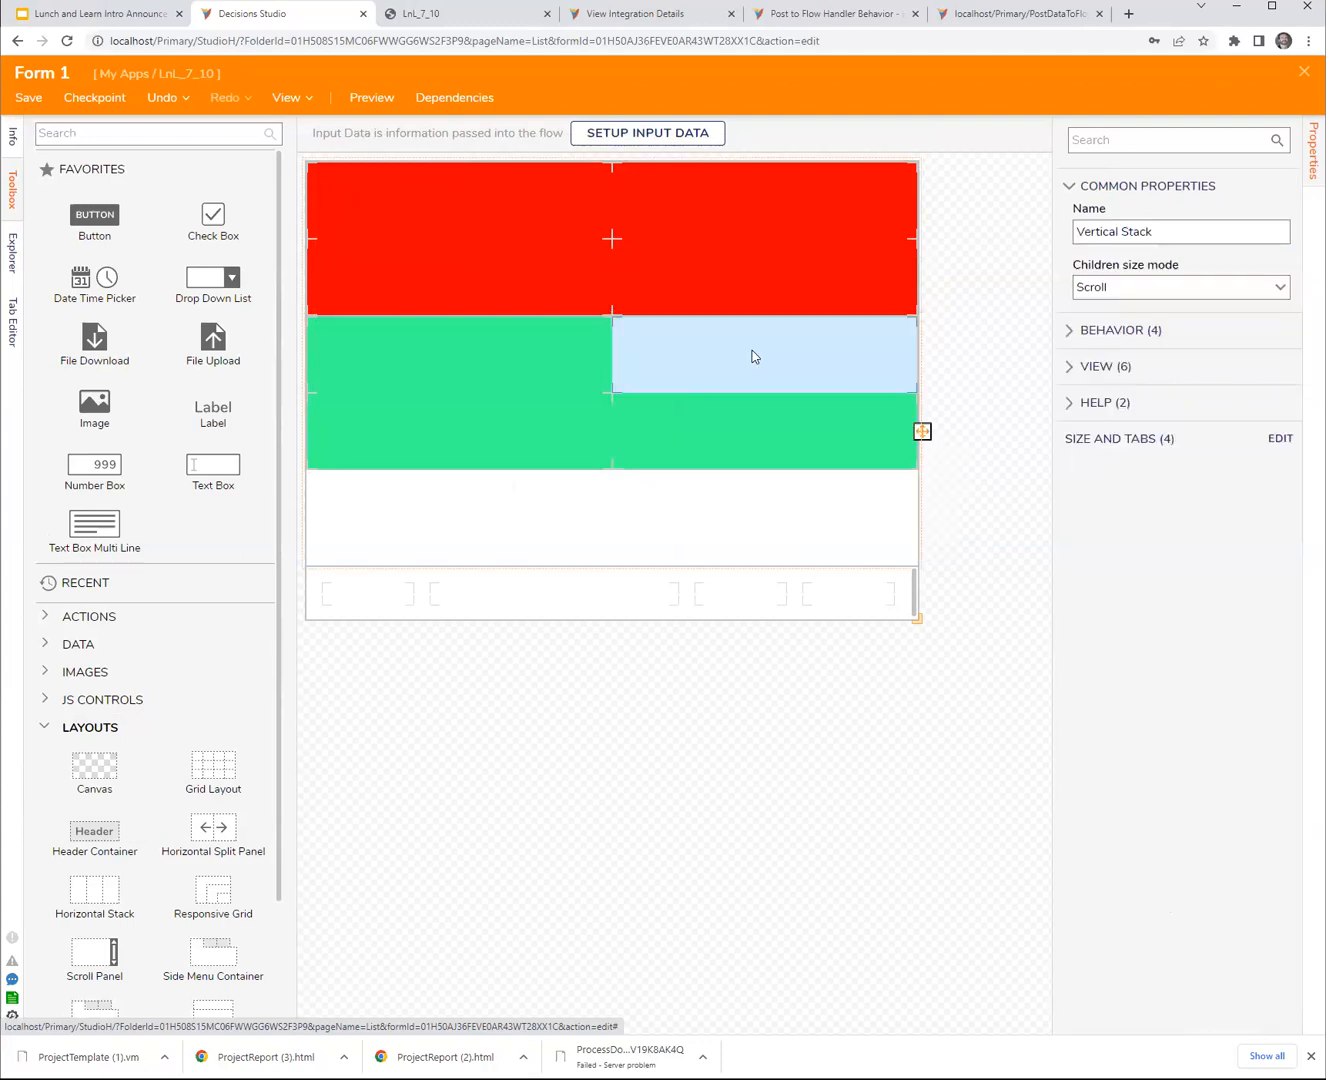
- Move the red grid layout below the green one in the Vertical Stack, and restore their original order
click(1000, 384)
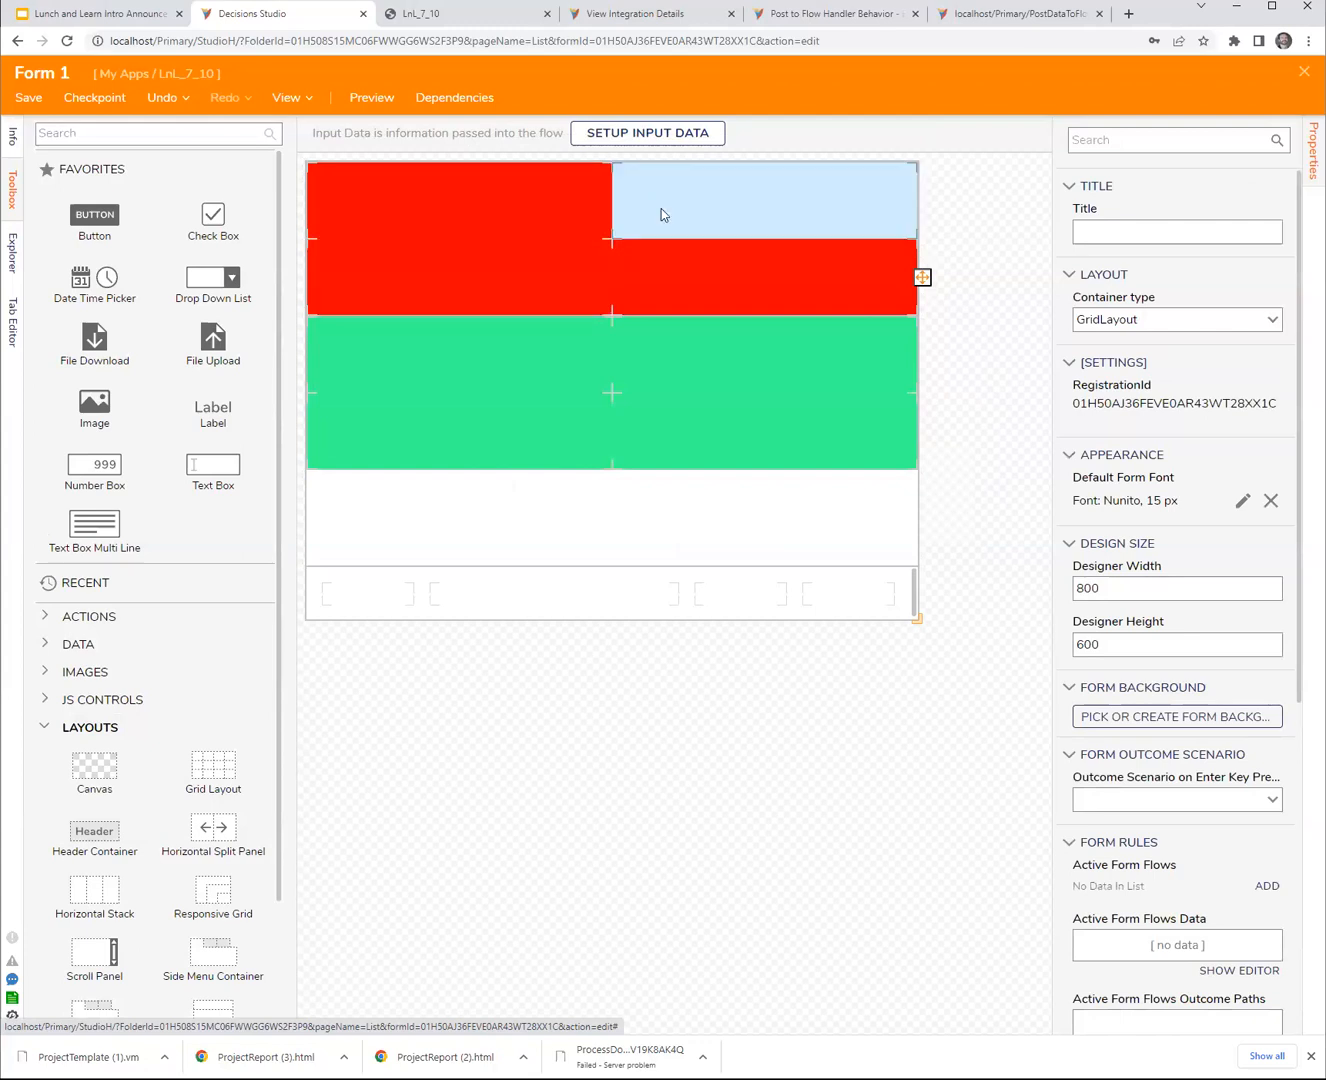
click(709, 502)
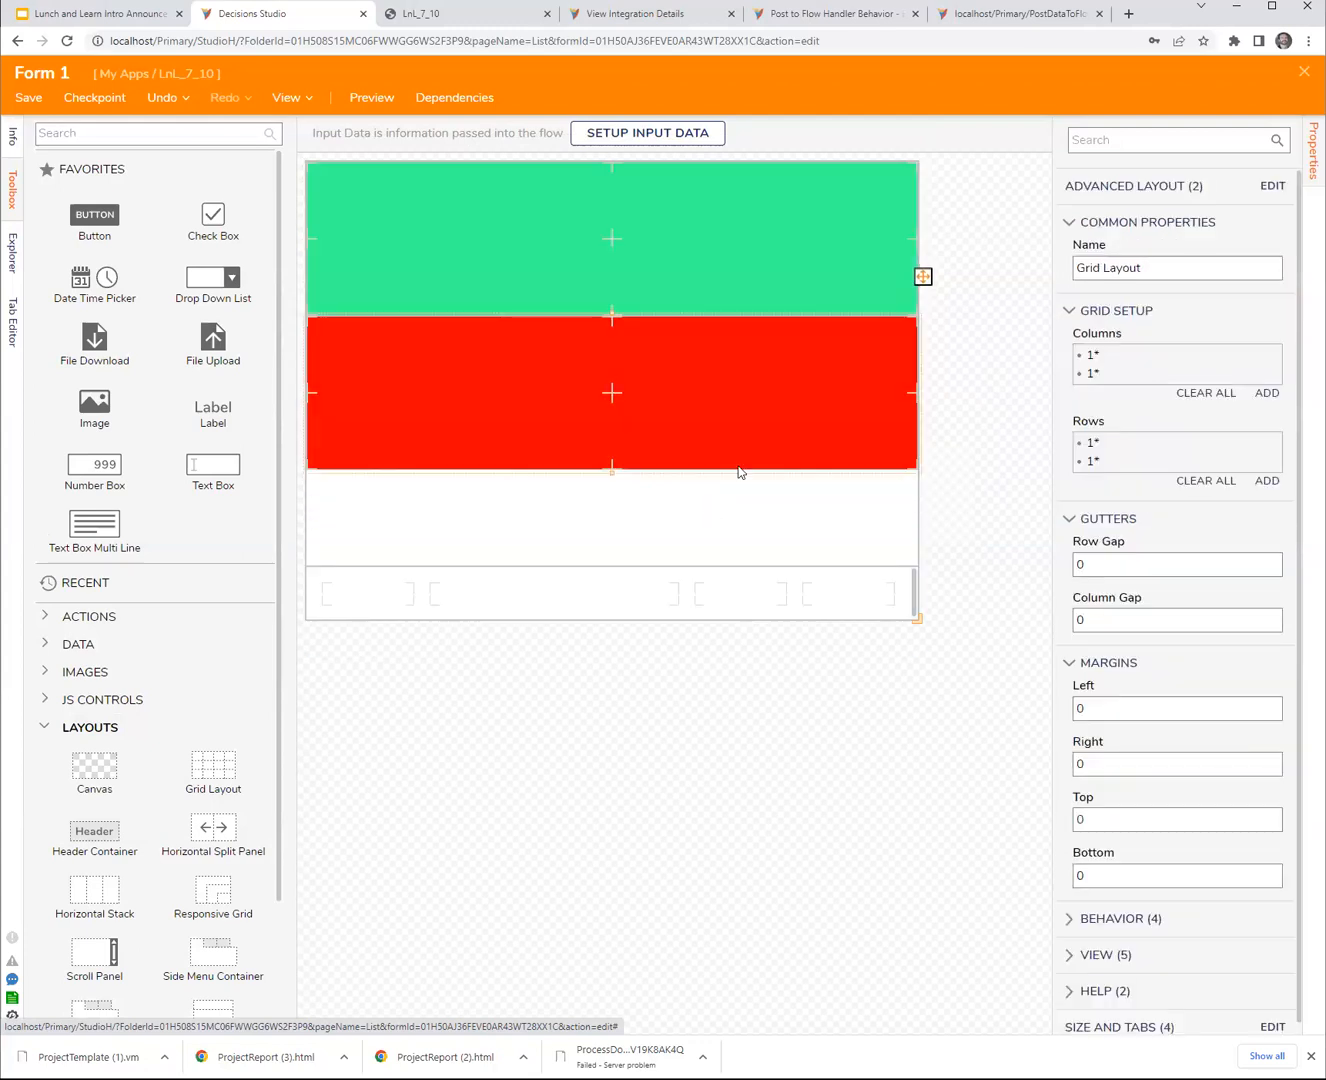
drag(721, 219, 715, 483)
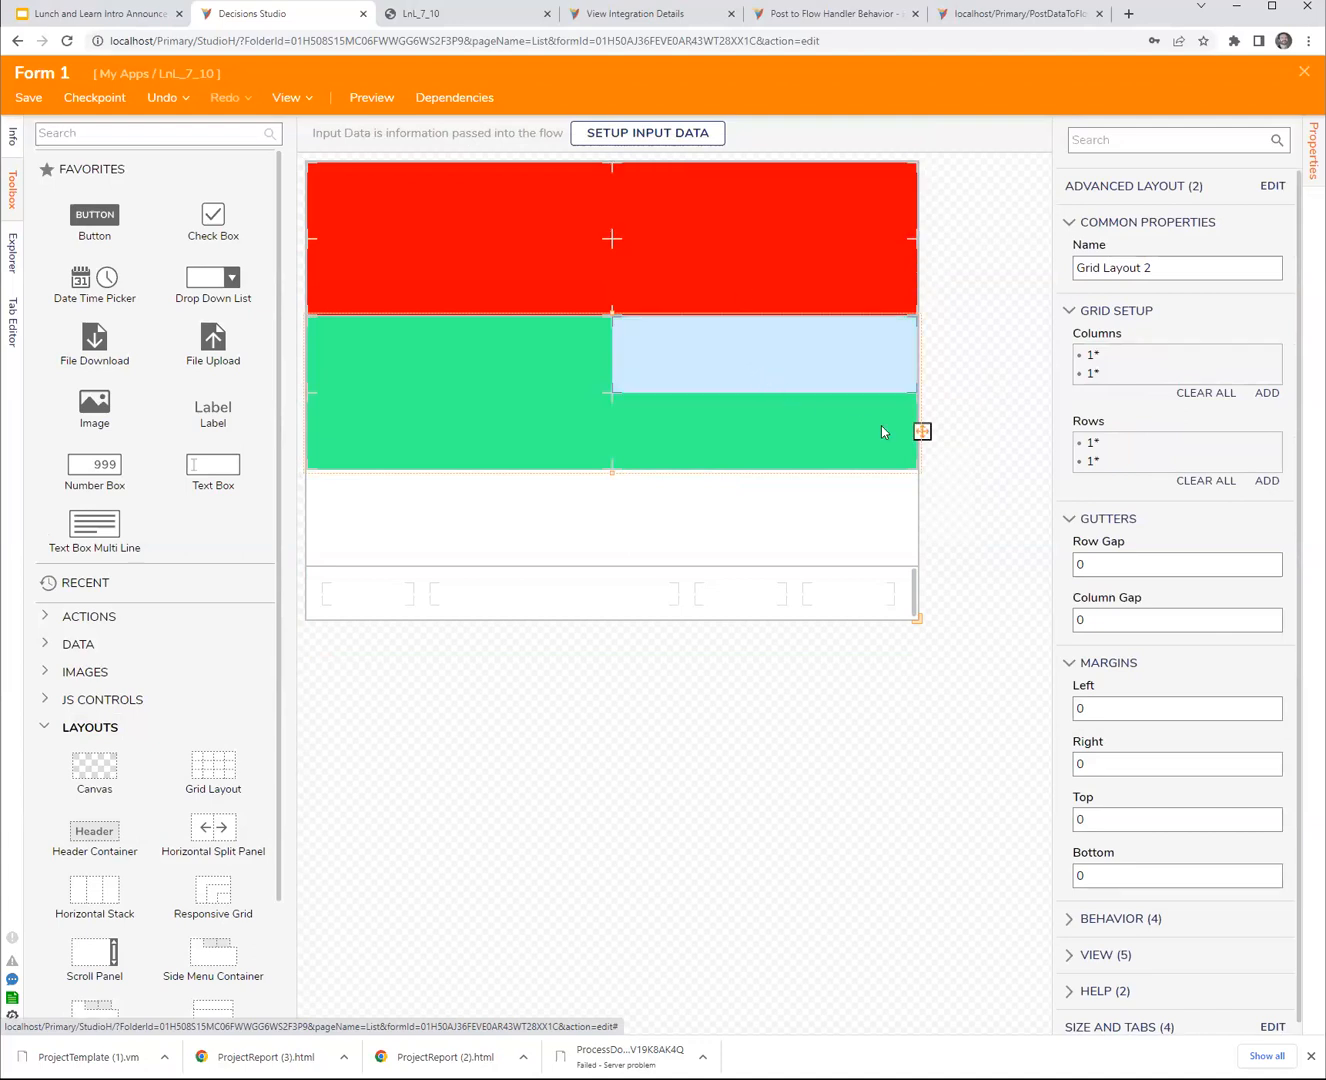
- Try to reorder the Vertical Stack by moving the green grid layout above the red one with its move handle
drag(922, 431, 306, 168)
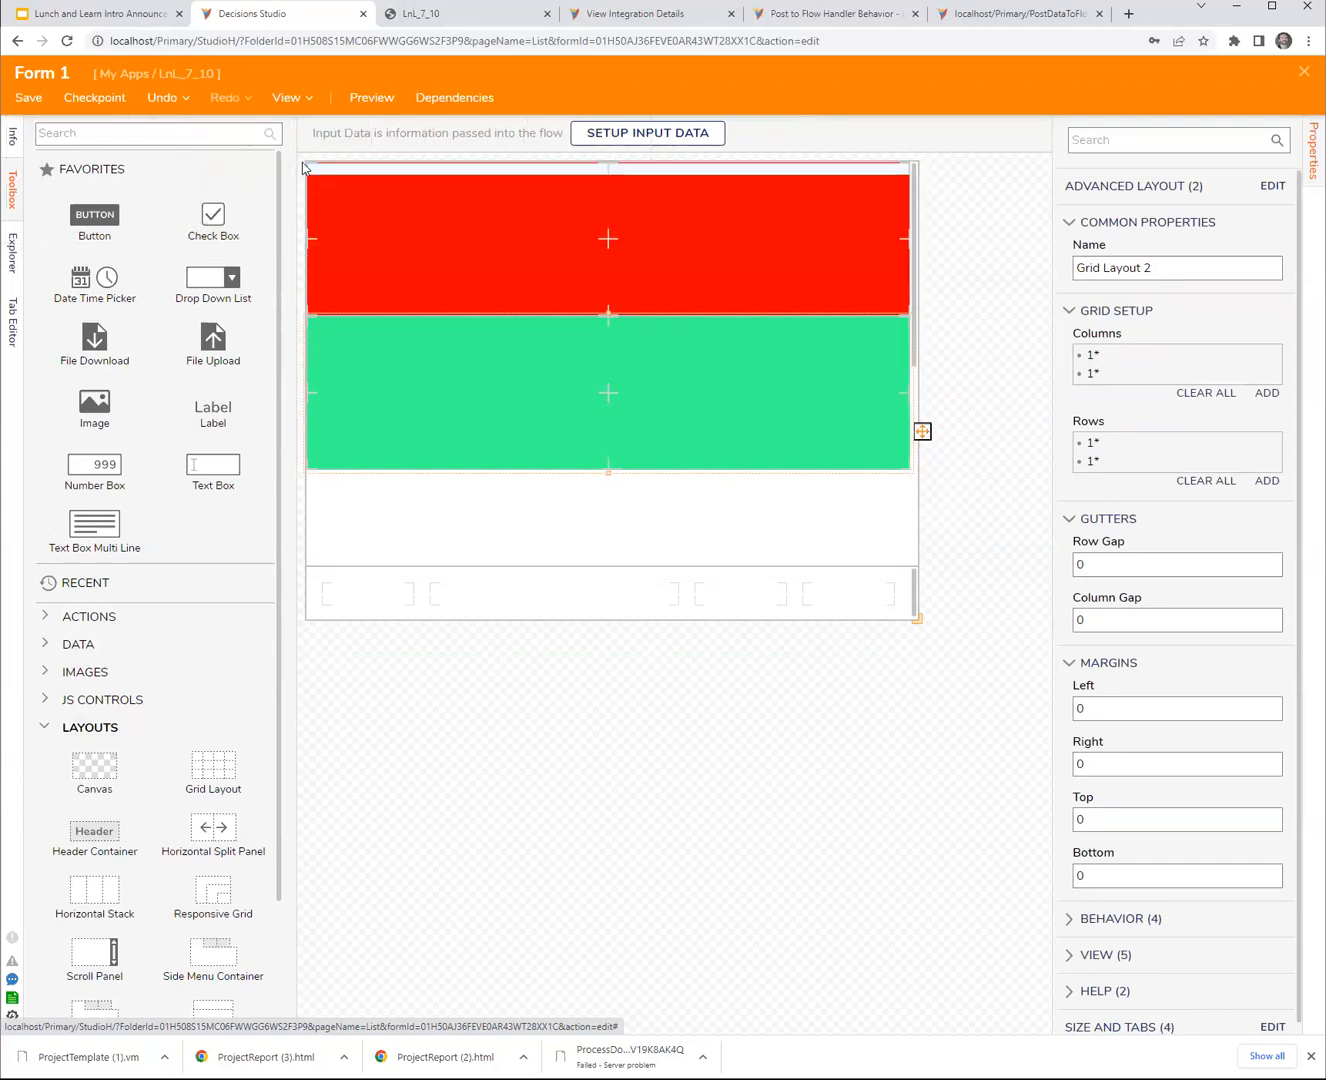
click(980, 418)
click(606, 172)
click(627, 498)
click(630, 452)
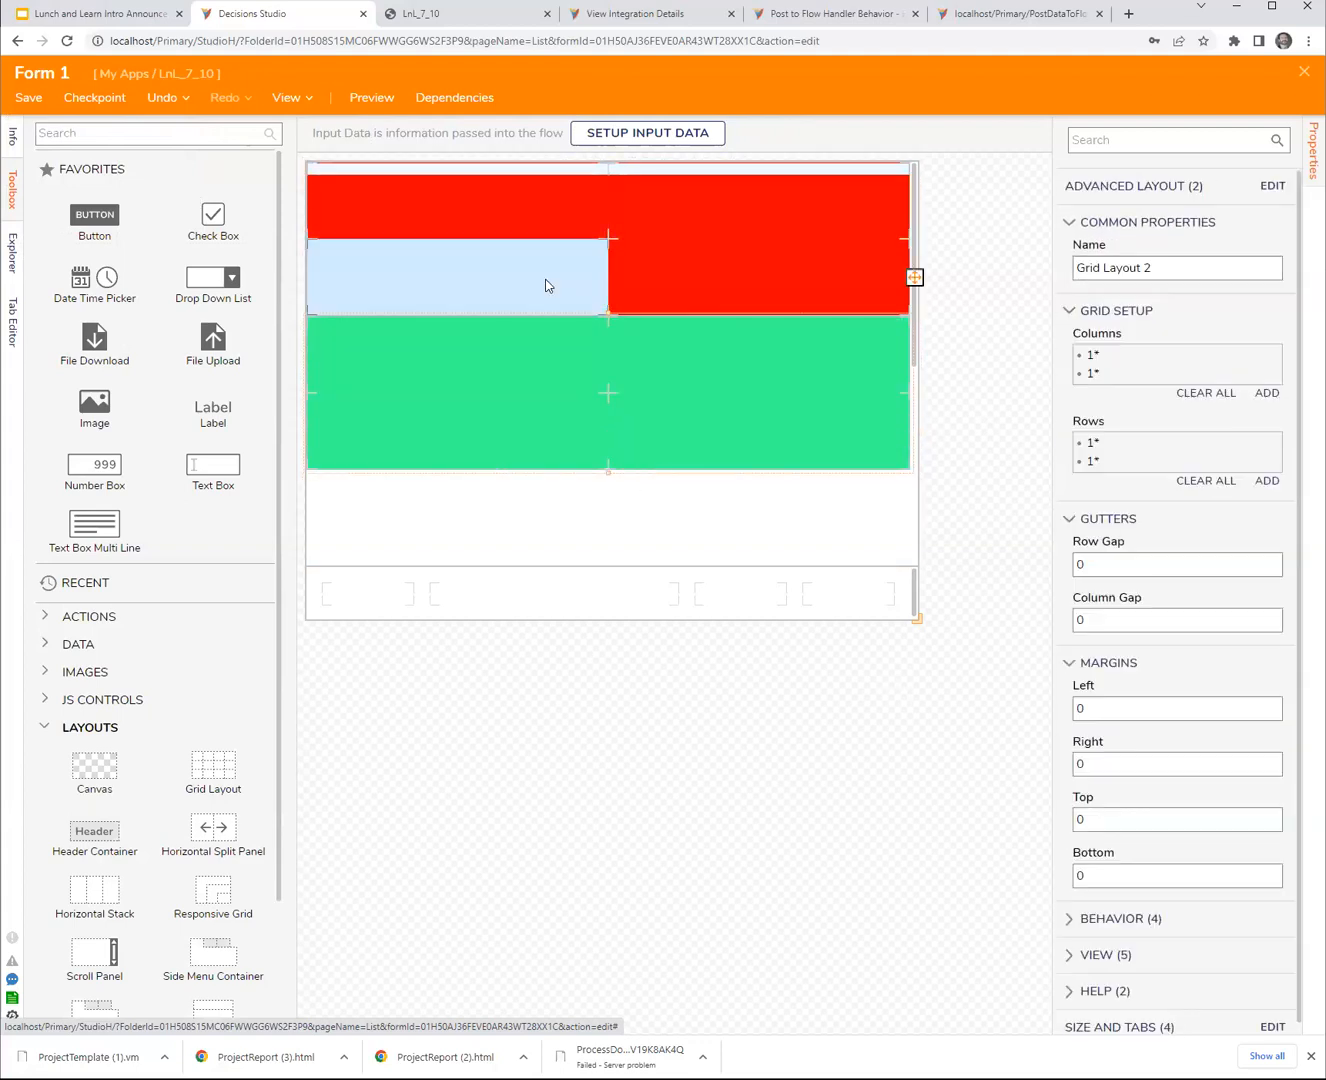
click(586, 174)
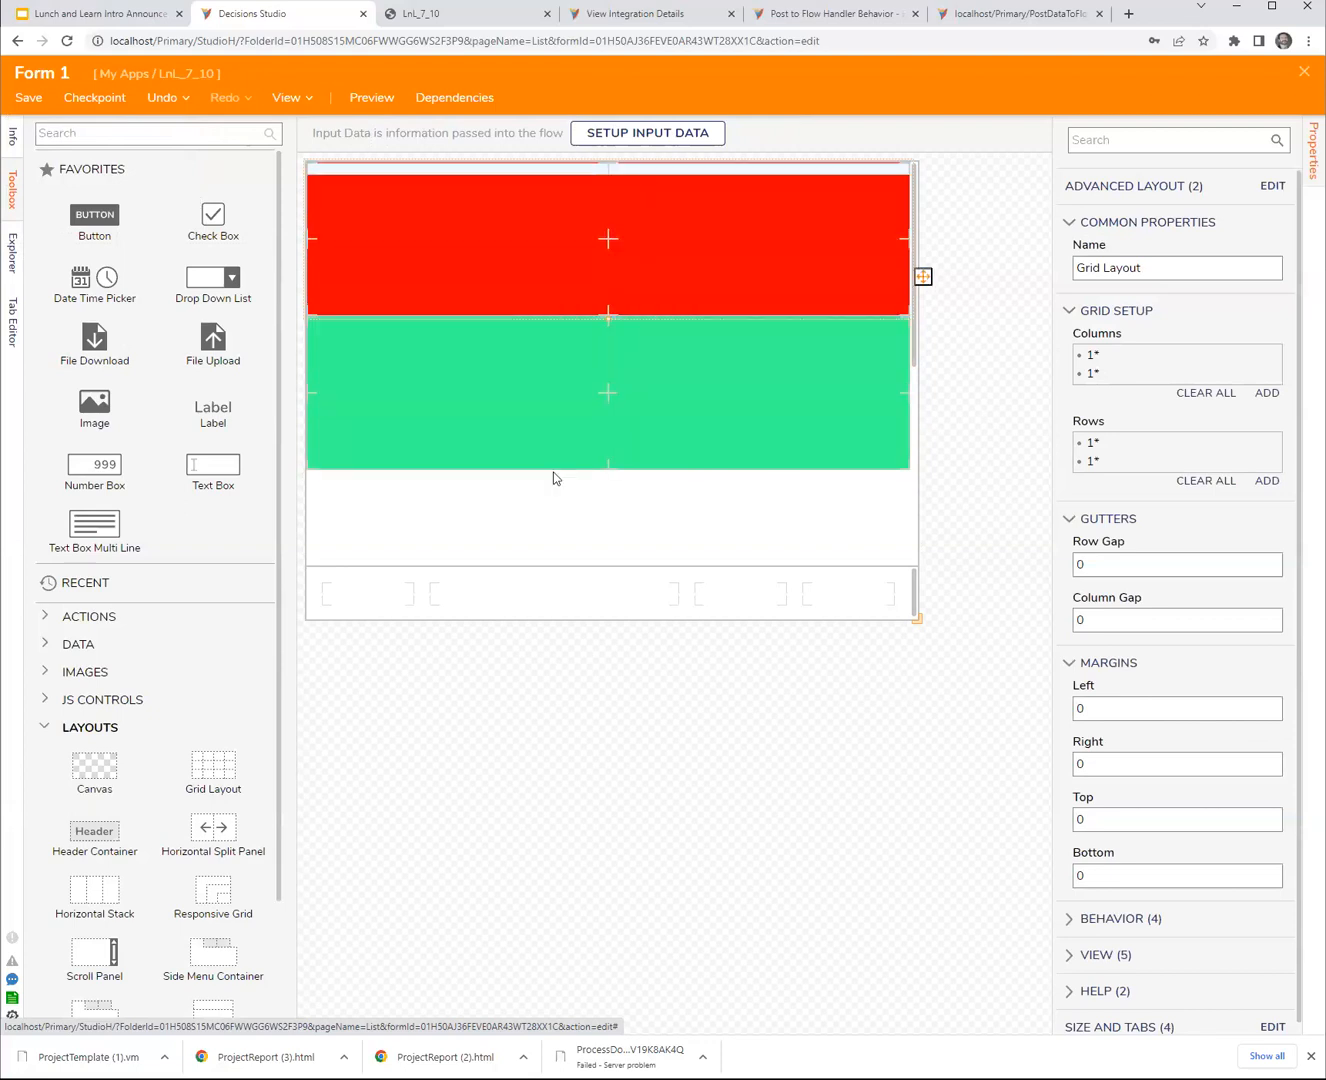
- Examine the two grid layouts listed under the Vertical Stack in the form's element tree and their available commands
click(14, 265)
click(172, 275)
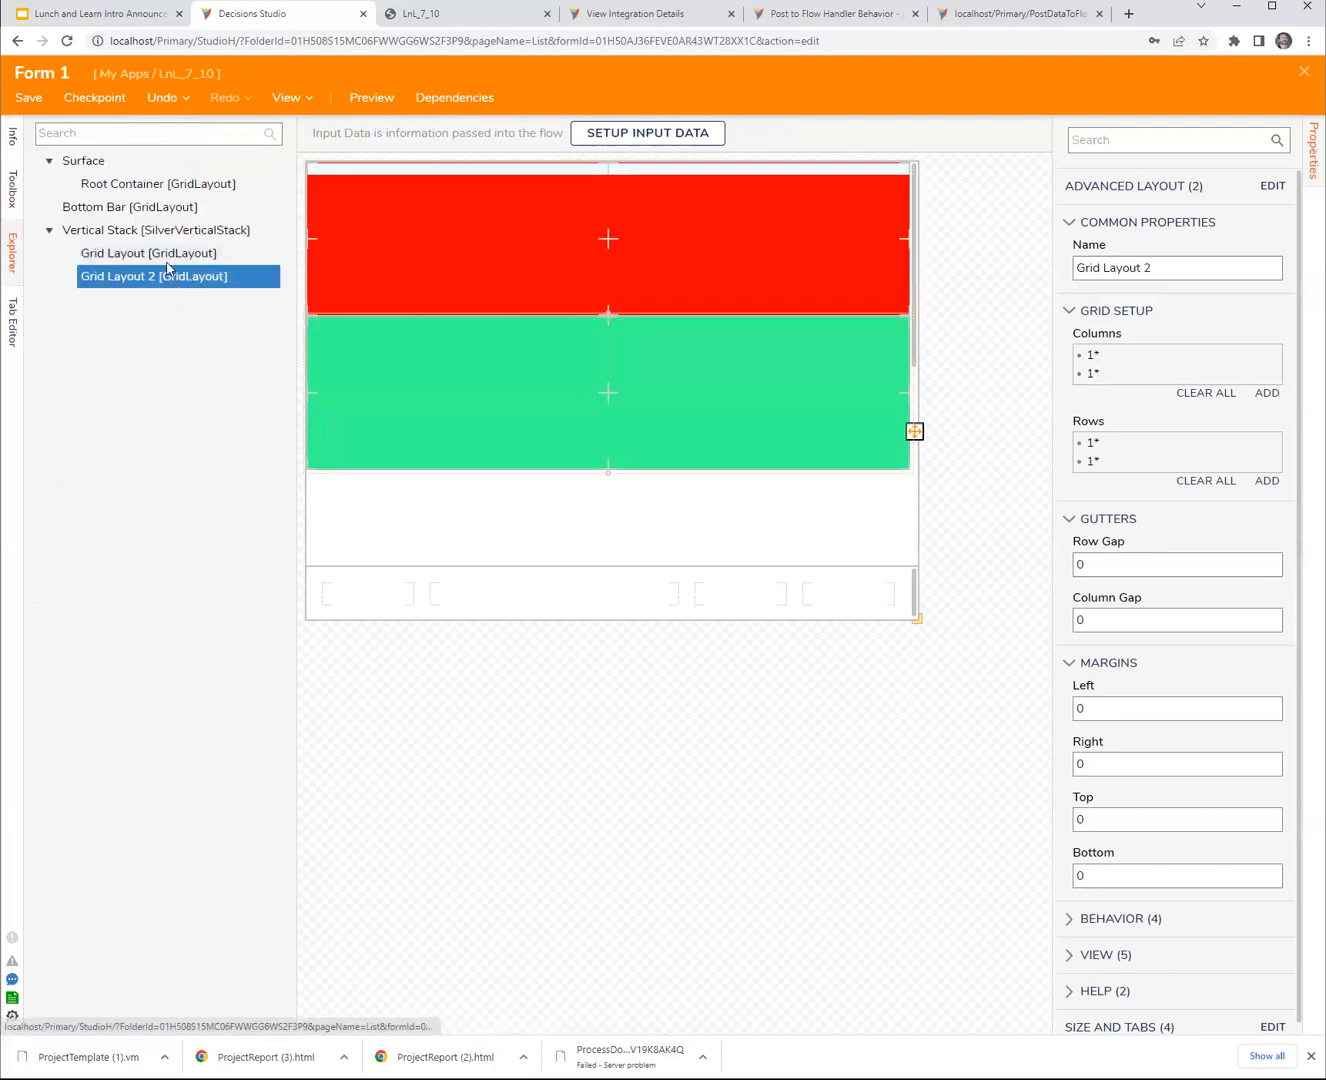
ctrl+click(165, 258)
right_click(165, 260)
click(984, 538)
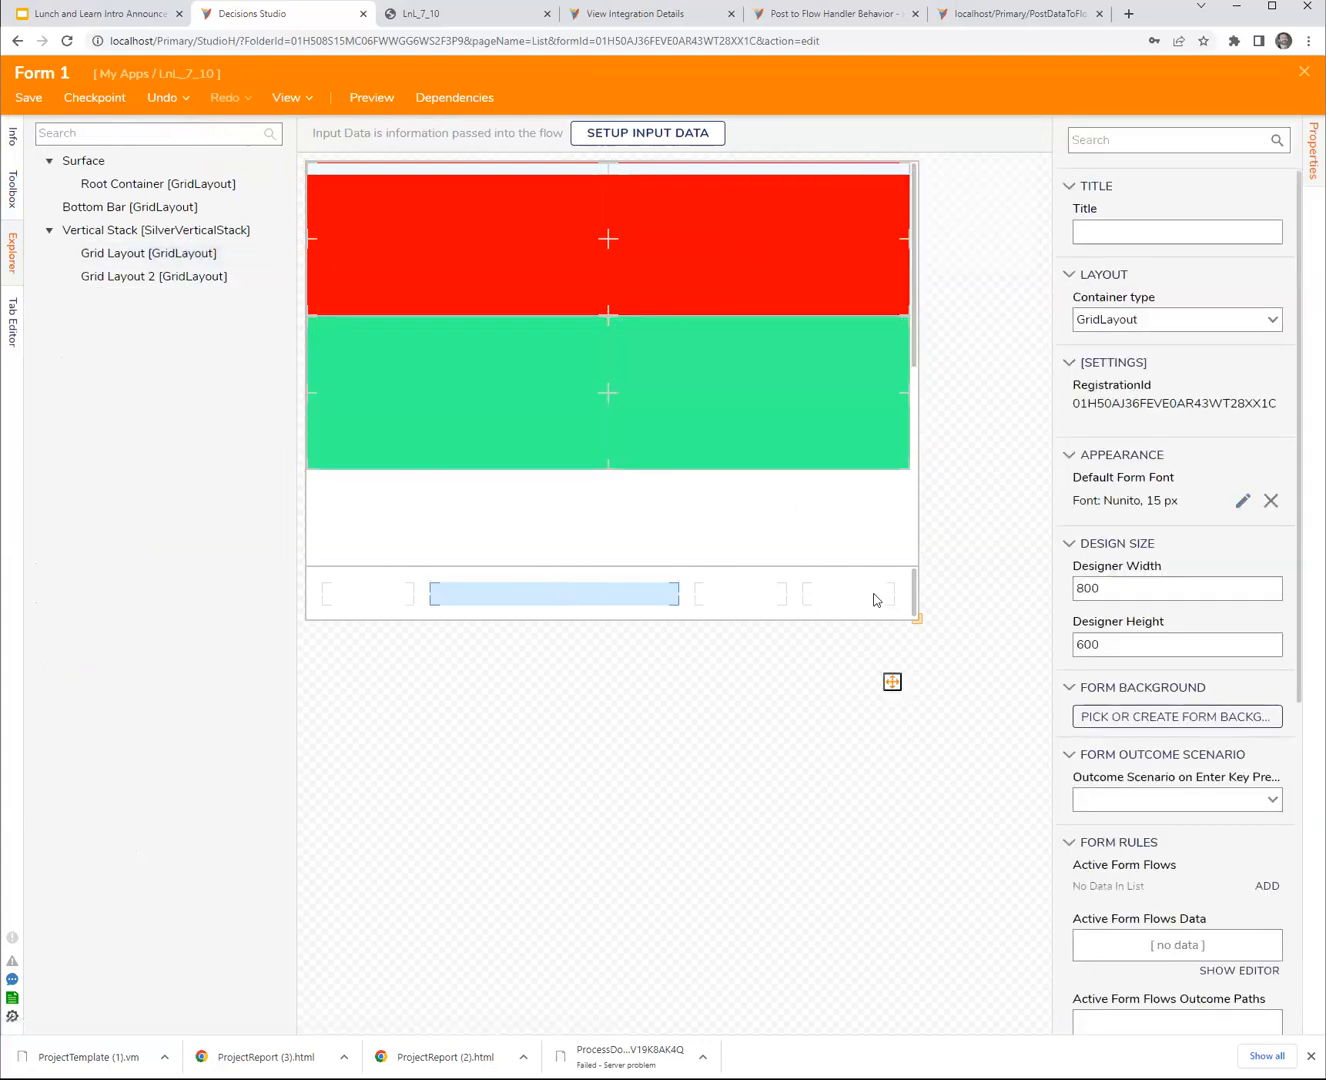
click(13, 188)
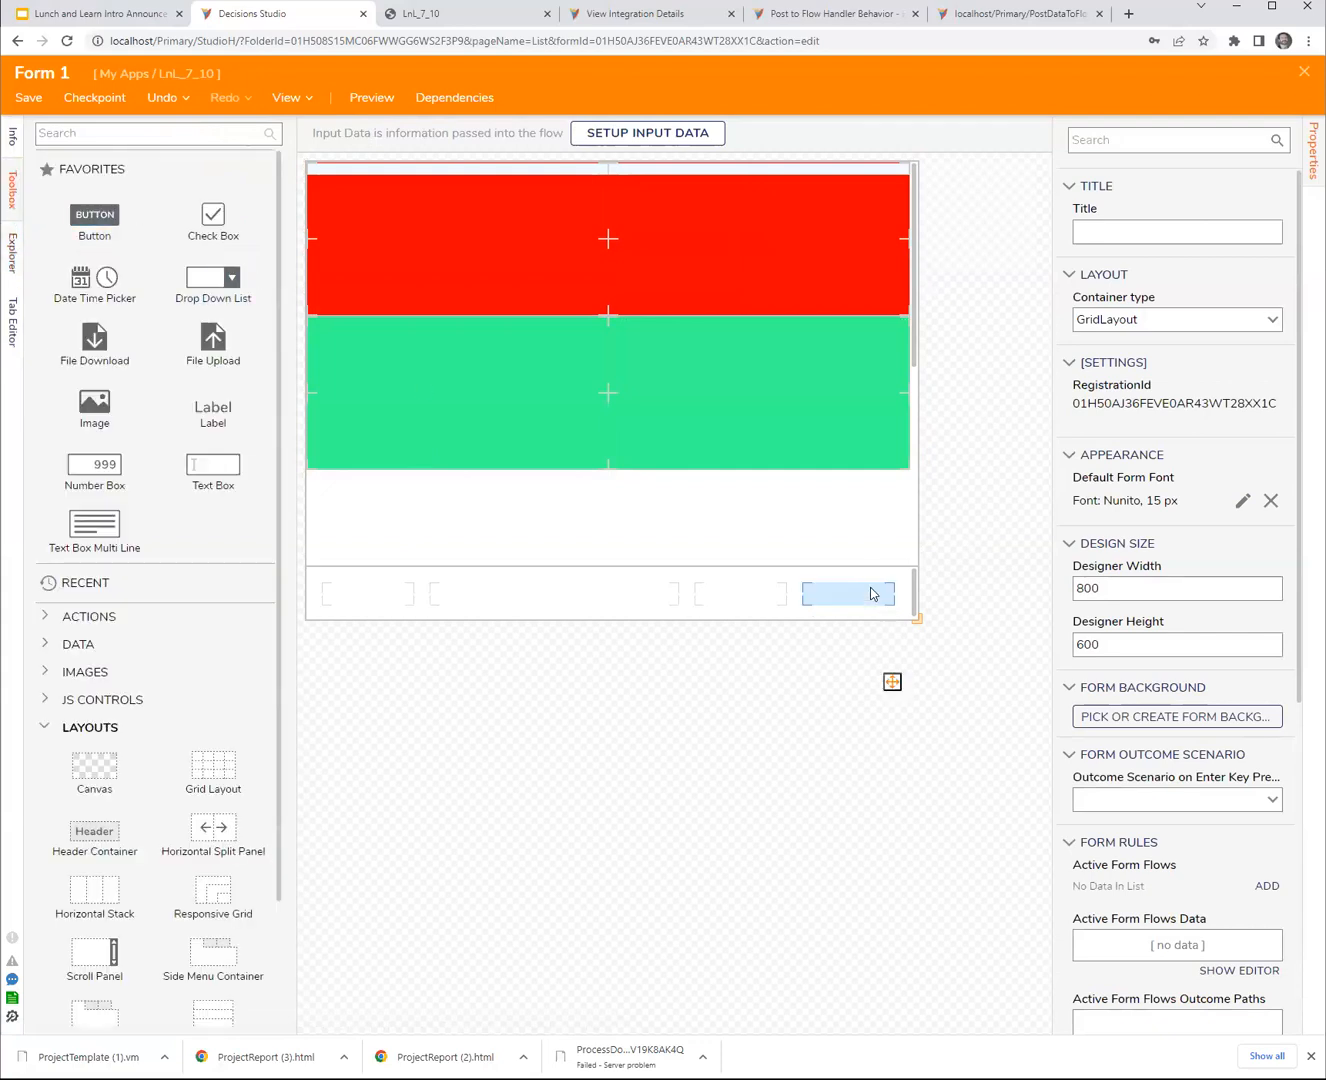
- Review the Bottom Bar's properties, and the Vertical Stack's help, view and behavior settings
click(794, 610)
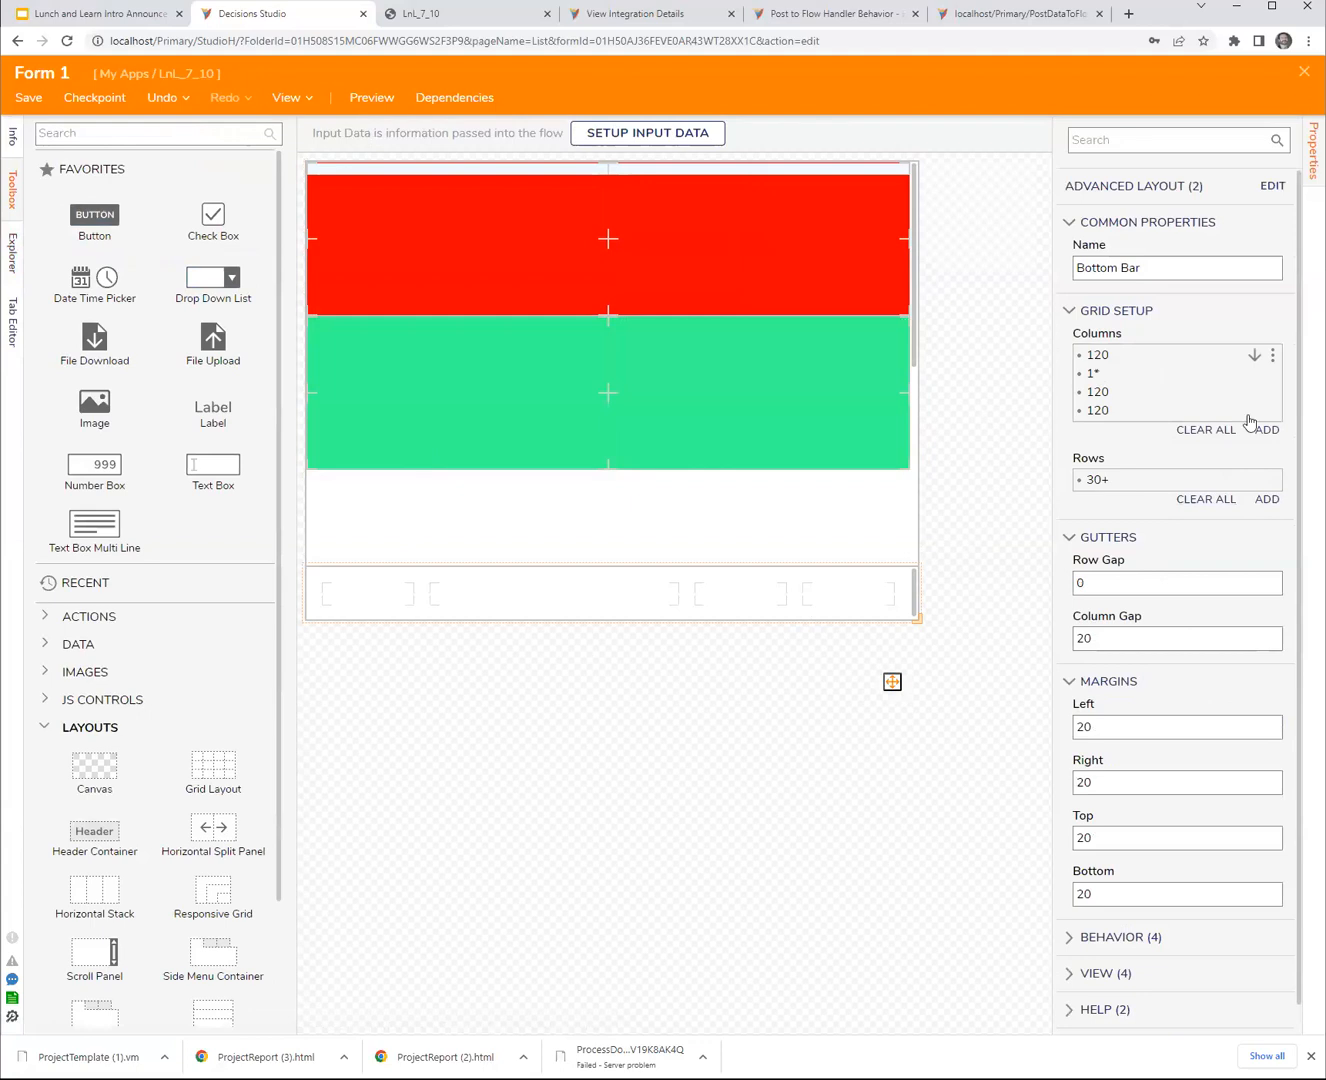
click(884, 534)
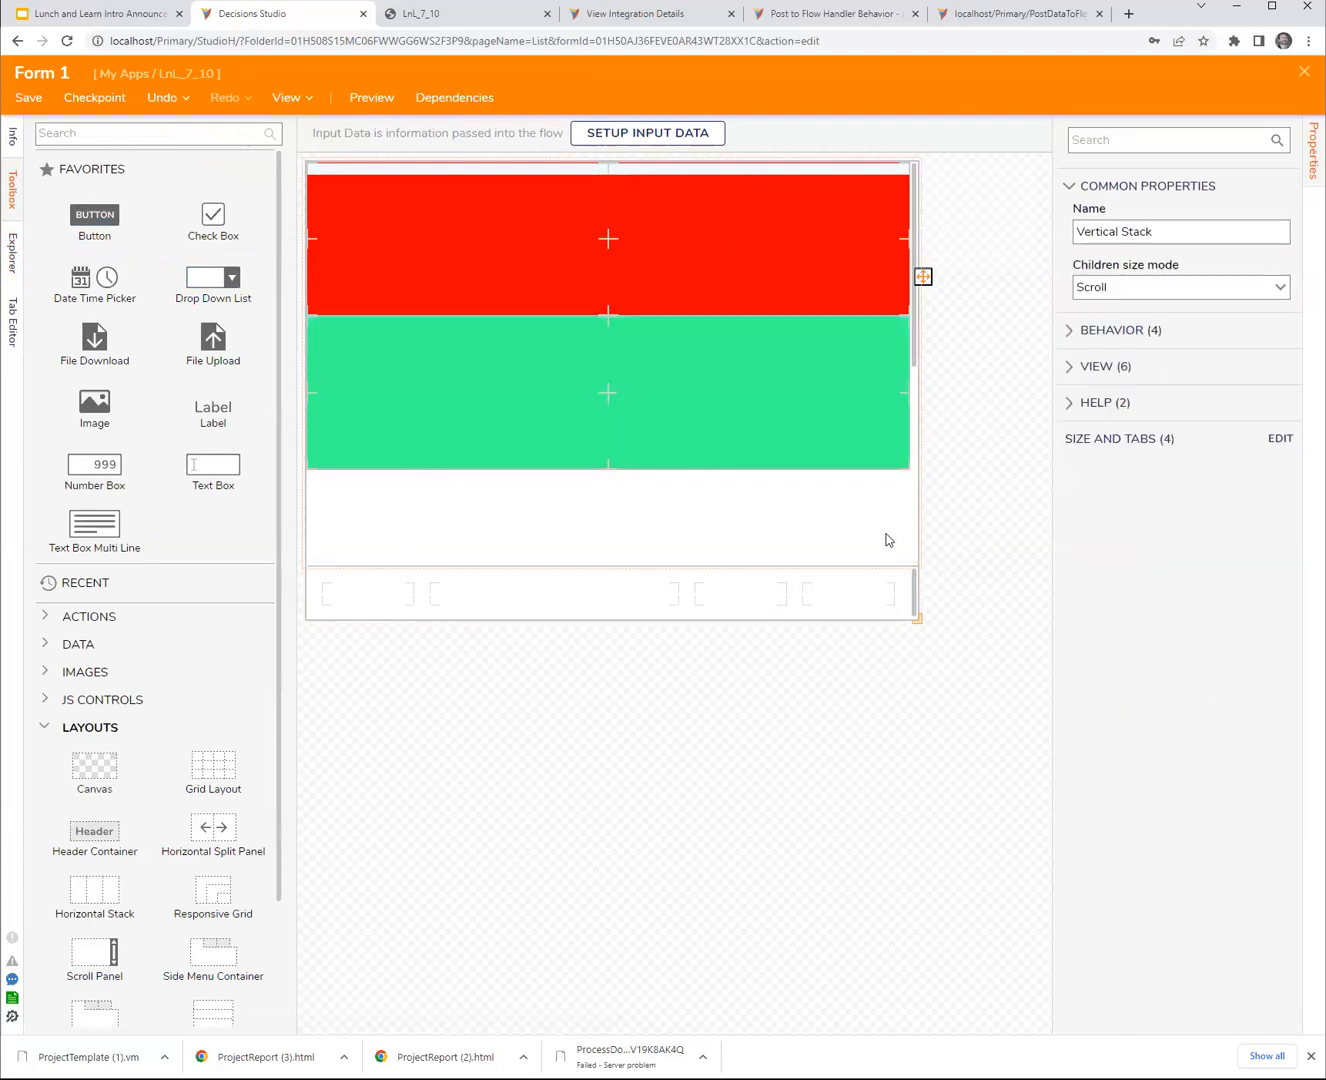
click(1103, 405)
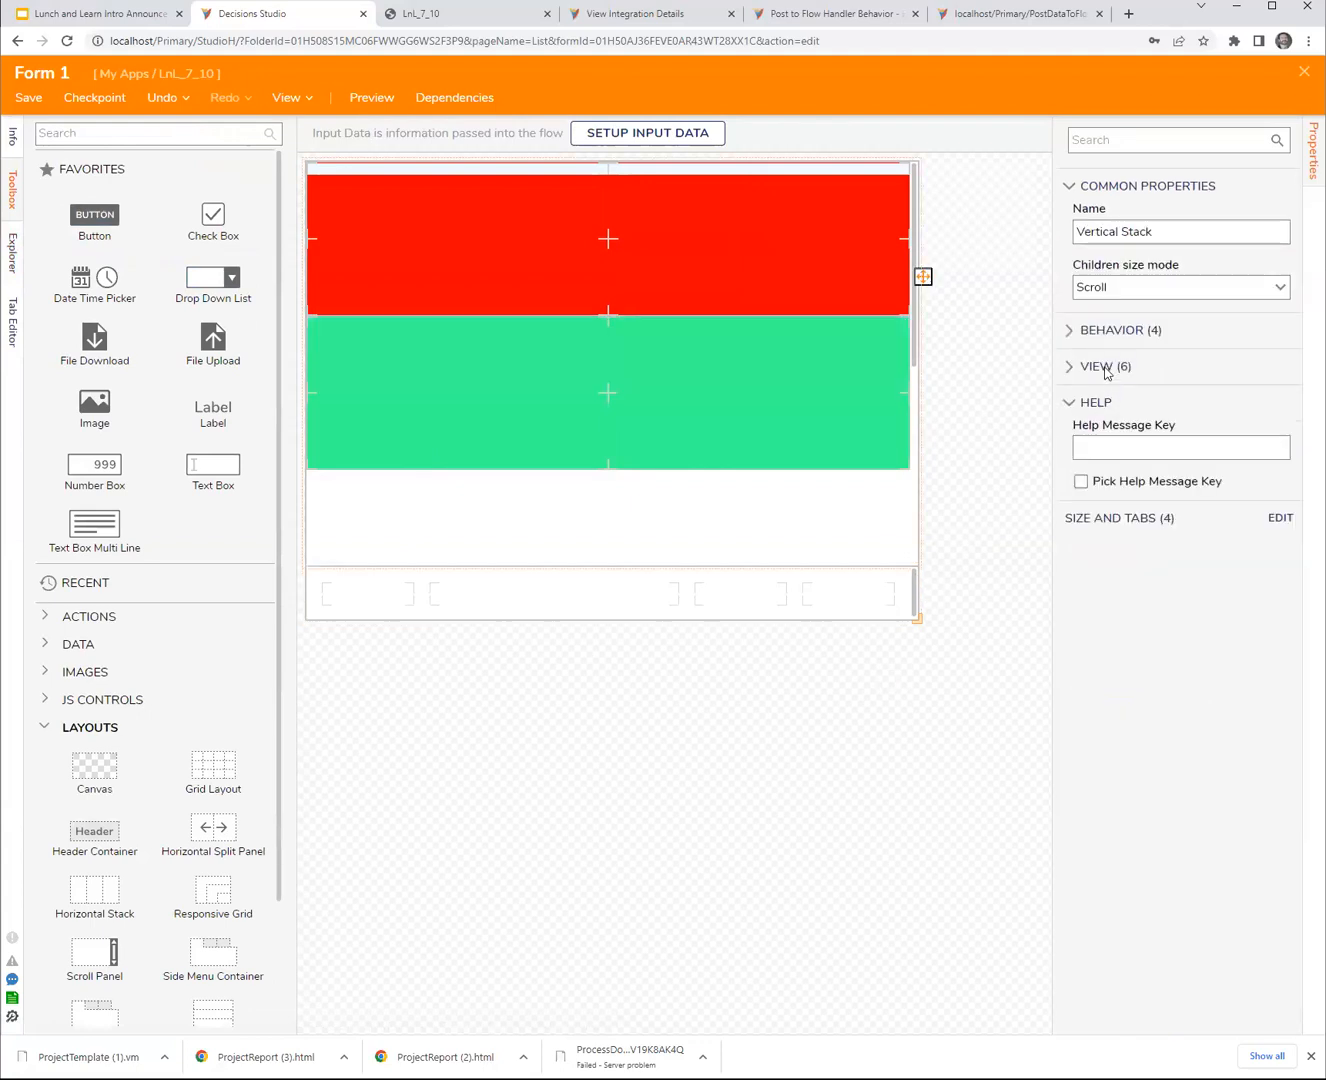
click(1106, 367)
click(1113, 331)
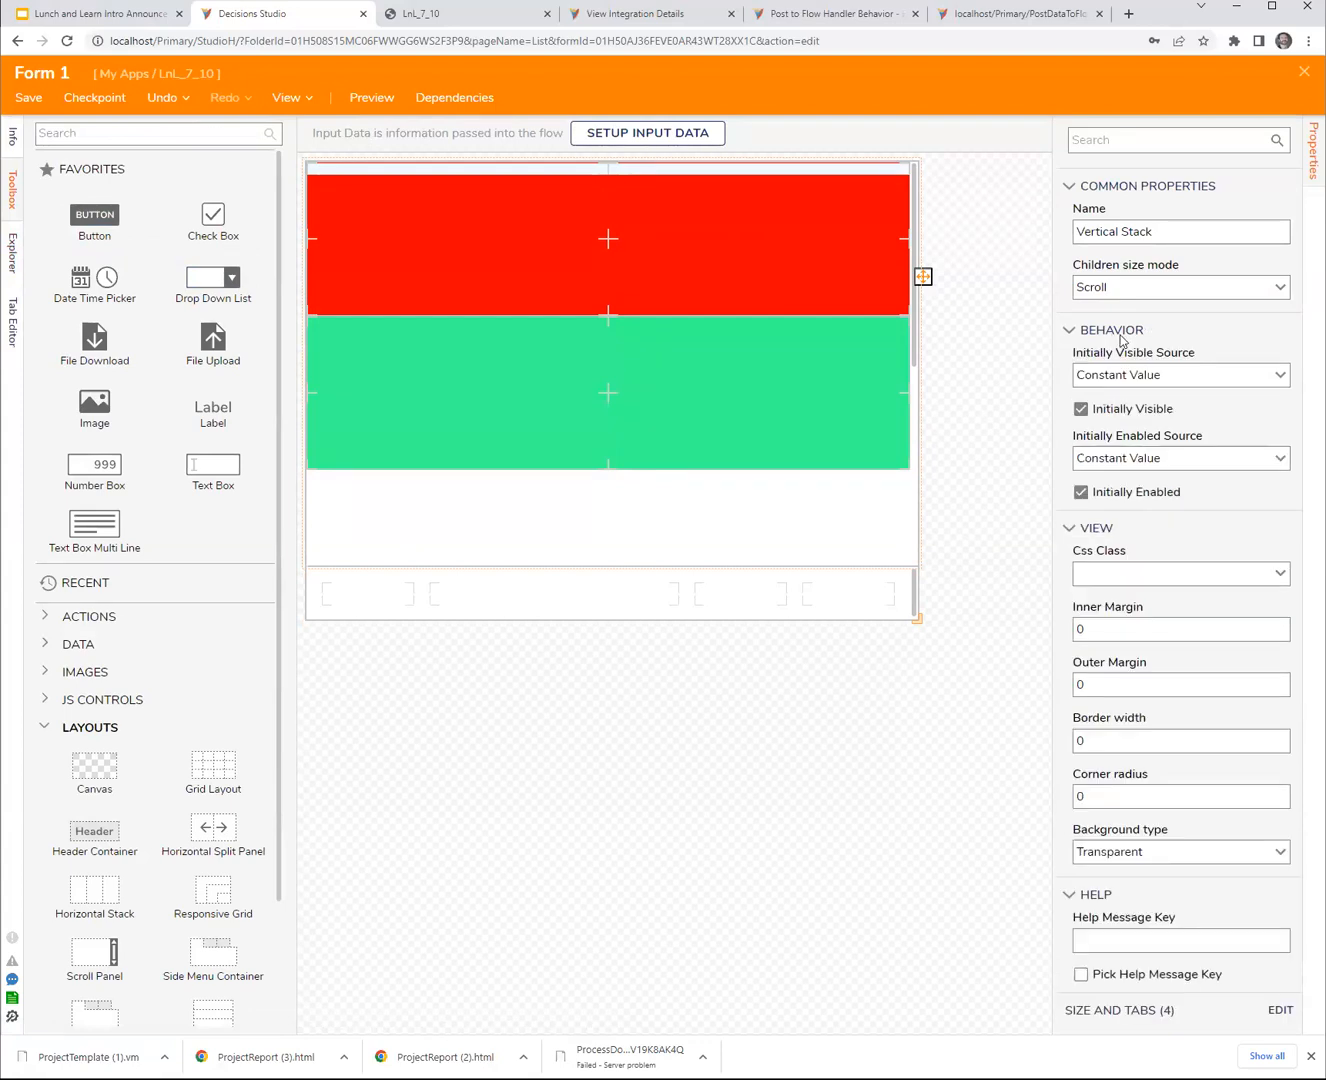
- Set the Vertical Stack's children size mode to ExpandChildrenThenScroll, and switch it to FitChildren
click(1280, 288)
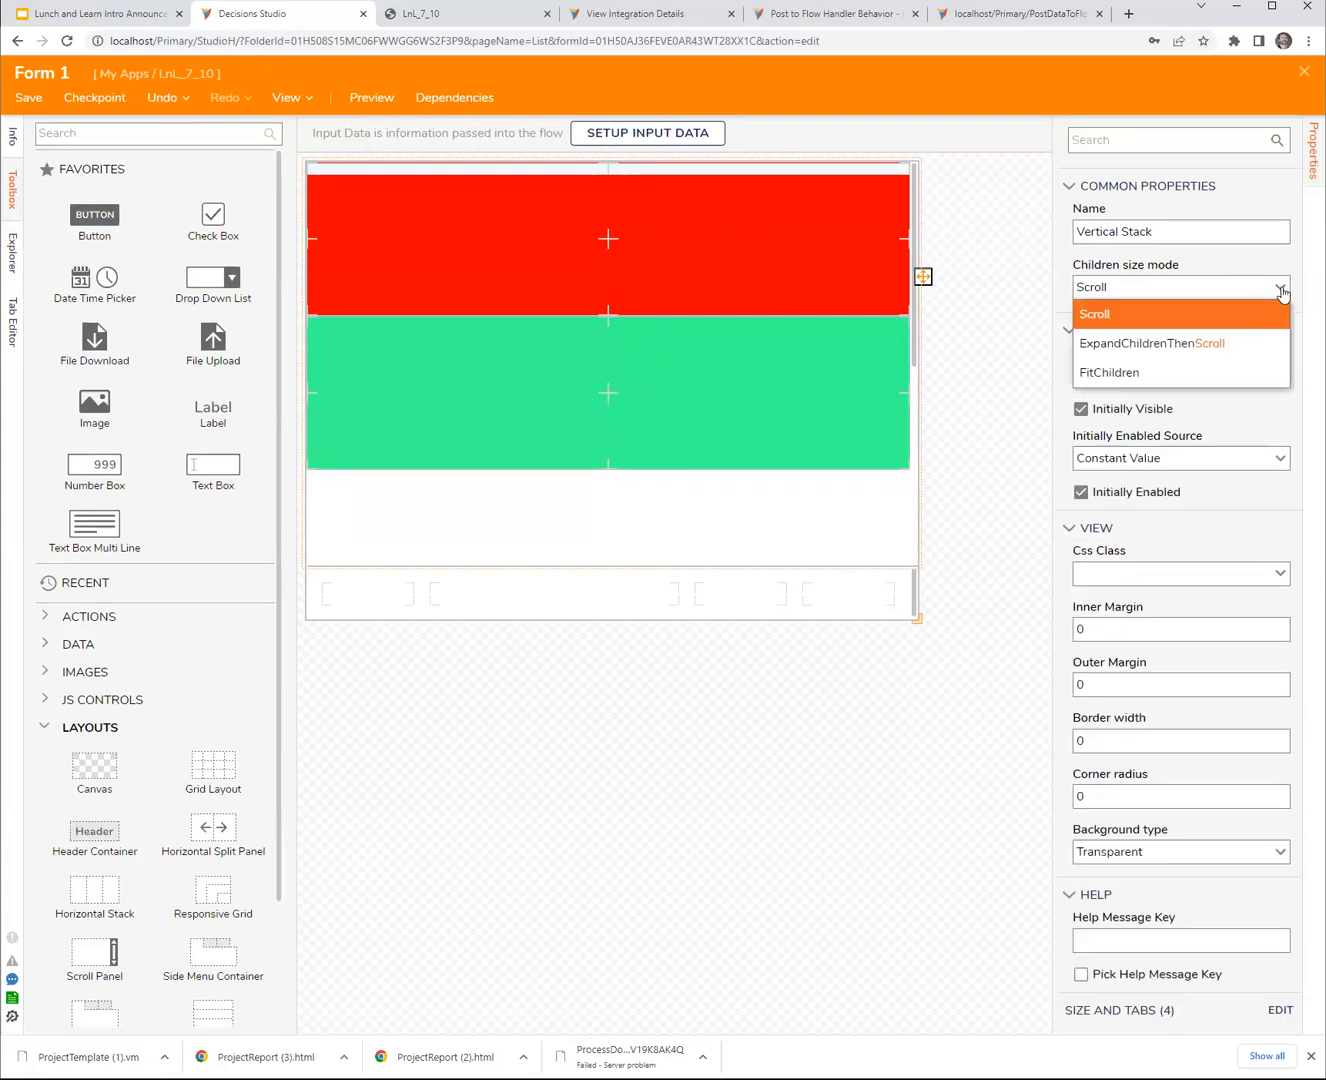
click(1243, 339)
click(1282, 290)
click(1147, 370)
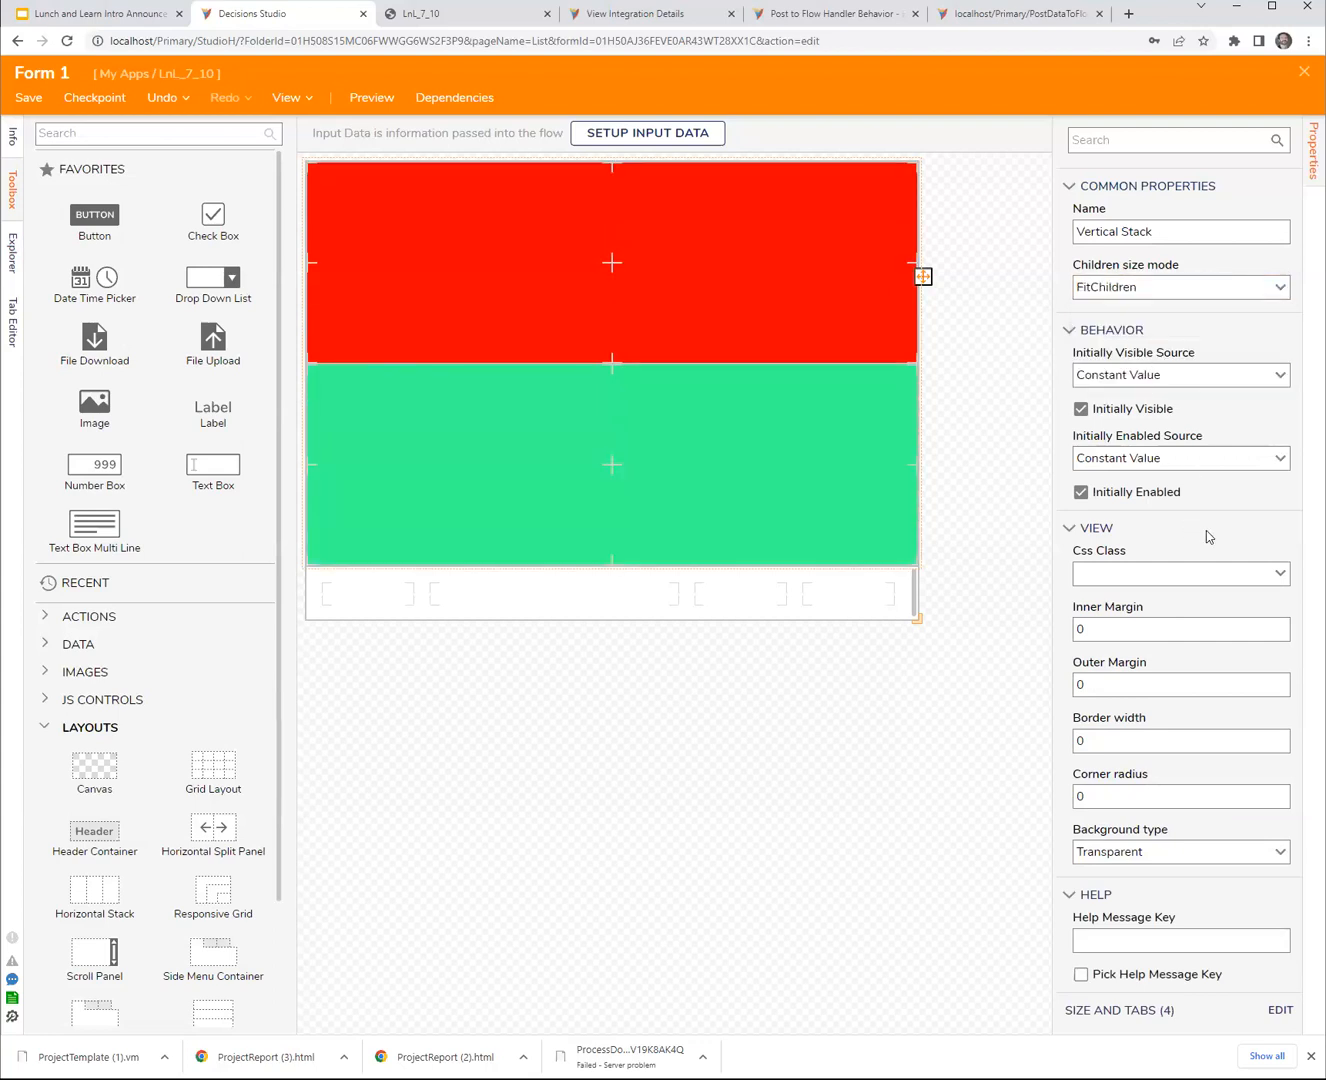
- Try to move the red grid layout below the green one, and enlarge the form to about 818 by 799
drag(768, 177, 716, 540)
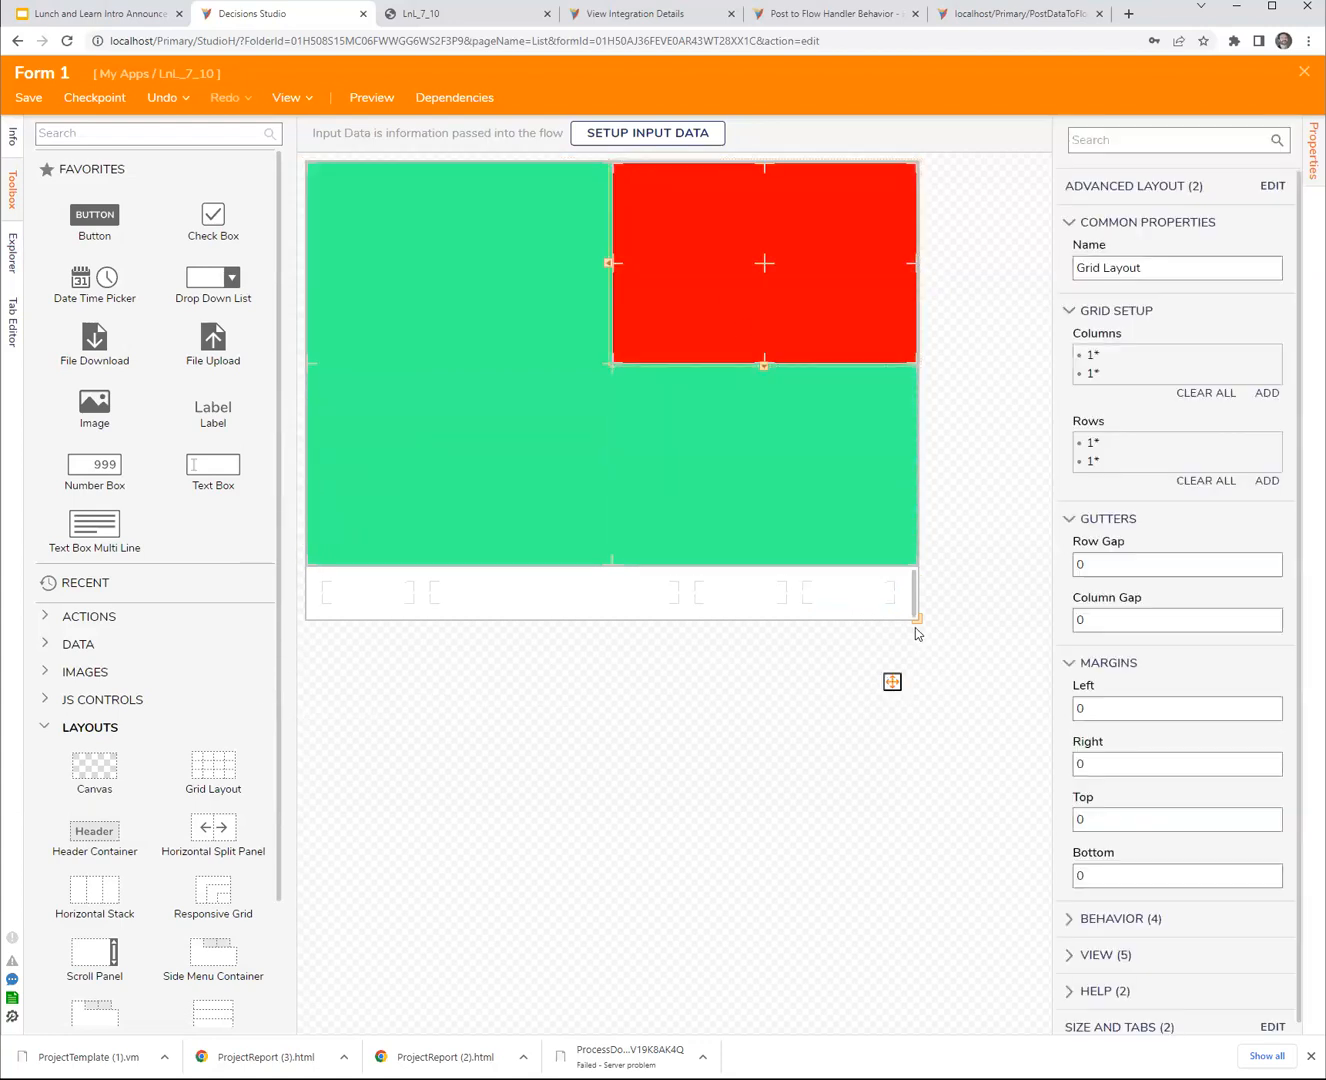
drag(917, 620, 934, 775)
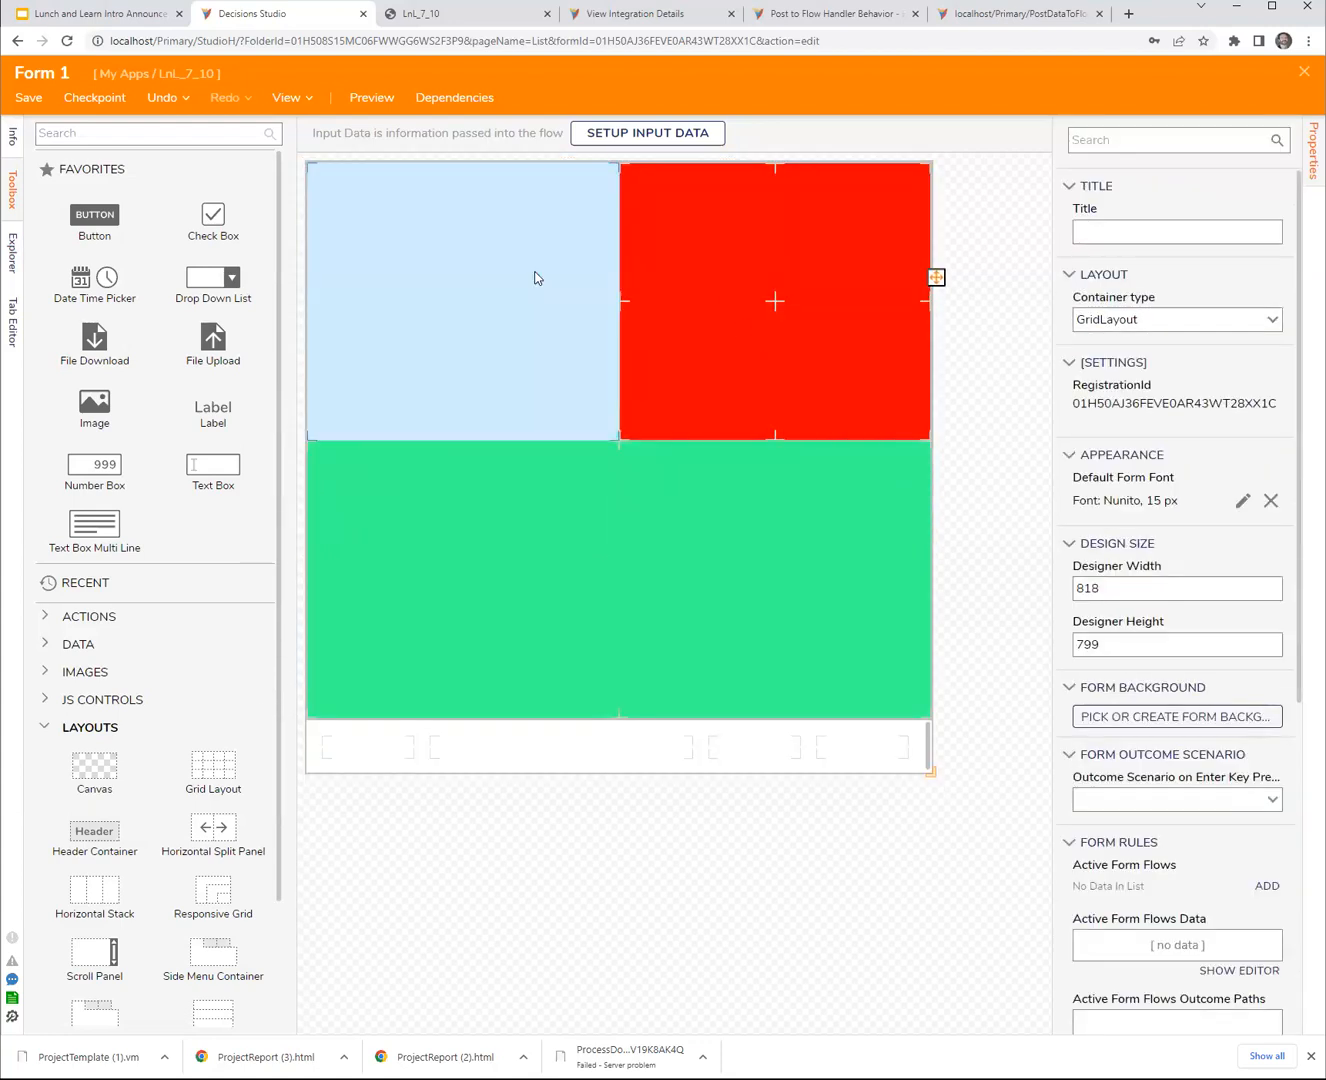
click(536, 274)
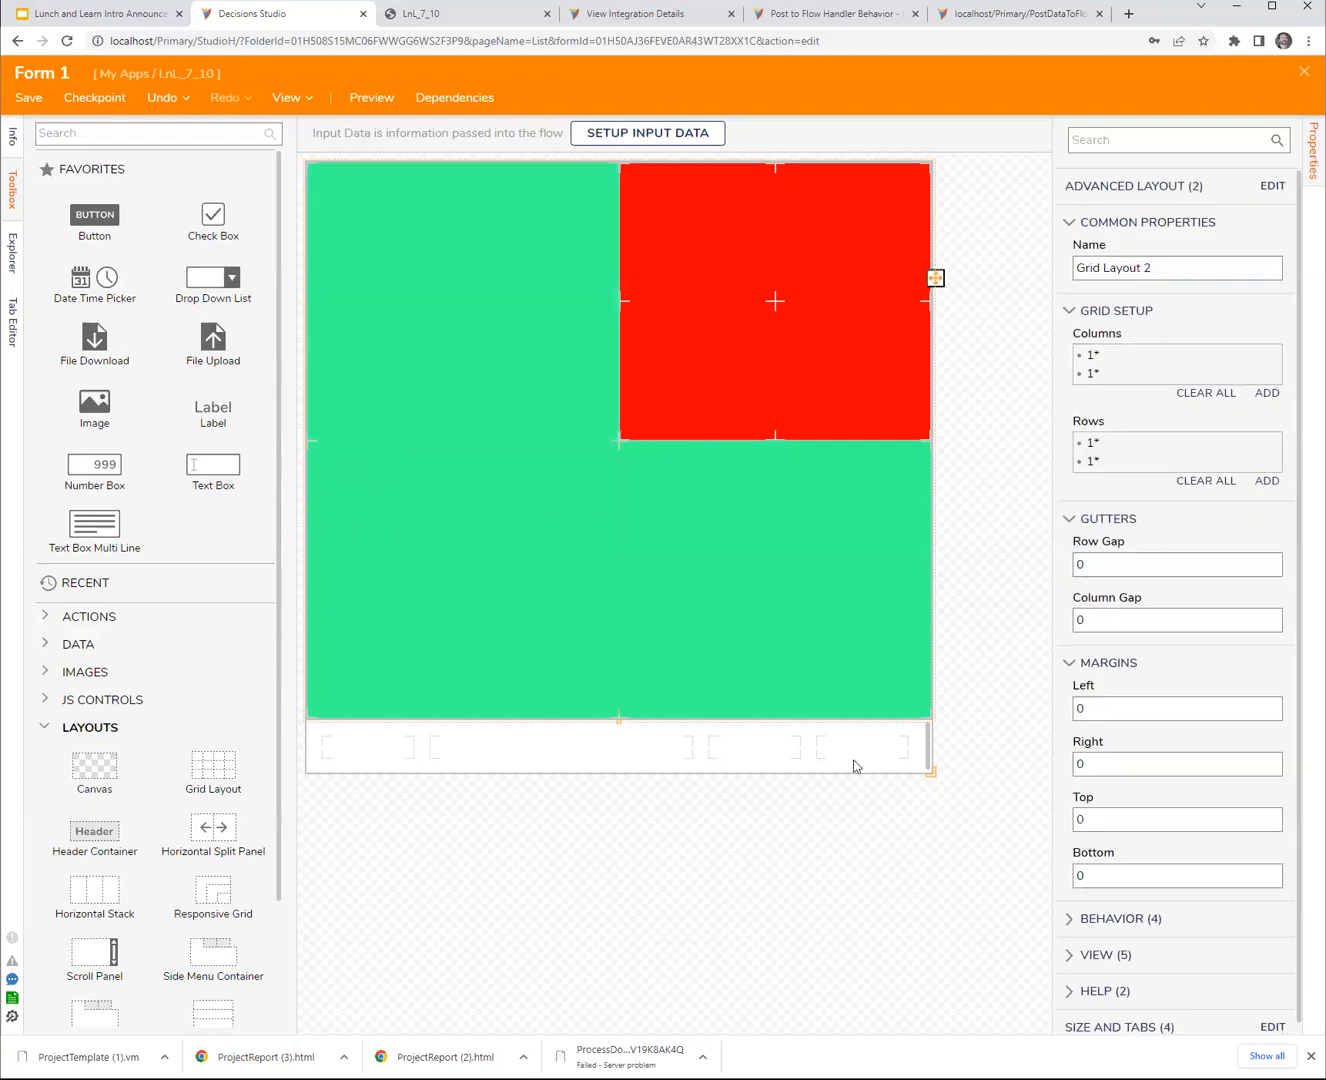
- Select the green grid layout's parent Vertical Stack and set its children size mode to Scroll
right_click(764, 564)
click(857, 476)
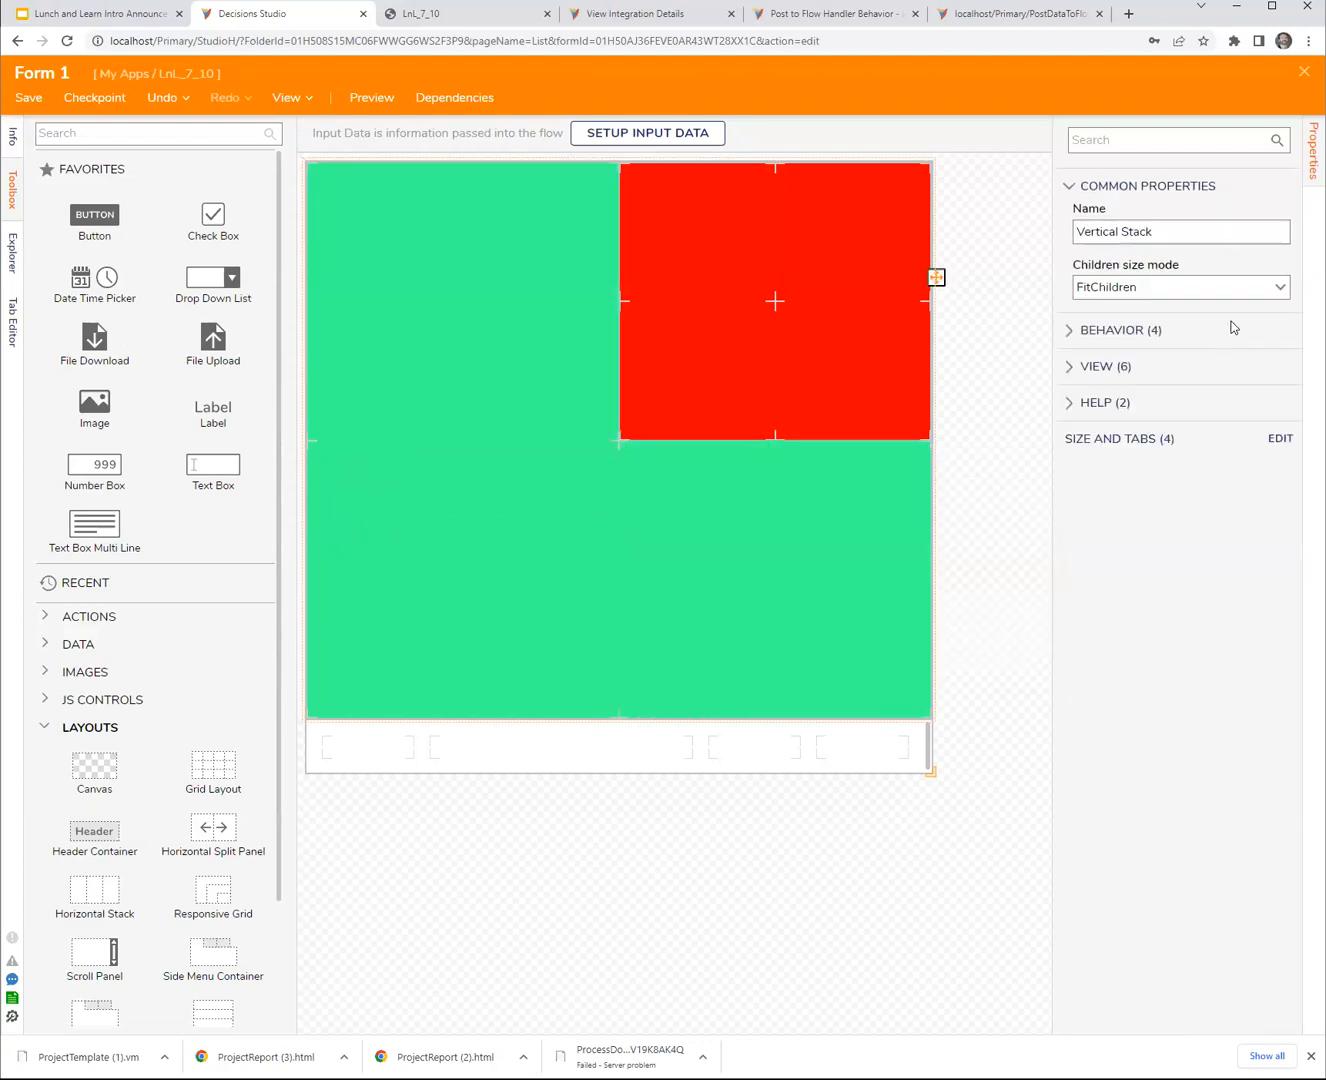
click(1279, 287)
click(1186, 313)
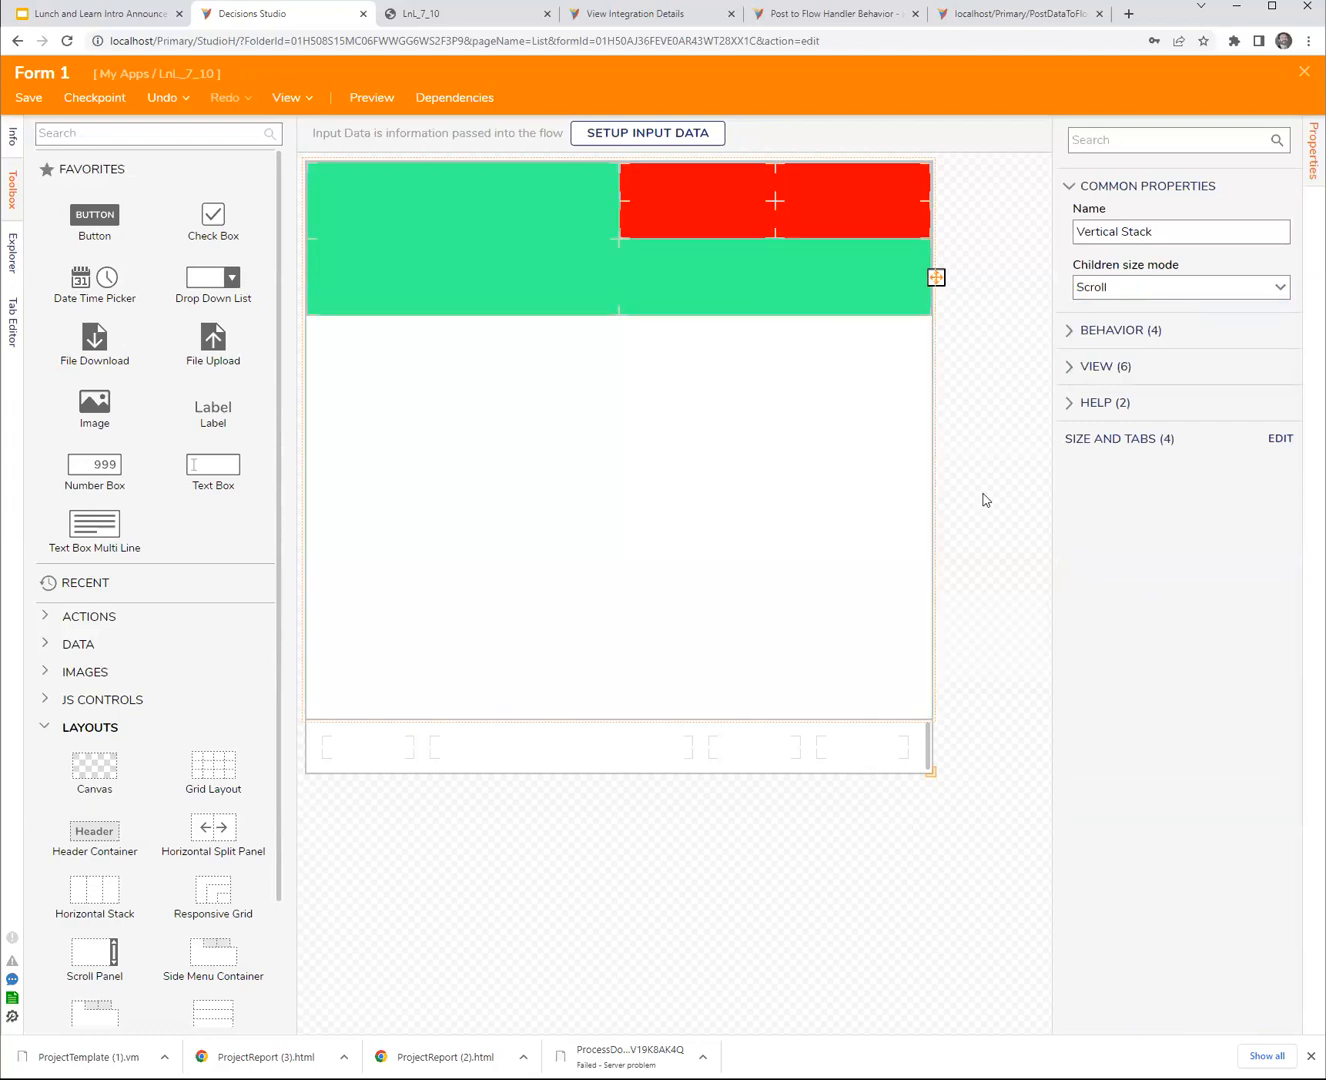
- Move the red grid layout out of the green one, and rearrange the two within the Vertical Stack
click(993, 515)
drag(705, 204, 636, 497)
drag(725, 296, 705, 555)
drag(690, 230, 661, 543)
click(996, 538)
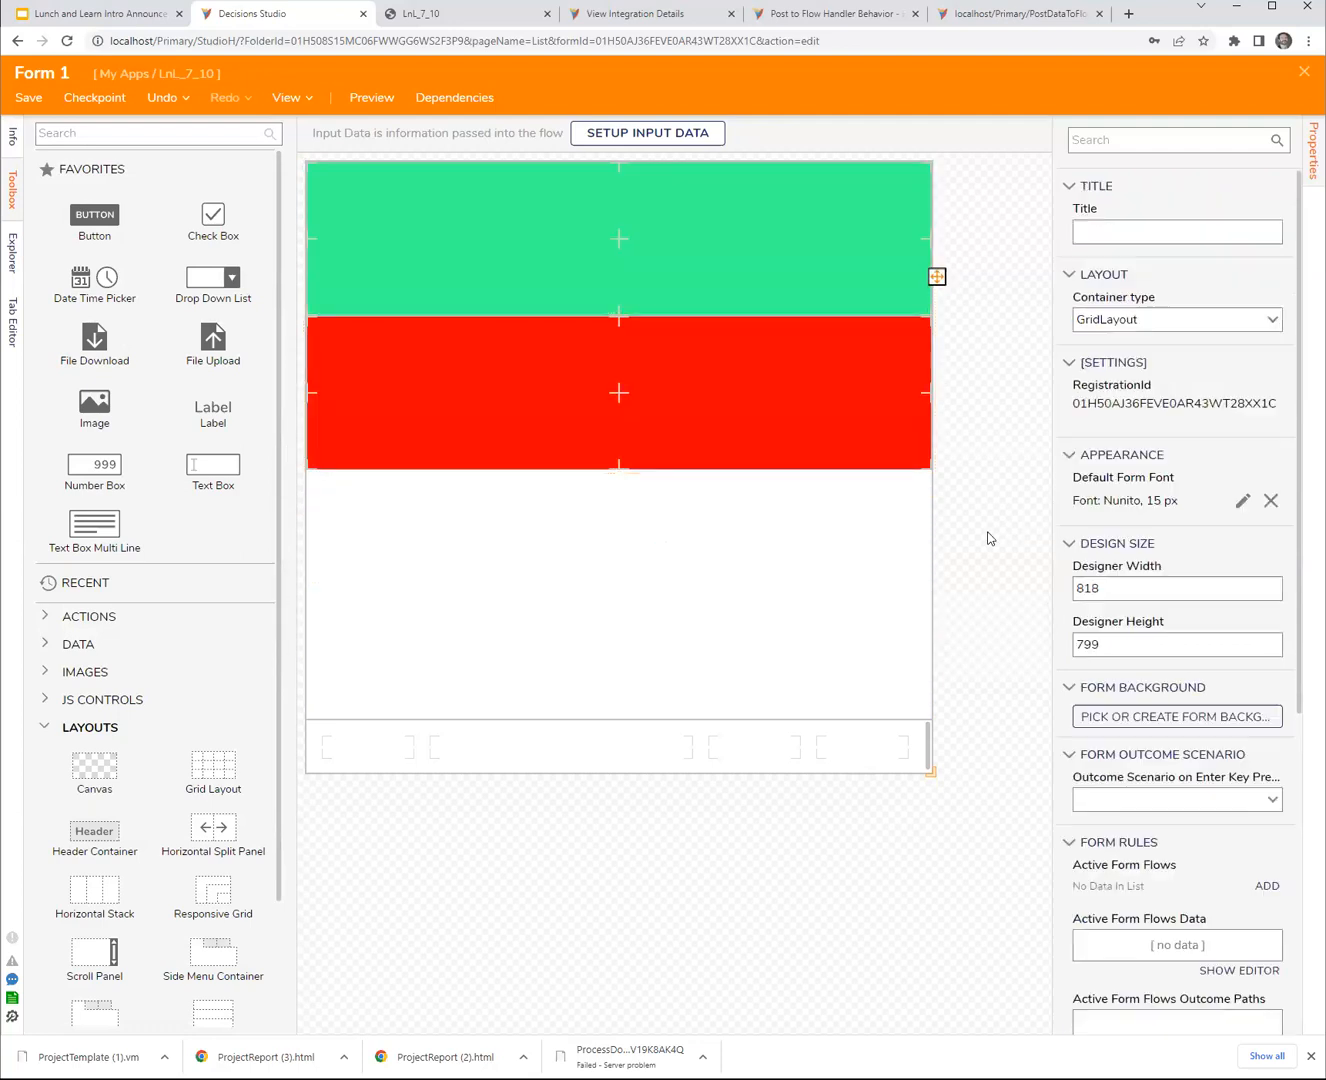
click(740, 492)
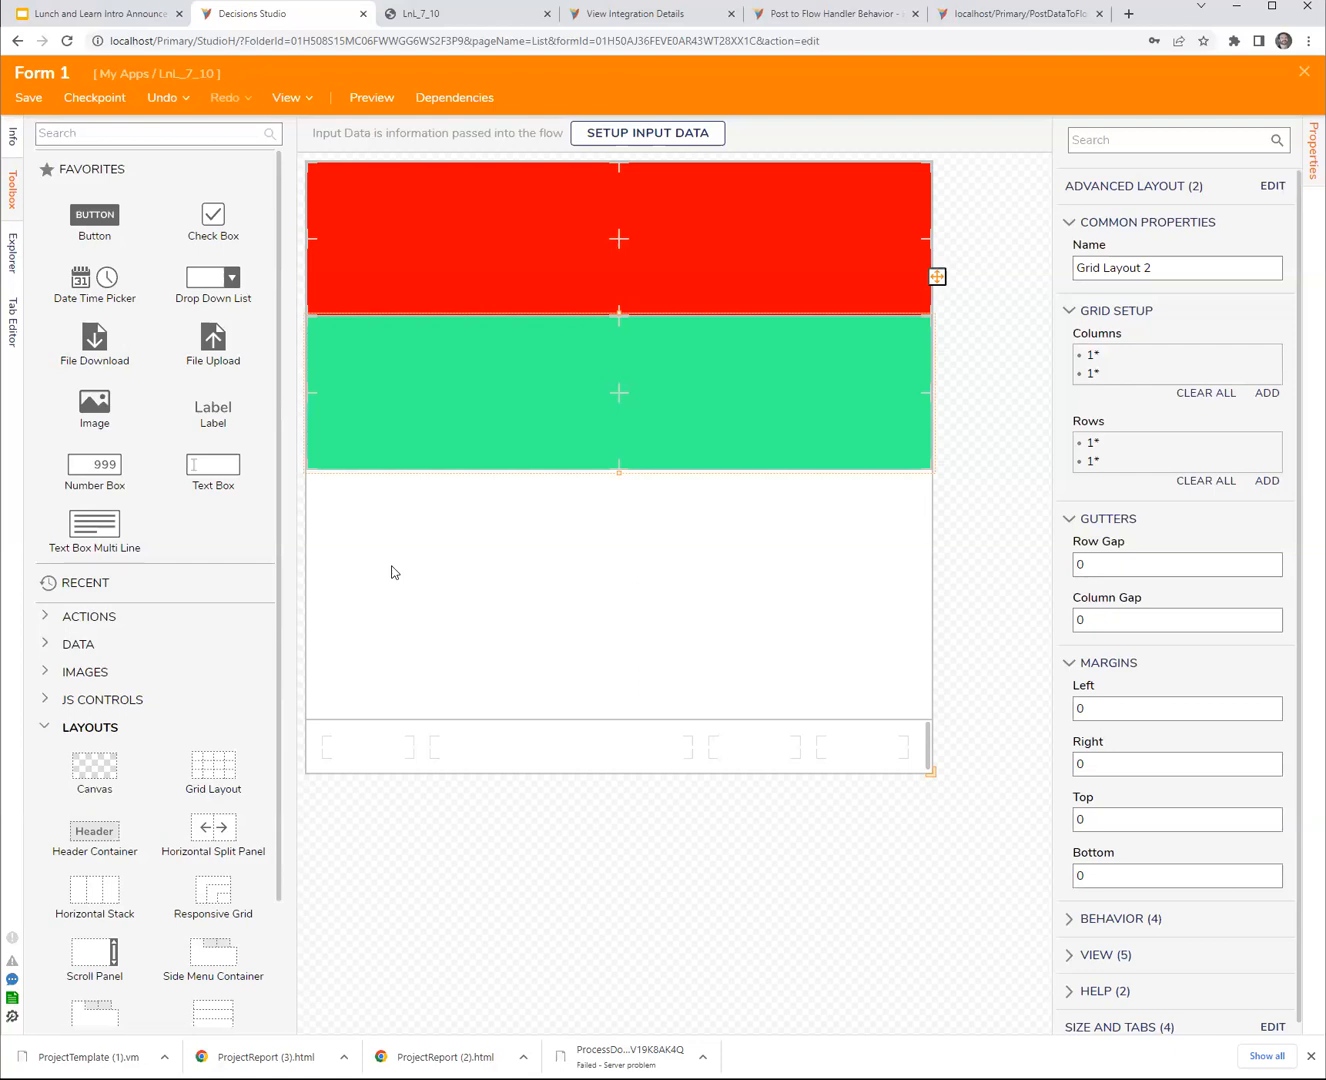
- Select Grid Layout 2's parent Vertical Stack, and try to move Grid Layout 2 above Grid Layout in the element tree
right_click(736, 389)
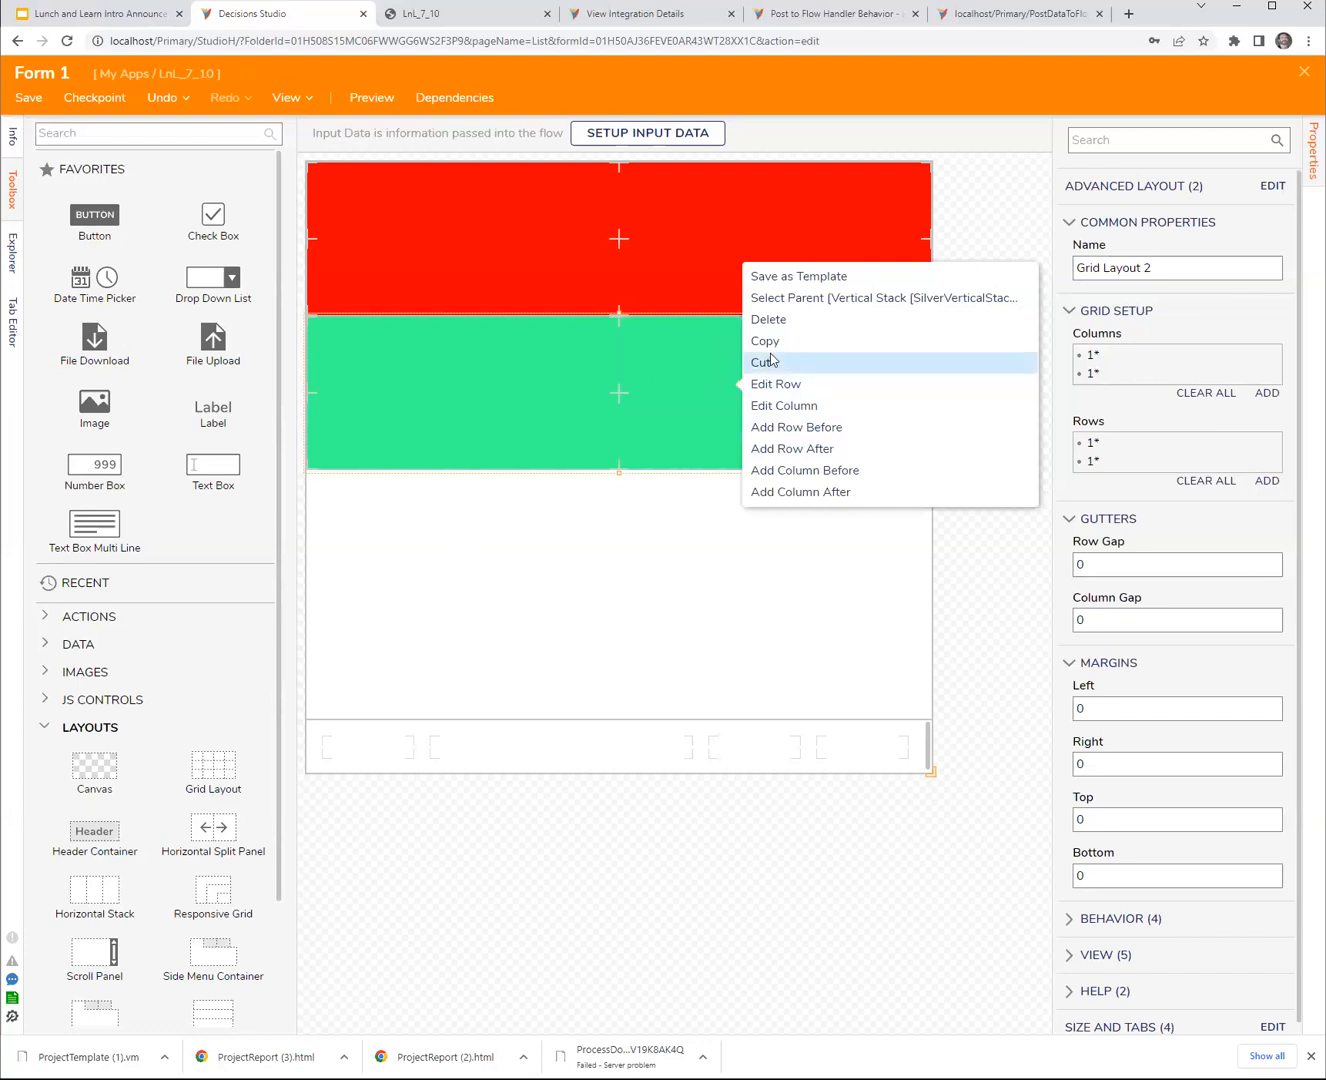
click(805, 298)
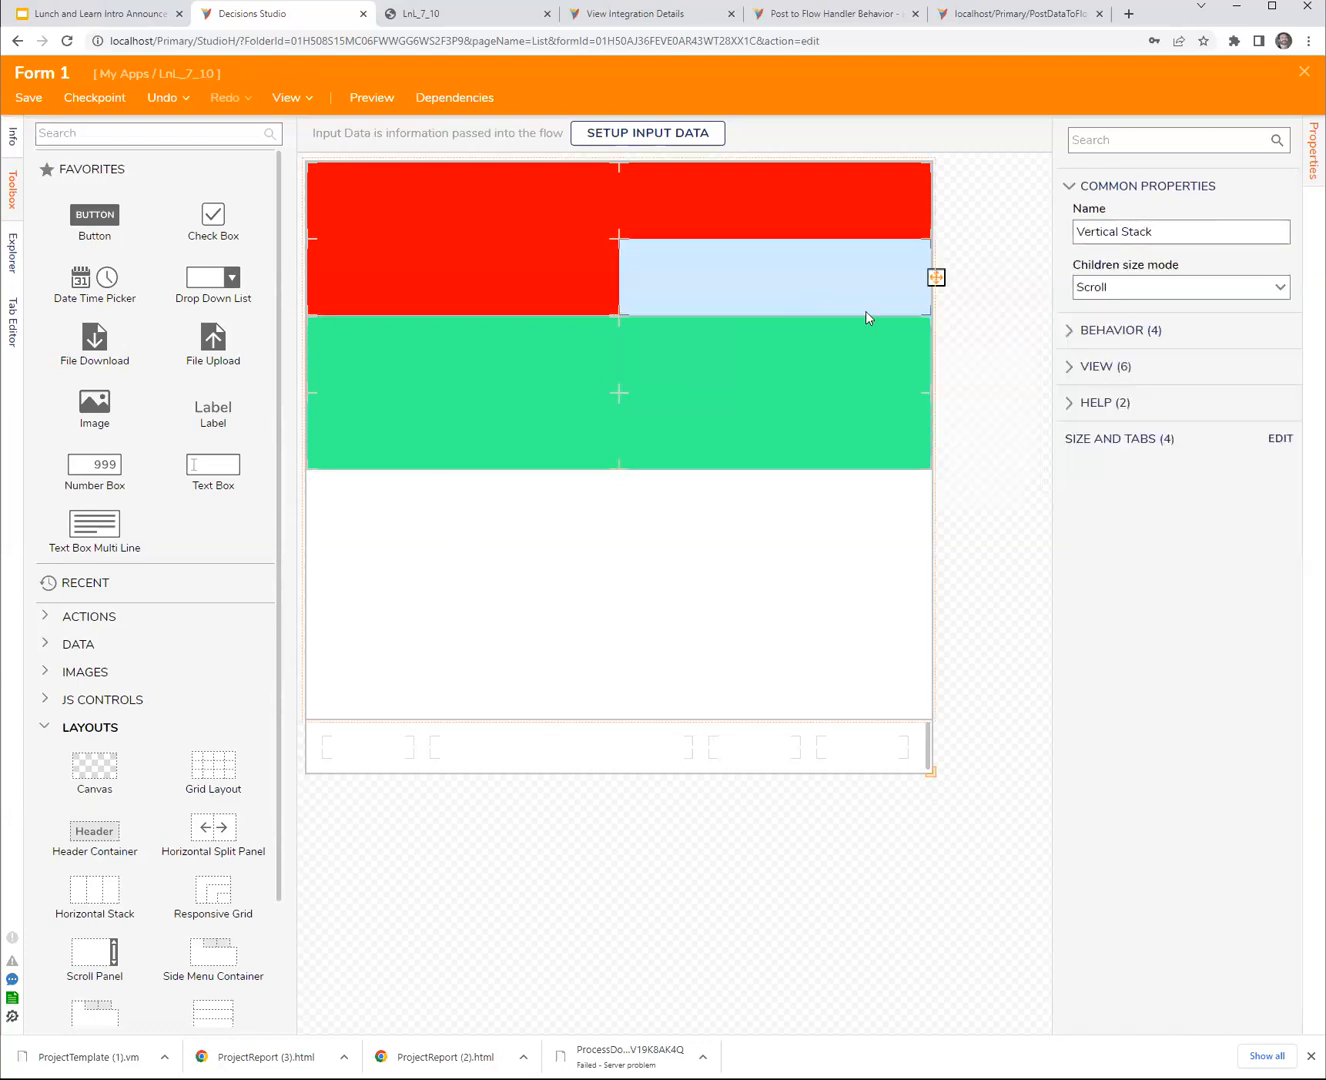
click(13, 251)
drag(121, 270, 127, 245)
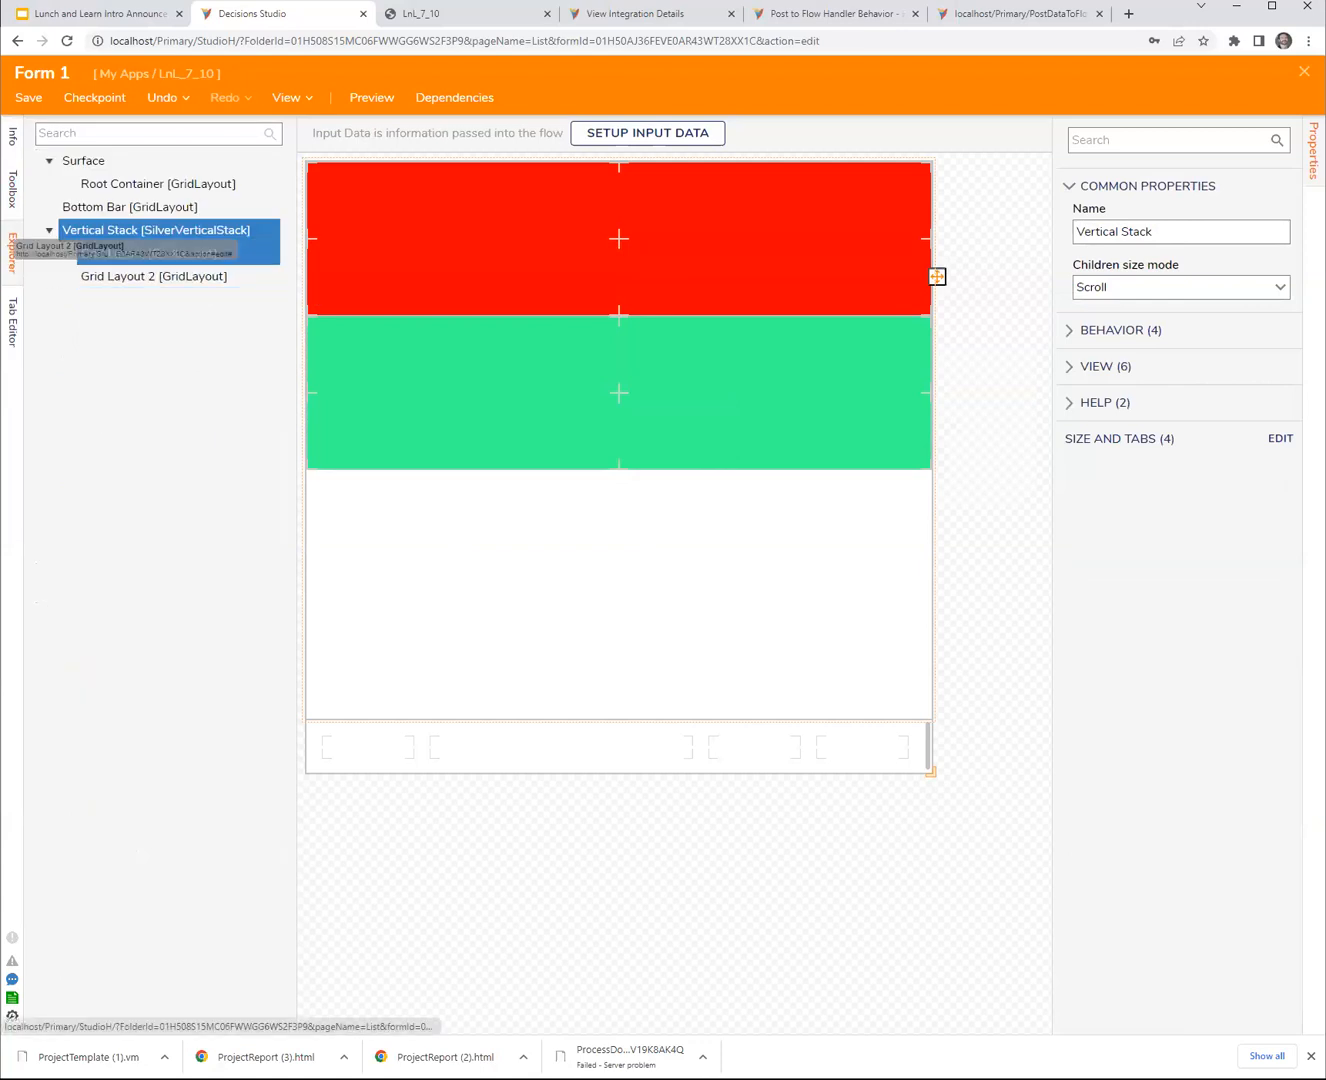
click(12, 202)
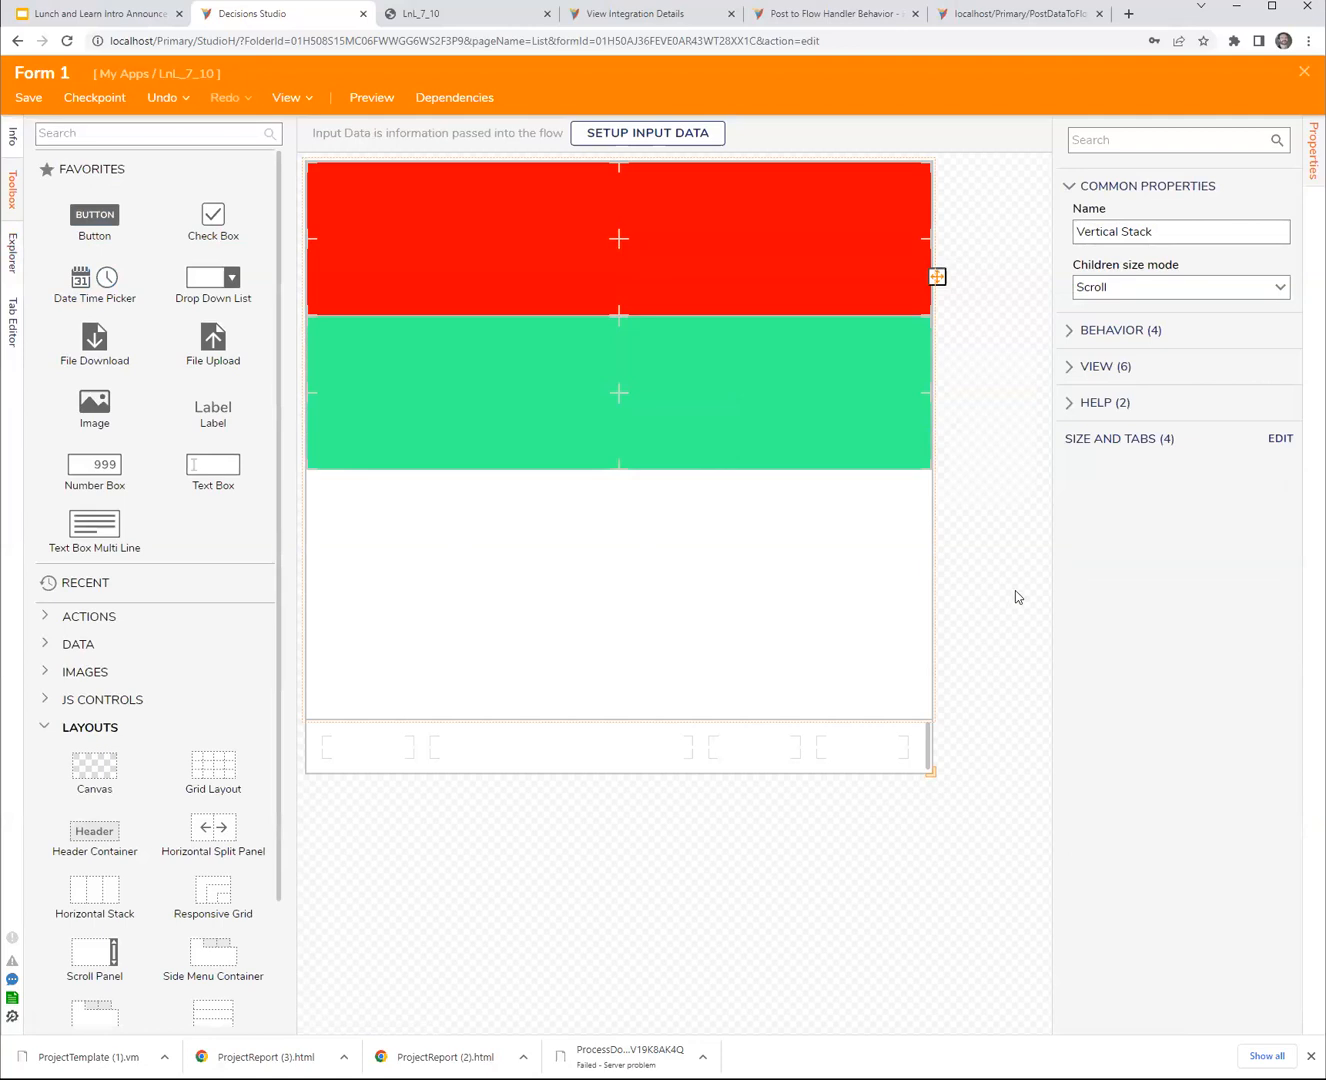
click(1003, 612)
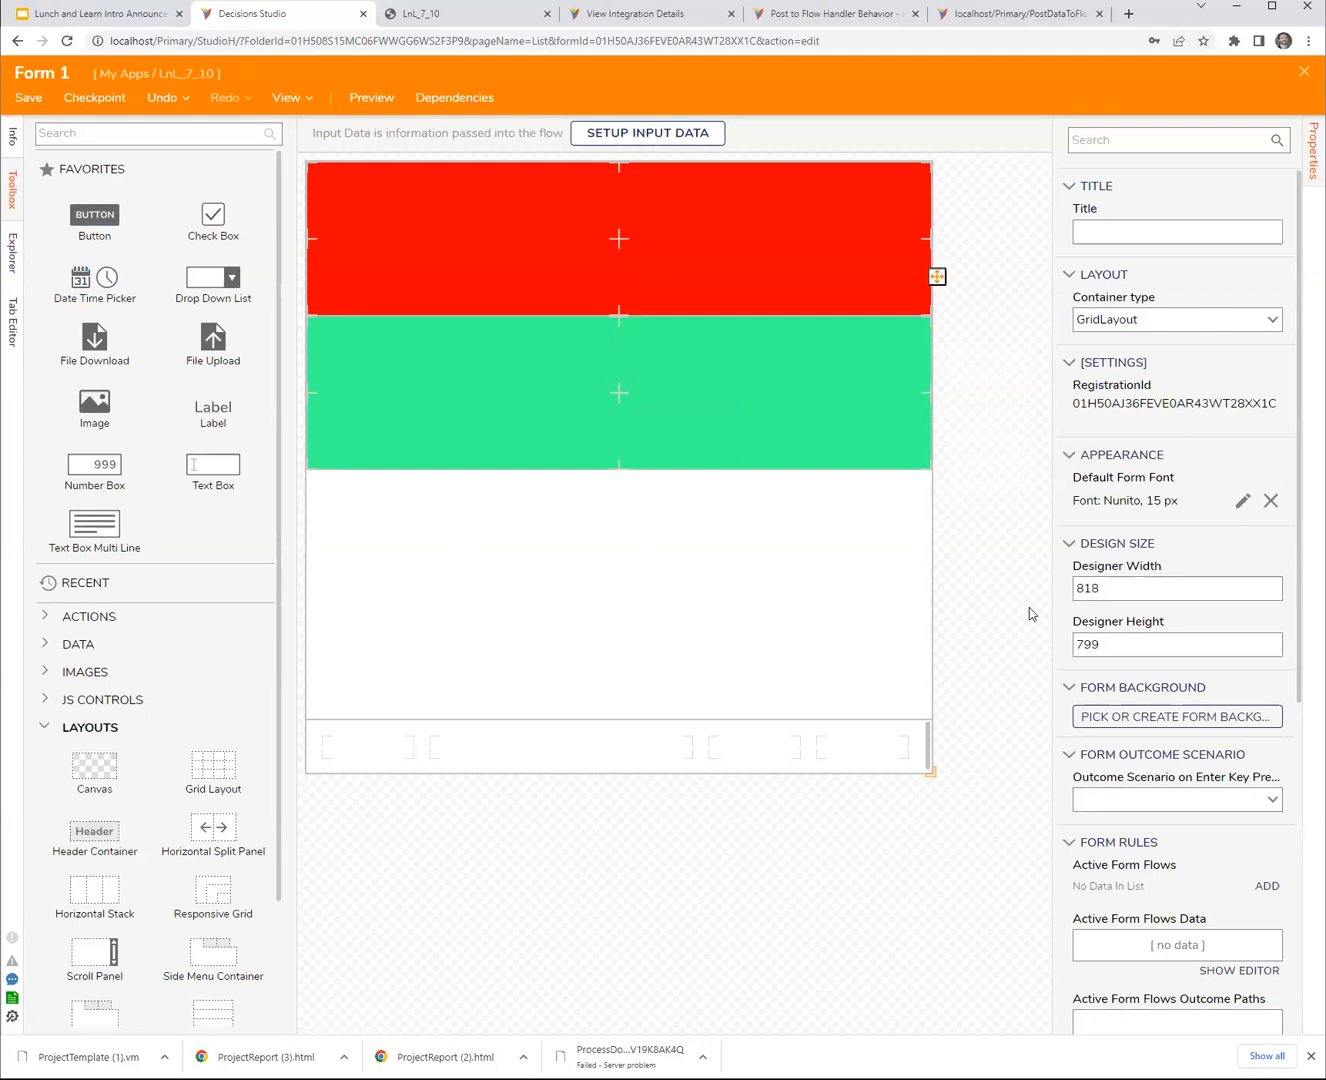
- Select the Vertical Stack's parent Root Container and add a second column of 1* to its grid
click(829, 641)
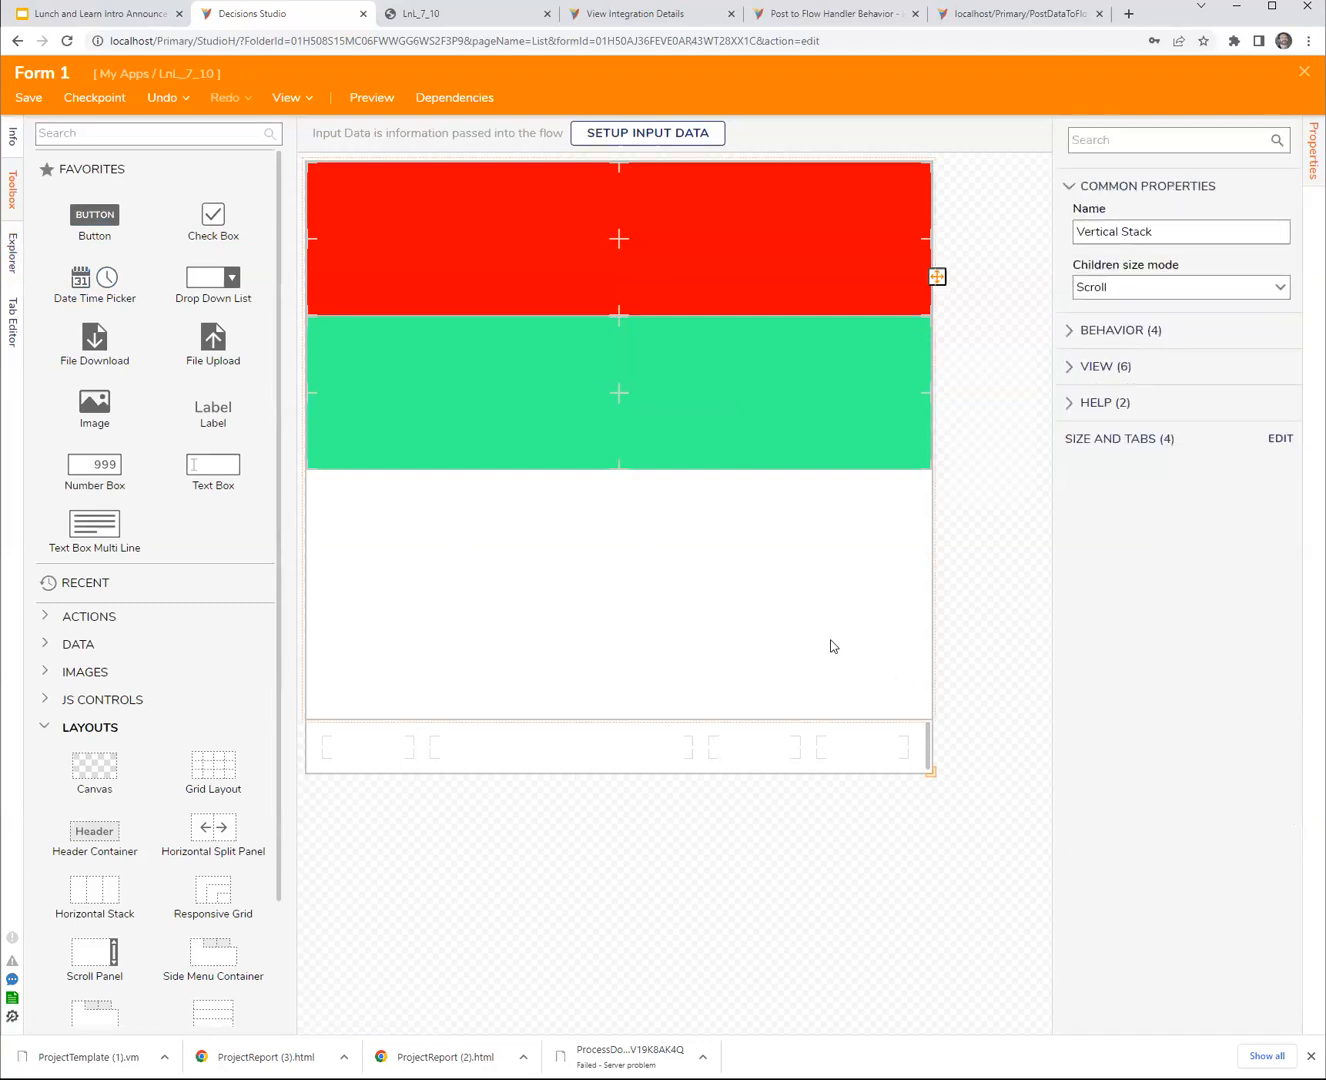
right_click(830, 585)
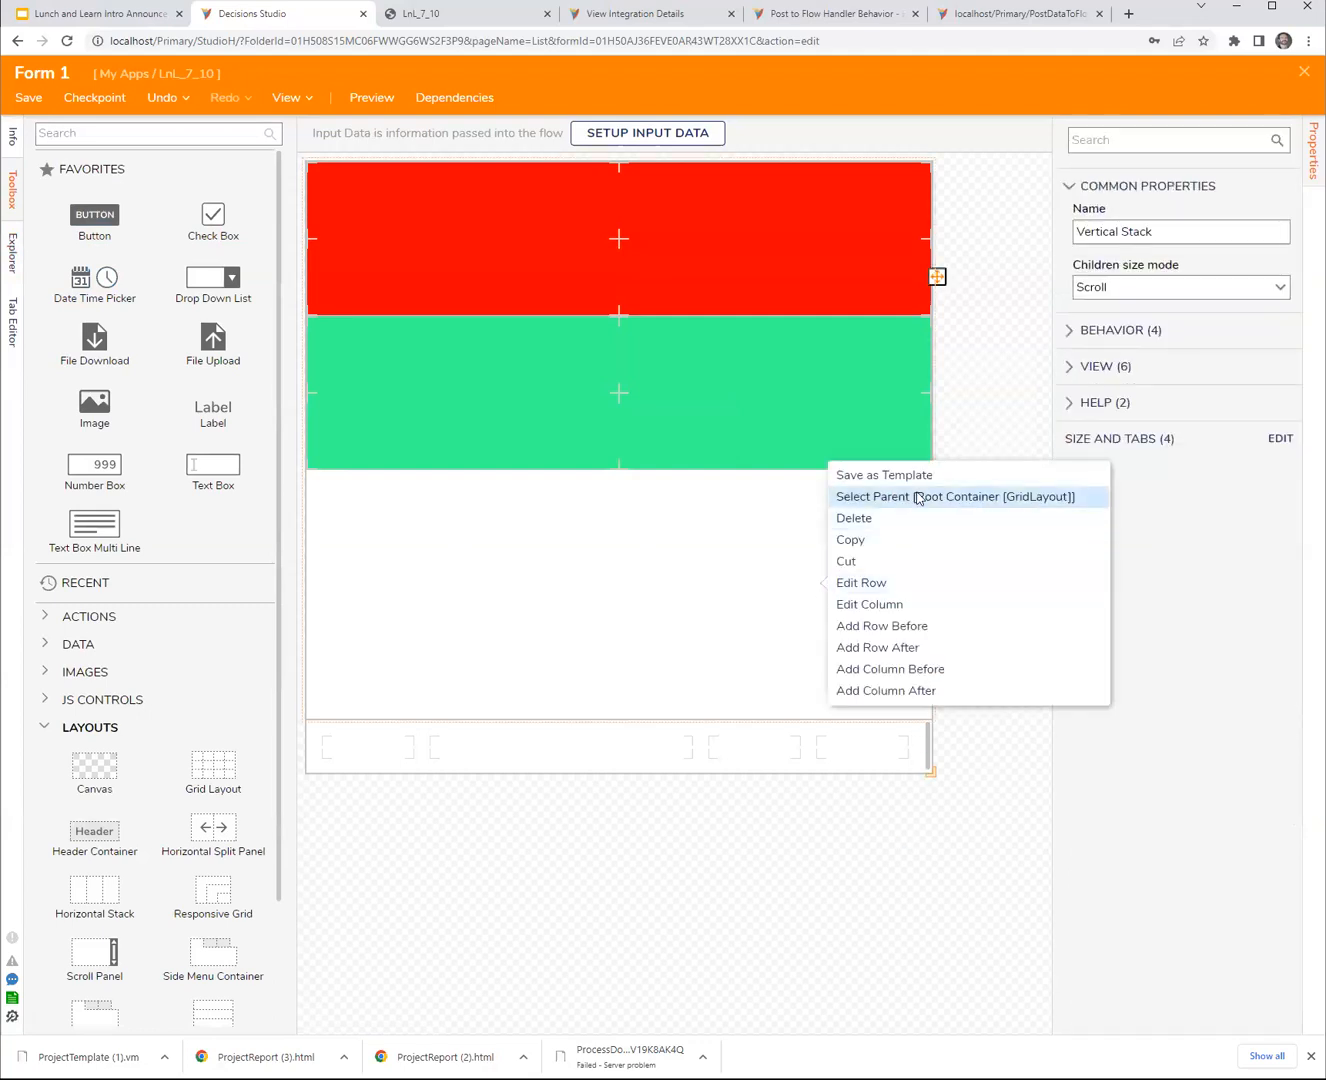
click(918, 498)
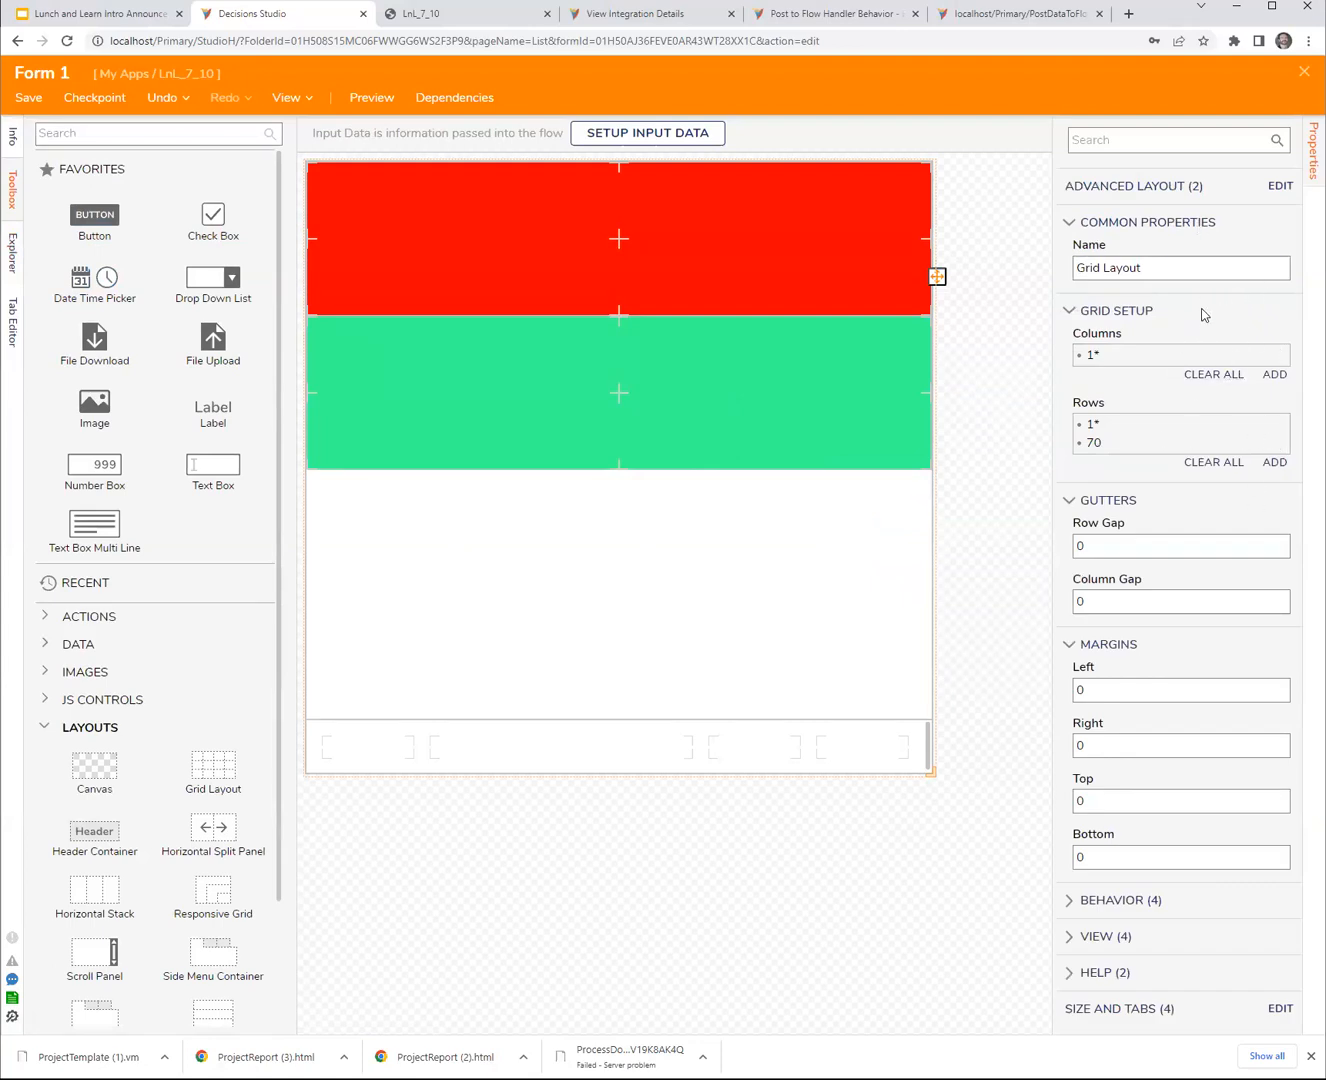
click(1281, 187)
key(Return)
text(1*)
click(781, 757)
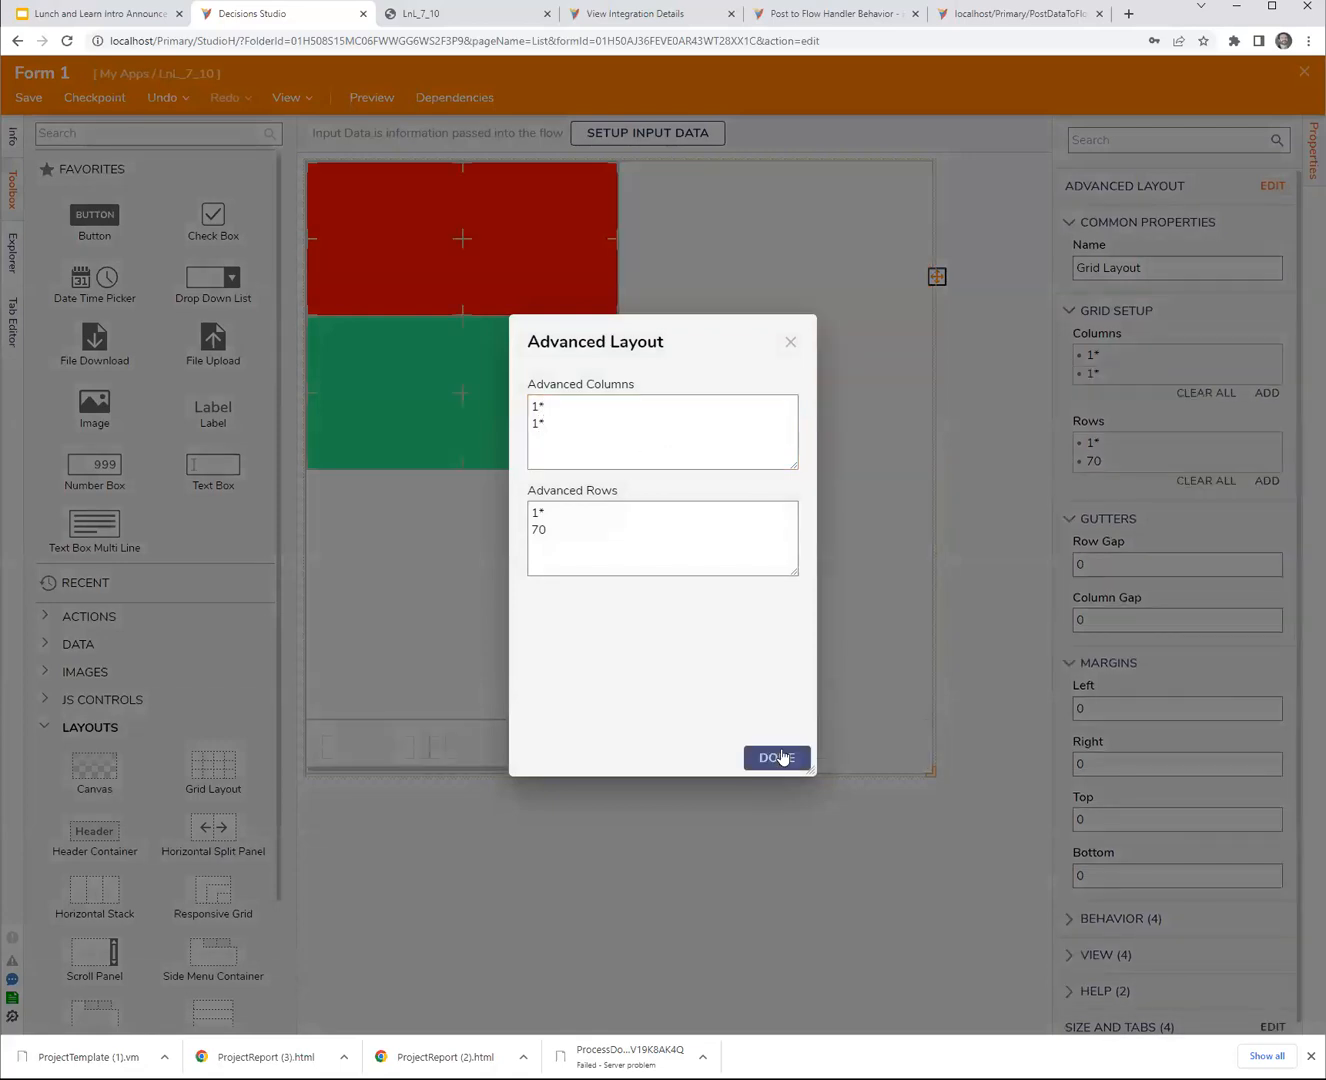
click(680, 906)
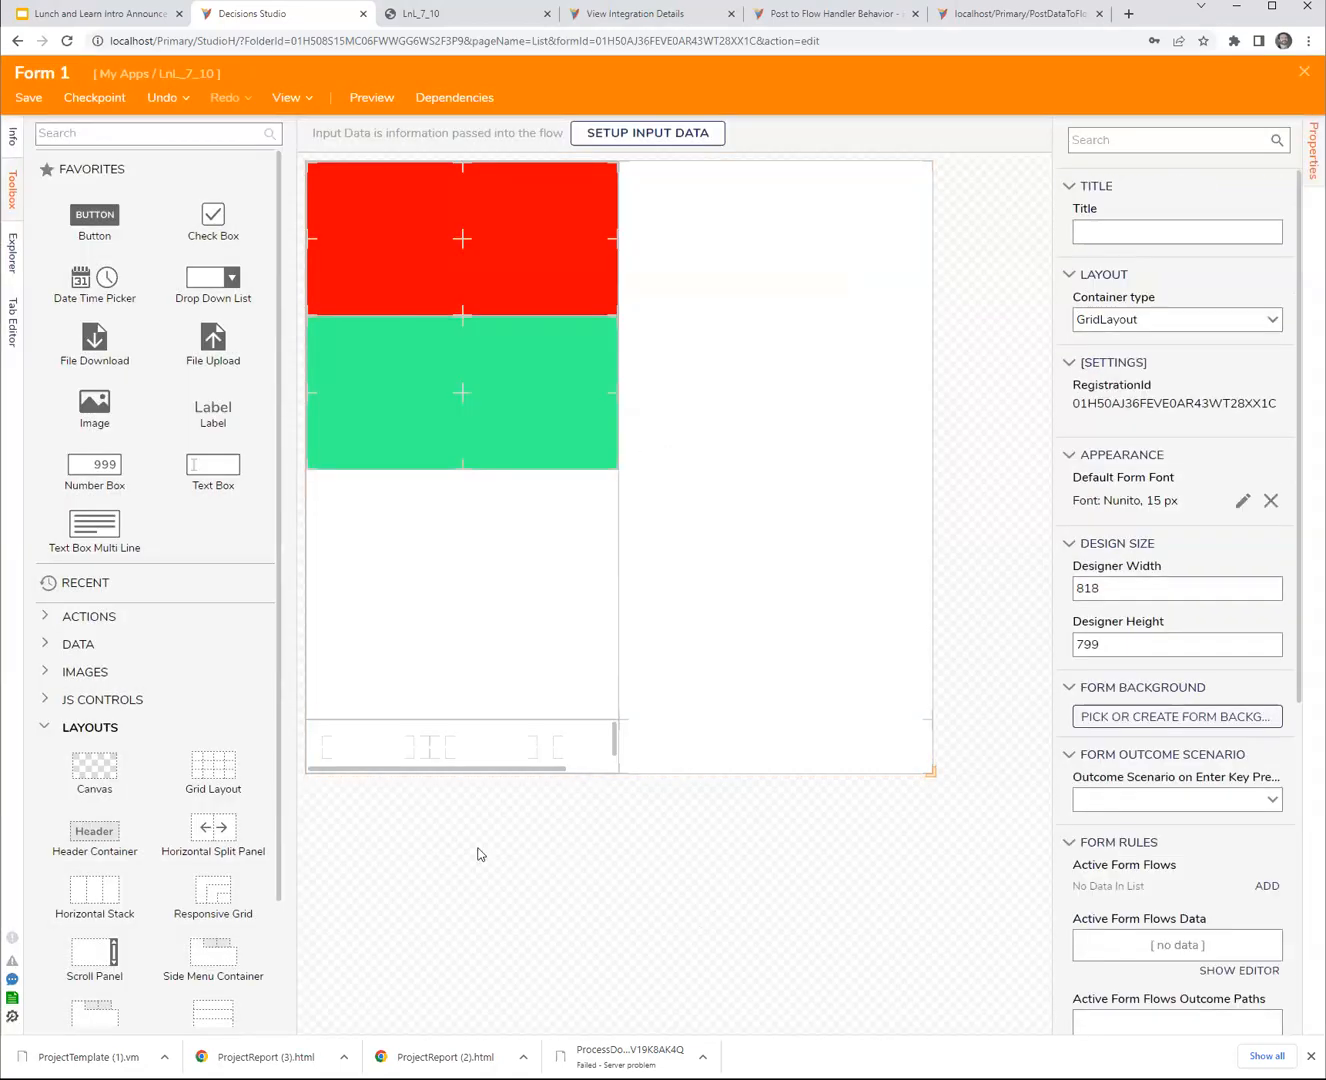
- Add a Vertical Stack in the new column, and move the grid layouts between the stacks so green sits above red in the original one
scroll(196, 810, down, 1)
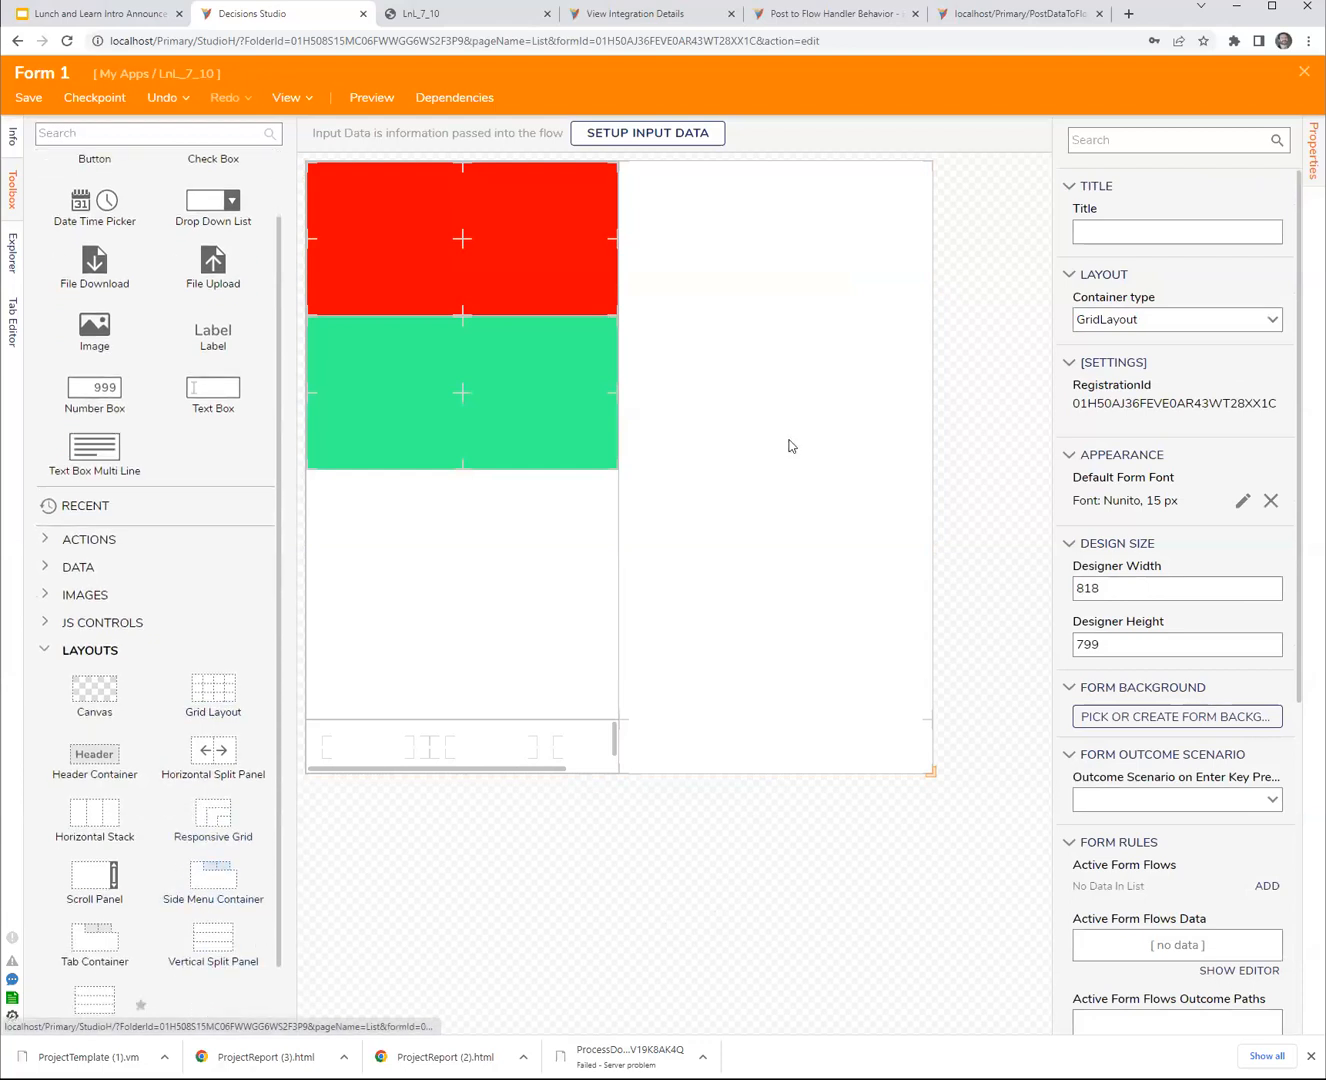
click(524, 368)
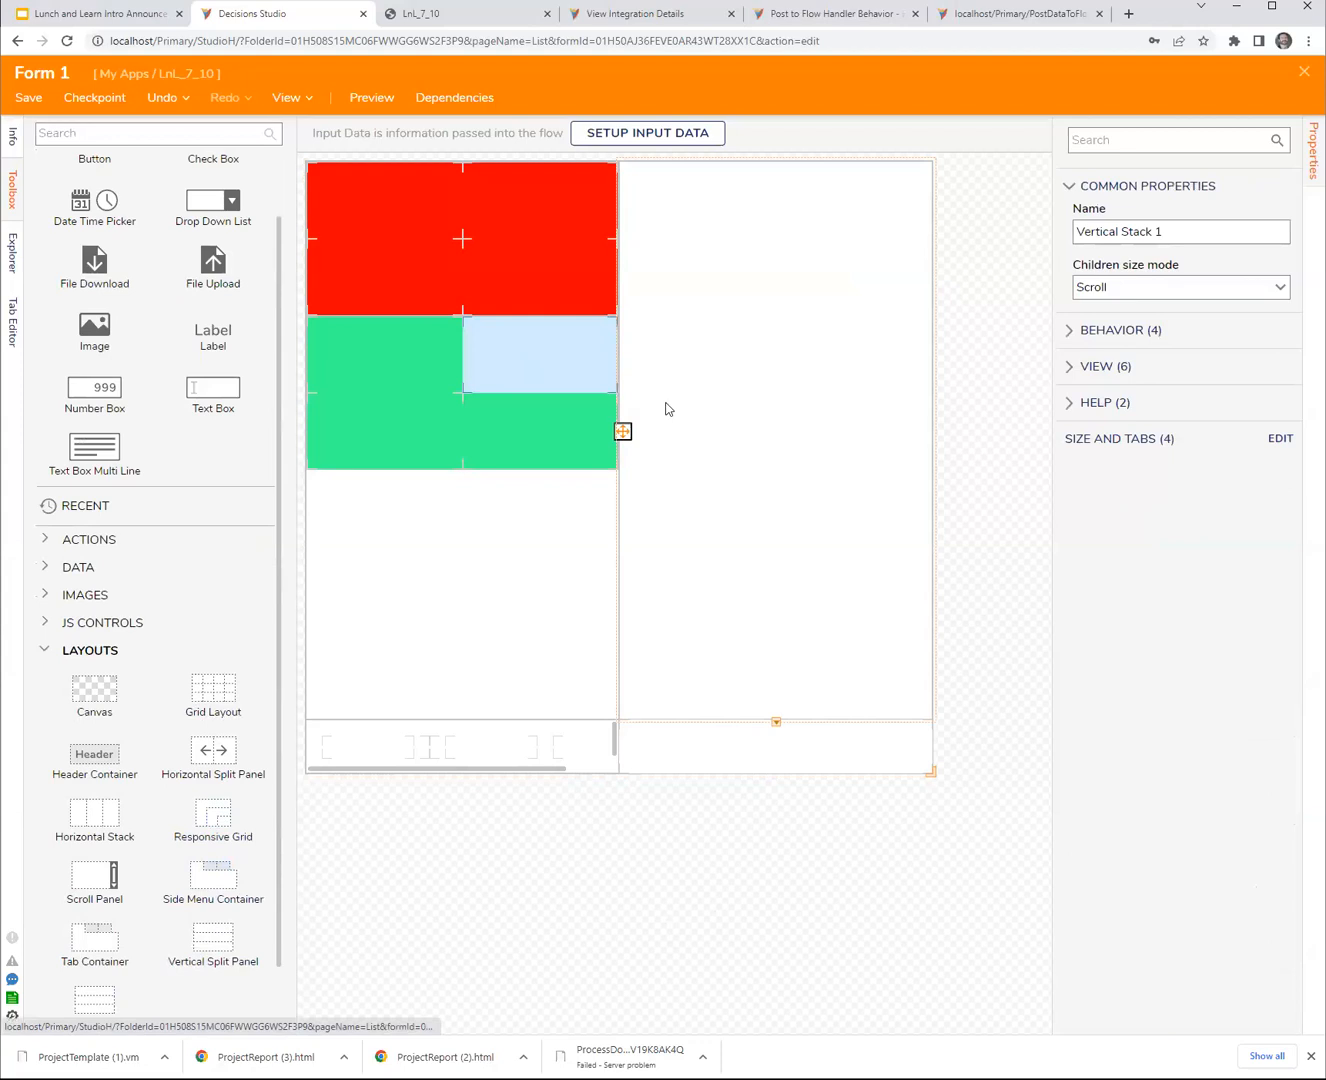
drag(540, 359, 730, 400)
drag(530, 249, 733, 458)
drag(806, 198, 511, 262)
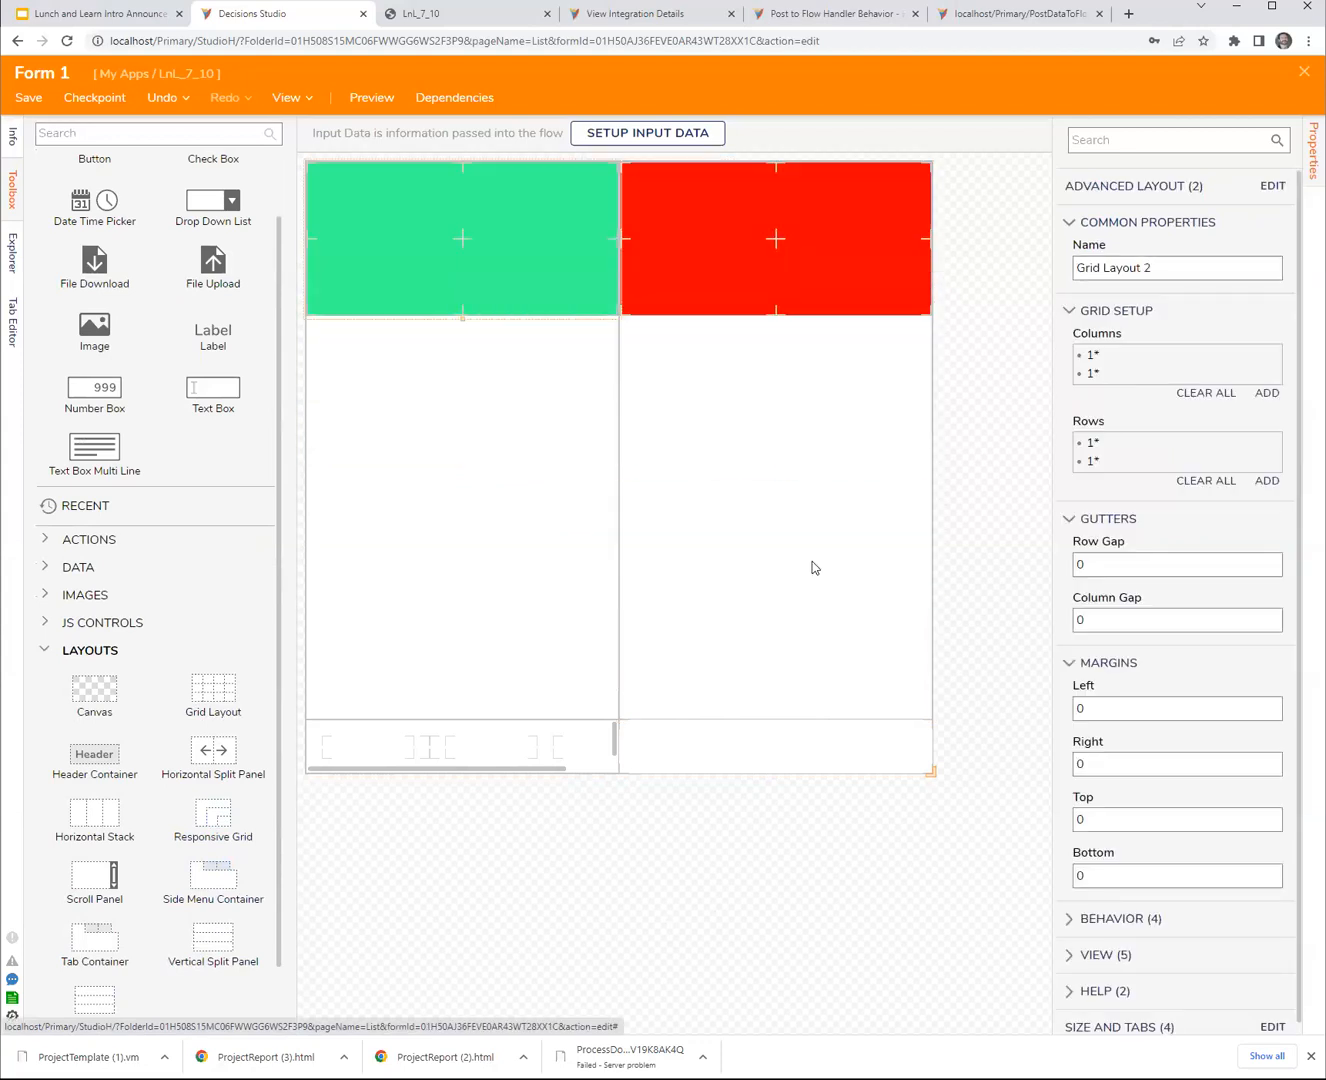
drag(936, 277, 575, 387)
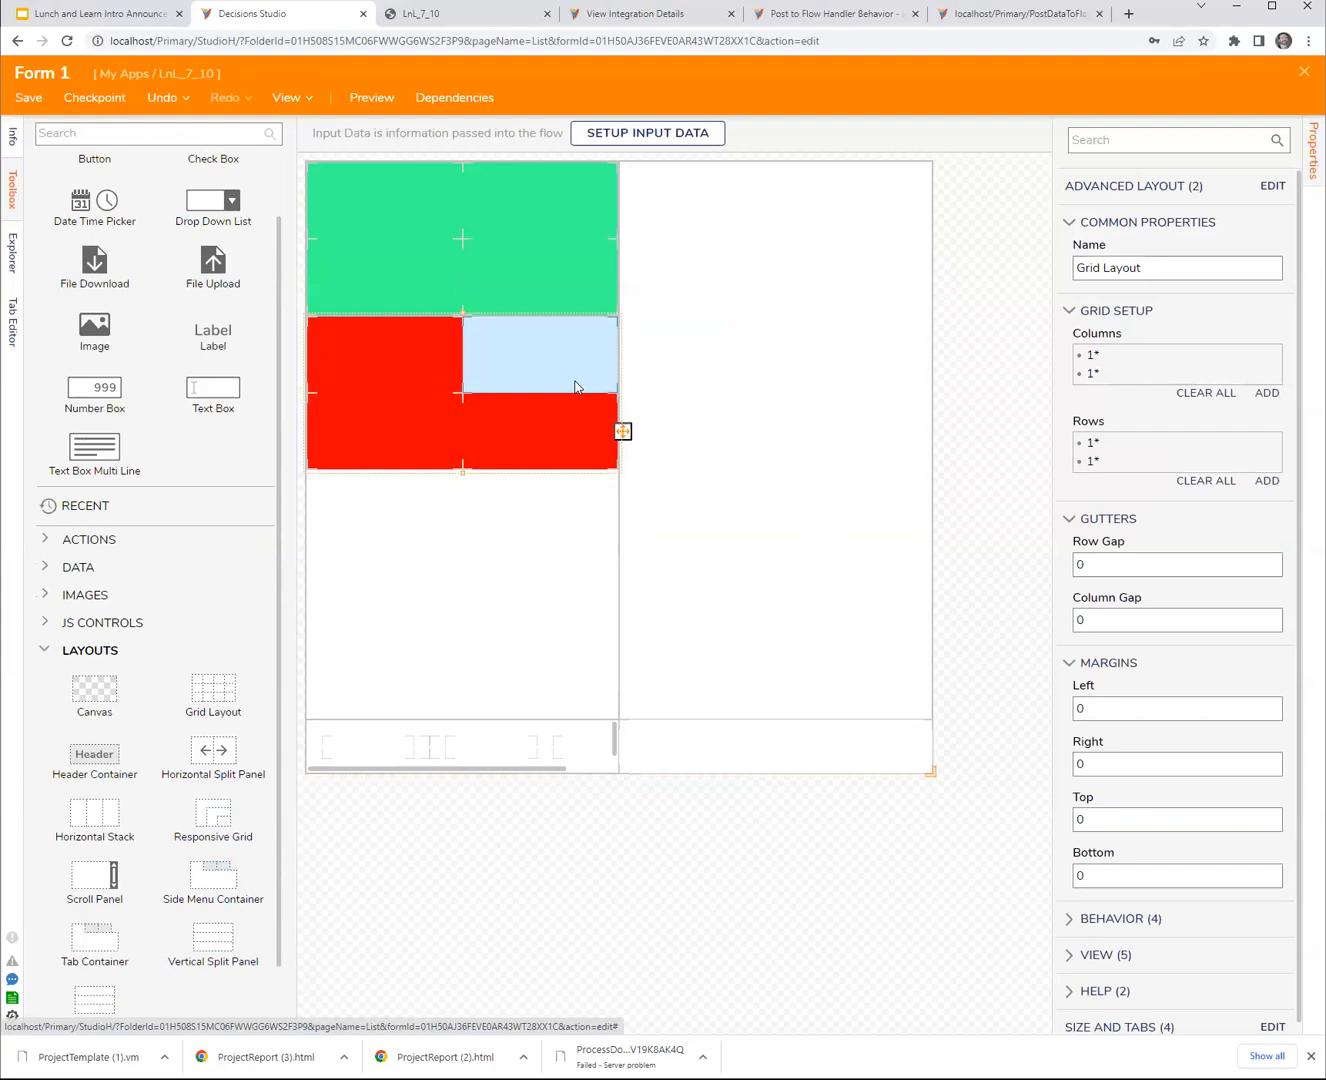
- Delete the second 1* column of the red grid layout
mouse_move(1272, 379)
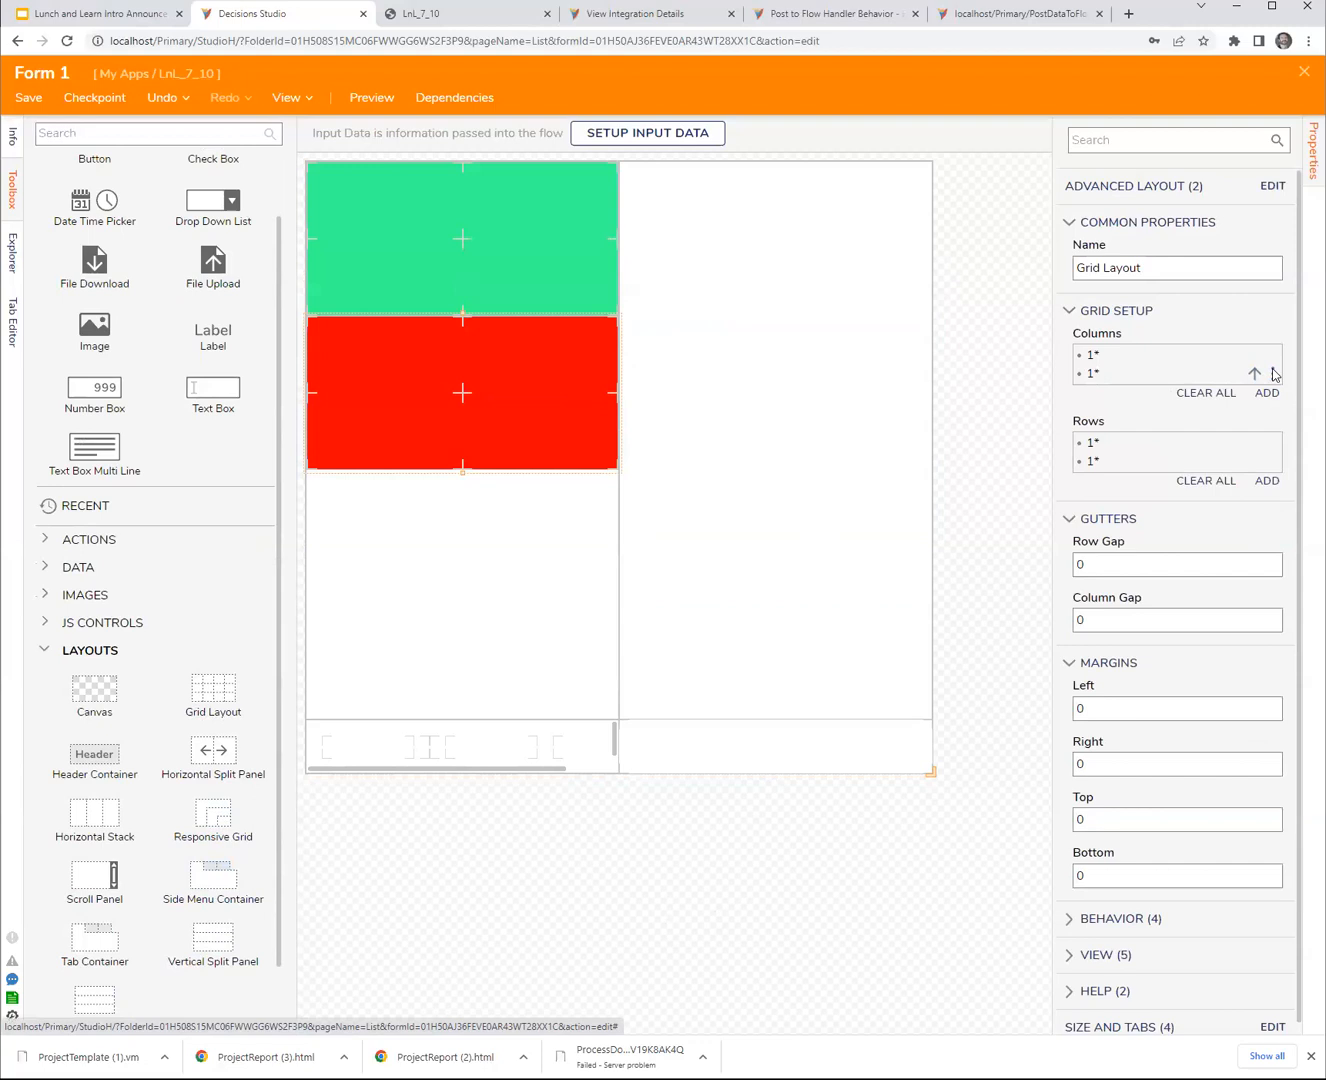
click(1273, 374)
click(1181, 407)
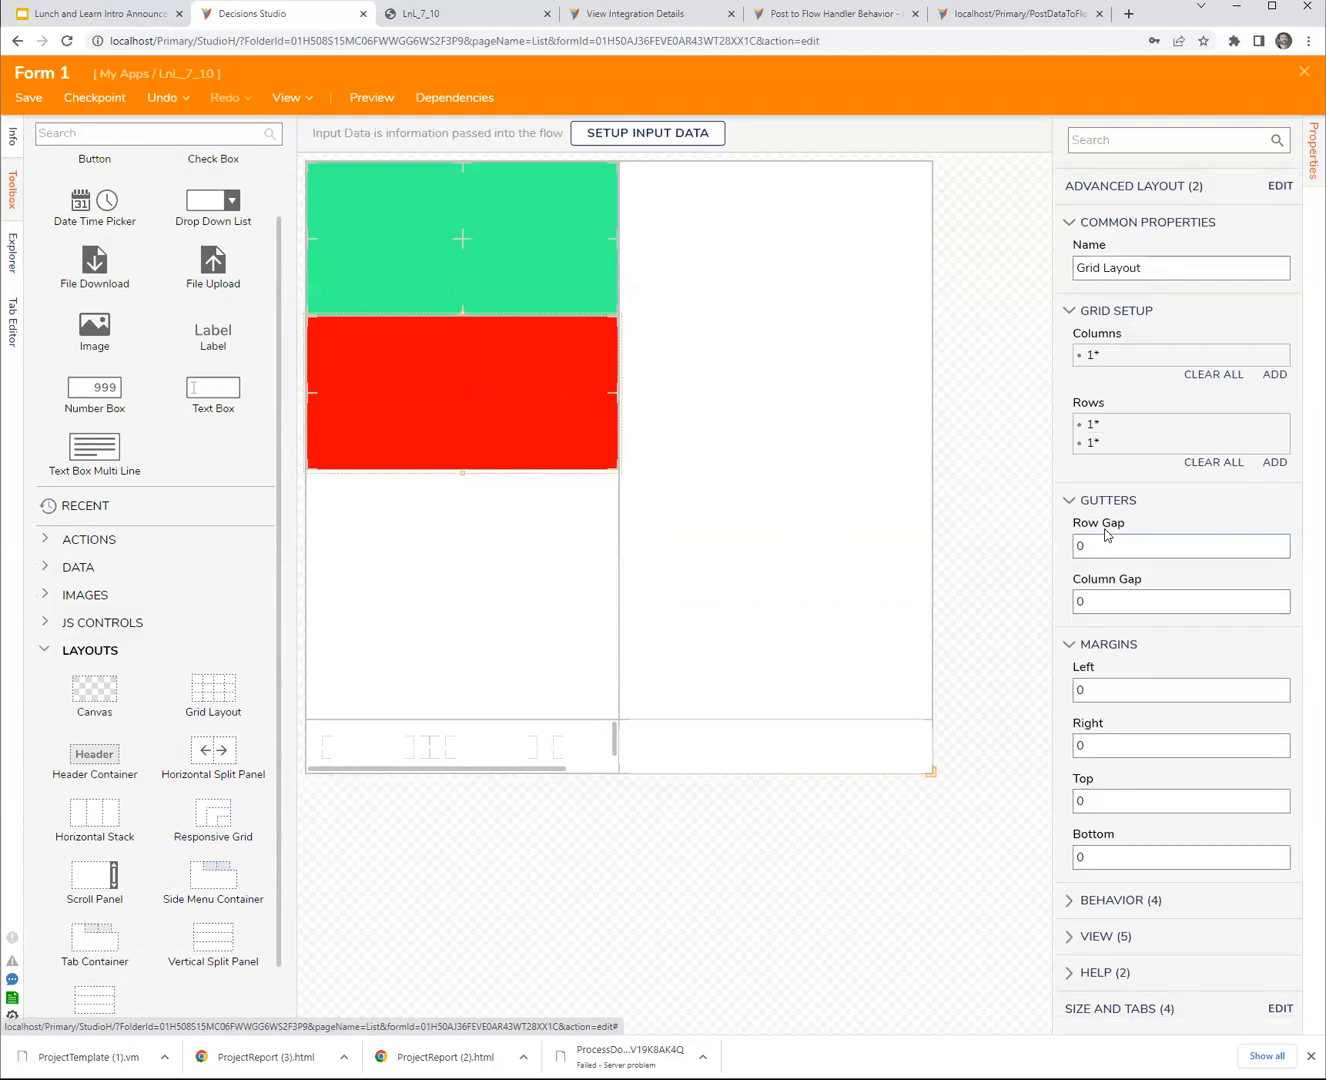
- Select the Bottom Bar's parent Root Container and delete its second 1* column
click(798, 523)
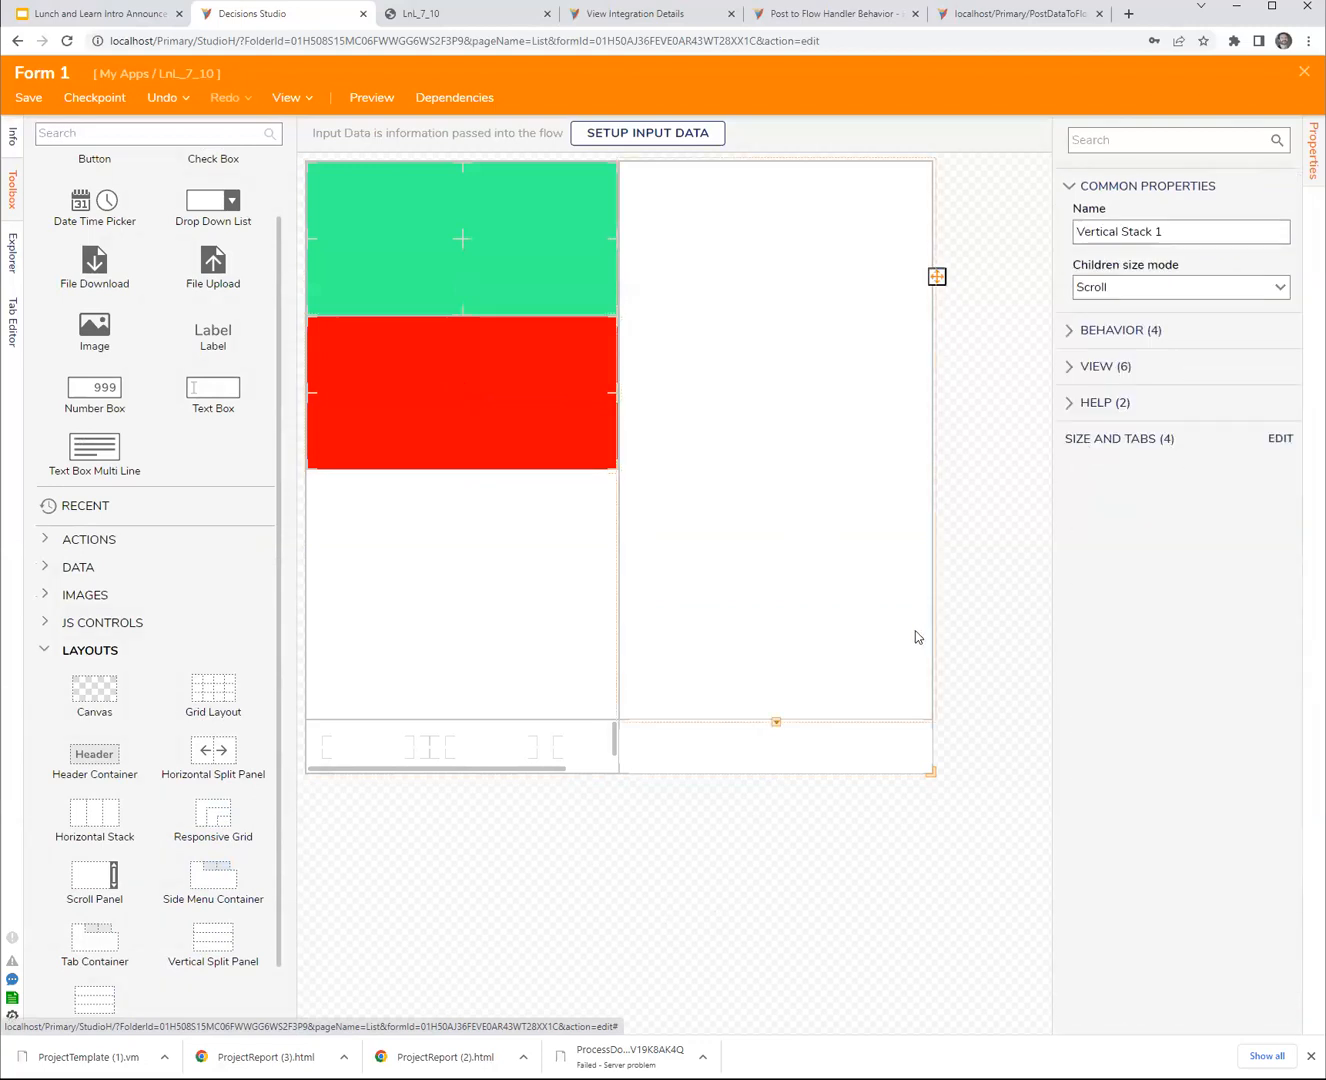
click(791, 762)
click(597, 752)
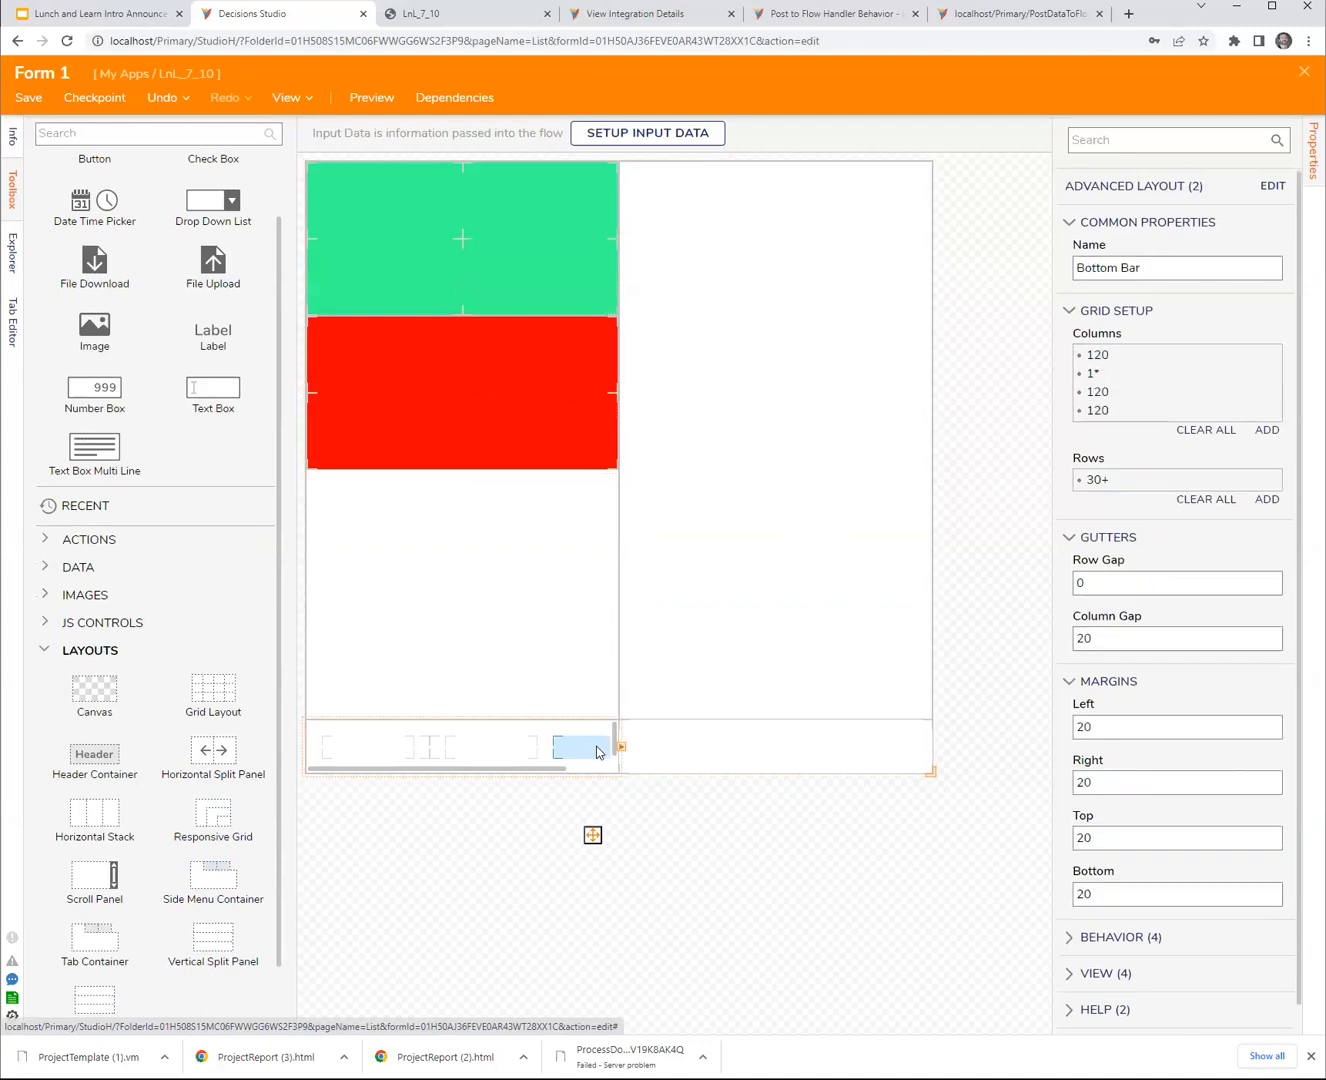
right_click(597, 752)
click(749, 662)
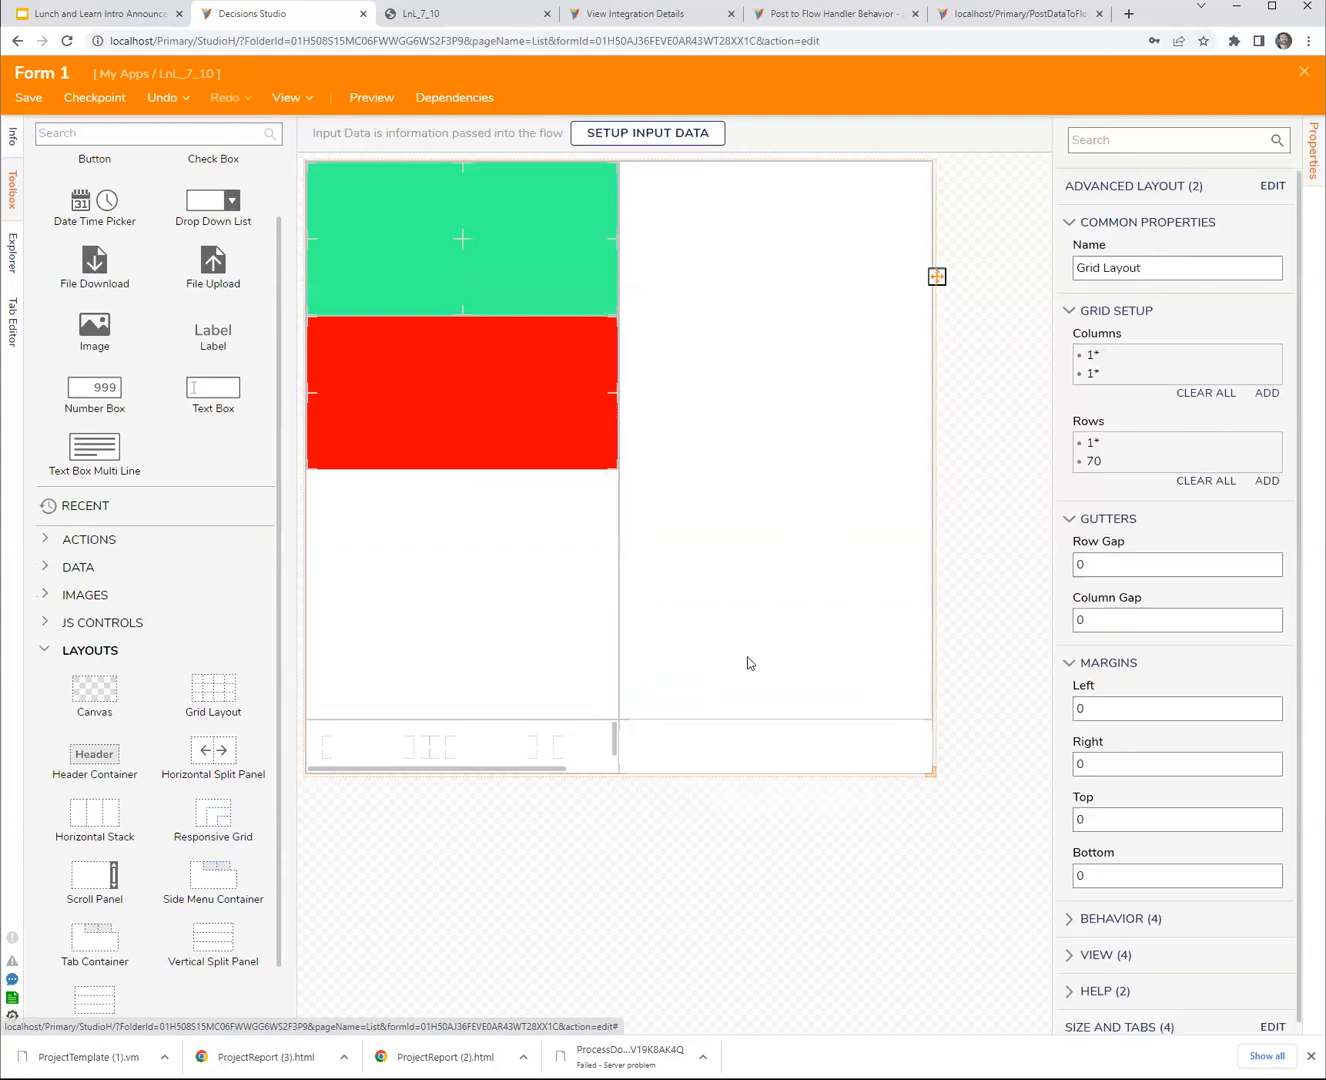
click(1272, 373)
click(1241, 421)
click(714, 864)
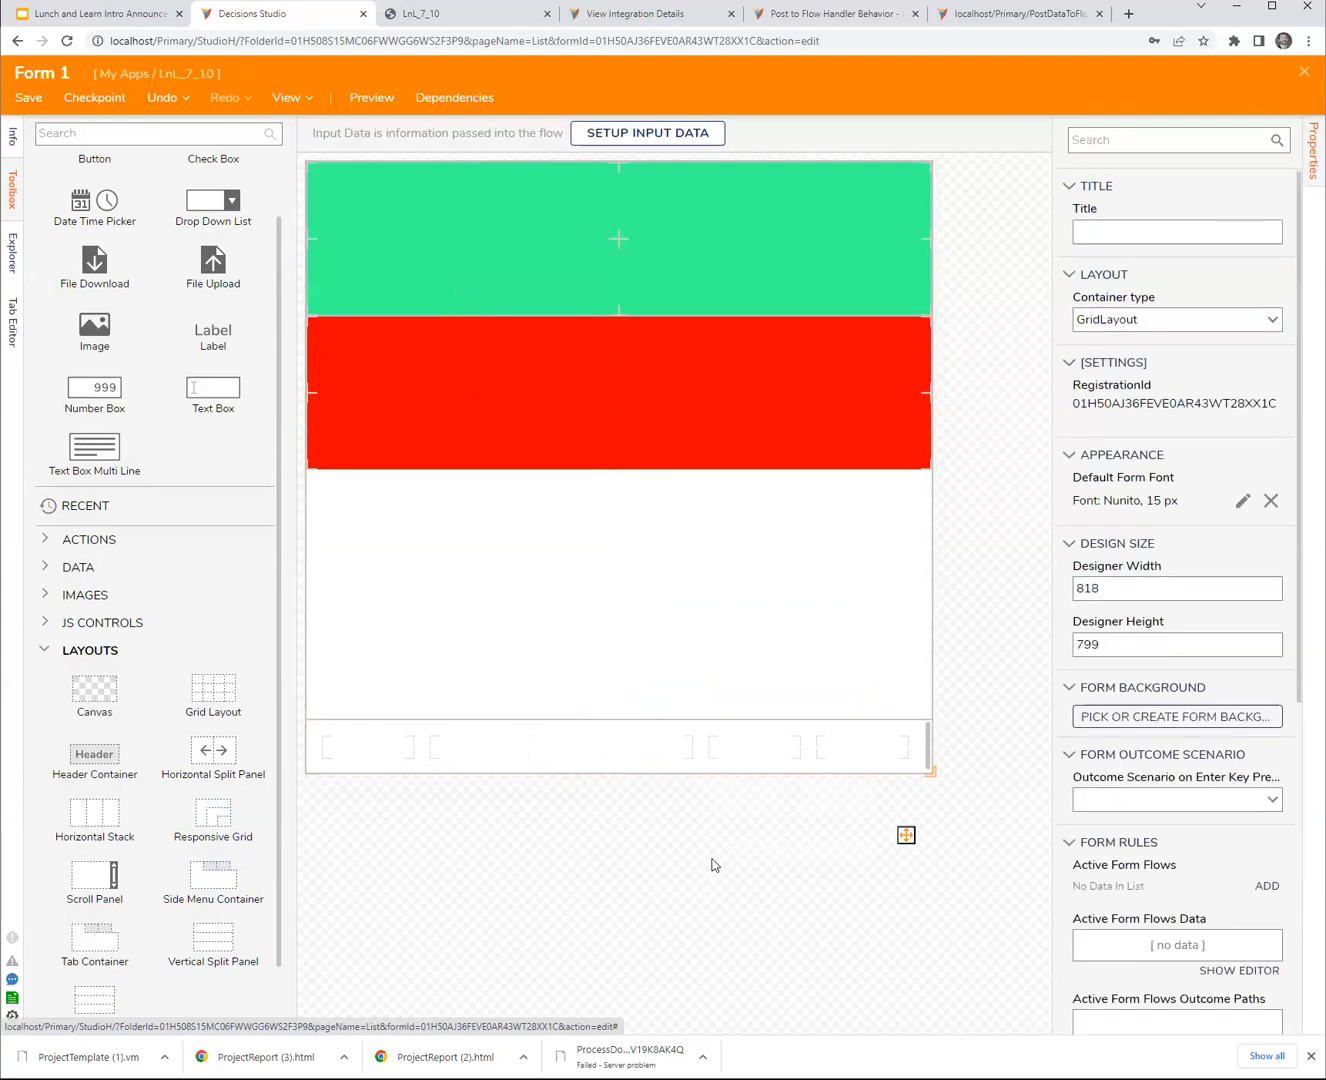